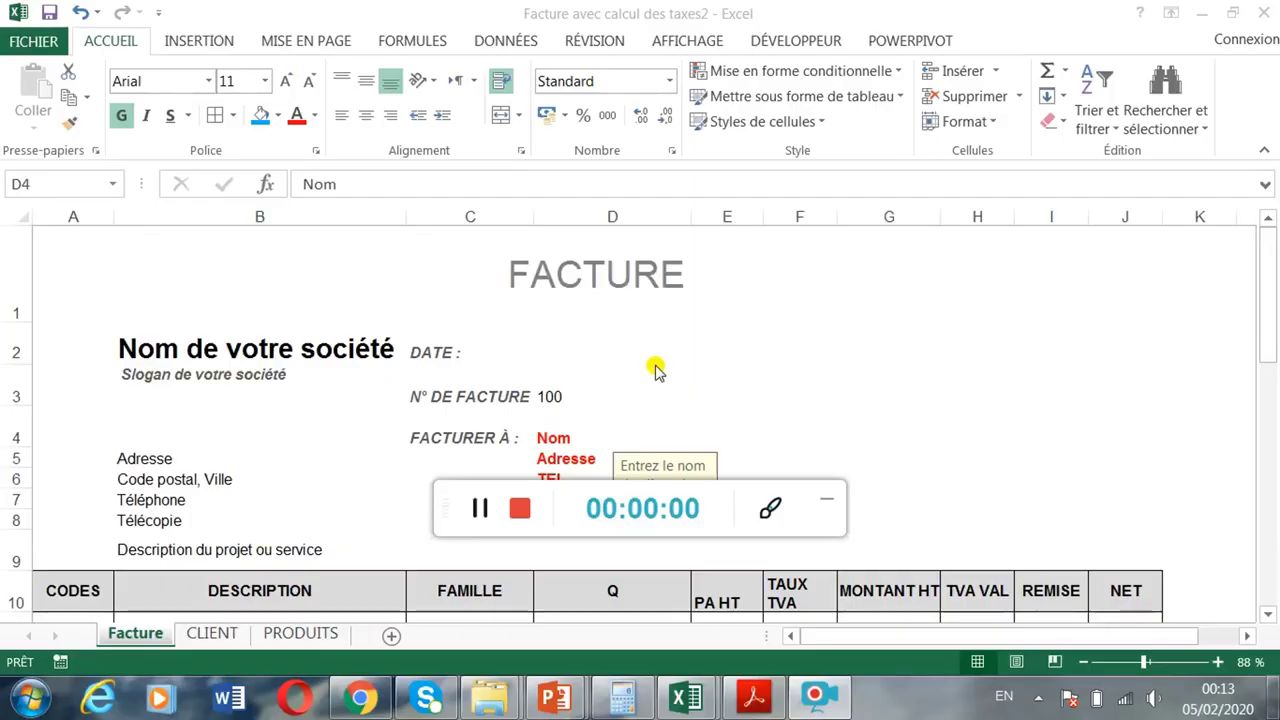
Step: Return to the invoice workbook and select the first product code cell A11
click(830, 508)
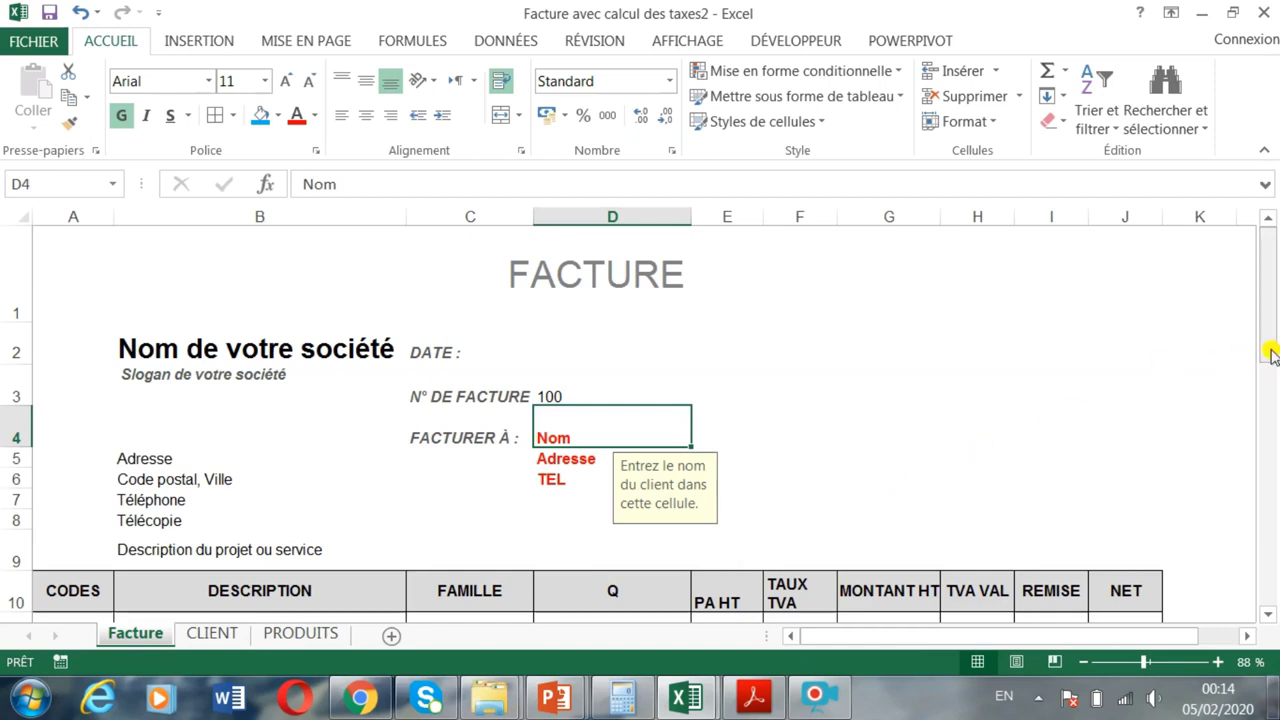
mouse_move(1271, 346)
mouse_down()
mouse_move(1272, 358)
mouse_move(1273, 346)
mouse_up()
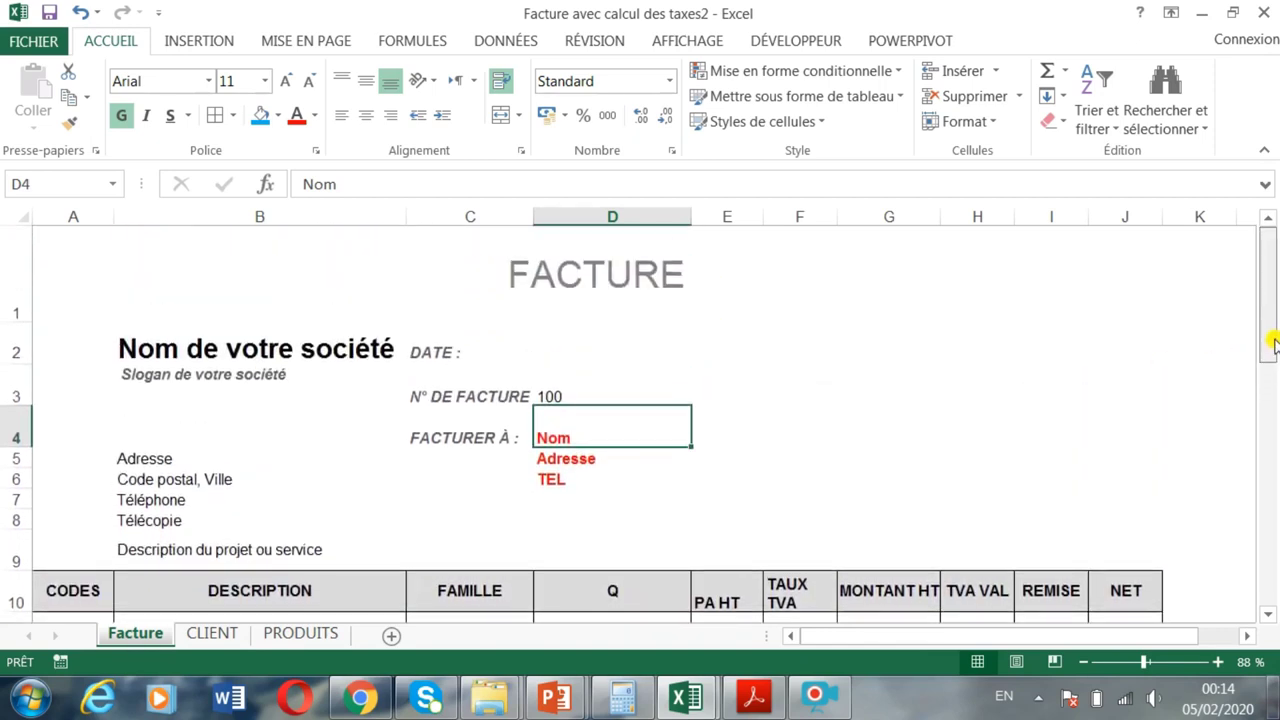
drag(1273, 346, 1272, 360)
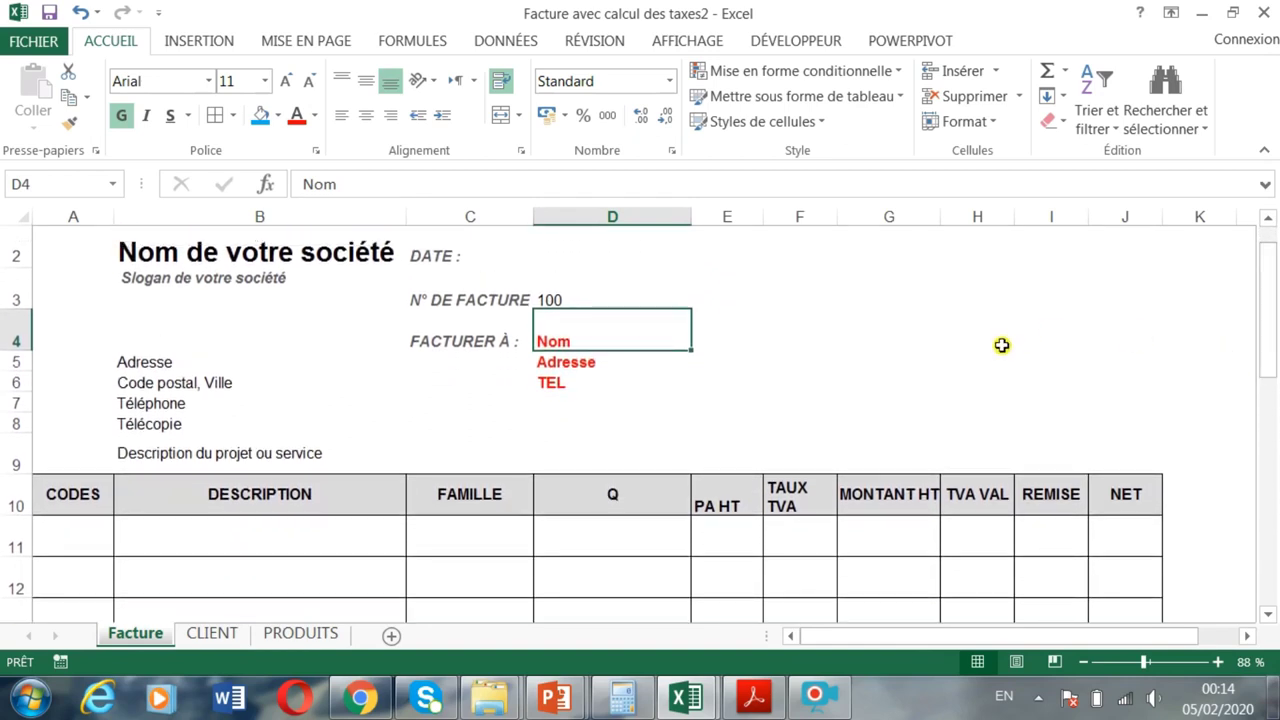
click(83, 534)
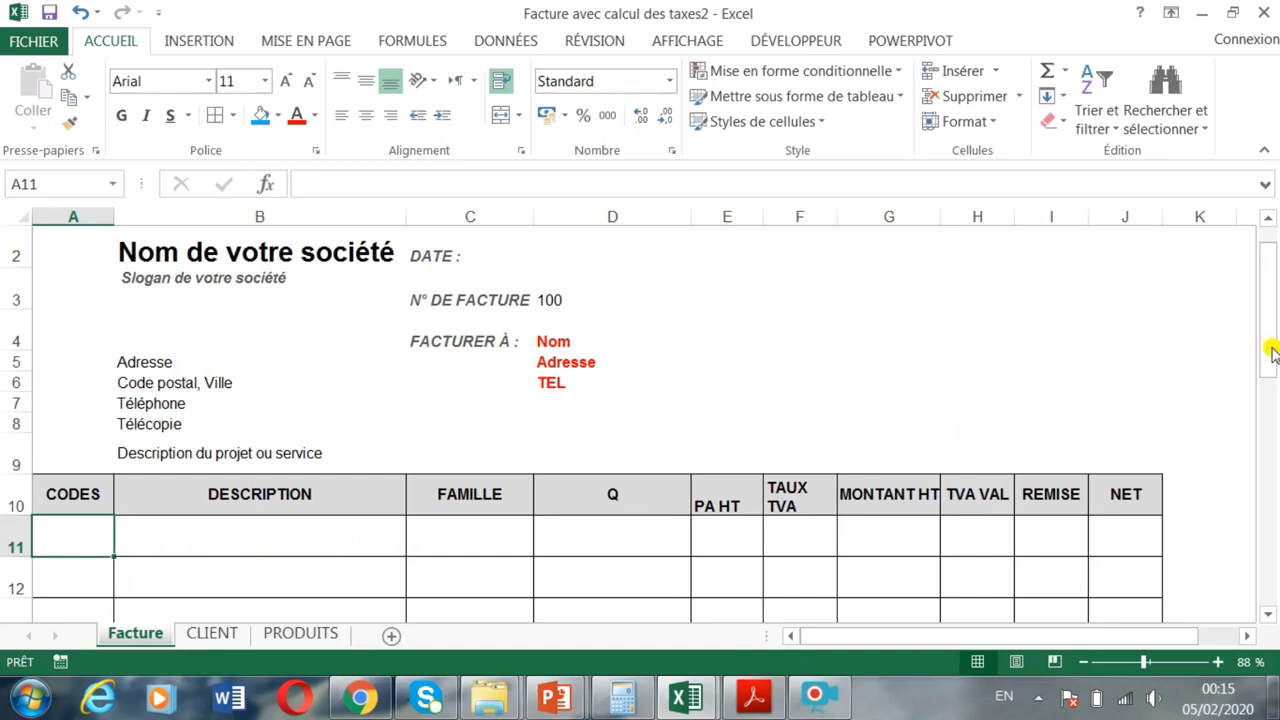
drag(1275, 330, 1276, 465)
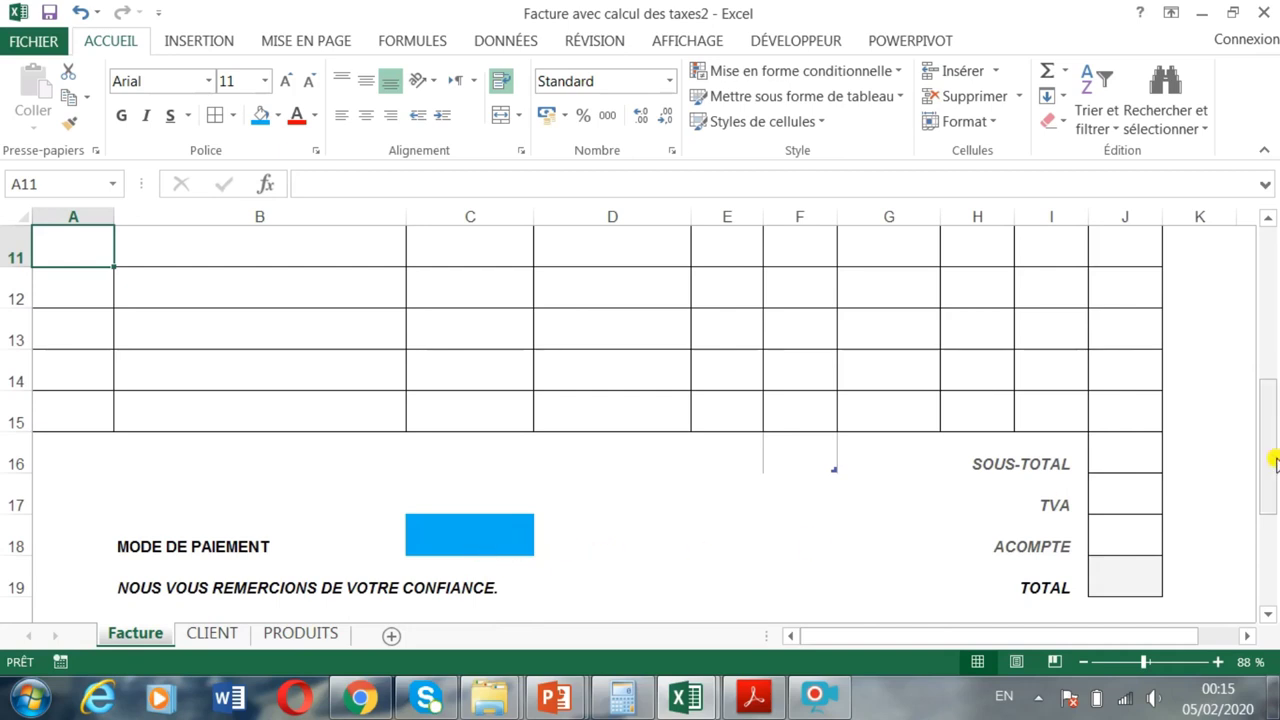
drag(1272, 455, 1270, 265)
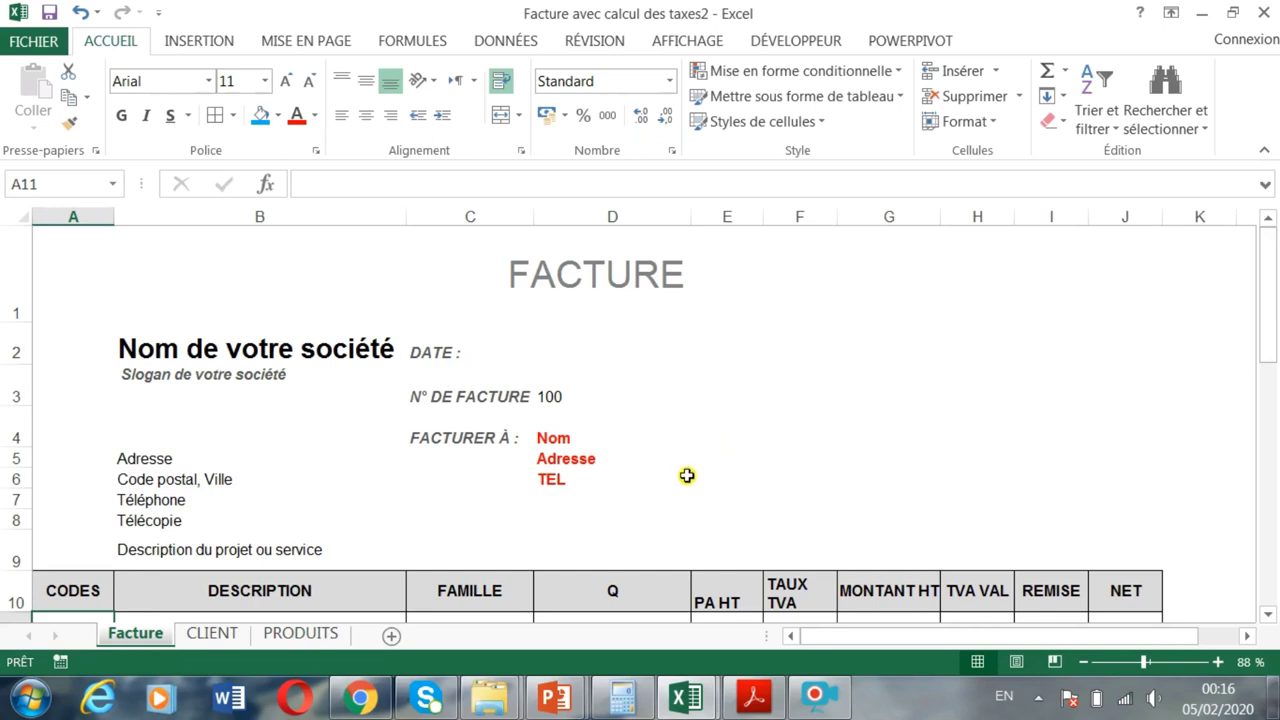
Step: Colour the CLIENT sheet tab red
click(224, 636)
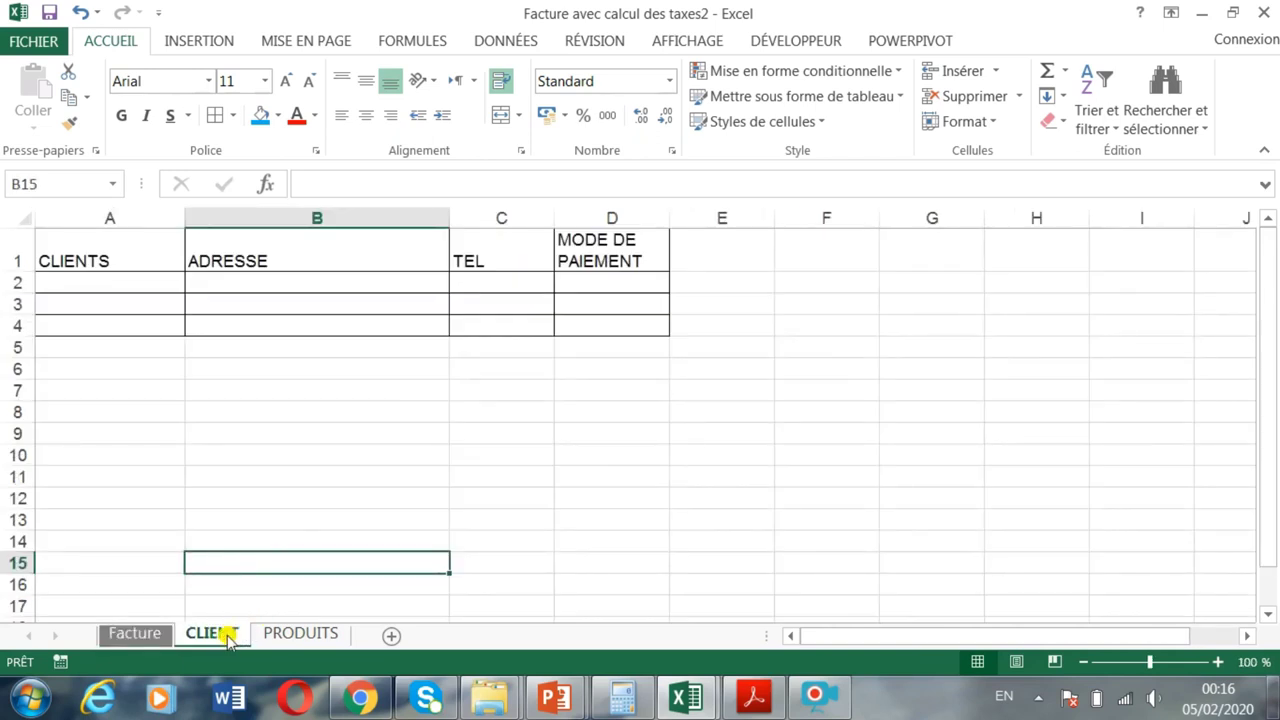
right_click(229, 640)
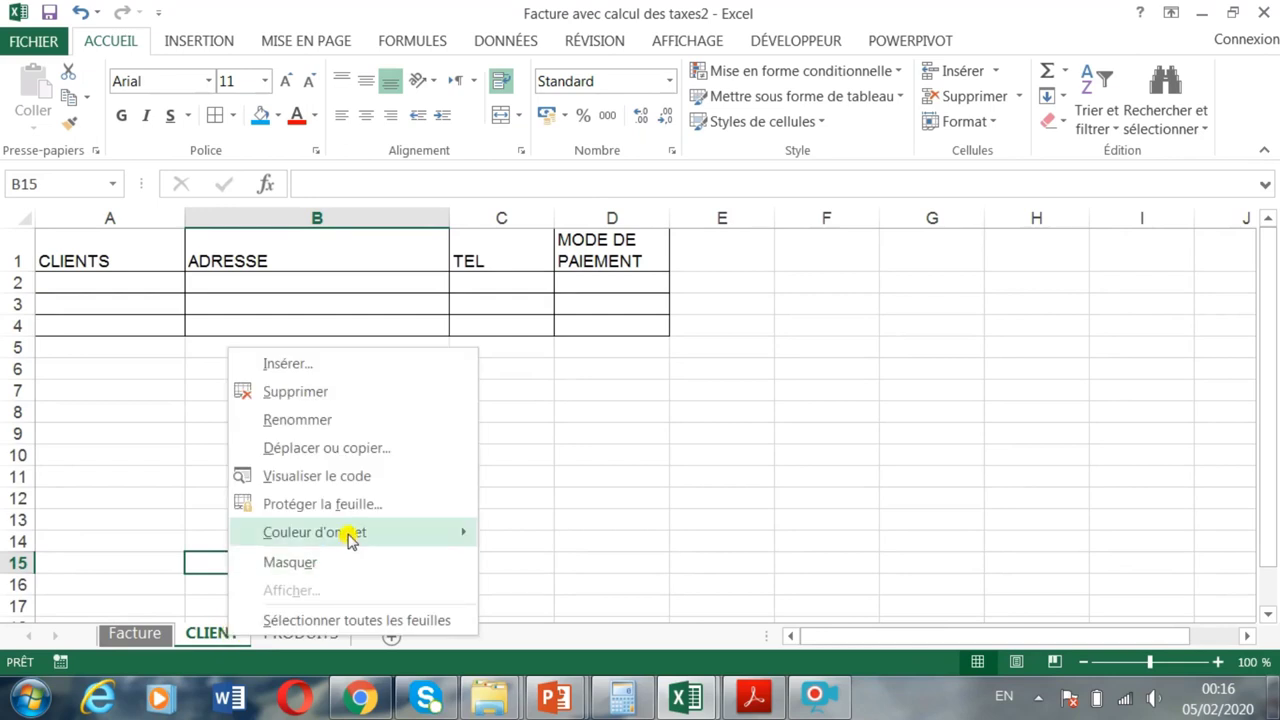
mouse_move(340, 532)
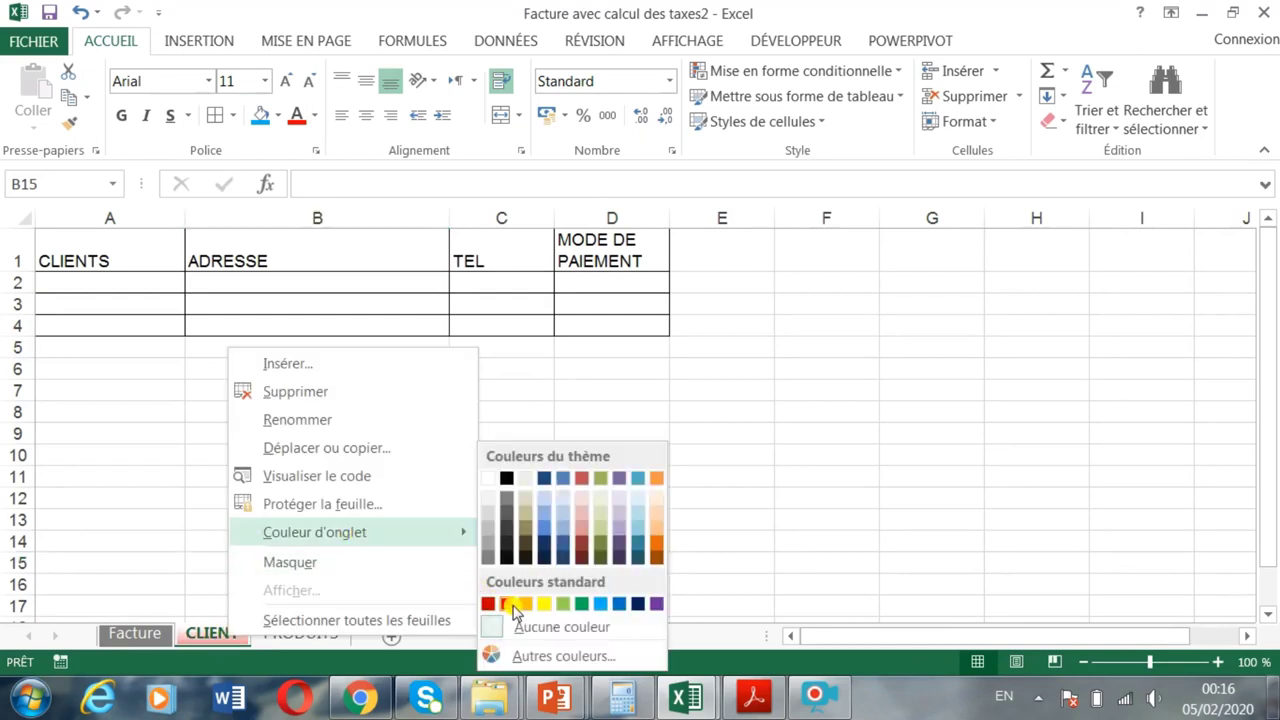
click(509, 605)
Step: Colour the PRODUITS sheet tab green and go back to the CLIENT sheet
click(299, 634)
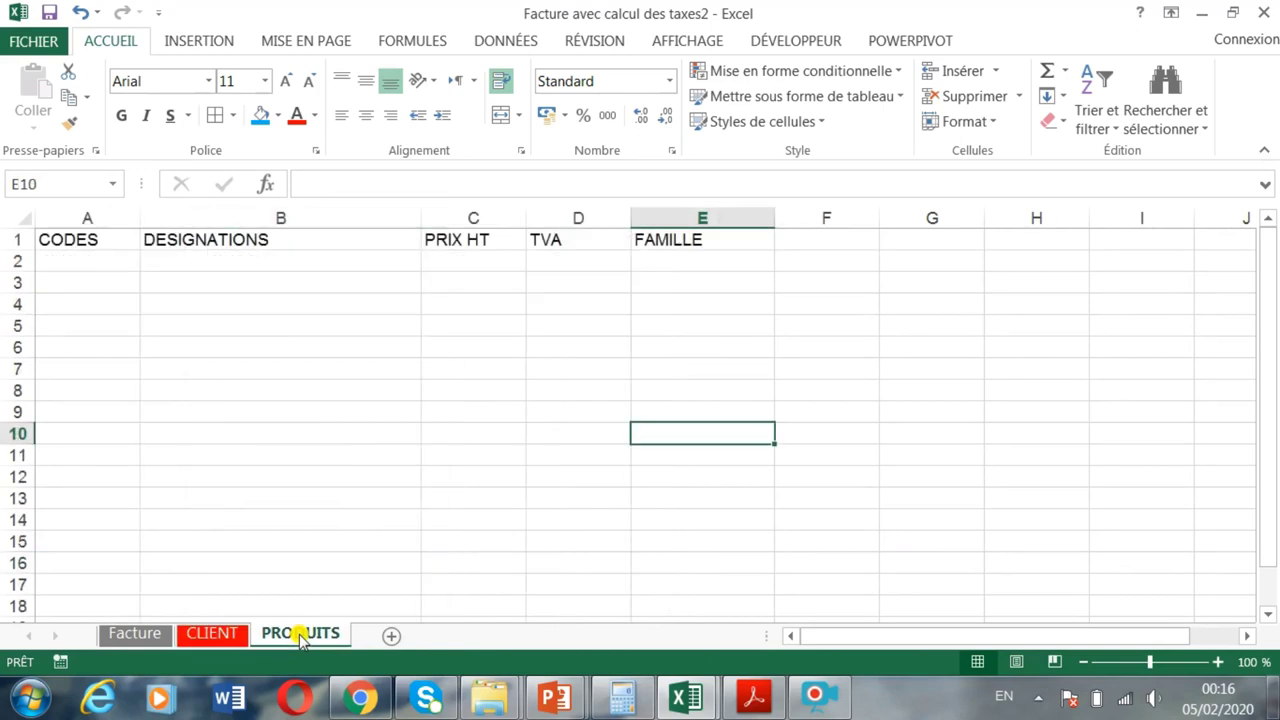
right_click(299, 638)
mouse_move(387, 531)
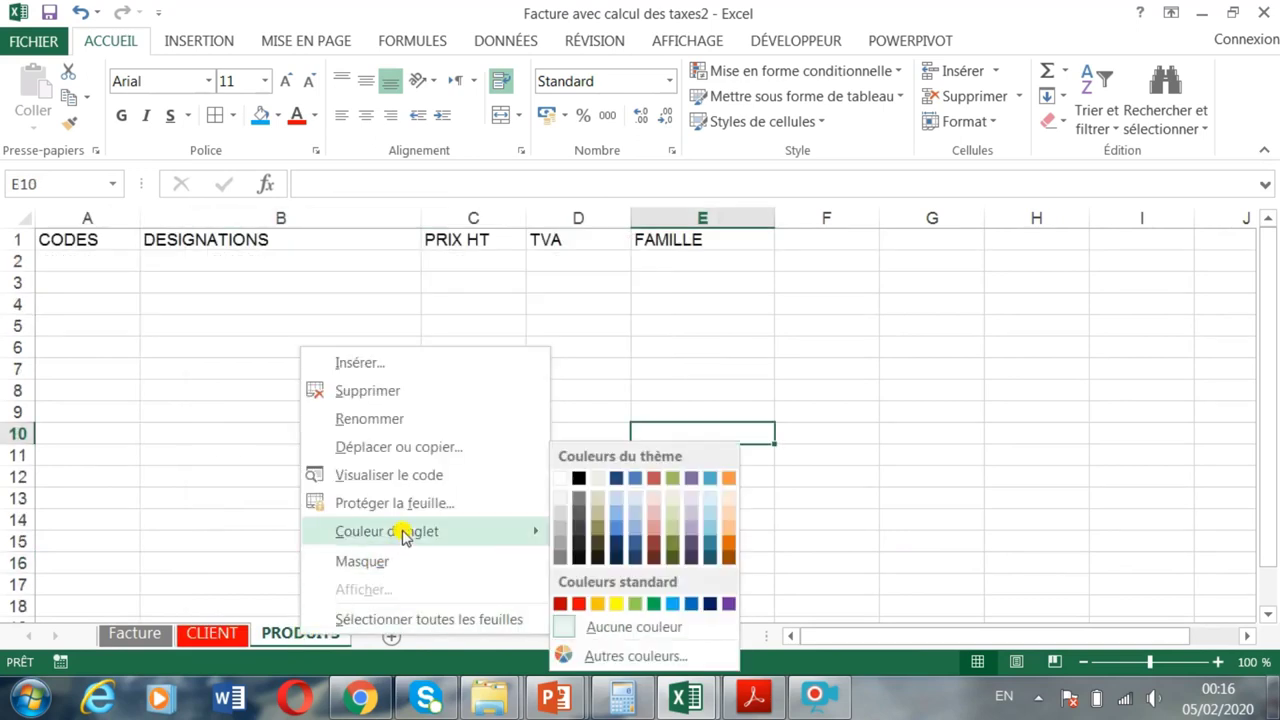
click(653, 604)
click(199, 634)
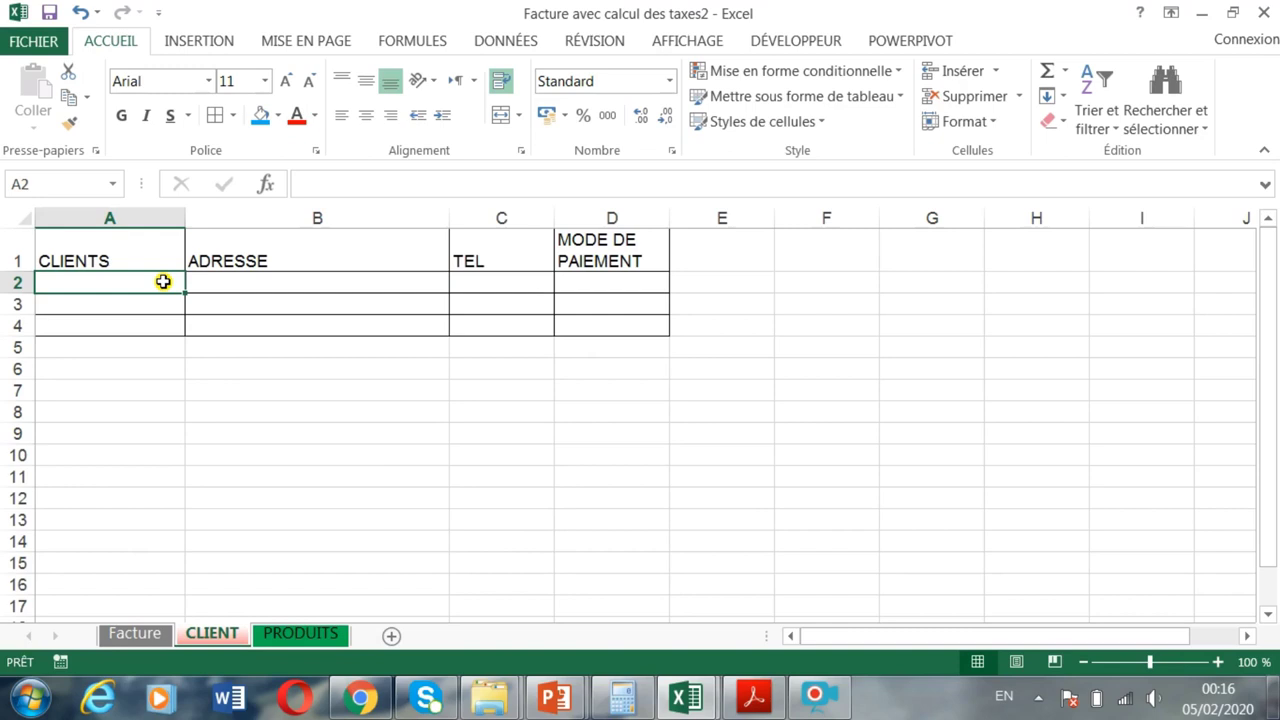
Step: Enter client IVEX in row 2 with its address, phone number and payment mode COMPTANT
text(IVEX)
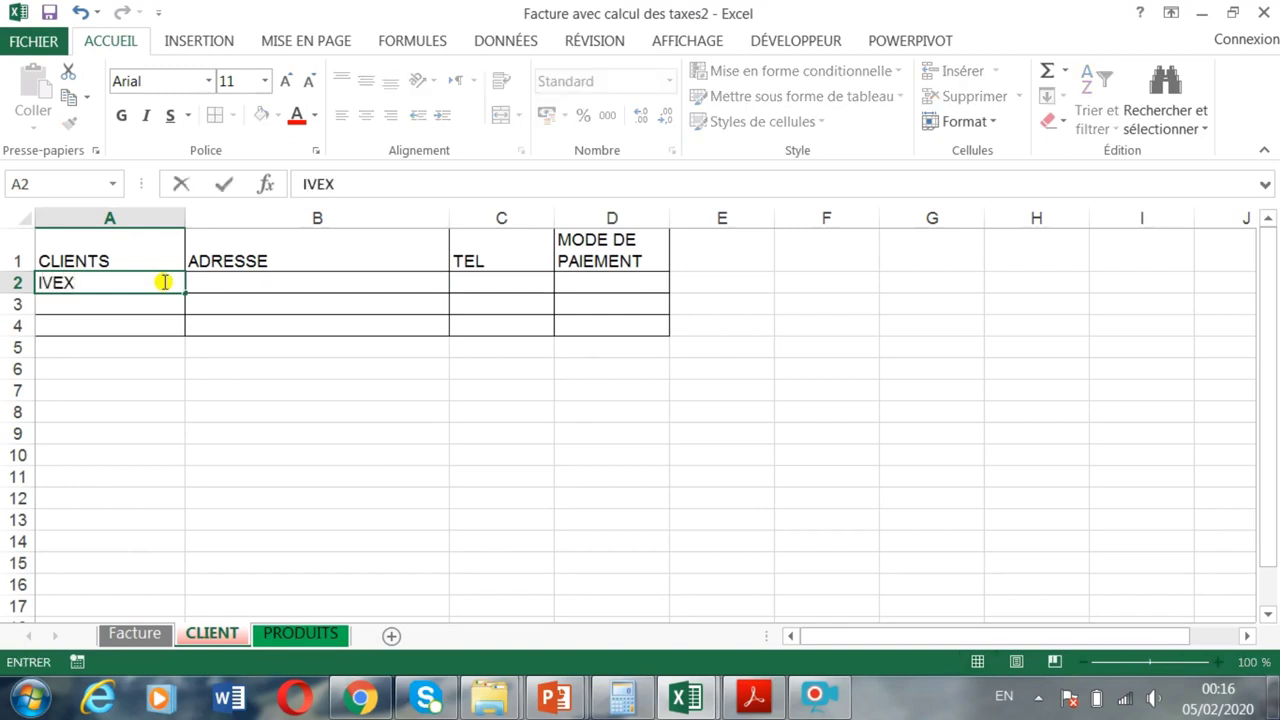
click(226, 283)
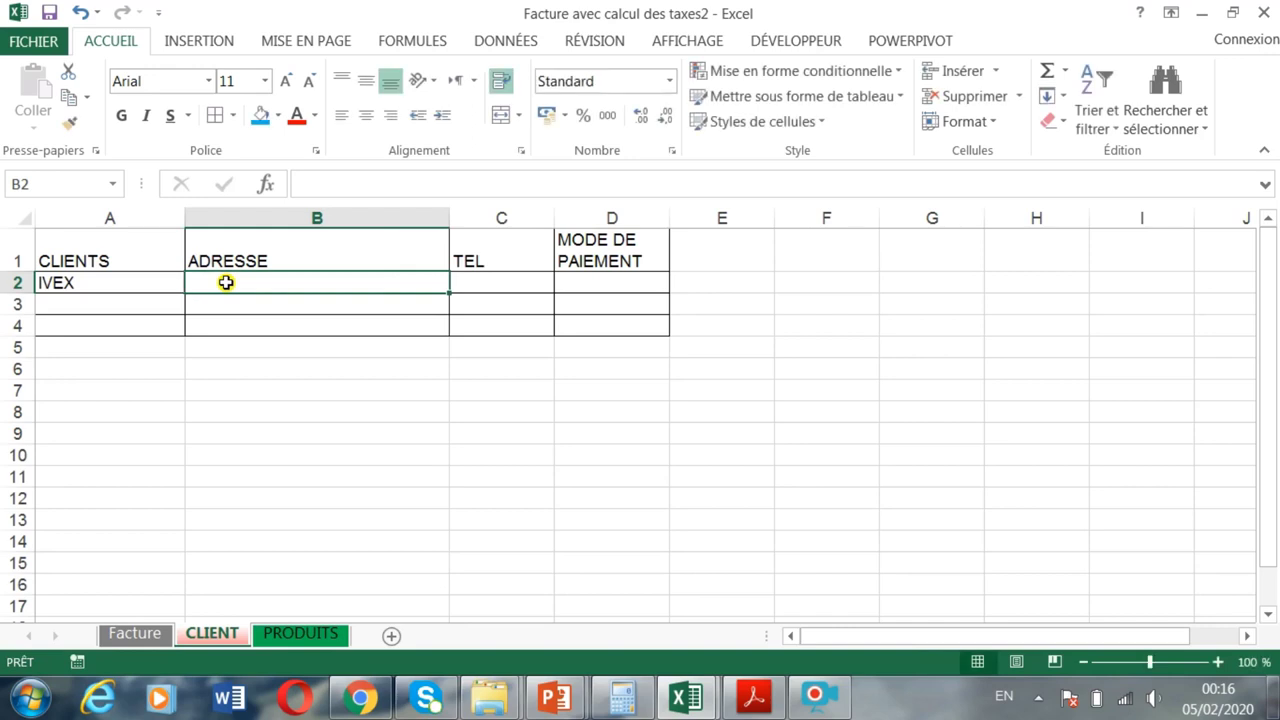
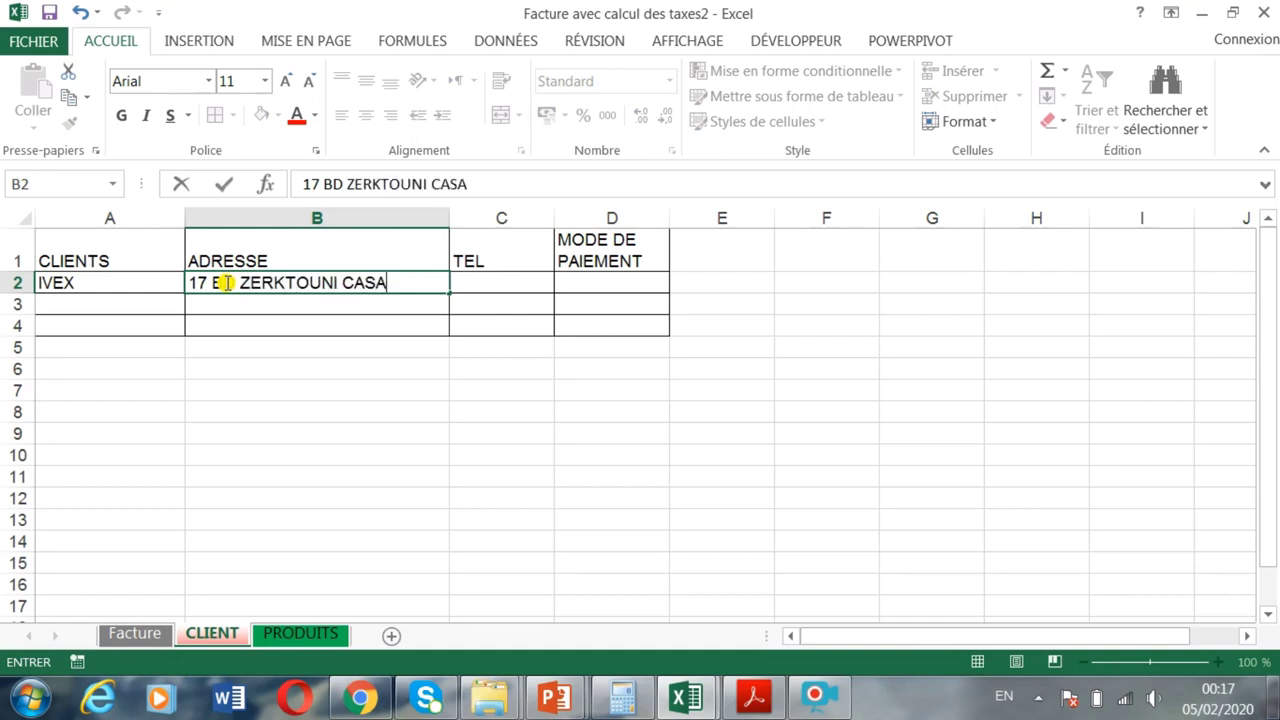
click(470, 281)
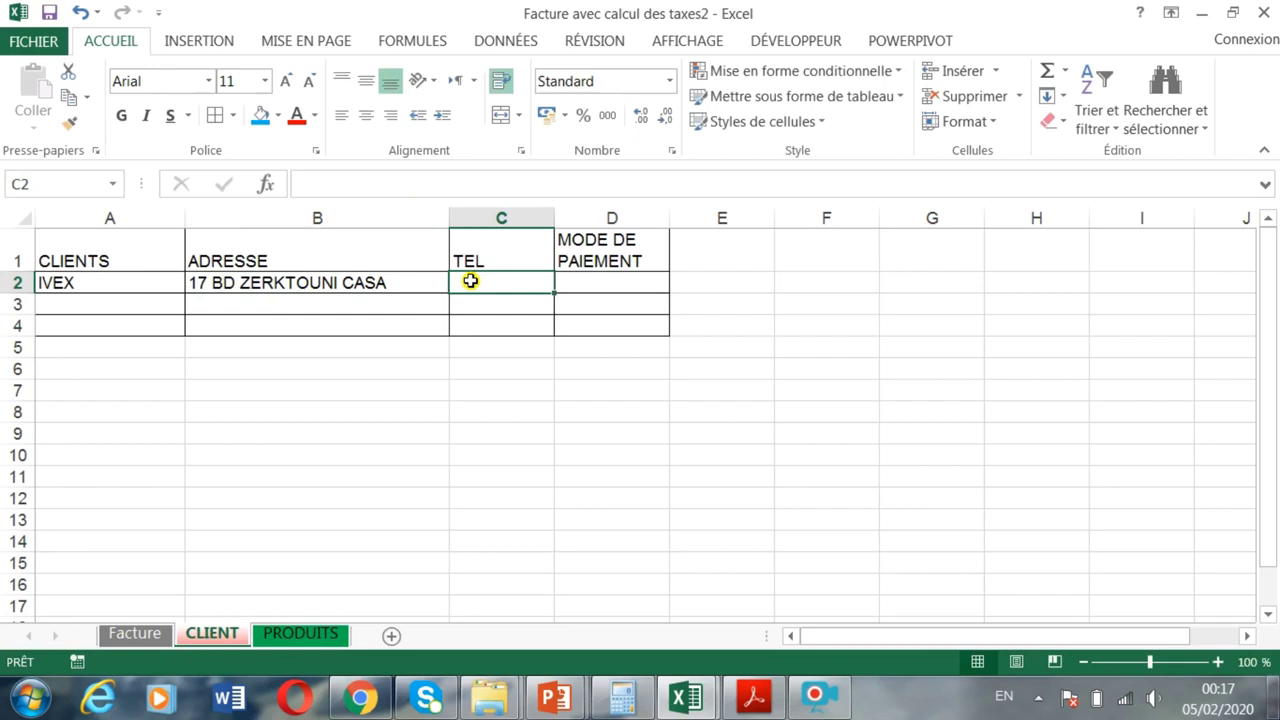
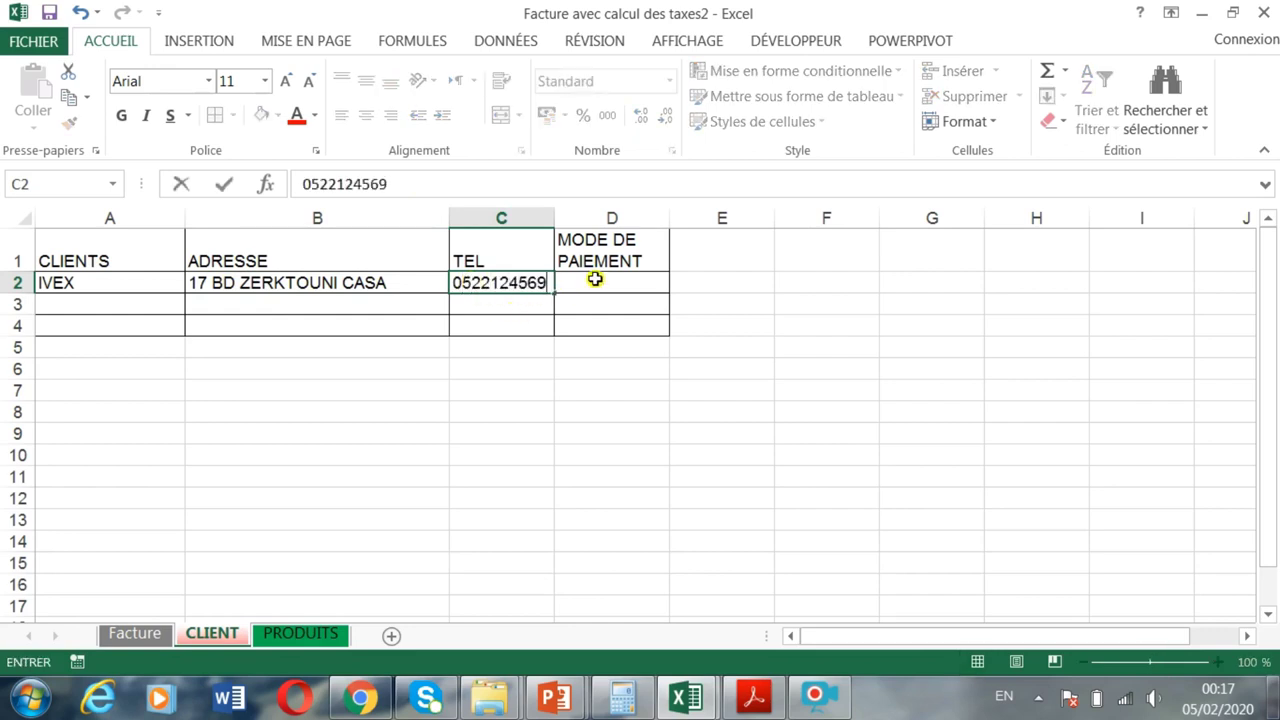
click(594, 280)
text(COM)
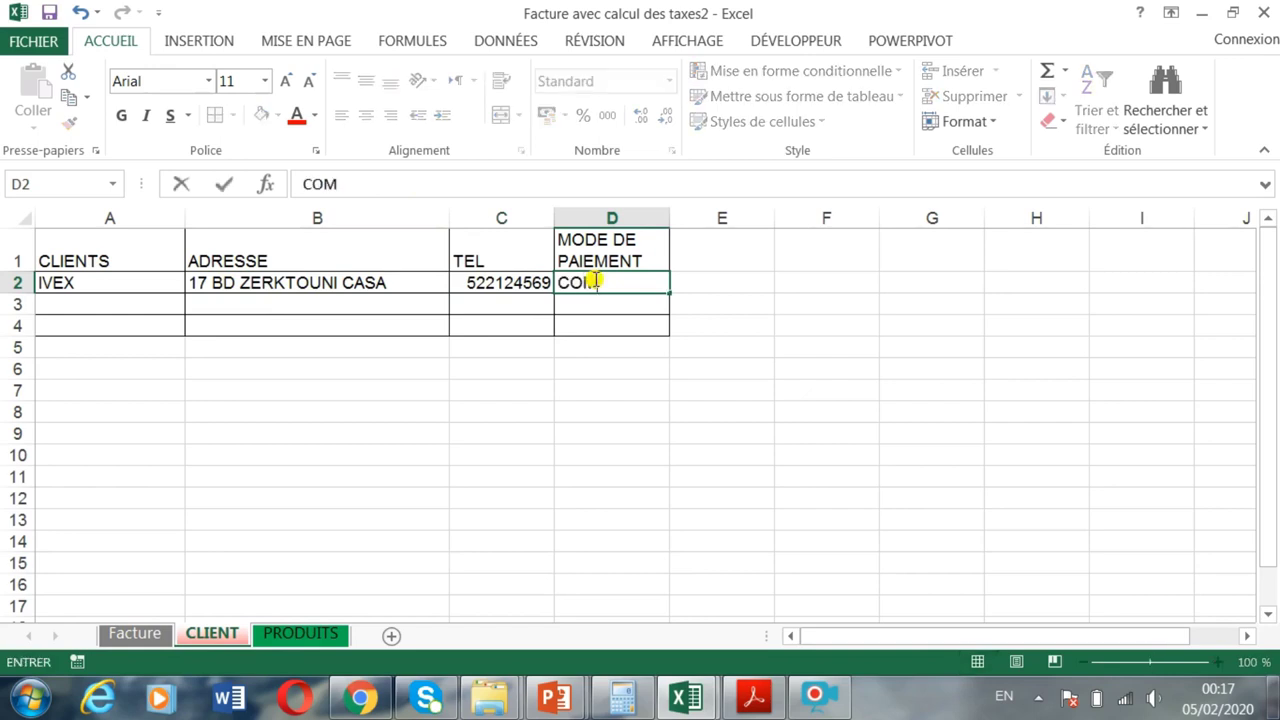
text(PTANT)
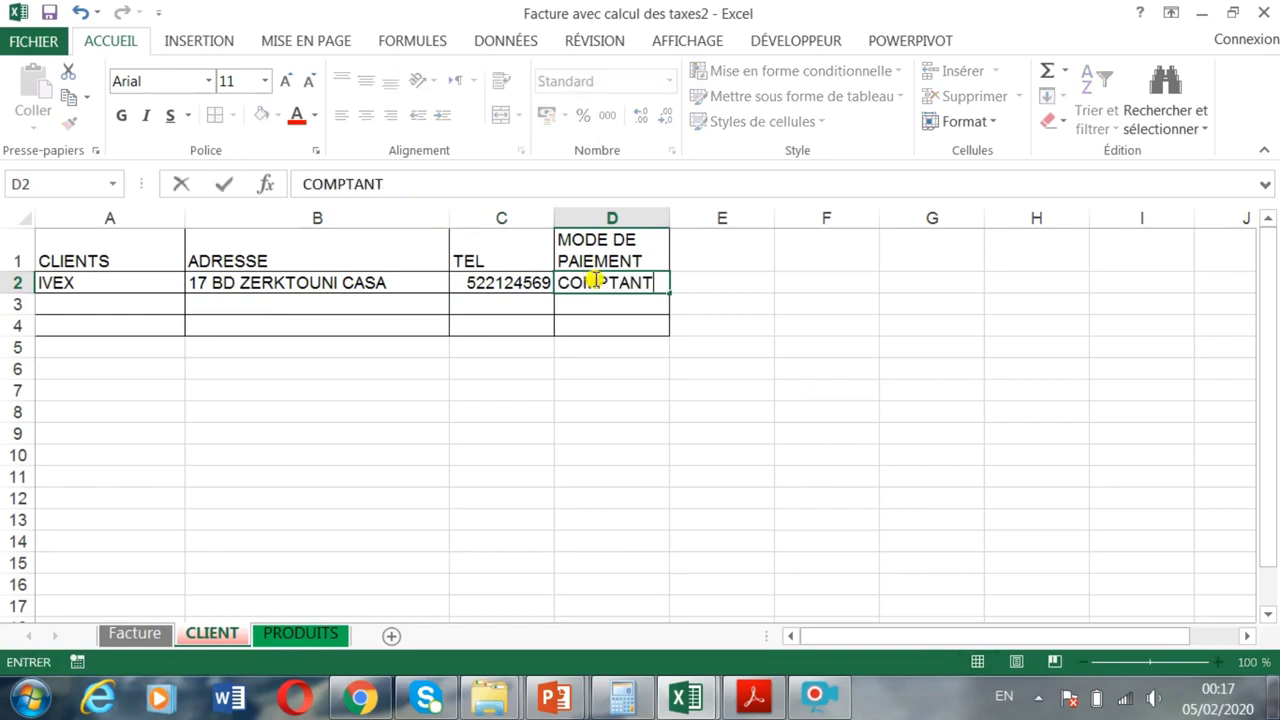
click(129, 309)
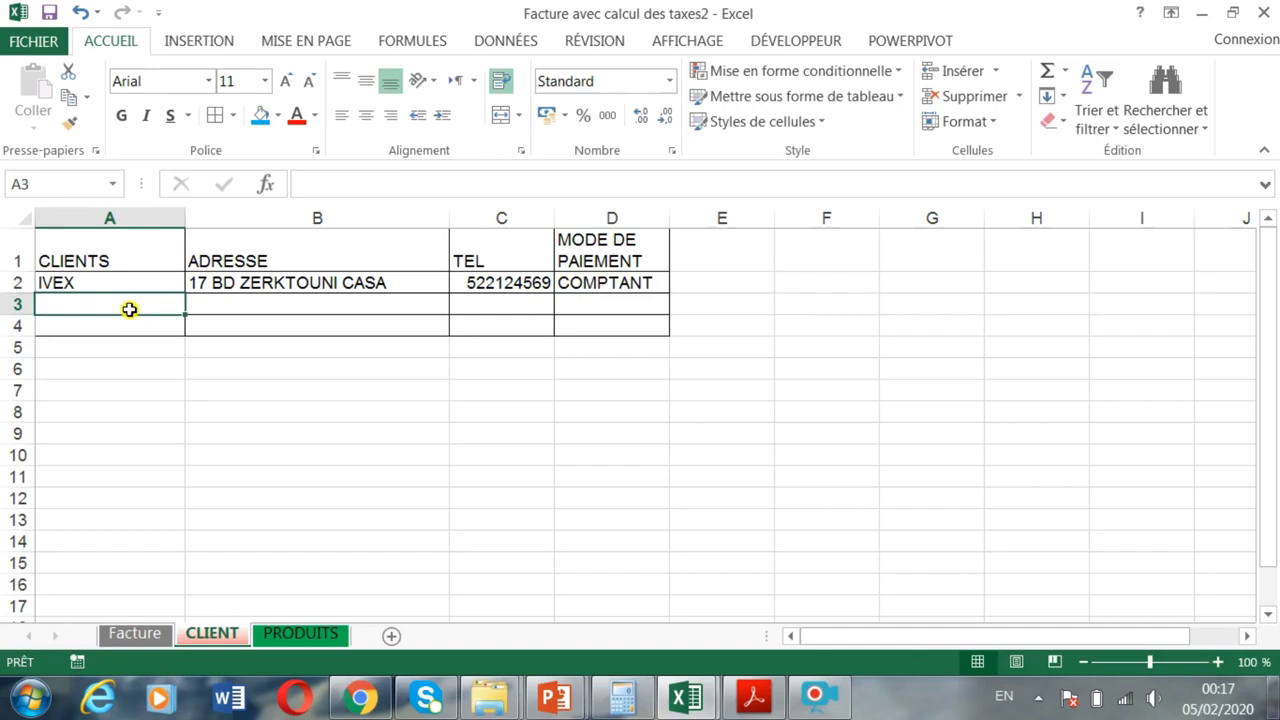
Step: Enter client SOFIA FISH in row 3 with its address, phone number and payment mode EFFET 90 J
text(SOF)
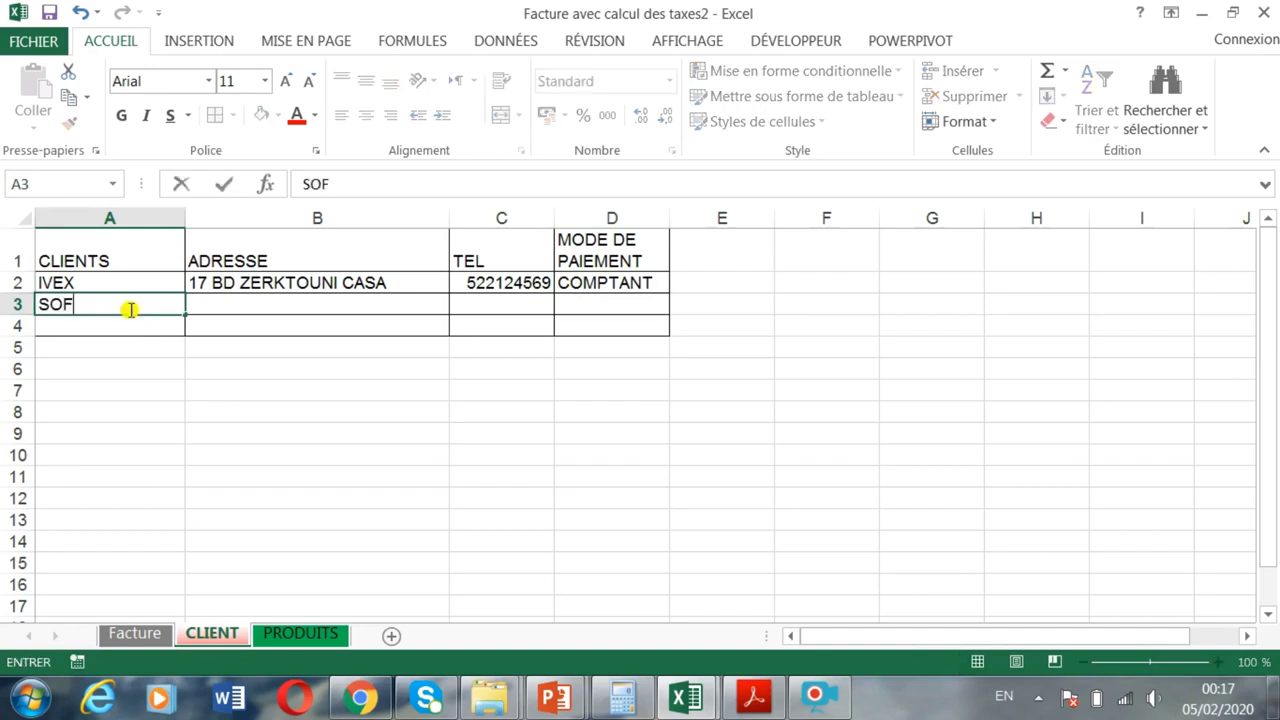
text(IS)
key(BackSpace)
text(A)
text( FISH)
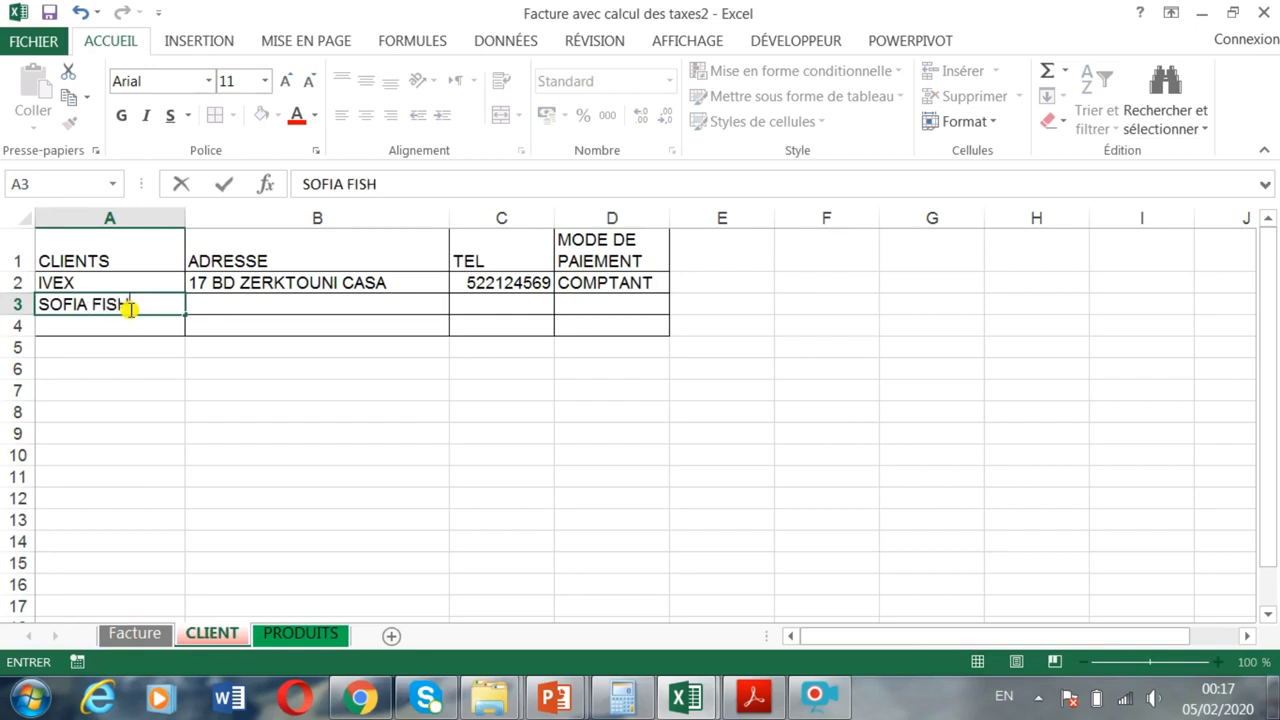
click(290, 309)
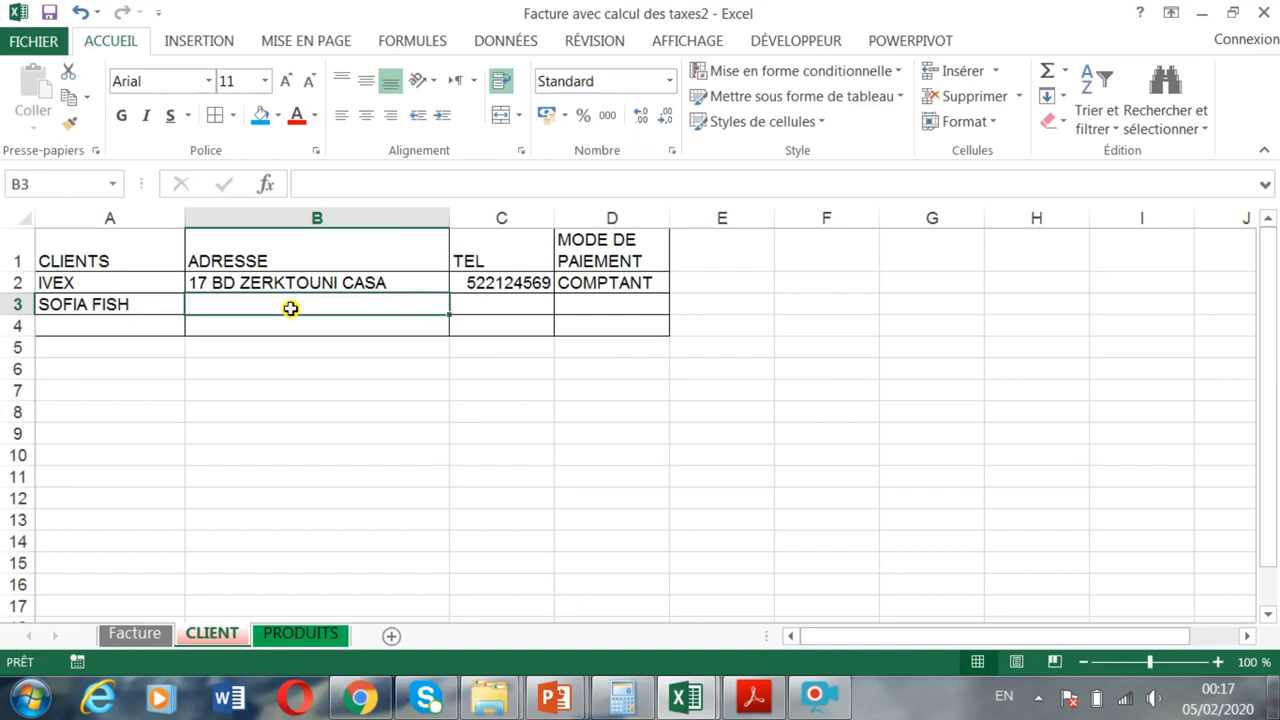
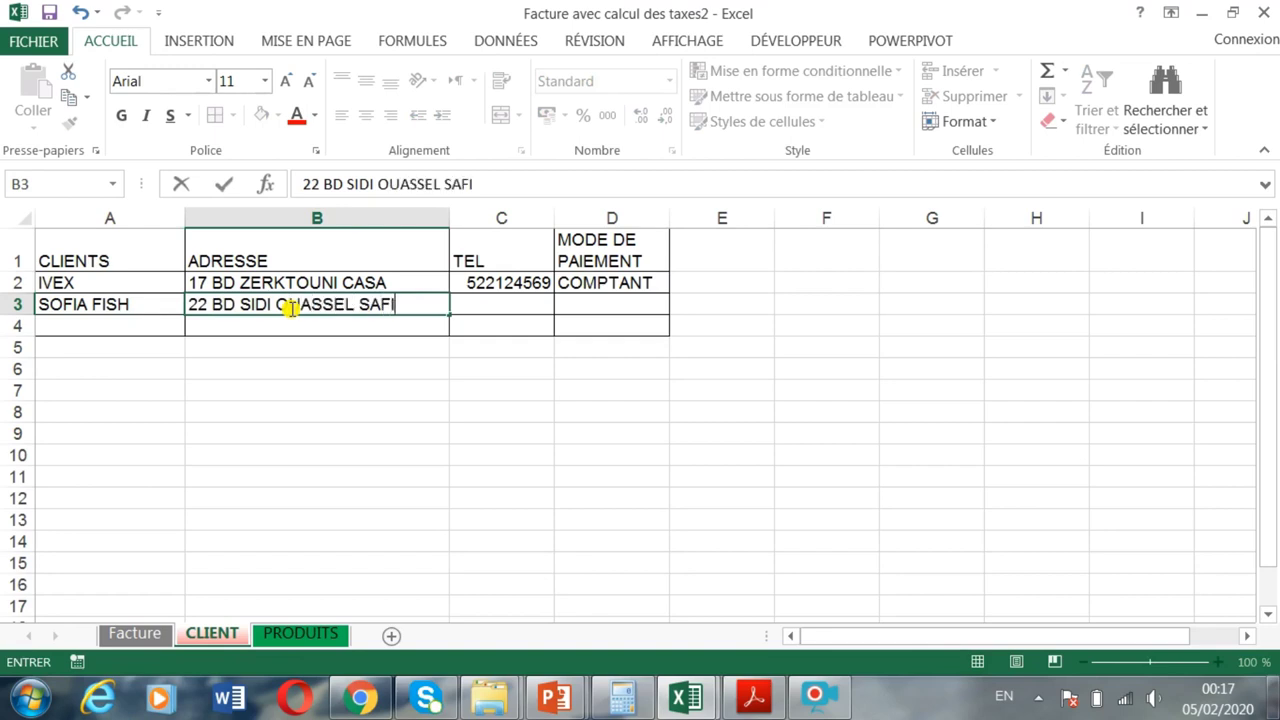
click(478, 303)
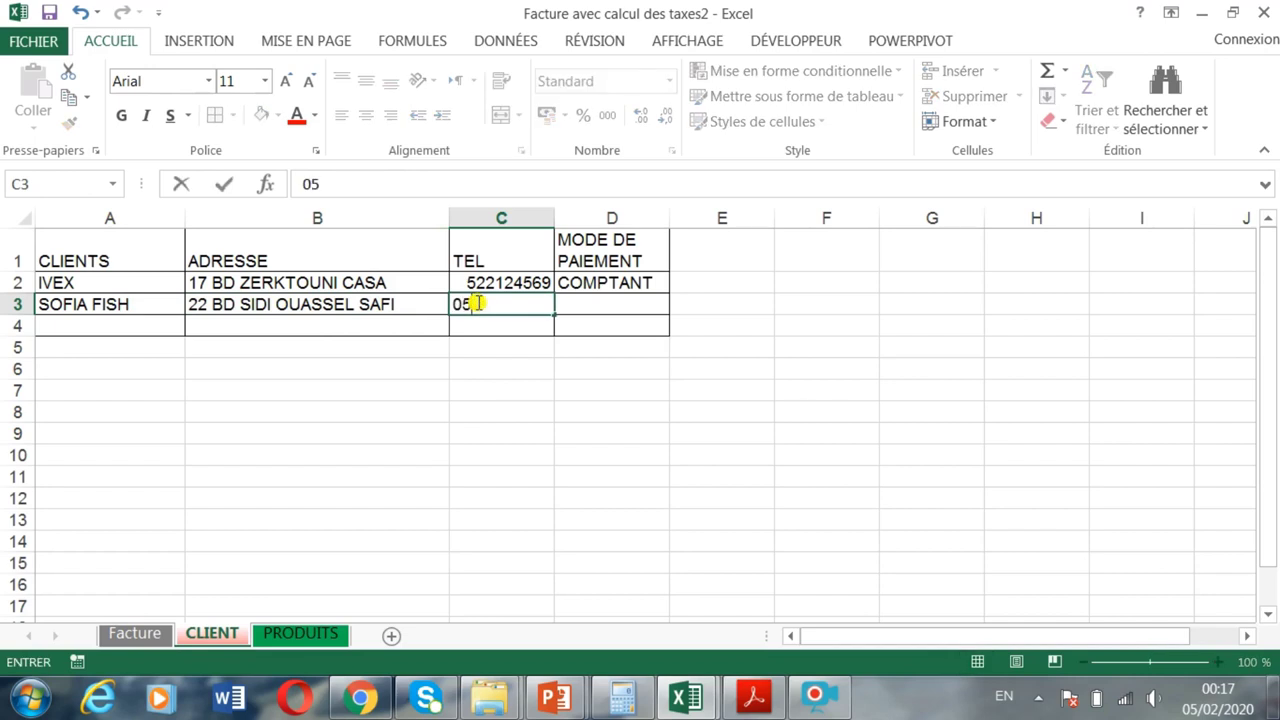
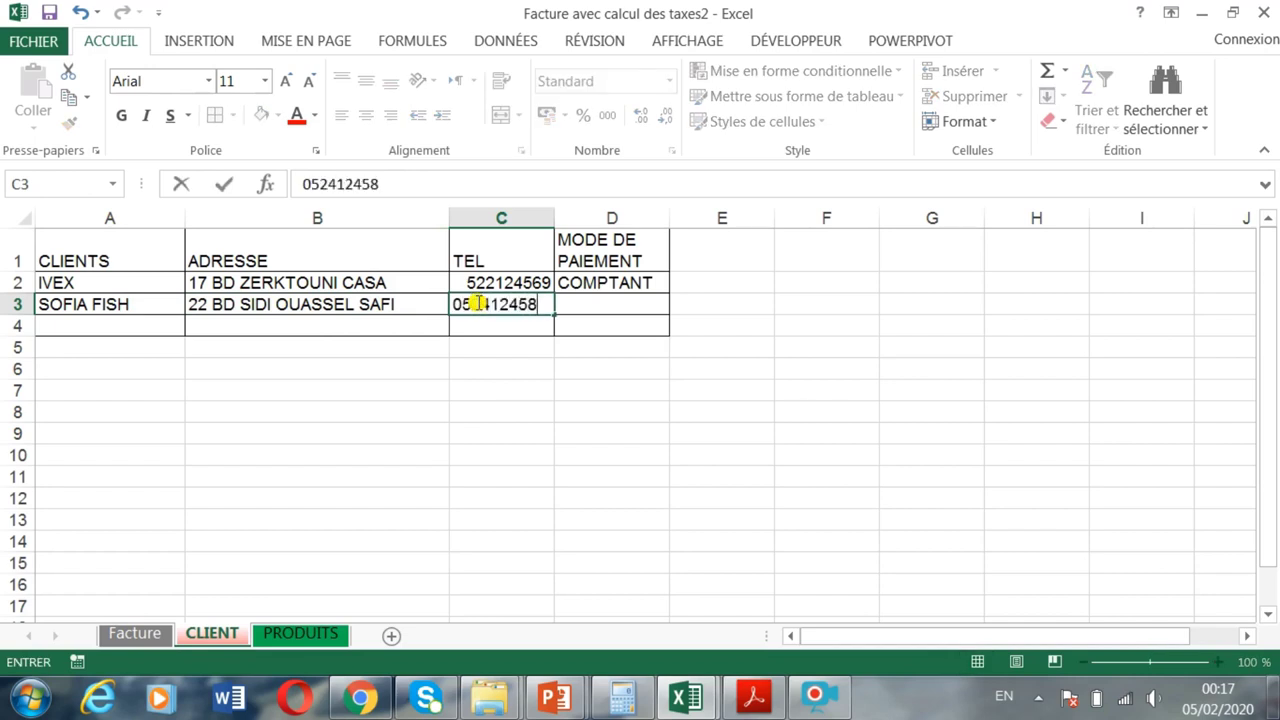
click(632, 305)
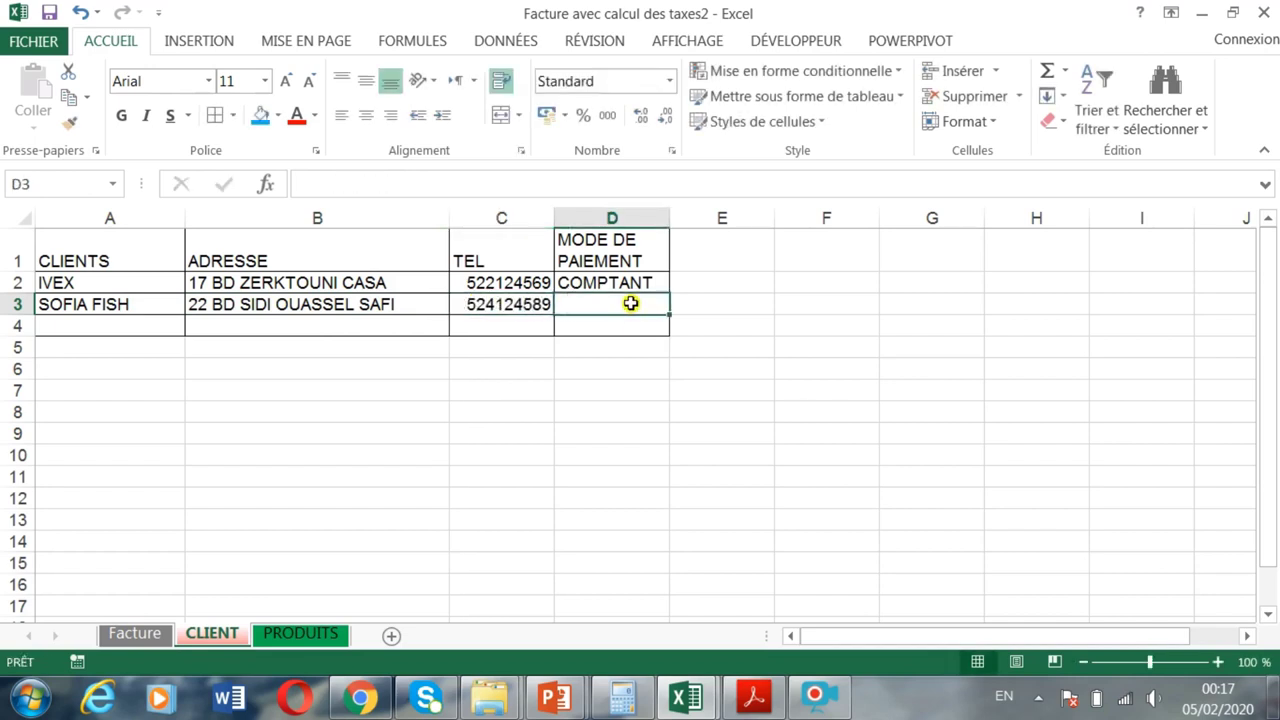
text(EFFET )
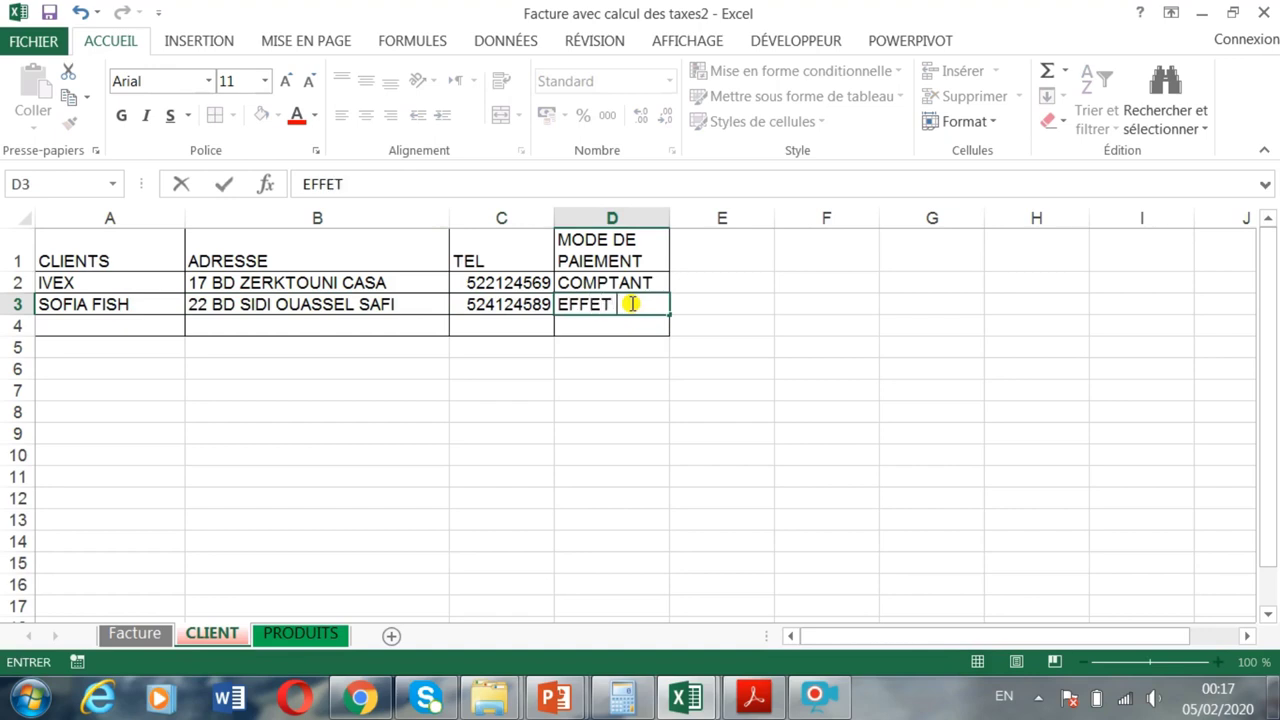
text(90 J)
Step: Fill row 4 with the third client's name, address, phone and COMPTANT, then open PRODUITS
click(120, 321)
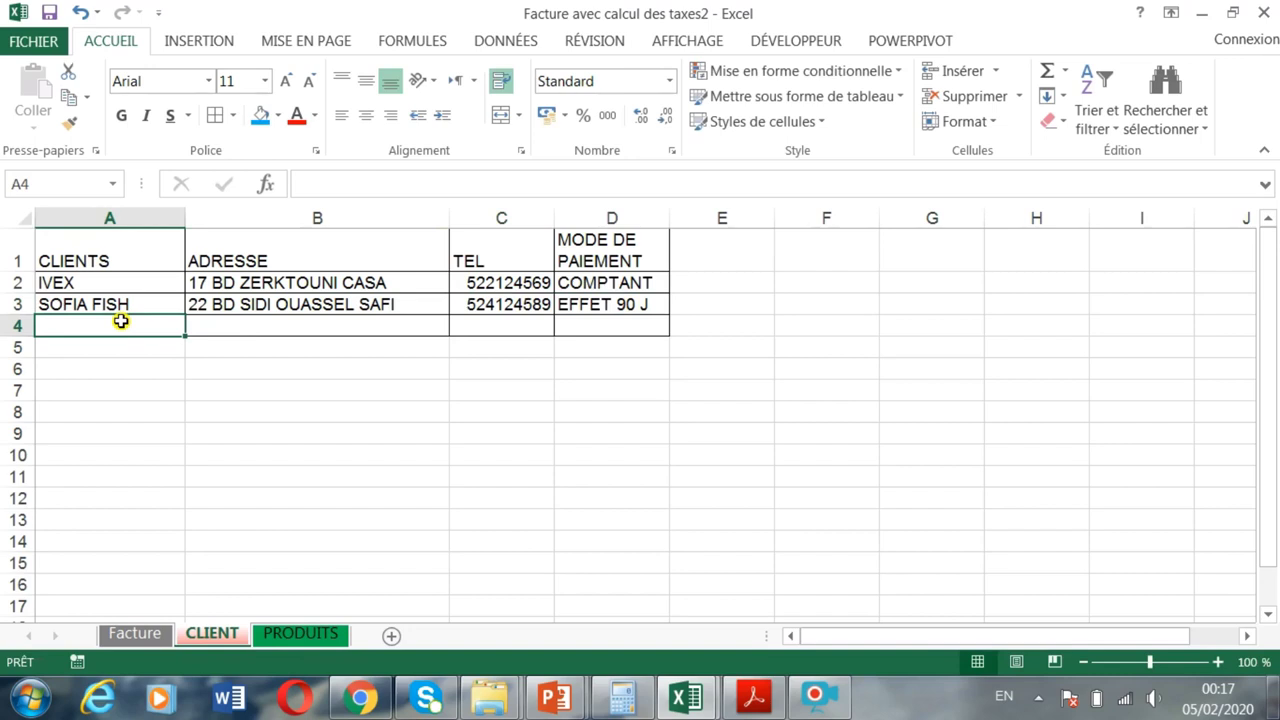
text(MOH)
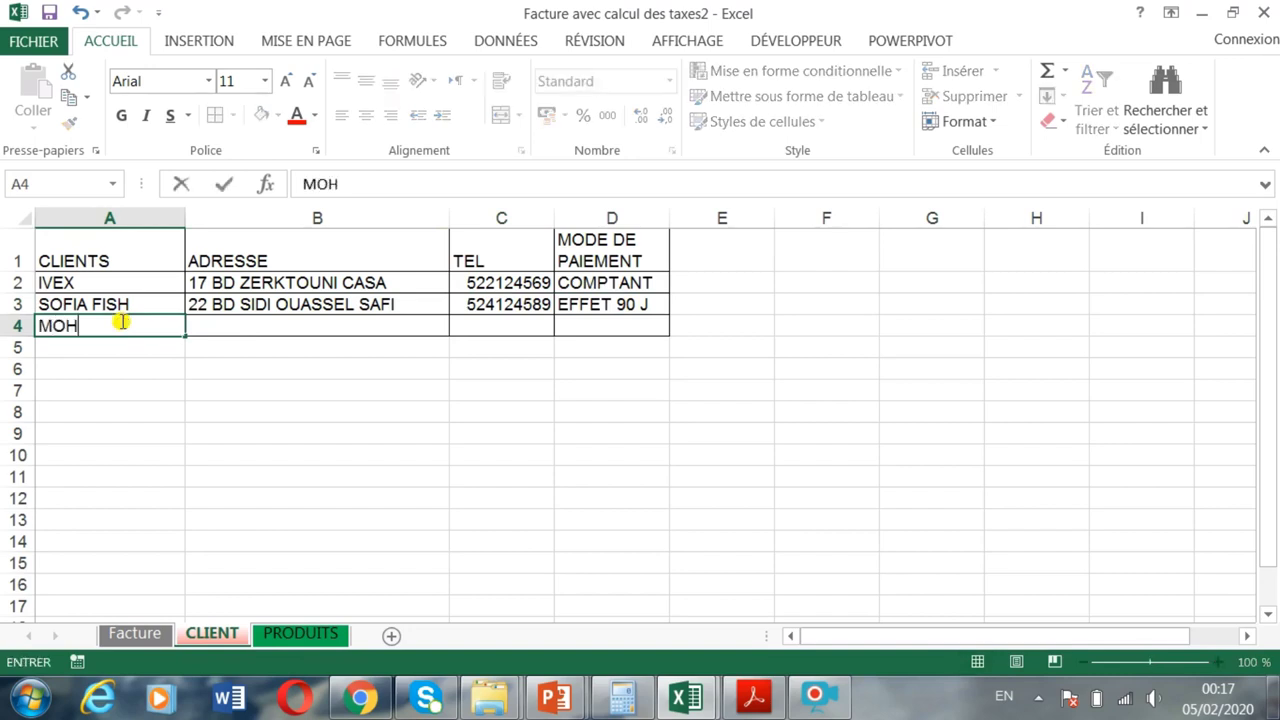
text(AMMED)
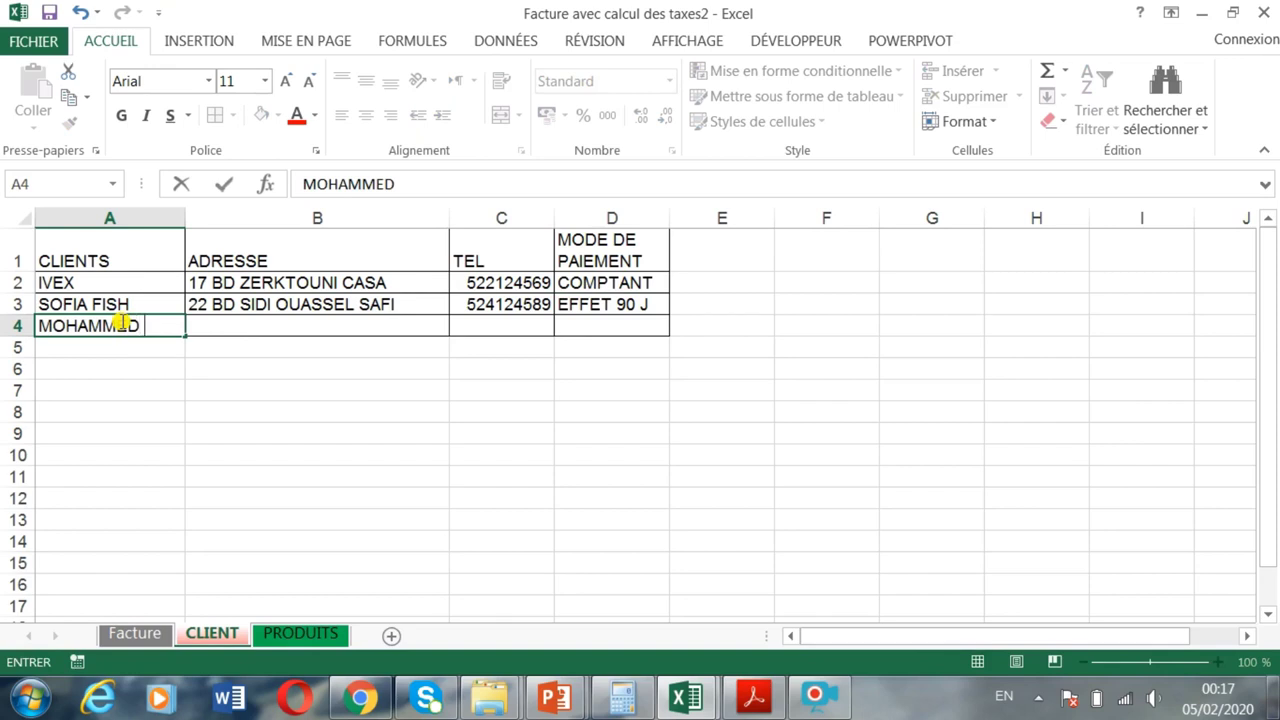
text( STE)
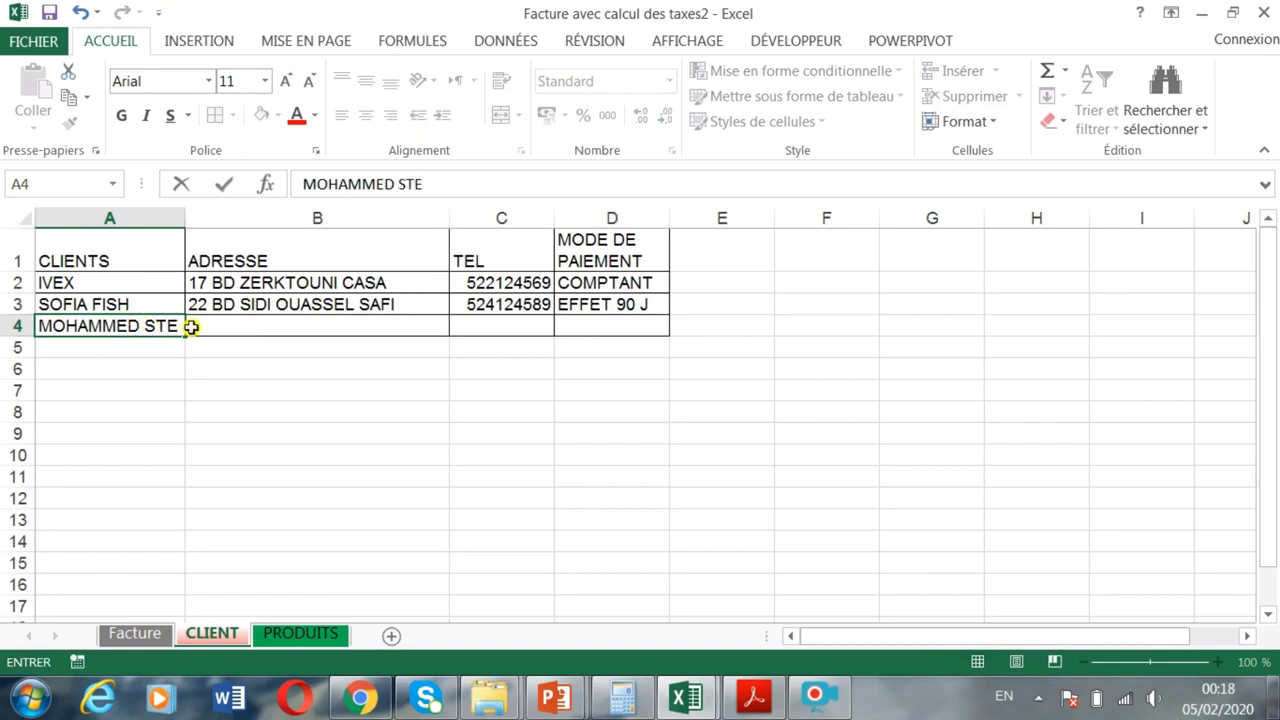
click(230, 323)
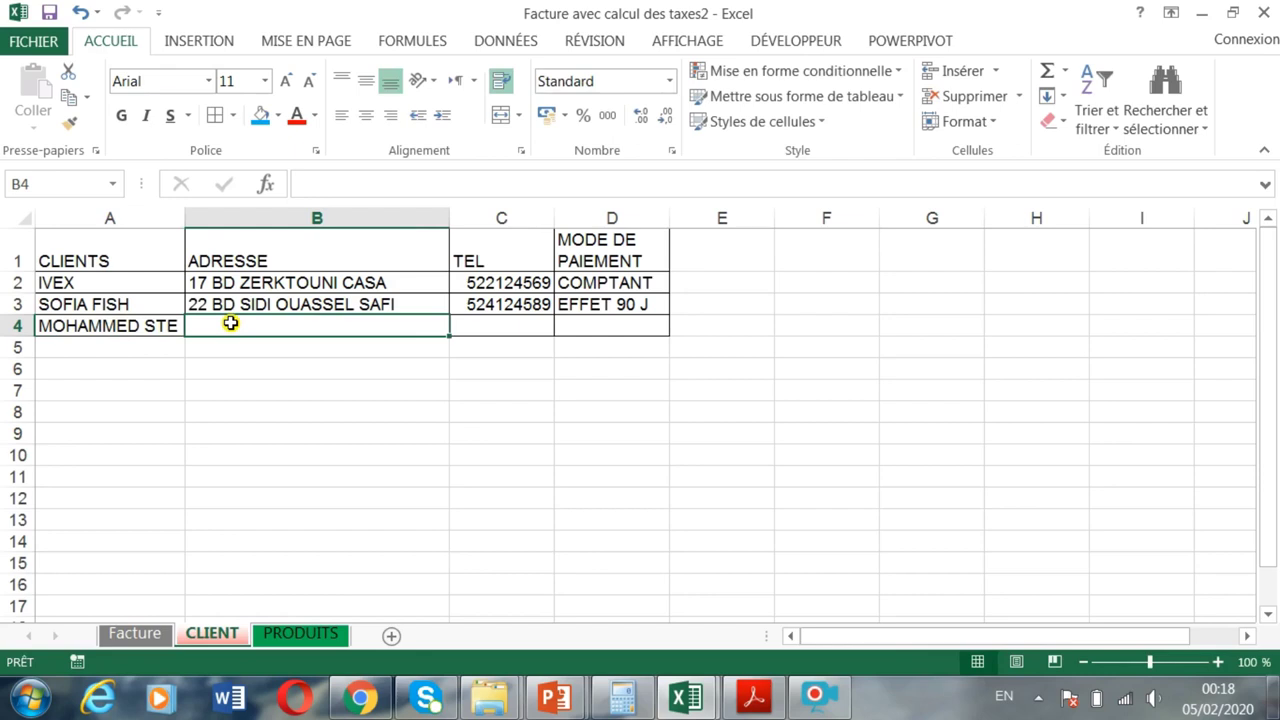
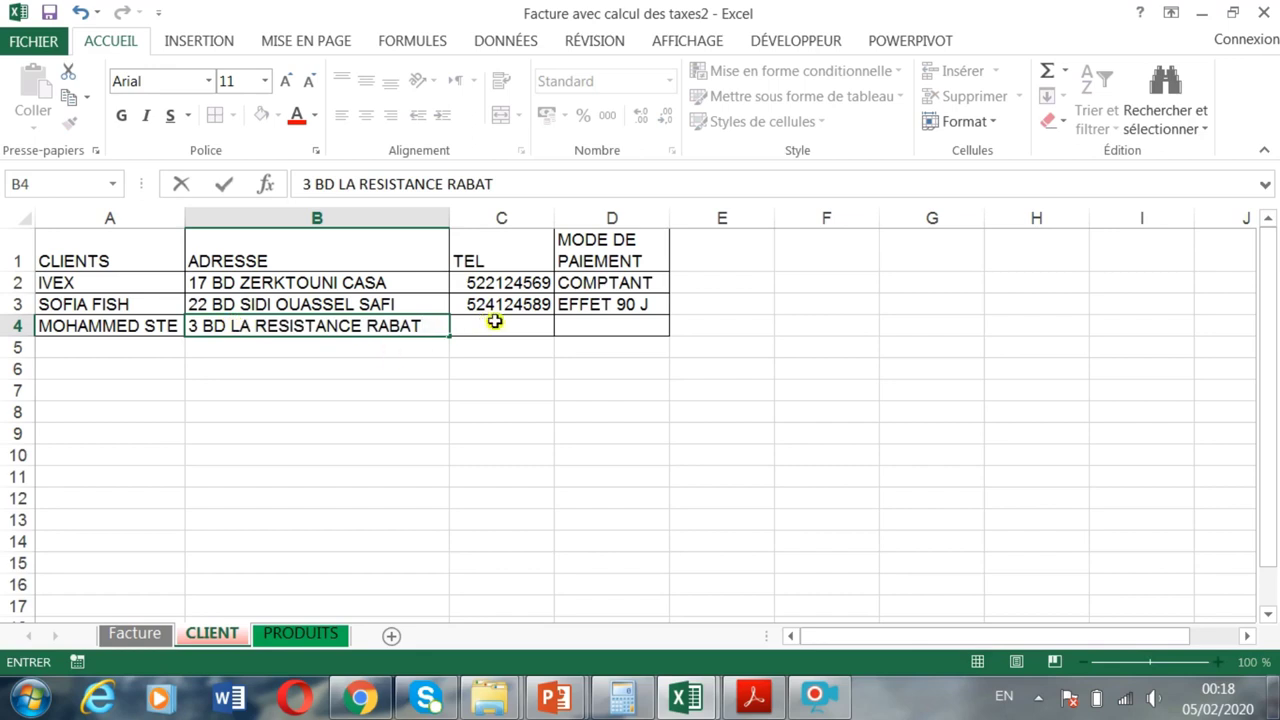
click(494, 321)
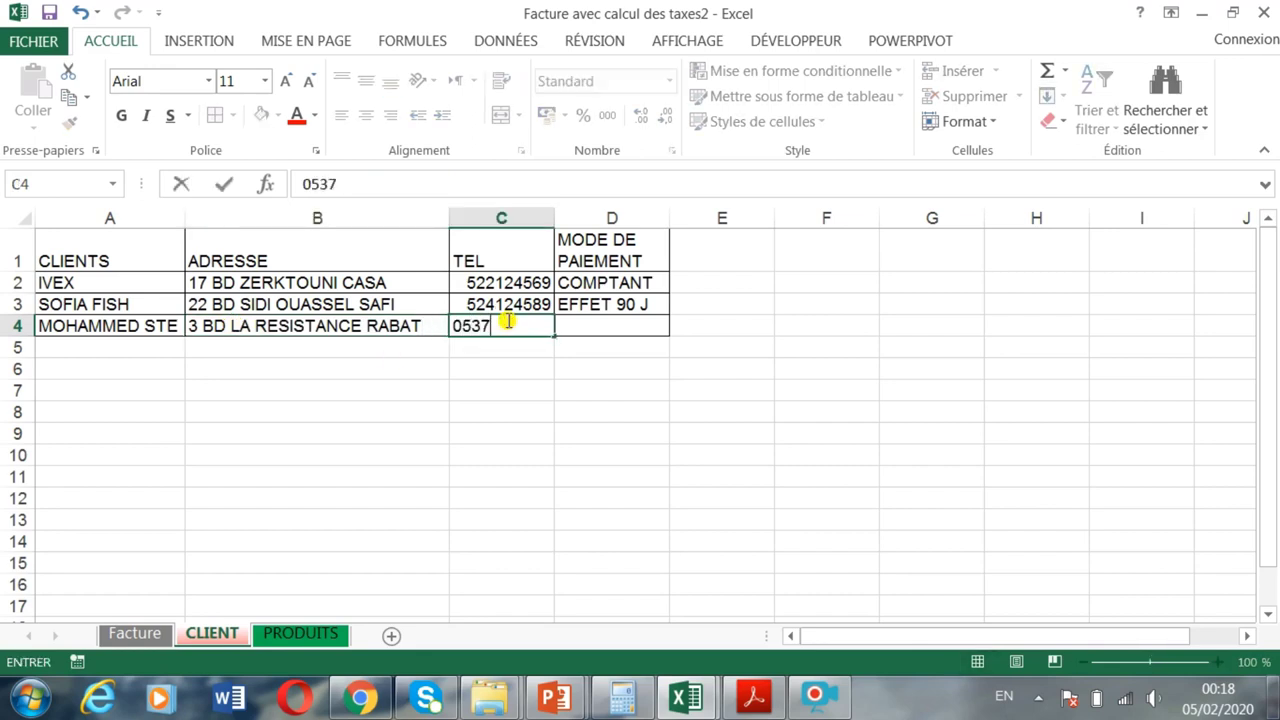
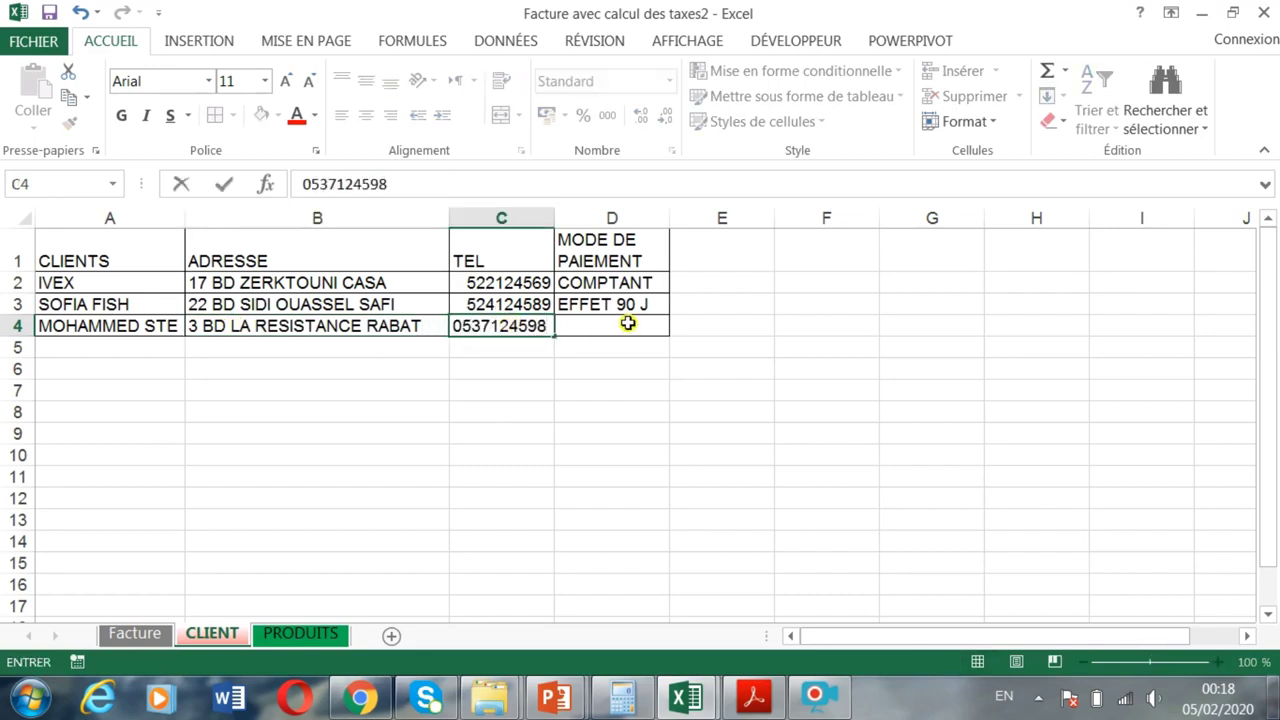
click(627, 323)
text(COMP)
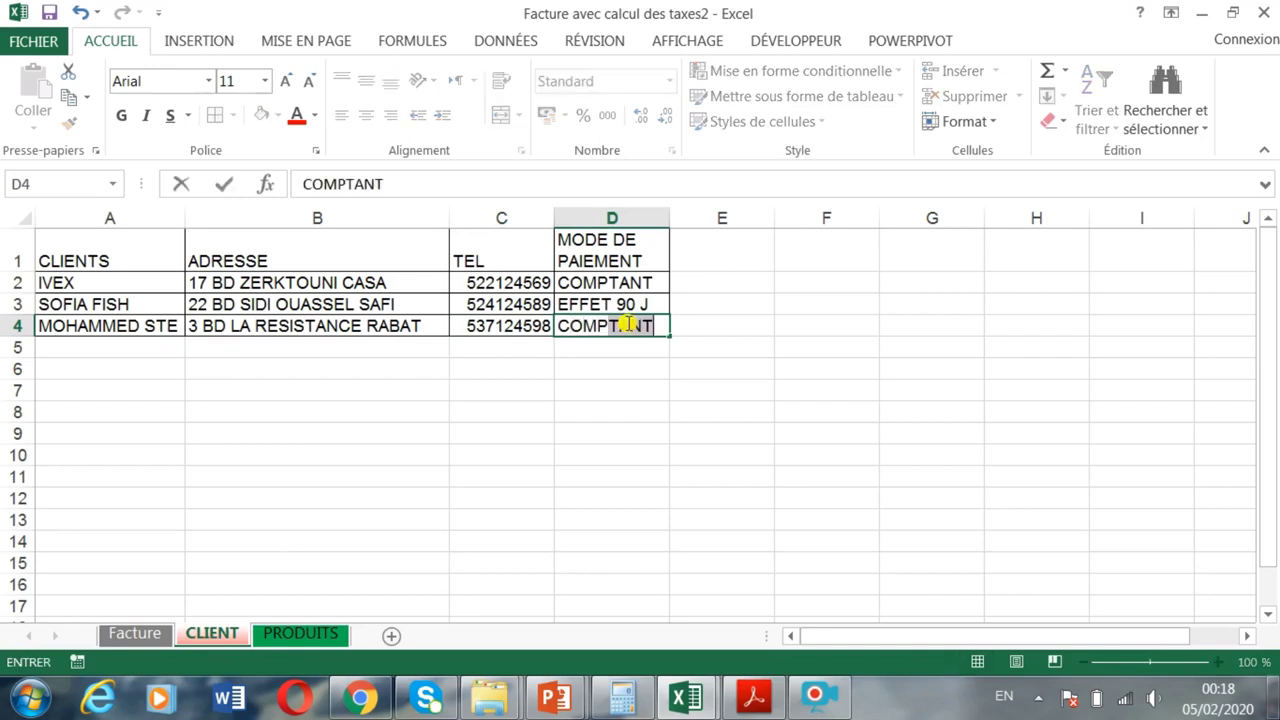
text(TANT)
click(652, 366)
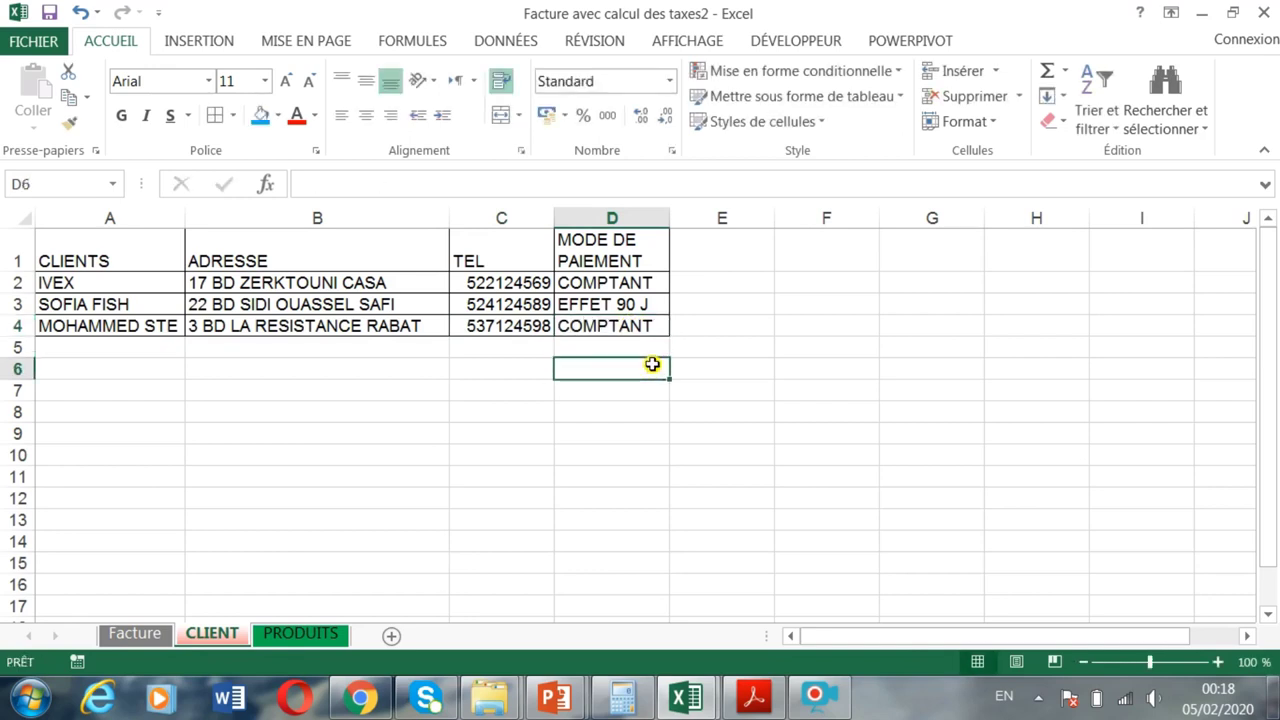
click(306, 634)
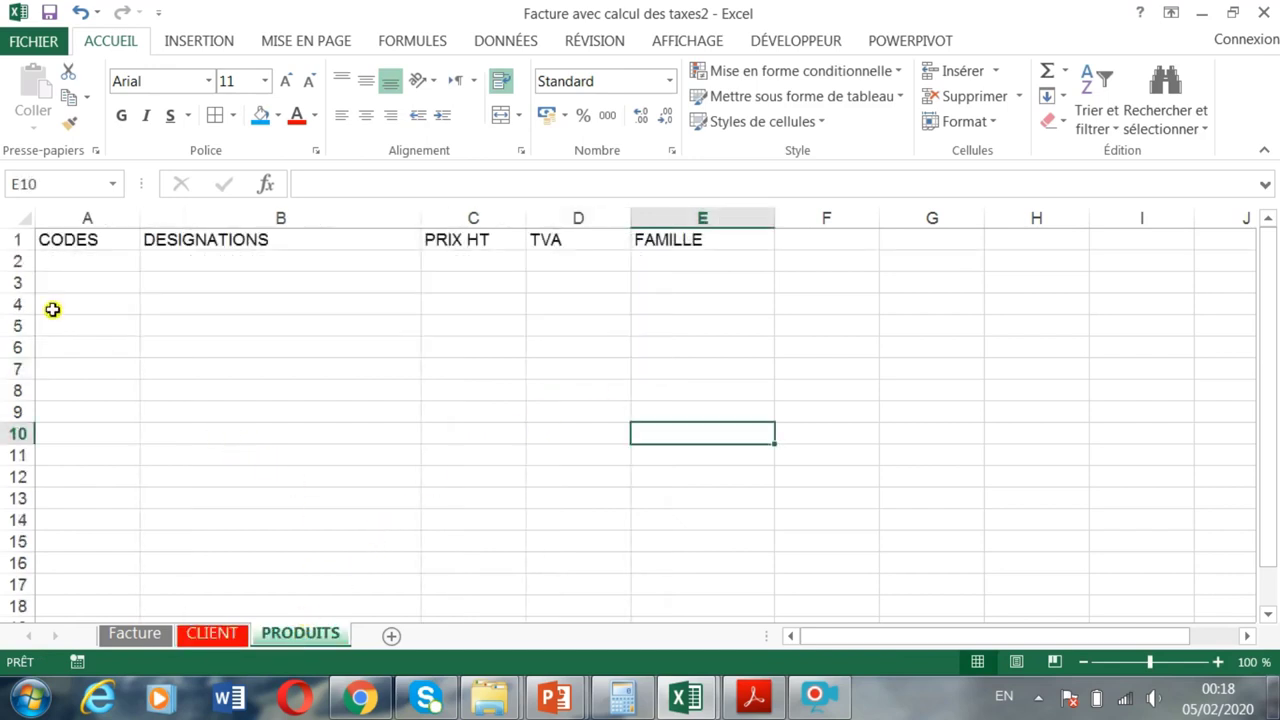
Step: Fill A2:E2 with code 1000, CHAISE NORMALE, price 220, TVA 20% and famille MOBILIER
click(77, 263)
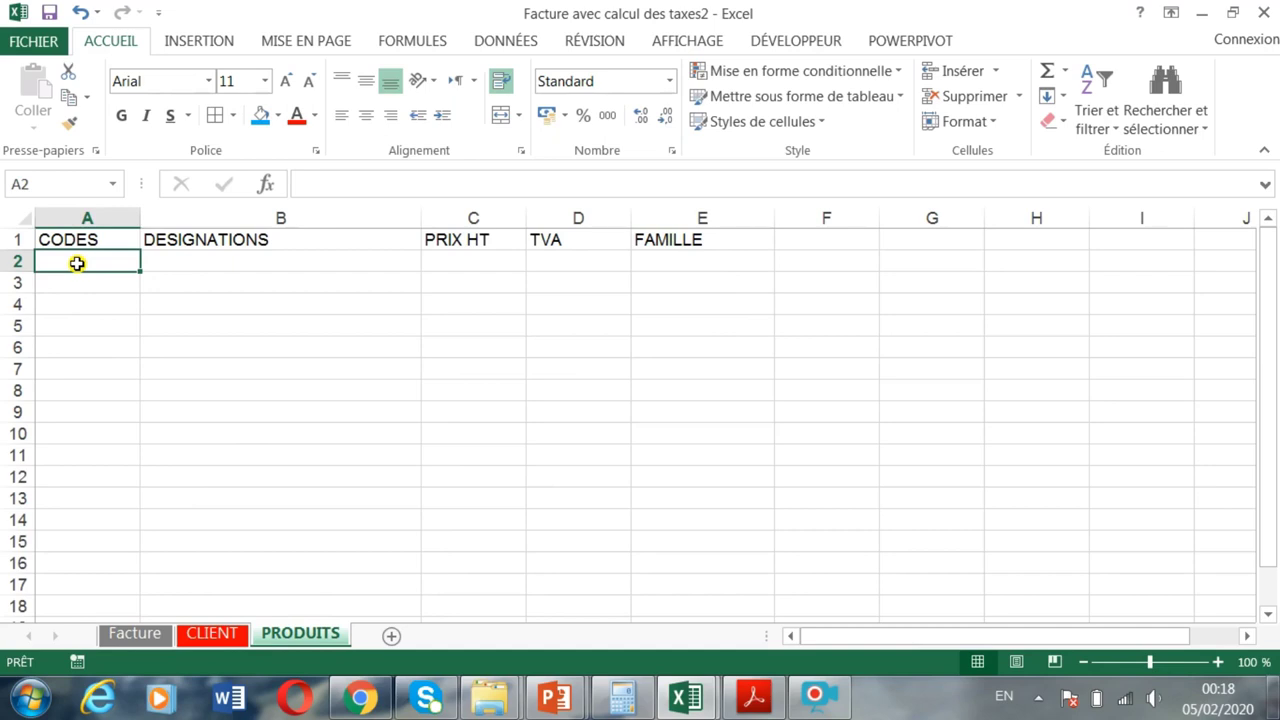
text(1000)
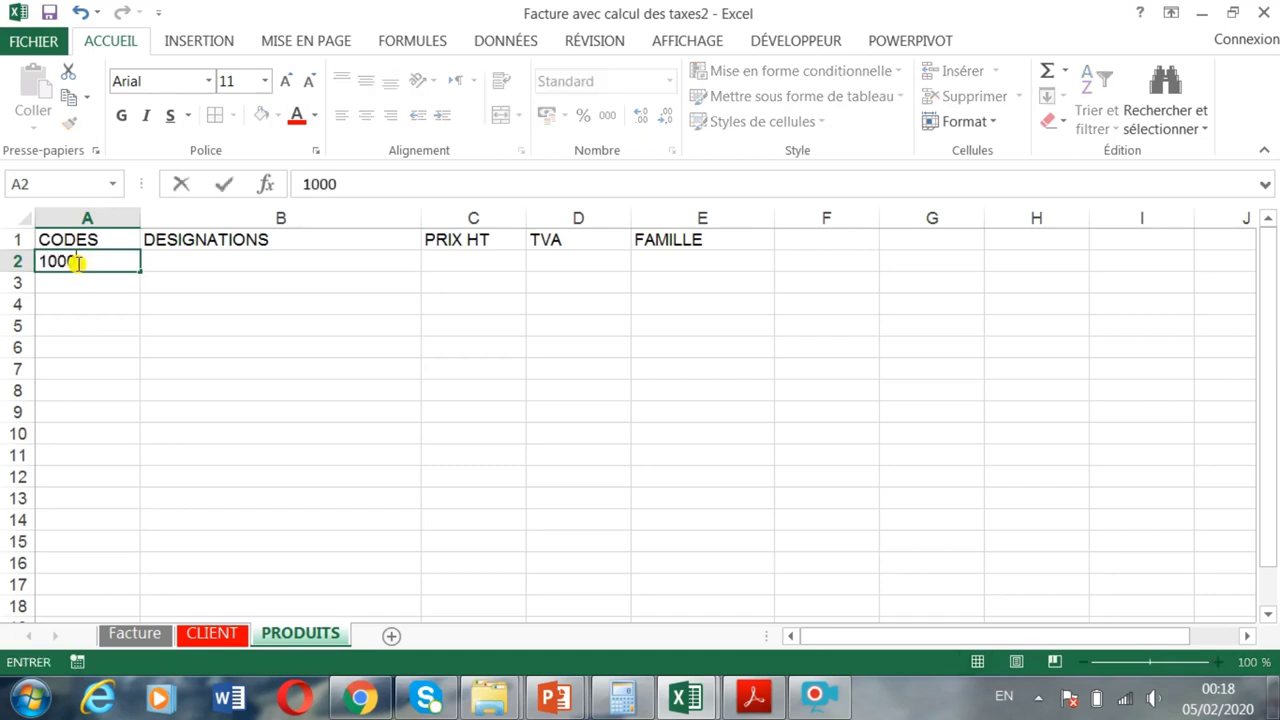
click(232, 262)
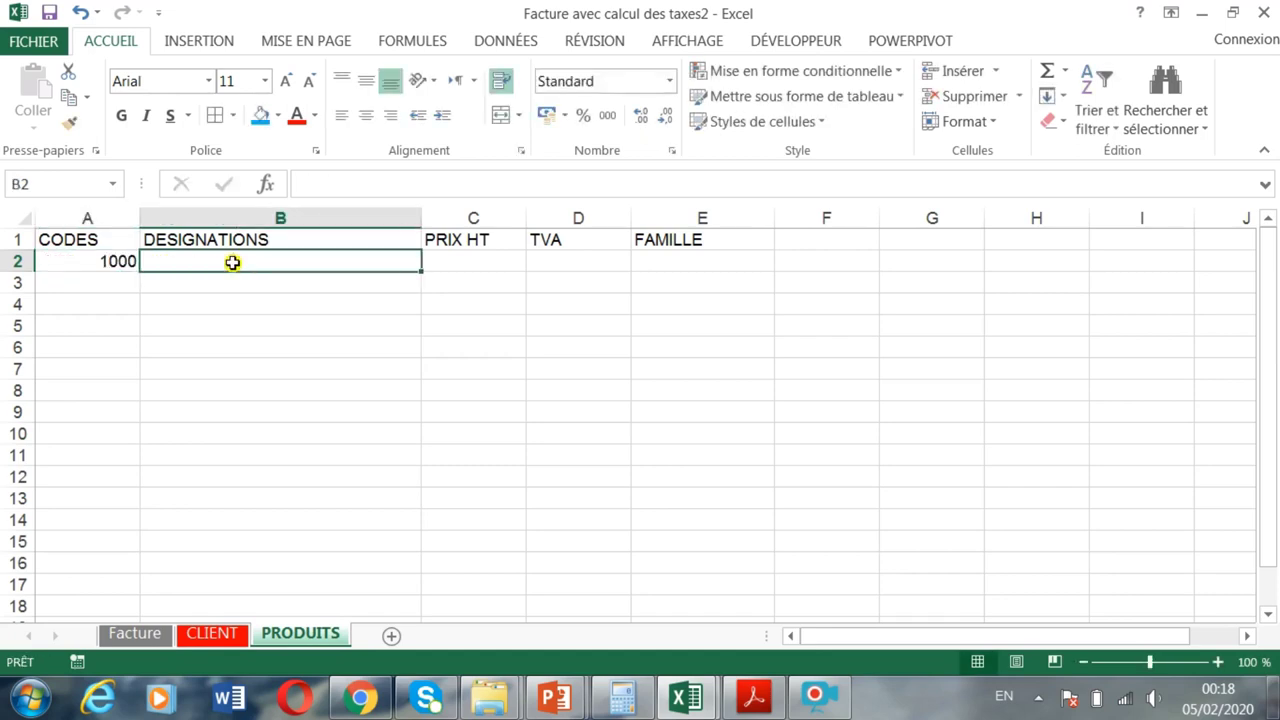
text(CHAISE )
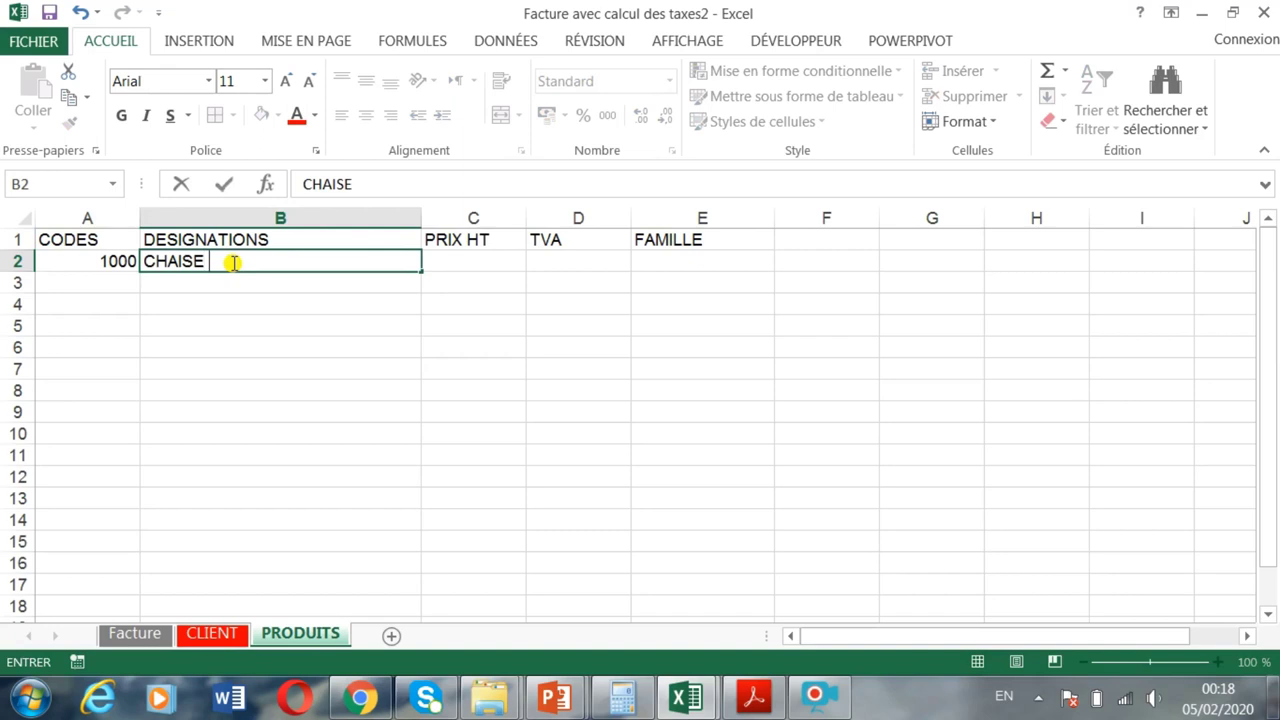
text(NORMALE)
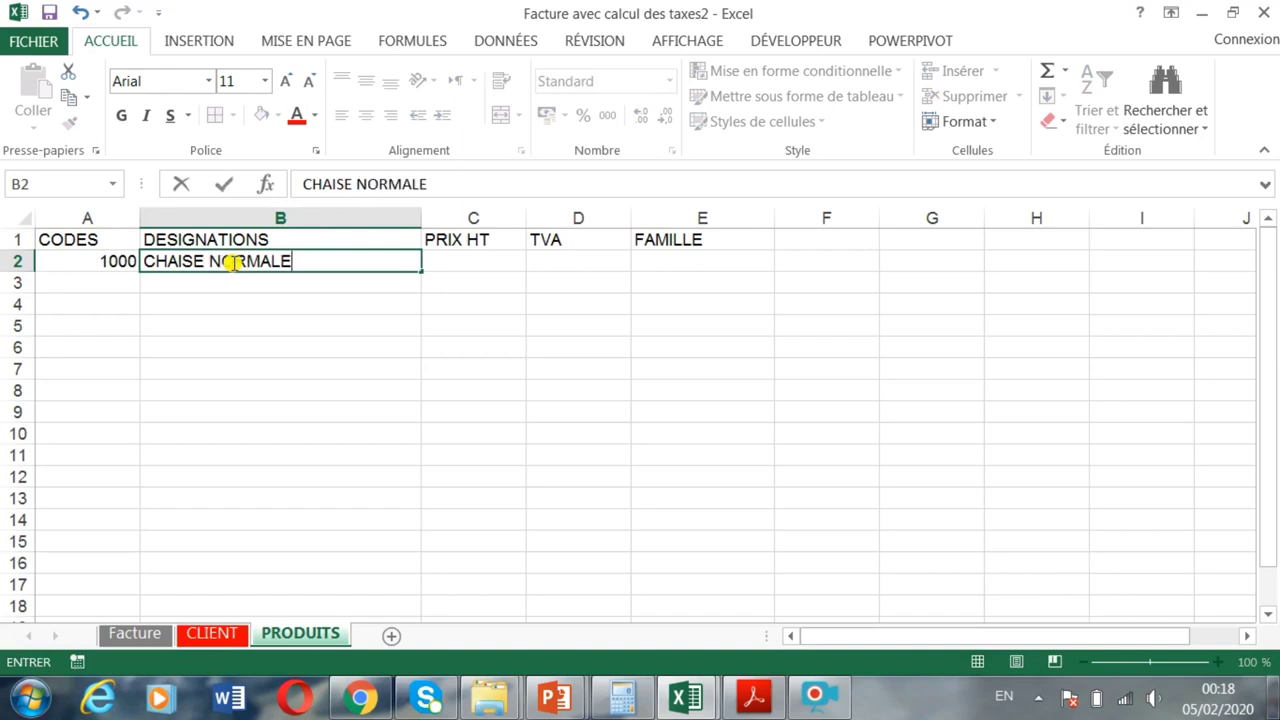
click(452, 260)
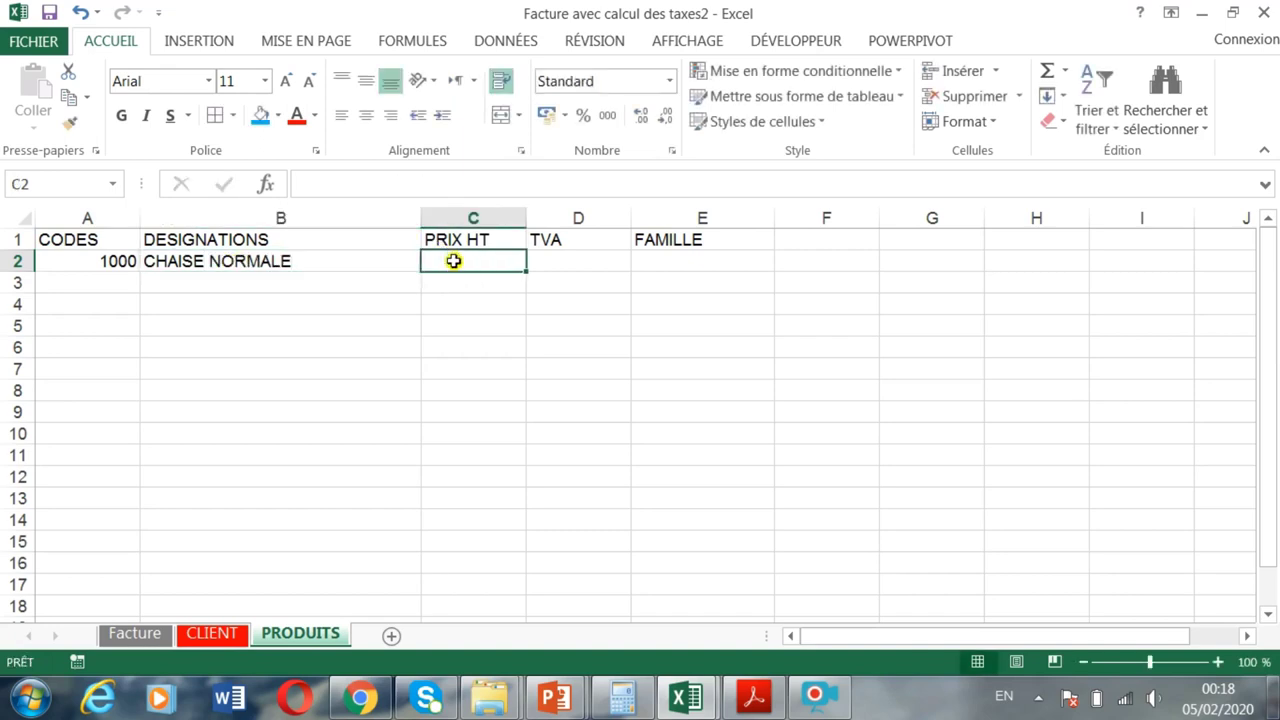
text(2)
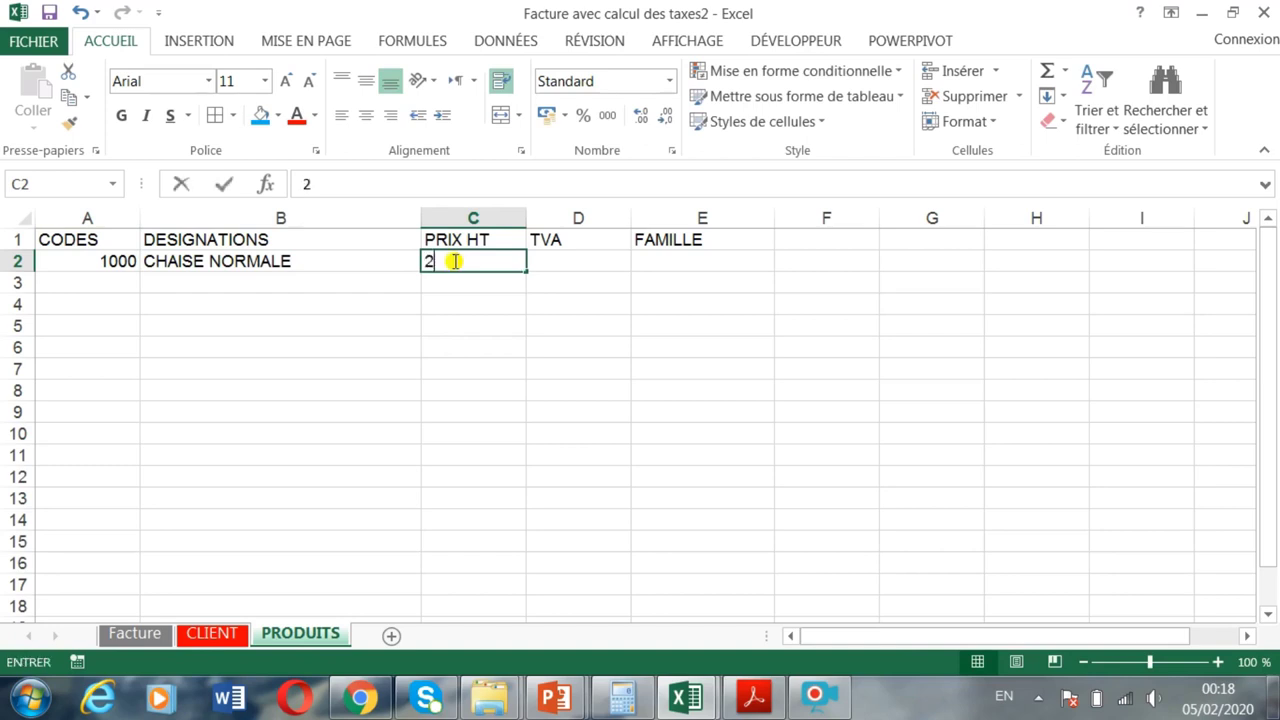
text(20)
click(590, 259)
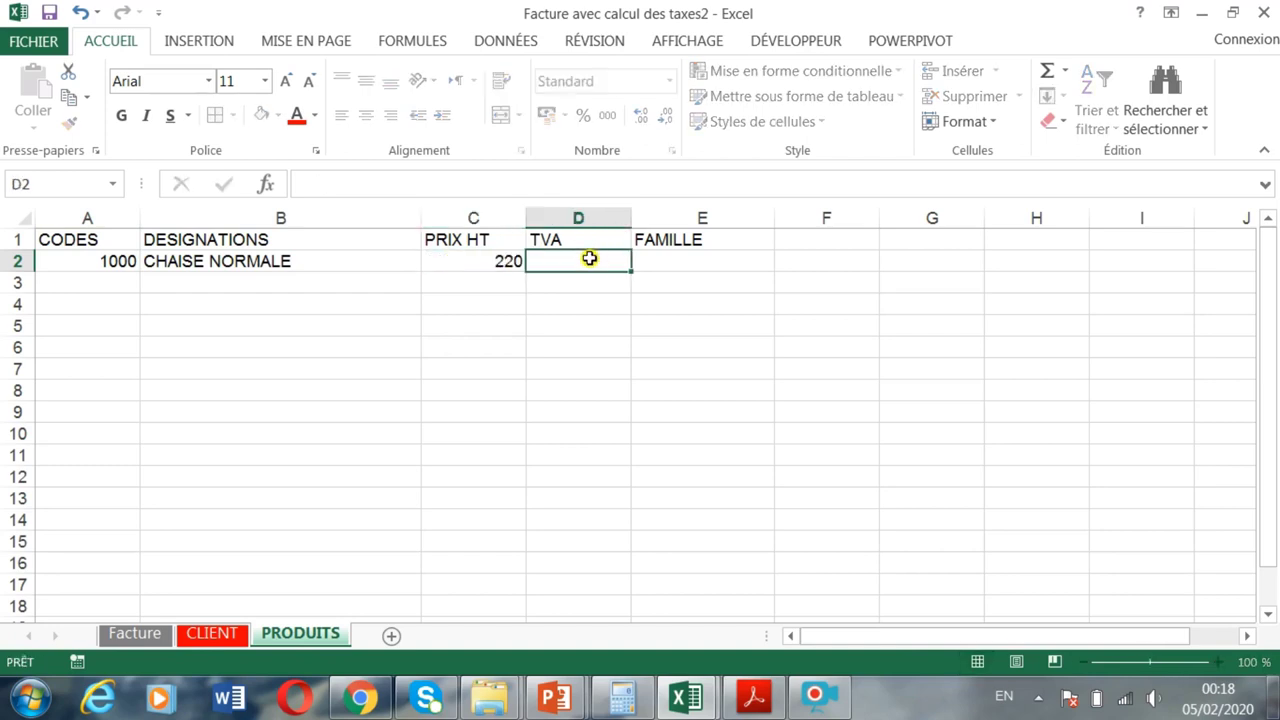
text(20)
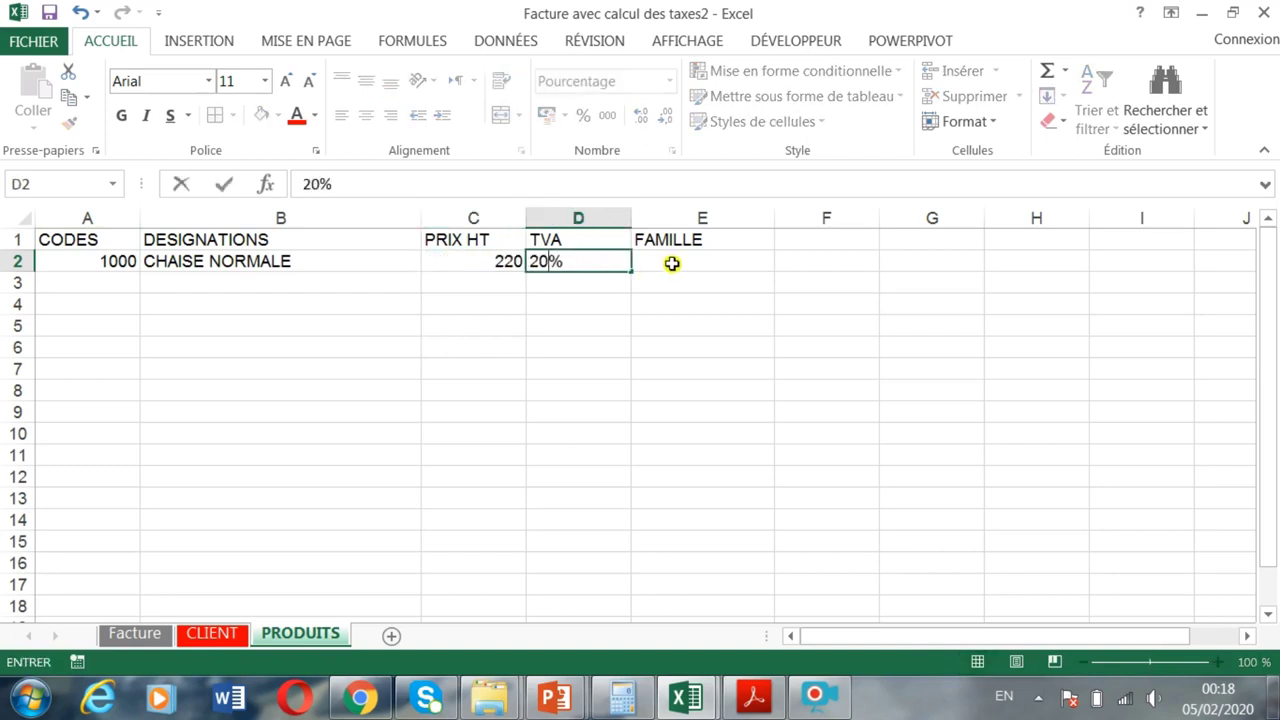
click(672, 262)
text(MO)
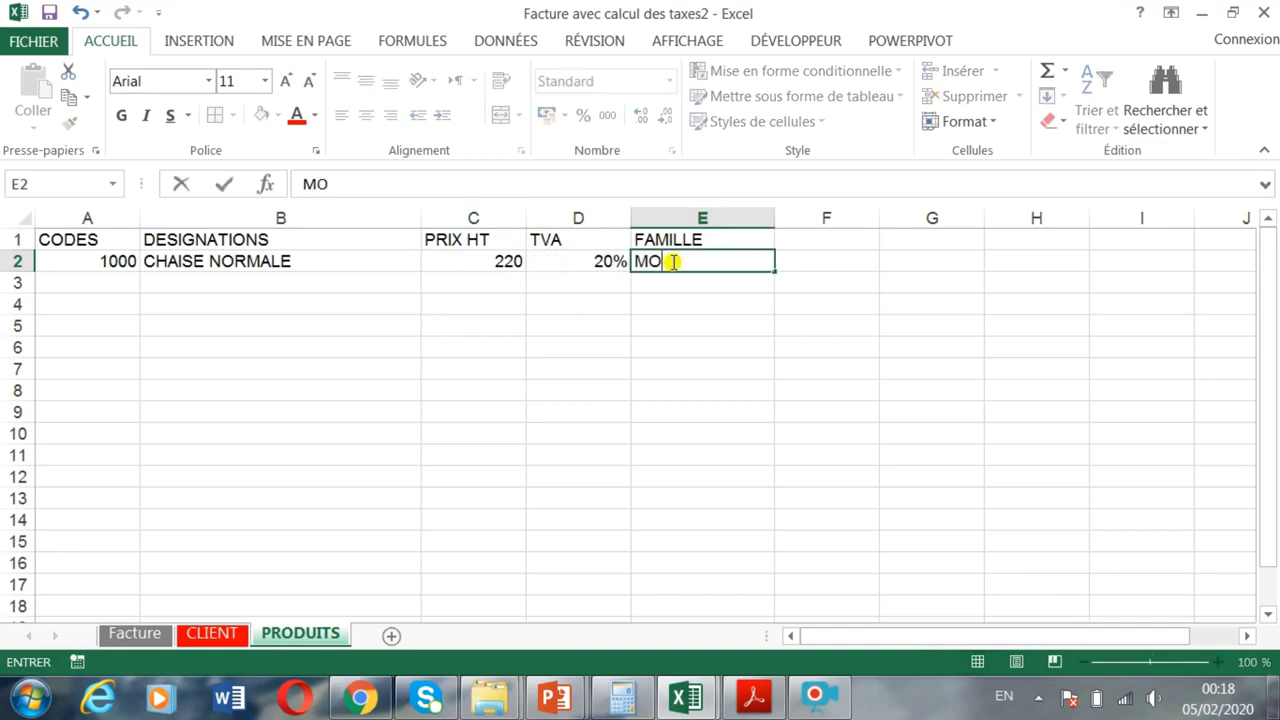
text(BILIER)
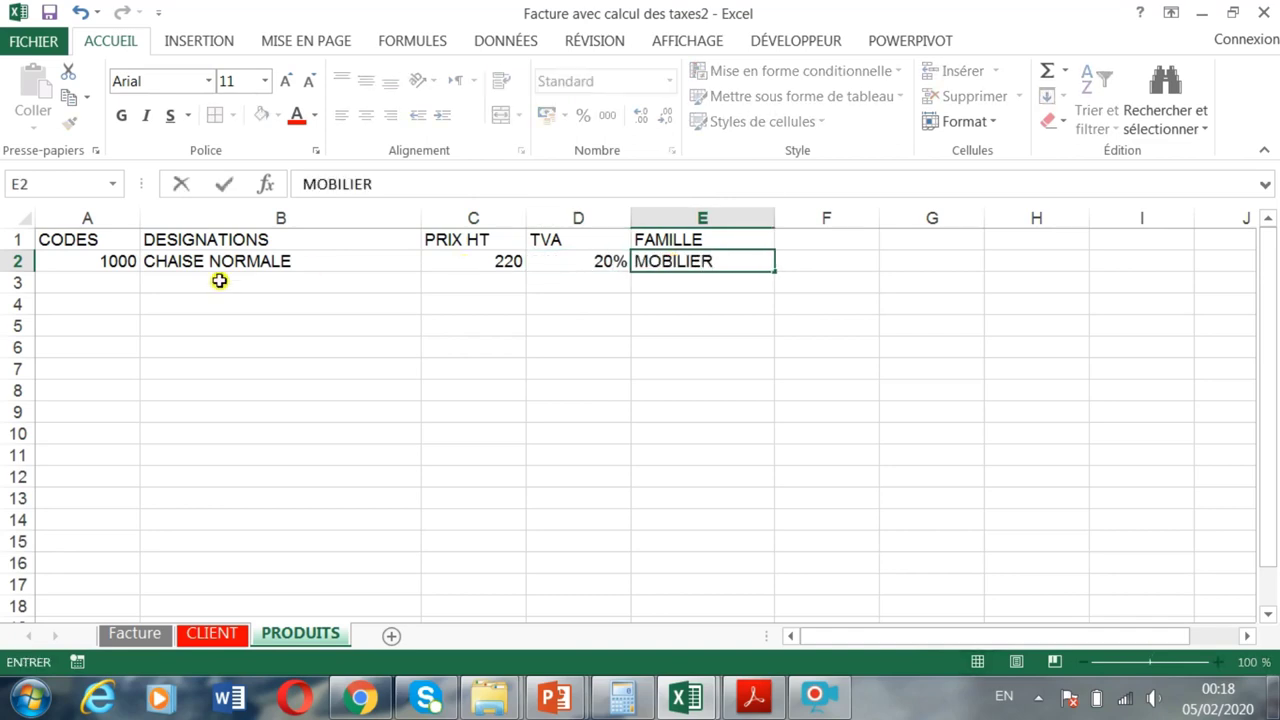
click(115, 281)
Step: Enter product 1001 TABOURET in row 3 at 900, 20% TVA, famille MOBILIER
text(1001)
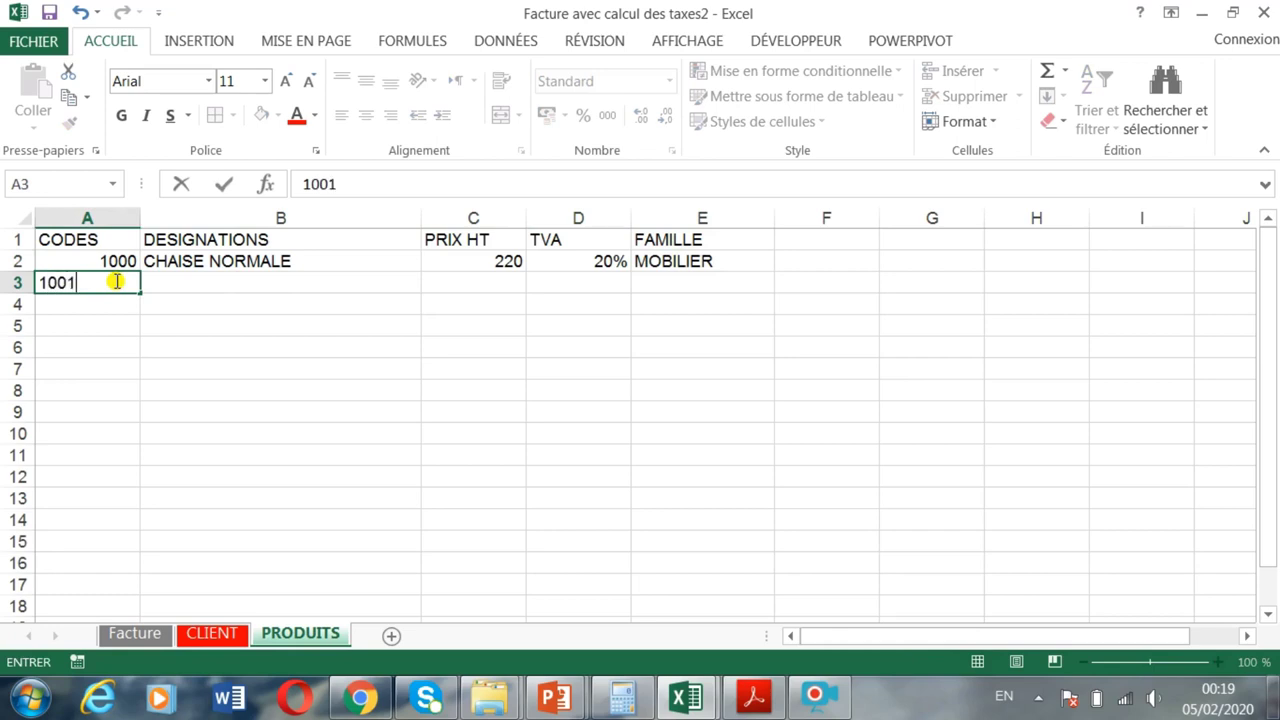
click(212, 282)
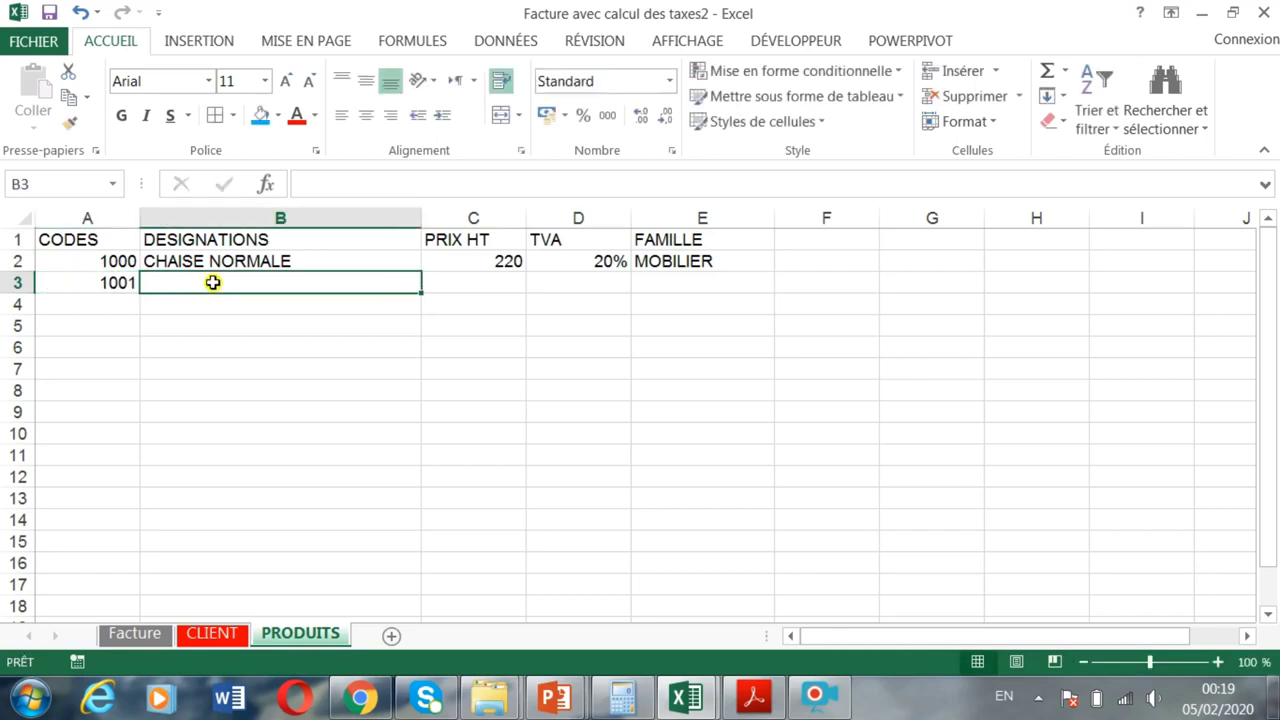
text(TBOUR)
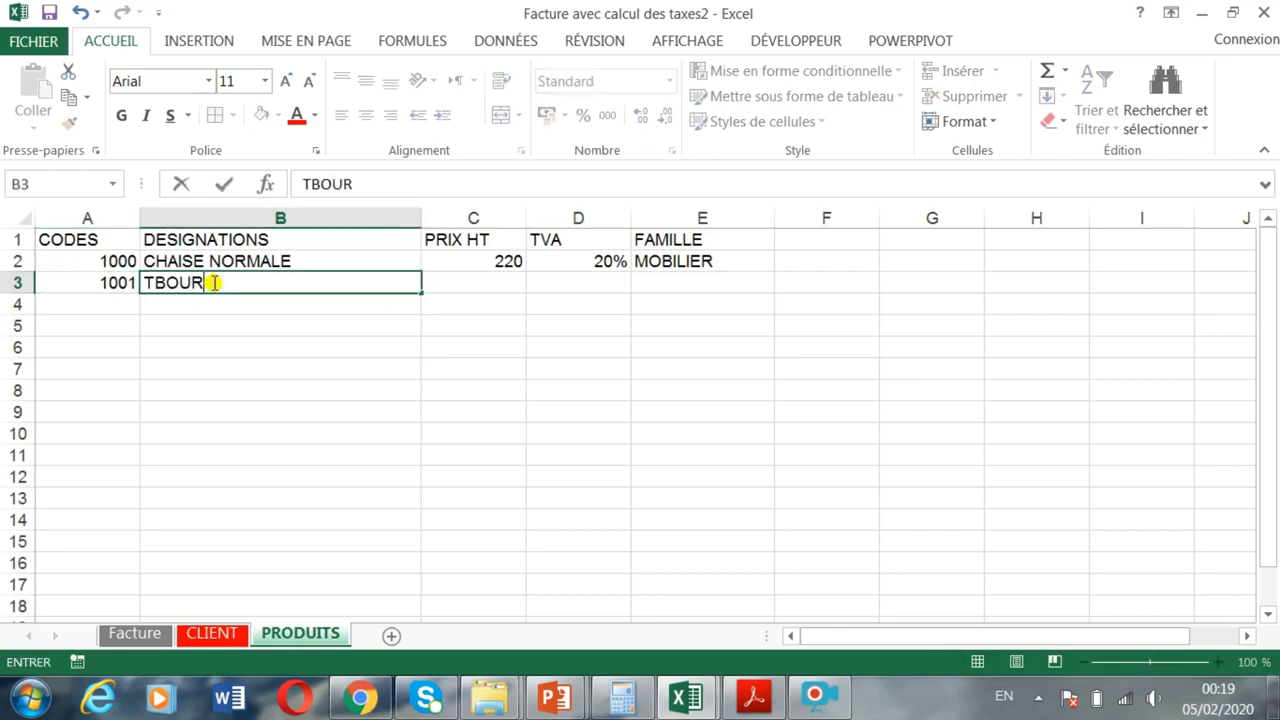
text(ET)
click(155, 285)
text(A)
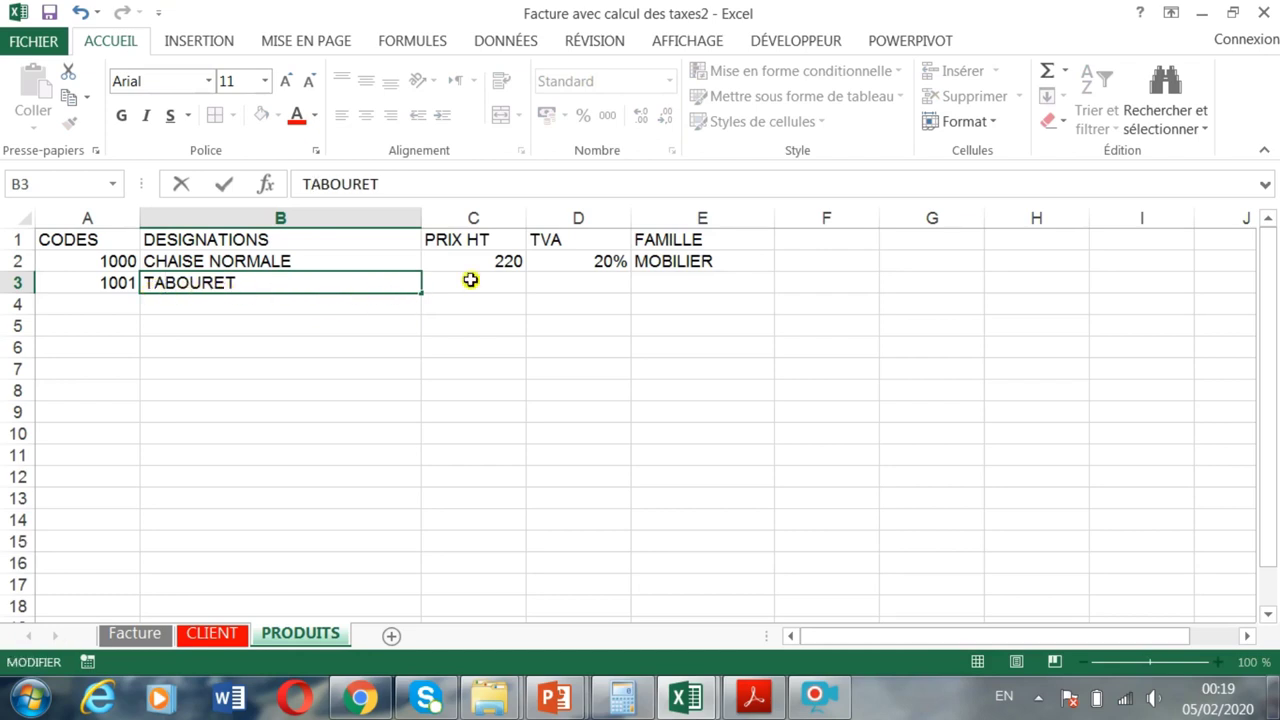
click(491, 280)
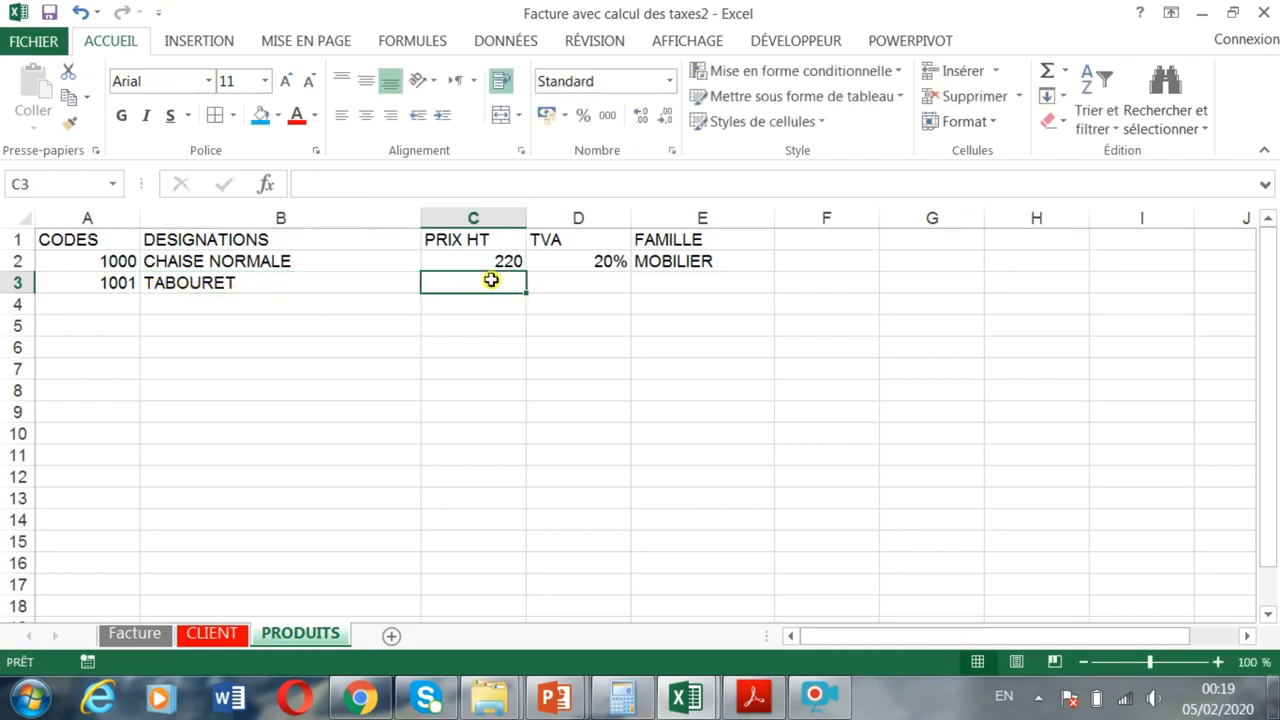
text(900)
click(566, 285)
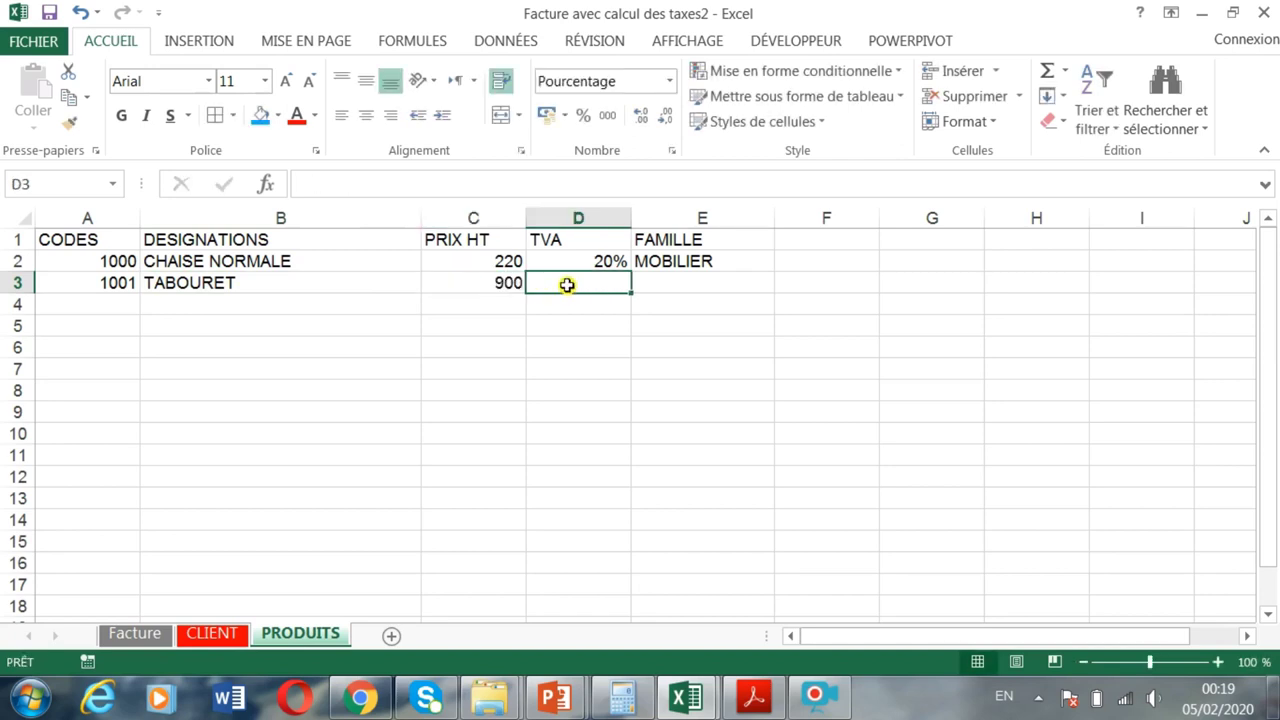
text(20)
click(667, 283)
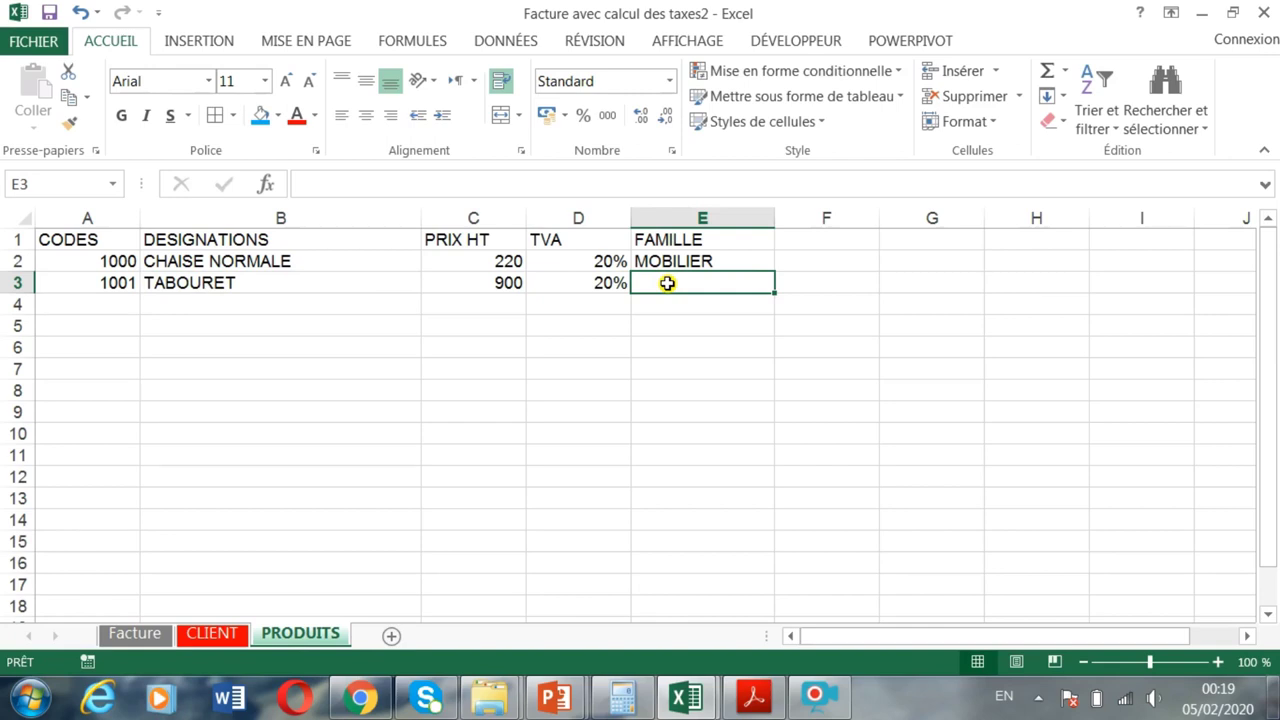
text(M)
key(Return)
key(Left)
key(Left)
key(Left)
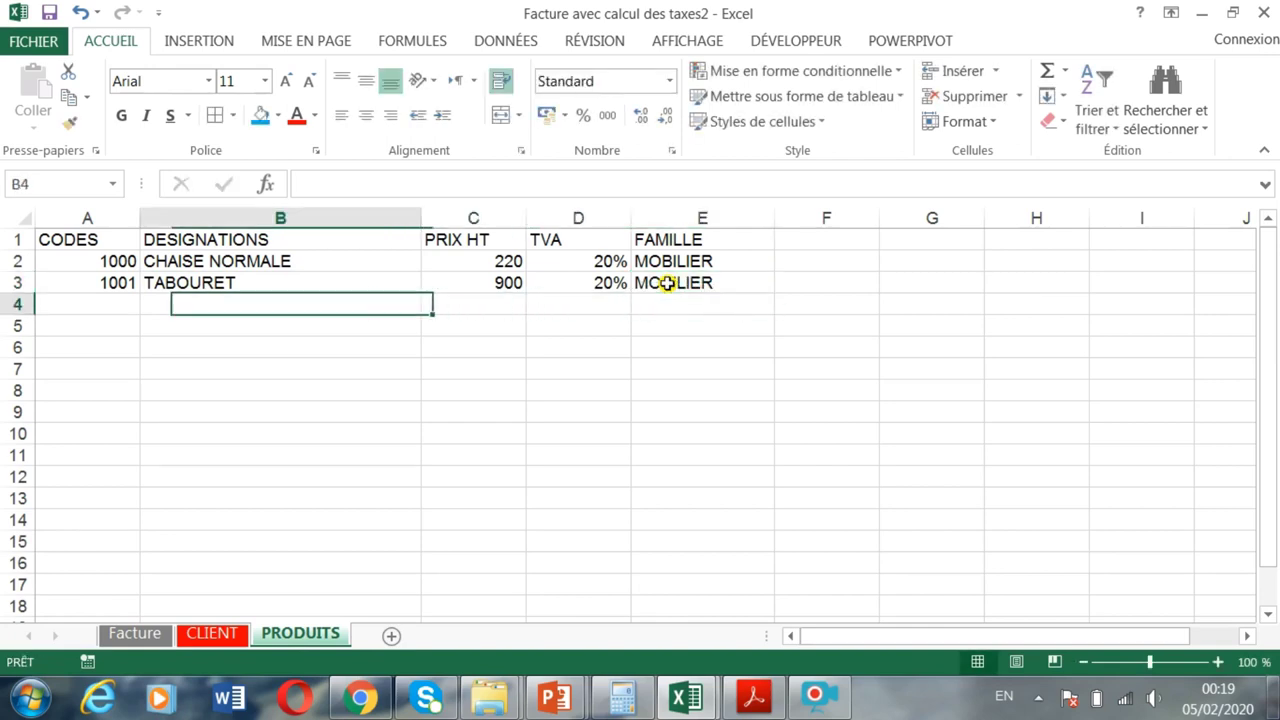
key(Left)
Step: Enter 1002 TABLE DE REUNION in row 4 at 3000, 20%, MOBILIER, and start code 1003
text(1002)
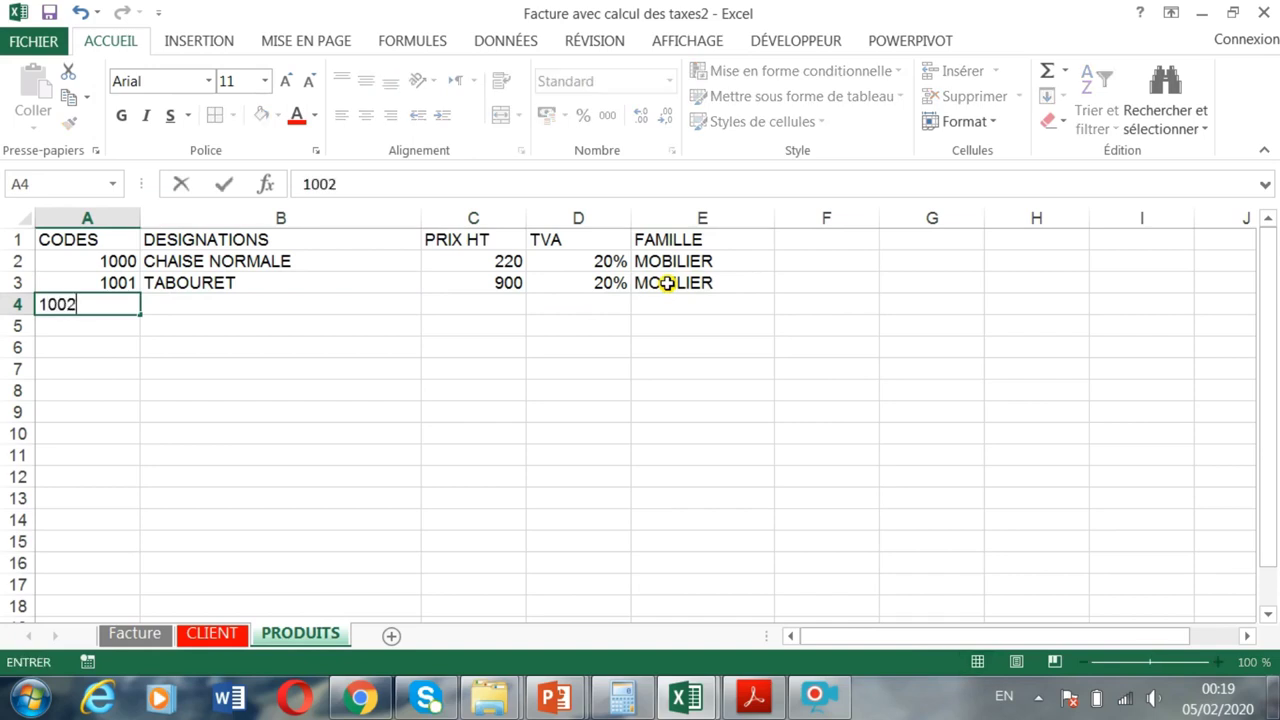
click(309, 298)
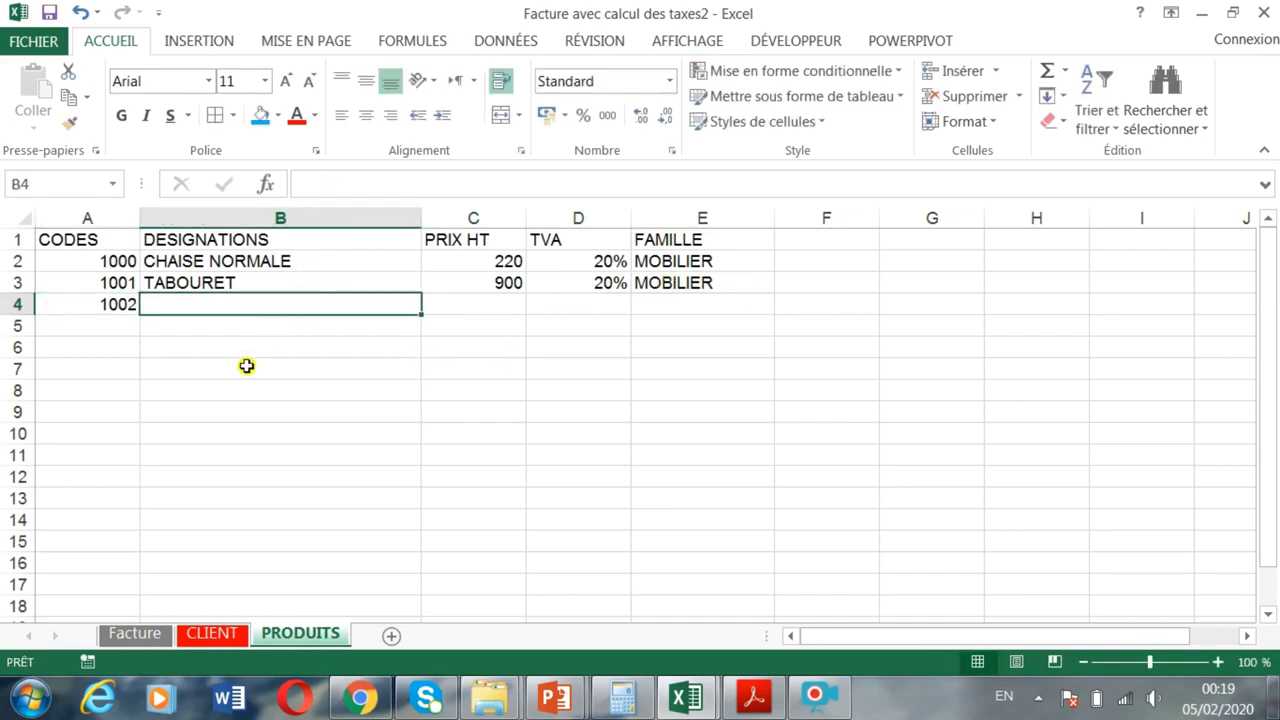
text(TABLE)
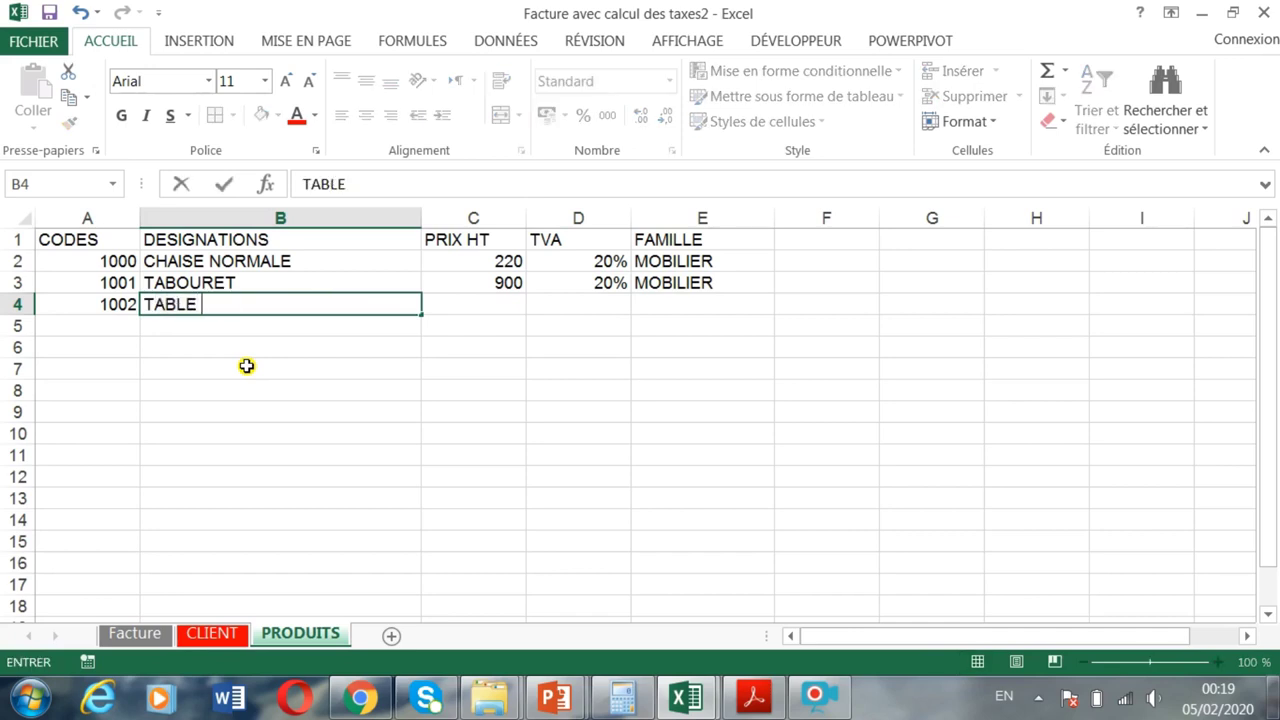
text( DE REUNI)
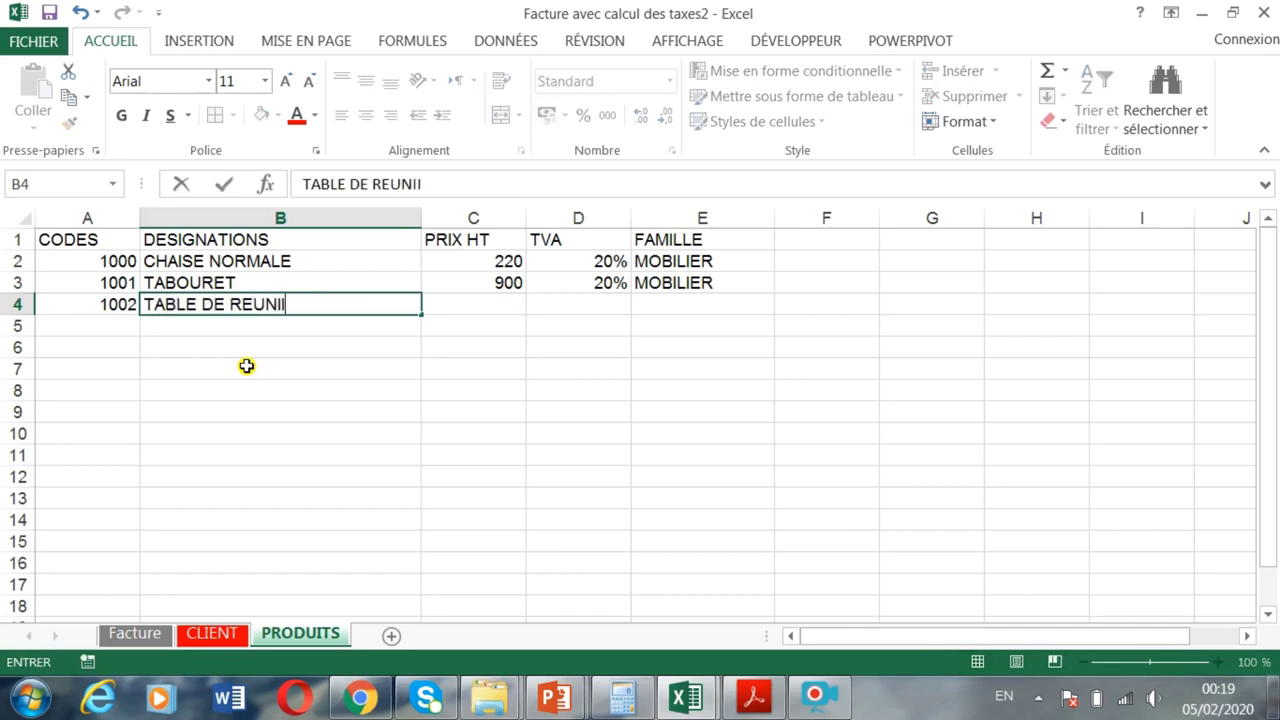
key(BackSpace)
text(ION)
click(461, 299)
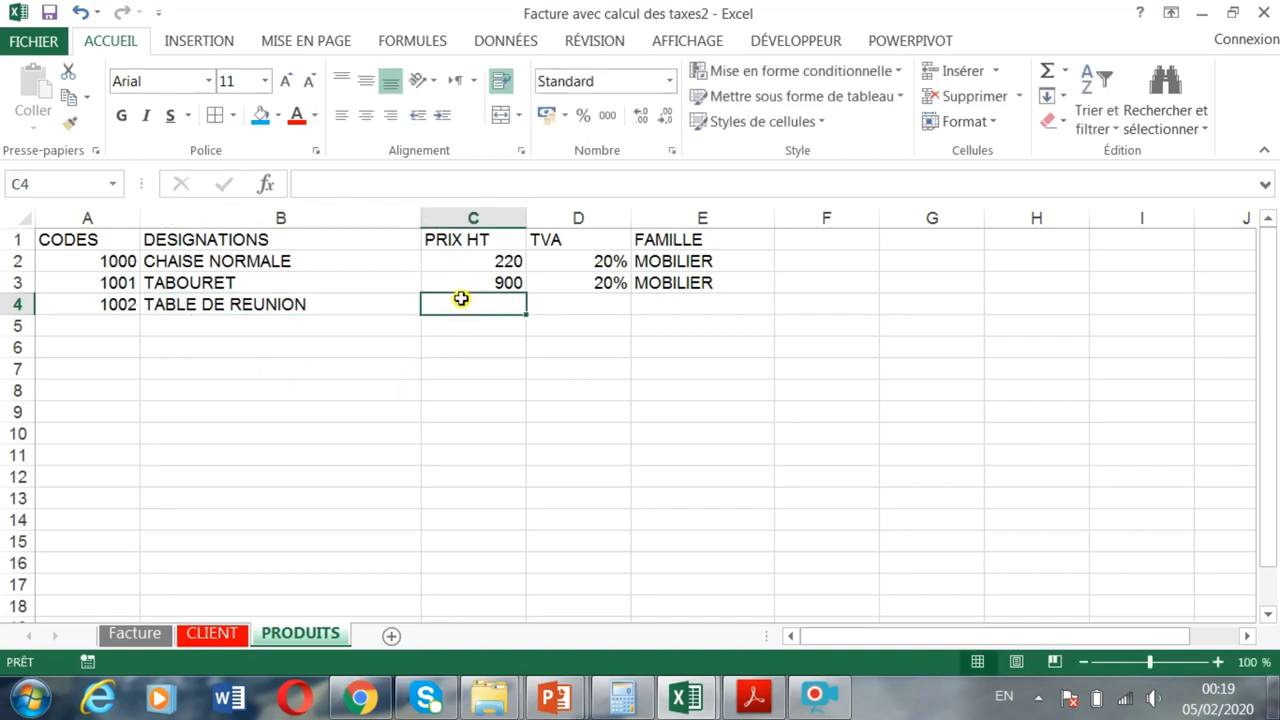
text(3000)
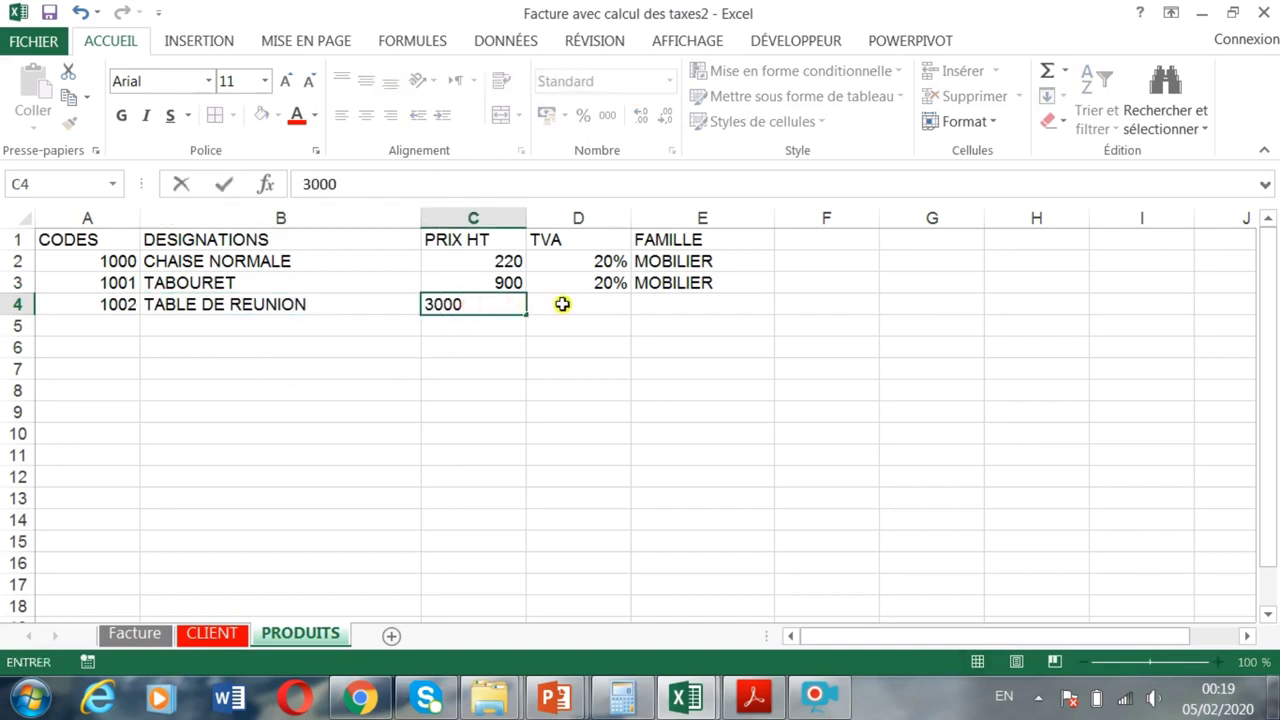
click(566, 304)
text(20)
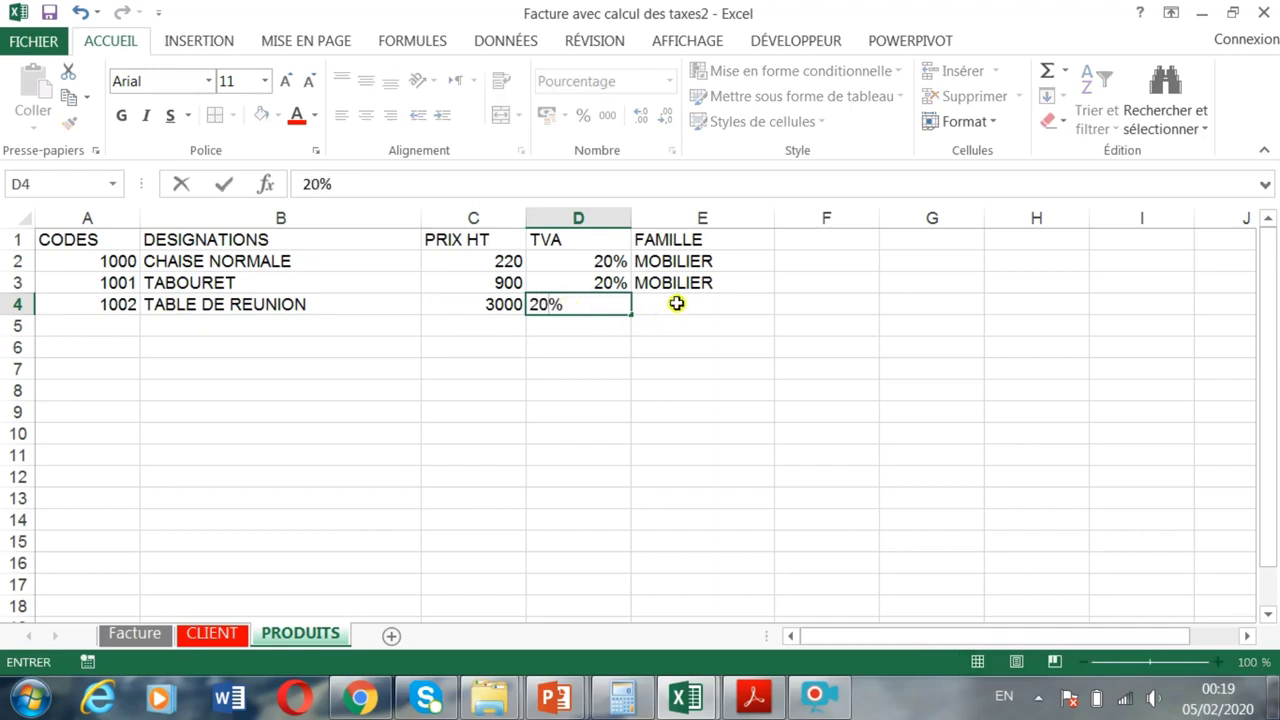
click(676, 304)
text(MOBILIER)
key(Return)
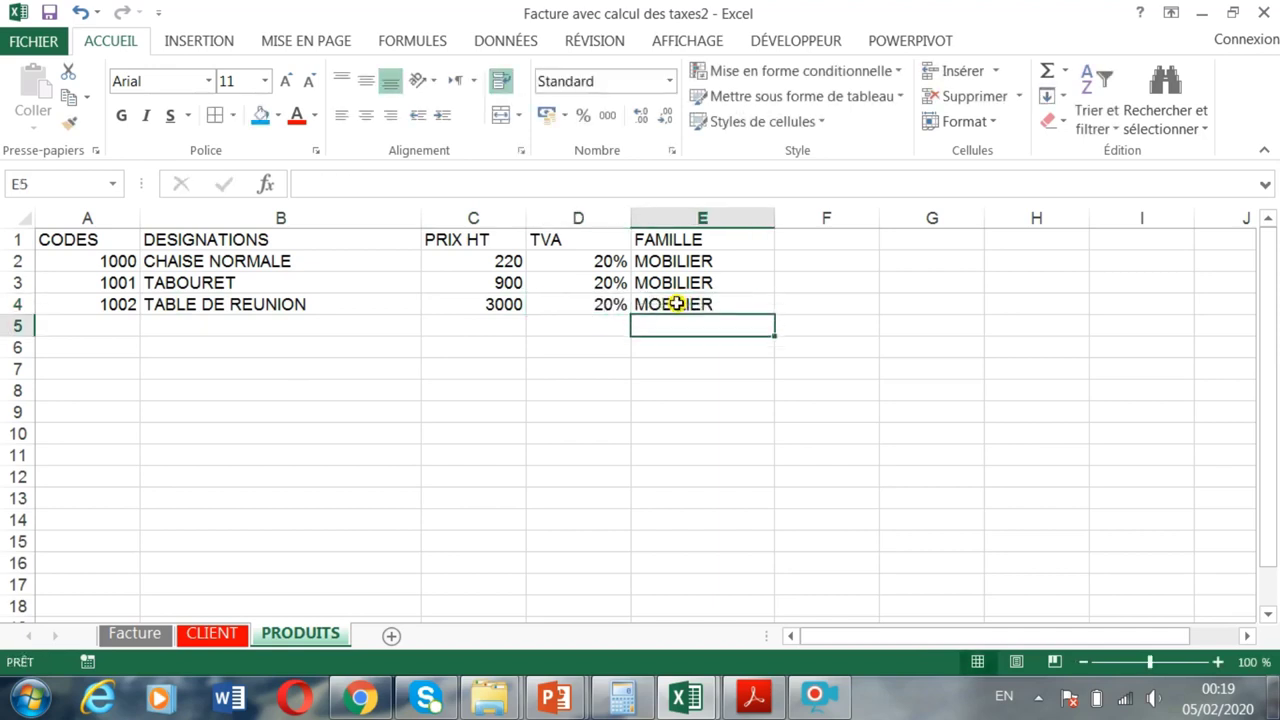
key(Left)
key(Left)
key(Left)
key(Left)
text(1003)
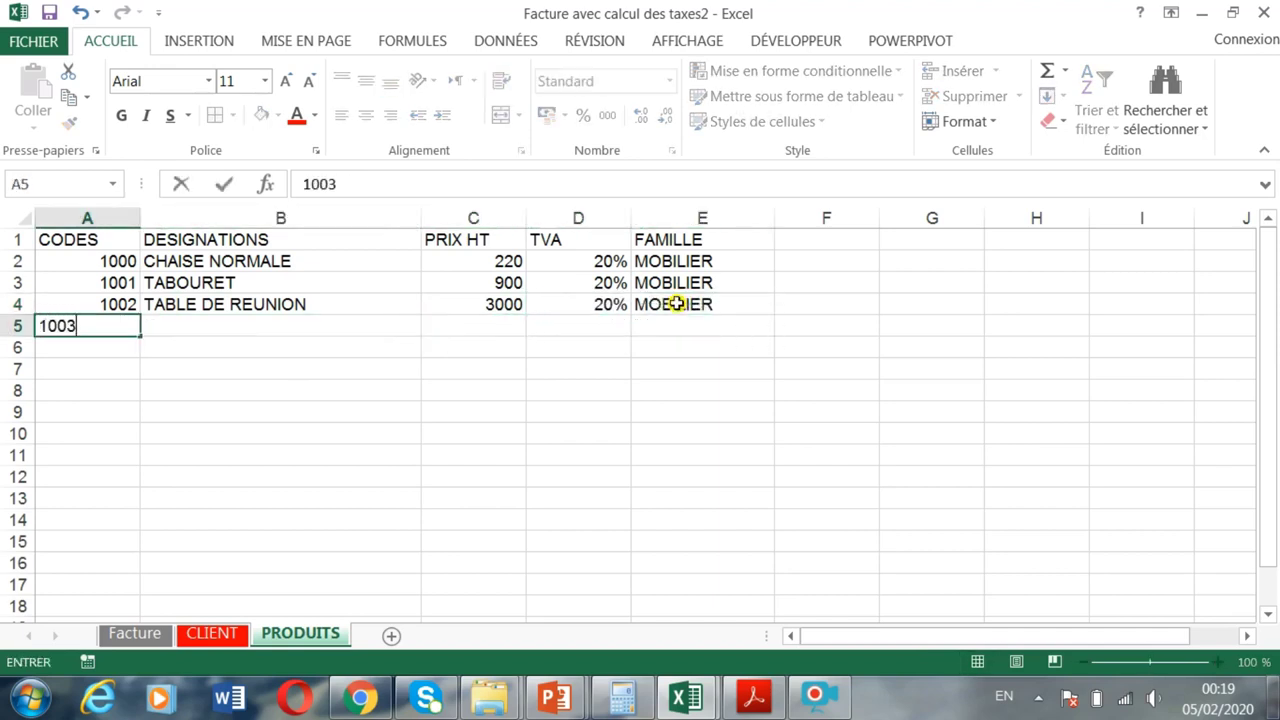
Step: Complete row 5 as 1003 CHAISE CUIR at 1000, 20% TVA, famille MOBILIER
click(258, 325)
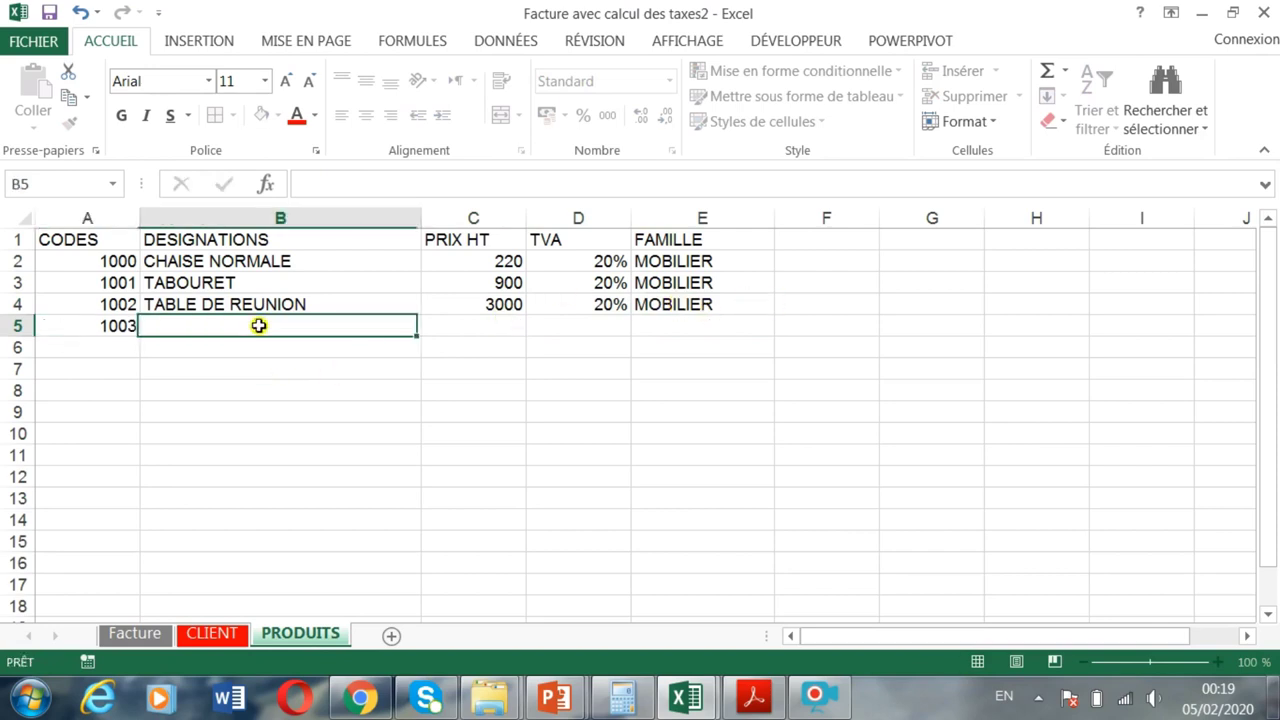
text(CHAISE )
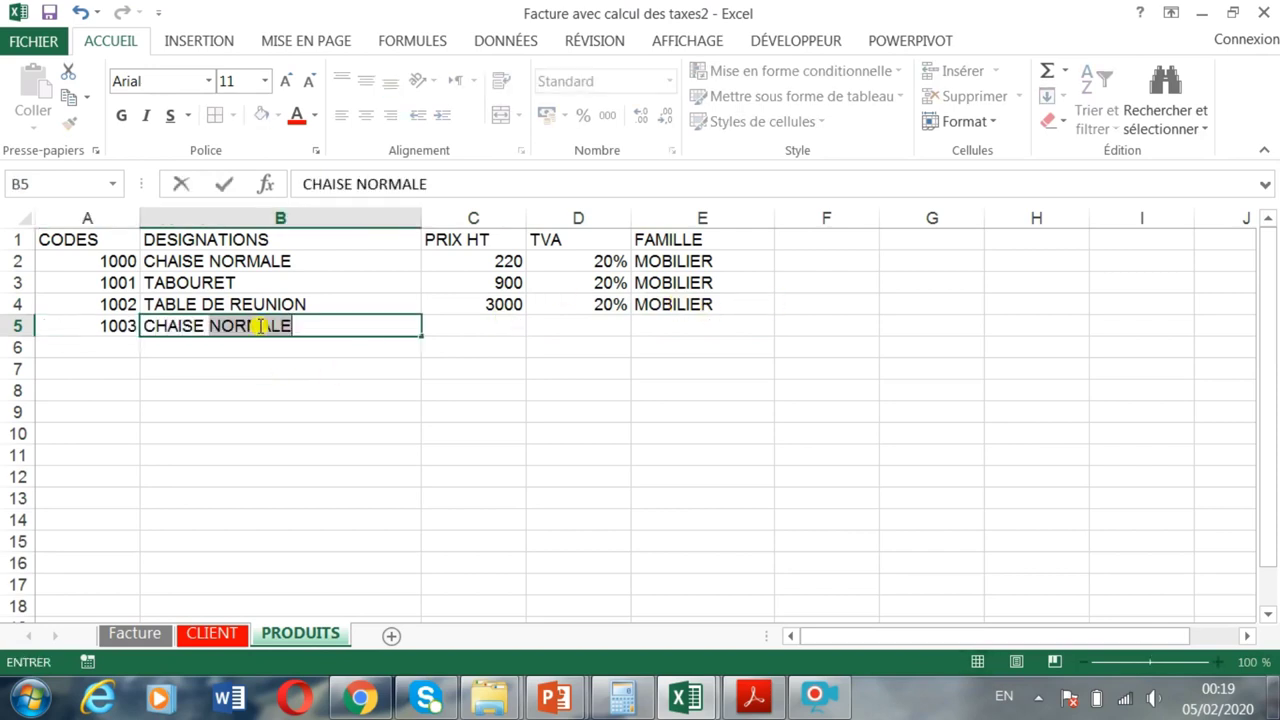
text(CUIR)
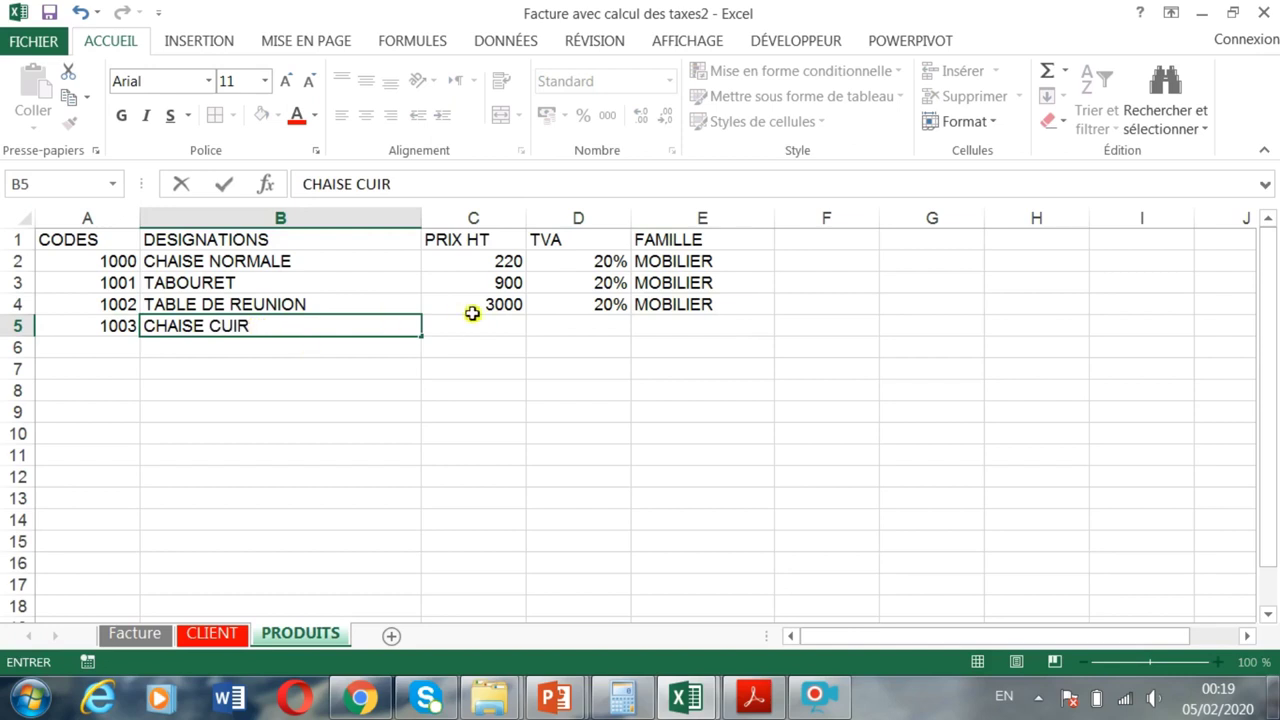
click(479, 323)
text(1000)
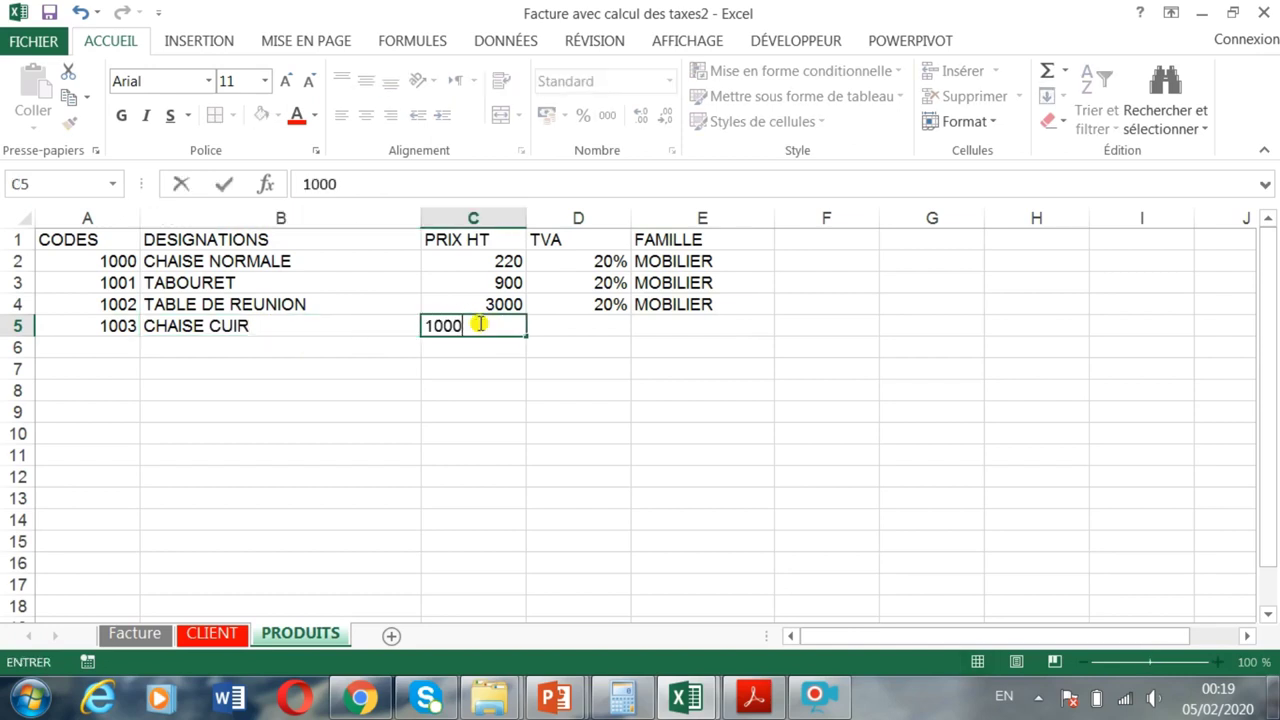
click(580, 328)
text(20)
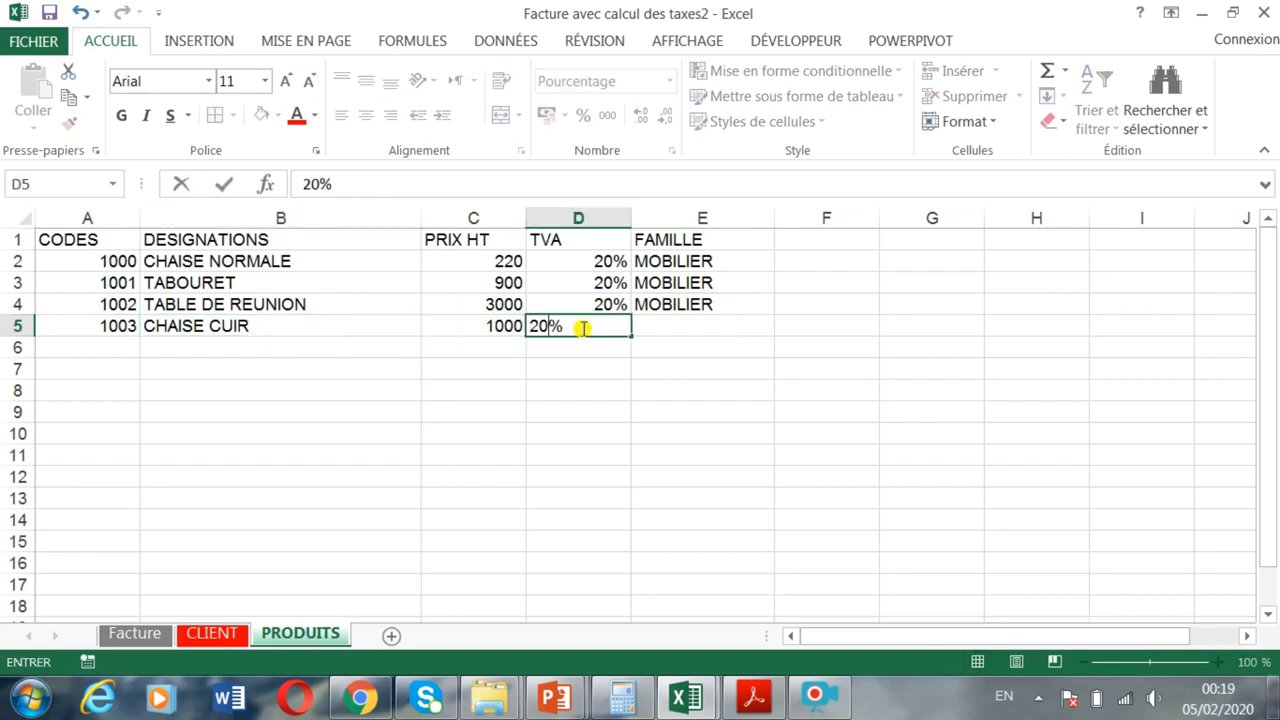
key(Return)
key(Tab)
text(M)
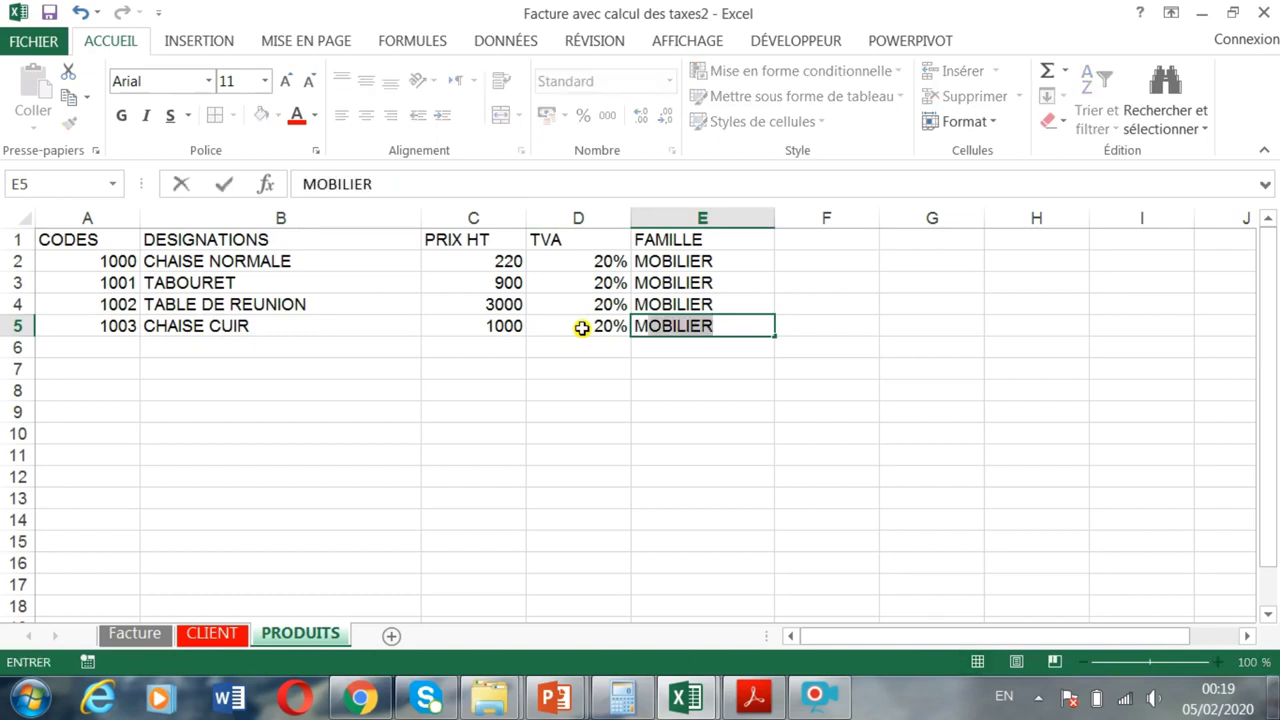
key(Return)
key(Left)
key(Left)
key(Left)
key(Left)
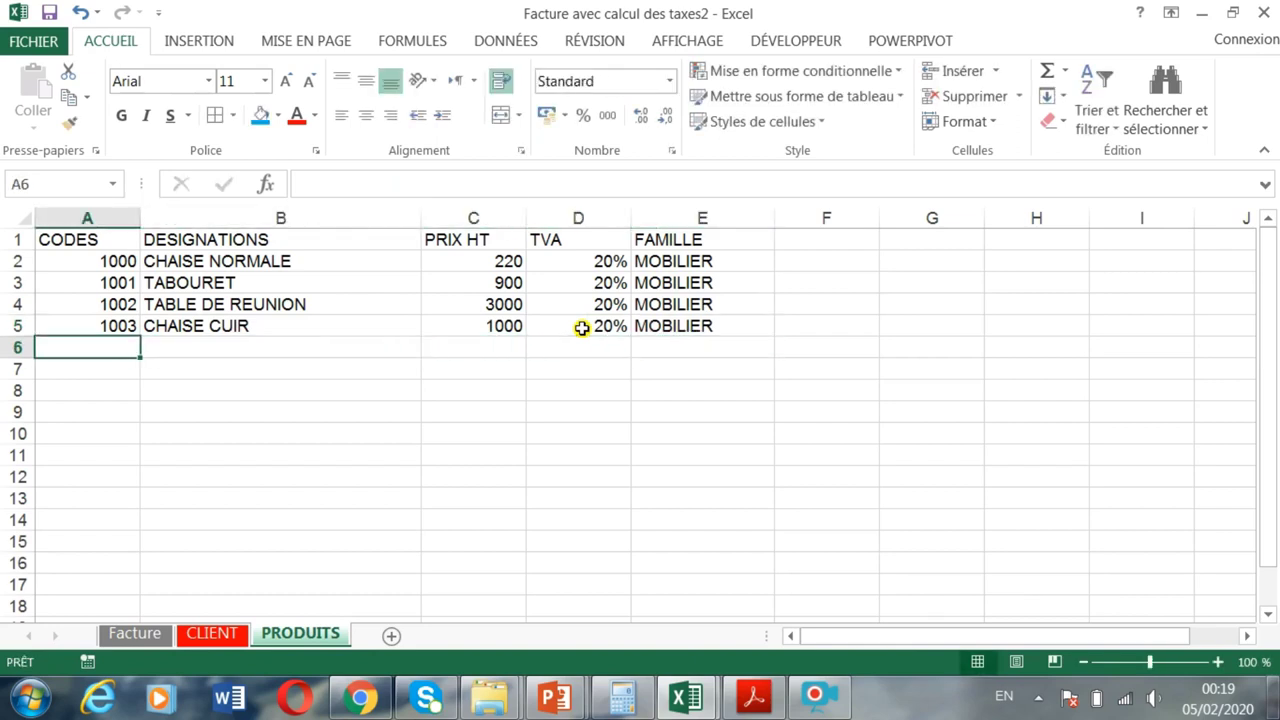
Step: Enter product 1004 LAMPE DE BUREAU in row 6 at 250, 20% TVA, famille ACCESSOIRE
text(1004)
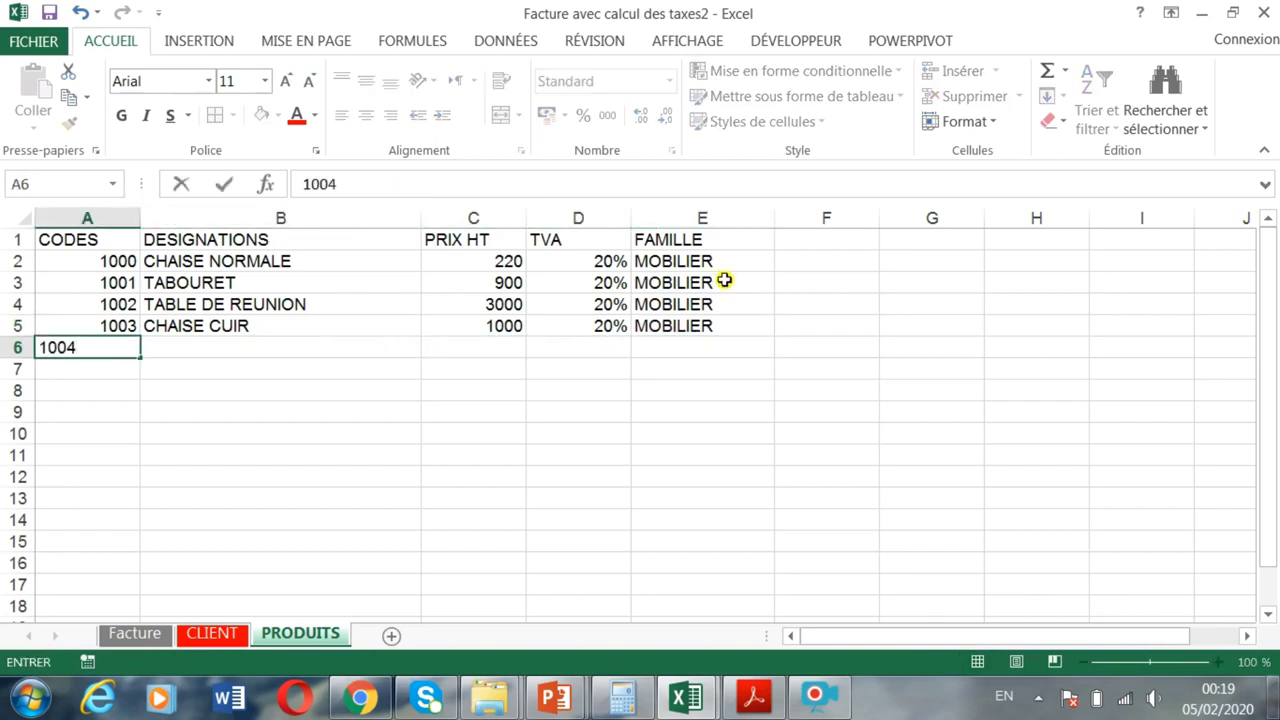
click(228, 344)
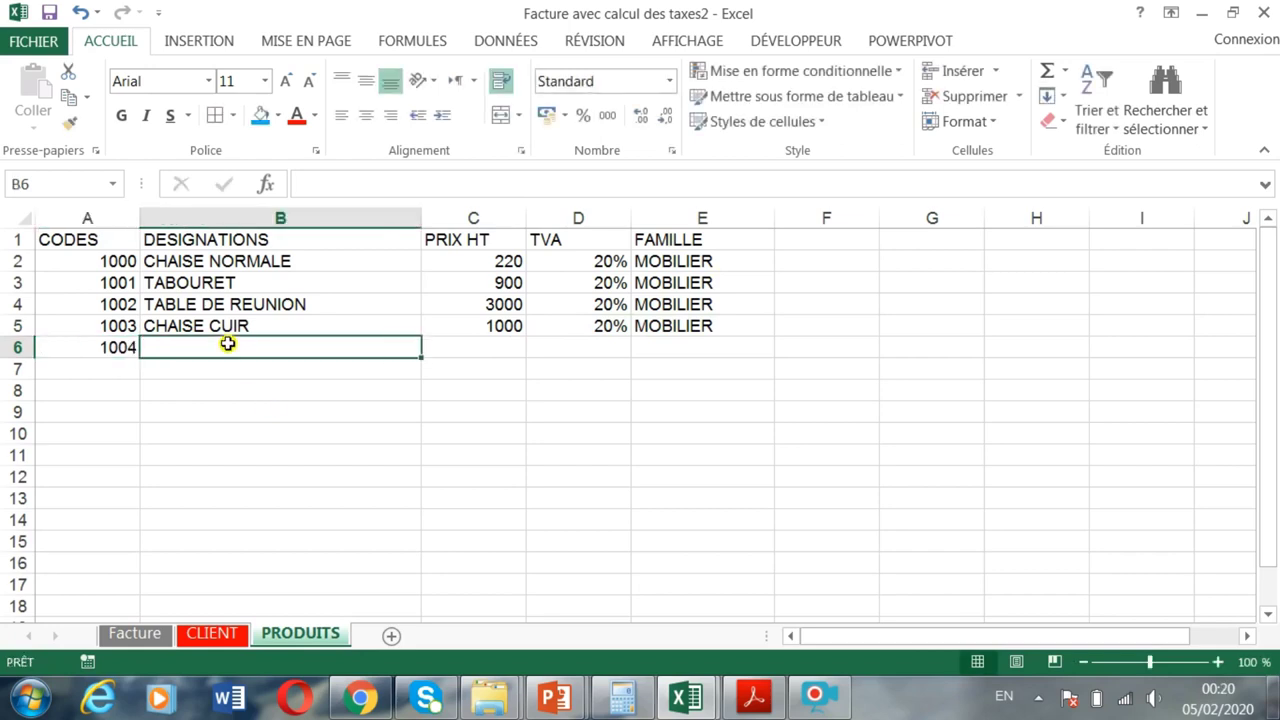
text(LAMOE)
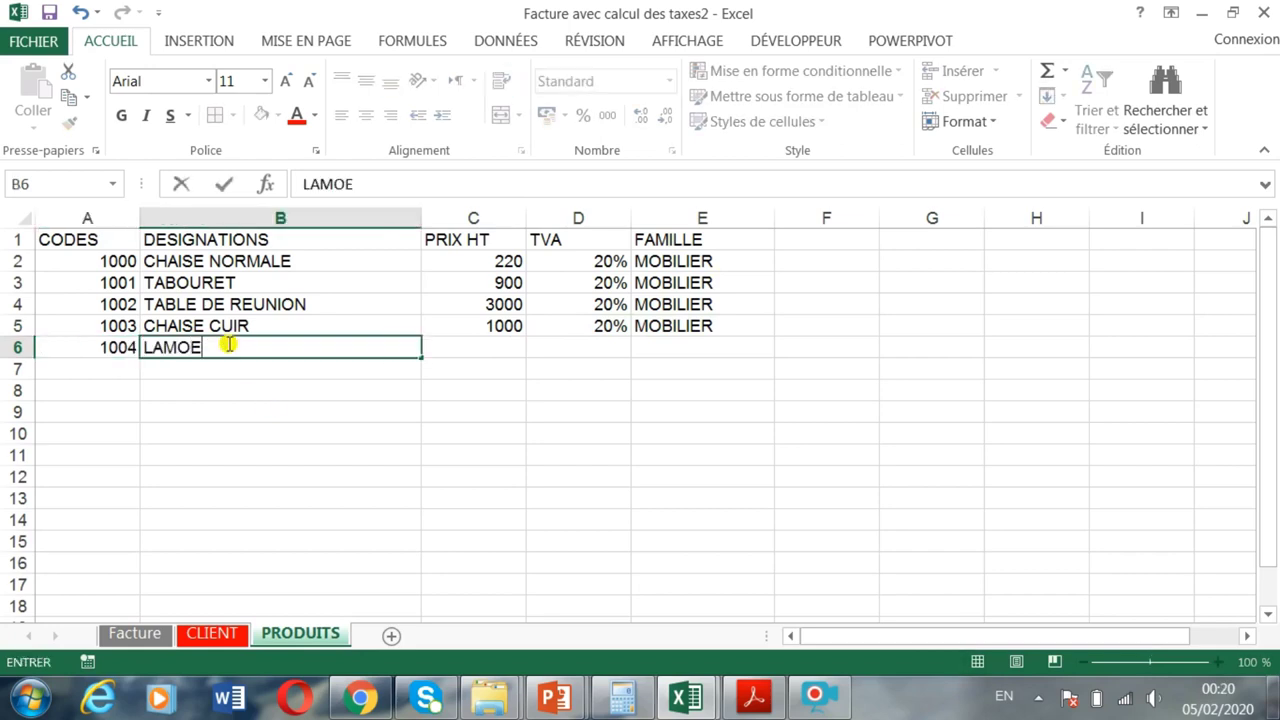
key(BackSpace)
key(BackSpace)
text(PE DE BUR)
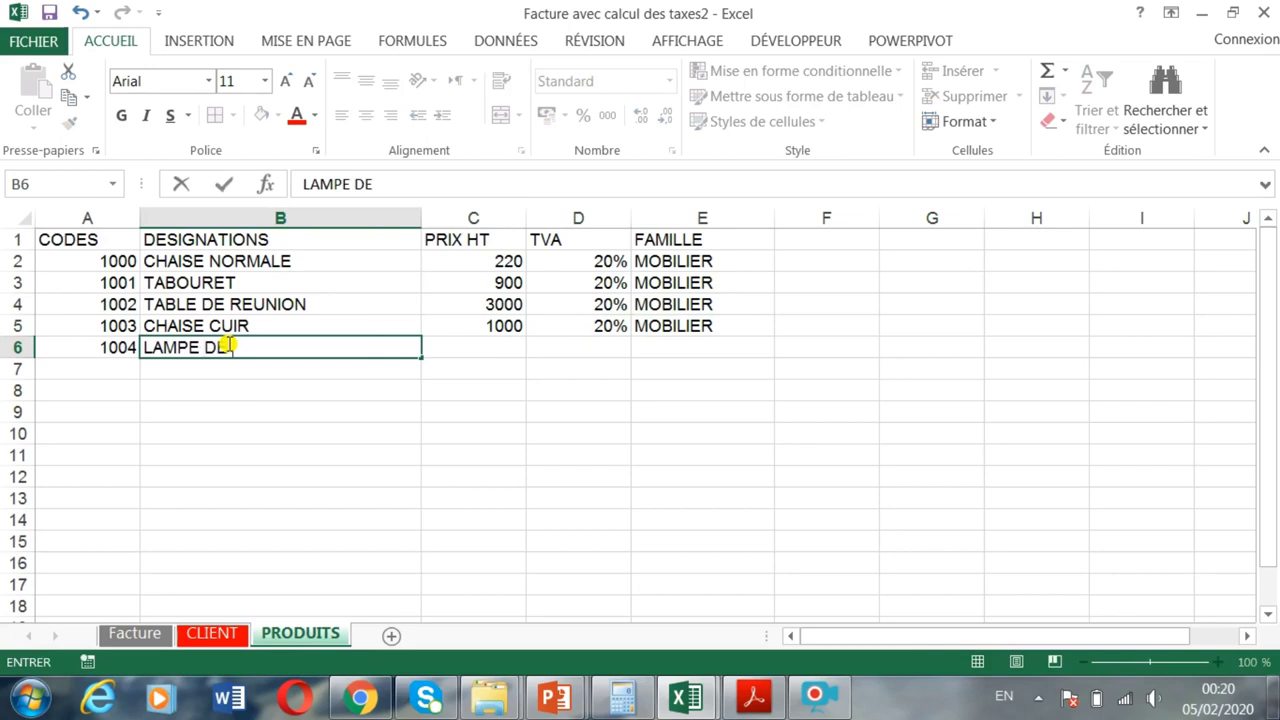
text(EAU)
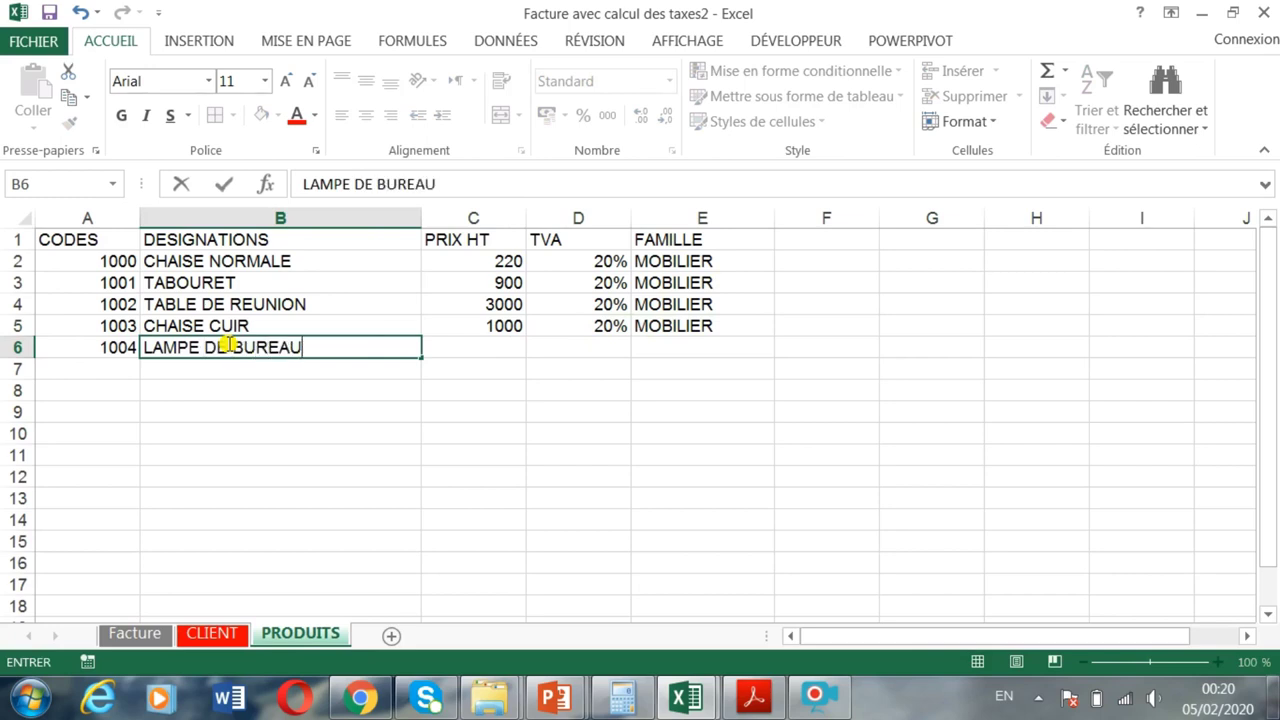
click(476, 349)
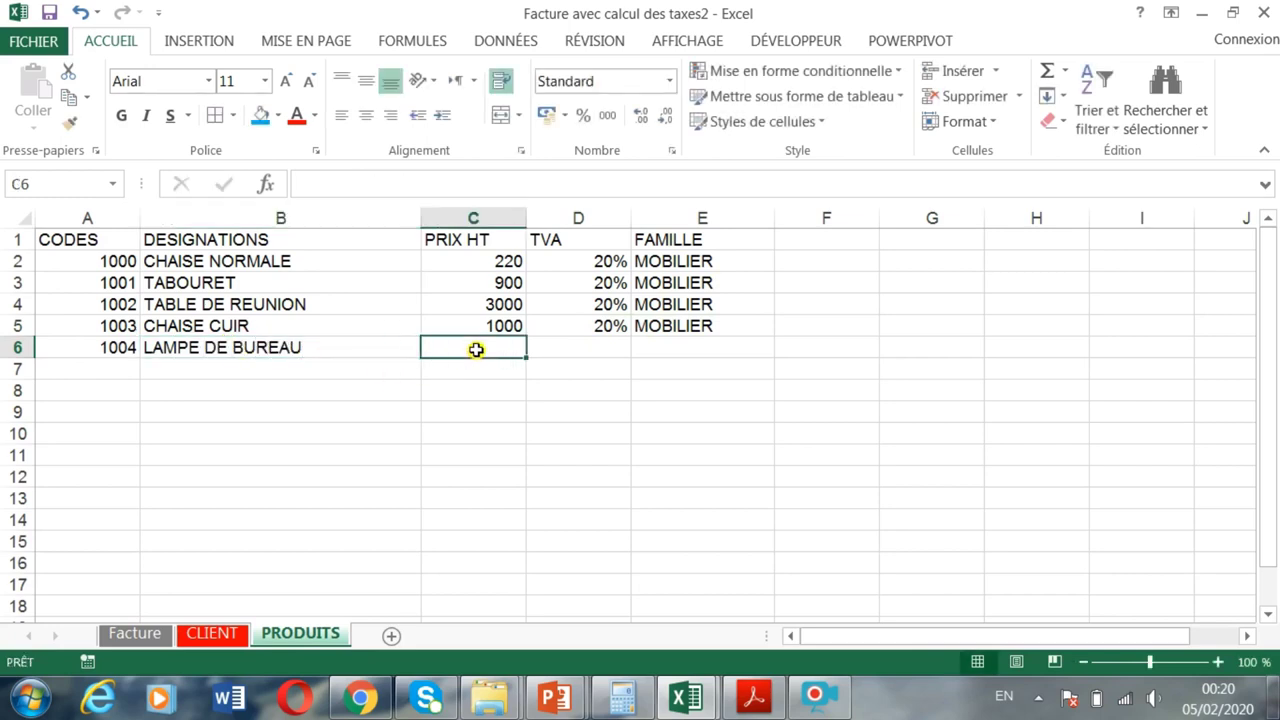
text(250)
click(580, 349)
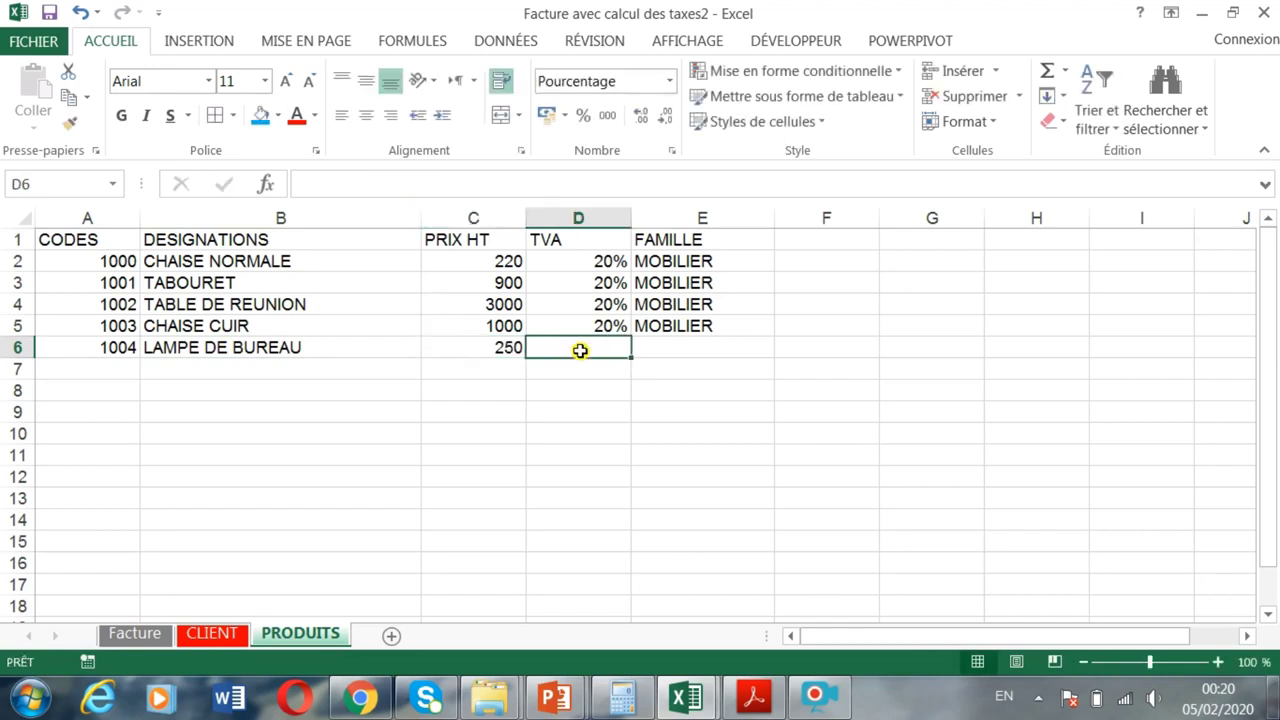
text(20)
click(663, 347)
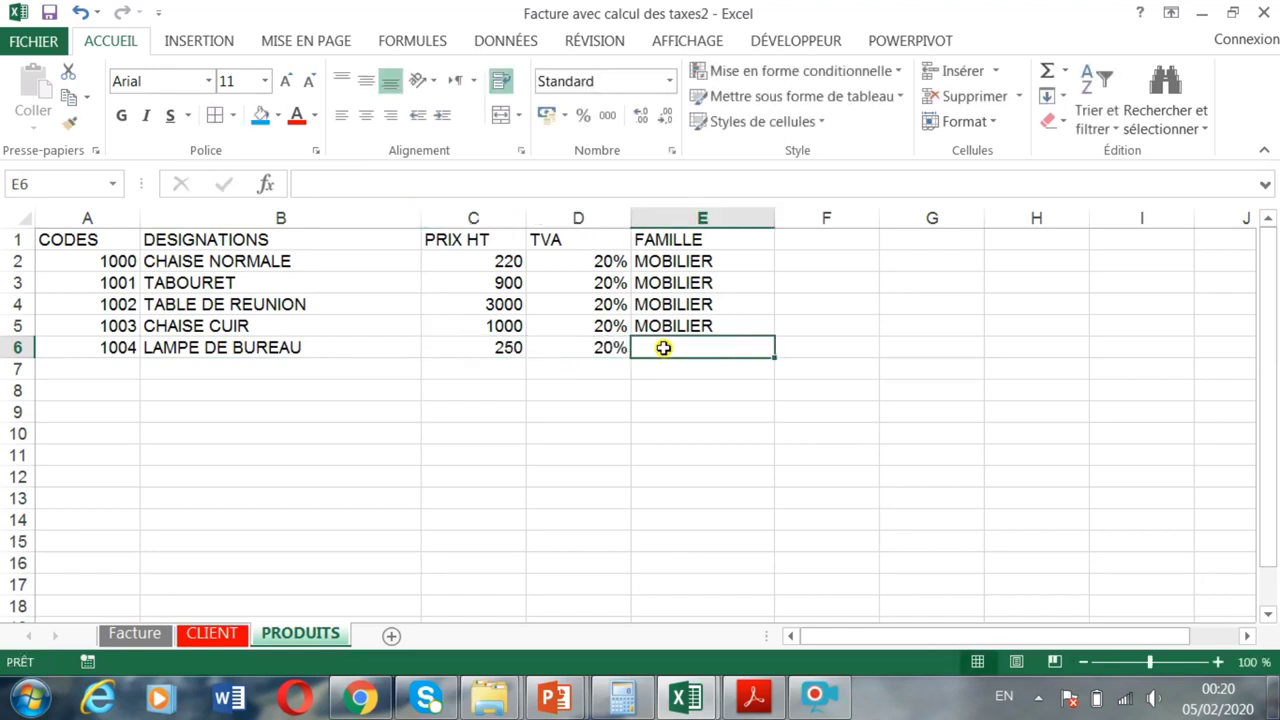
text(ACCESSOIRE)
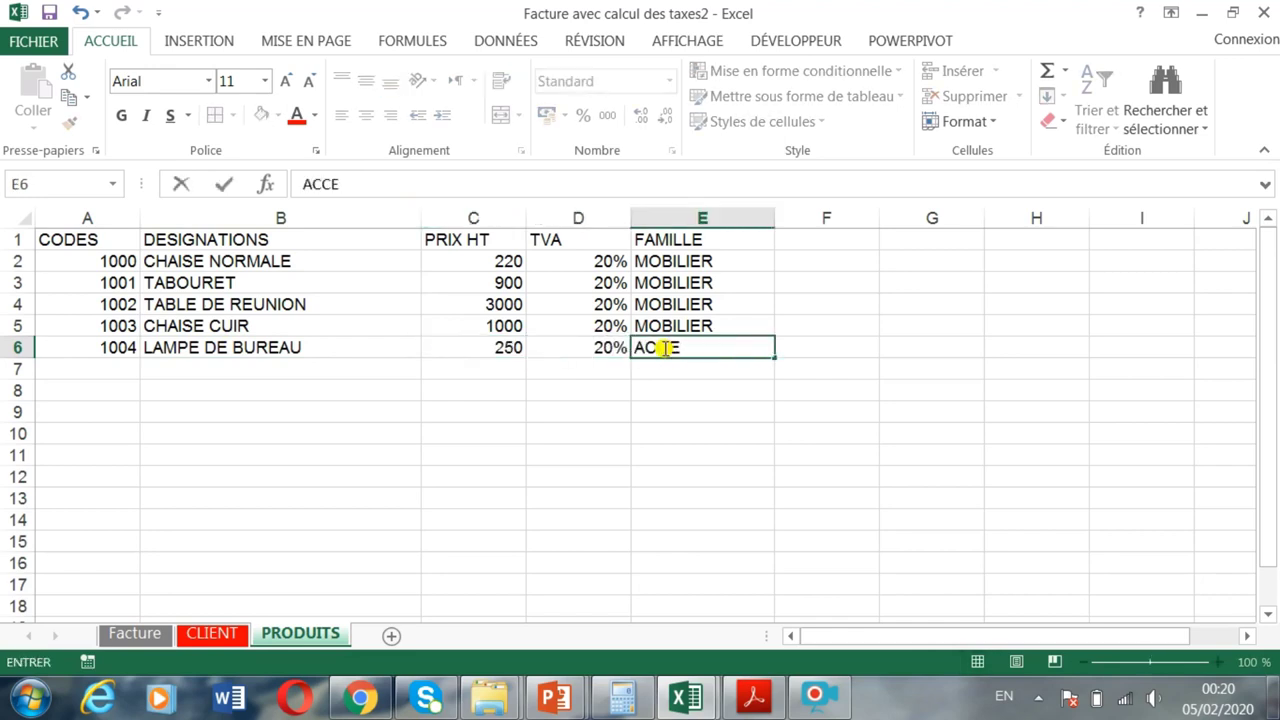
click(685, 395)
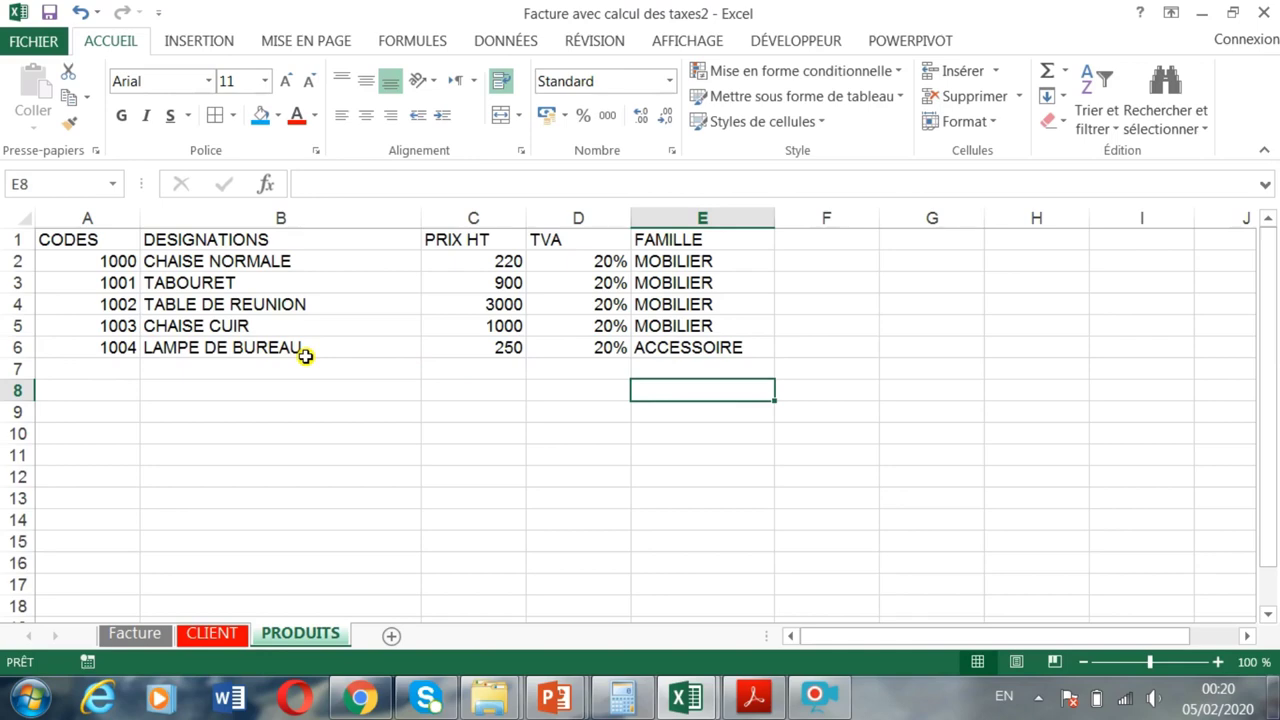
click(213, 633)
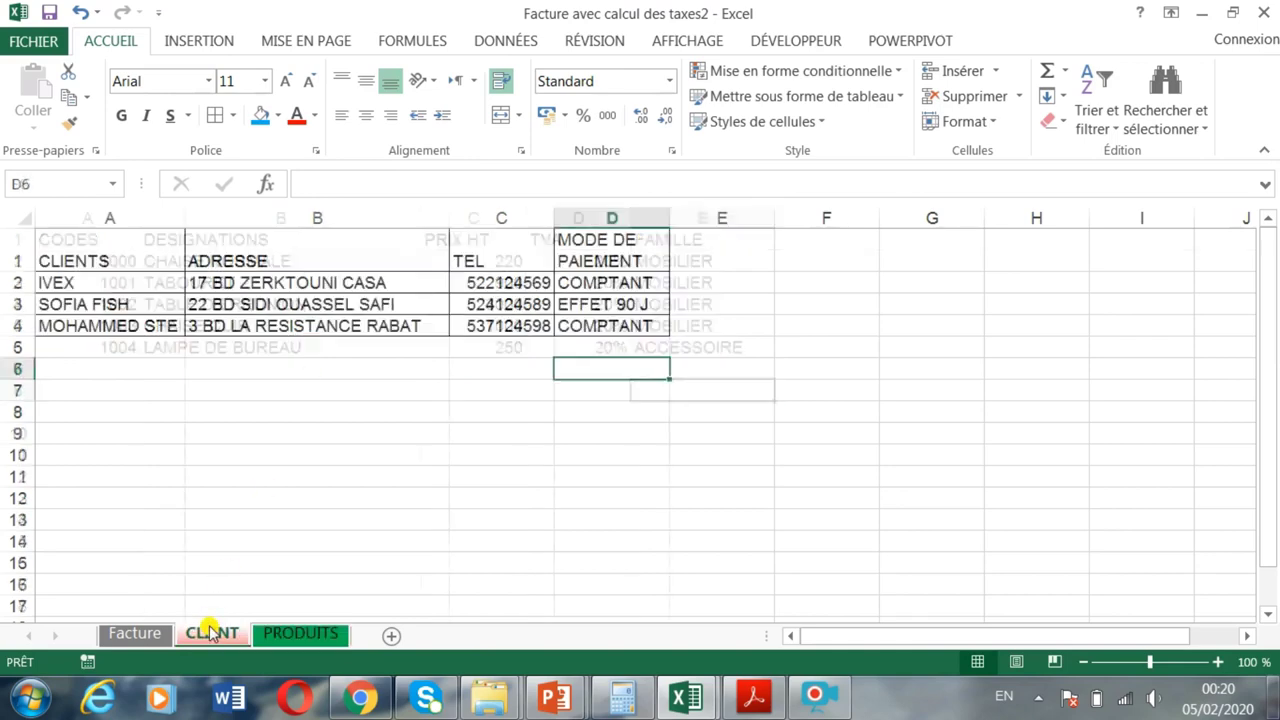
click(150, 635)
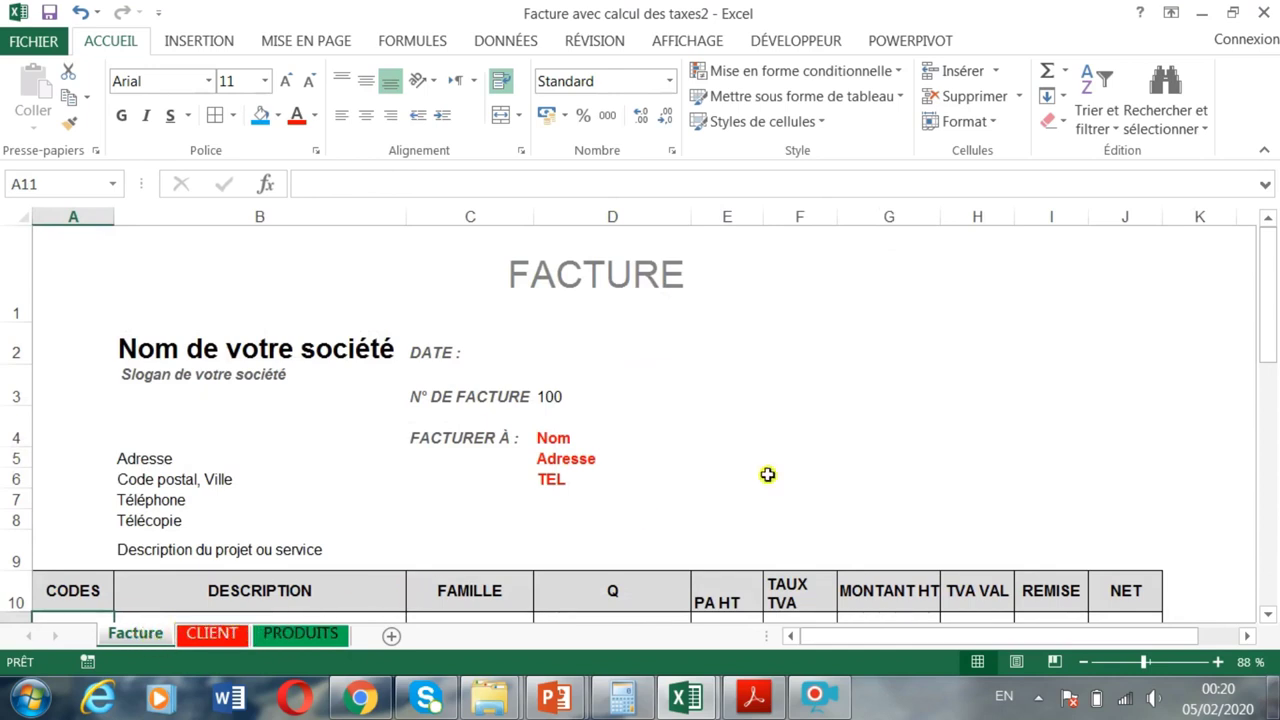
drag(1273, 266, 1271, 294)
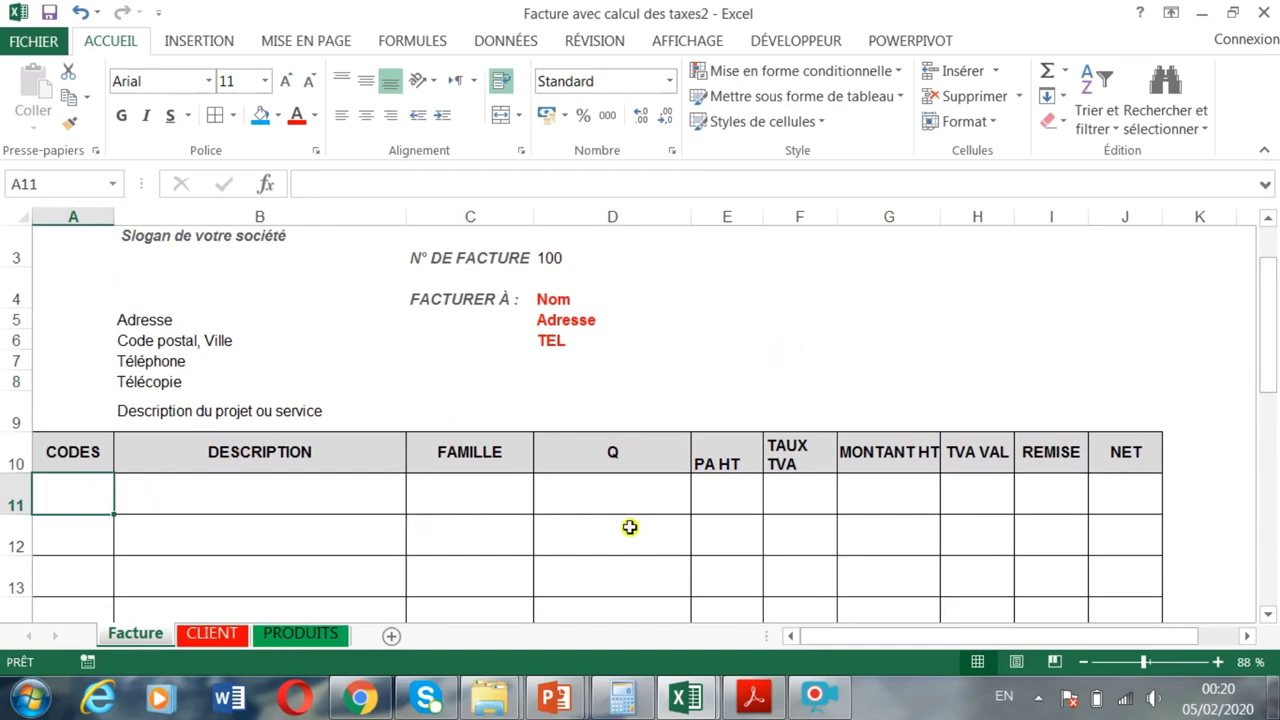
click(556, 309)
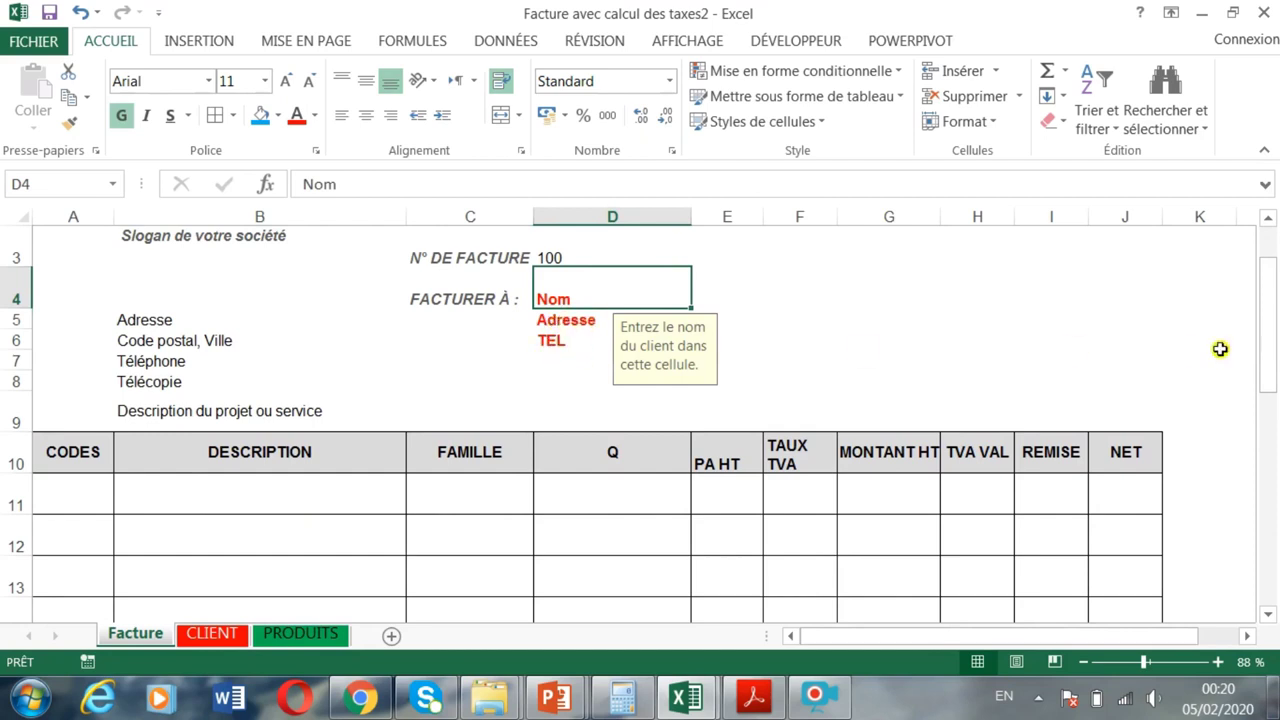
mouse_move(1268, 352)
mouse_down()
mouse_move(1275, 495)
mouse_move(1275, 315)
mouse_up()
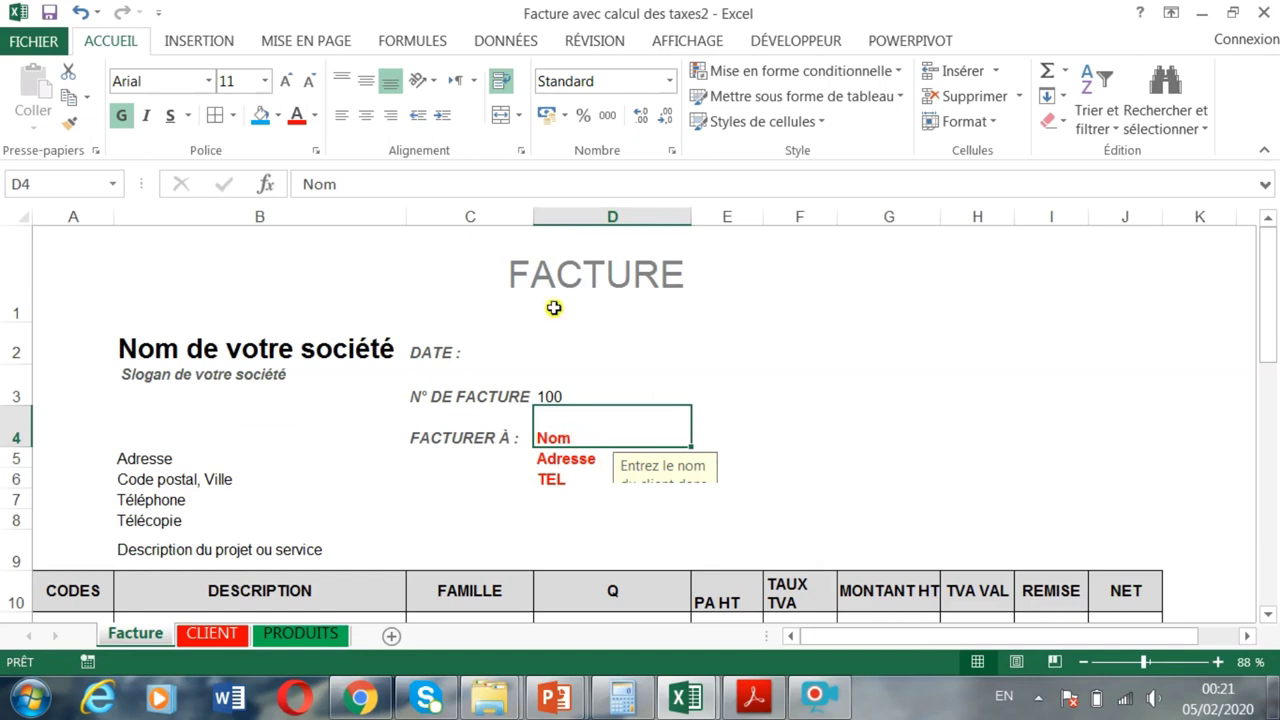
Step: Give D4 a Liste data validation with source =CLIENT!A$2:A$4
click(517, 45)
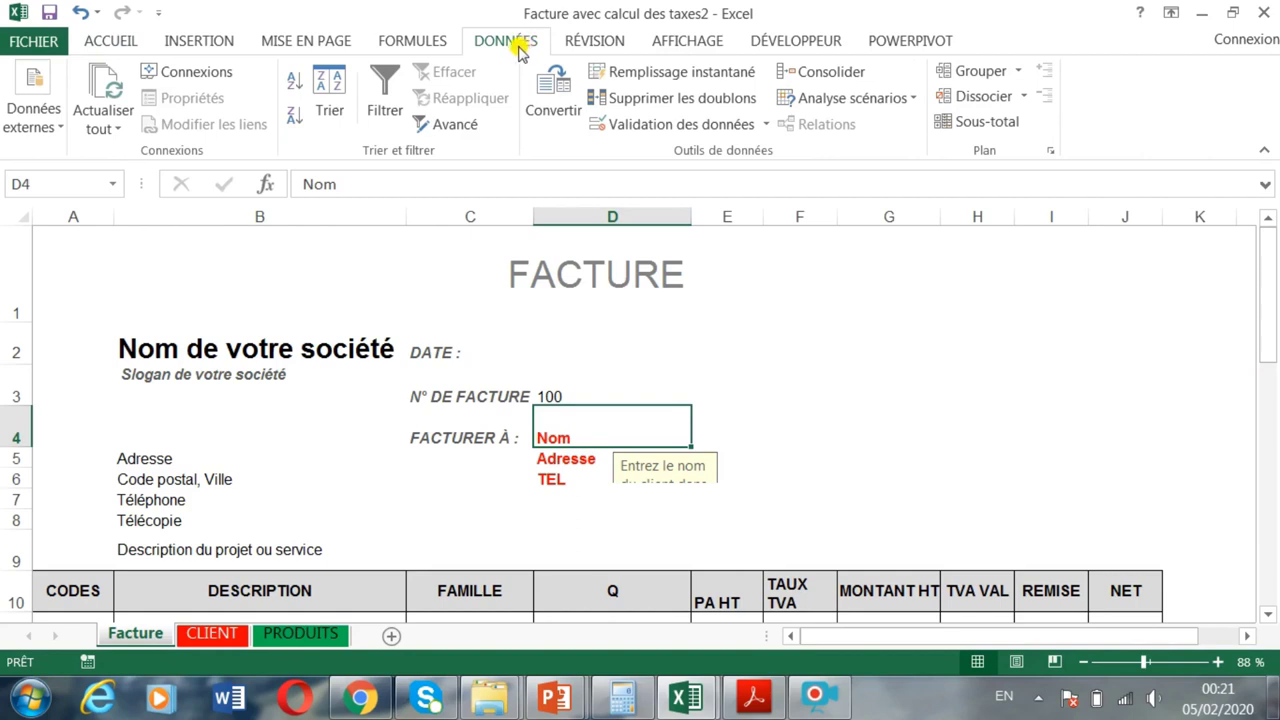
click(763, 128)
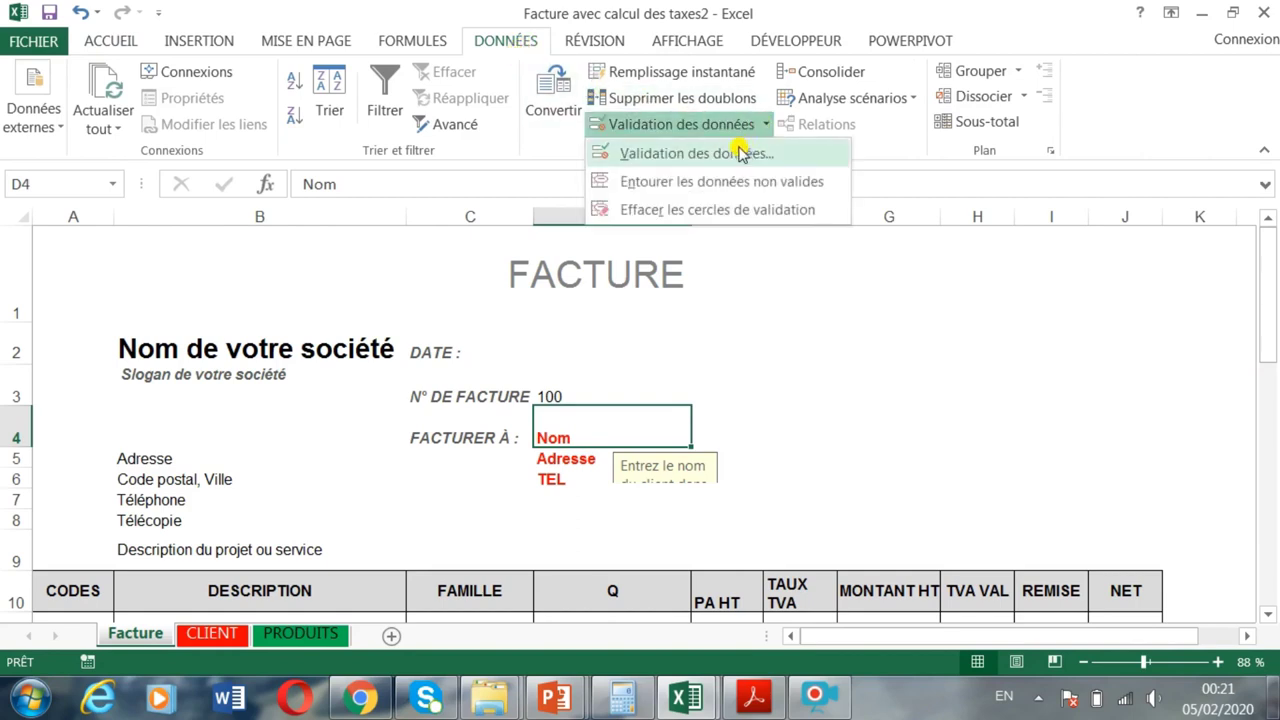
click(741, 151)
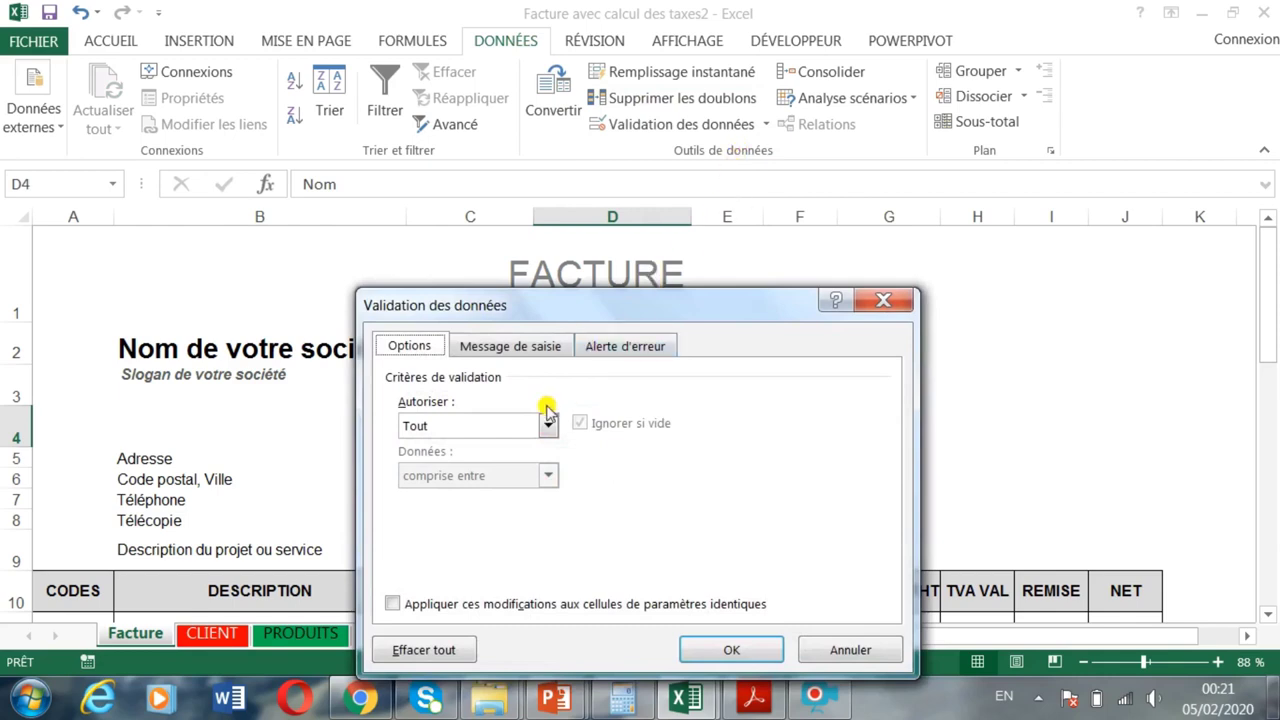
click(547, 426)
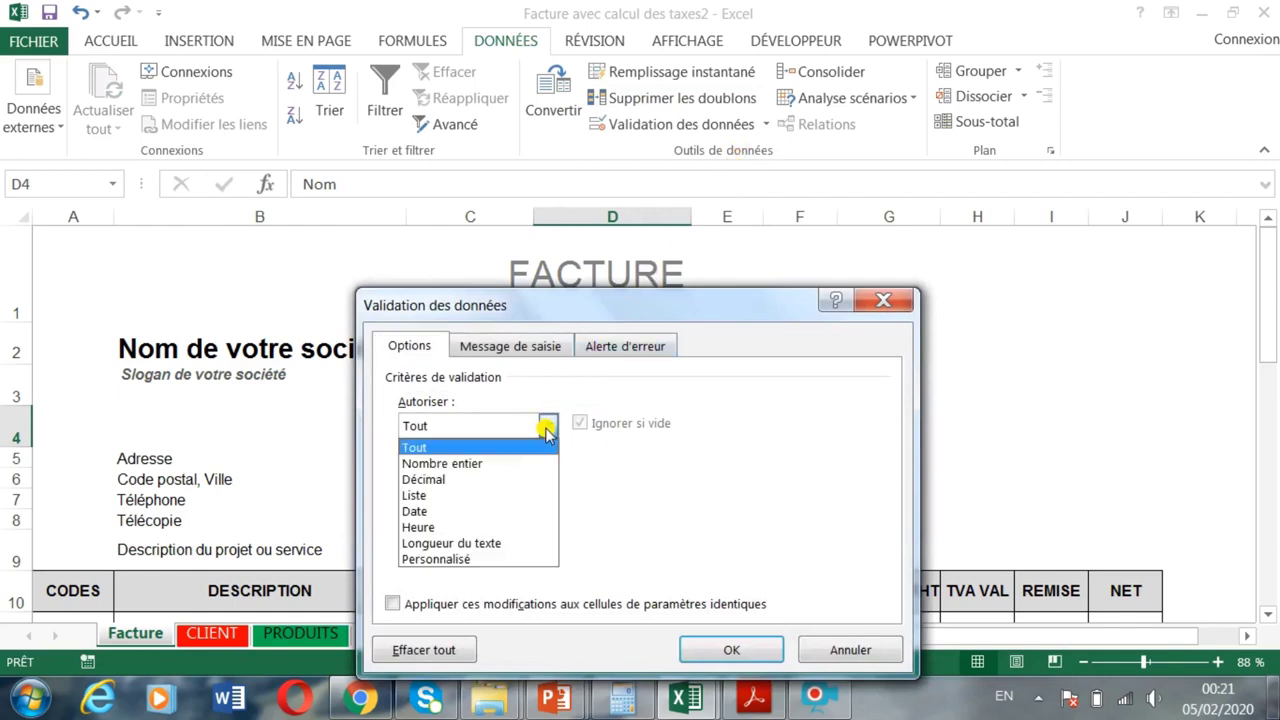
click(450, 495)
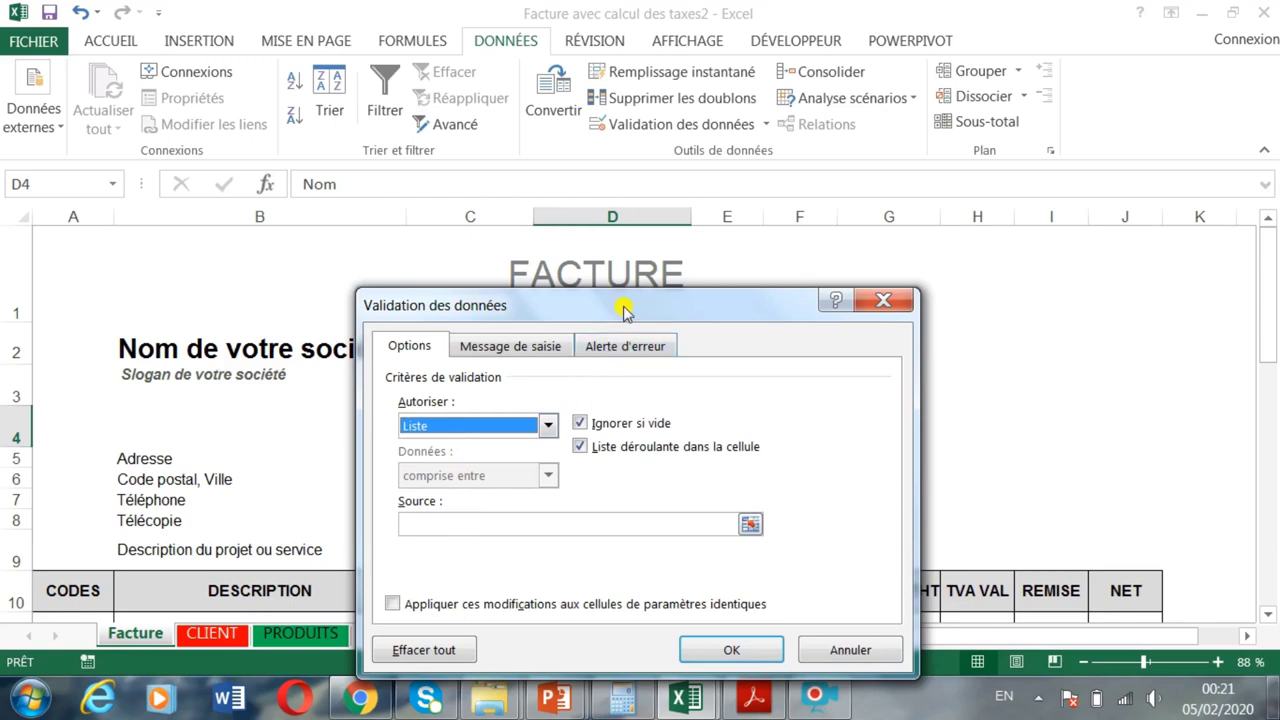
mouse_move(624, 307)
mouse_down()
mouse_move(855, 163)
mouse_move(879, 17)
mouse_up()
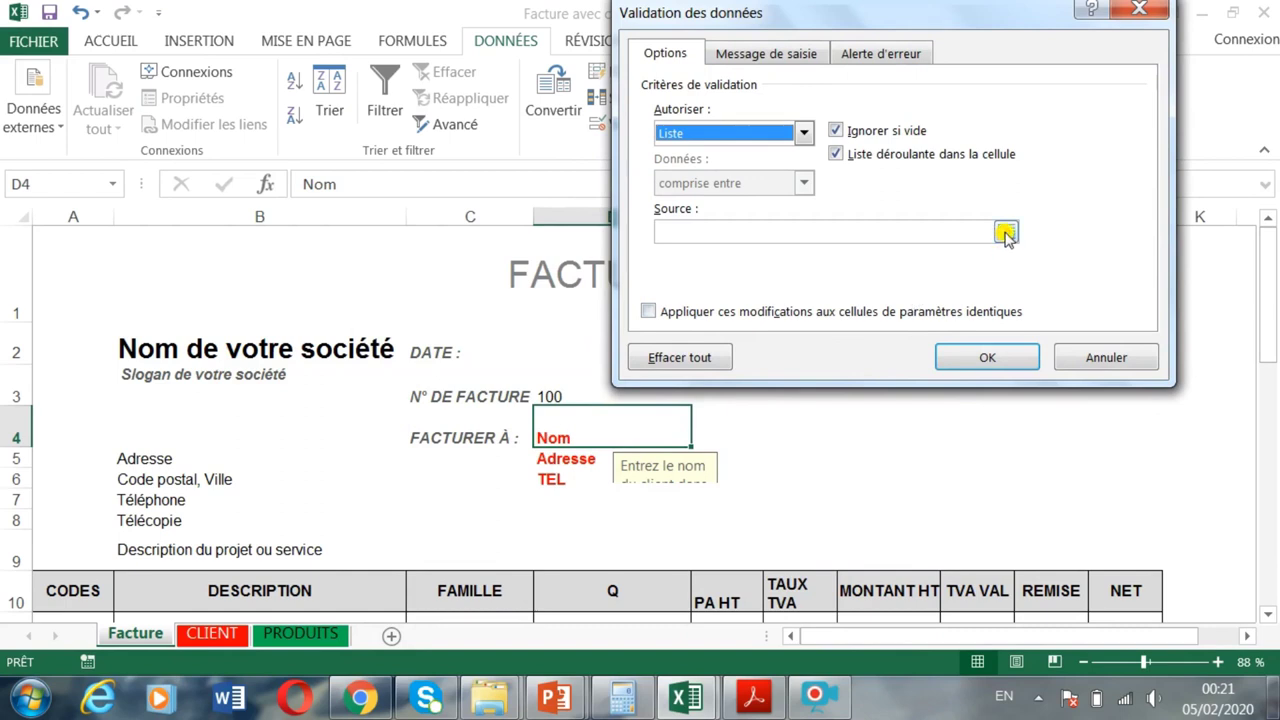
click(1005, 233)
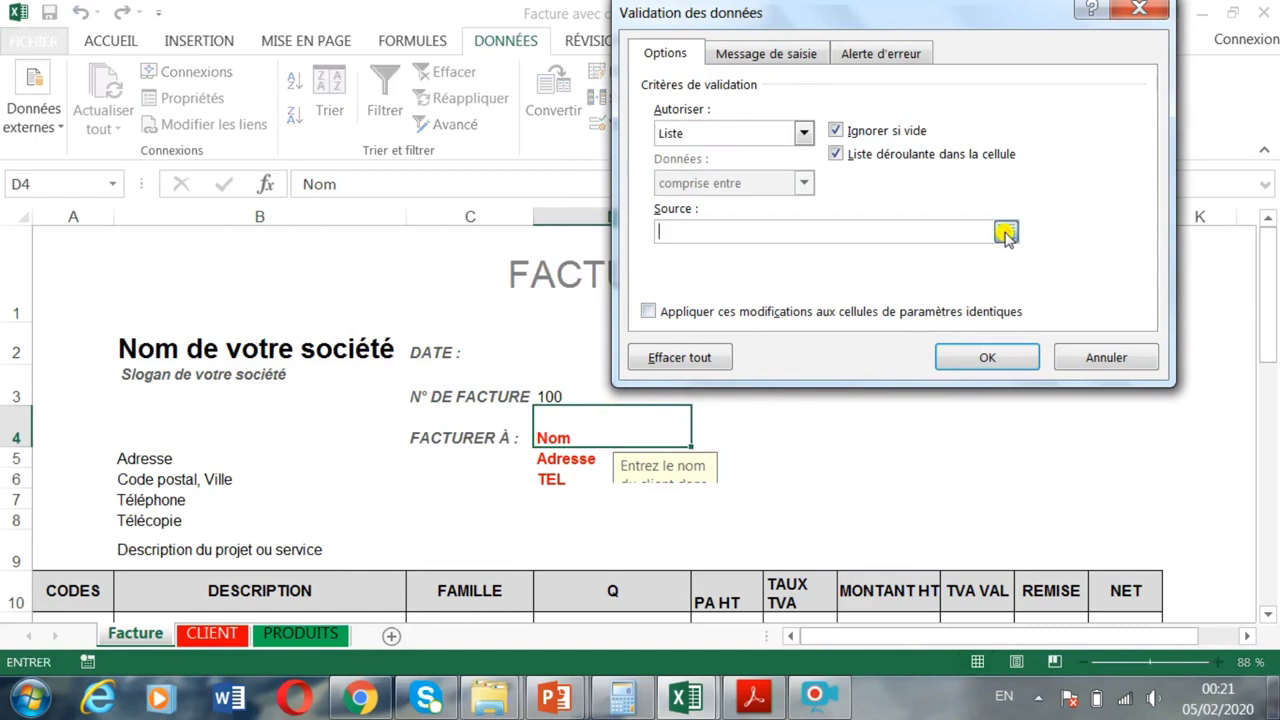
click(212, 634)
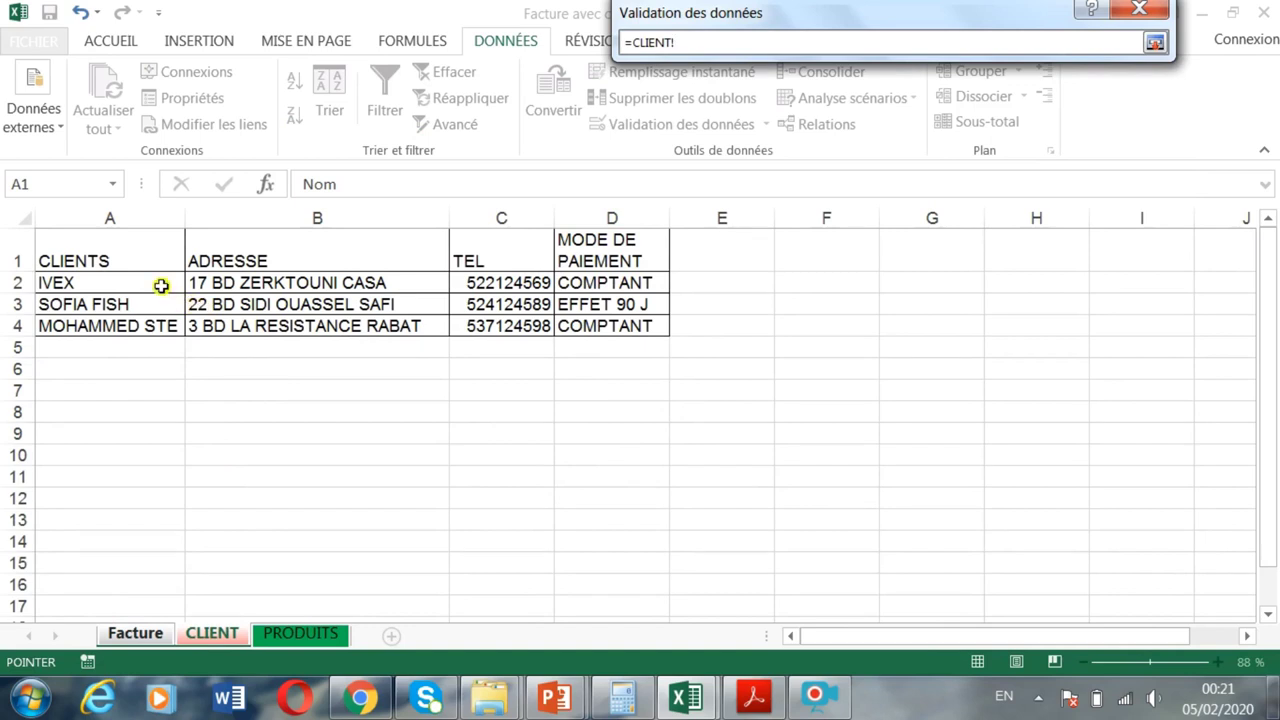
drag(159, 283, 160, 318)
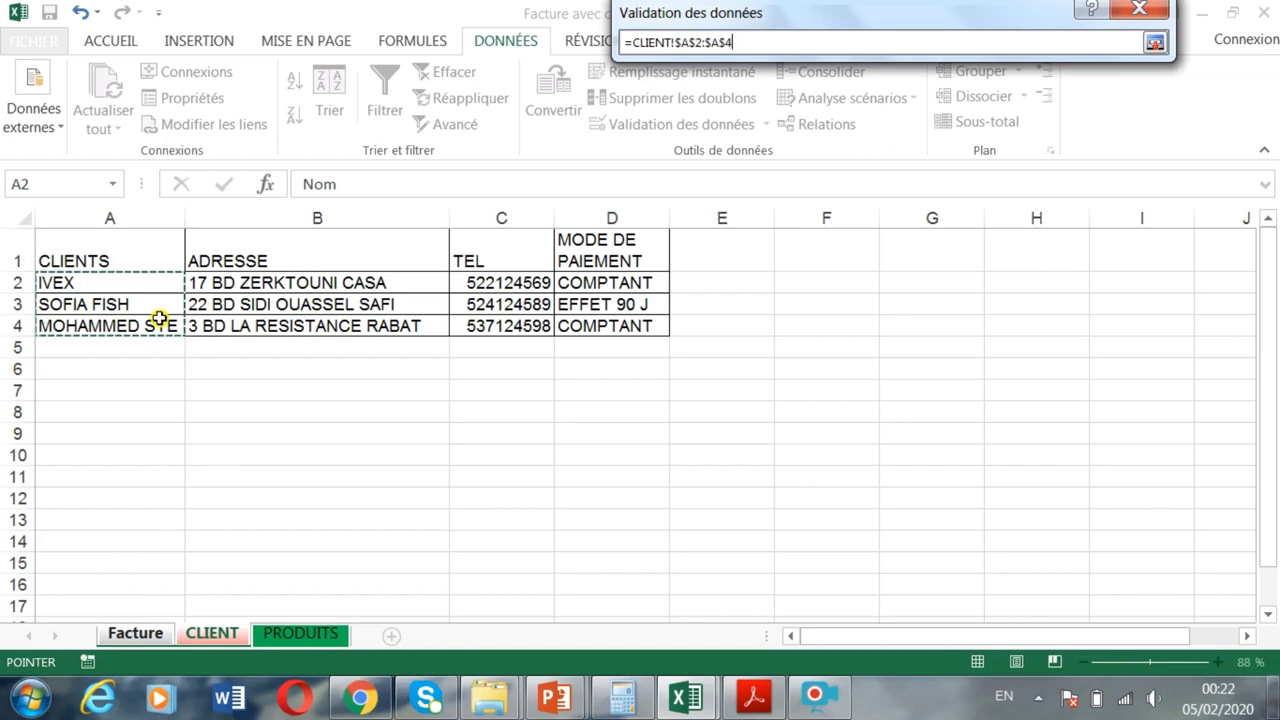
key(F4)
click(1155, 43)
click(987, 357)
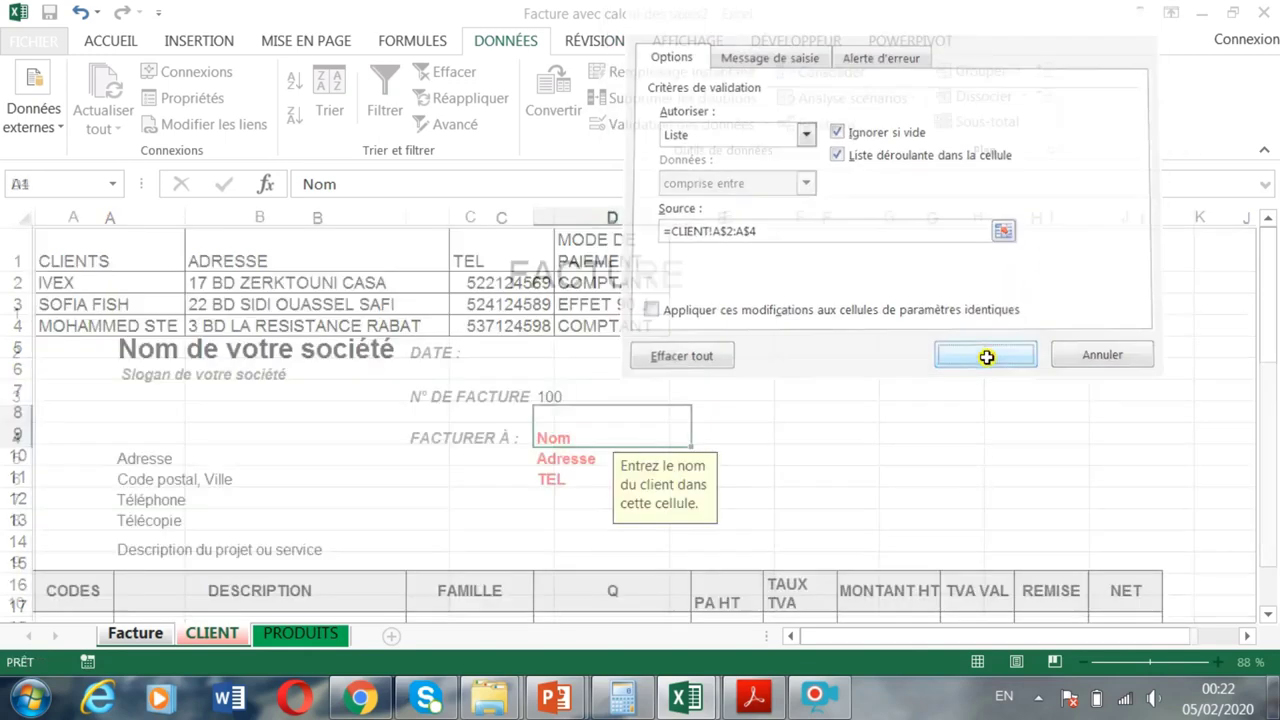
Step: Test D4's client dropdown by picking IVEX, SOFIA FISH and the third client in turn
click(700, 437)
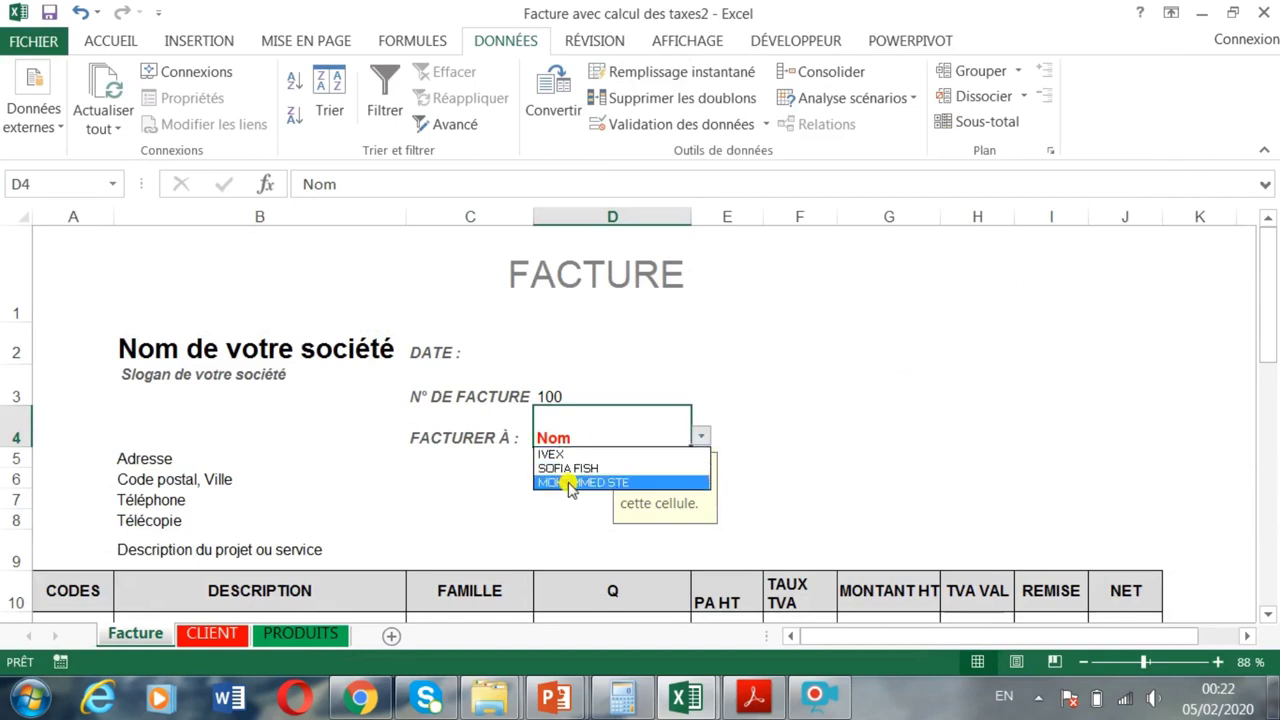
click(567, 458)
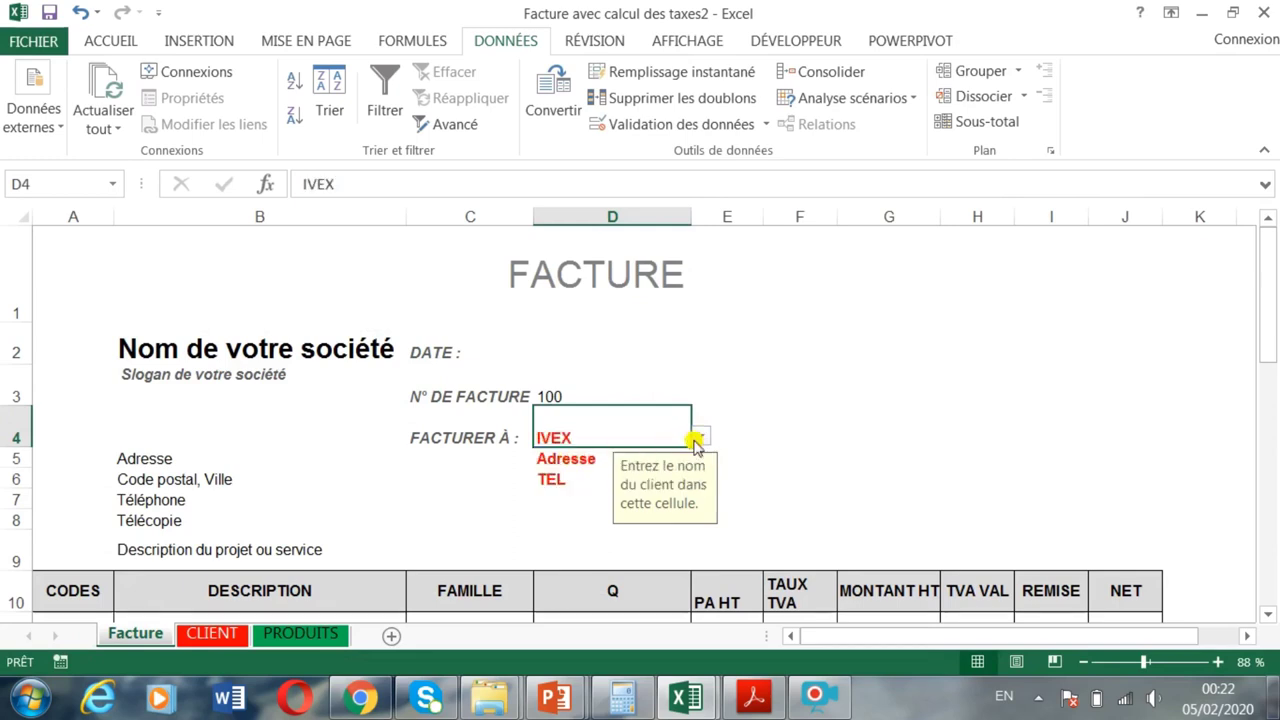
click(700, 437)
click(608, 469)
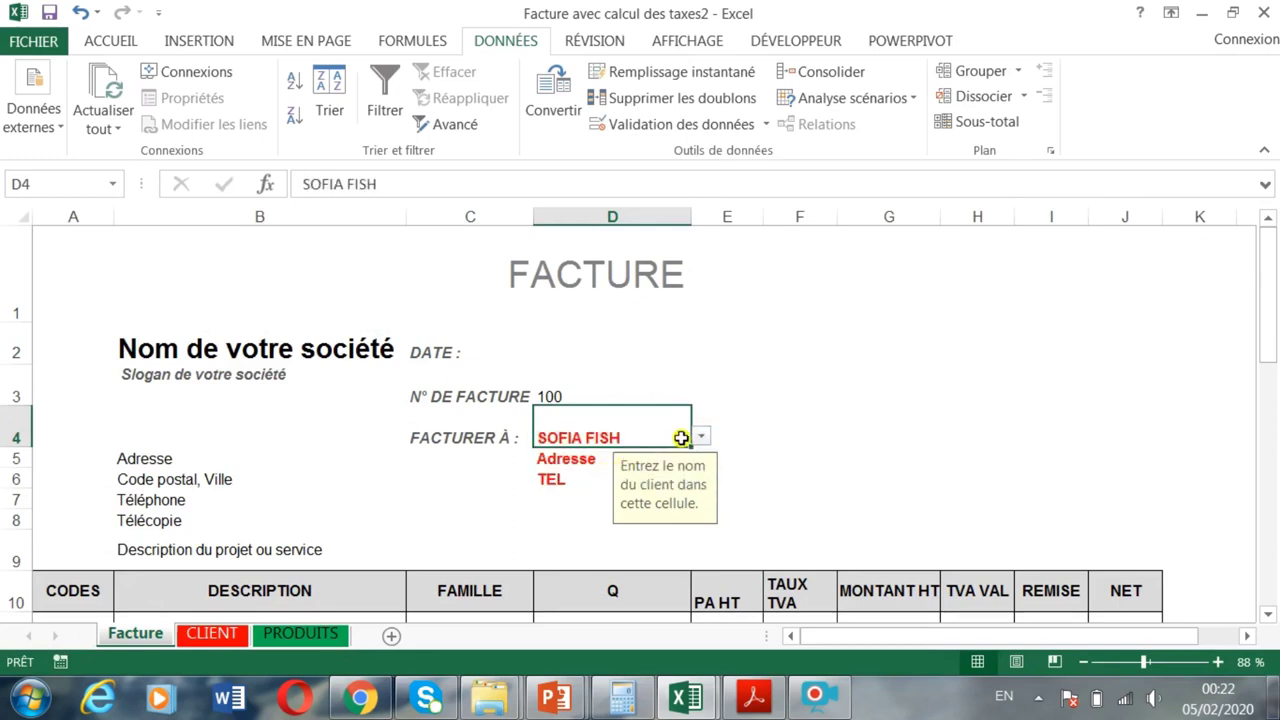
click(700, 436)
click(592, 482)
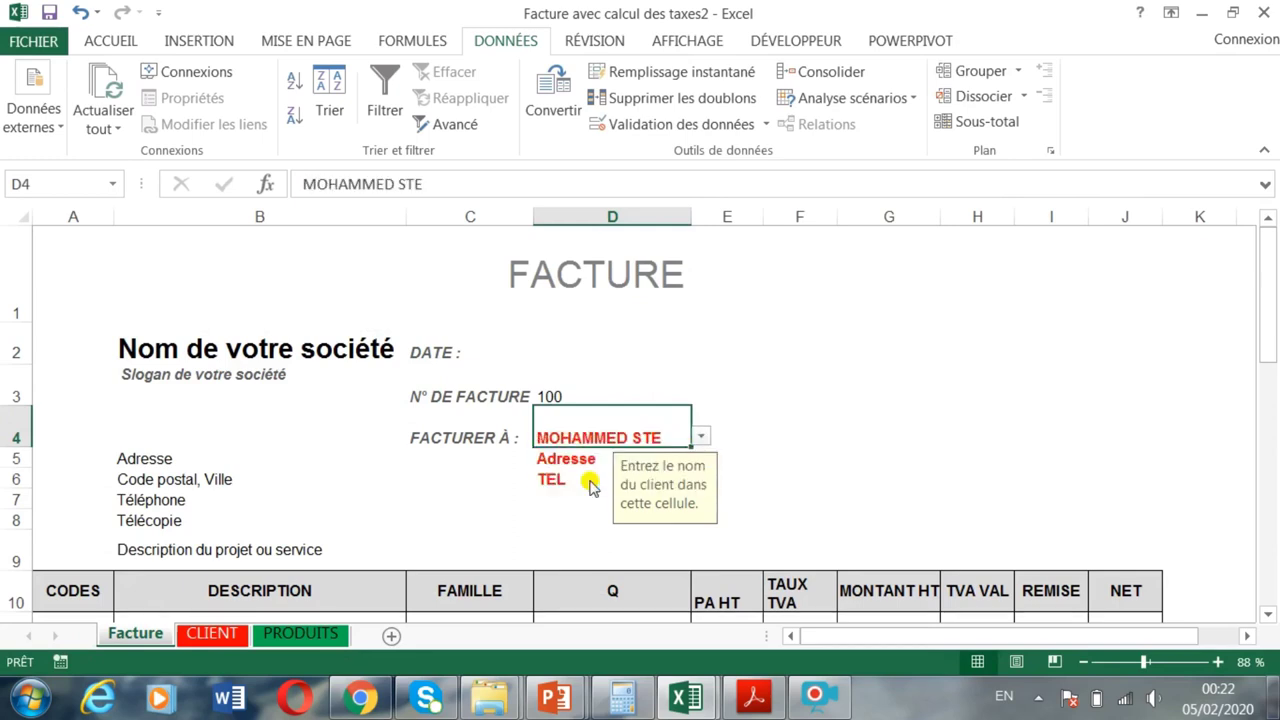
click(700, 437)
click(646, 449)
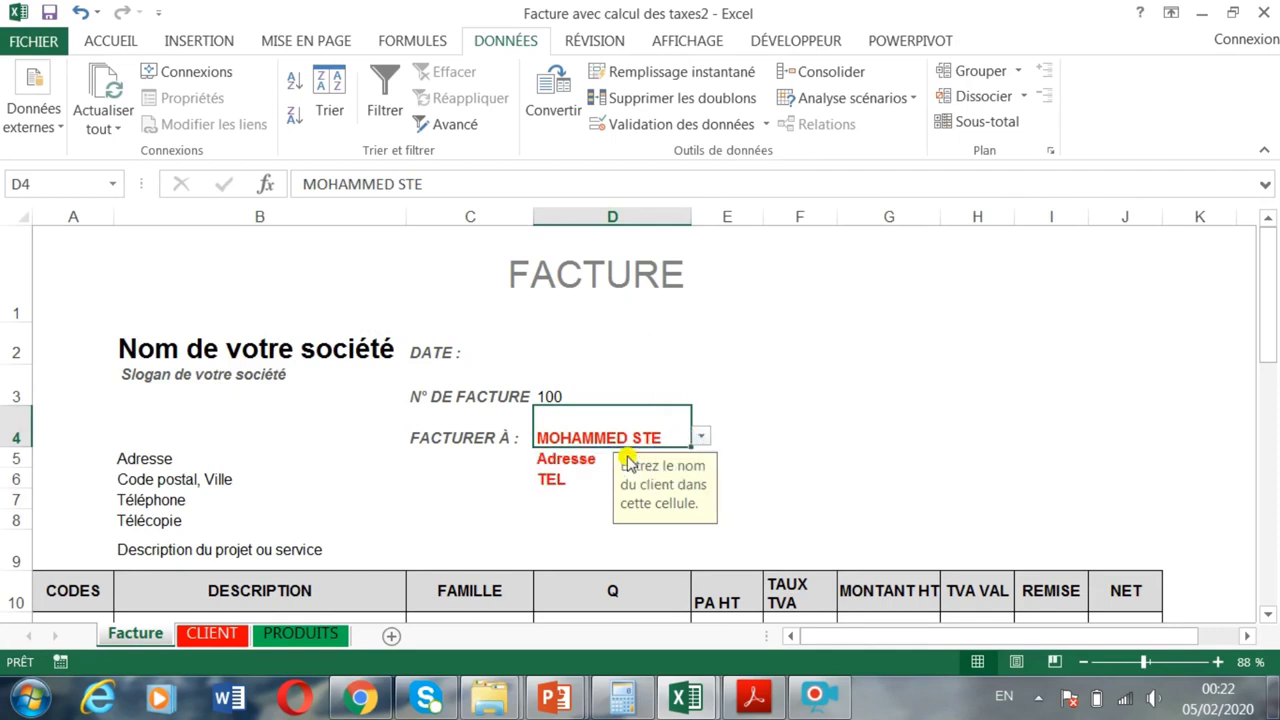
click(764, 430)
click(620, 431)
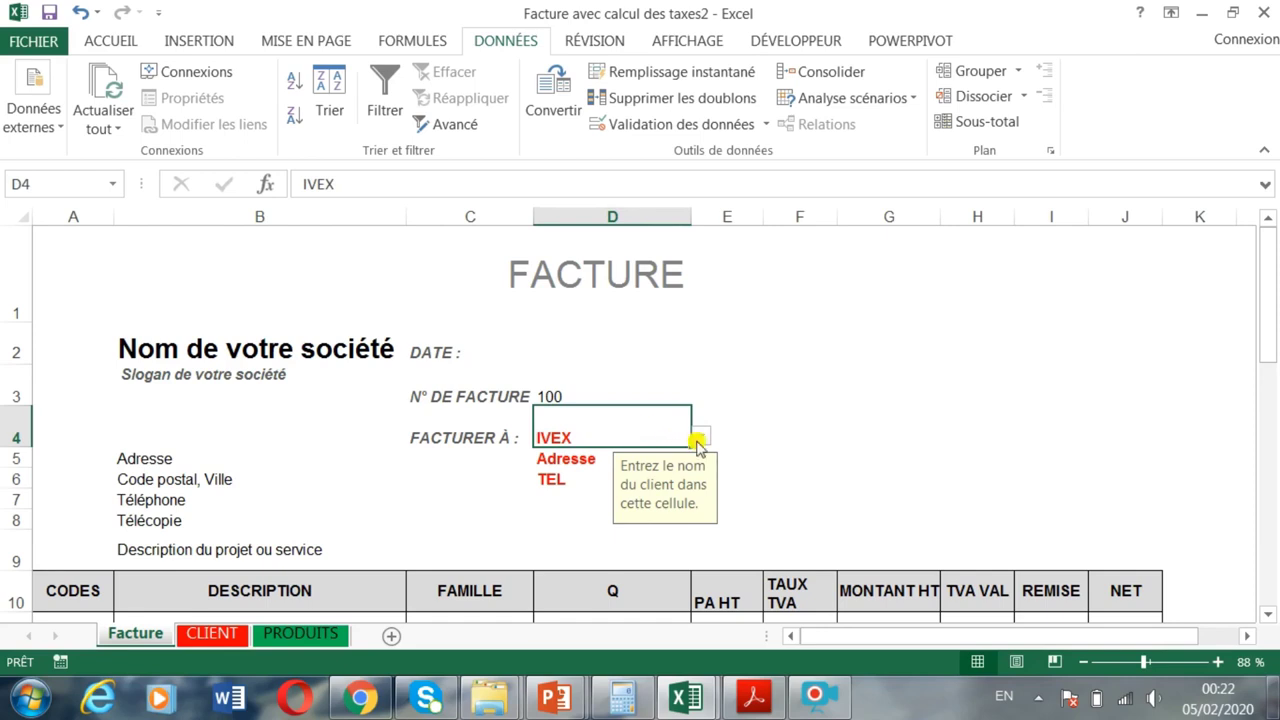
click(574, 465)
click(562, 478)
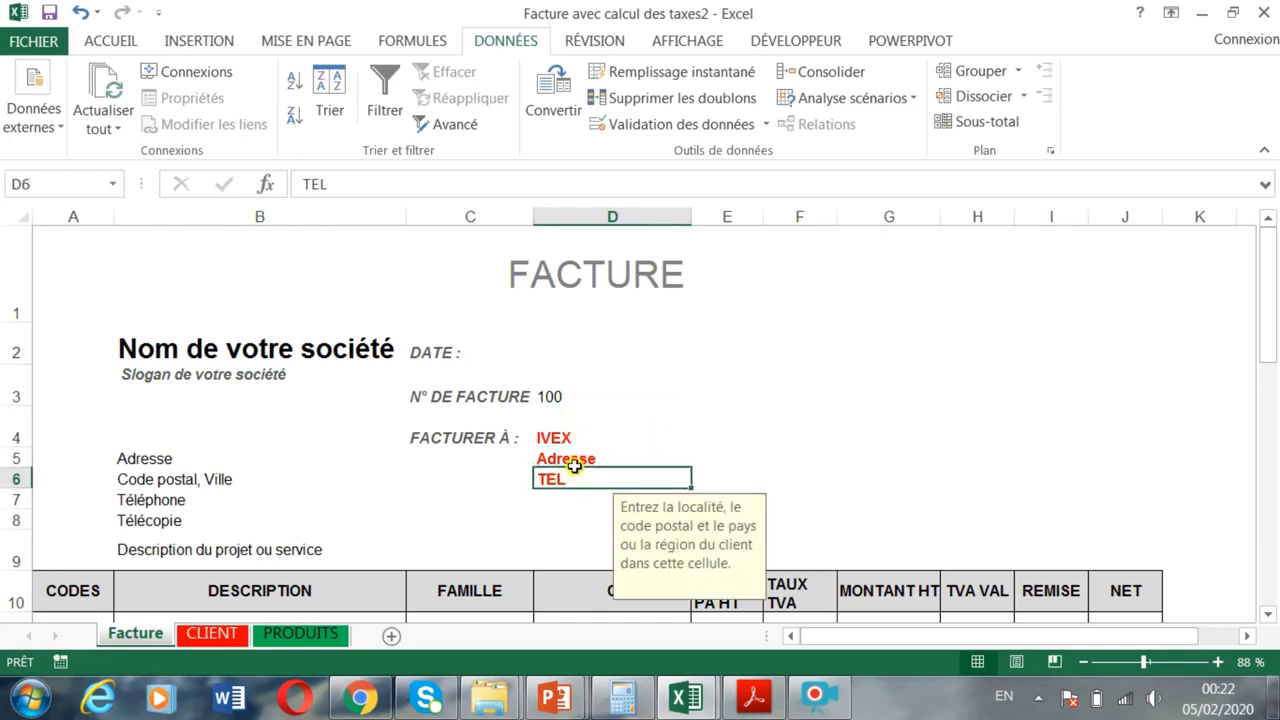
click(571, 438)
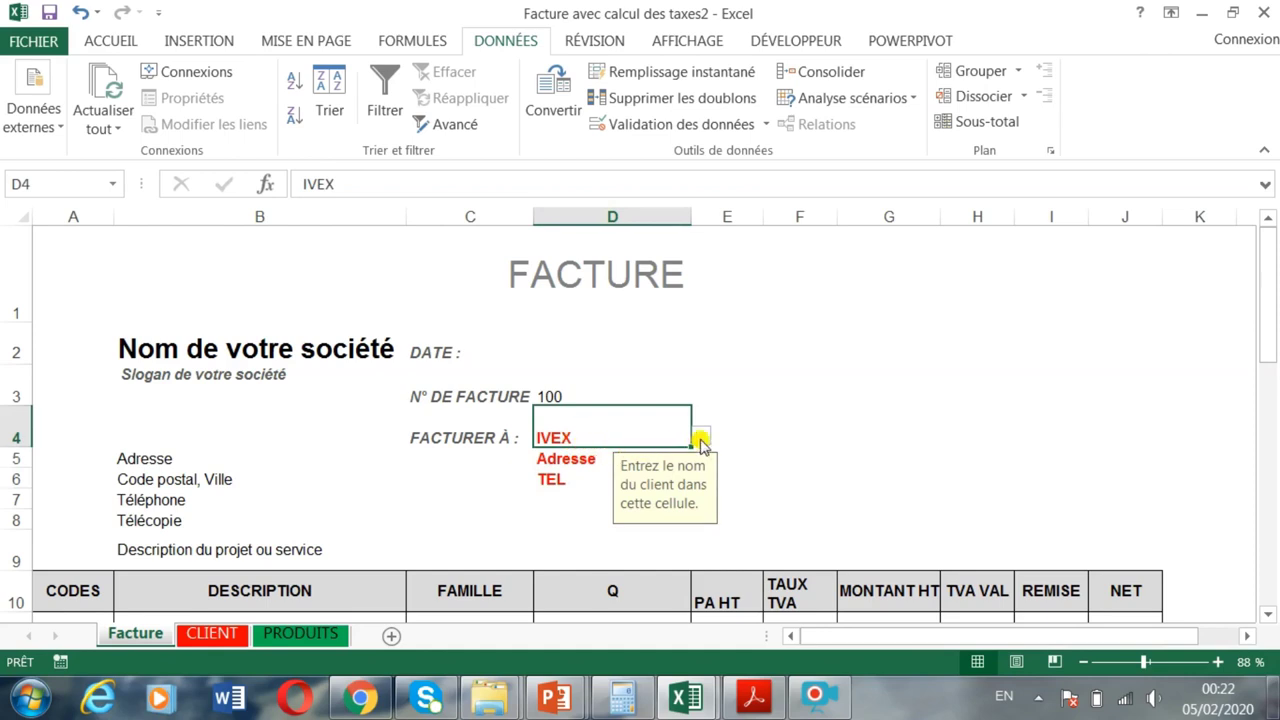
click(700, 437)
click(623, 466)
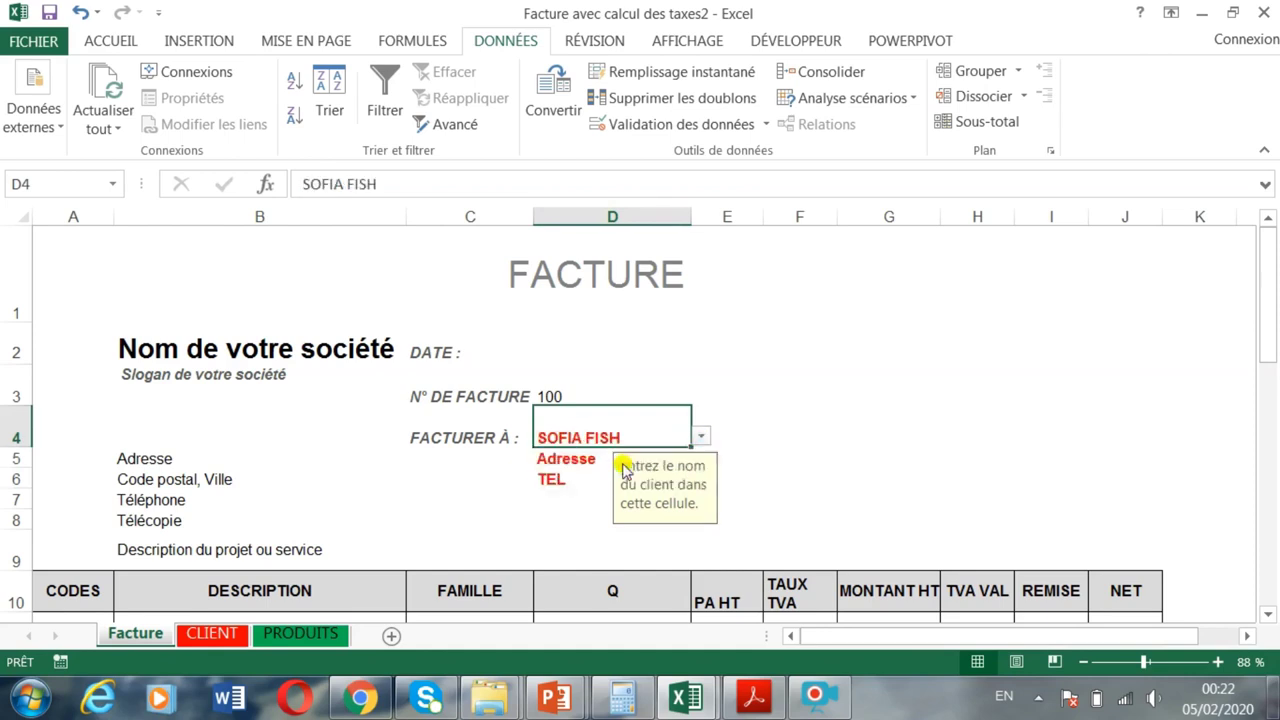
Step: Review the address D5, phone D6 and payment mode C18 cells of the invoice
click(578, 459)
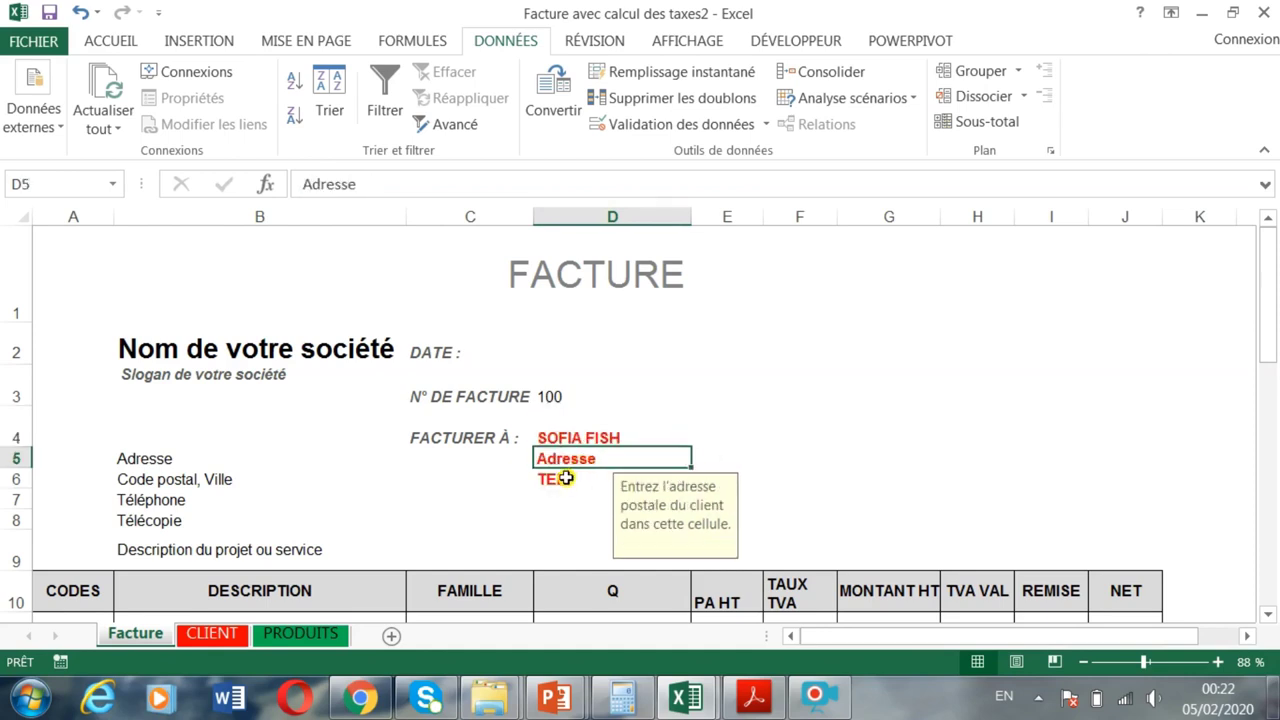
click(565, 479)
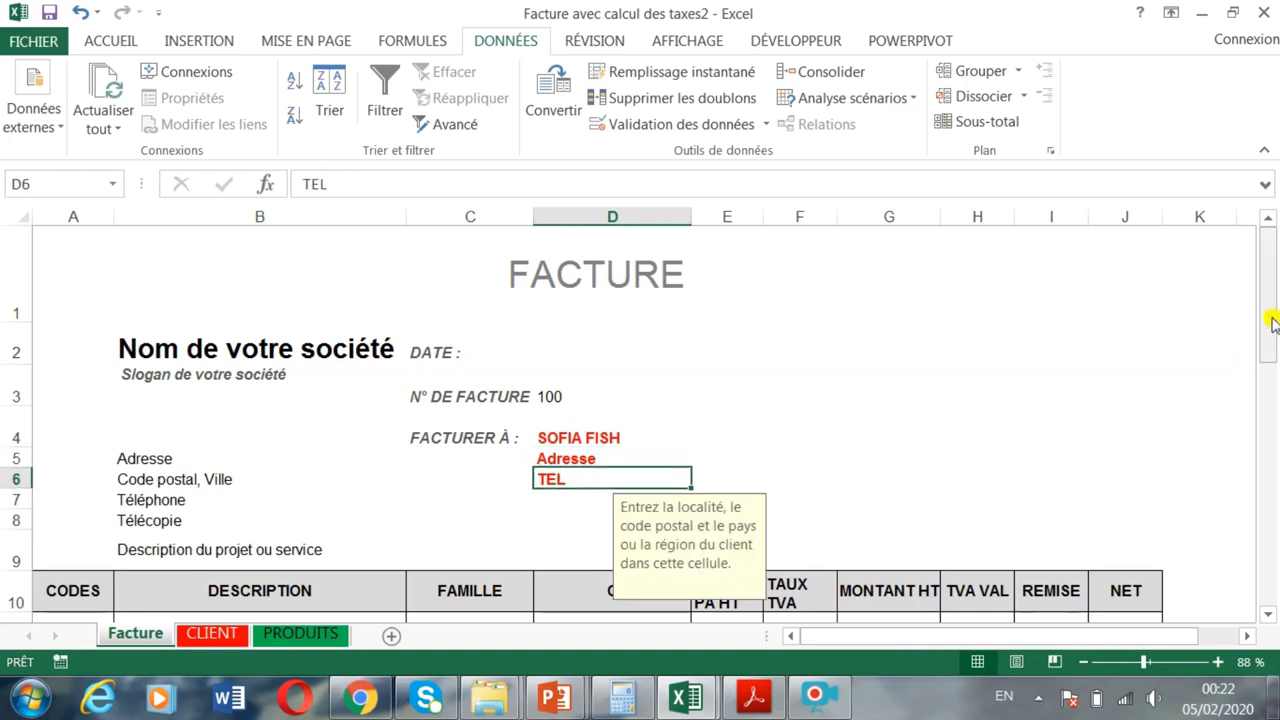
drag(1272, 330, 1274, 460)
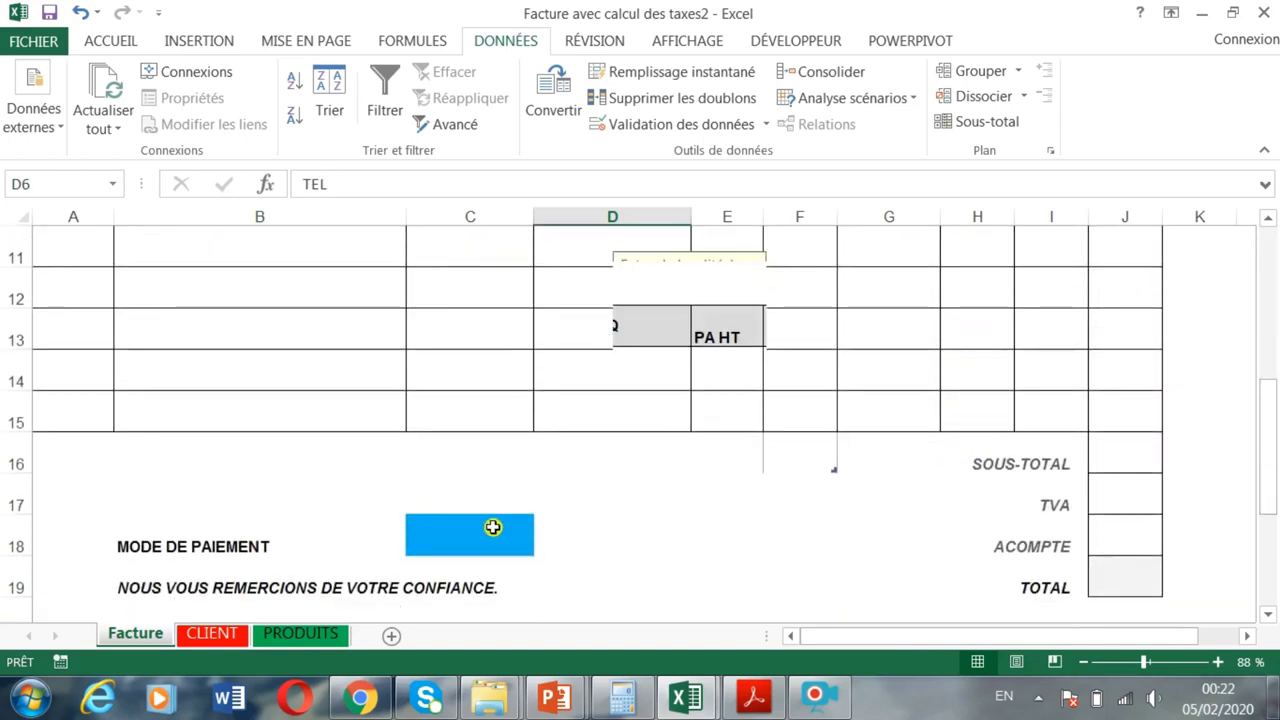
click(488, 526)
drag(1270, 430, 1275, 264)
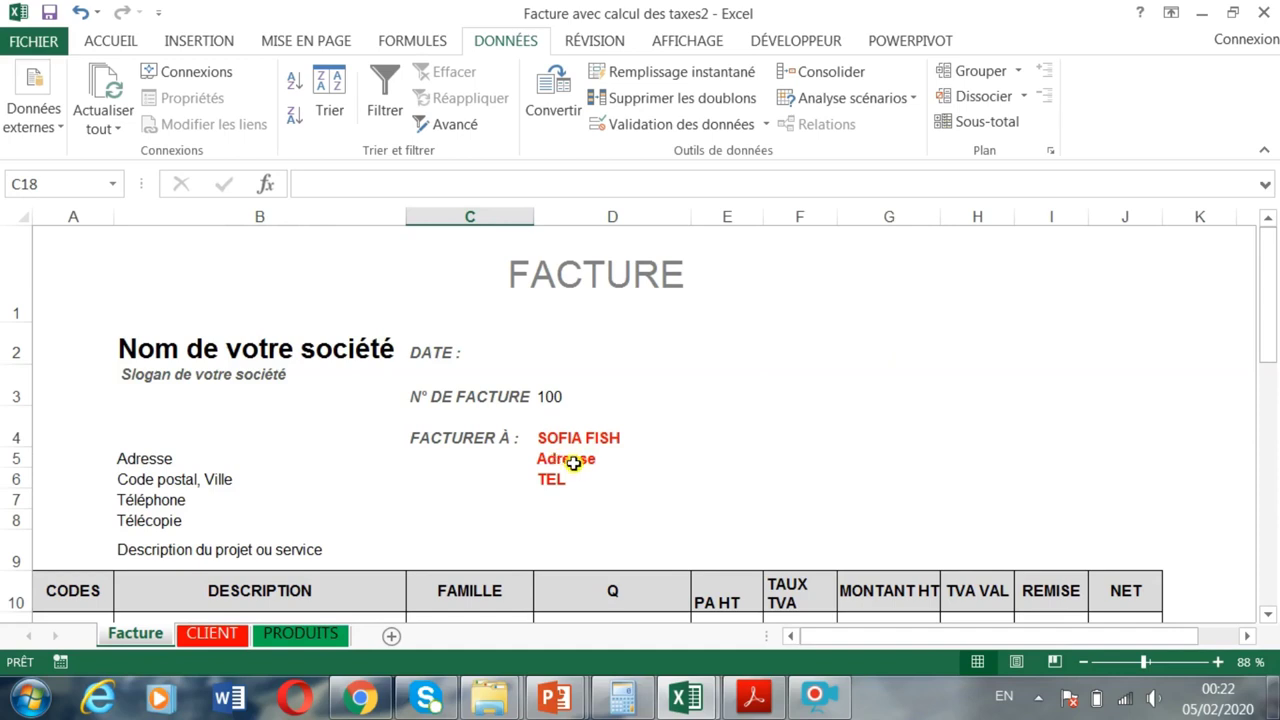
click(573, 462)
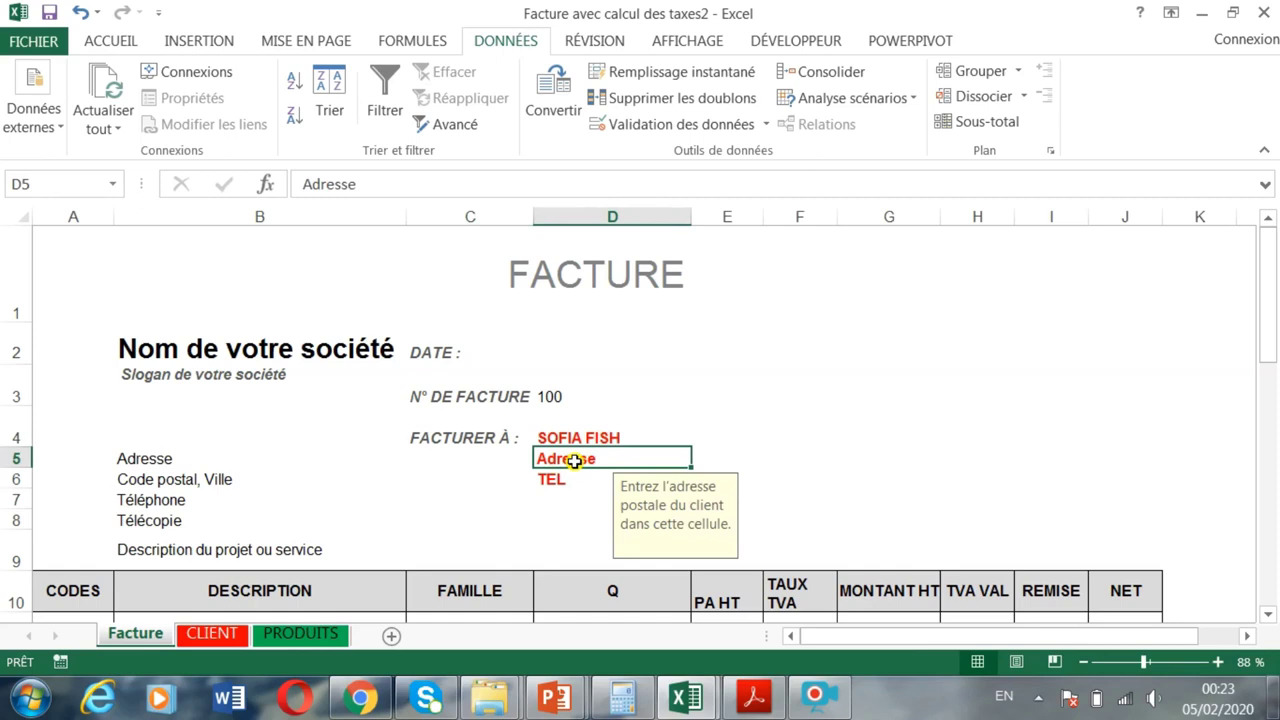
Step: Start a RECHERCHEV function in D5 with D4 as the lookup value
click(427, 45)
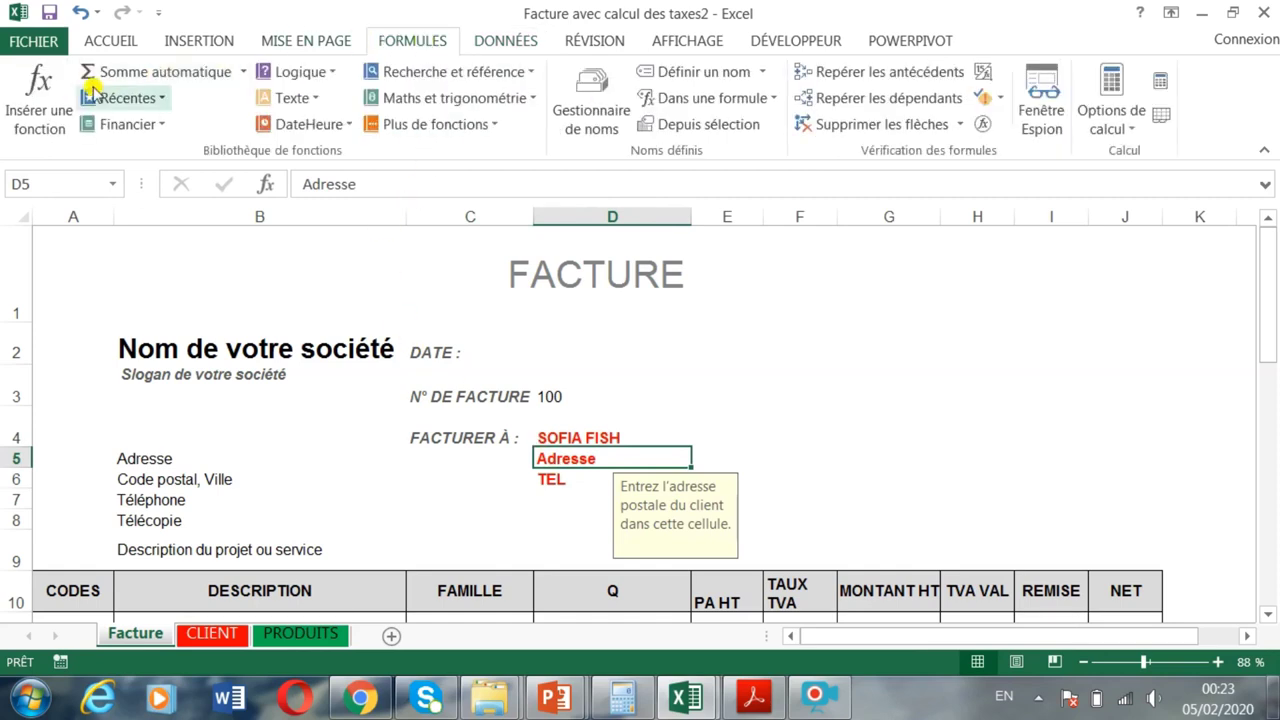
click(45, 95)
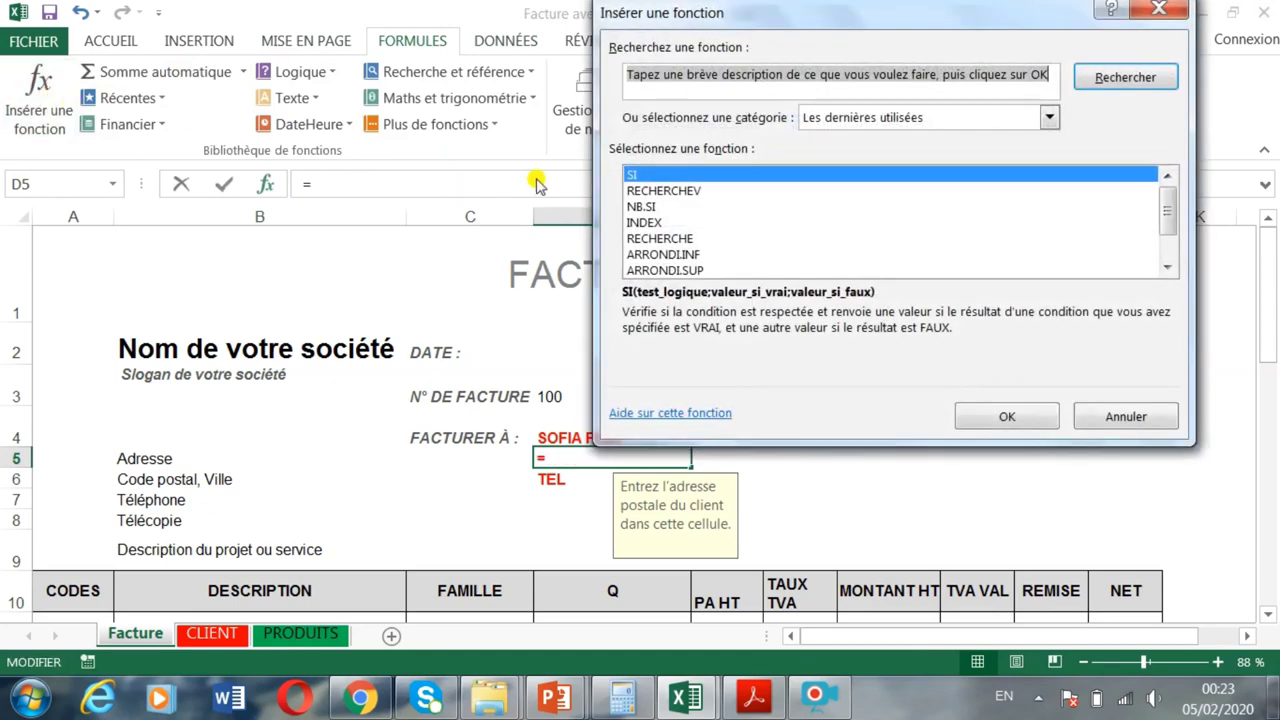
click(686, 191)
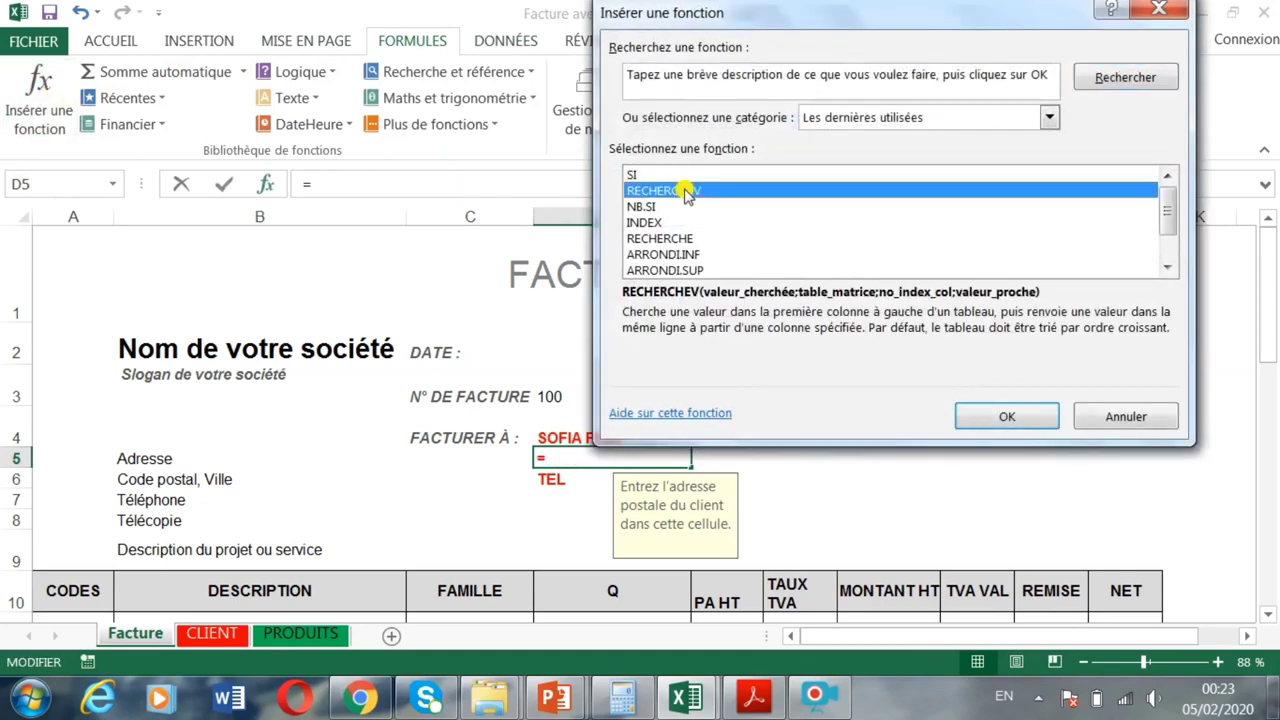
click(986, 414)
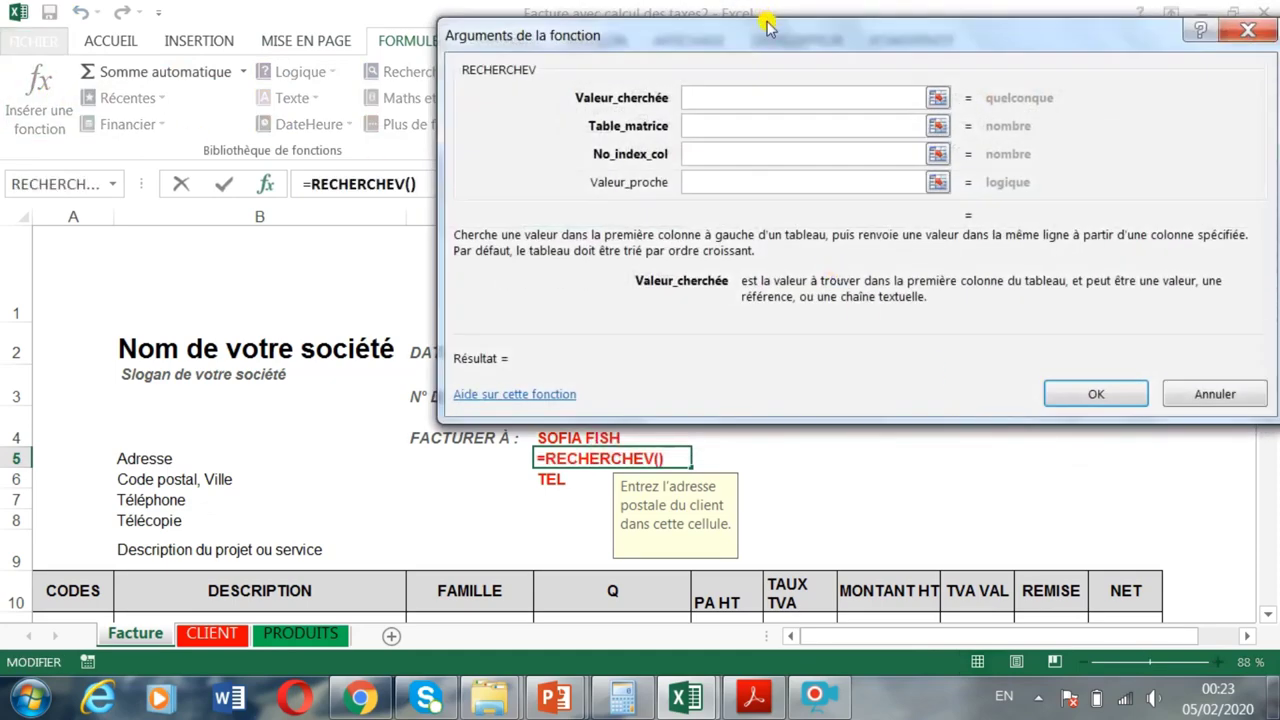
drag(770, 35, 610, 5)
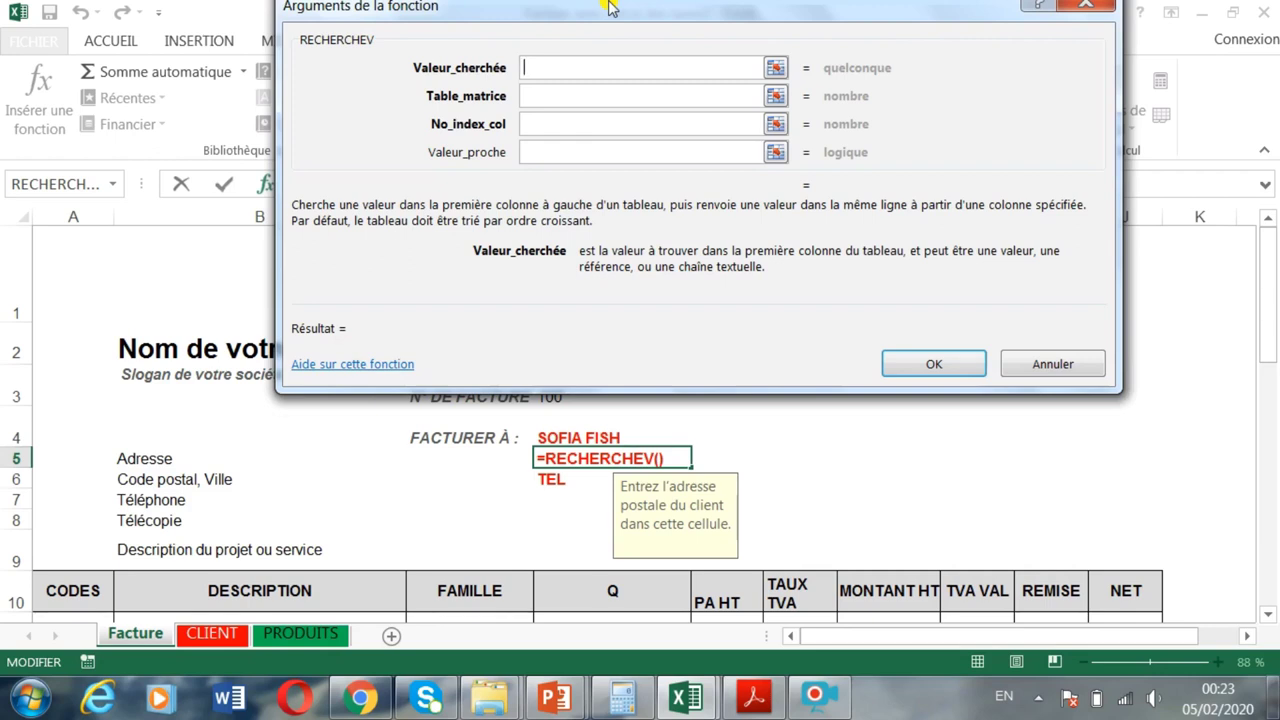
drag(610, 5, 610, 12)
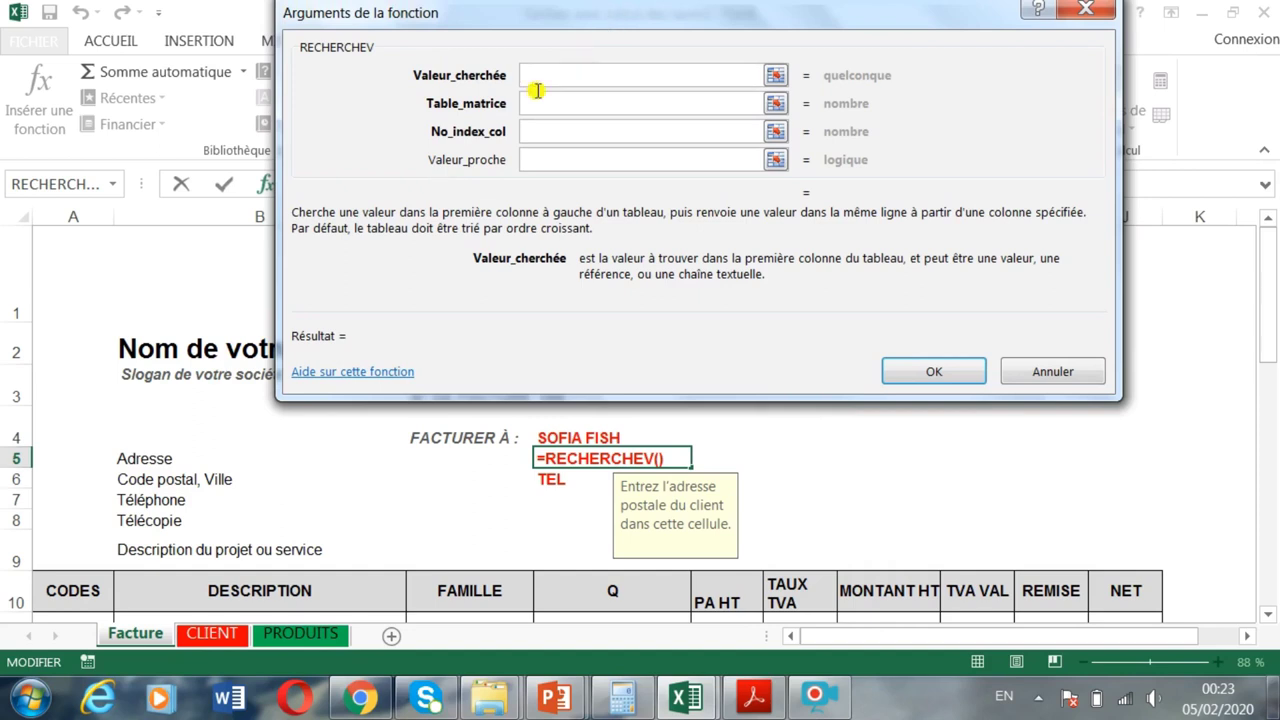
click(581, 439)
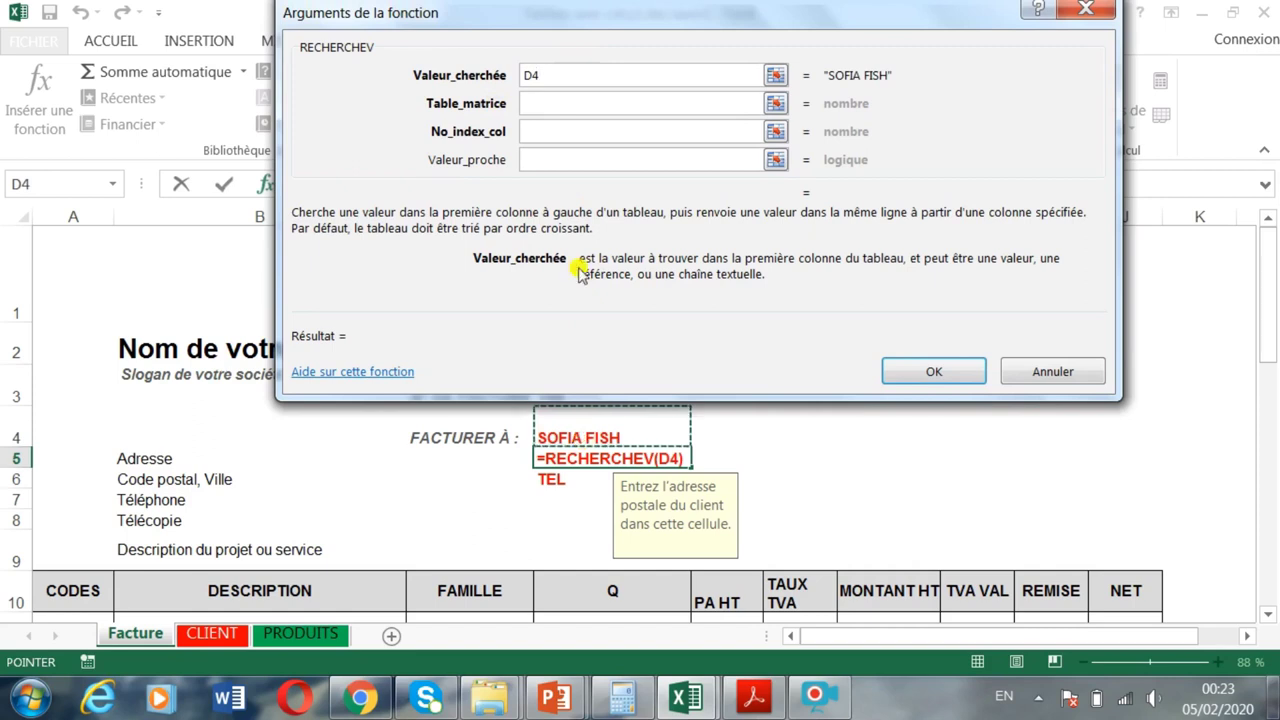
Step: Set the lookup table to CLIENT!A1:D4, column 2 and FAUX, and confirm
click(548, 104)
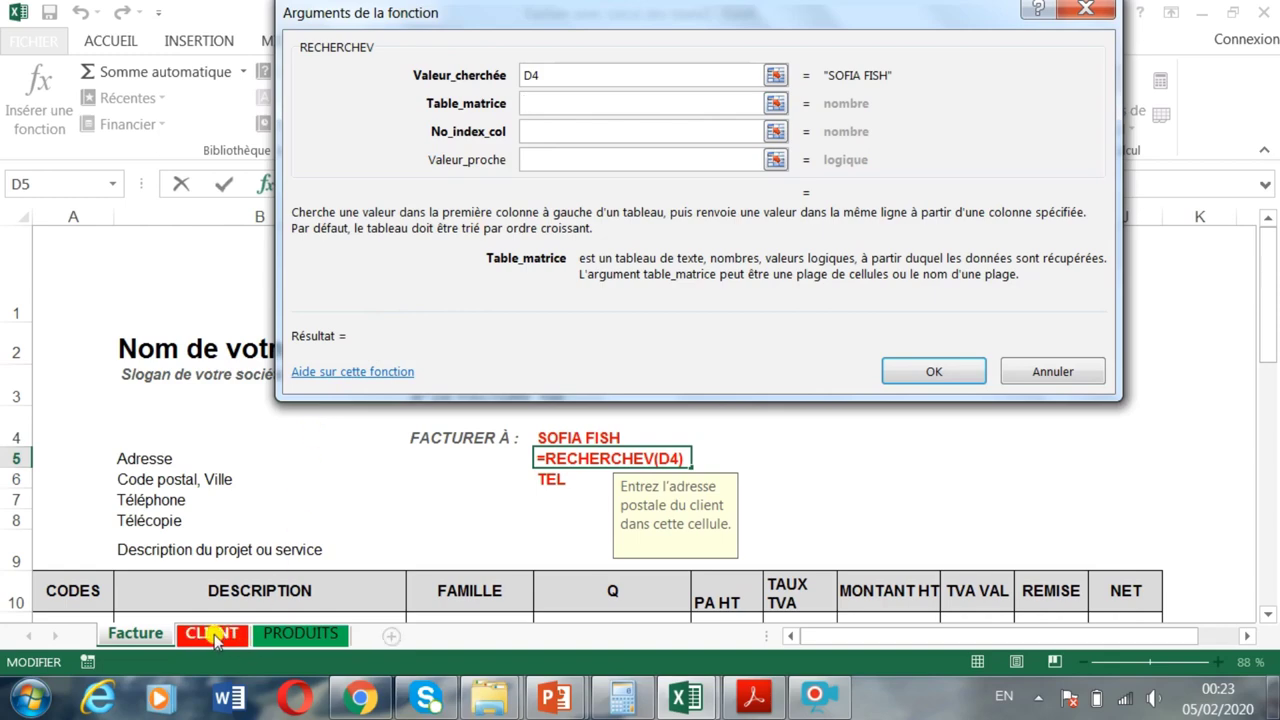
click(213, 637)
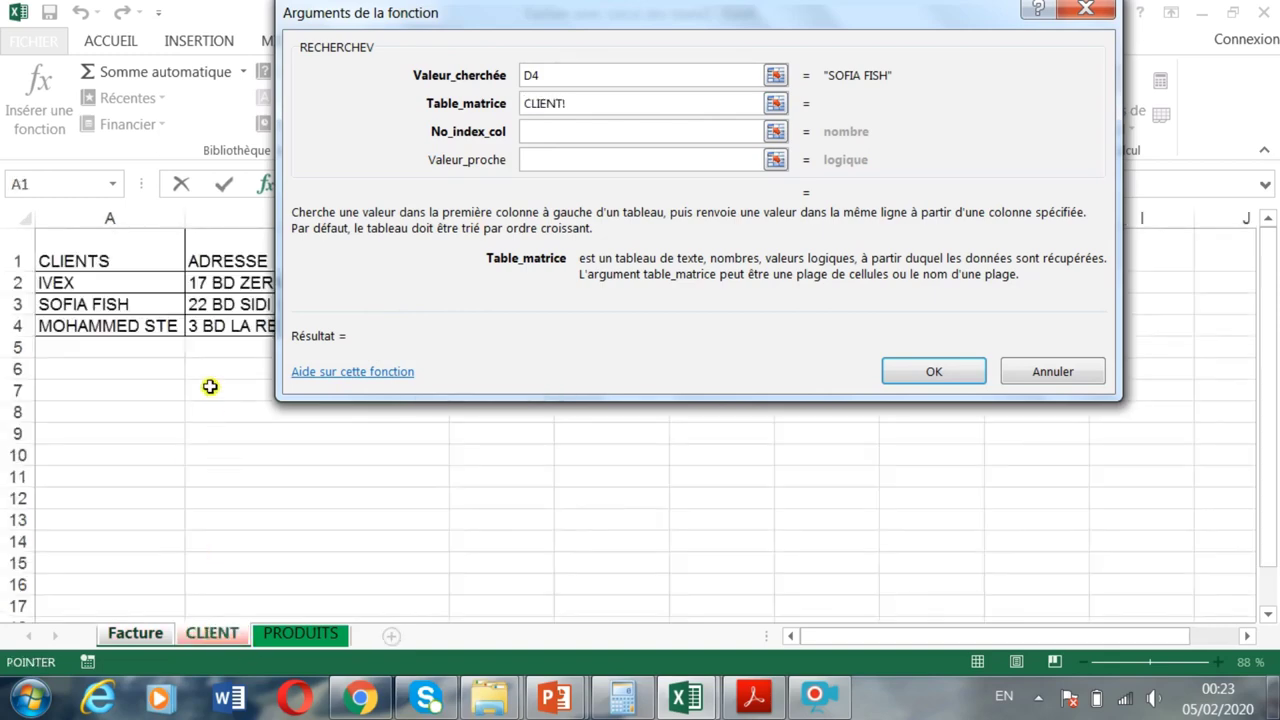
mouse_move(120, 252)
mouse_down()
mouse_move(586, 286)
mouse_move(600, 327)
mouse_up()
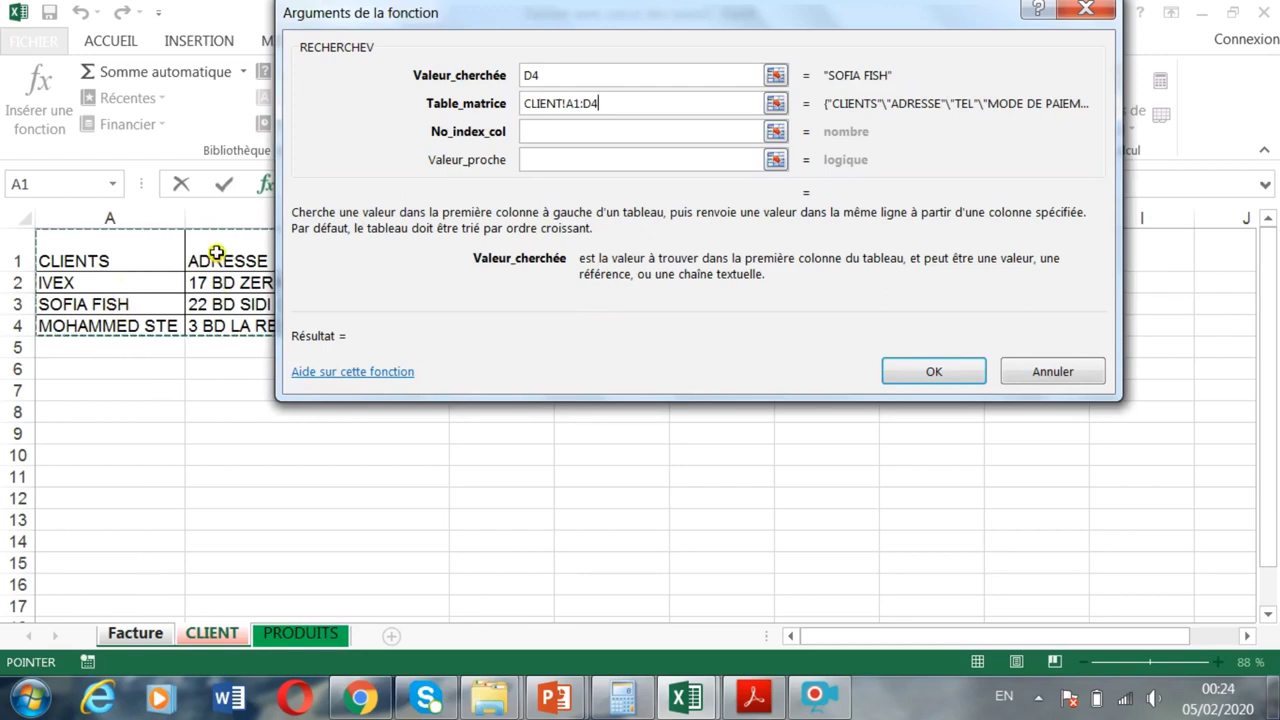
click(547, 134)
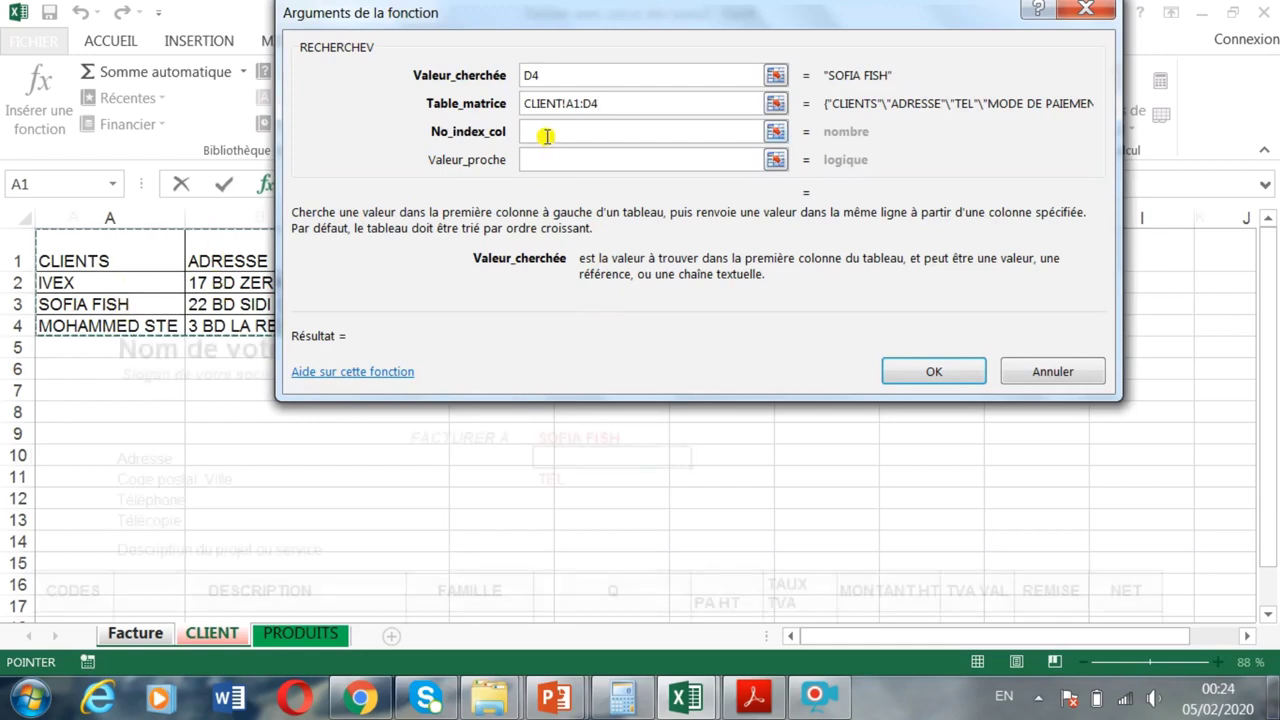
text(2)
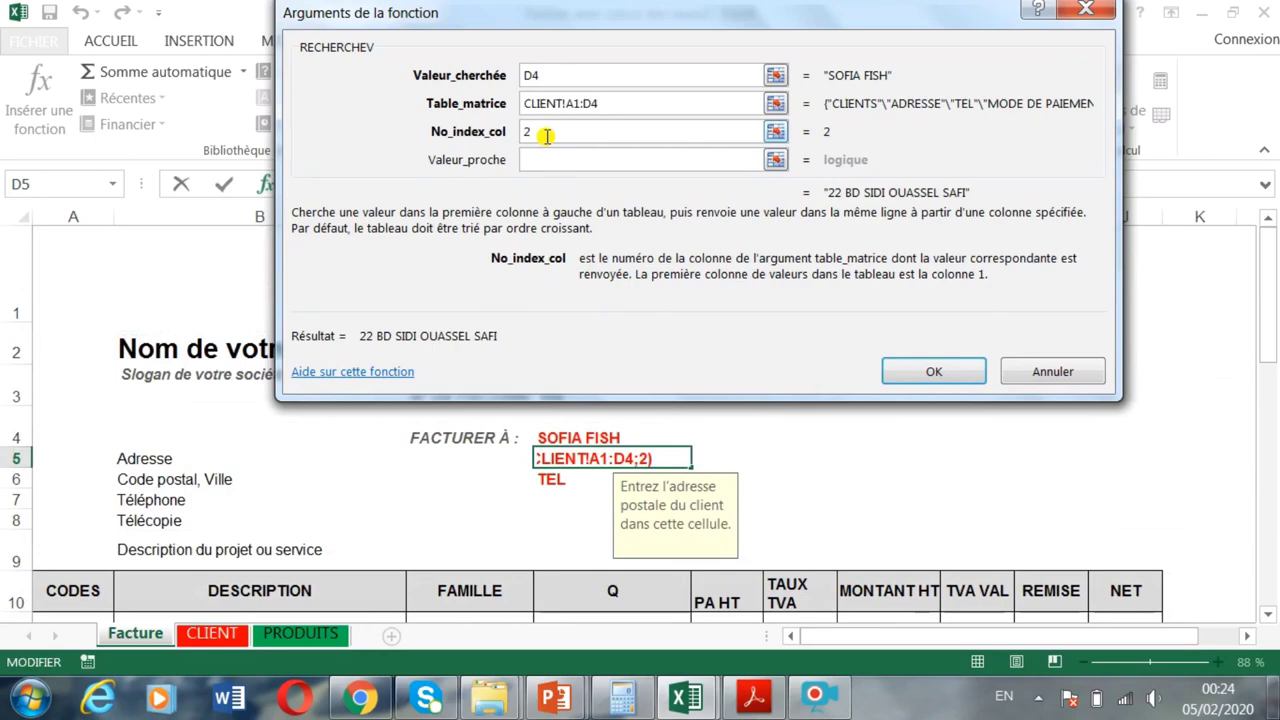
click(547, 162)
text(FAU)
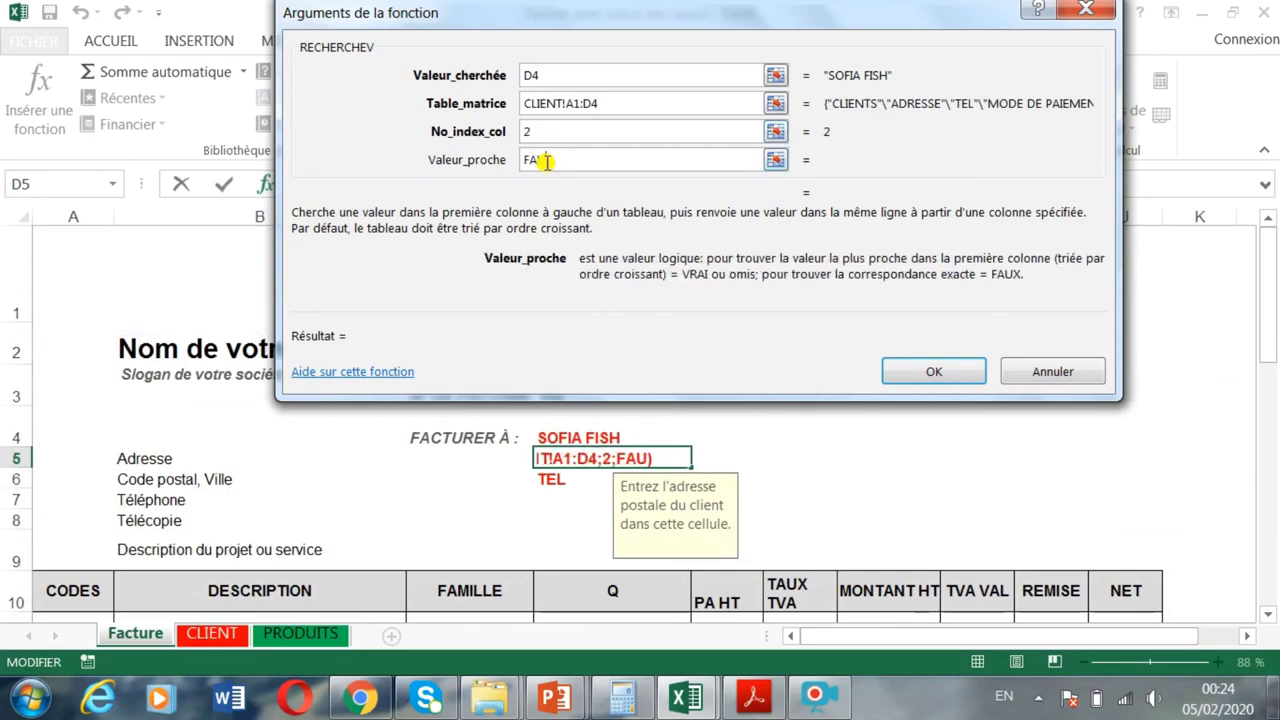
text(X)
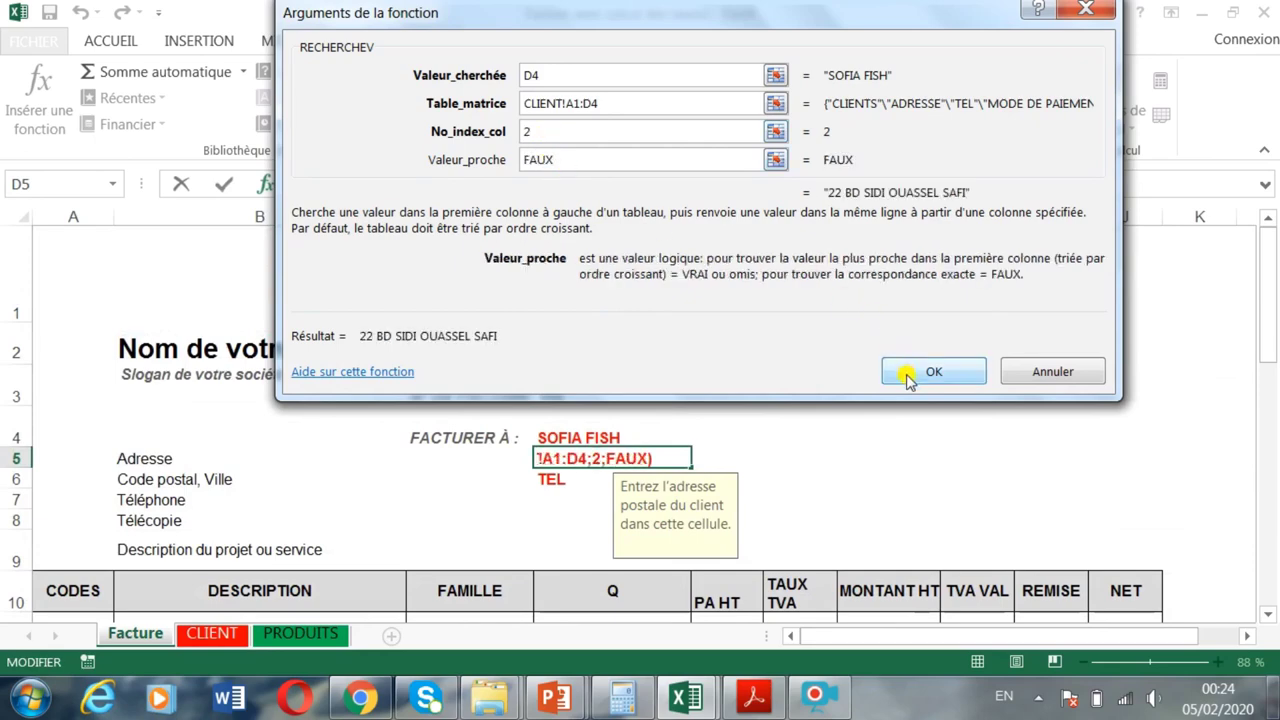
click(908, 373)
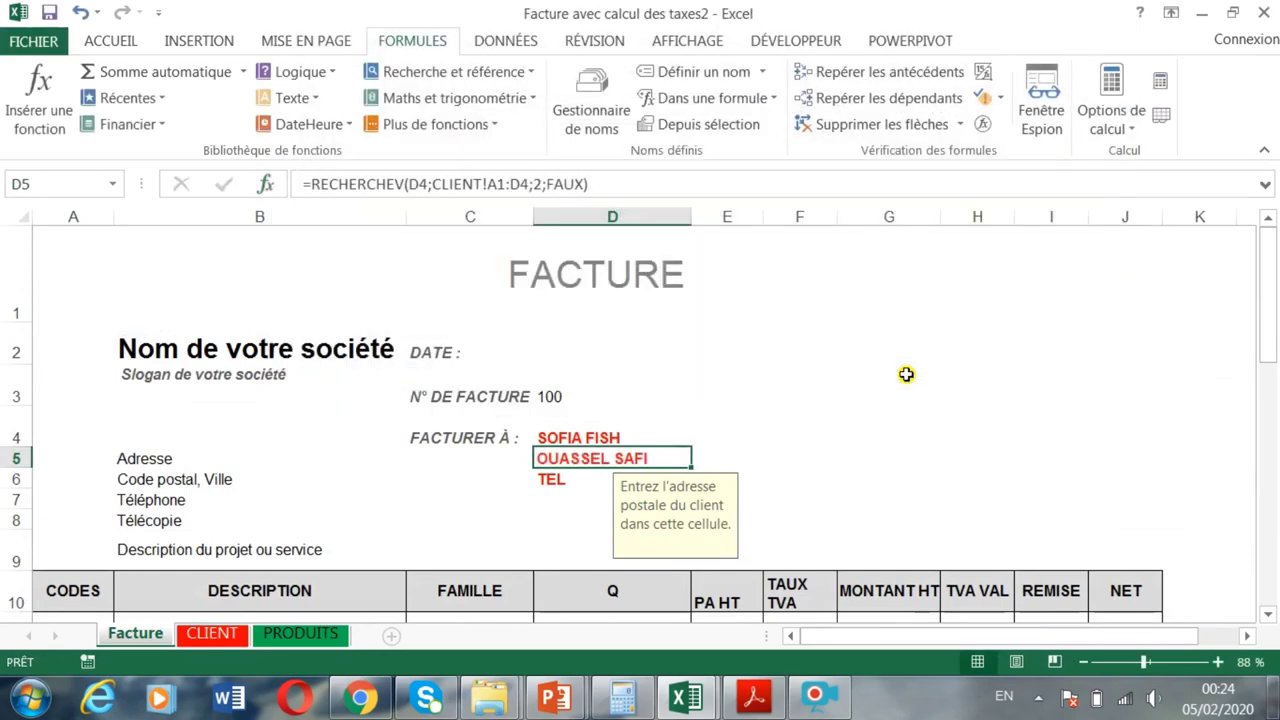
Step: Check the new address formula in D5, then reselect D4
click(635, 430)
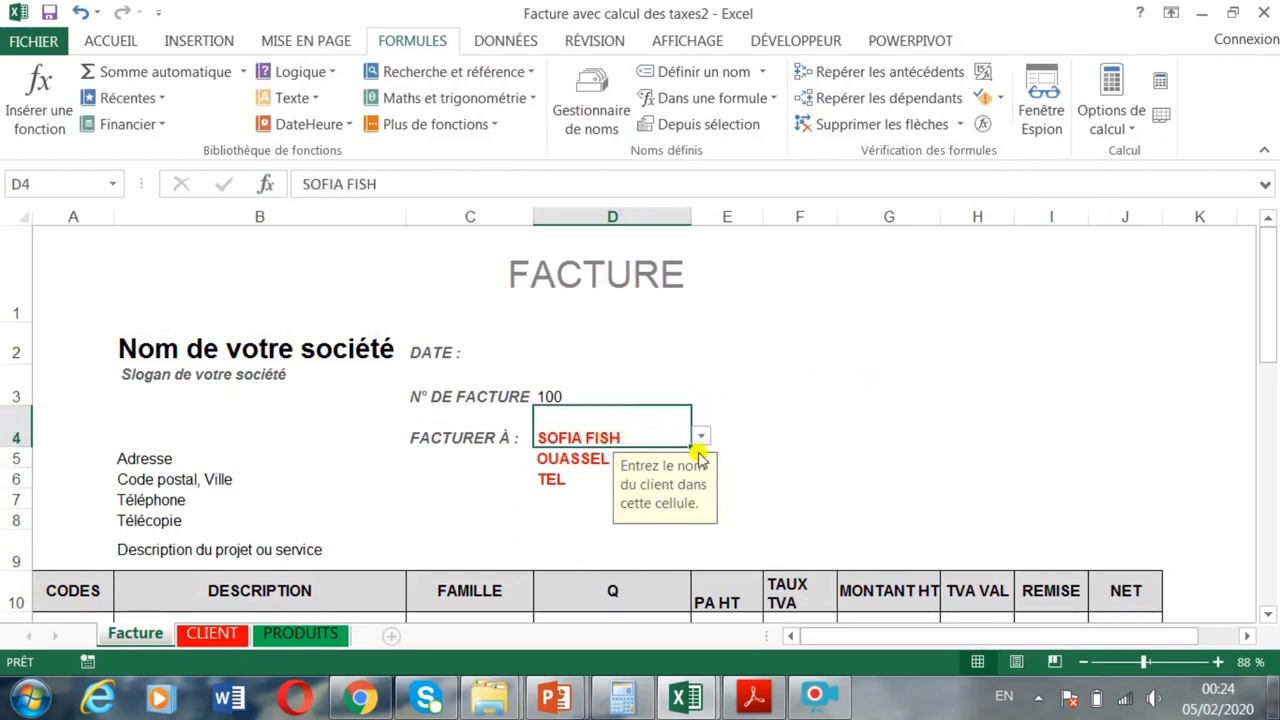
click(580, 466)
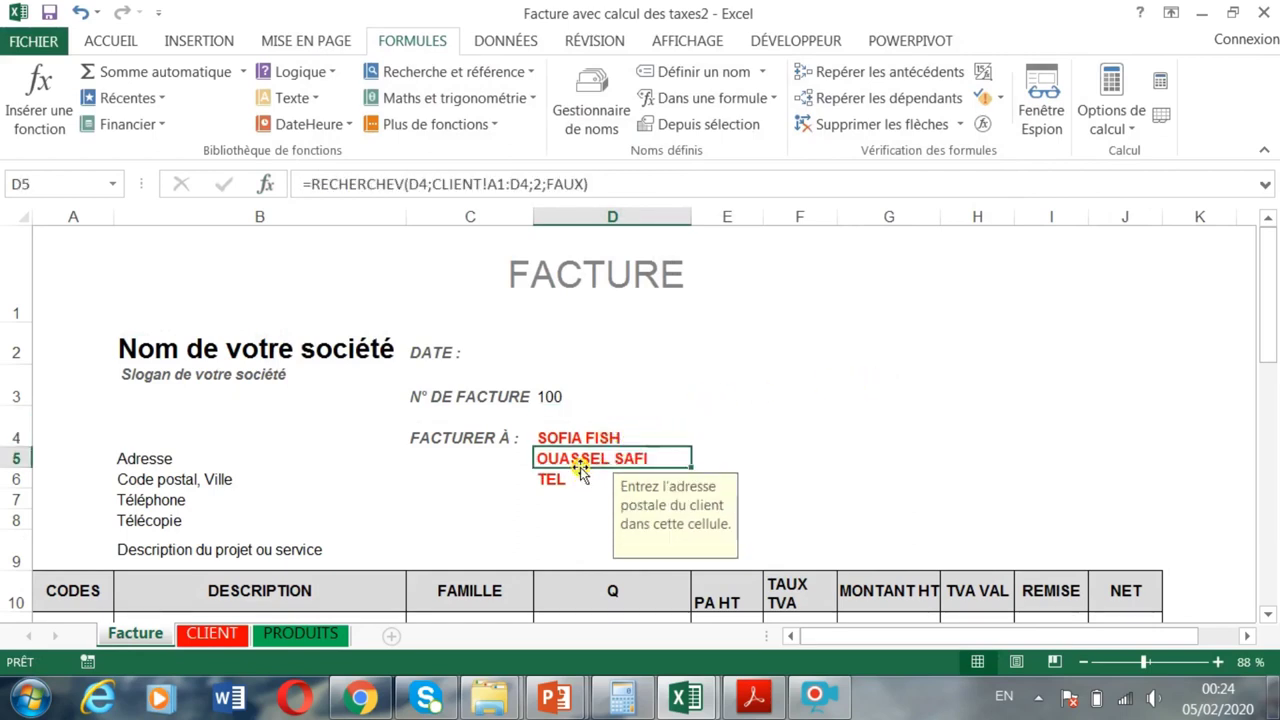
click(608, 438)
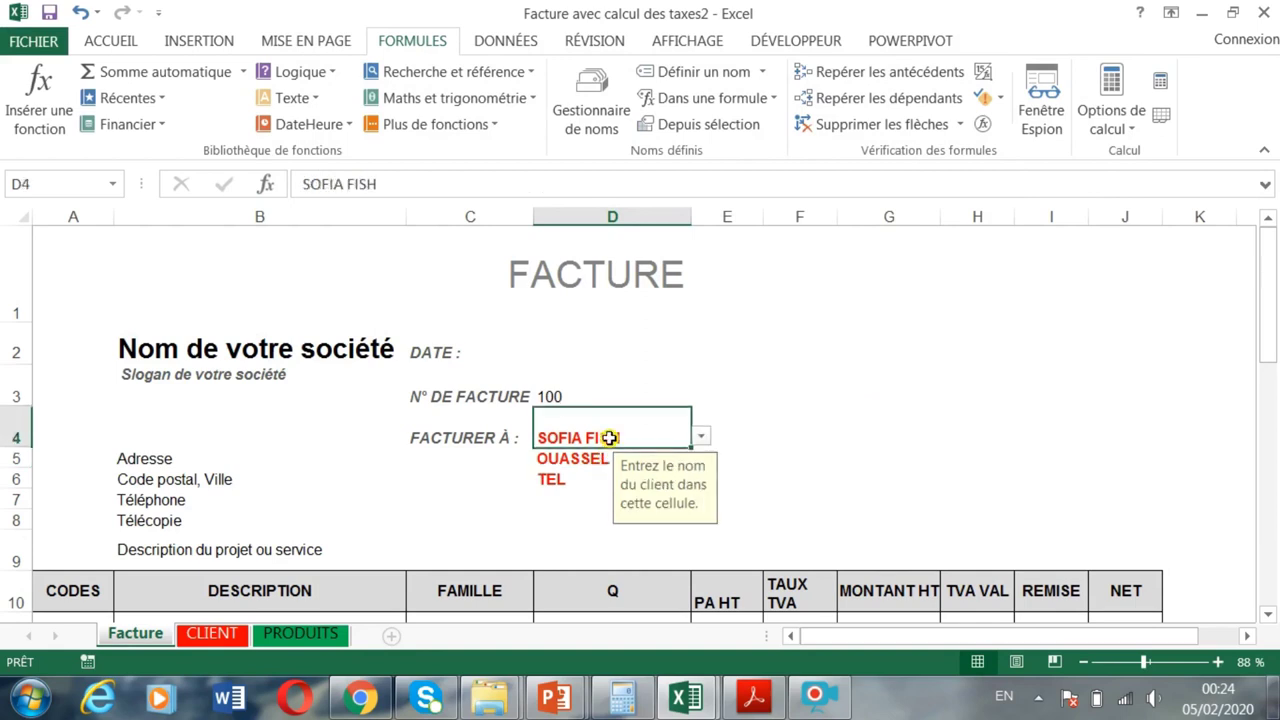
Step: Try IVEX and MOHAMMED STE in D4, then widen column D to show the full address
click(703, 437)
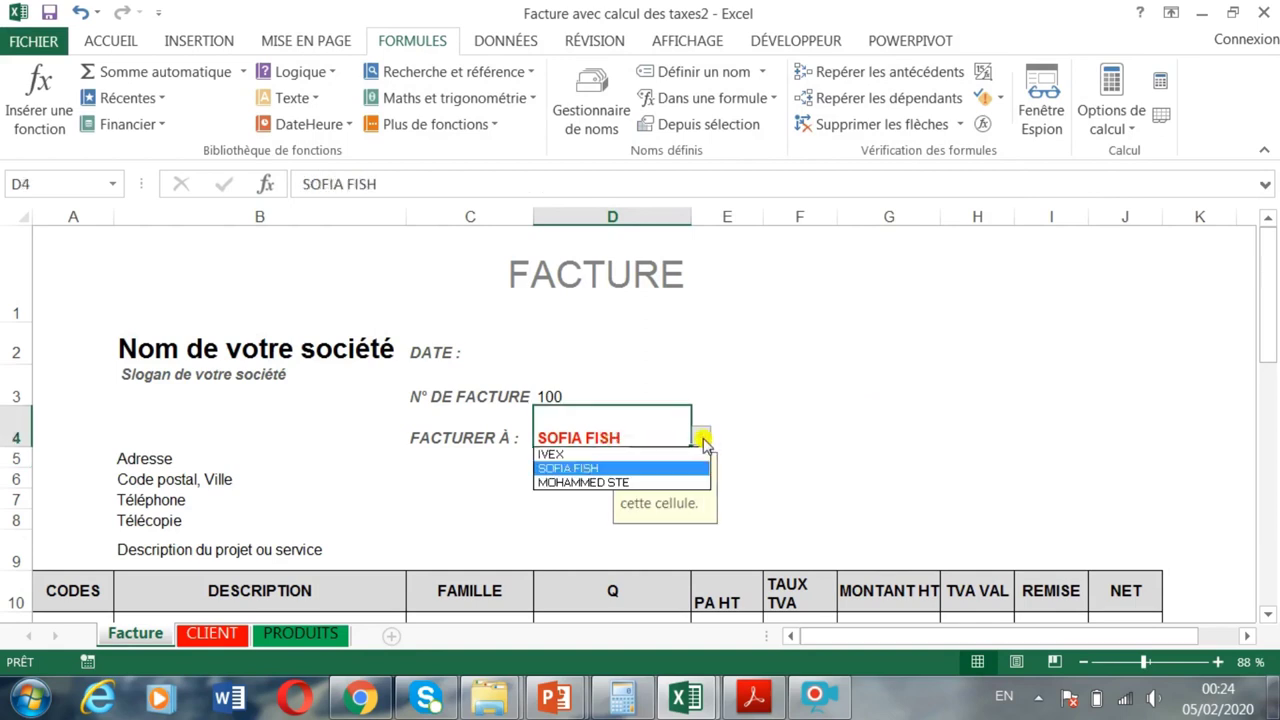
click(632, 452)
click(562, 458)
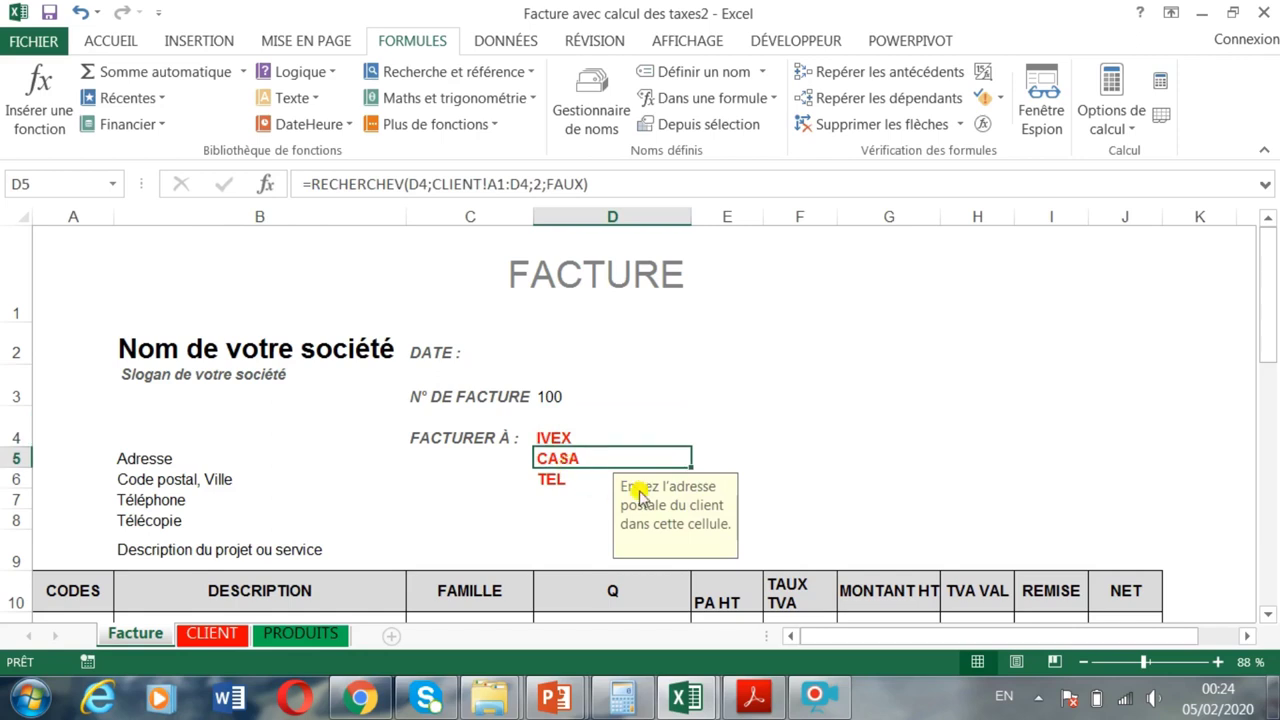
click(623, 432)
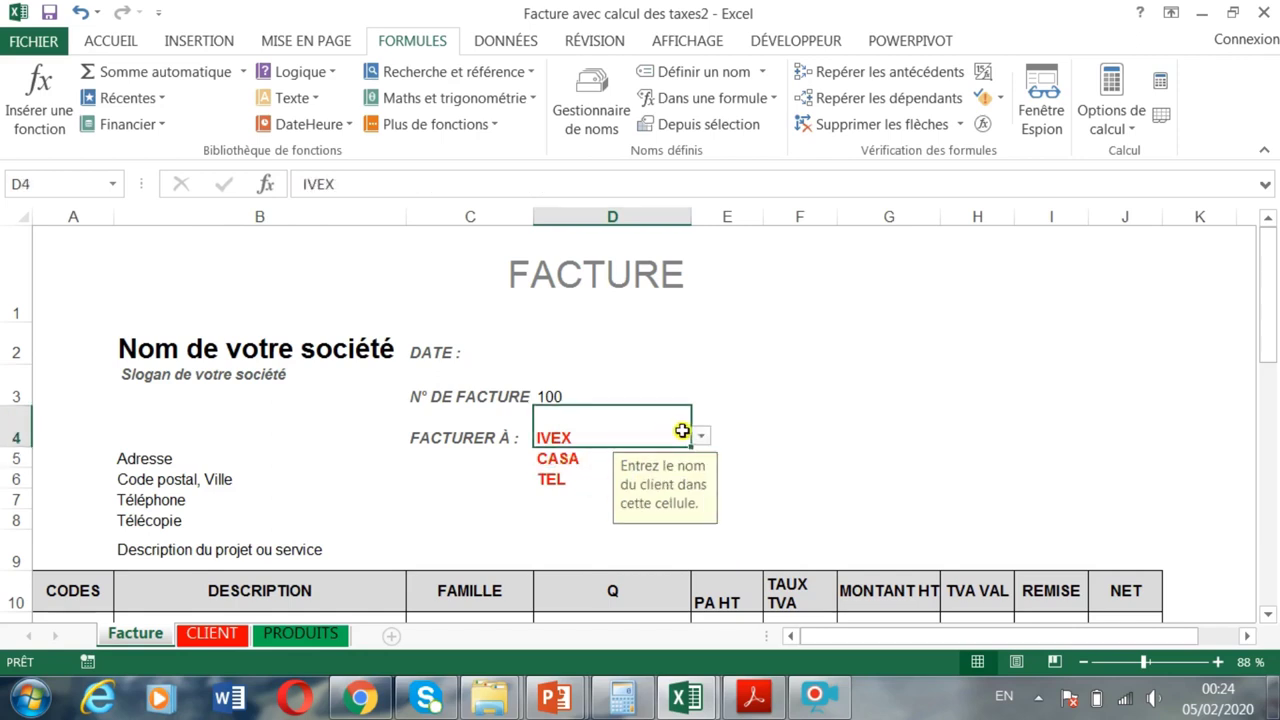
click(705, 435)
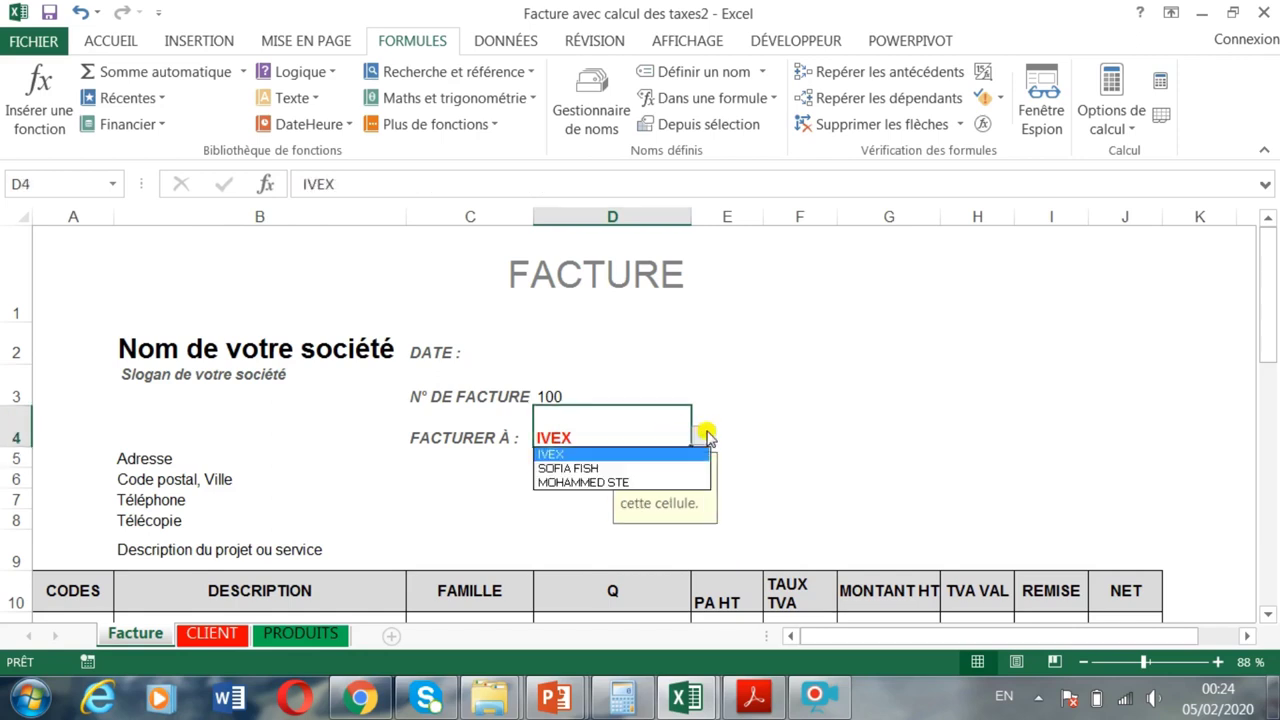
click(612, 483)
click(586, 460)
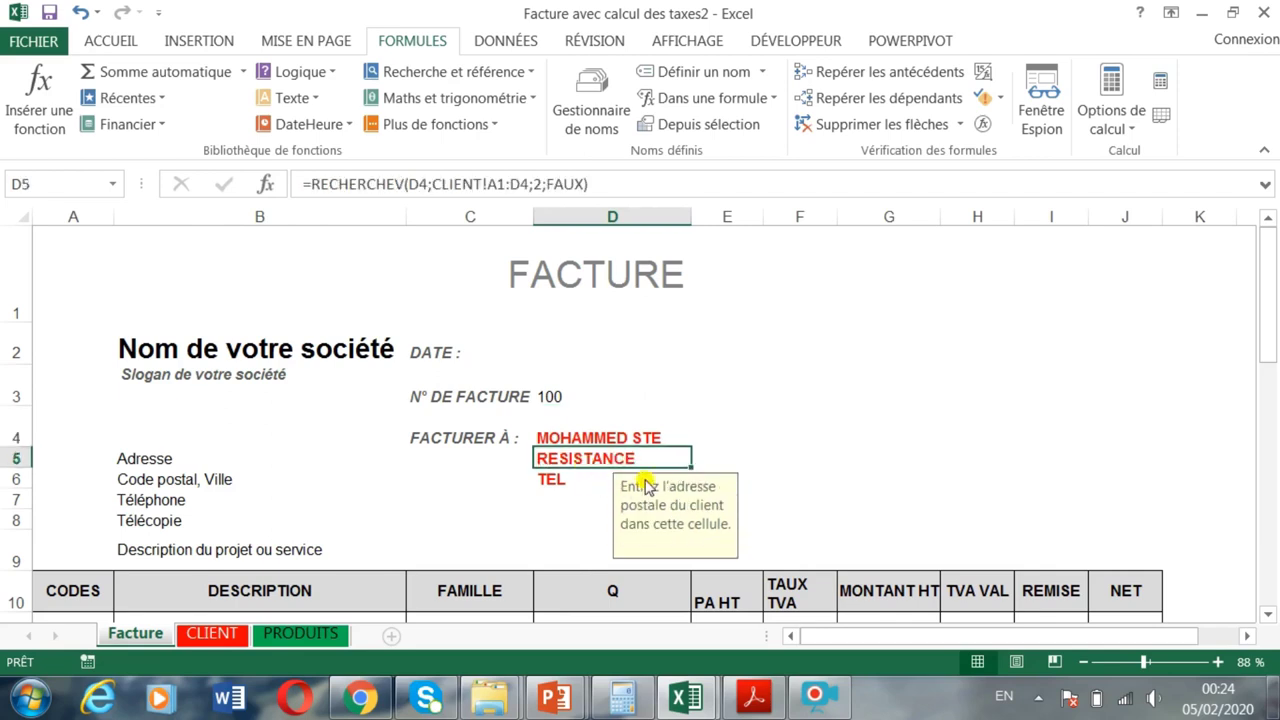
drag(692, 215, 795, 227)
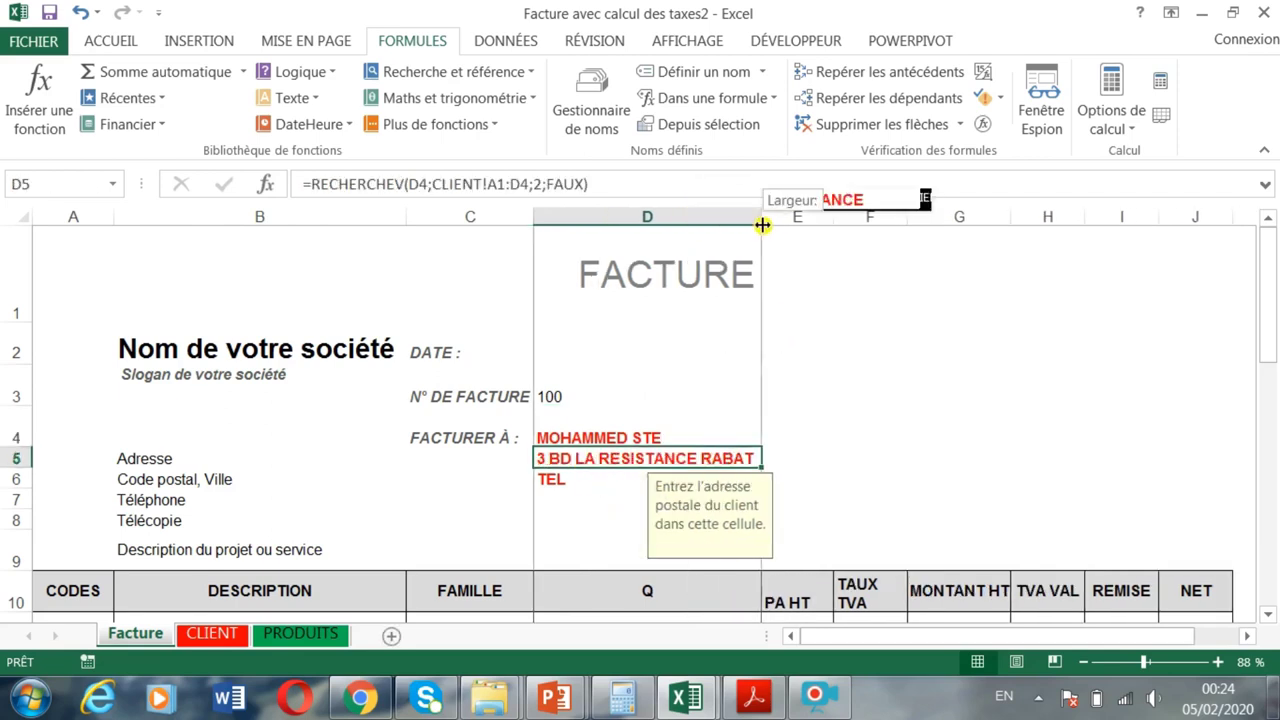
Step: Set D4 back to SOFIA FISH by way of IVEX, and select the TEL cell D6
click(661, 428)
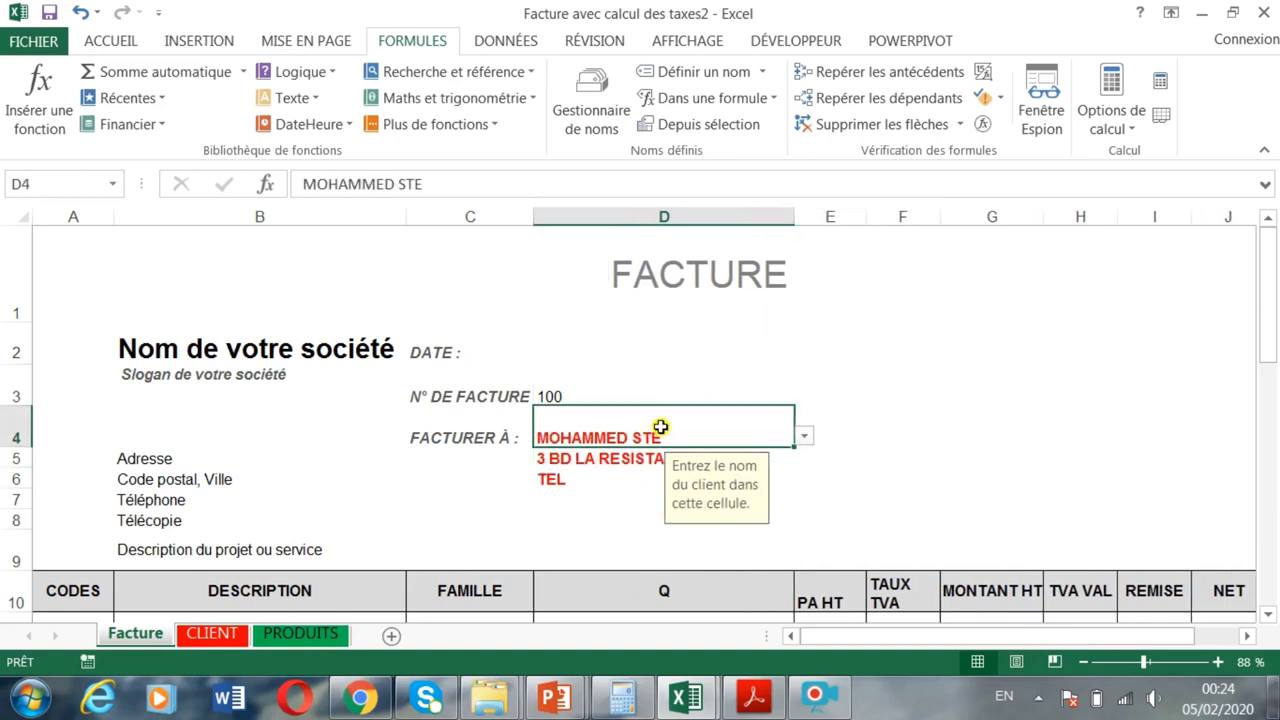
click(804, 436)
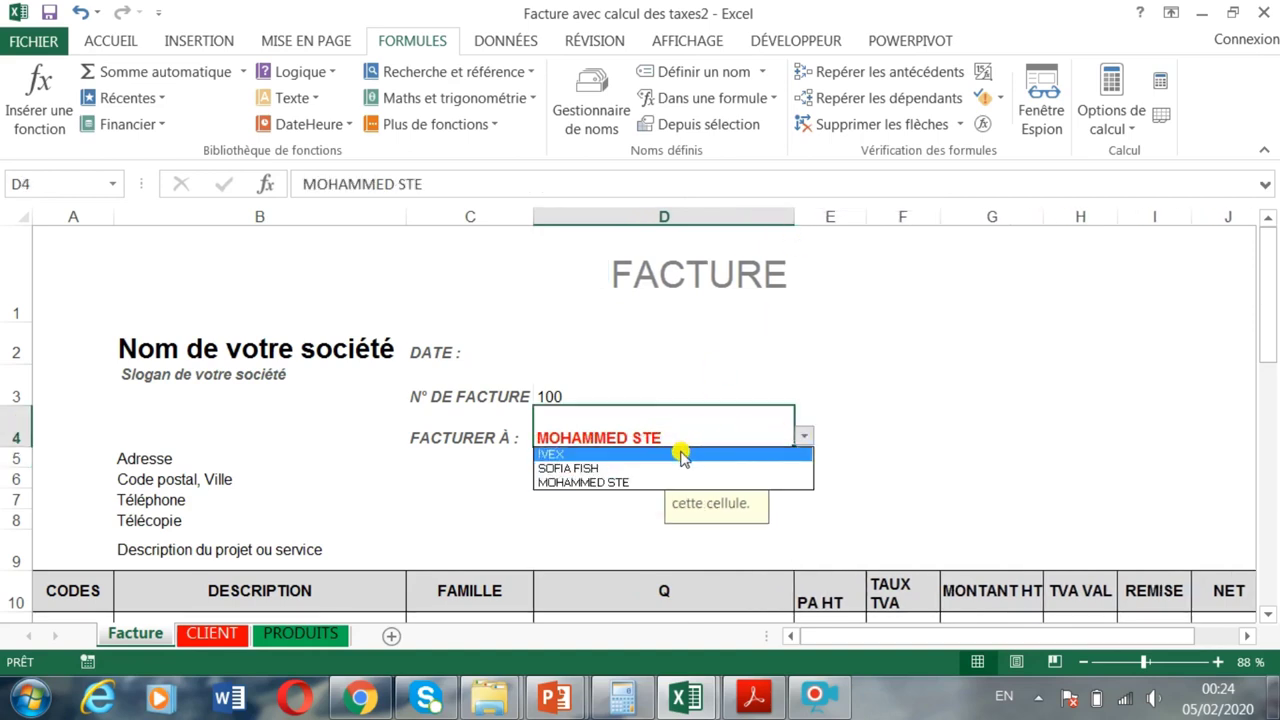
click(680, 451)
click(804, 437)
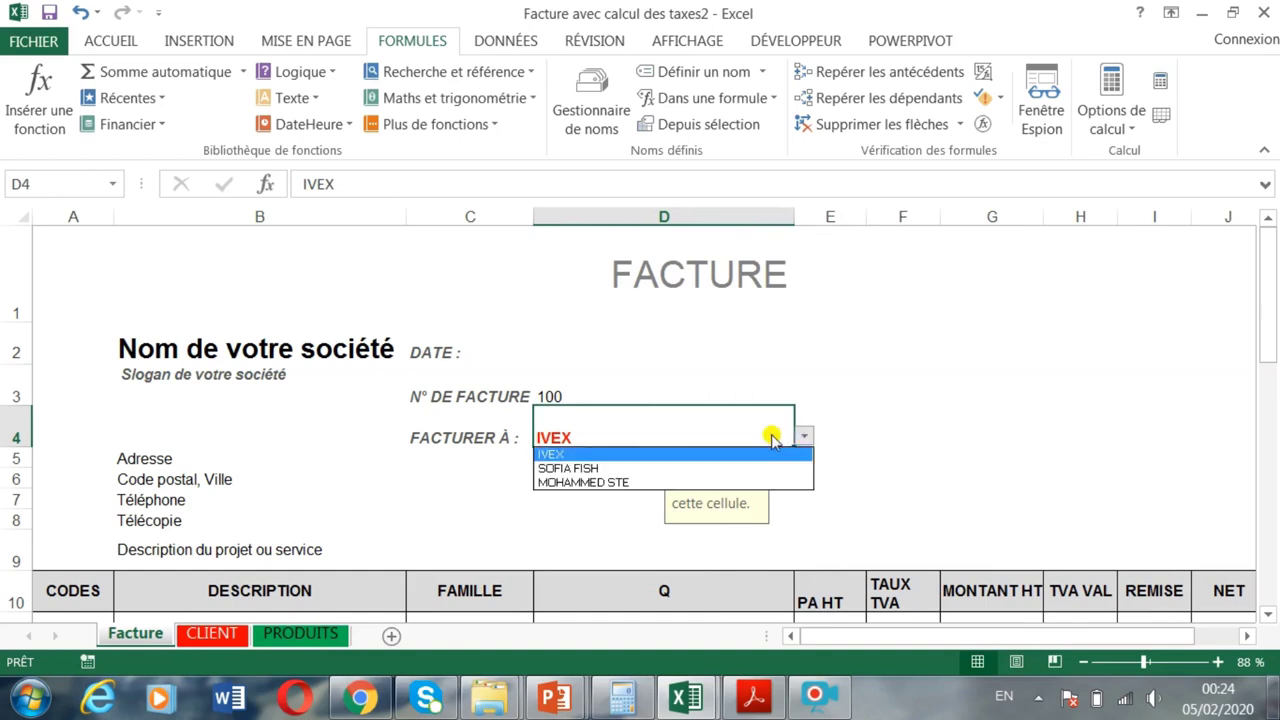
click(627, 467)
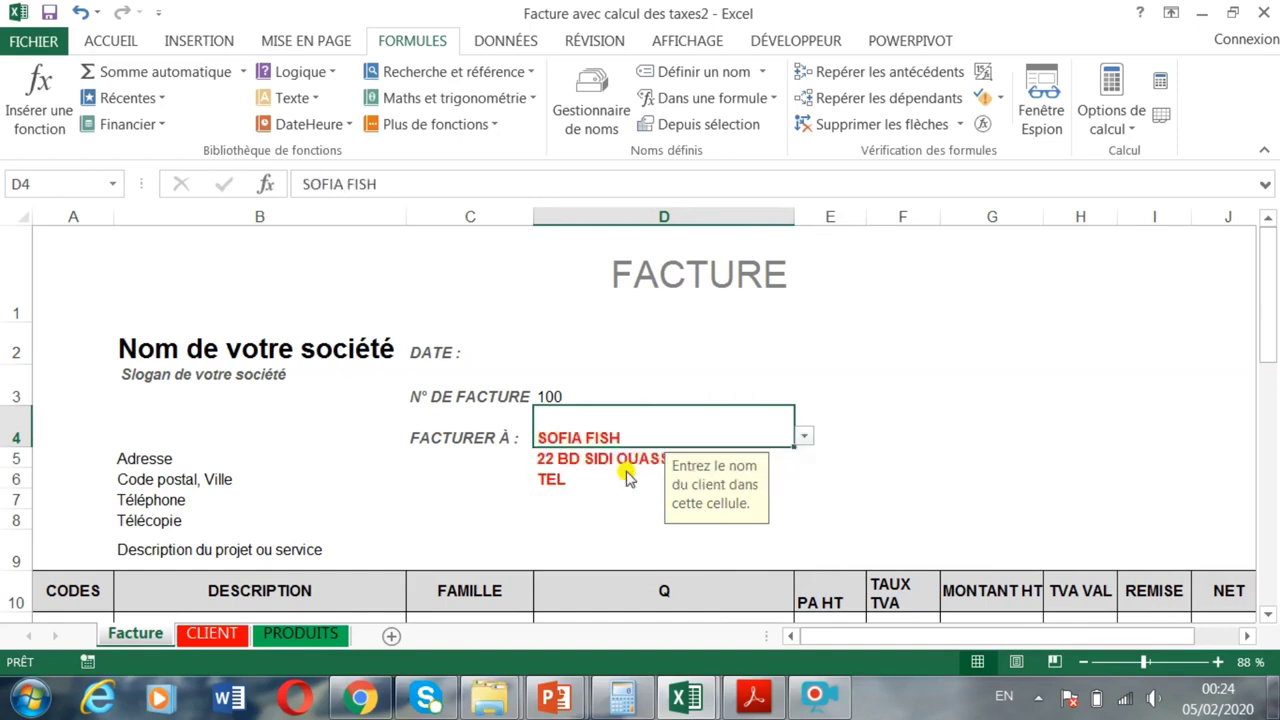
click(810, 477)
click(604, 484)
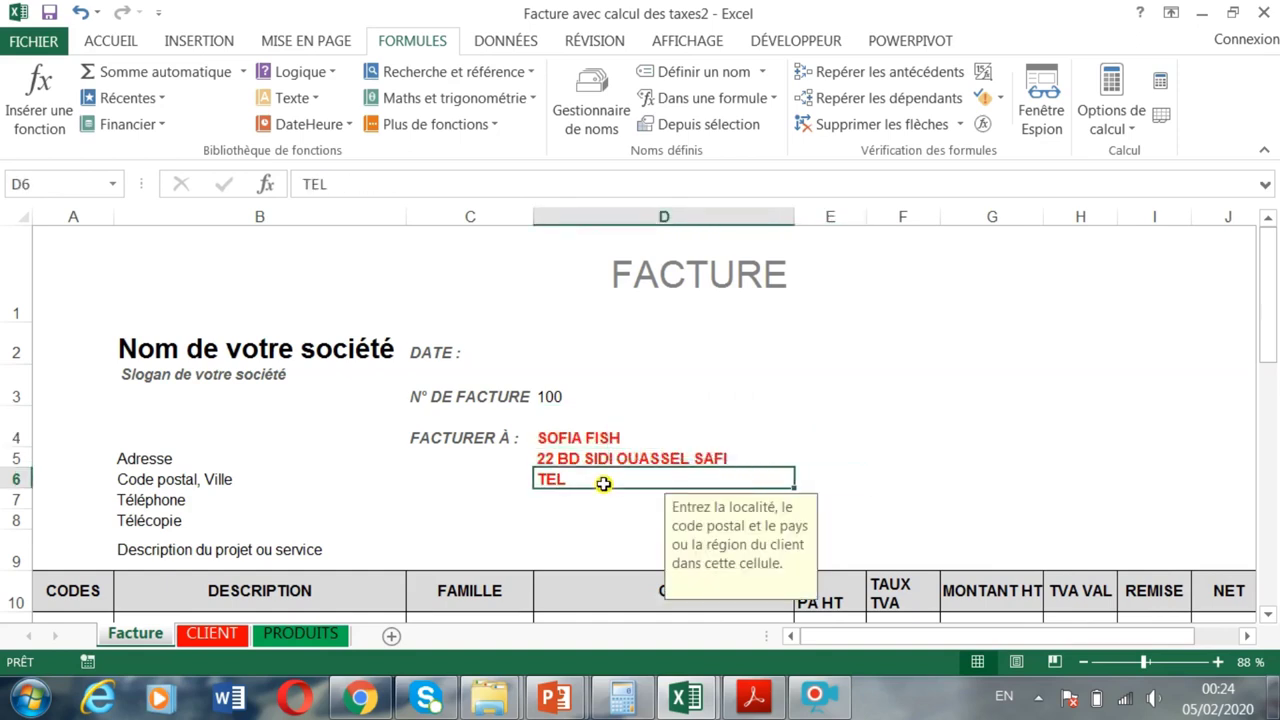
Step: Start a RECHERCHEV function in D6 with D4 as the lookup value
click(40, 110)
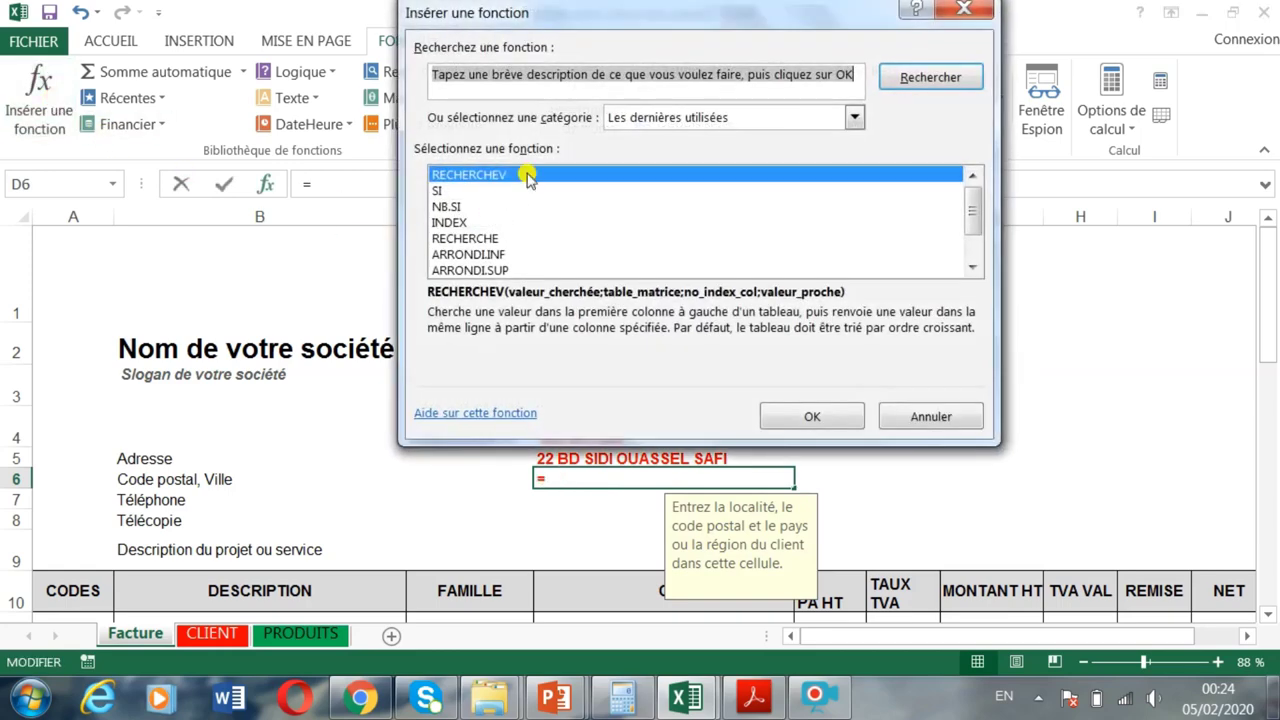
click(800, 418)
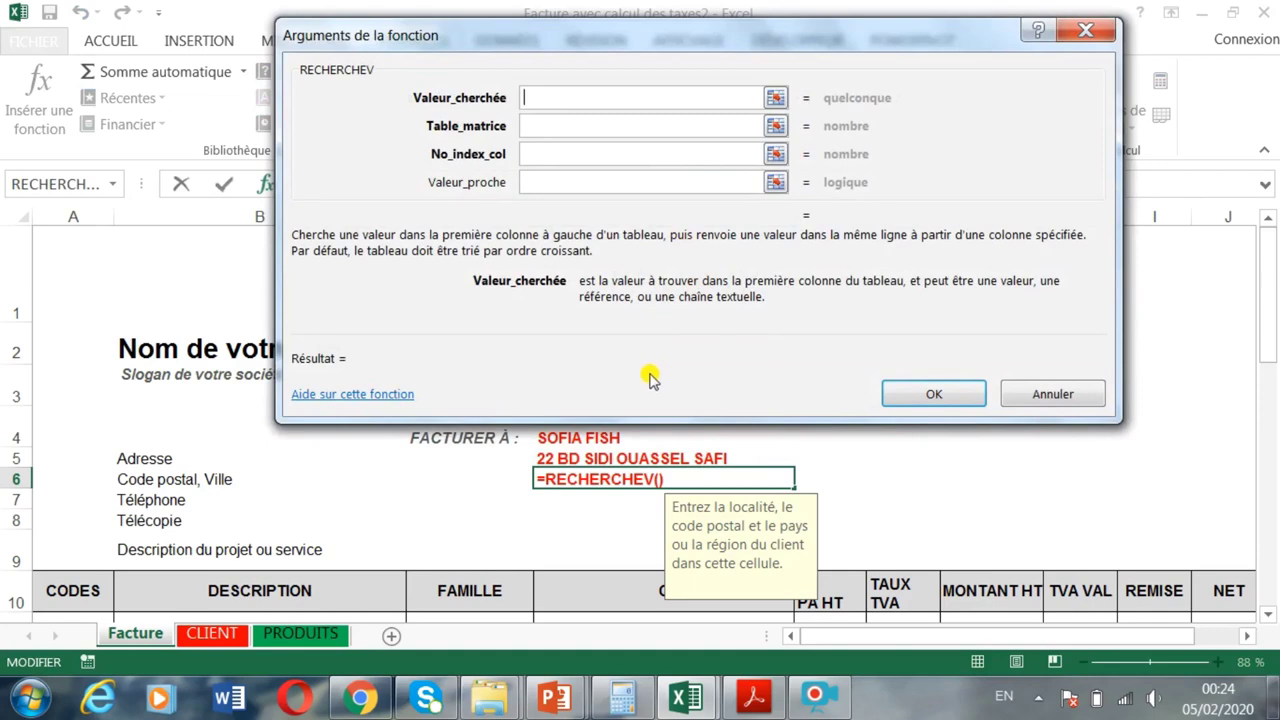
click(592, 438)
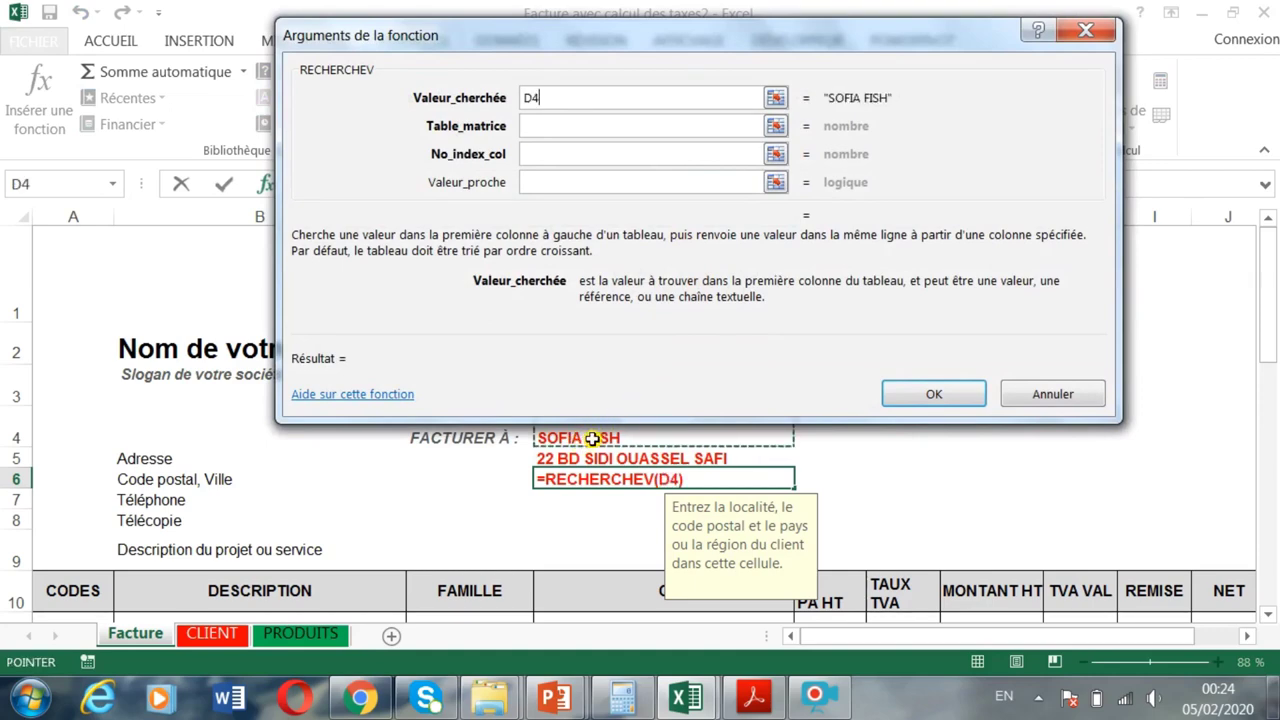
Step: Use table CLIENT!A1:D4, column 3 and FAUX, and confirm the phone lookup
click(629, 126)
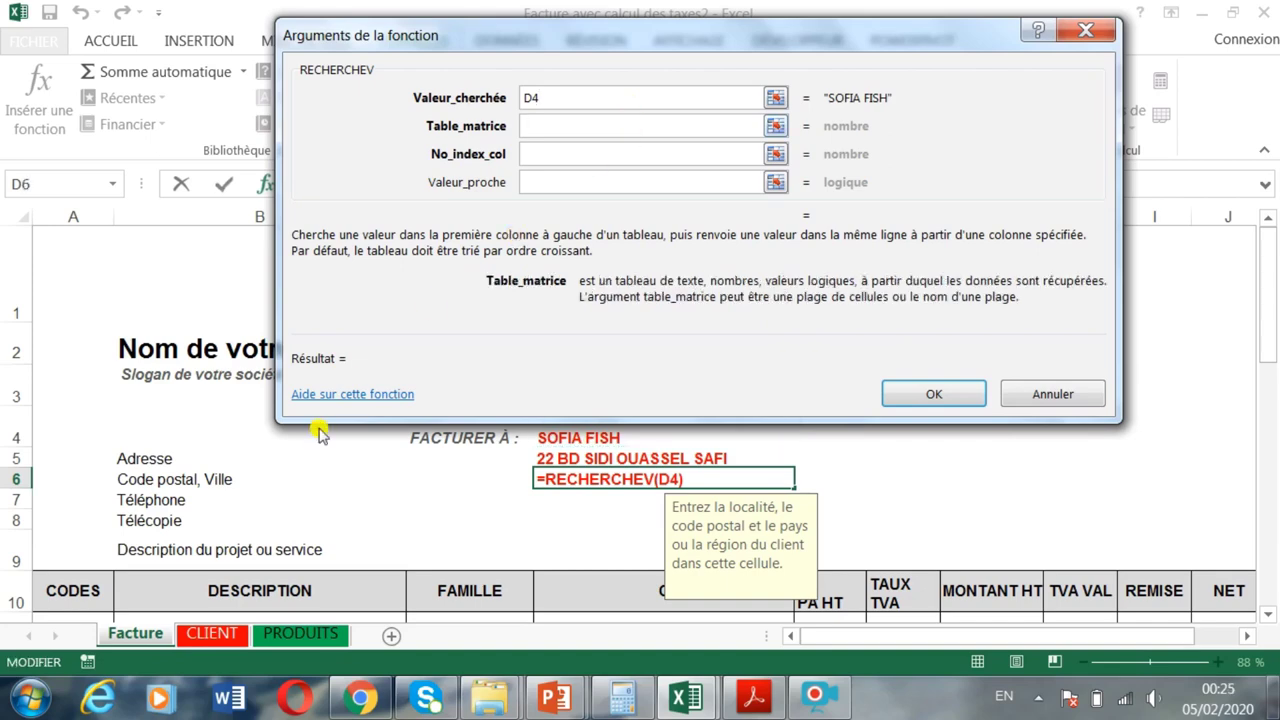
click(213, 620)
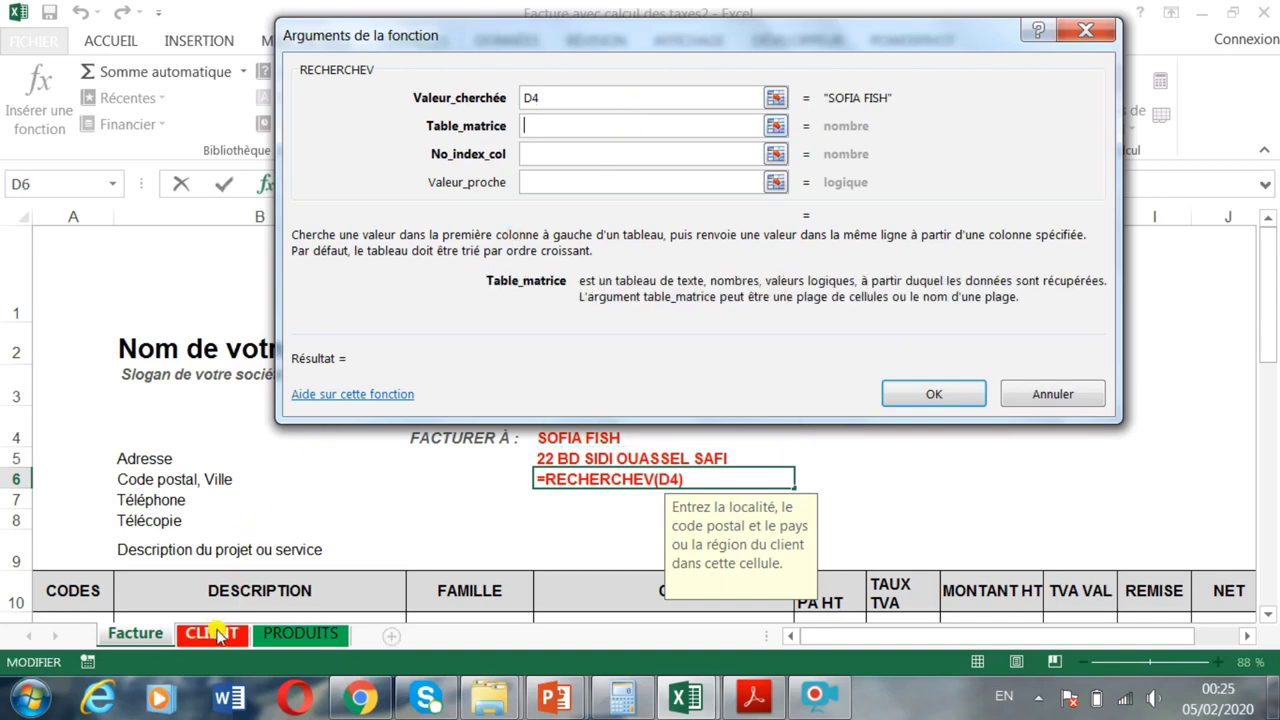
click(216, 634)
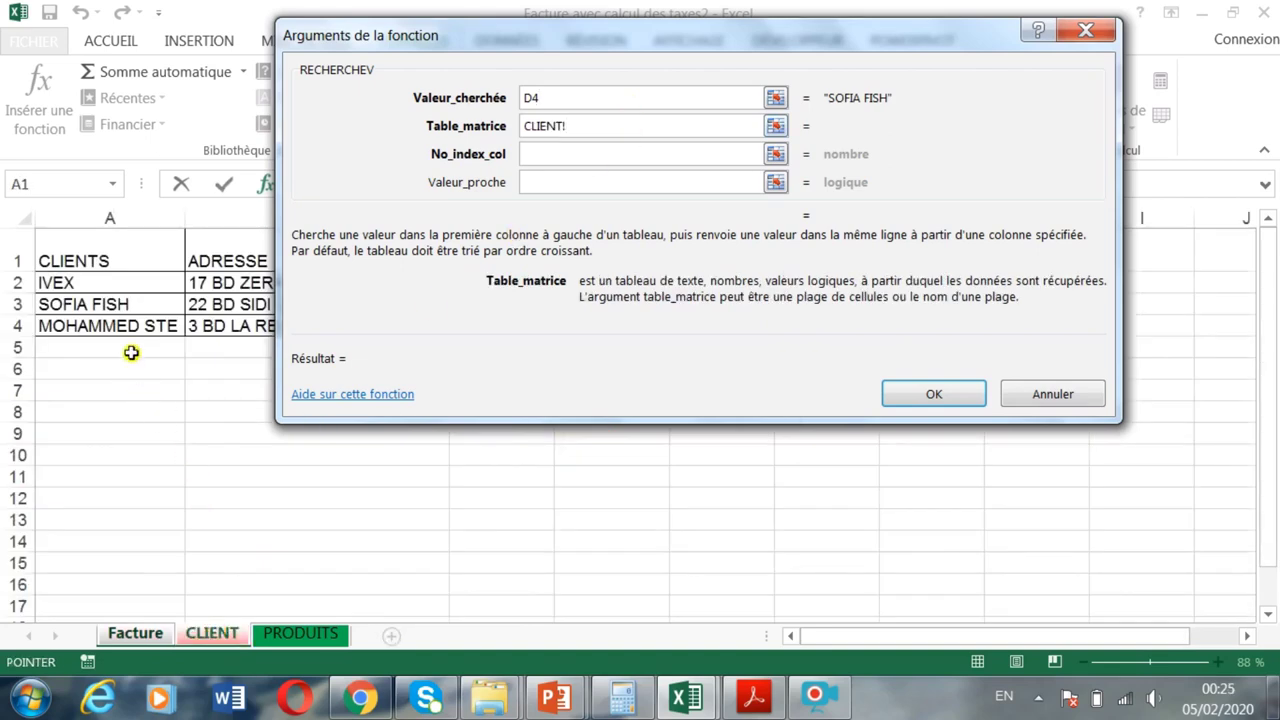
drag(108, 261, 598, 332)
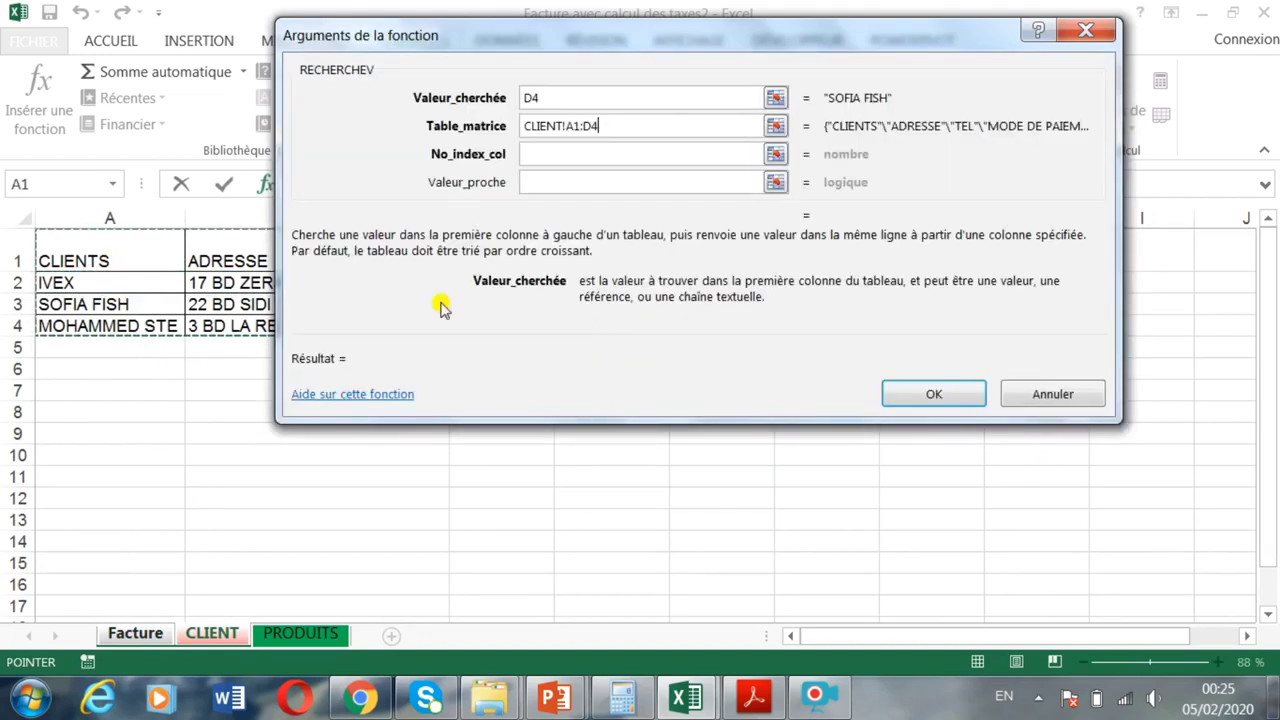
drag(452, 38, 421, 353)
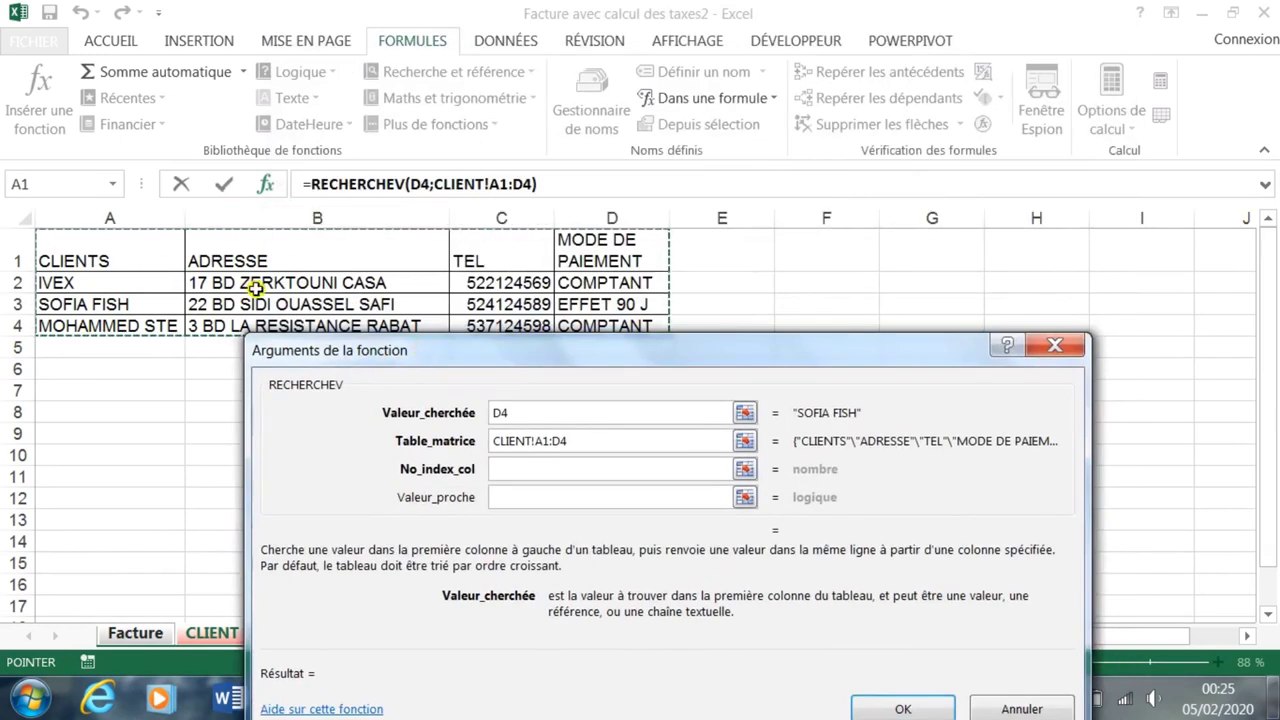
click(513, 470)
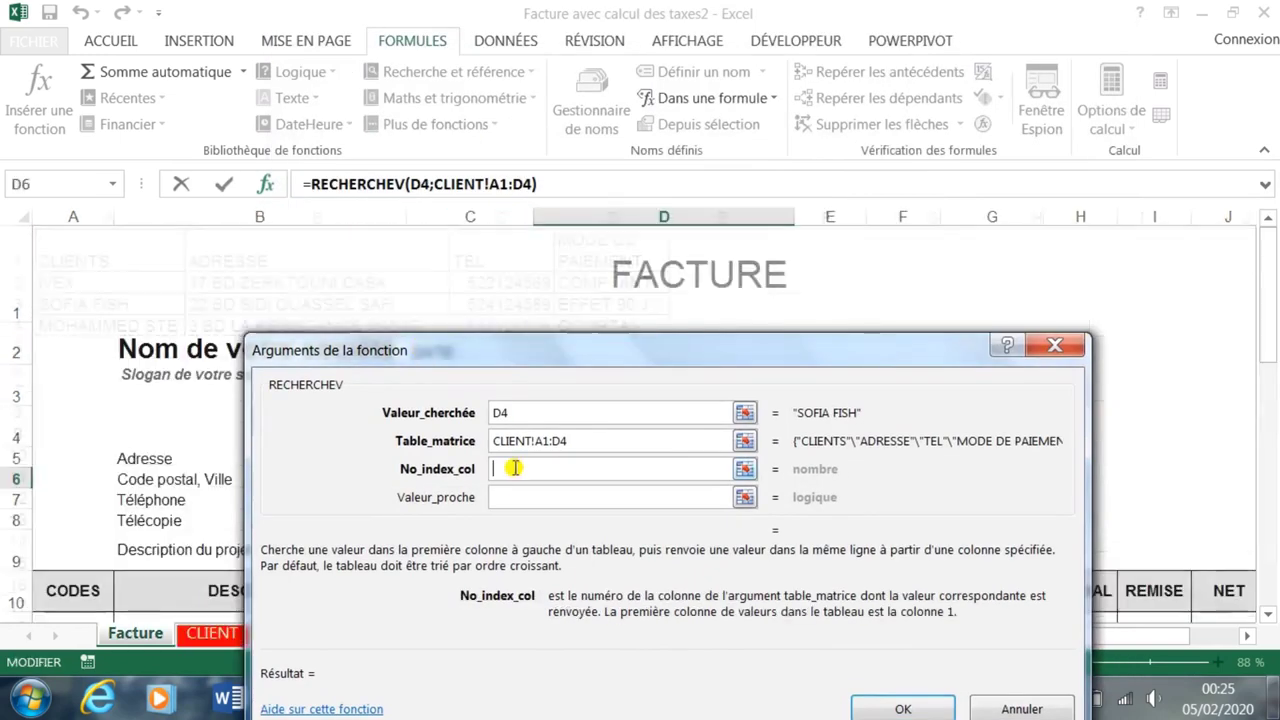
text(3)
click(521, 497)
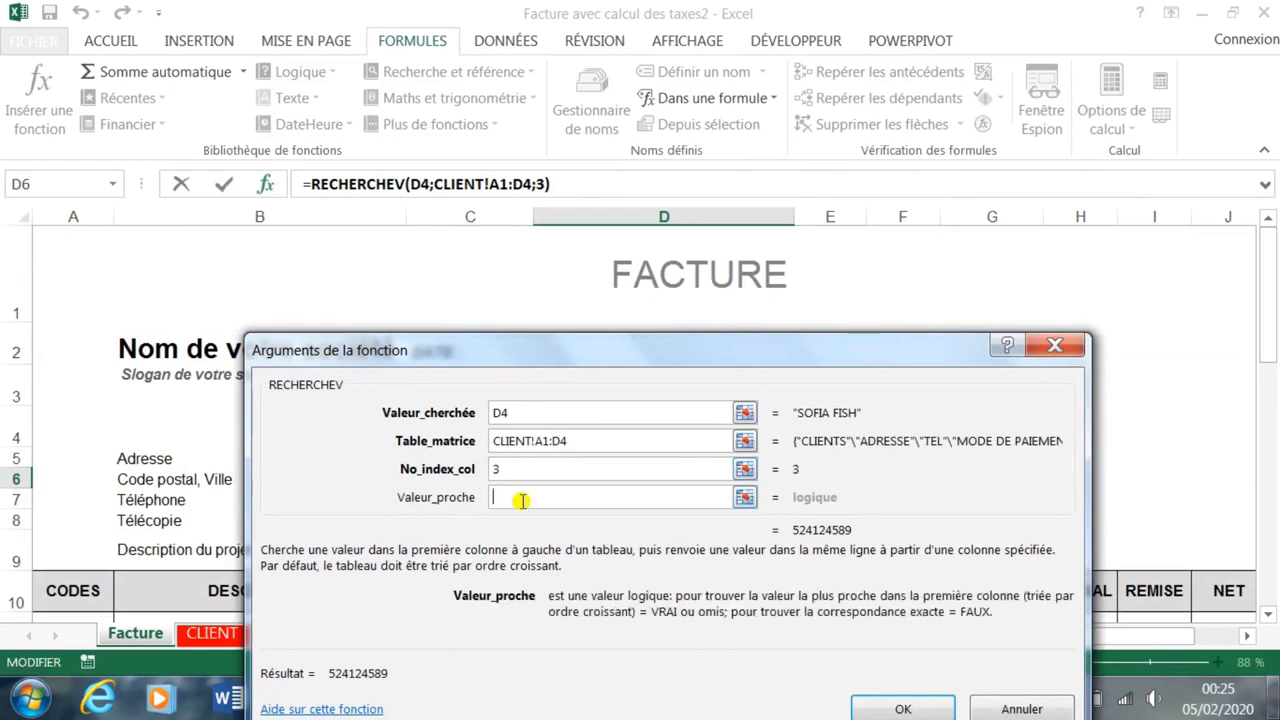
text(FAUX)
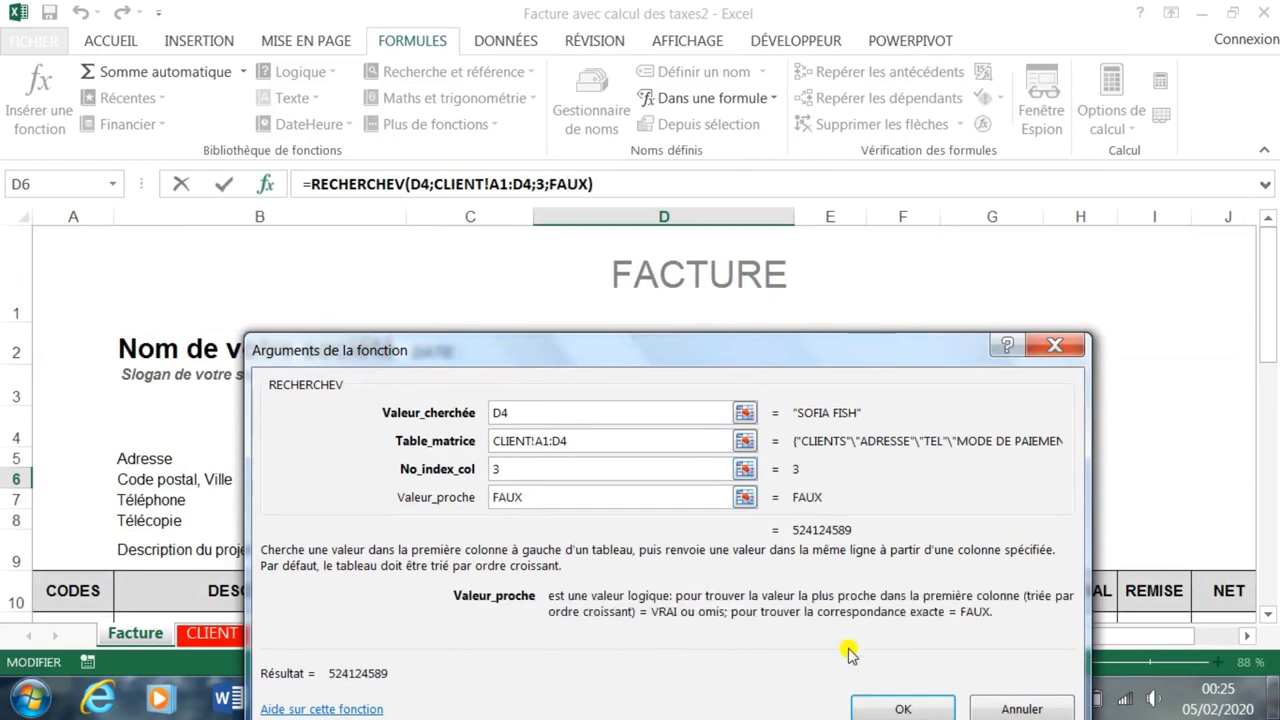
click(877, 706)
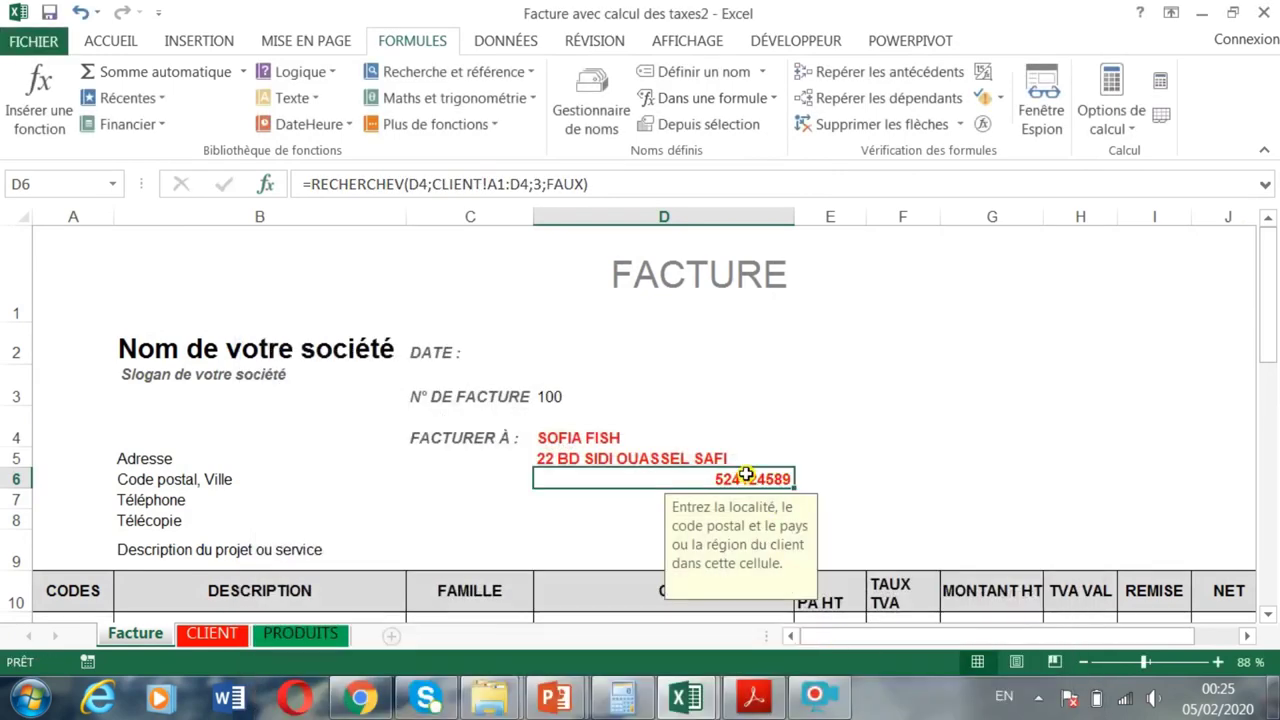
Step: Left-align the phone number in D6 and choose IVEX as the client in D4
click(110, 40)
click(341, 115)
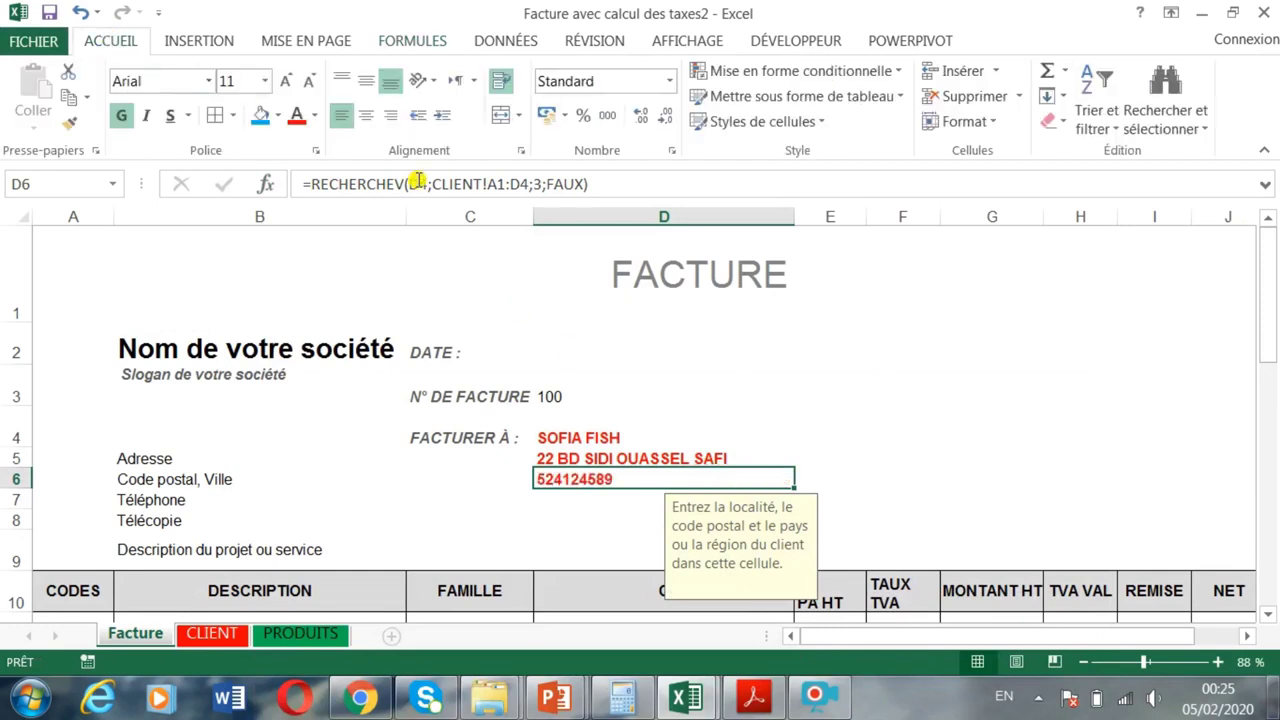
click(638, 440)
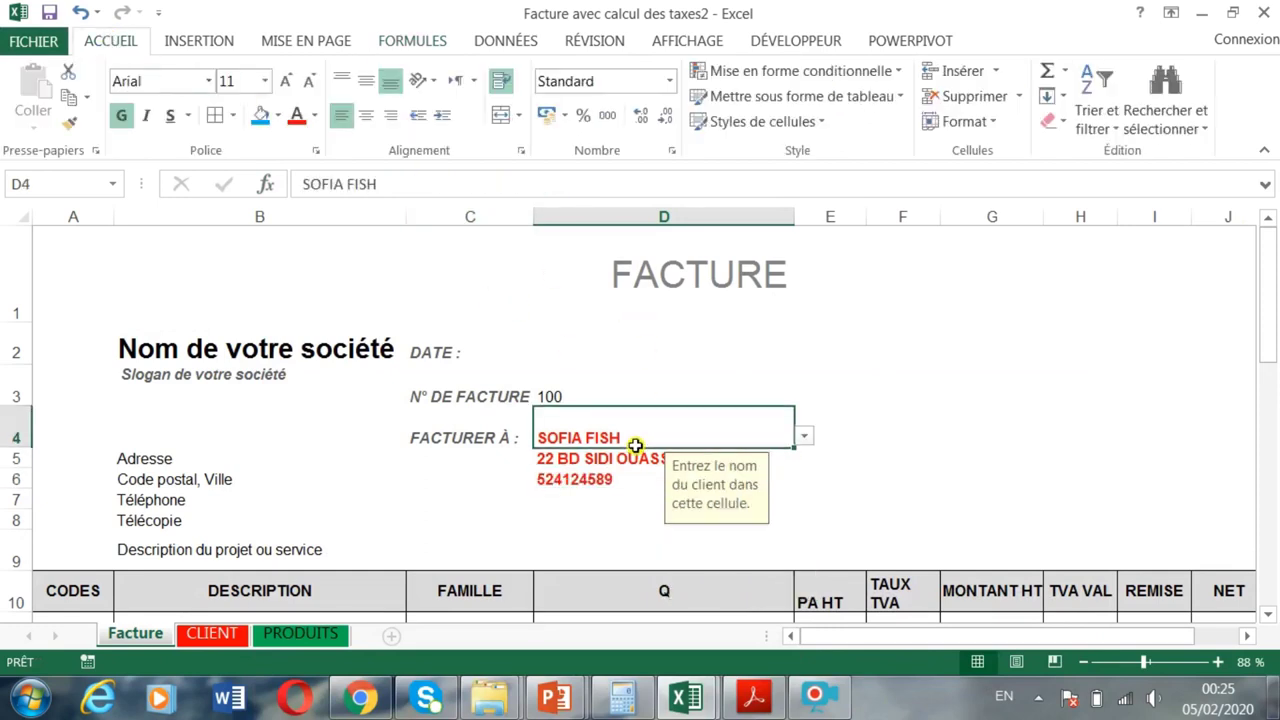
click(804, 440)
click(645, 454)
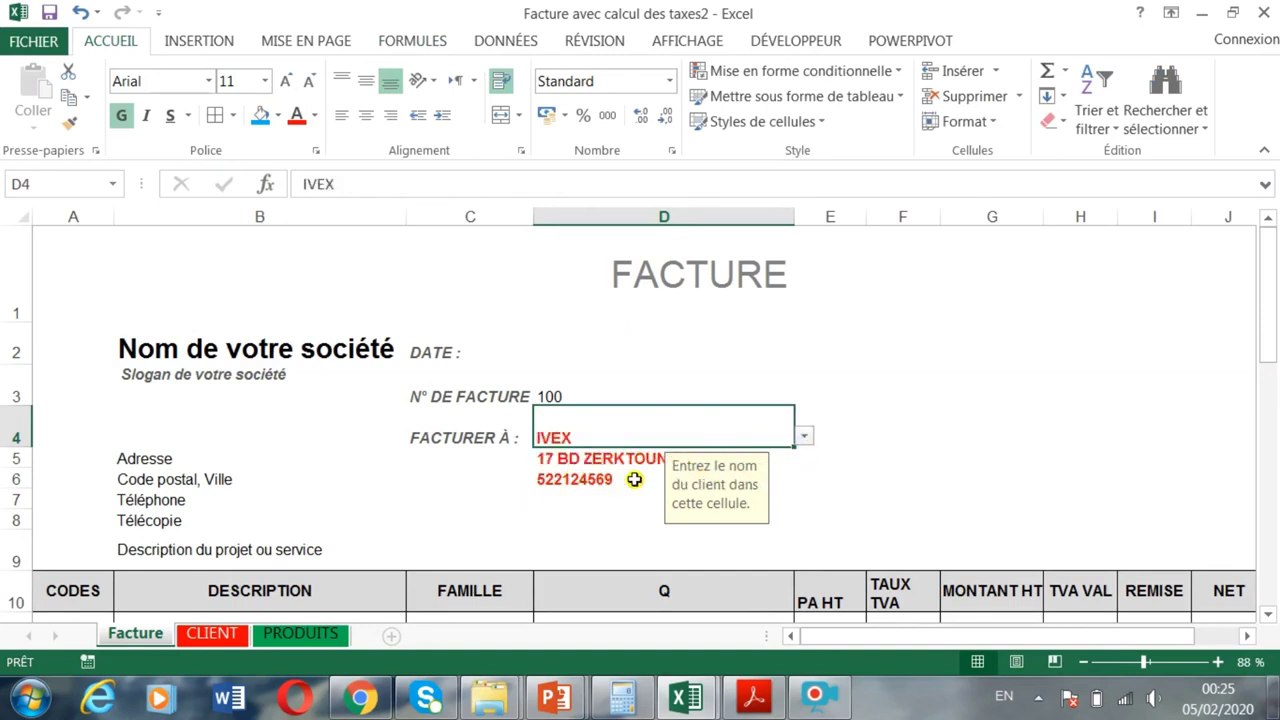
Step: Try the third client in D4 twice, ending with IVEX selected again
click(806, 440)
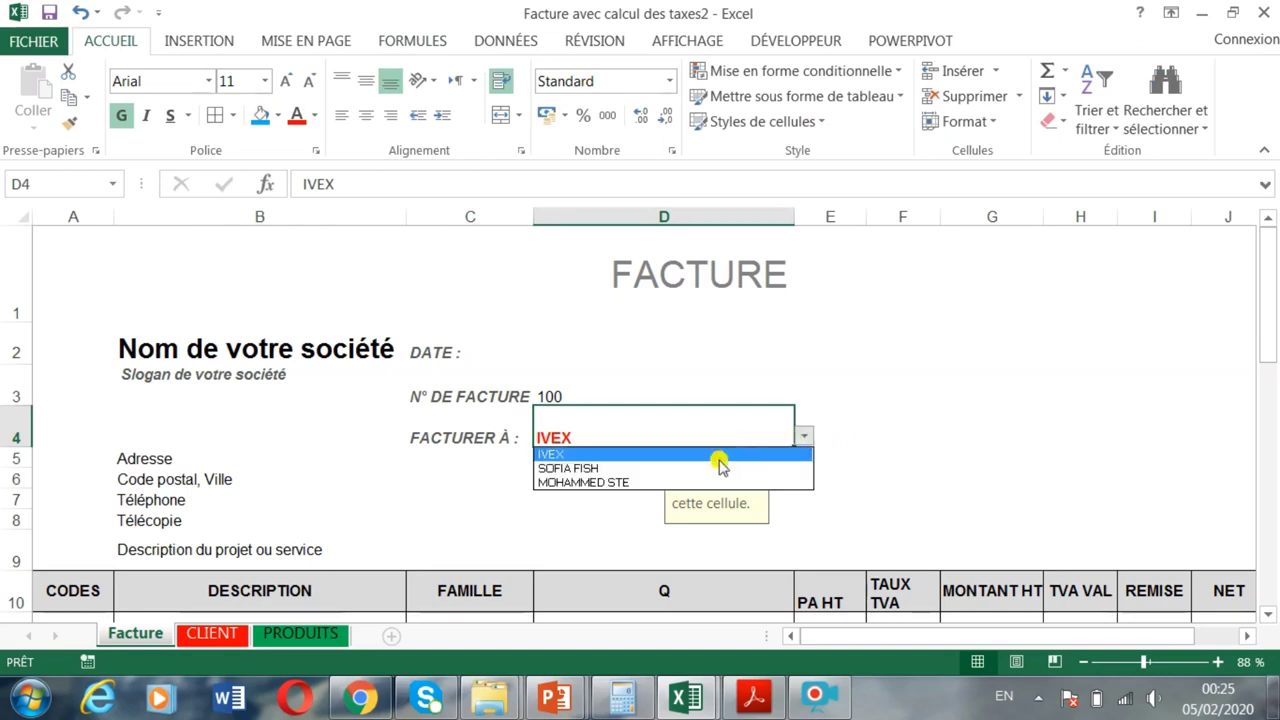
click(676, 481)
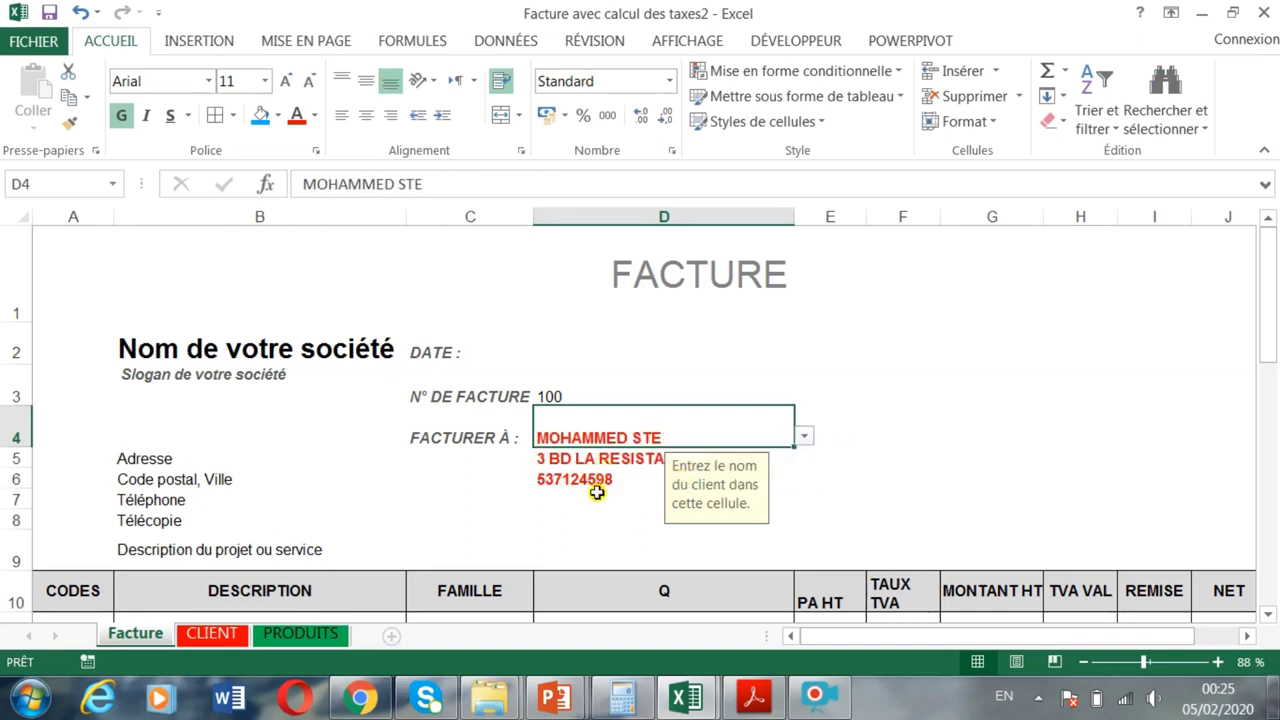
click(892, 458)
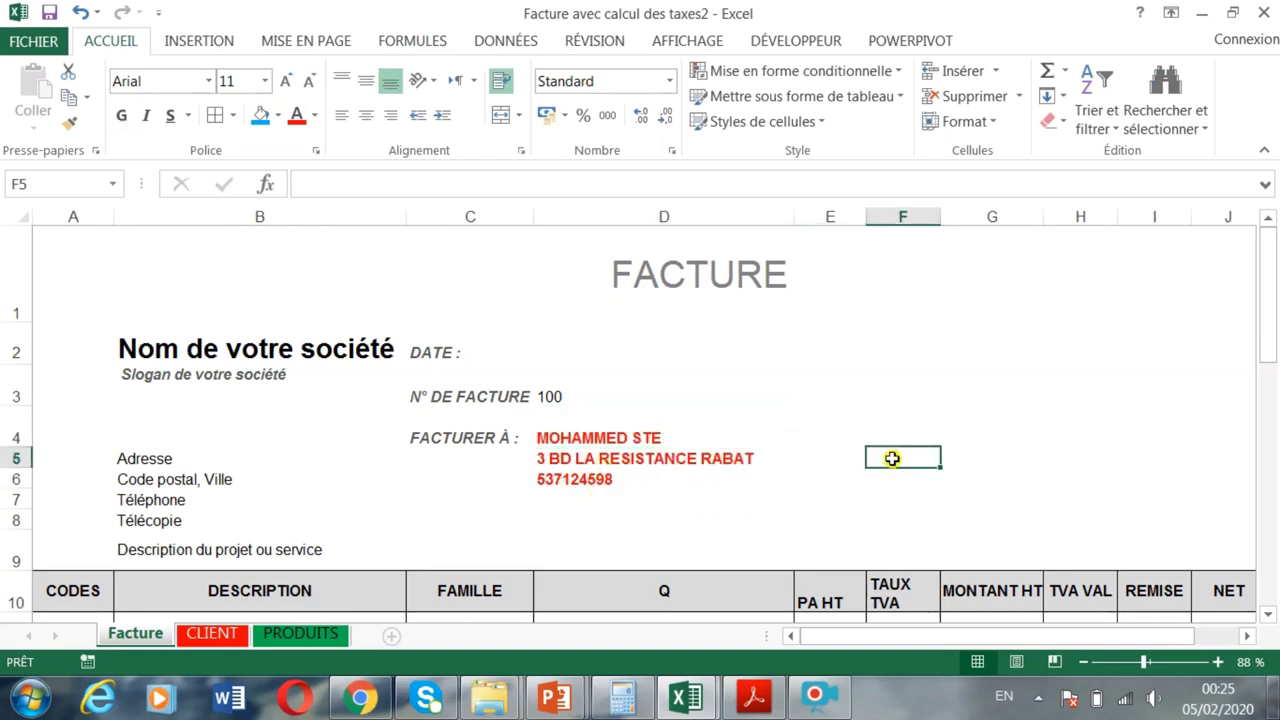
drag(1266, 320, 1266, 336)
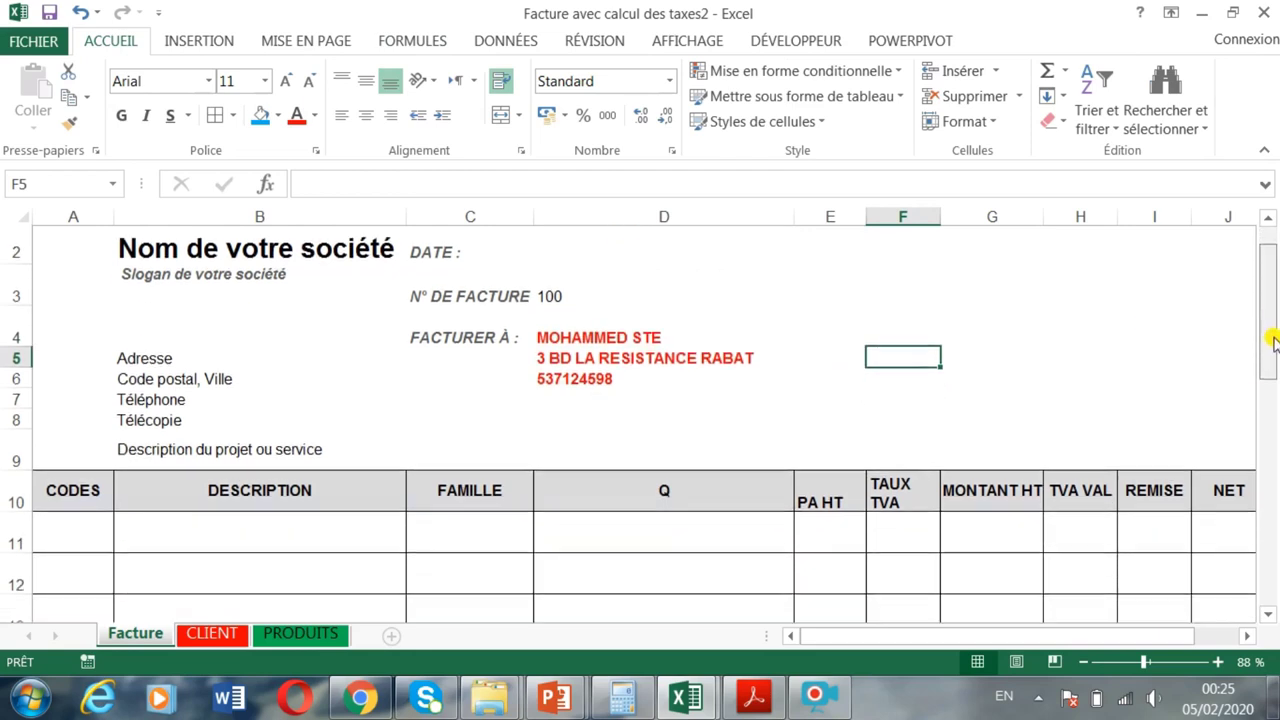
click(645, 343)
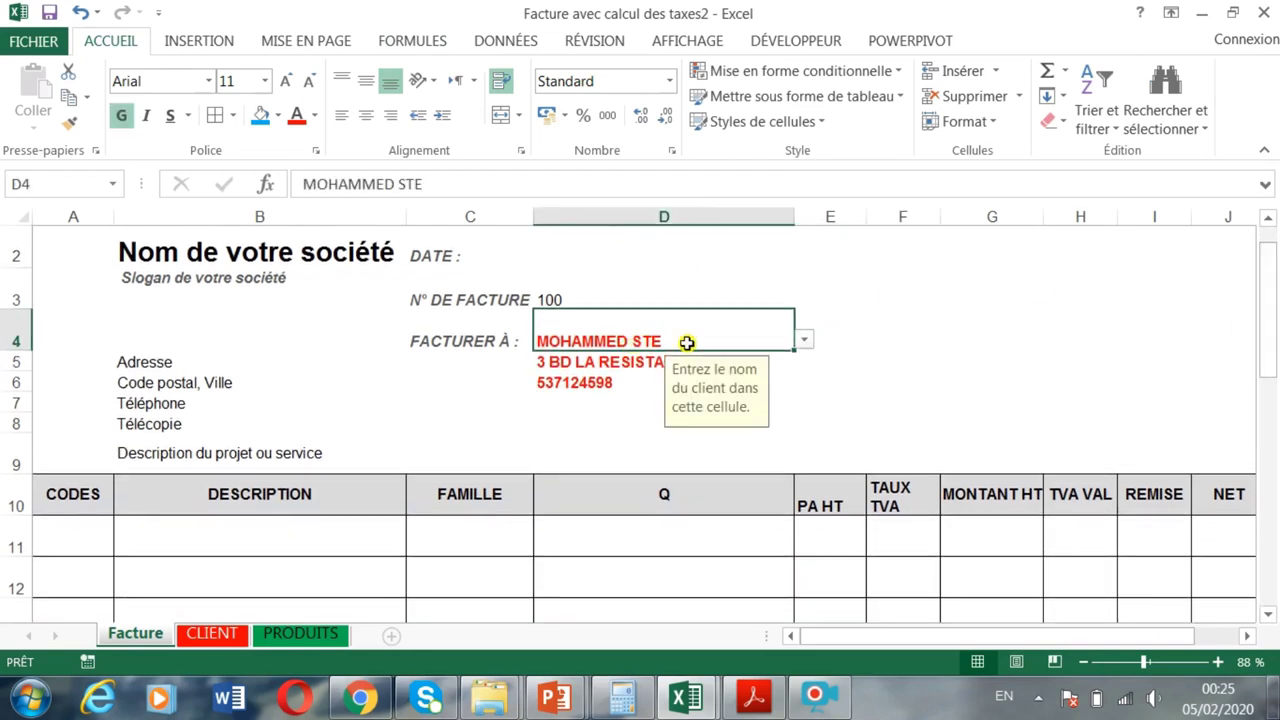
click(805, 341)
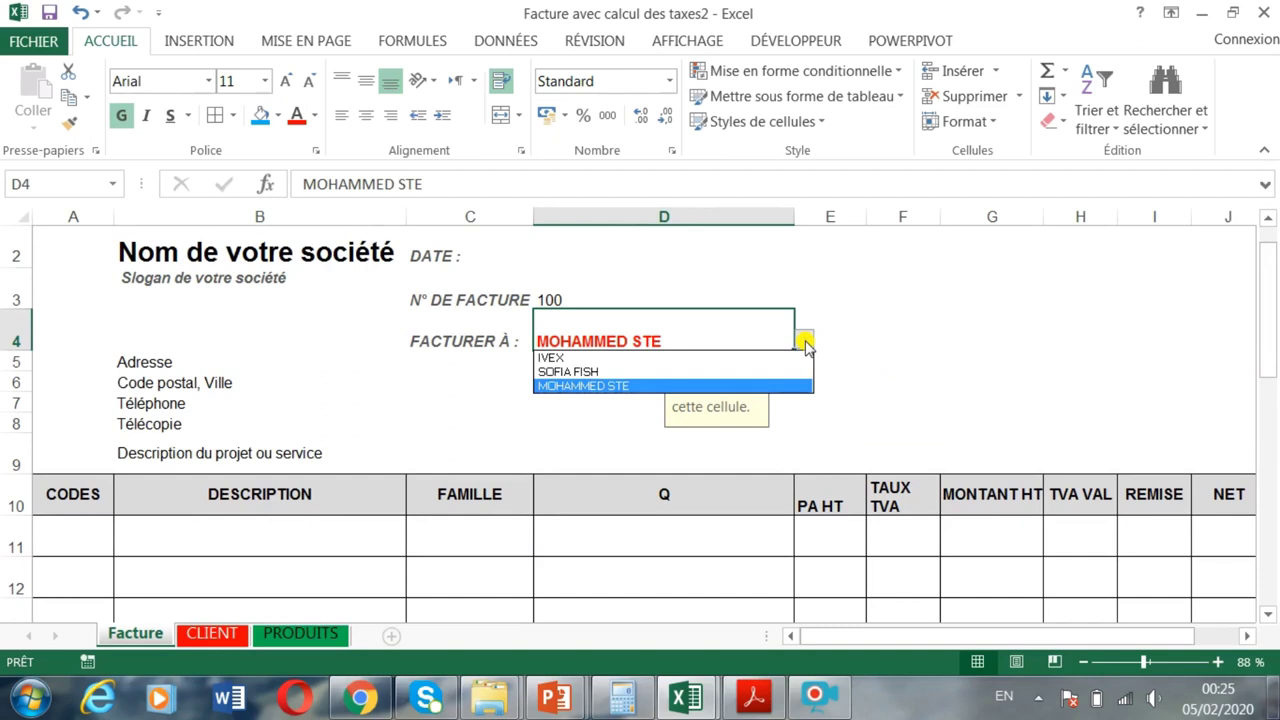
click(588, 386)
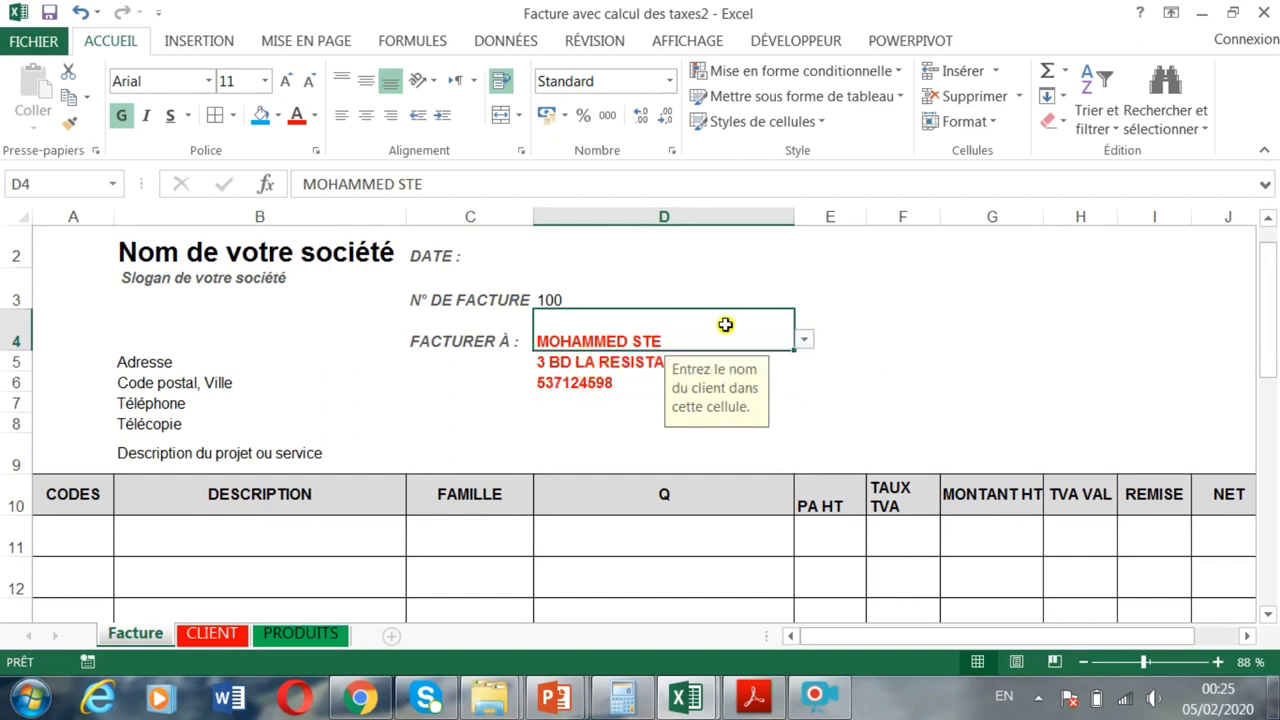
click(805, 341)
click(648, 357)
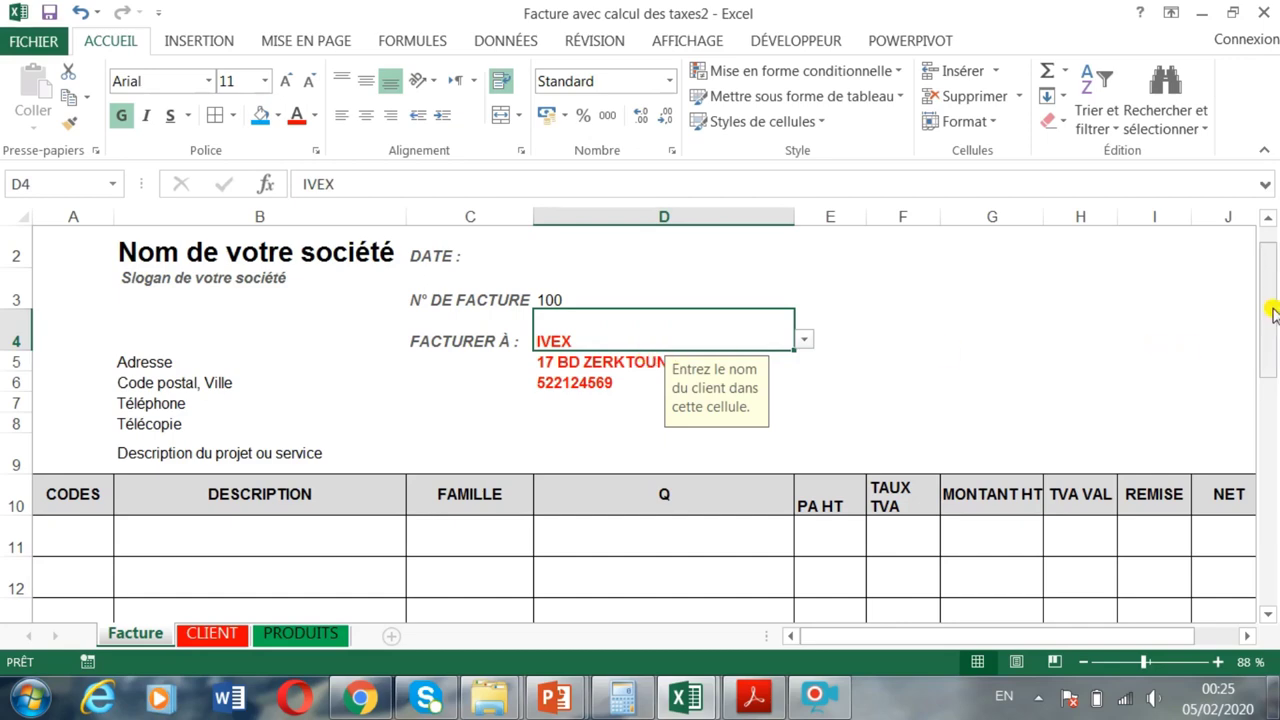
drag(1270, 310, 1274, 460)
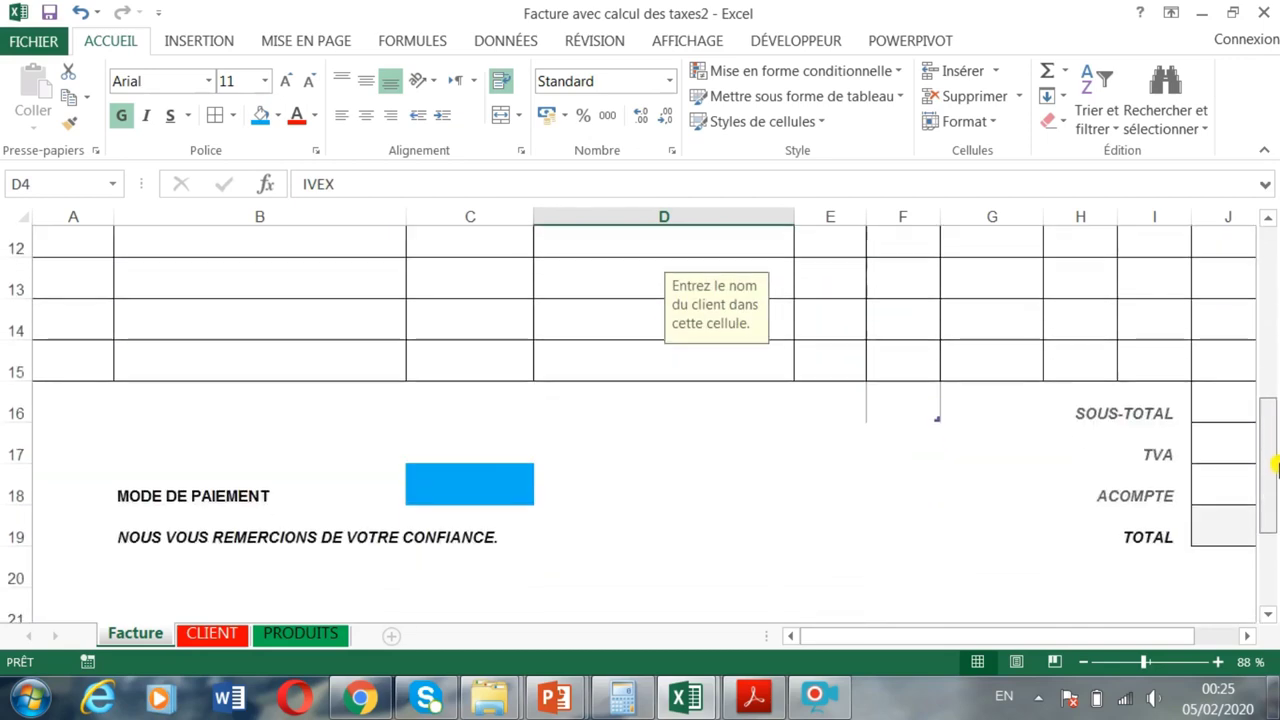
Step: Start a RECHERCHEV function in C18 with D4 as the lookup value
click(483, 486)
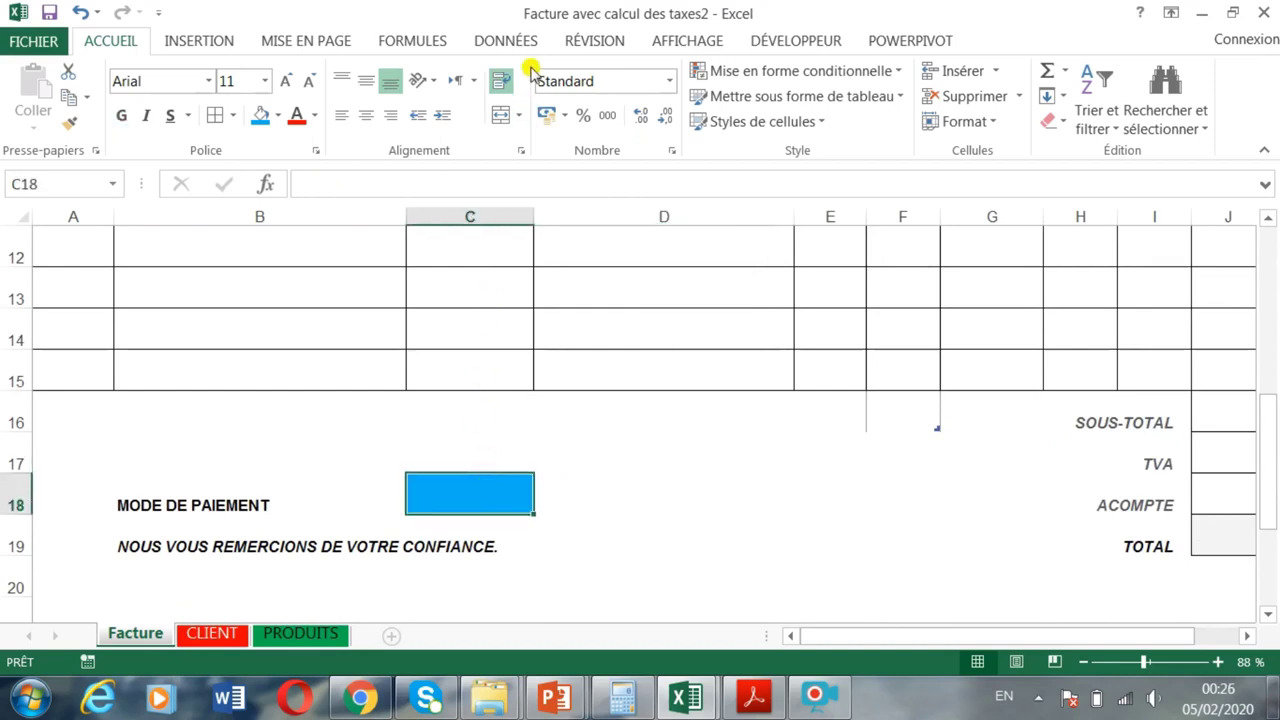
click(418, 40)
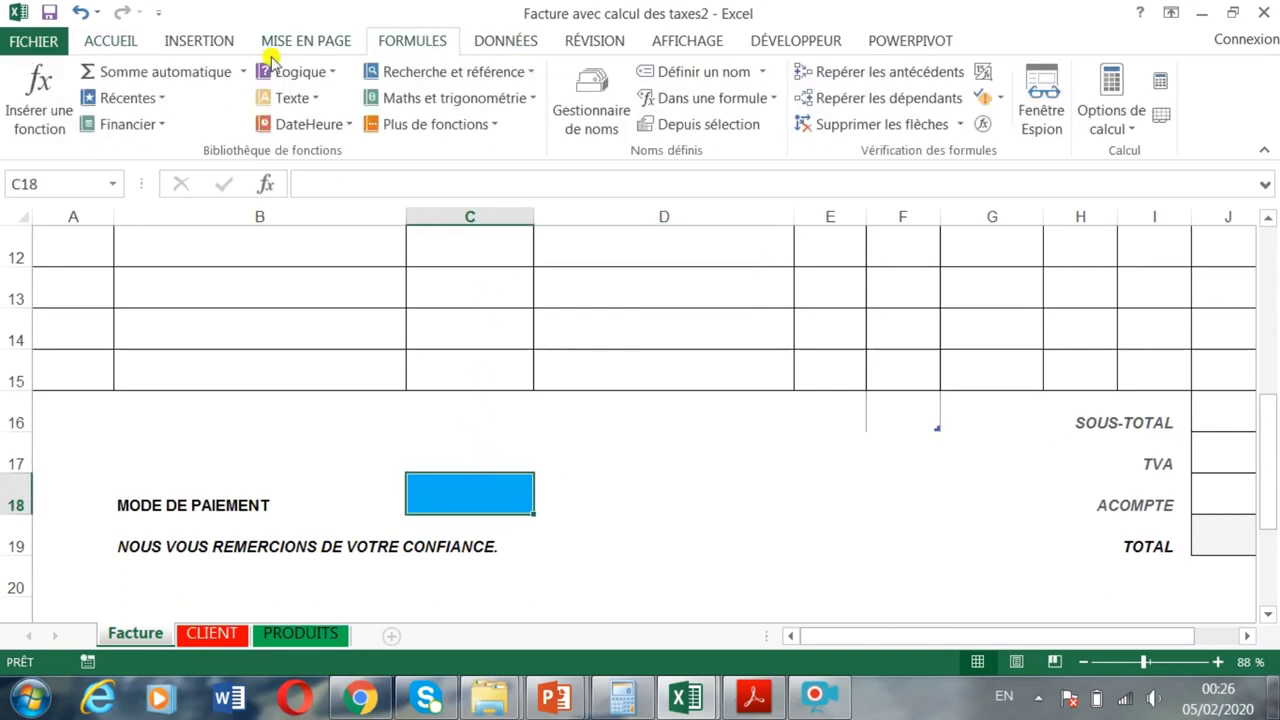
click(38, 95)
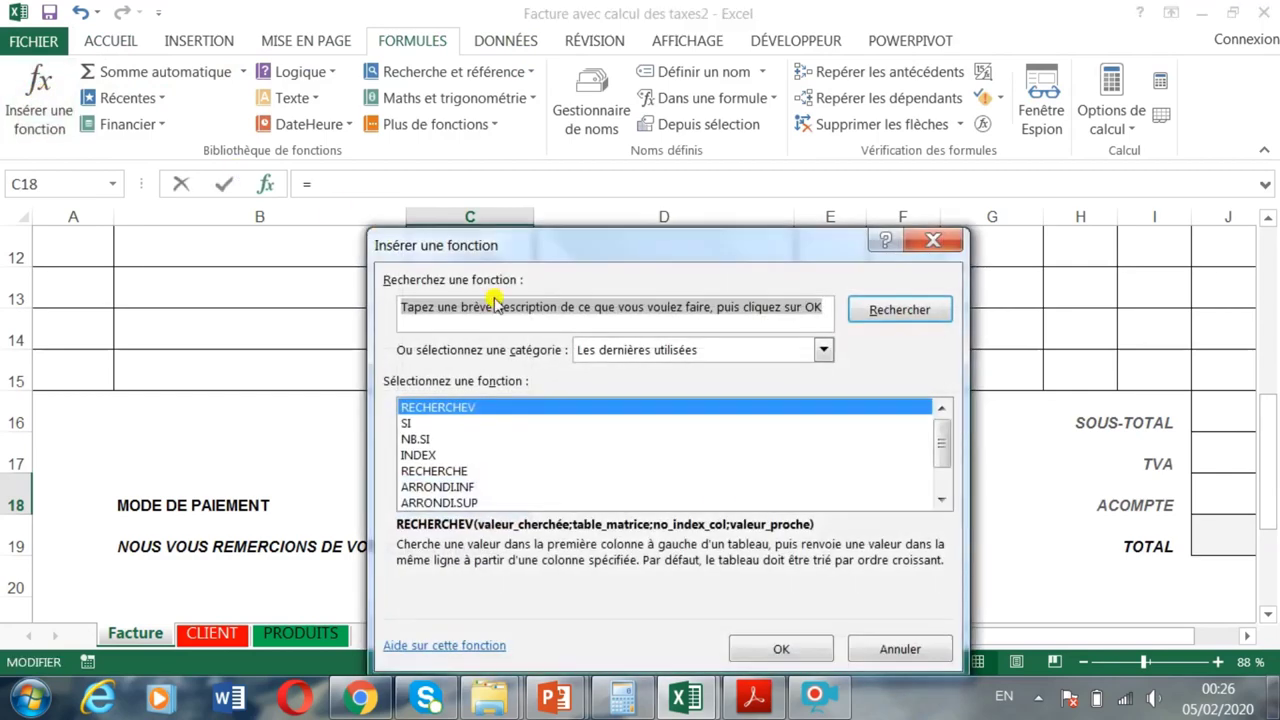
click(797, 651)
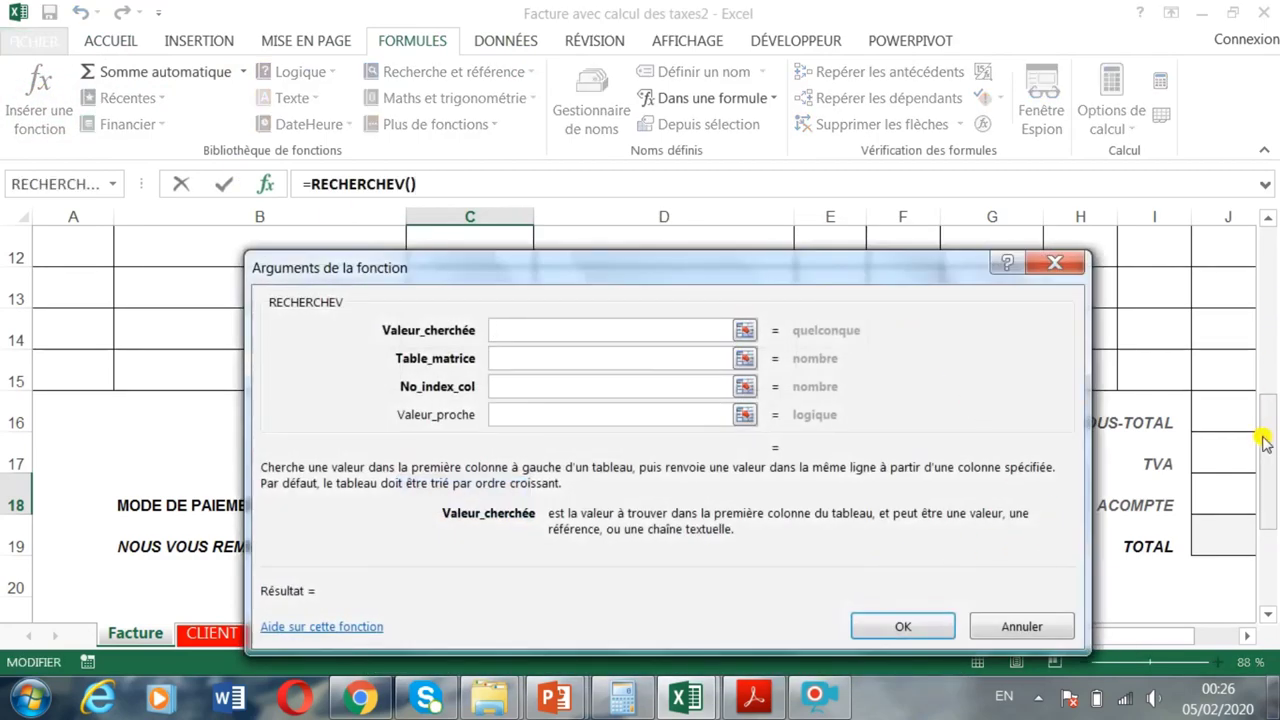
mouse_move(1265, 443)
mouse_down()
mouse_move(1265, 330)
mouse_move(893, 258)
mouse_up()
drag(797, 260, 785, 370)
drag(1276, 358, 1270, 314)
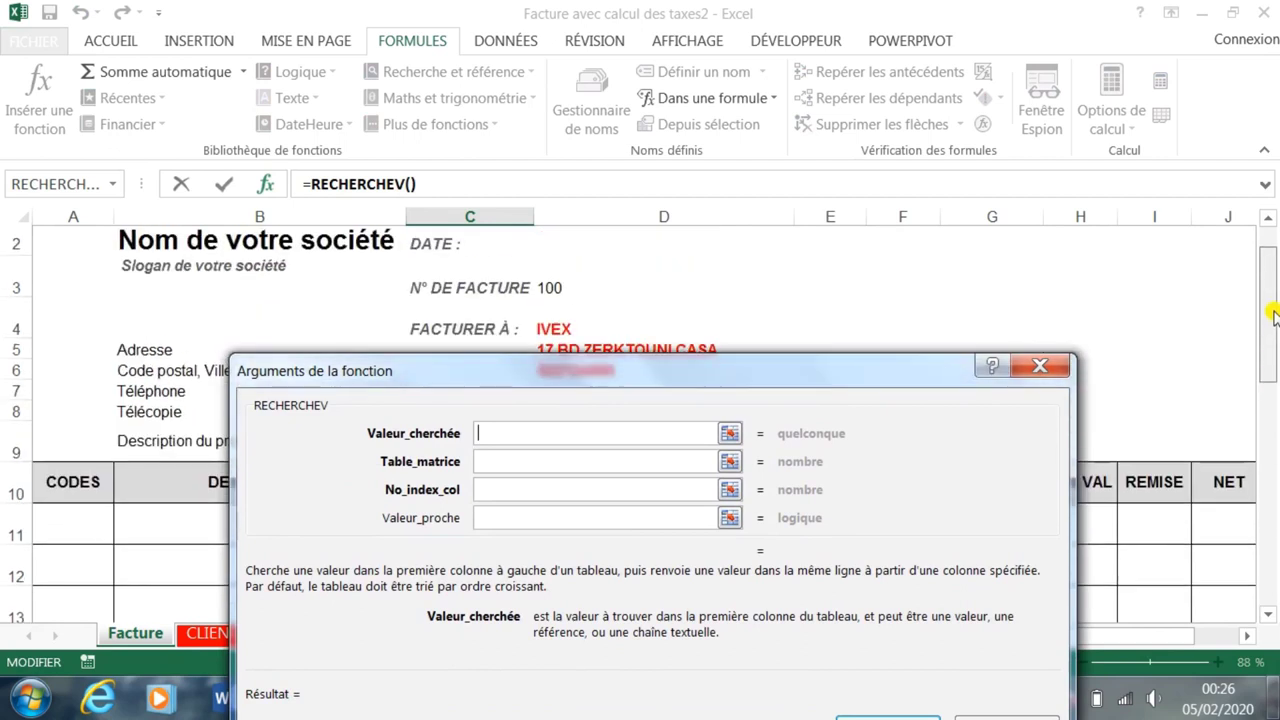
click(552, 341)
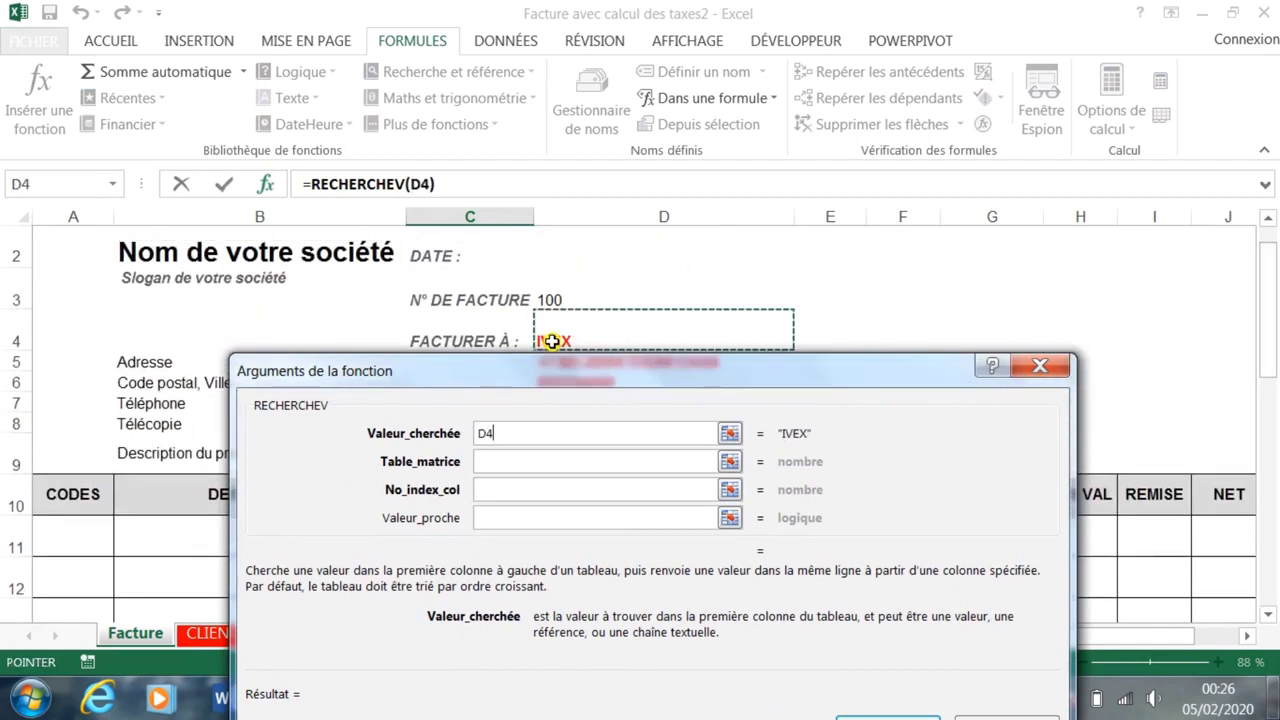
Step: Use table CLIENT!A1:D4, column 4 and FAUX, and commit the payment-method formula
click(521, 466)
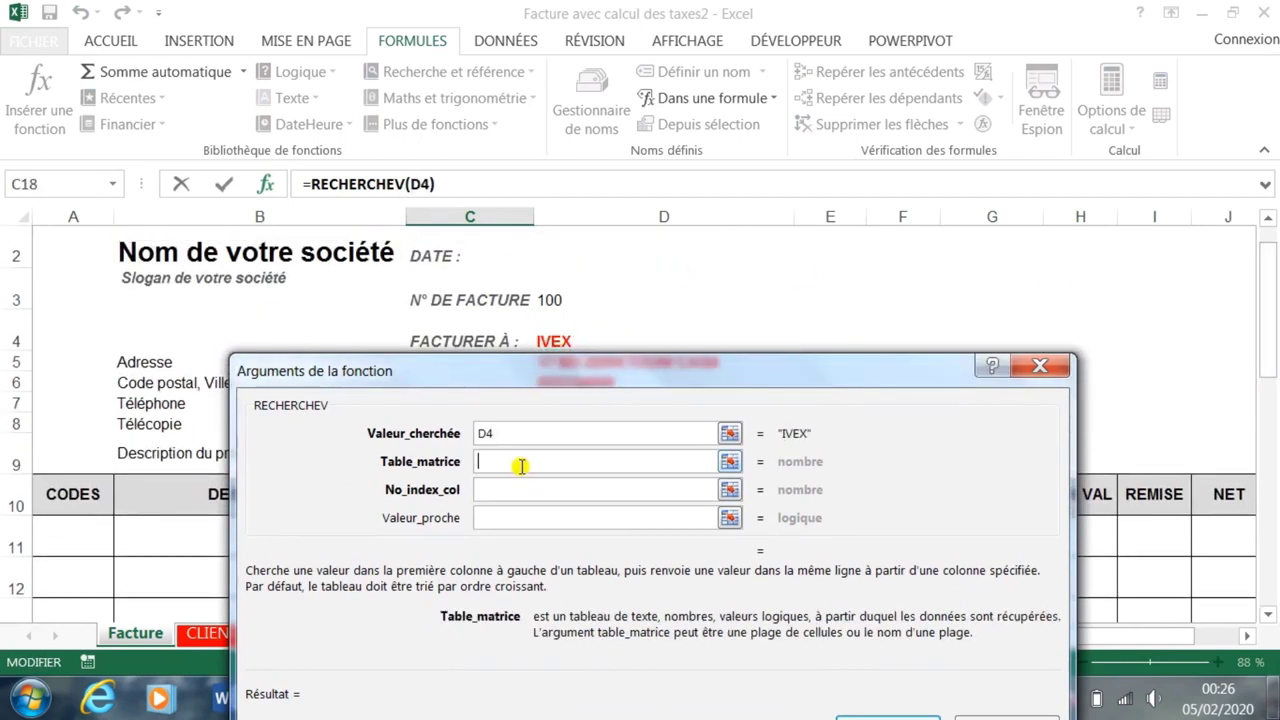
click(207, 634)
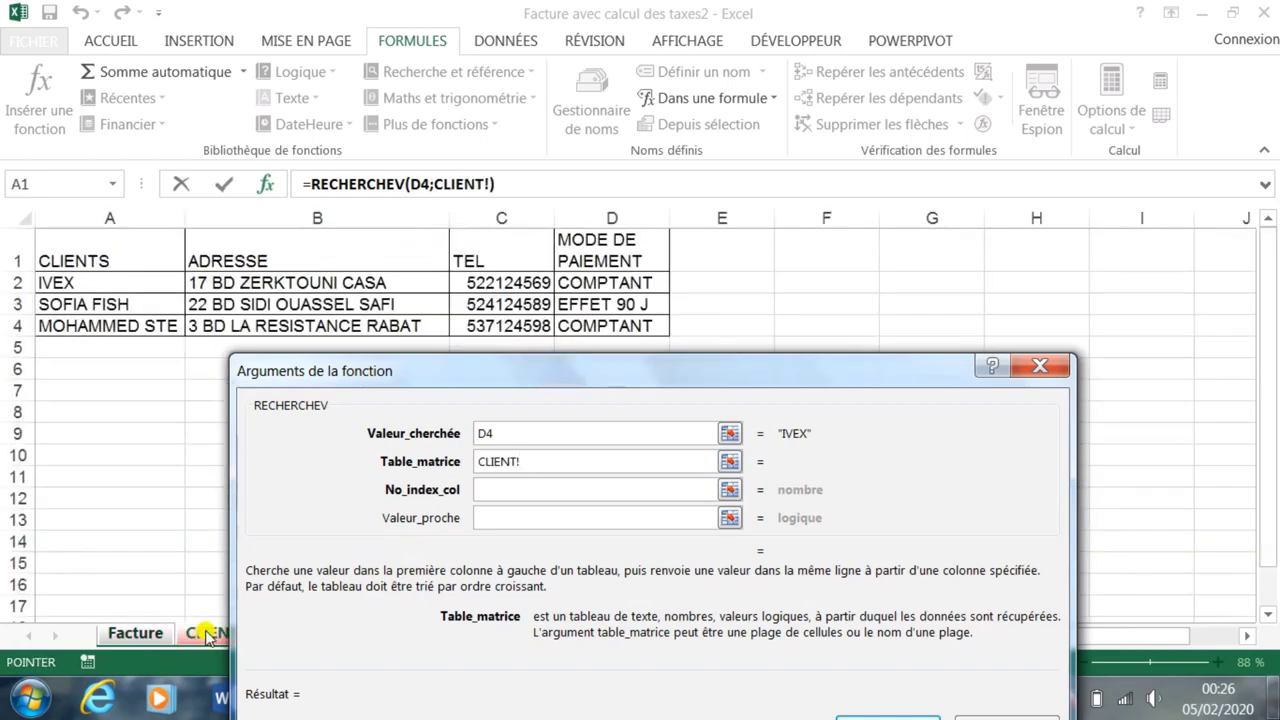
drag(109, 248, 582, 322)
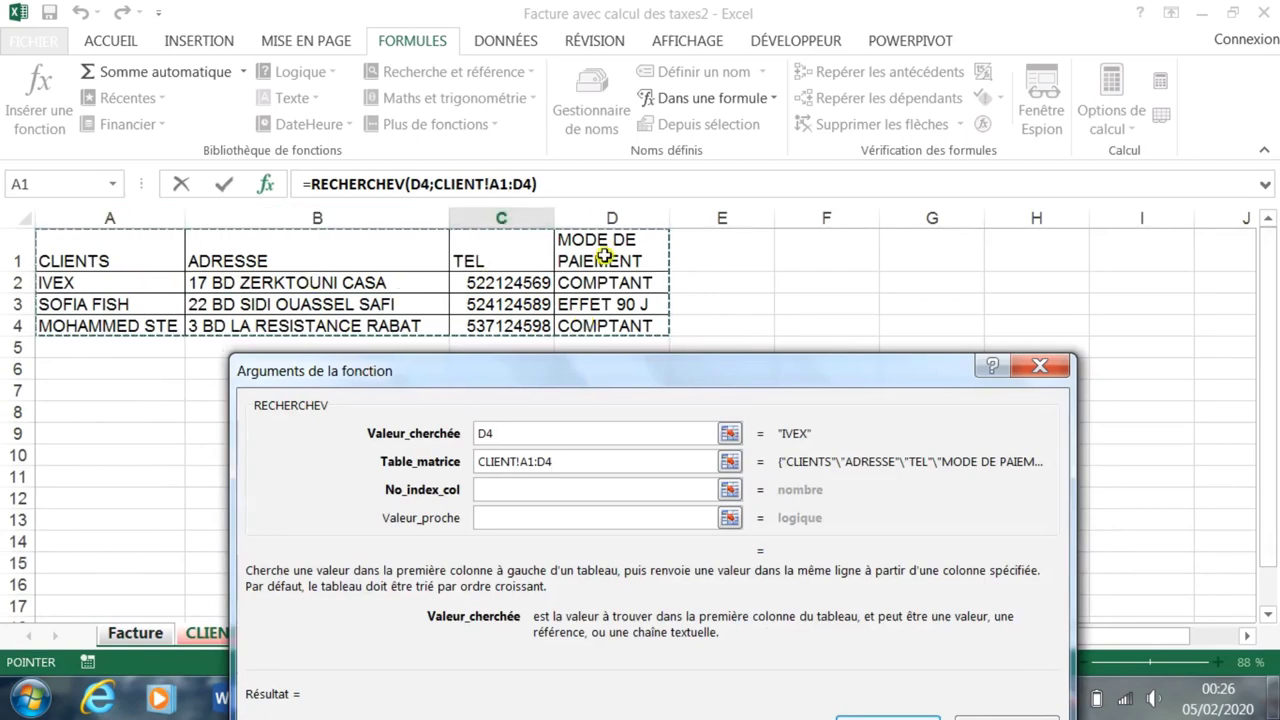
click(518, 489)
text(4)
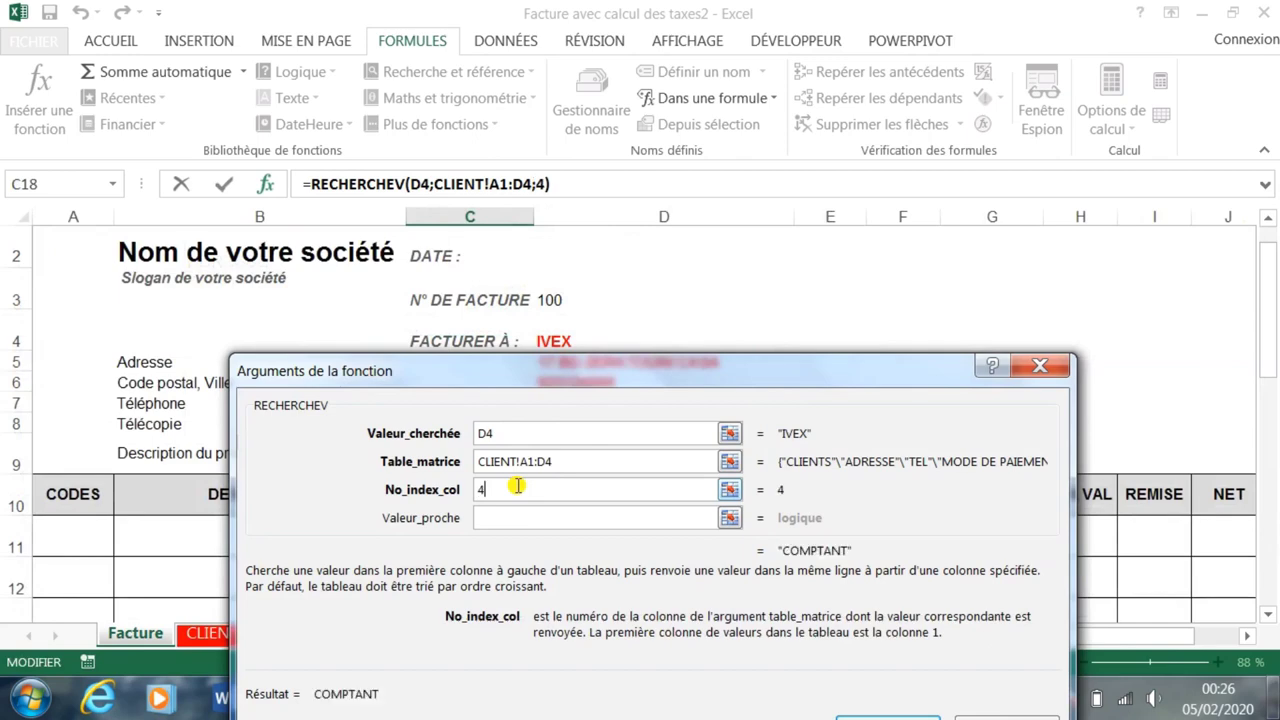
click(522, 518)
text(FA)
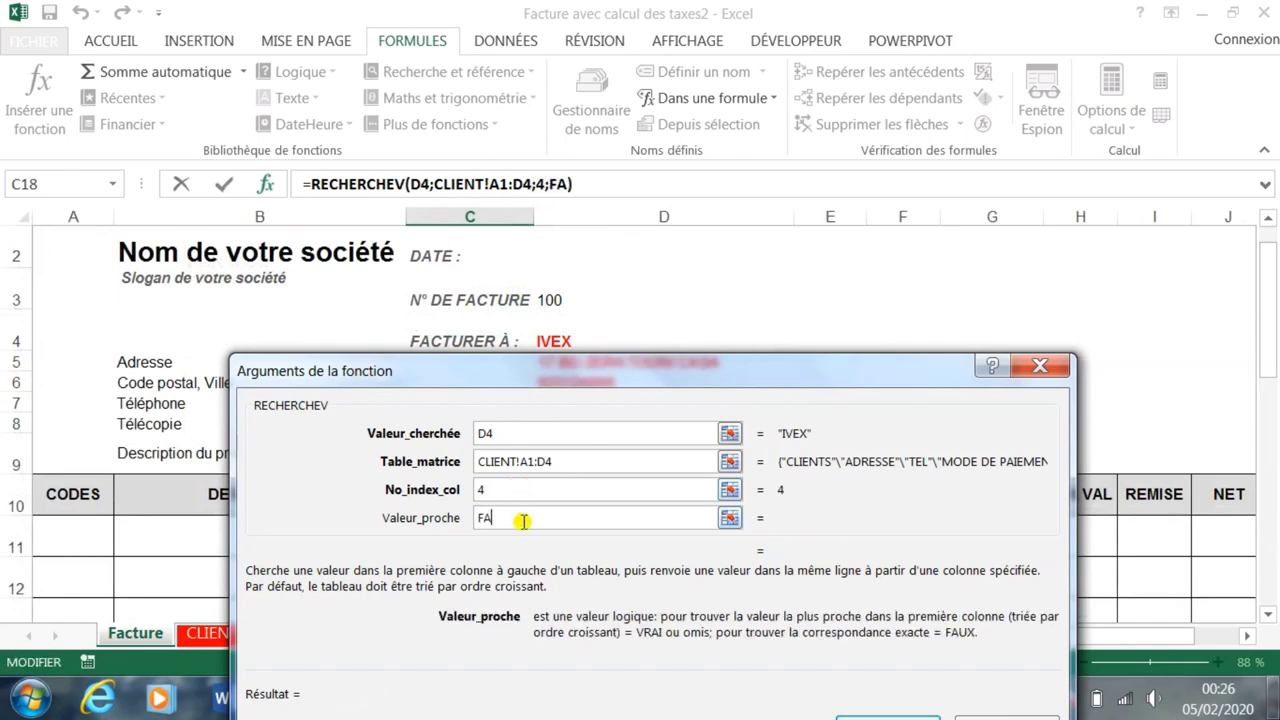
text(UX)
key(Return)
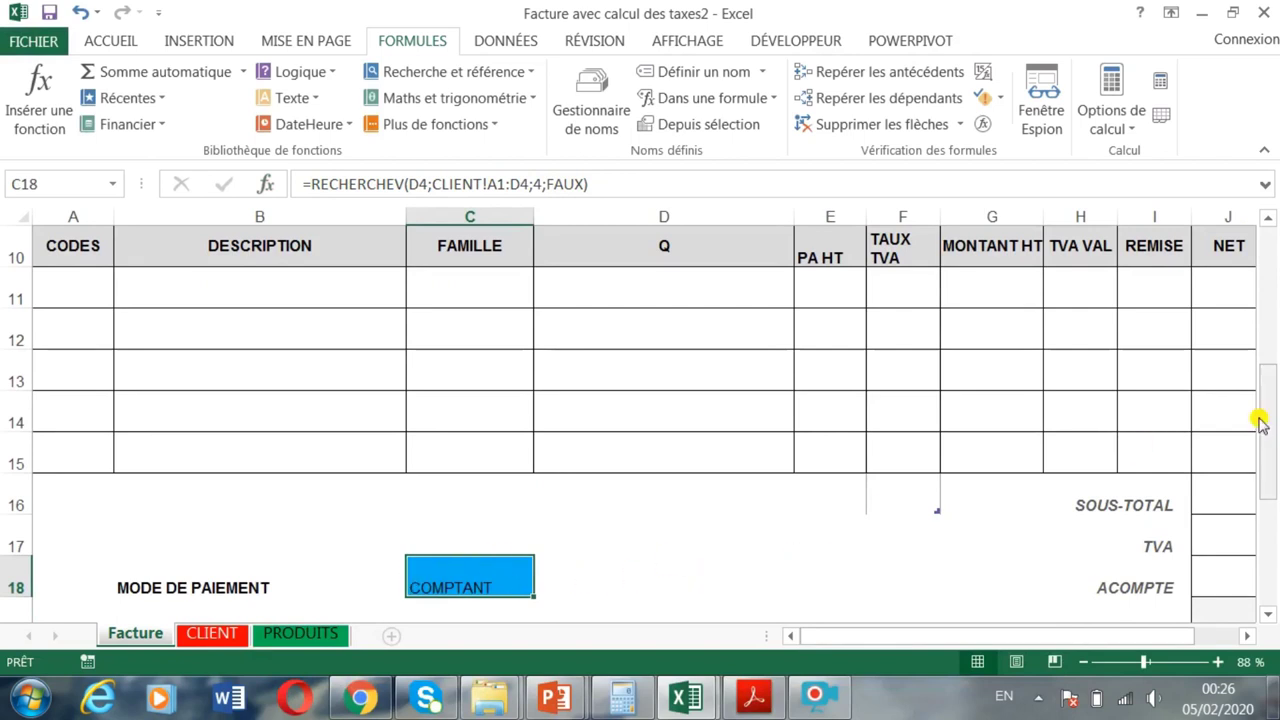
Step: Choose SOFIA FISH from D4's client list, then select product code cell A11
drag(1268, 440, 1266, 343)
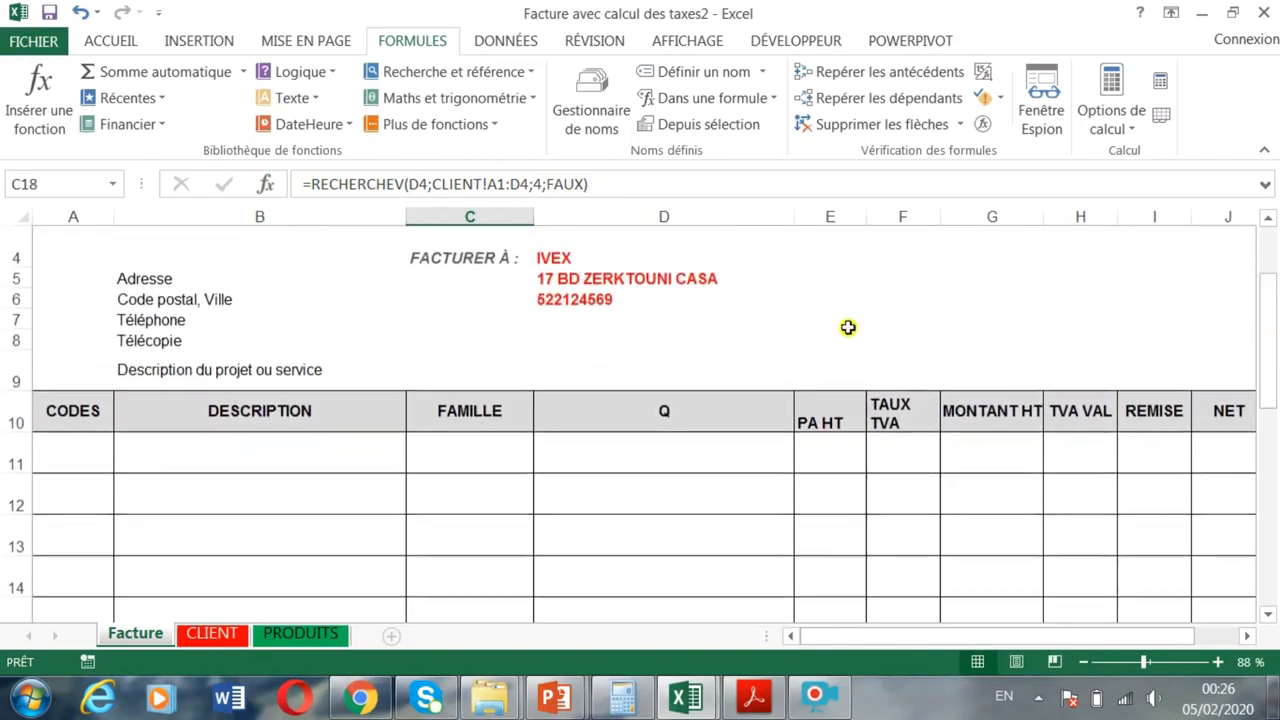
click(626, 255)
click(803, 257)
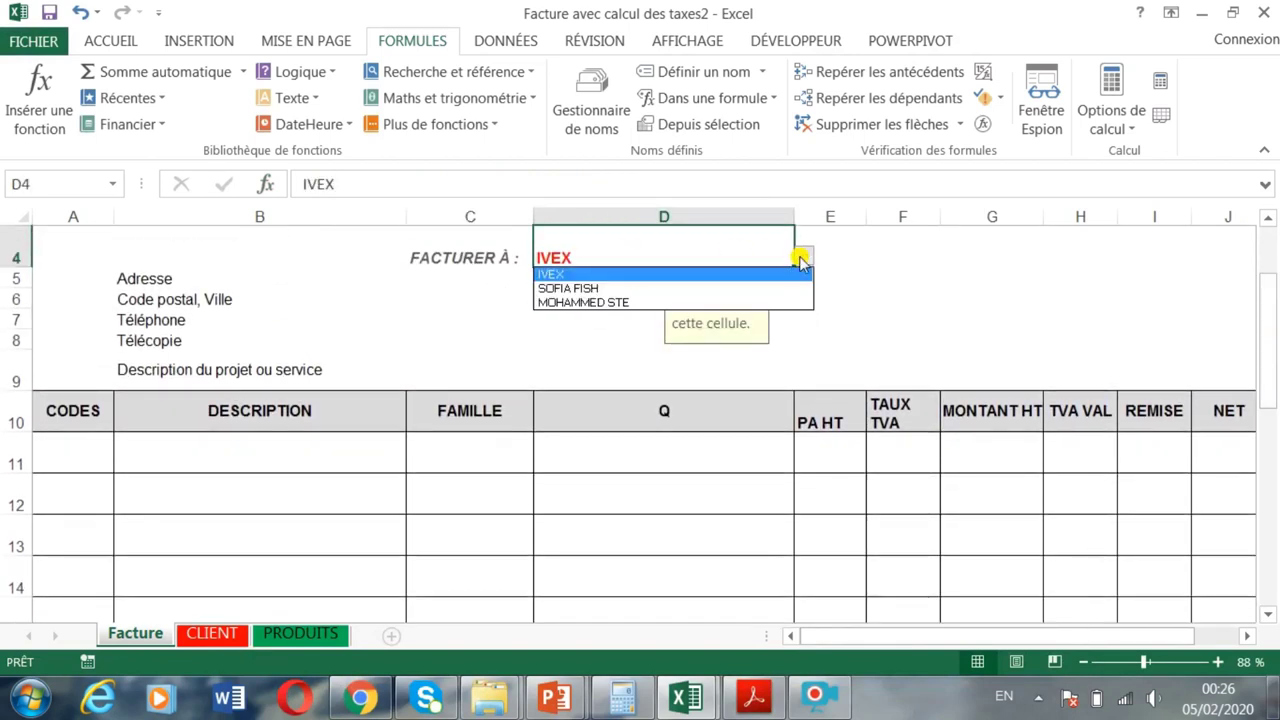
click(611, 289)
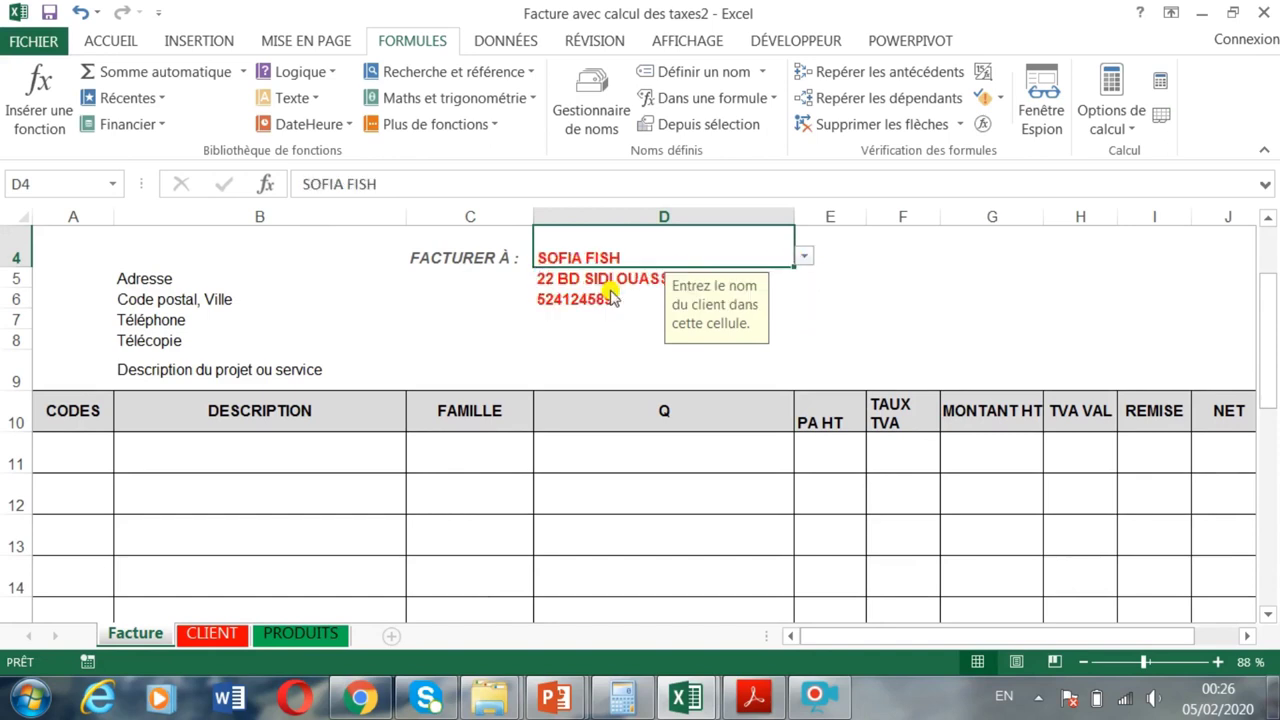
drag(1270, 300, 1265, 450)
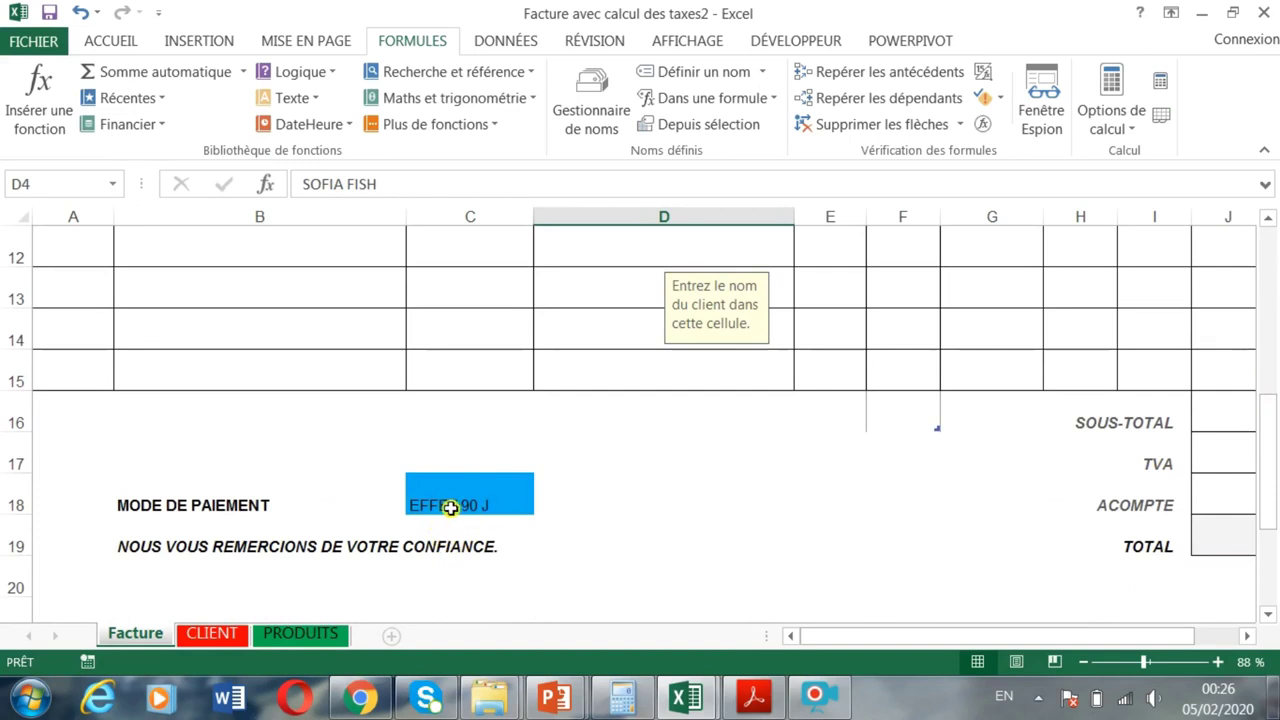
drag(1276, 505, 1276, 340)
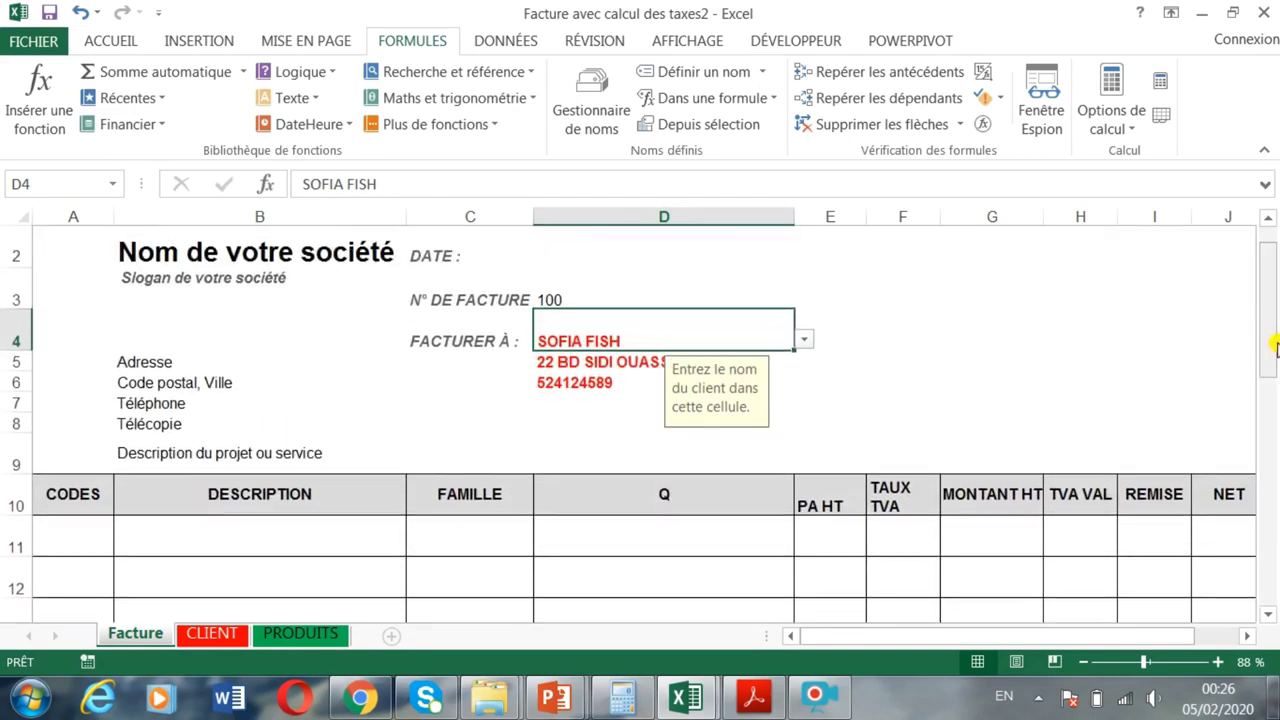
click(850, 332)
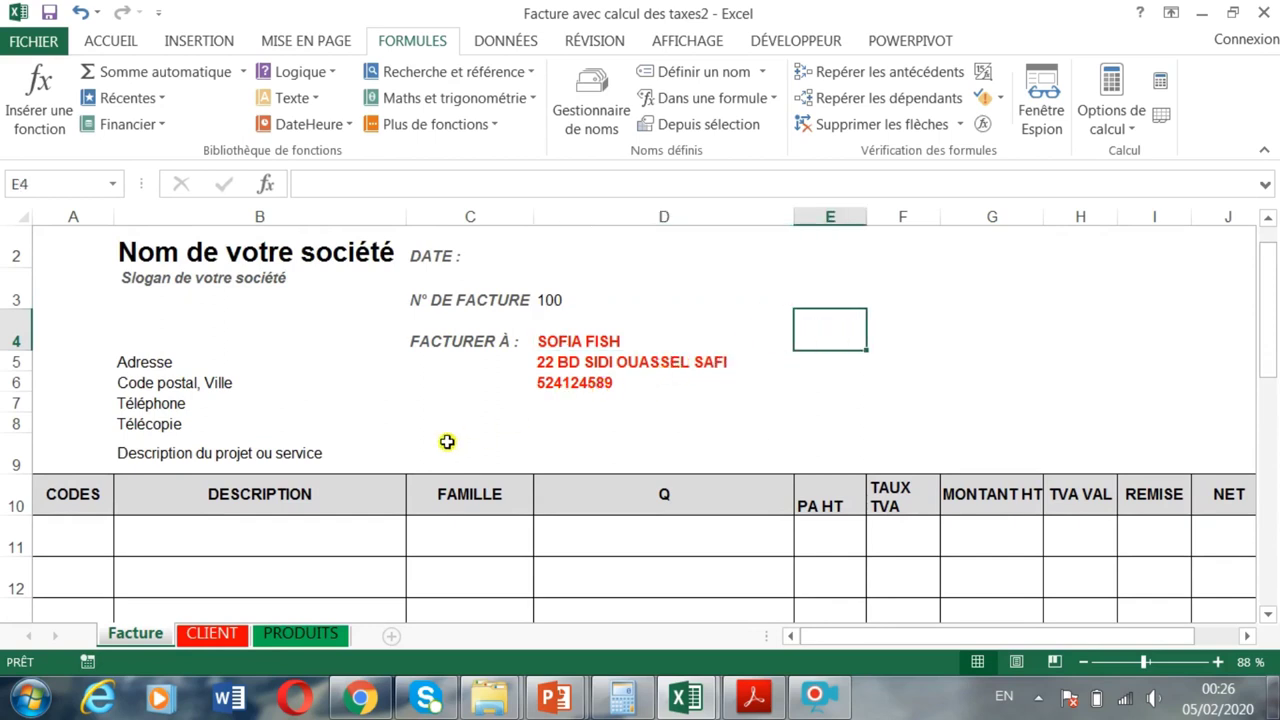
click(69, 535)
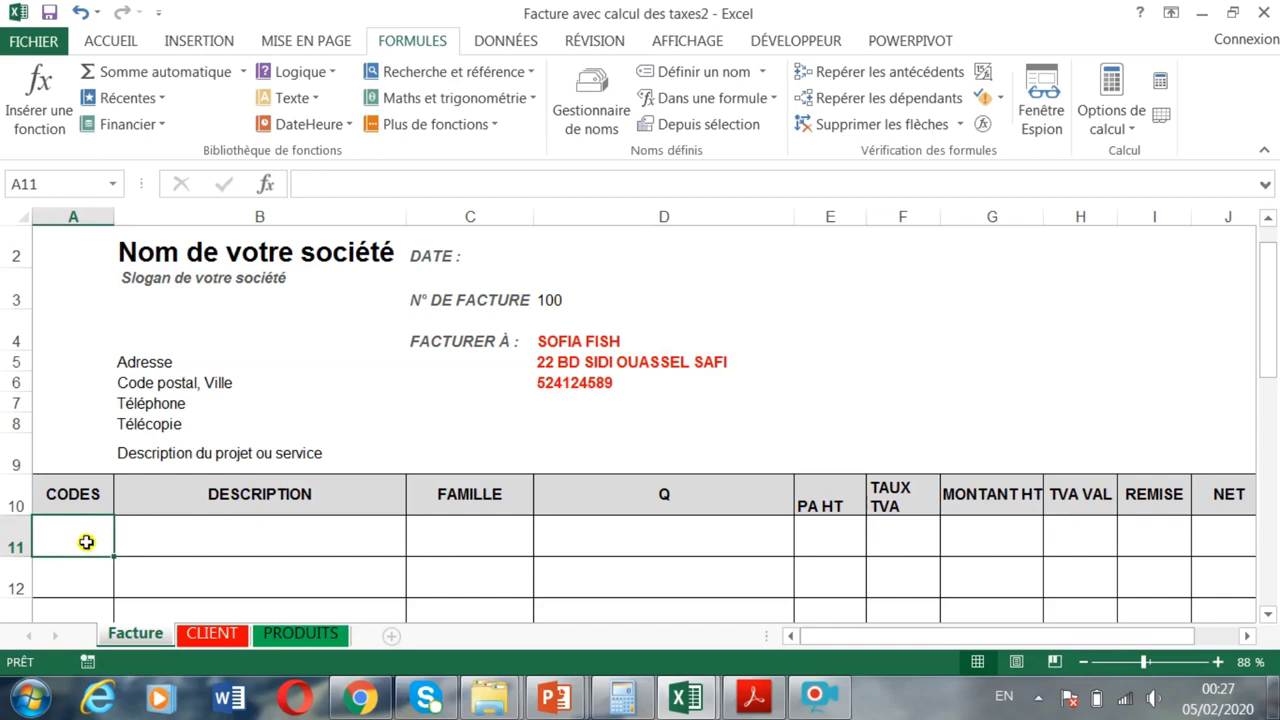
Step: Add List validation to A11 with source =PRODUITS!A$2:A$6 and test its dropdown
click(507, 41)
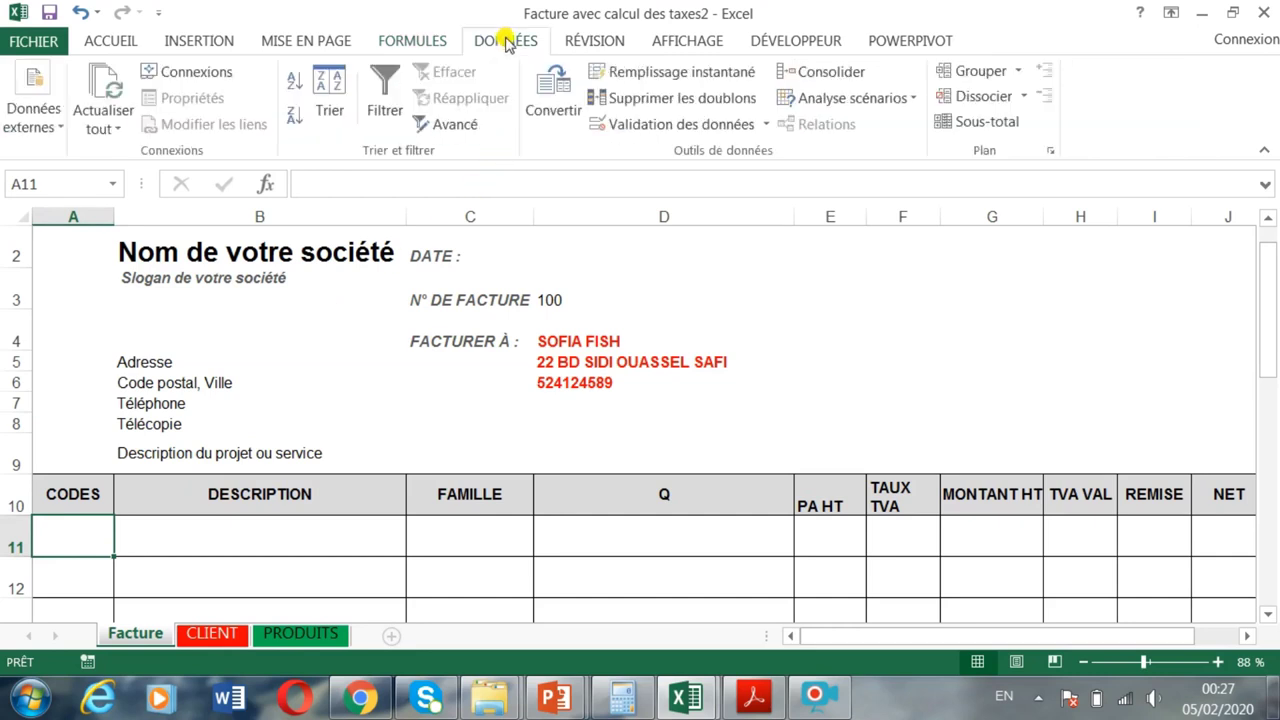
click(656, 124)
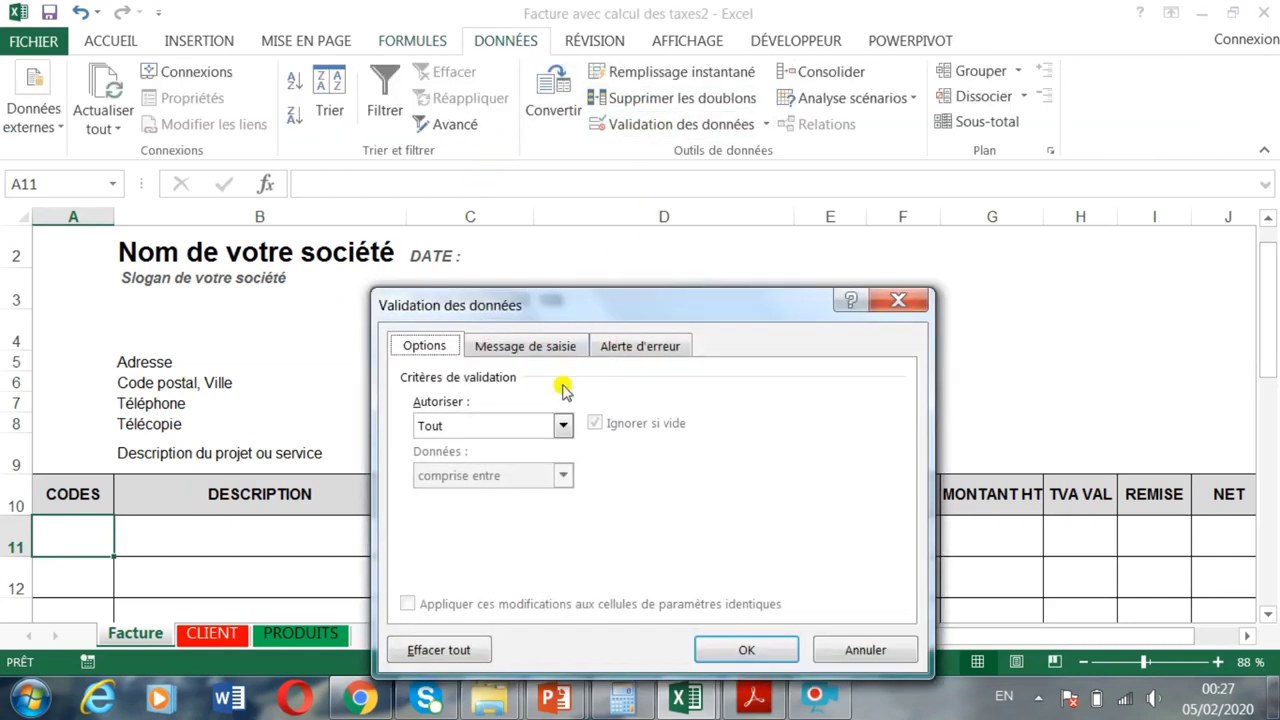
click(563, 425)
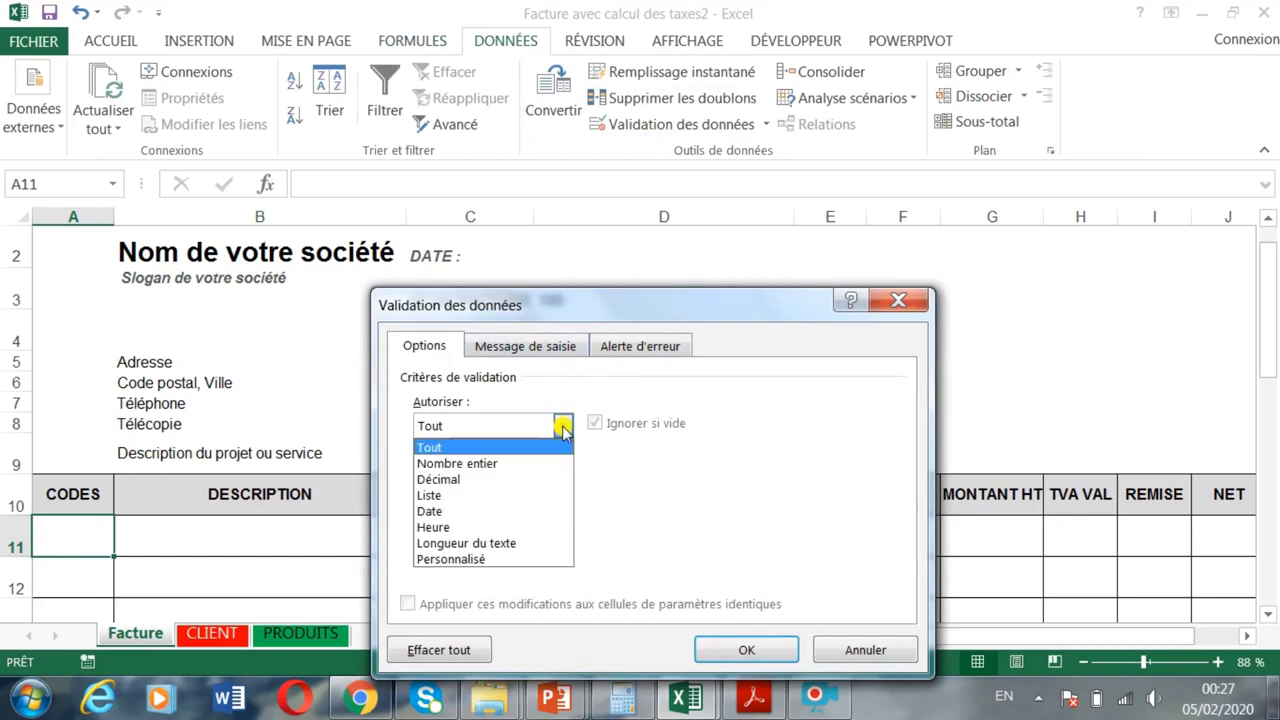
click(450, 496)
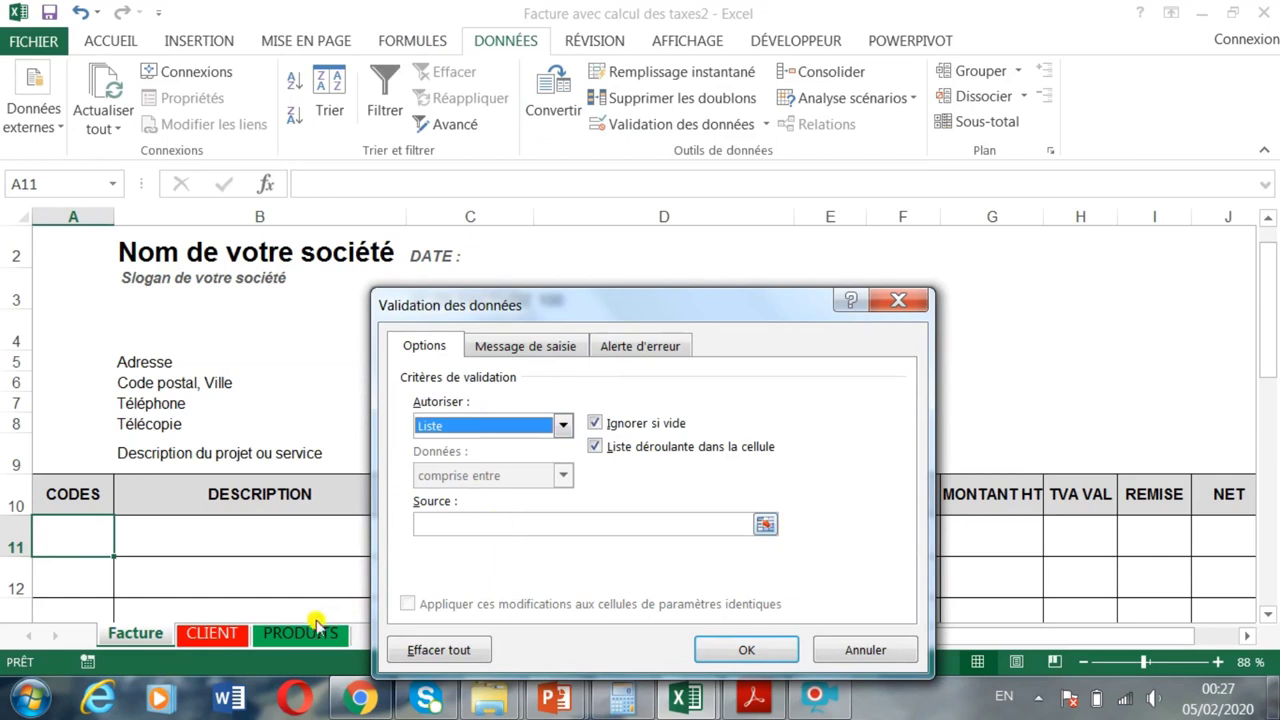
click(765, 525)
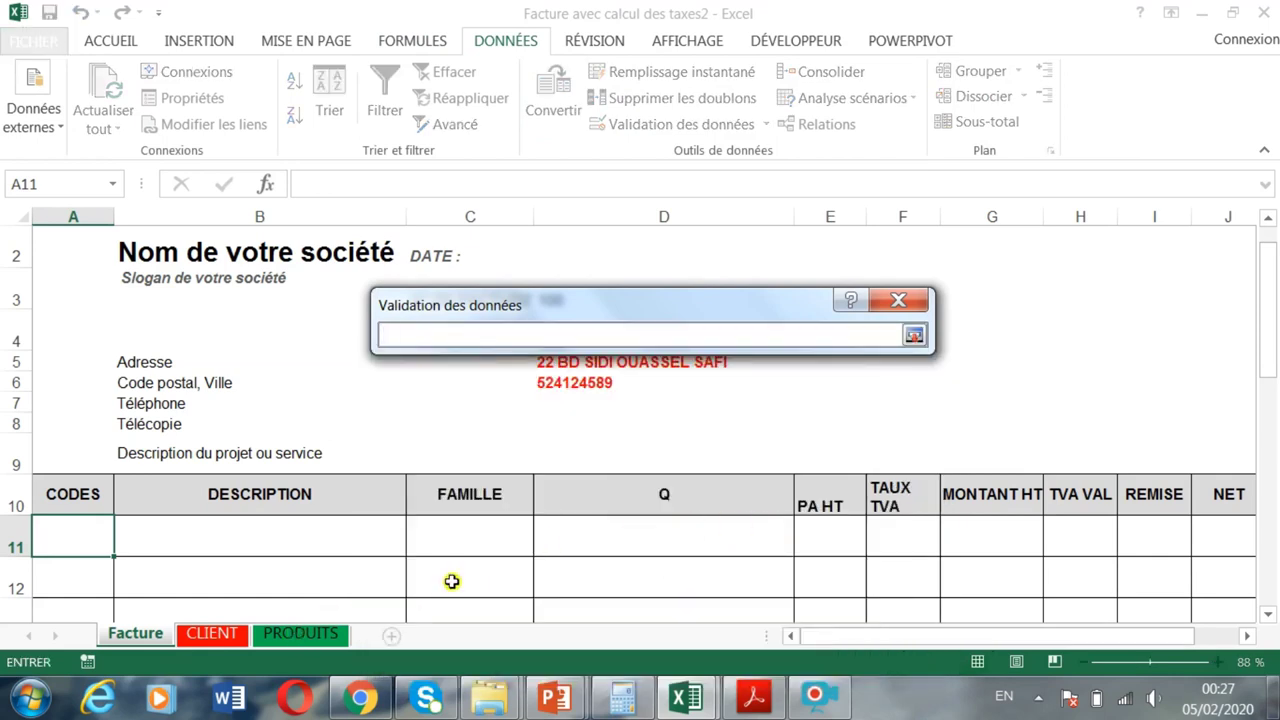
click(325, 634)
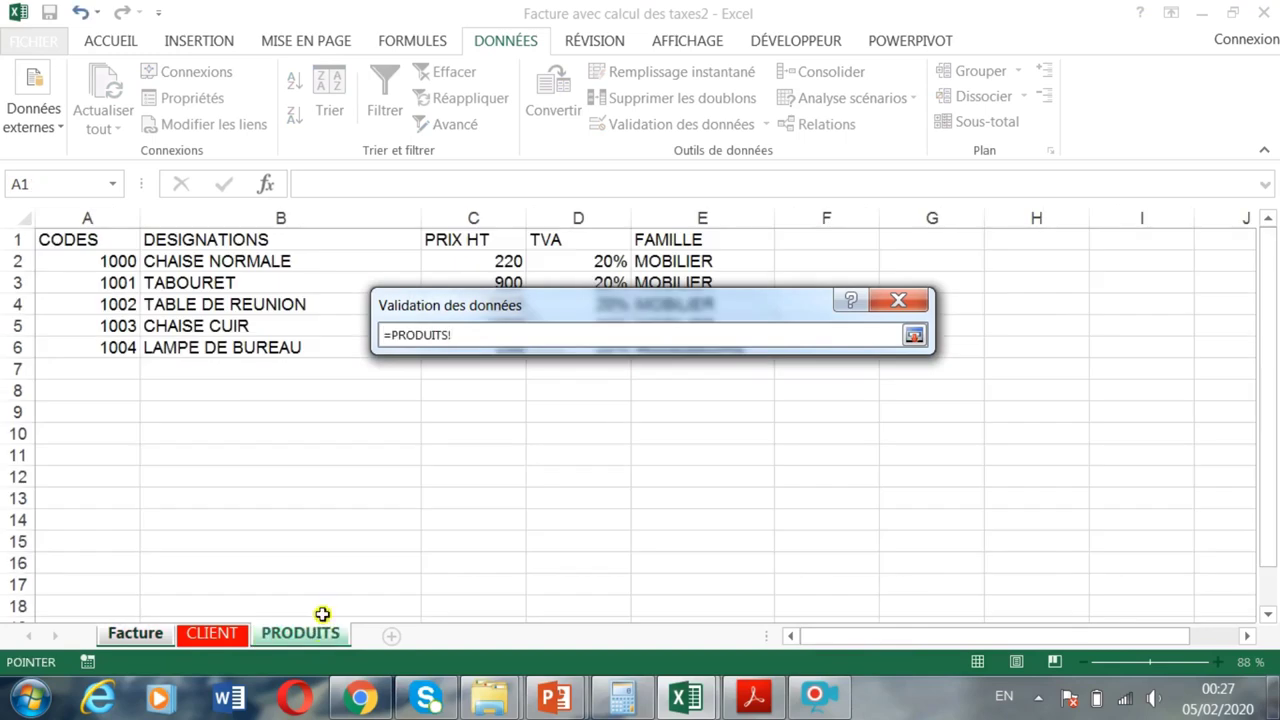
drag(110, 262, 105, 346)
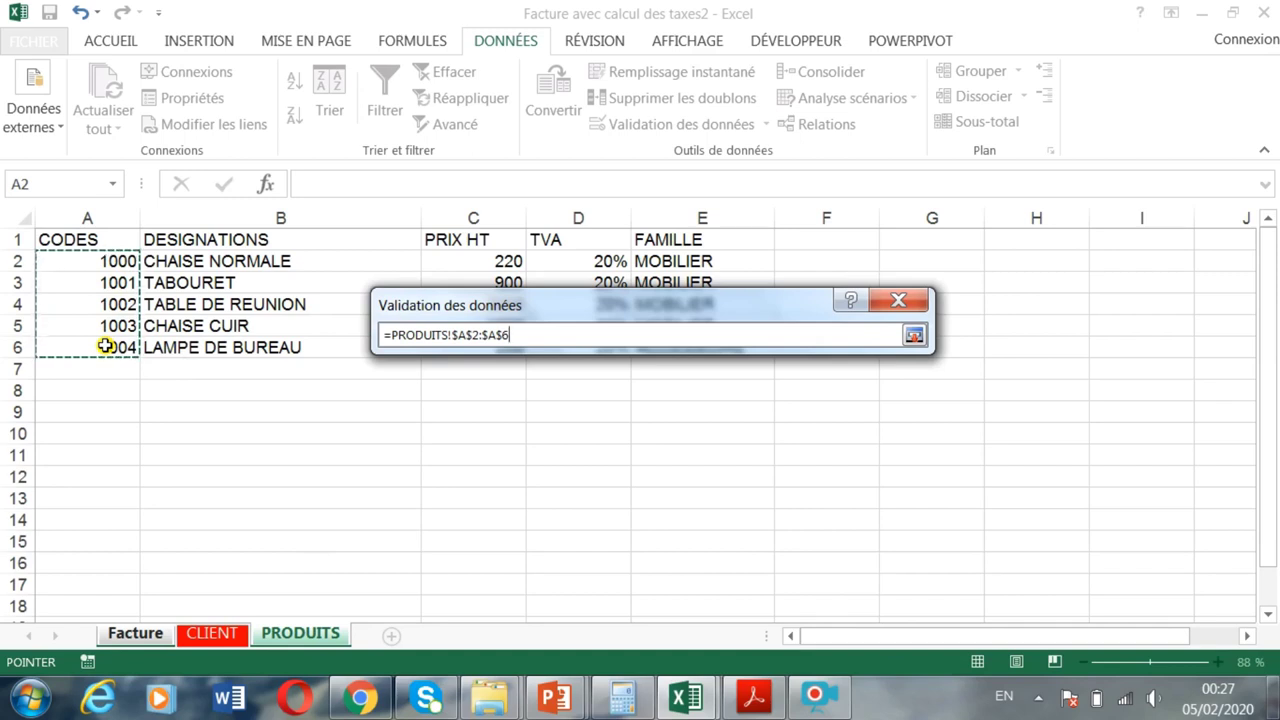
key(F4)
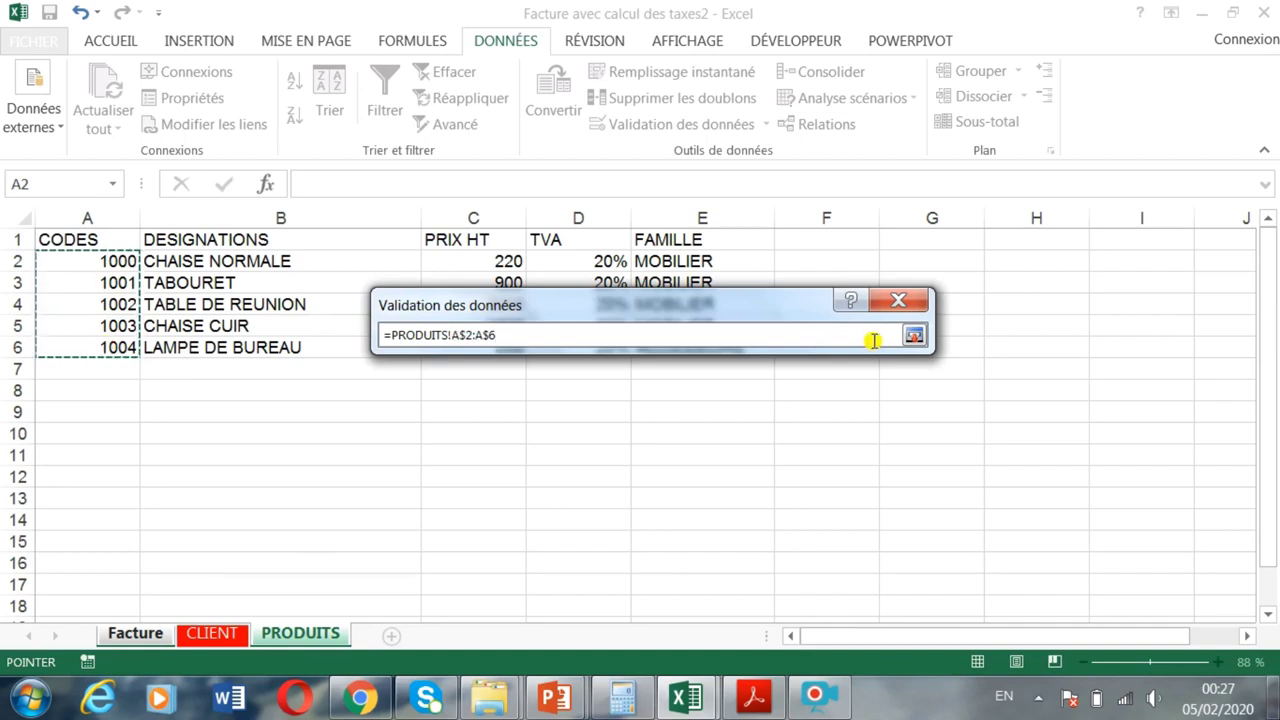
click(914, 337)
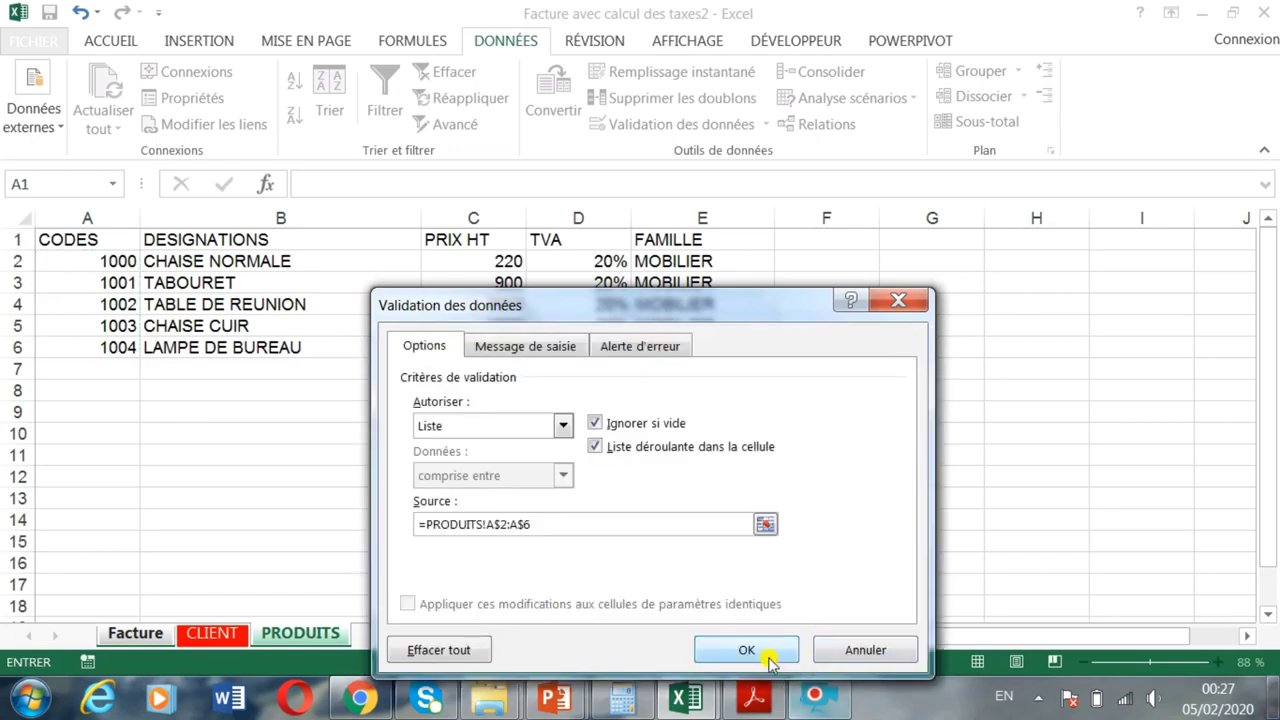
click(764, 650)
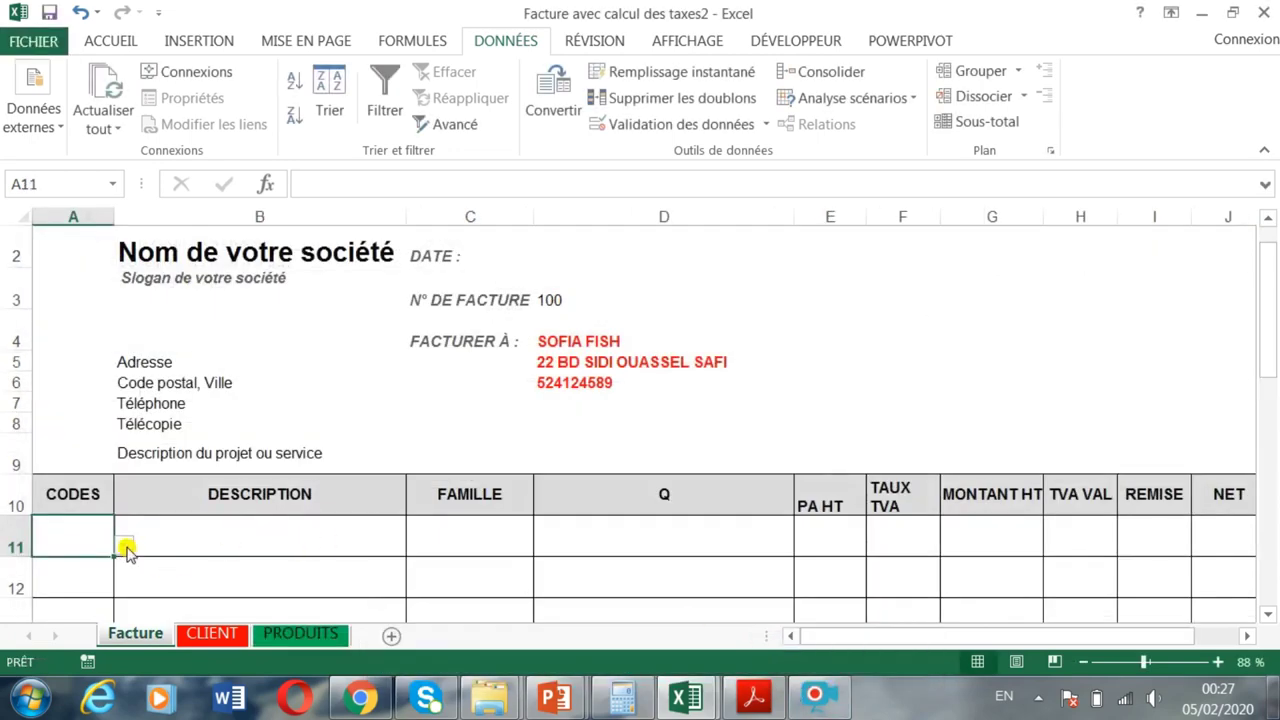
click(125, 546)
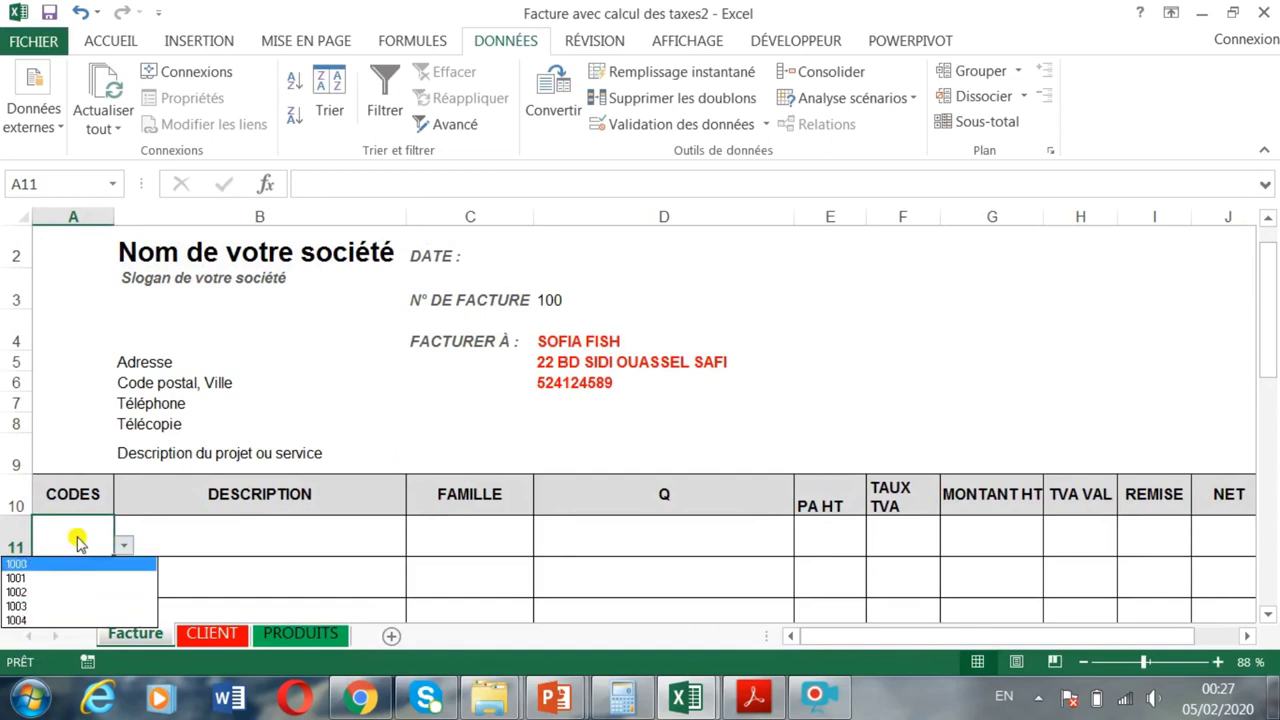
Step: Test A11's code list without choosing, then look over B11, C11, E11 and F11 before returning to B11
click(78, 539)
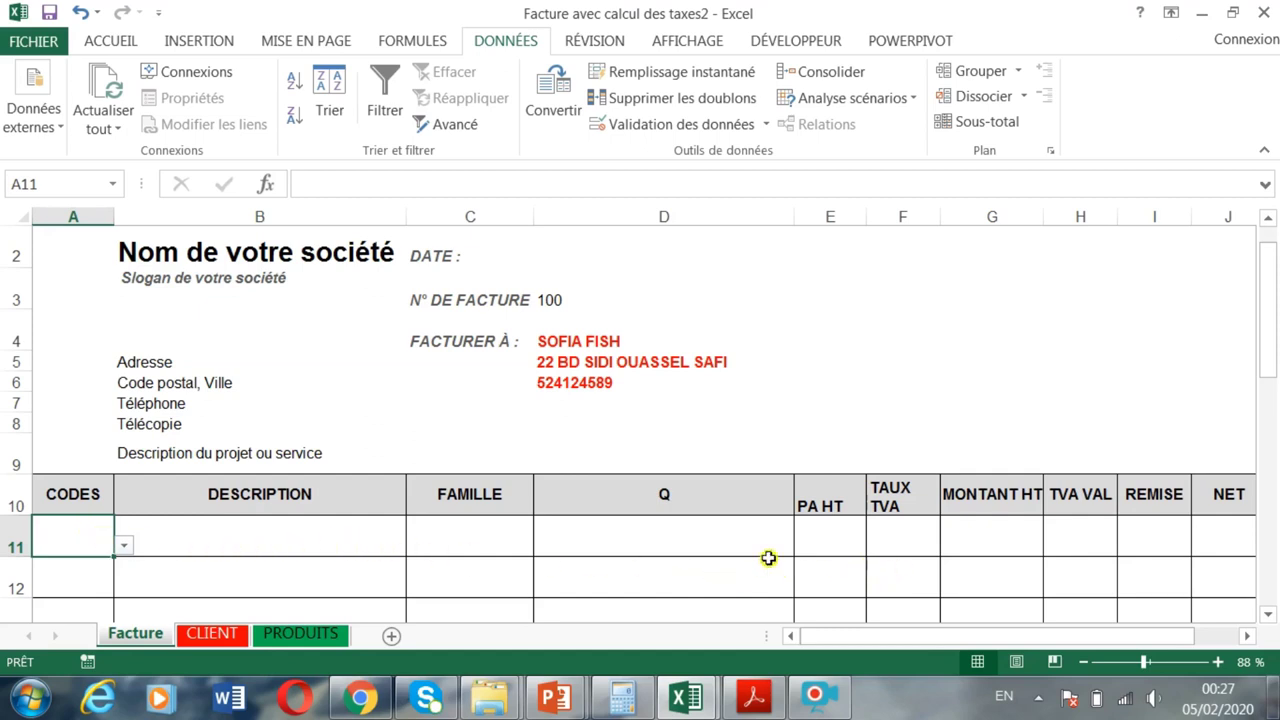
click(124, 546)
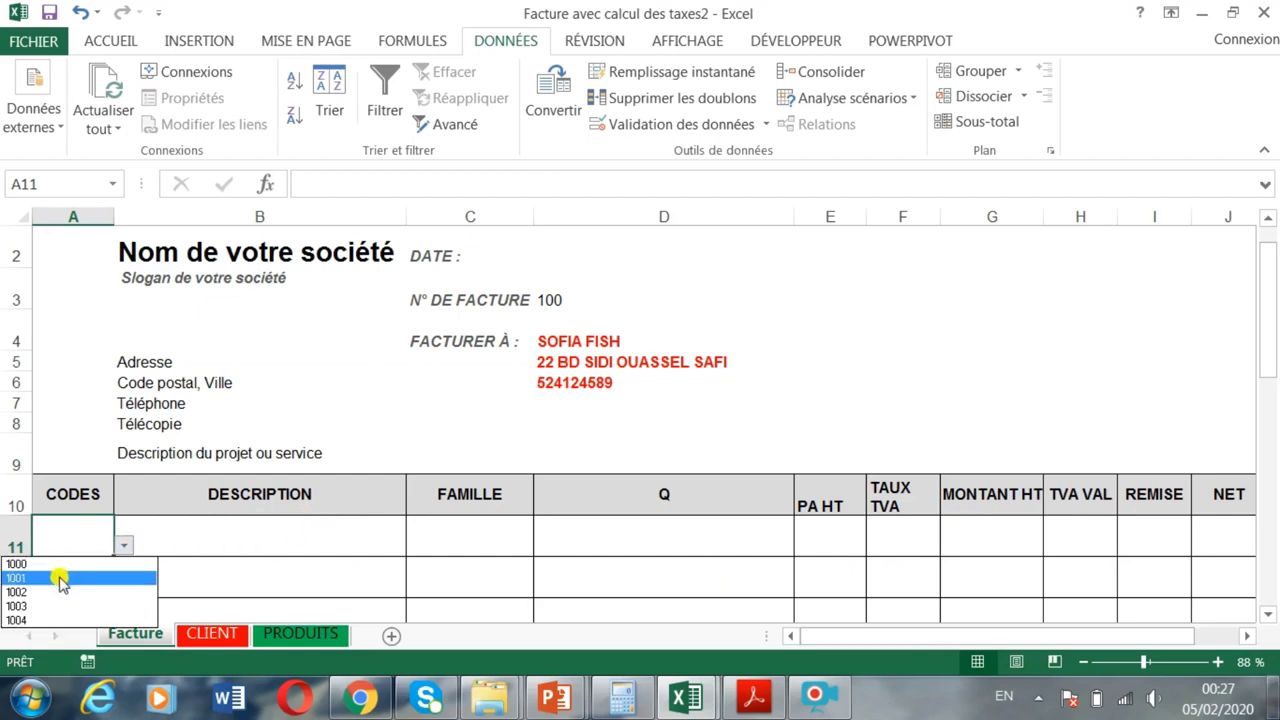
click(223, 531)
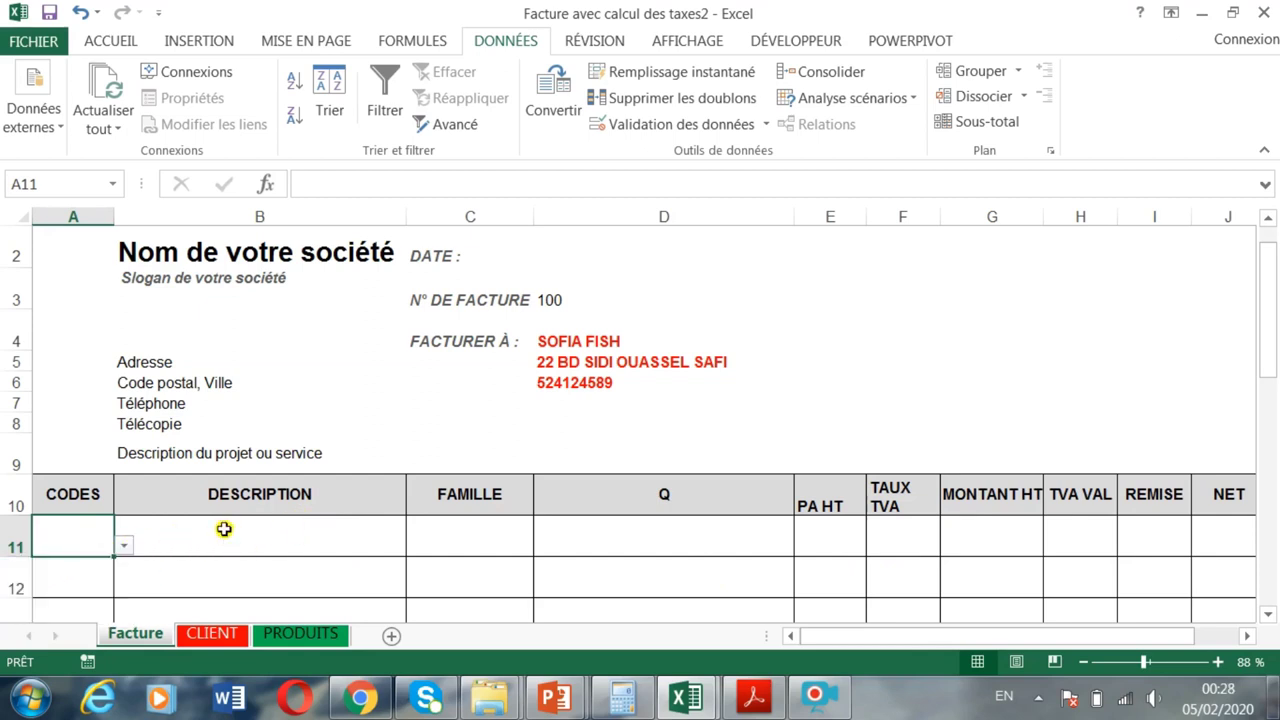
click(223, 531)
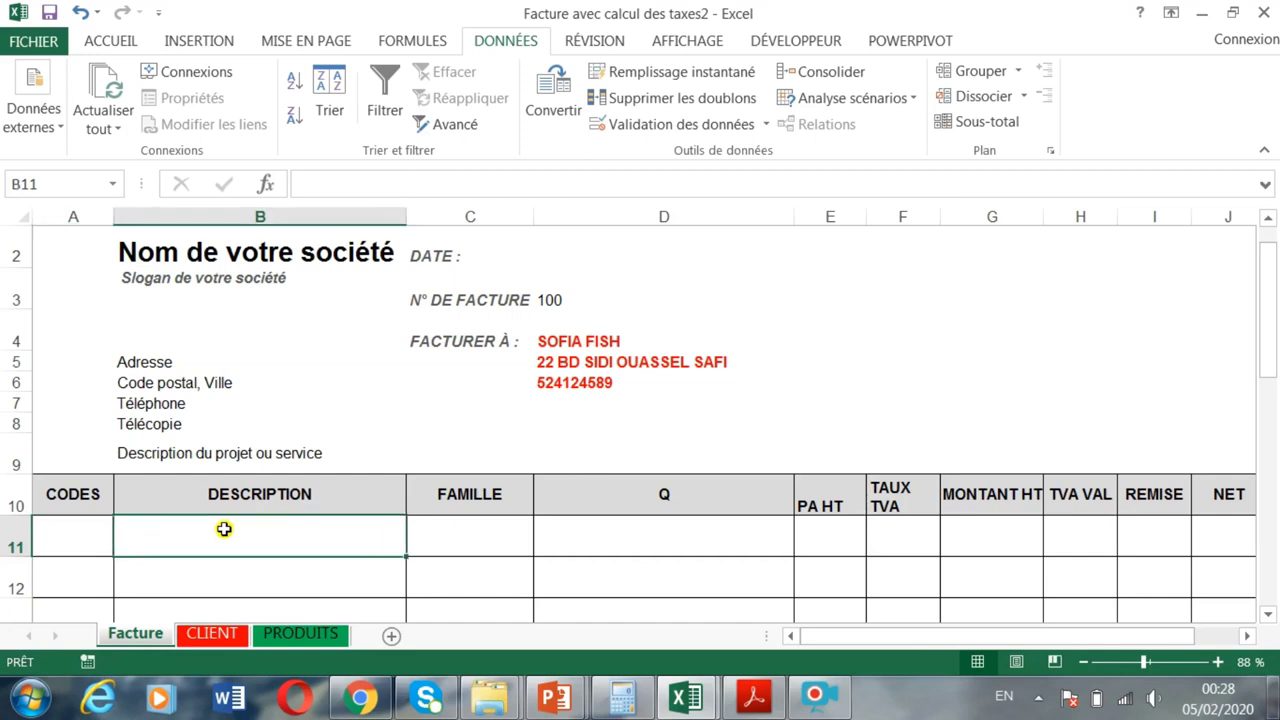
click(463, 535)
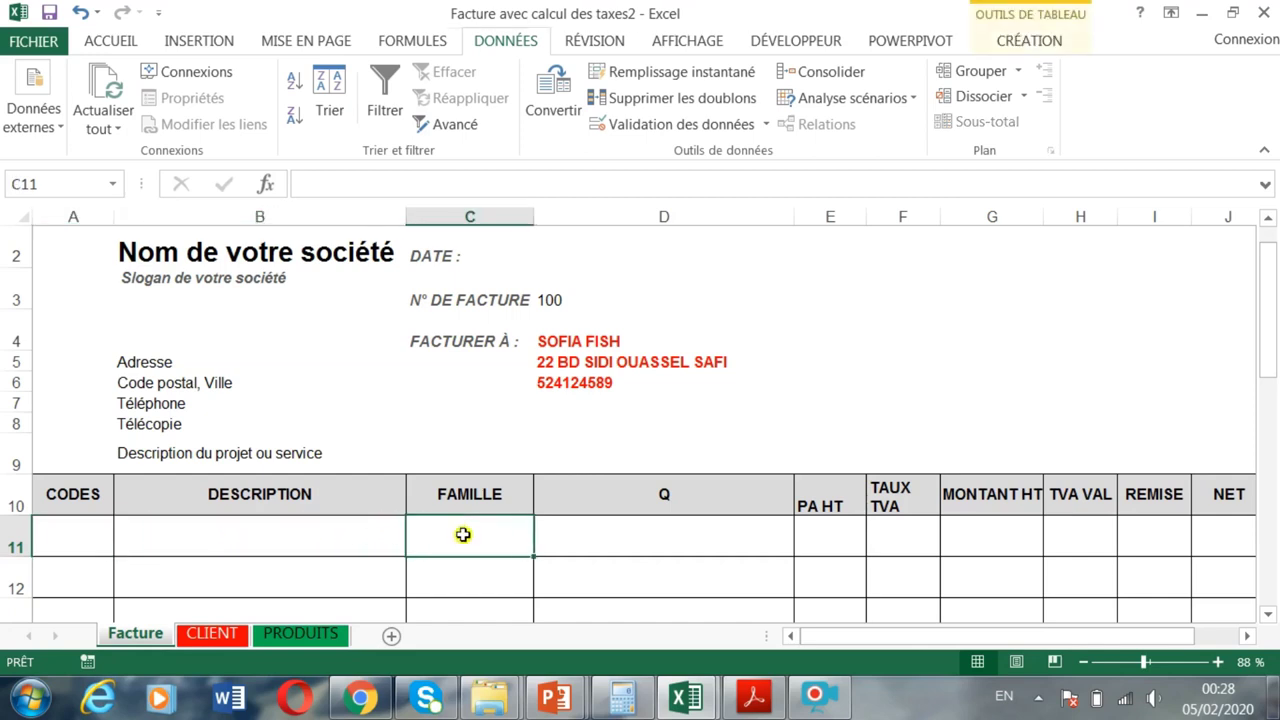
click(818, 535)
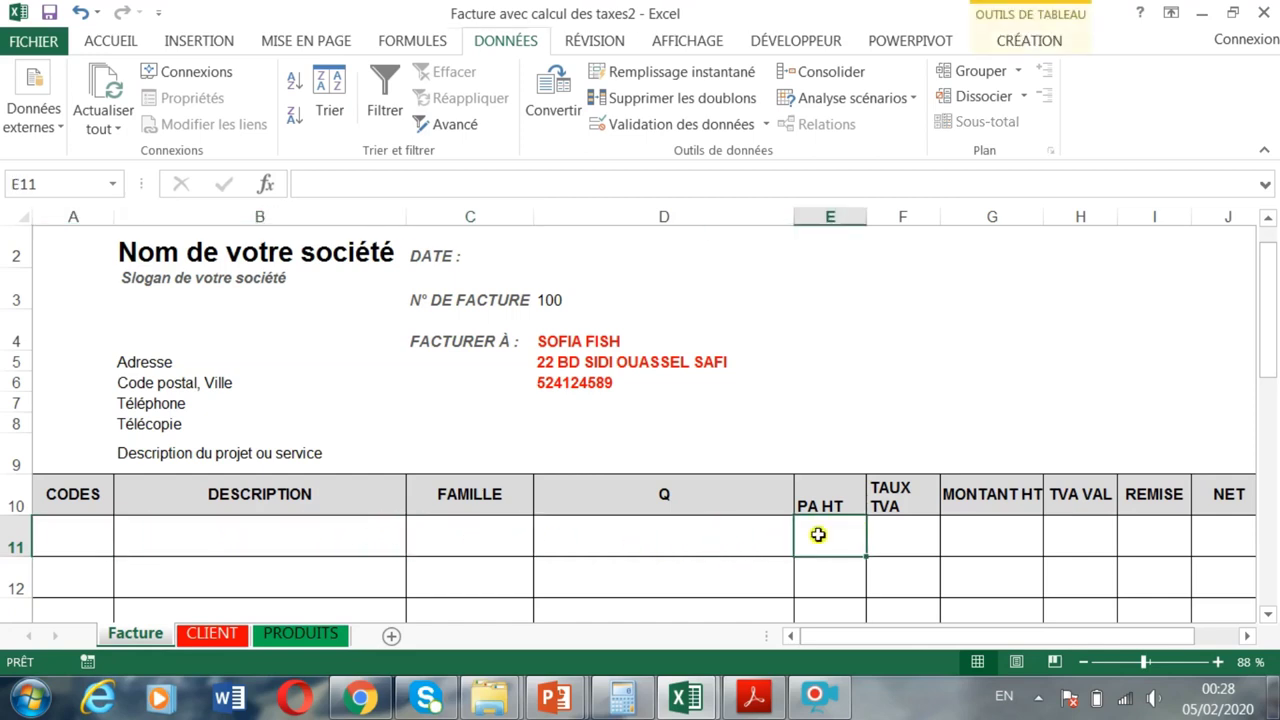
click(892, 535)
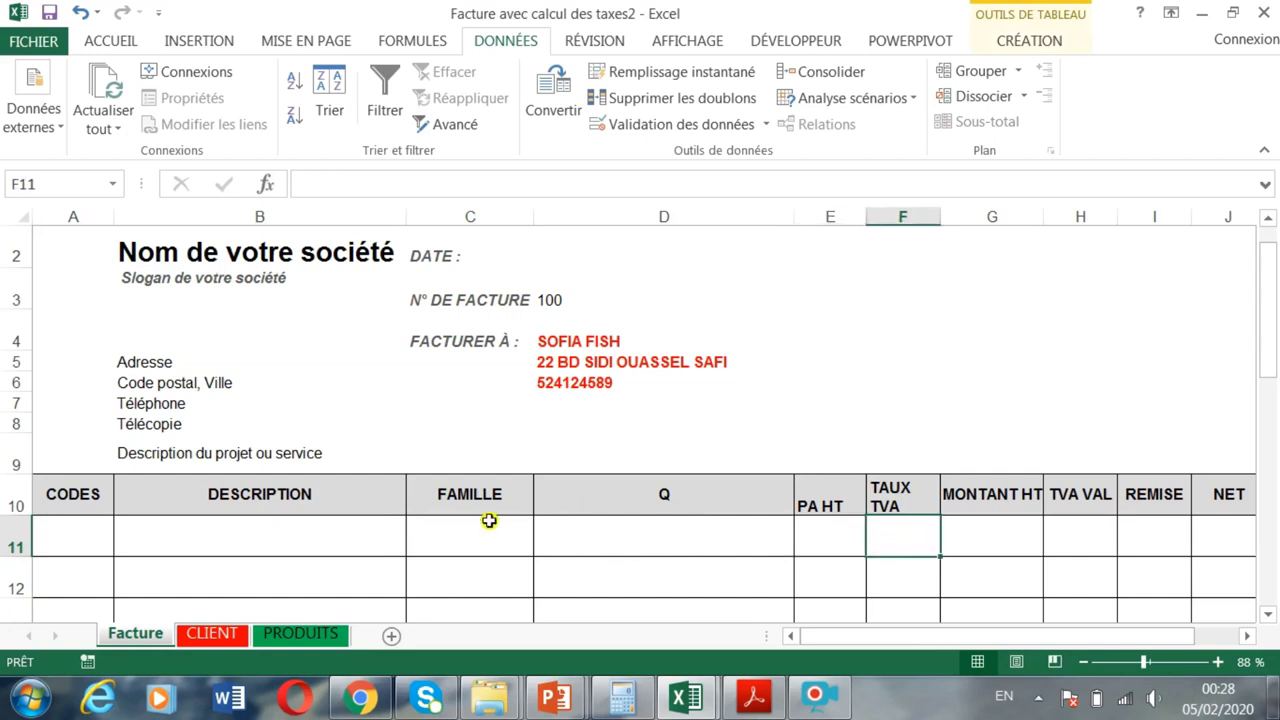
click(226, 535)
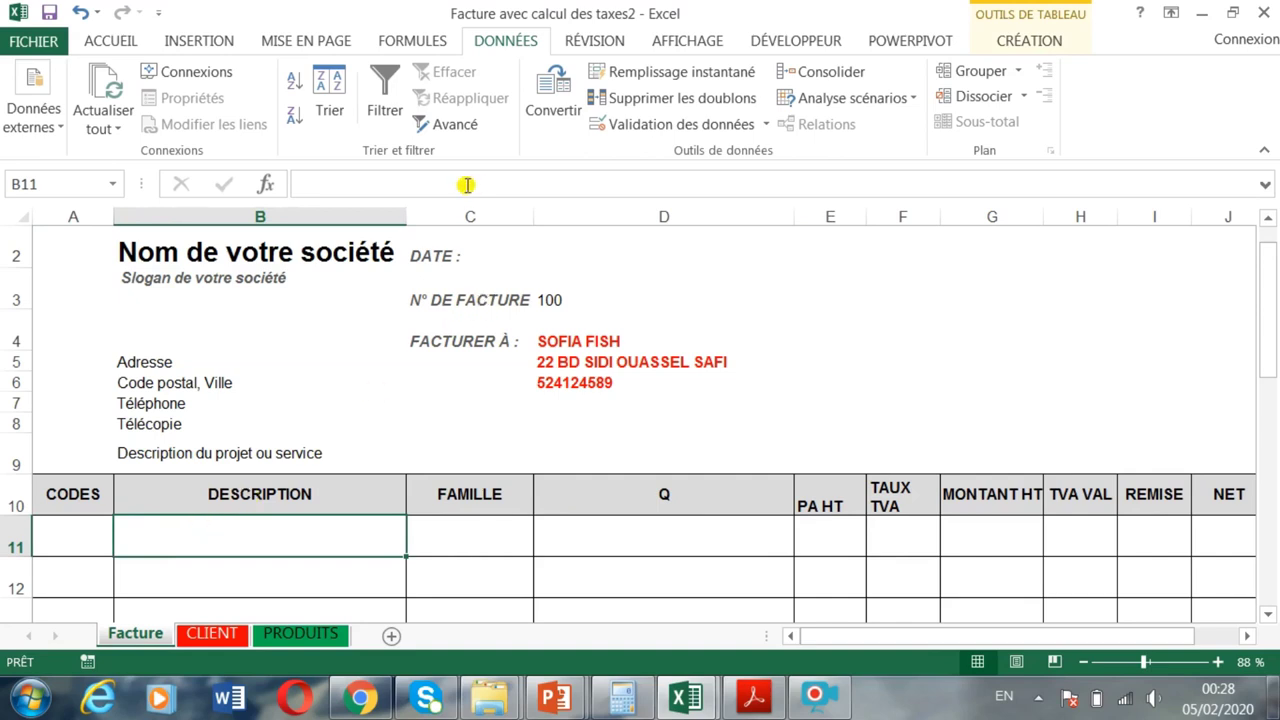
click(418, 50)
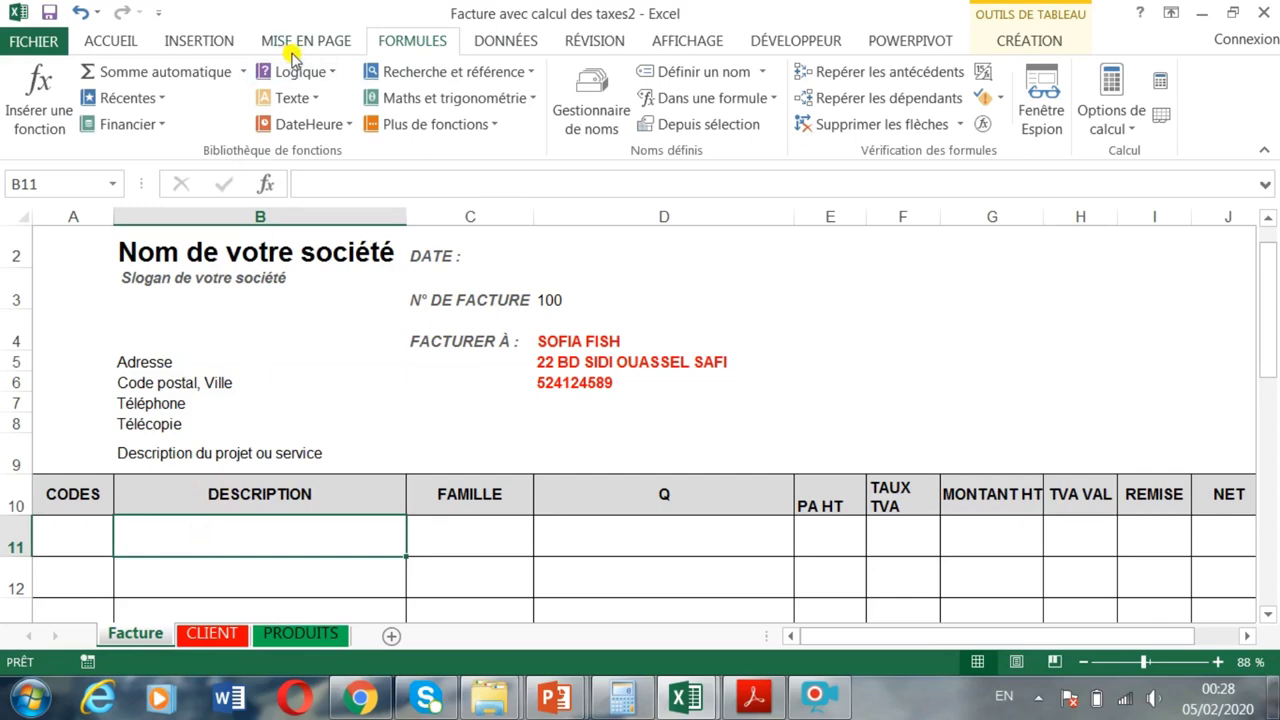
Step: Start a RECHERCHEV function in B11 with A11 as the lookup value
click(38, 100)
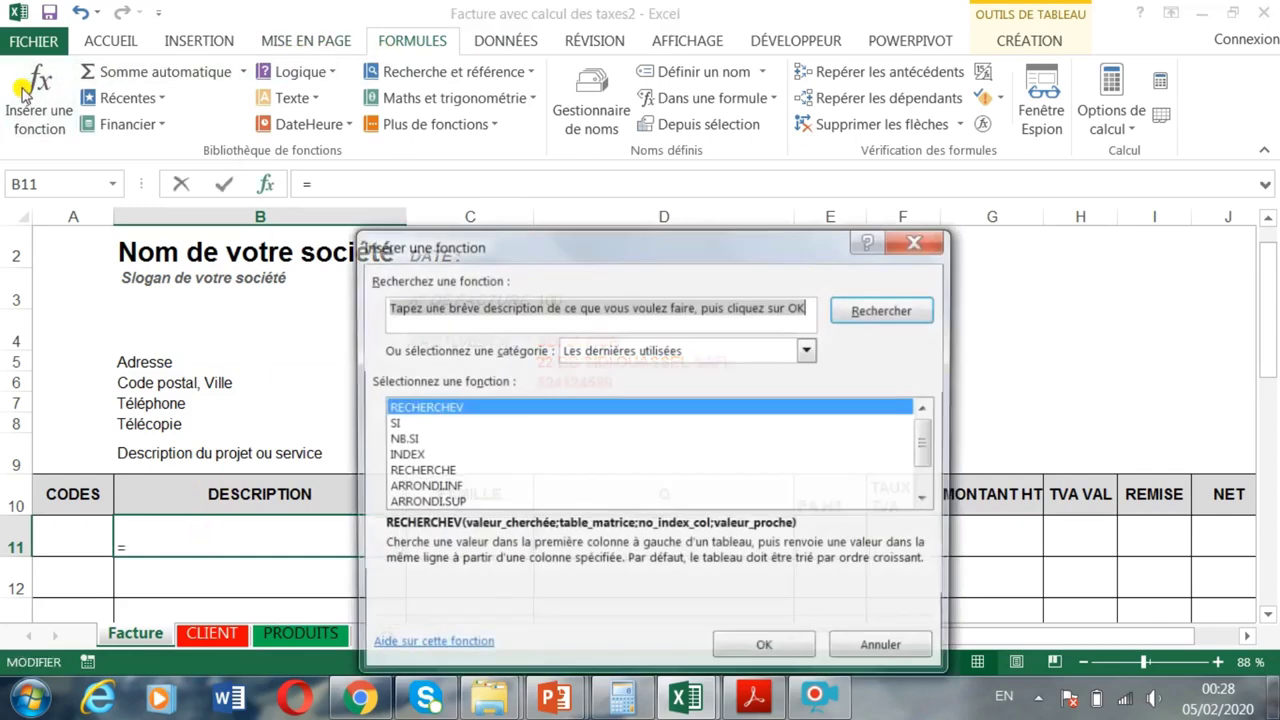
click(748, 649)
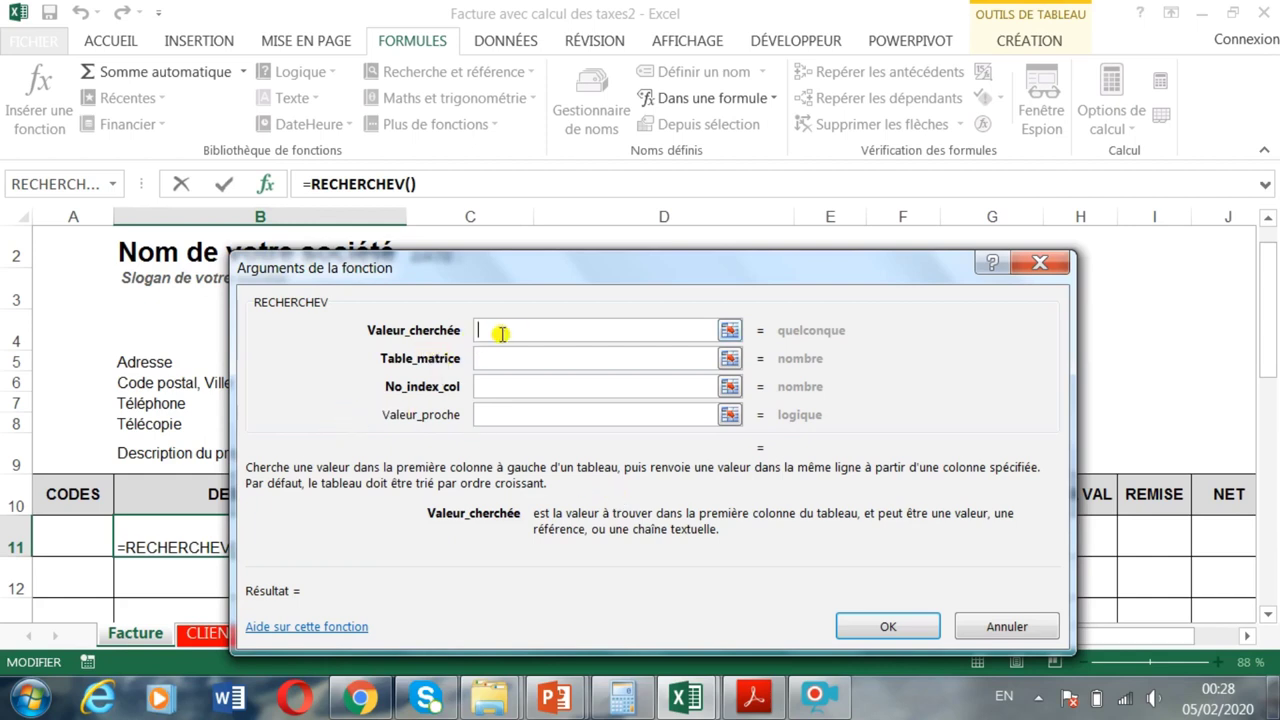
click(83, 531)
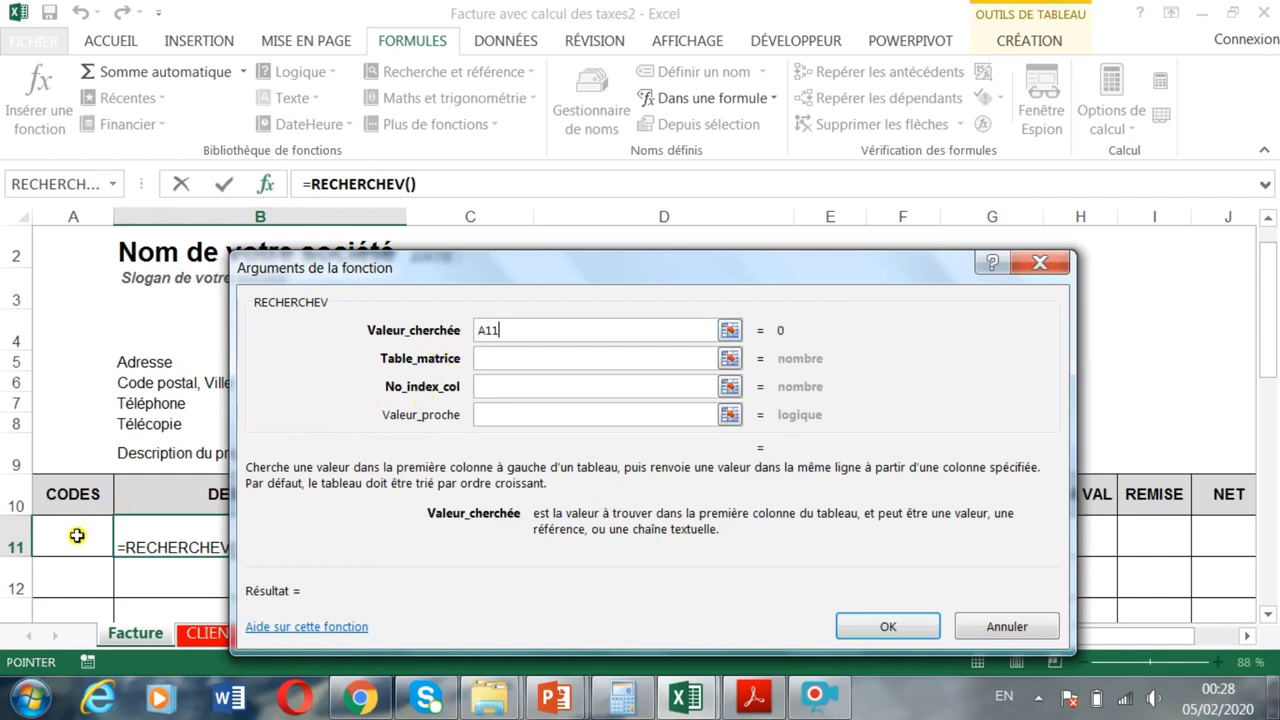
click(492, 358)
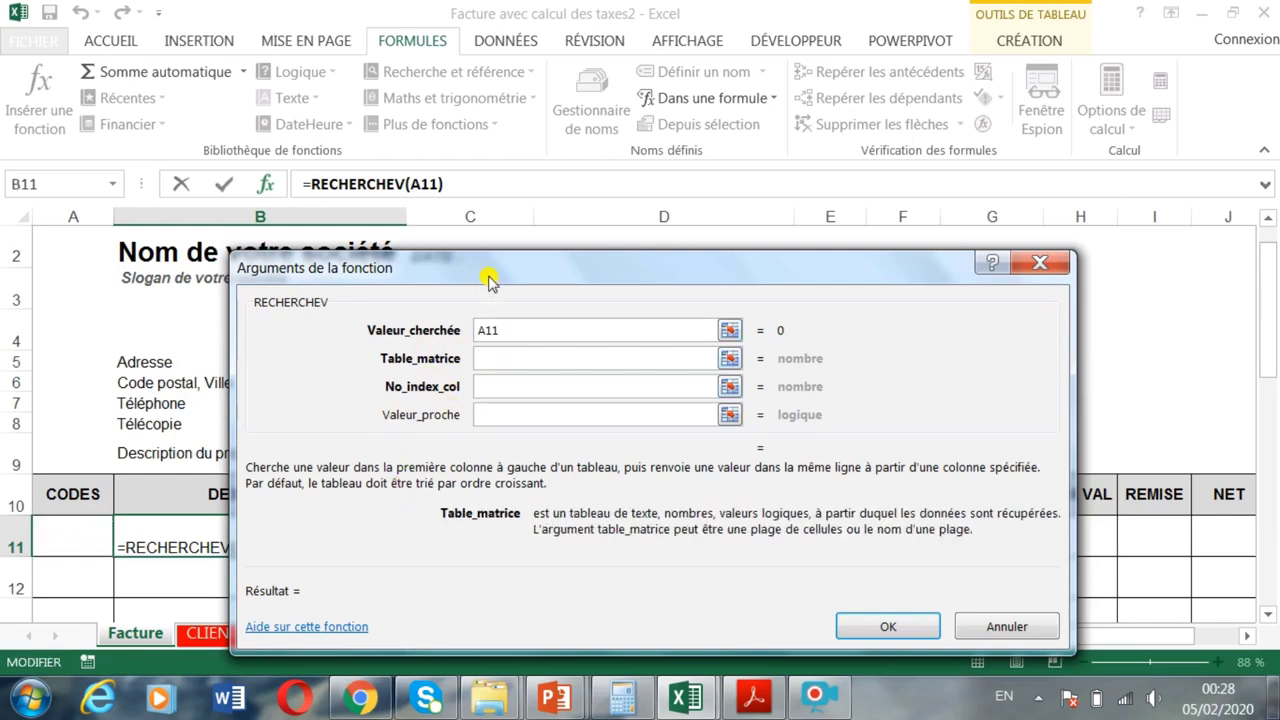
Step: Use table PRODUITS!A1:E6, column 2 and FAUX, and confirm the description lookup
drag(482, 277, 560, 122)
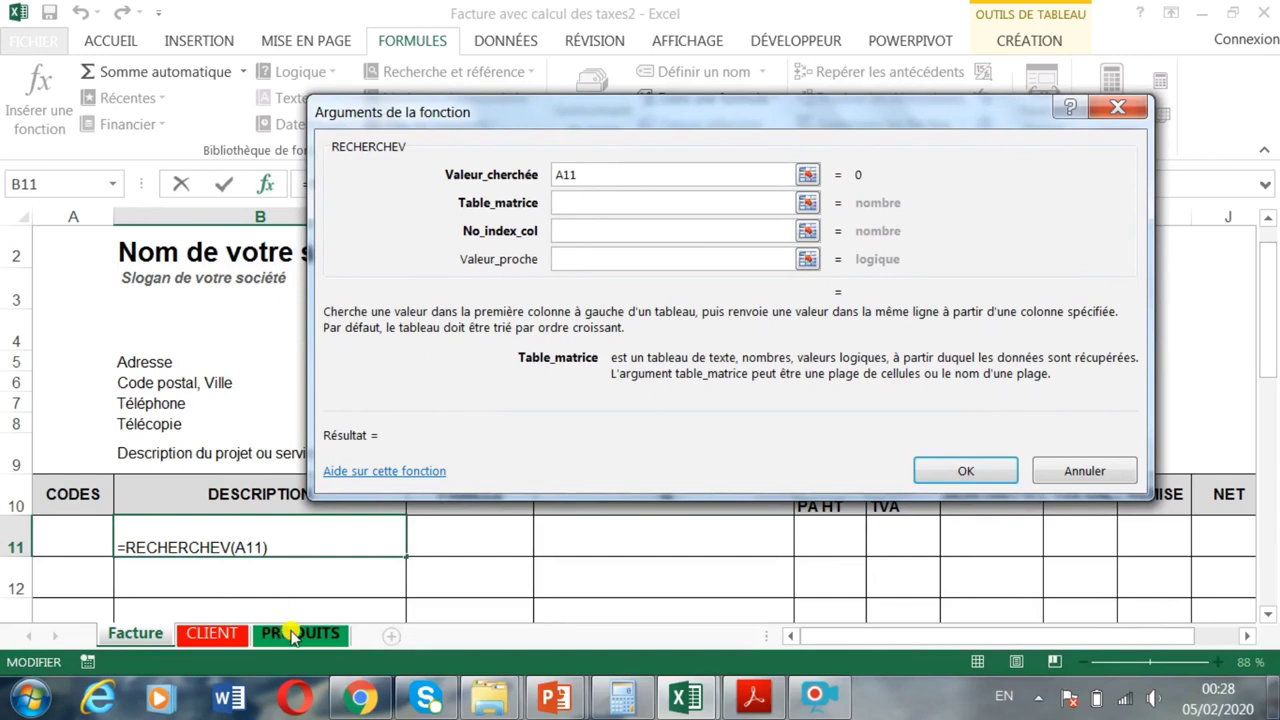
click(292, 633)
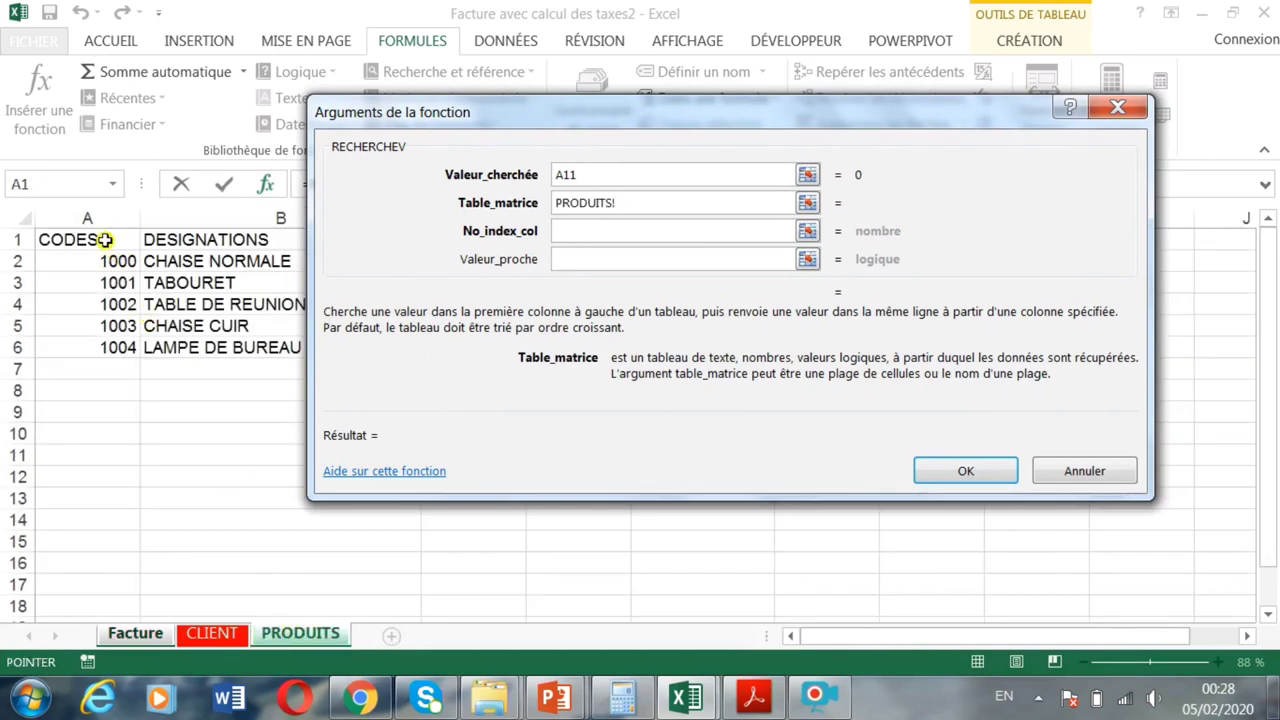
drag(105, 240, 697, 348)
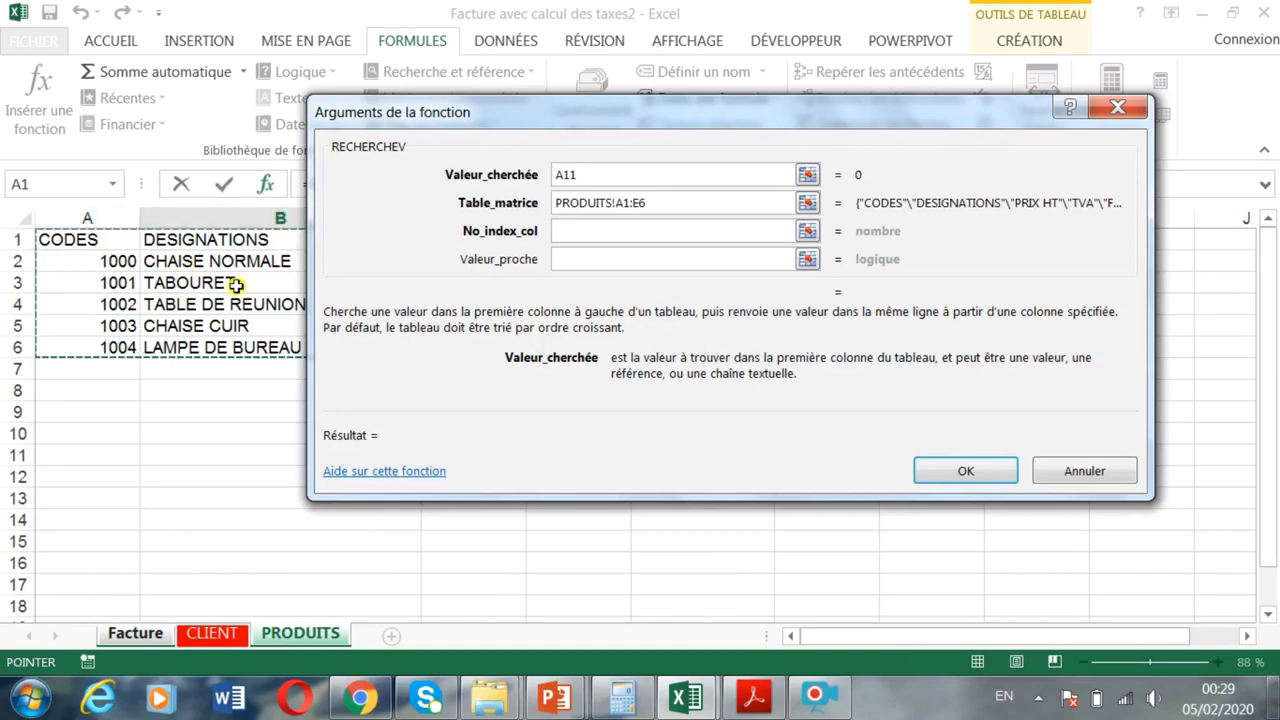
click(582, 231)
text(2)
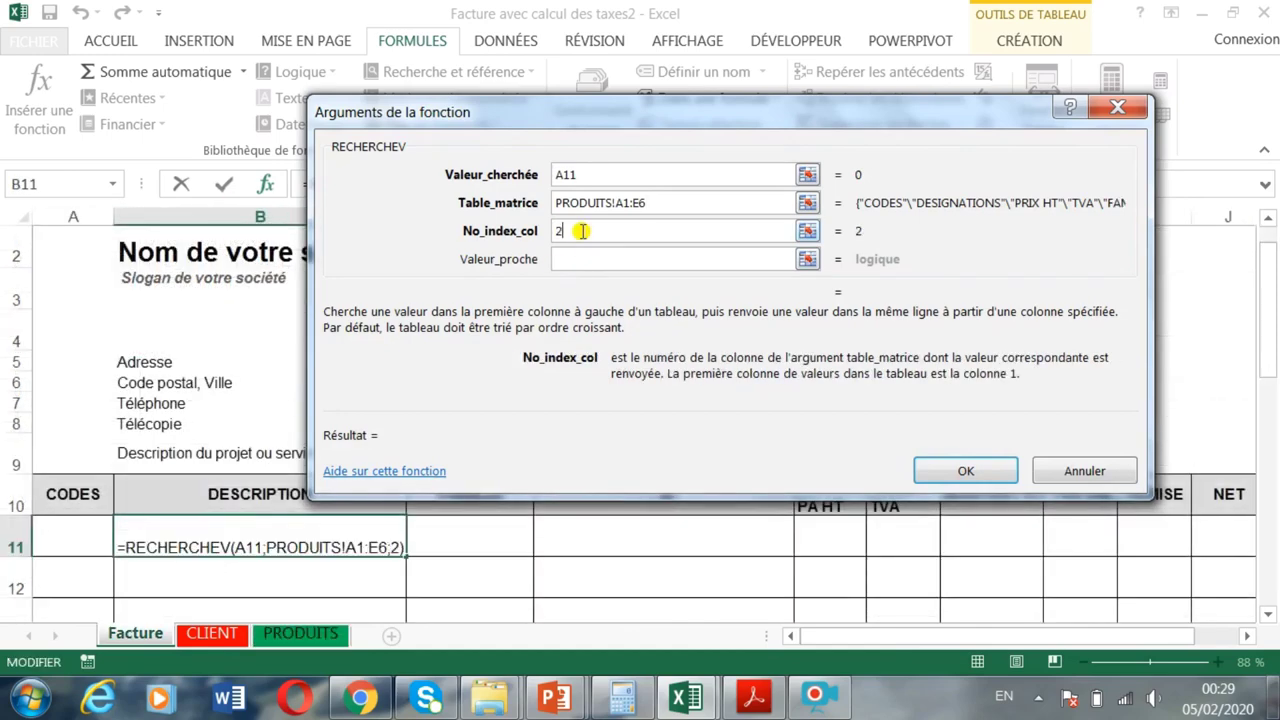
click(585, 255)
text(FA)
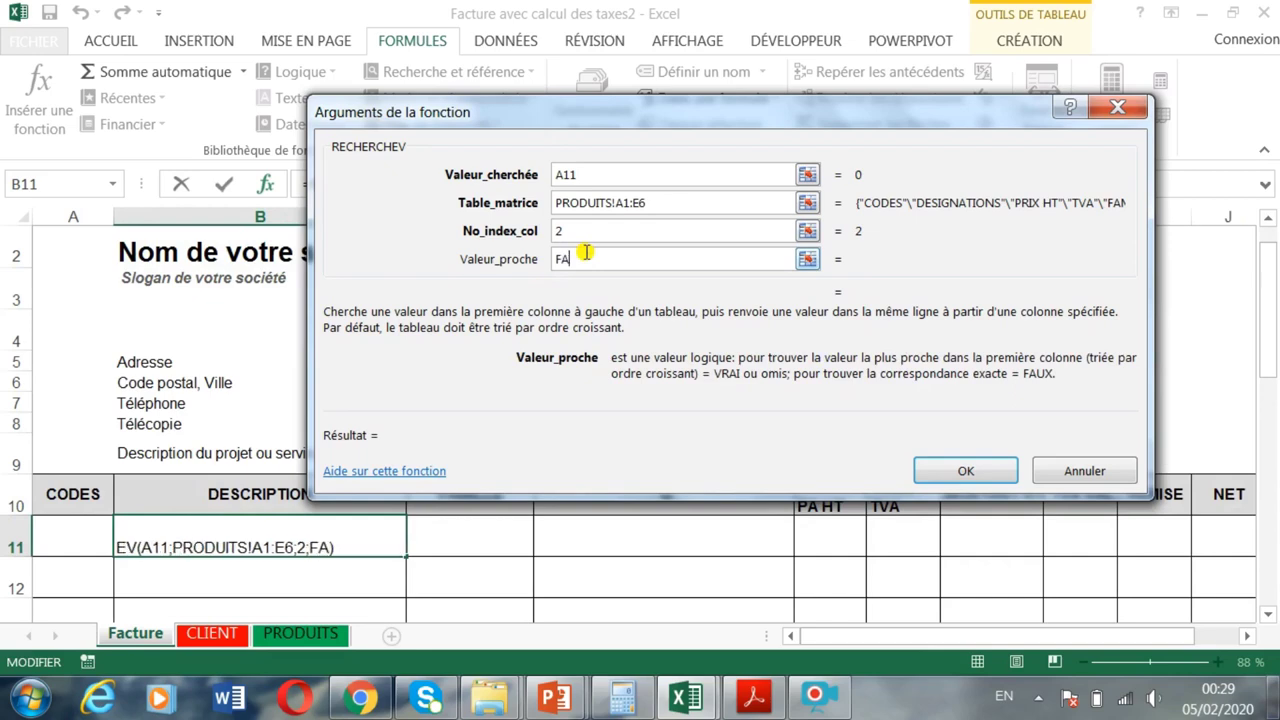
text(UX)
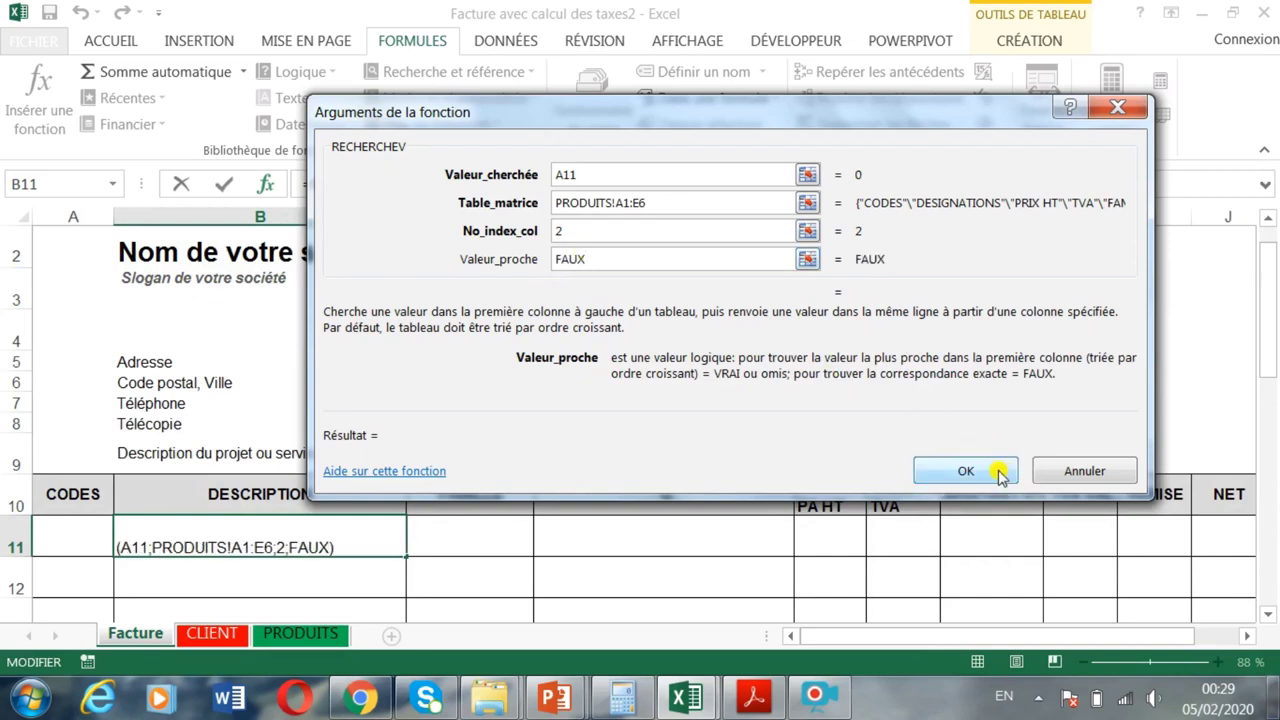
click(998, 470)
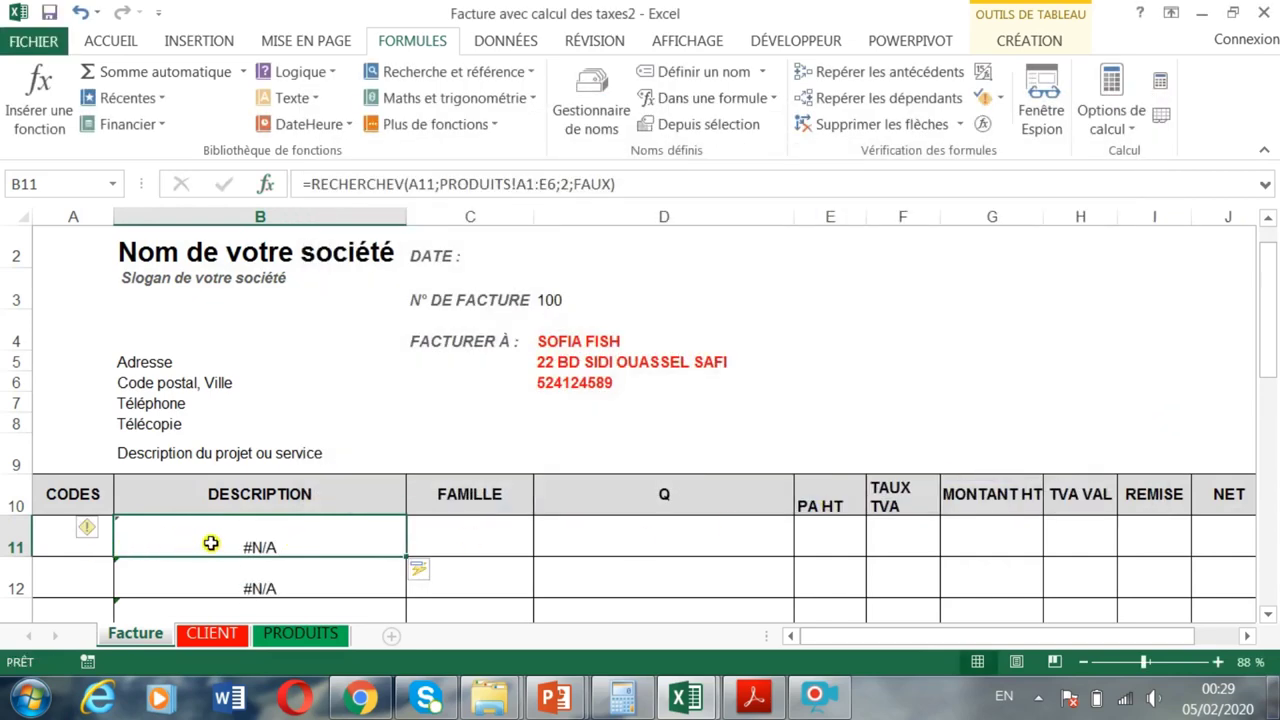
Step: Pick codes 1000, 1001, then 1003 in A11 so B11 shows CHAISE CUIR, and select C11
click(60, 552)
click(123, 545)
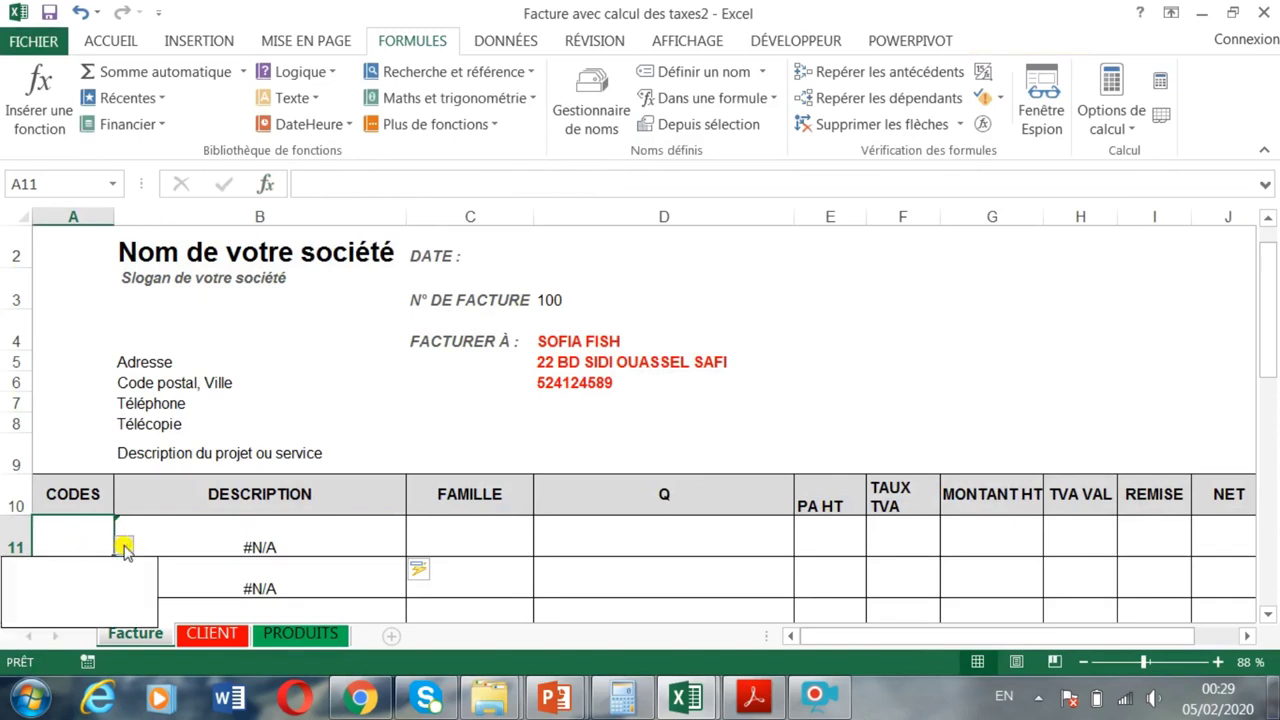
click(83, 563)
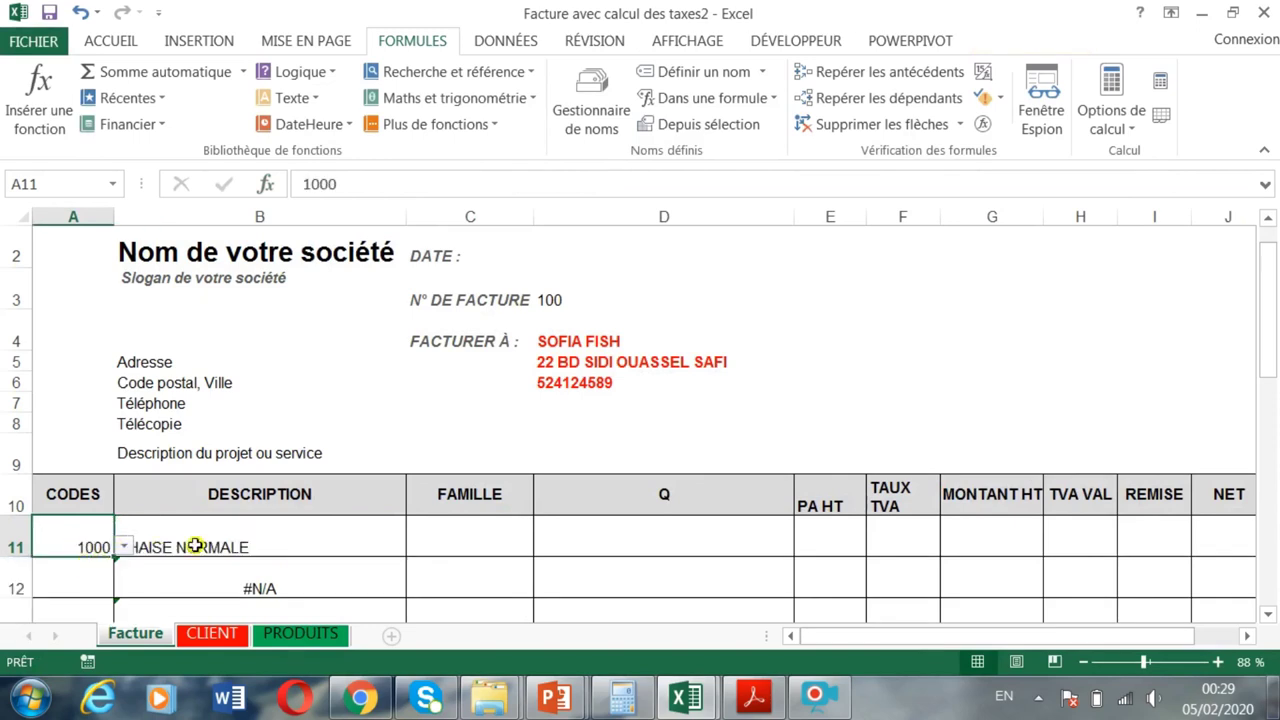
click(123, 545)
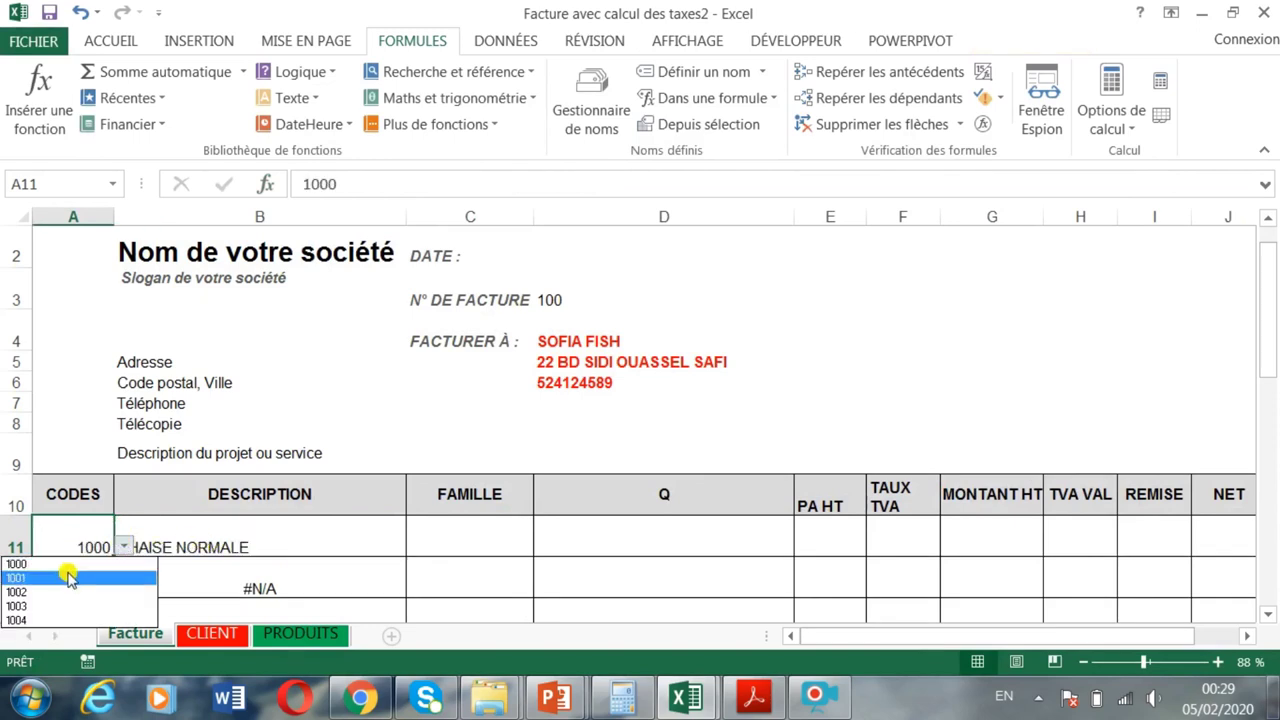
click(69, 577)
click(123, 545)
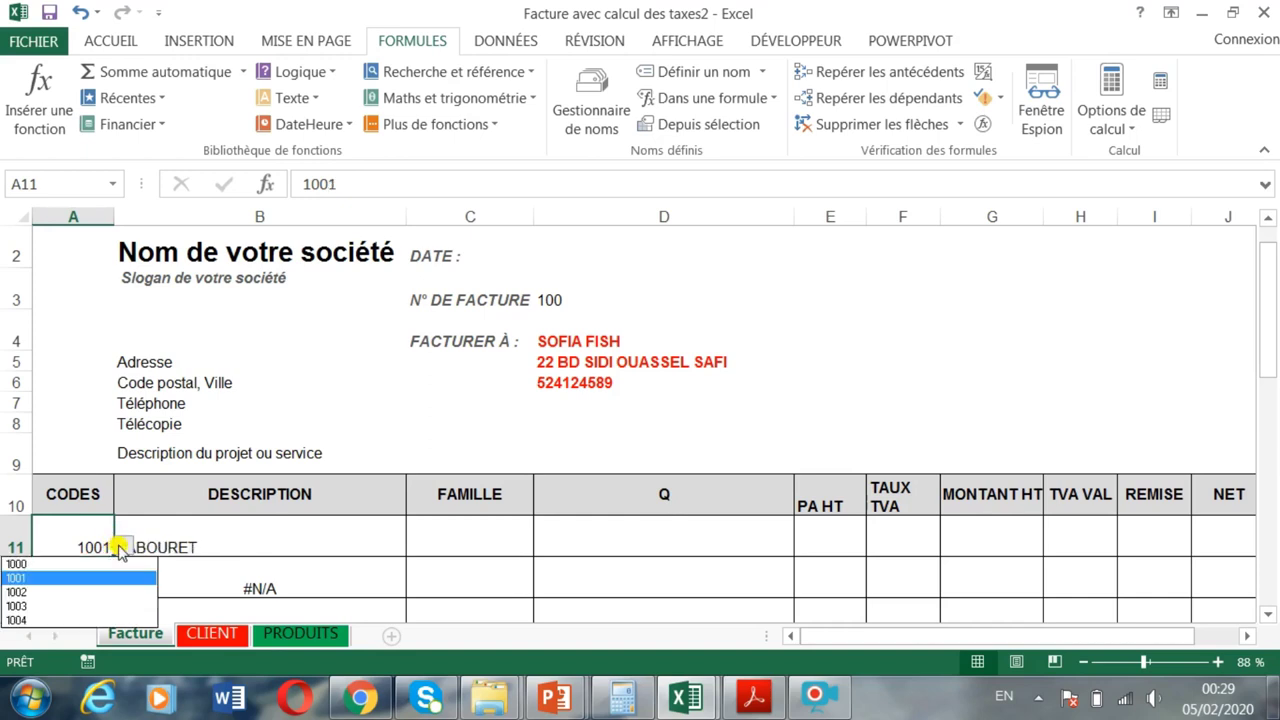
click(50, 606)
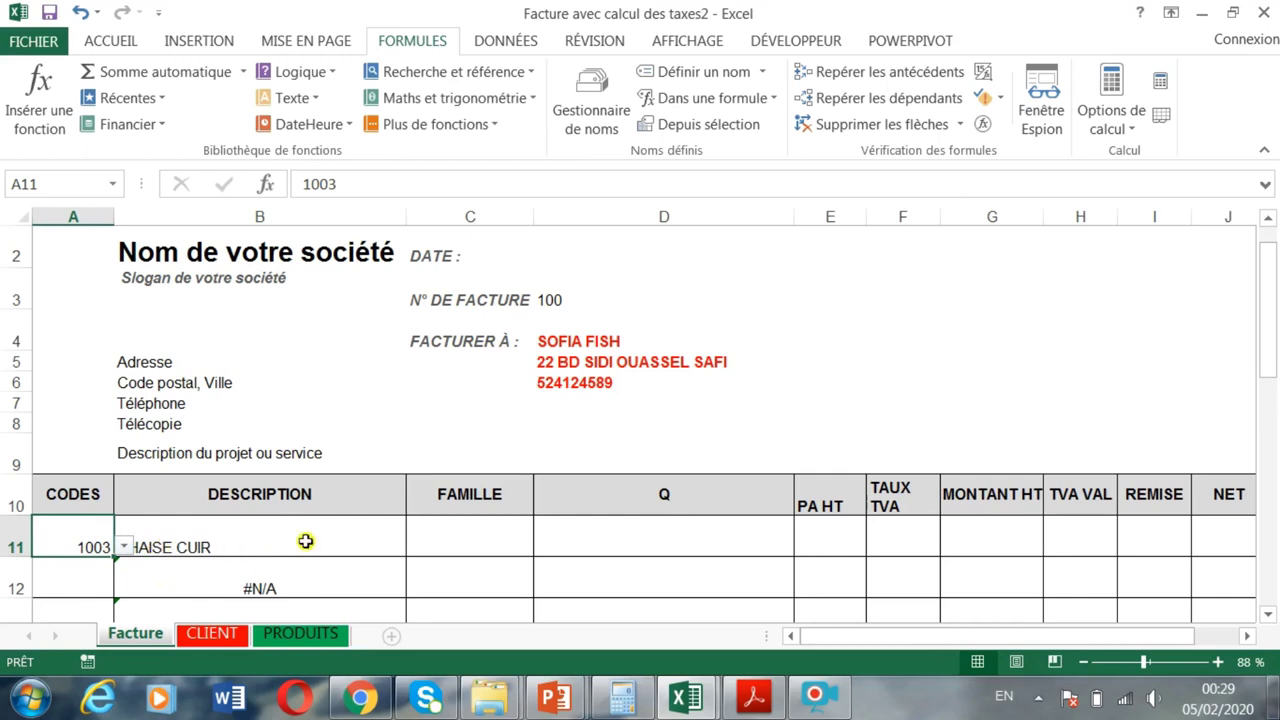
click(438, 539)
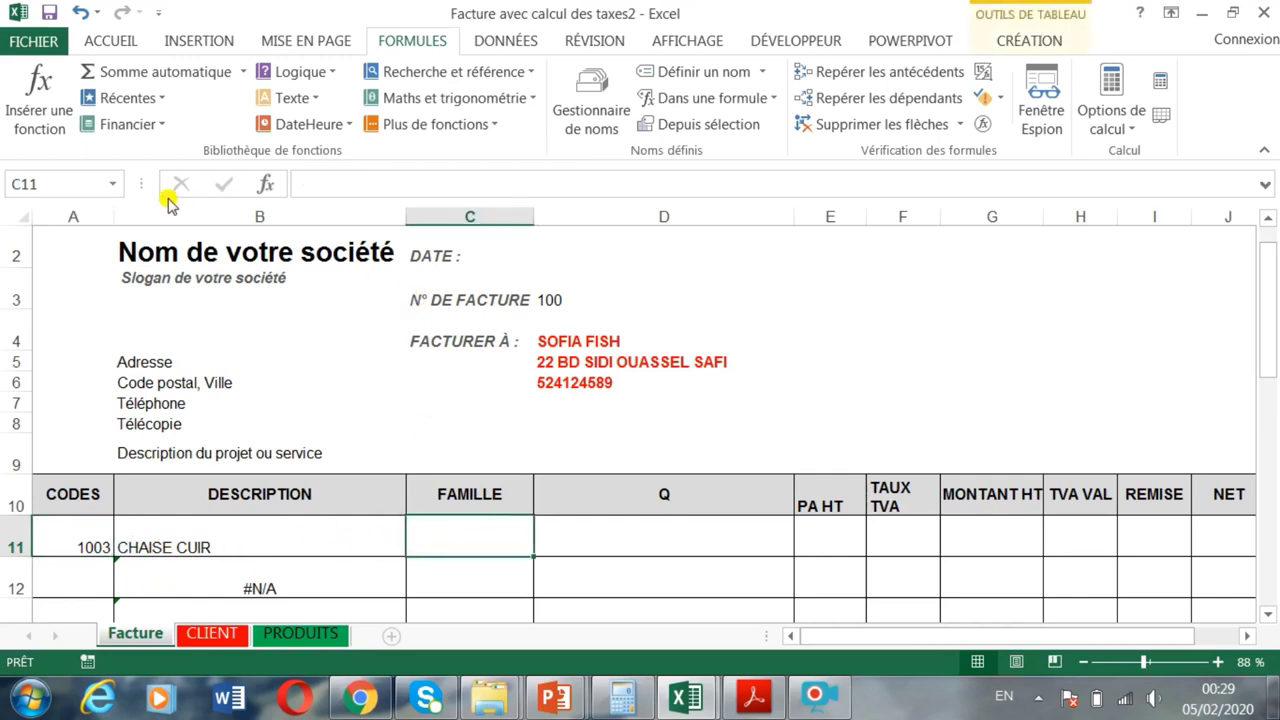
click(37, 98)
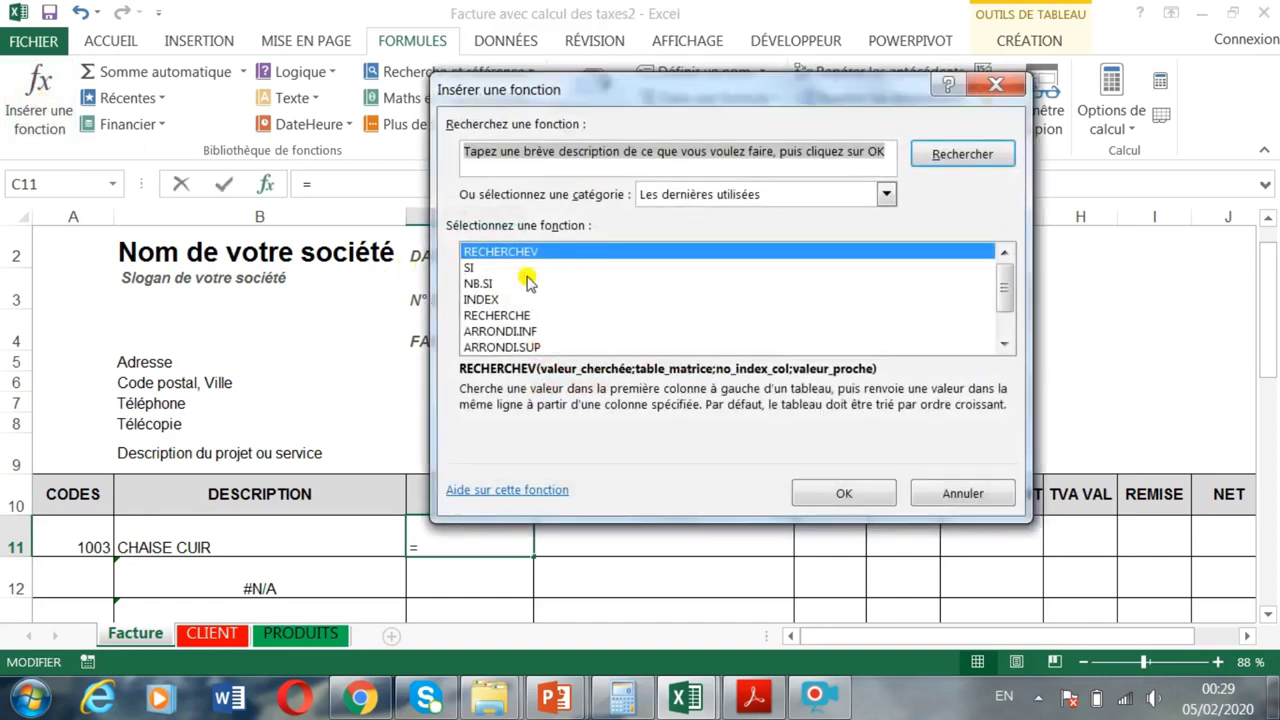
Step: Start a RECHERCHEV in C11 using A11 as lookup value and PRODUITS!A1:E6 as table
click(816, 494)
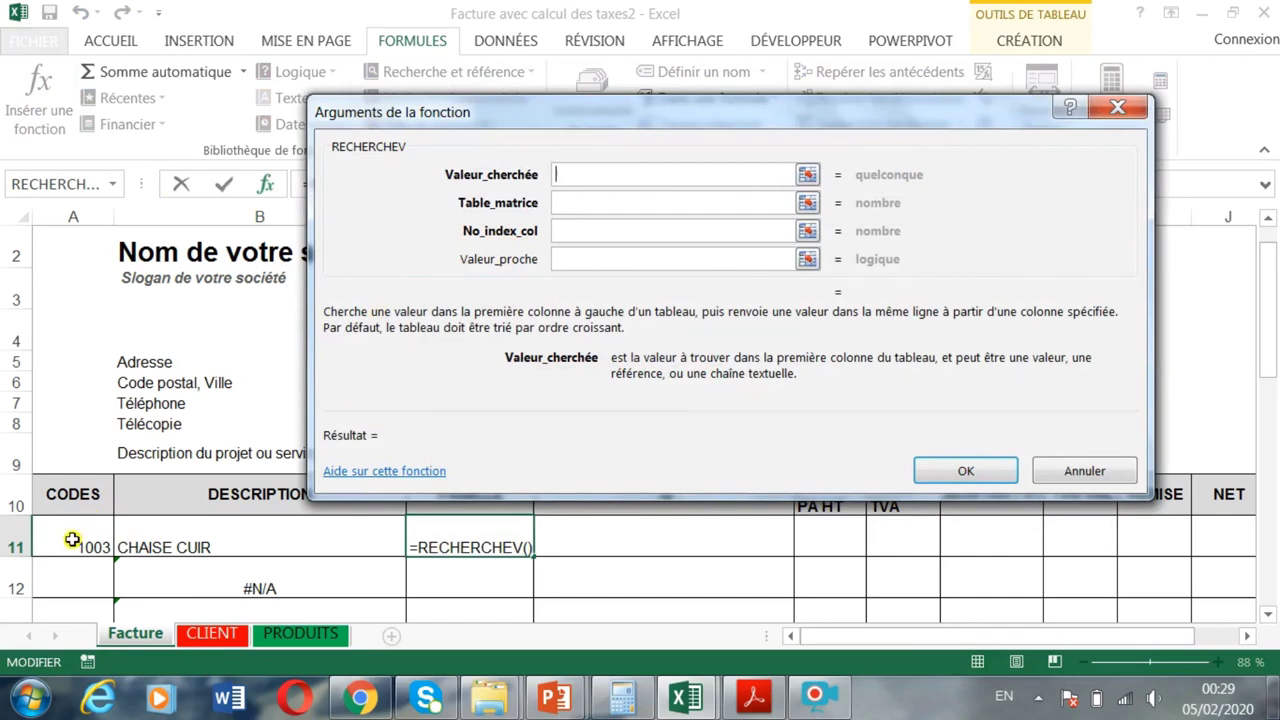
click(72, 540)
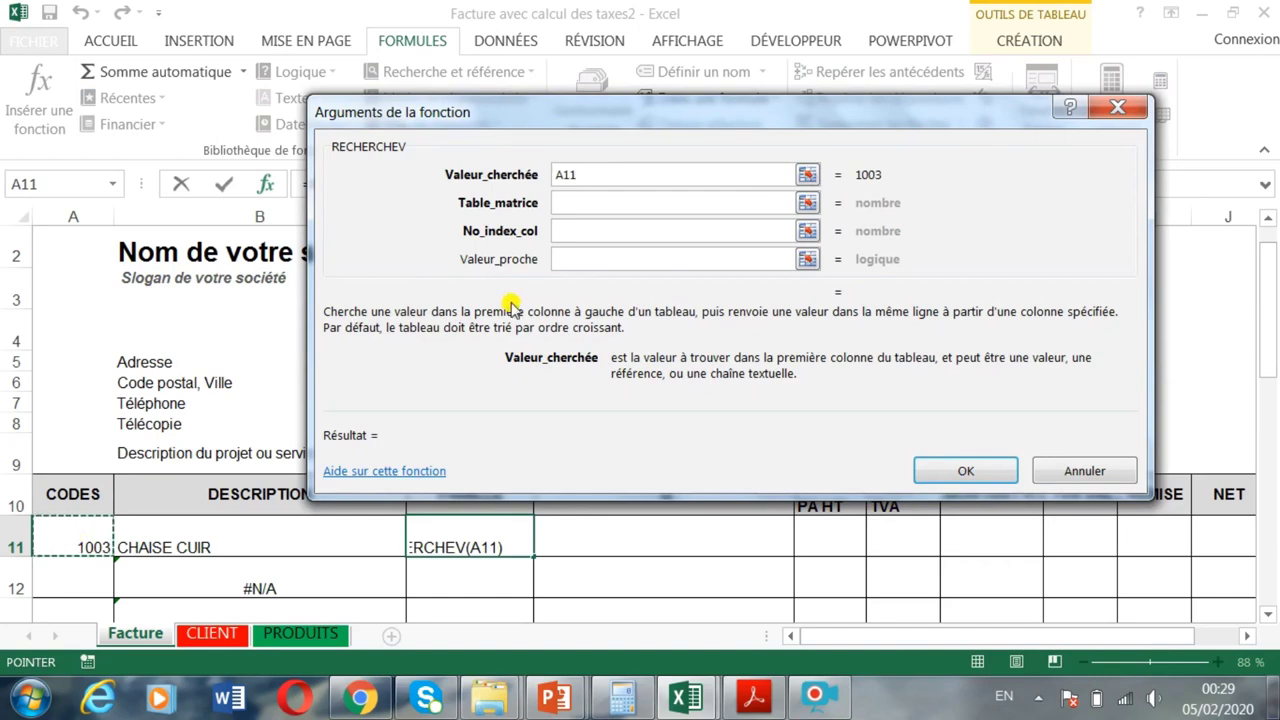
click(560, 206)
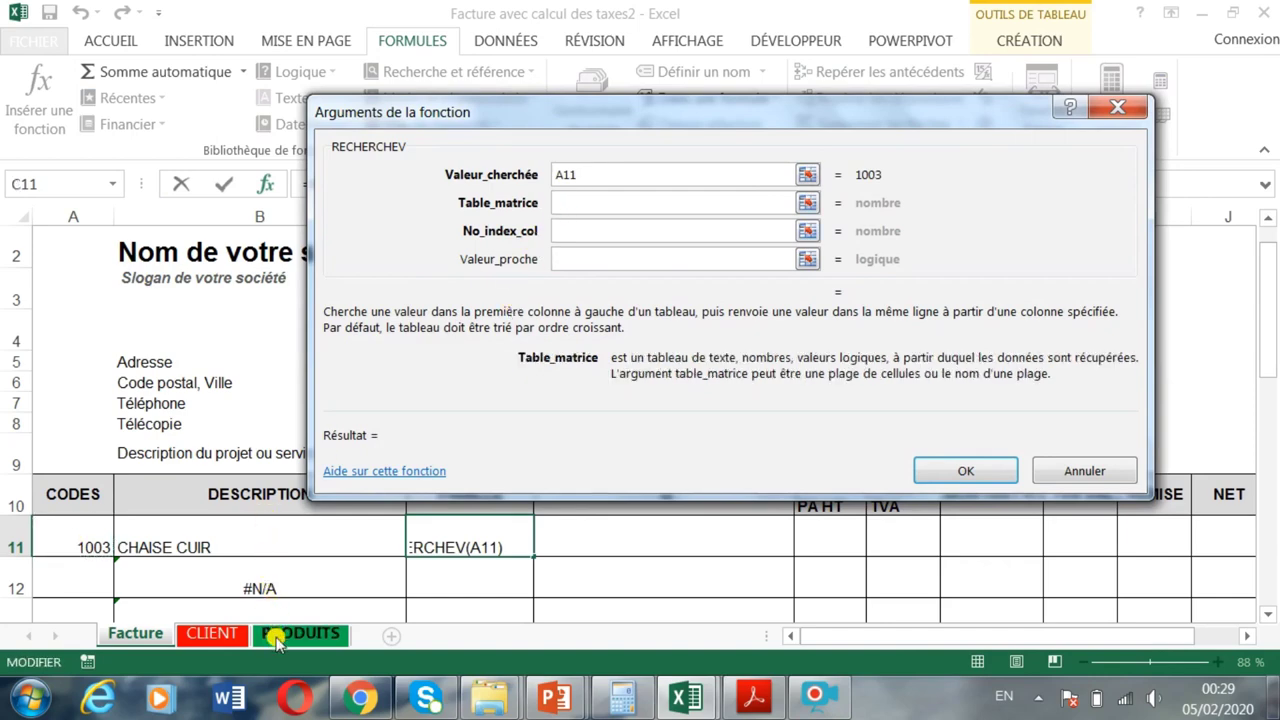
drag(580, 127, 584, 82)
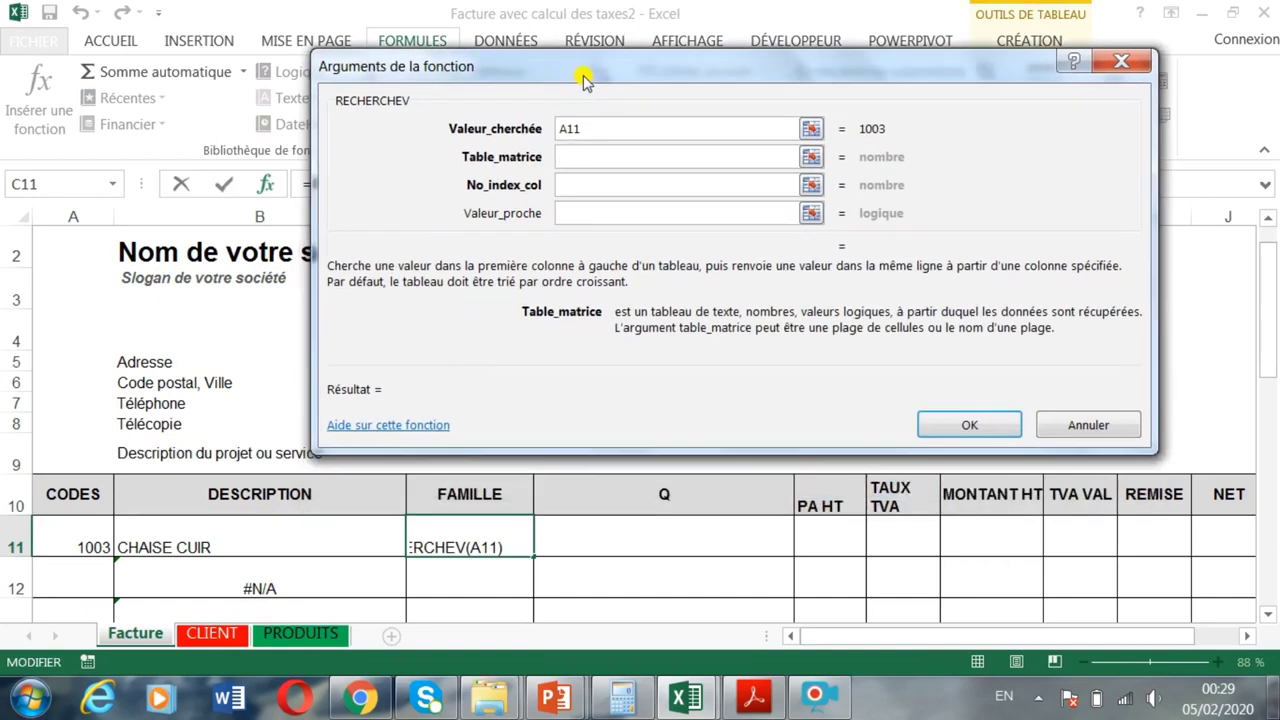
click(283, 640)
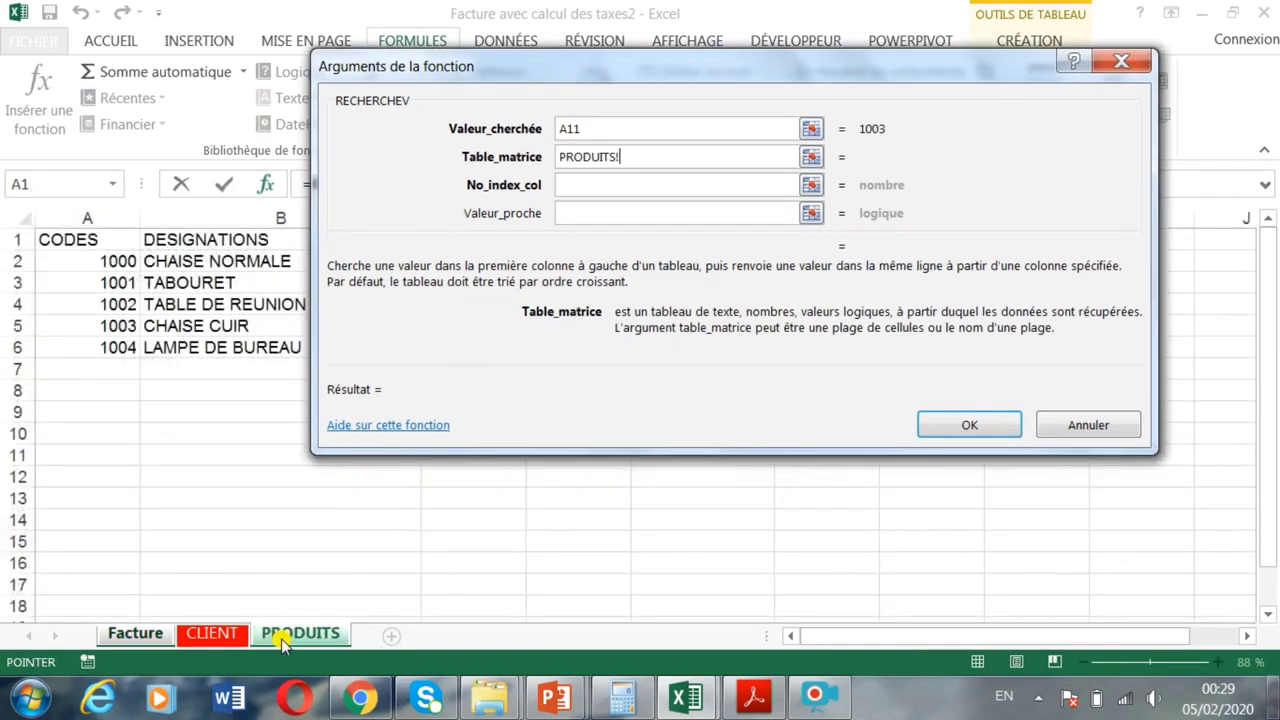
mouse_move(80, 238)
mouse_down()
mouse_move(674, 331)
mouse_move(684, 349)
mouse_up()
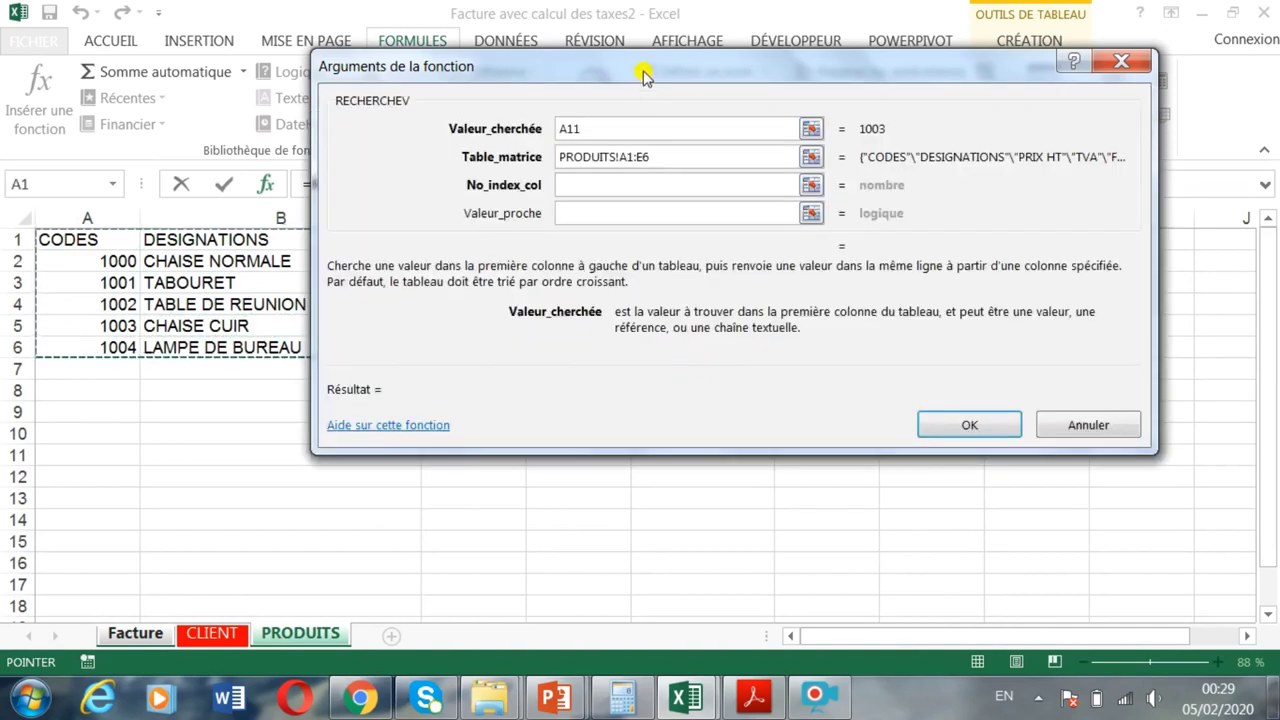
drag(648, 90, 570, 440)
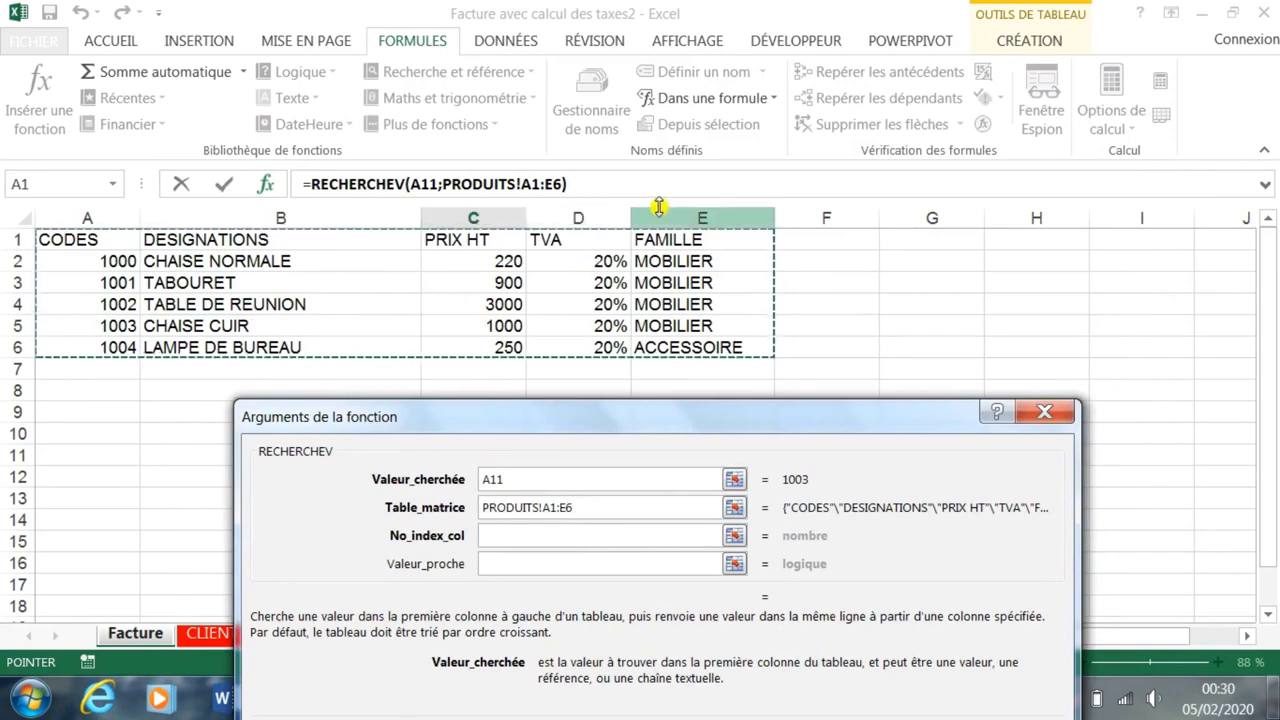
Step: Complete the famille lookup with column 5 and FAUX for exact match
click(508, 535)
text(5)
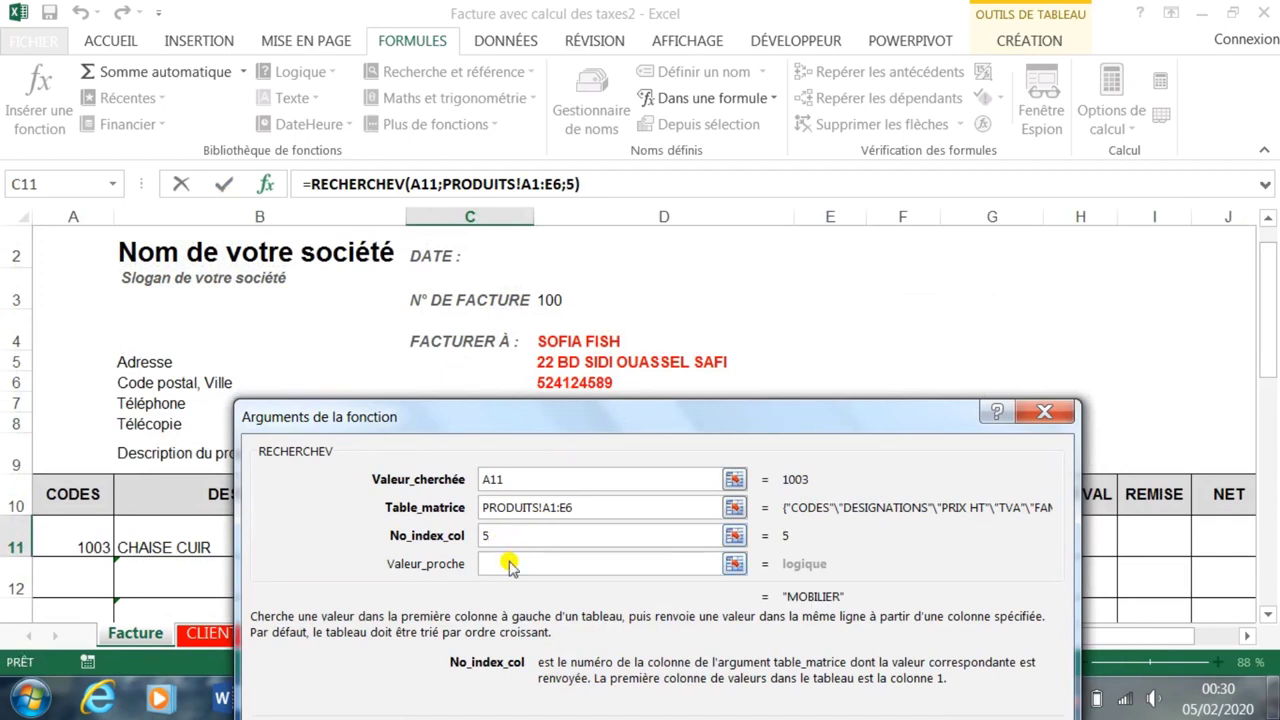
click(508, 563)
text(FAU)
text(X)
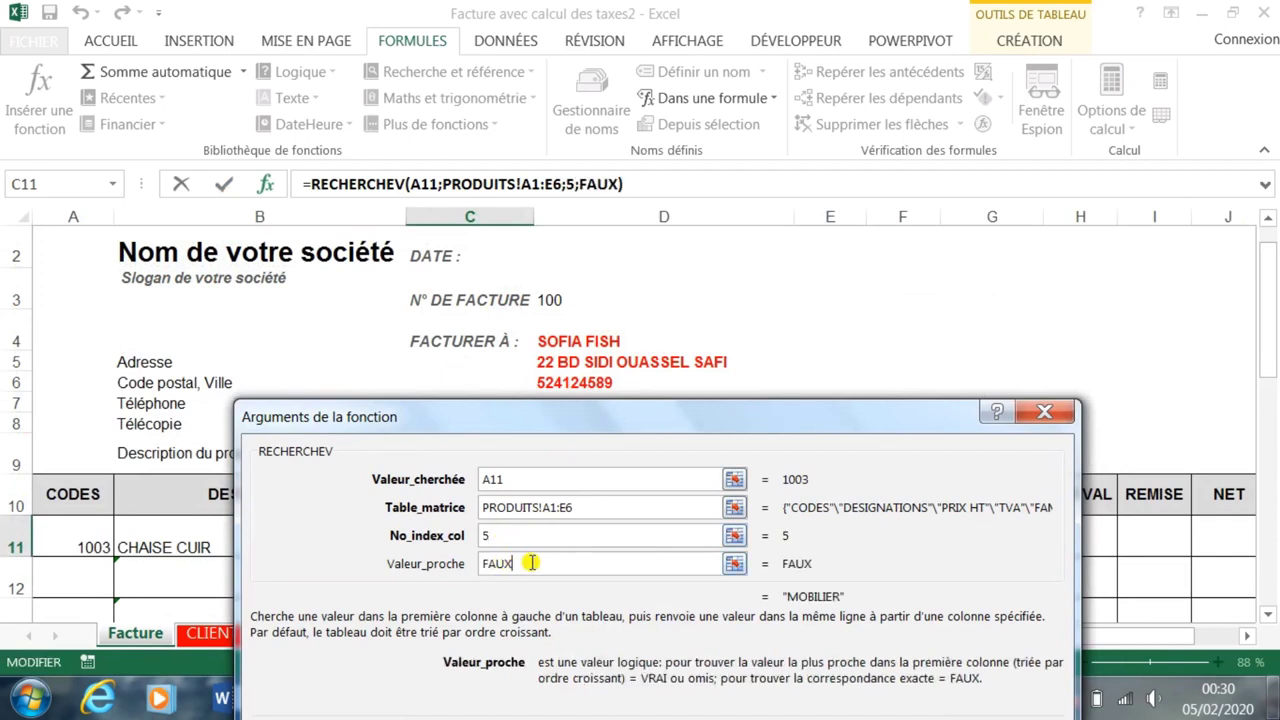
drag(762, 427, 774, 334)
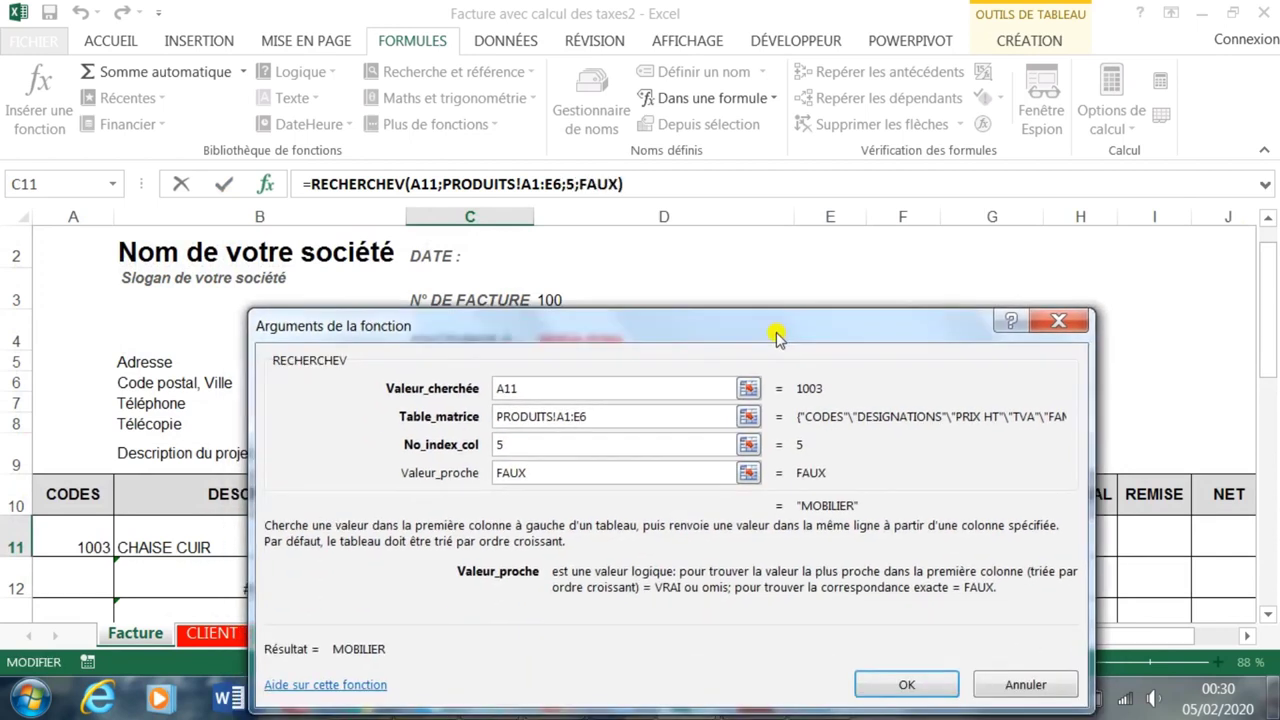
click(897, 686)
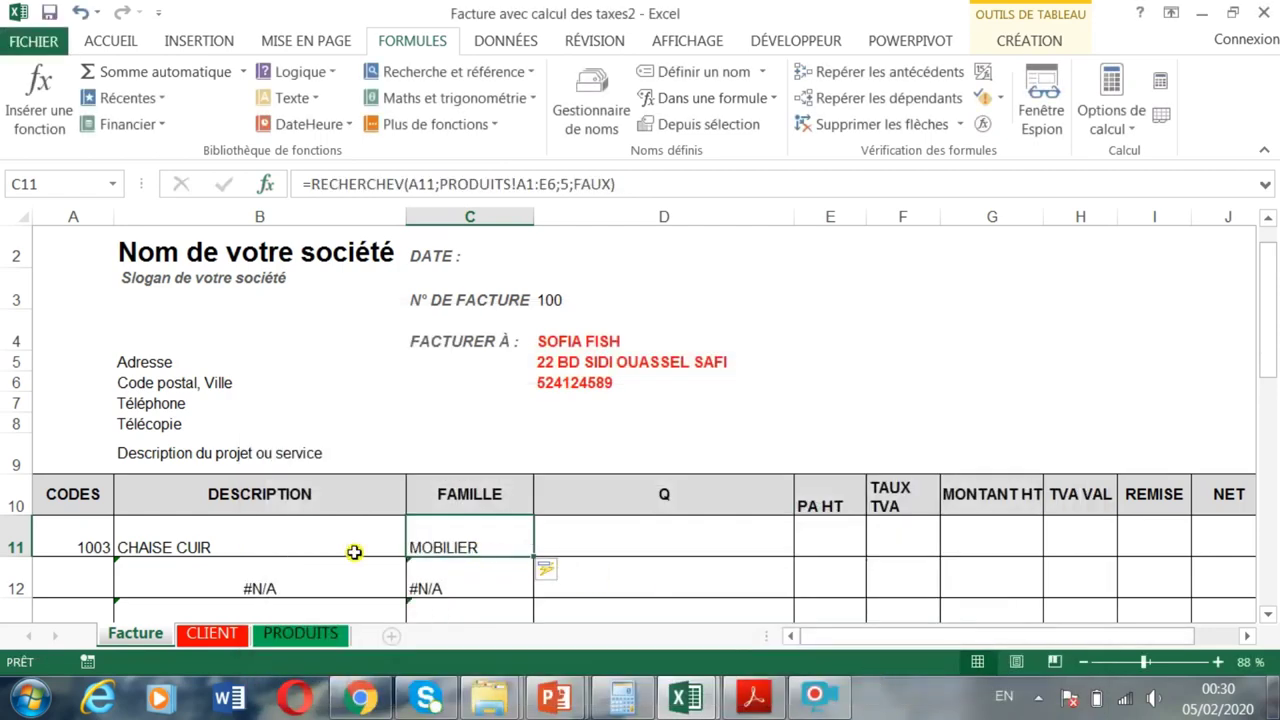
Step: Pick product code 1004 in A11, showing LAMPE DE BUREAU and ACCESSOIRE
click(95, 541)
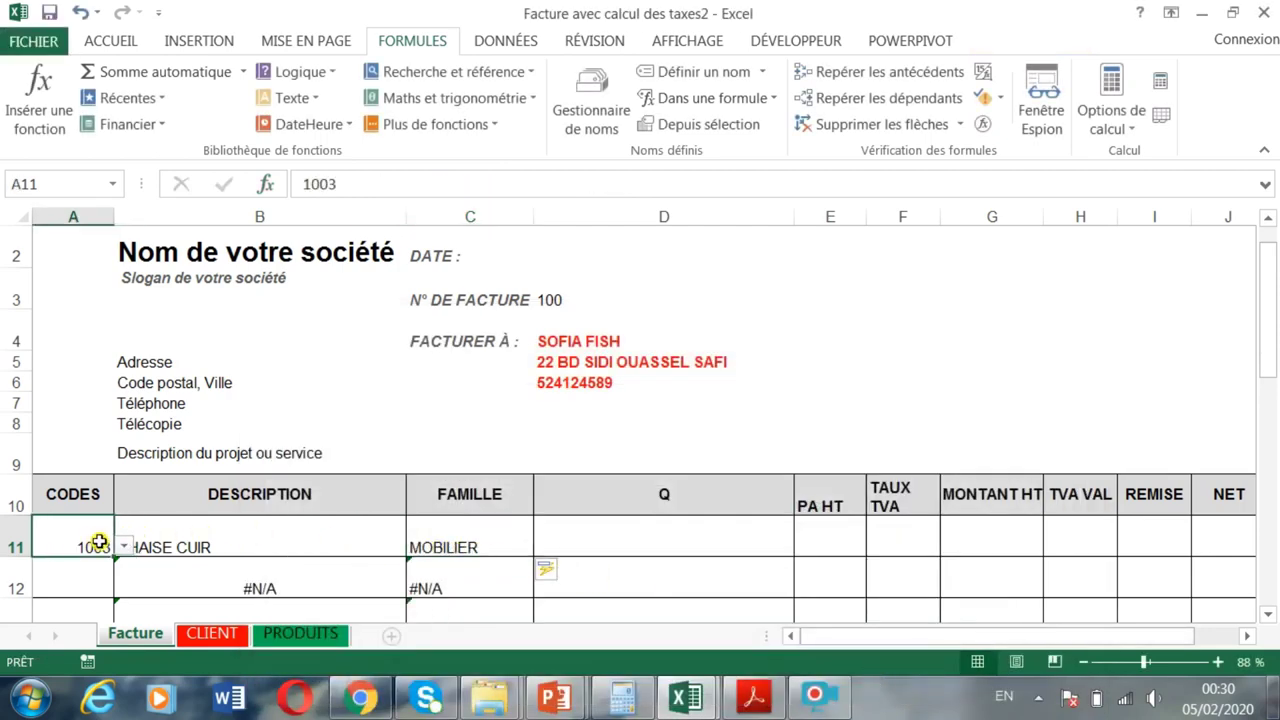
click(123, 547)
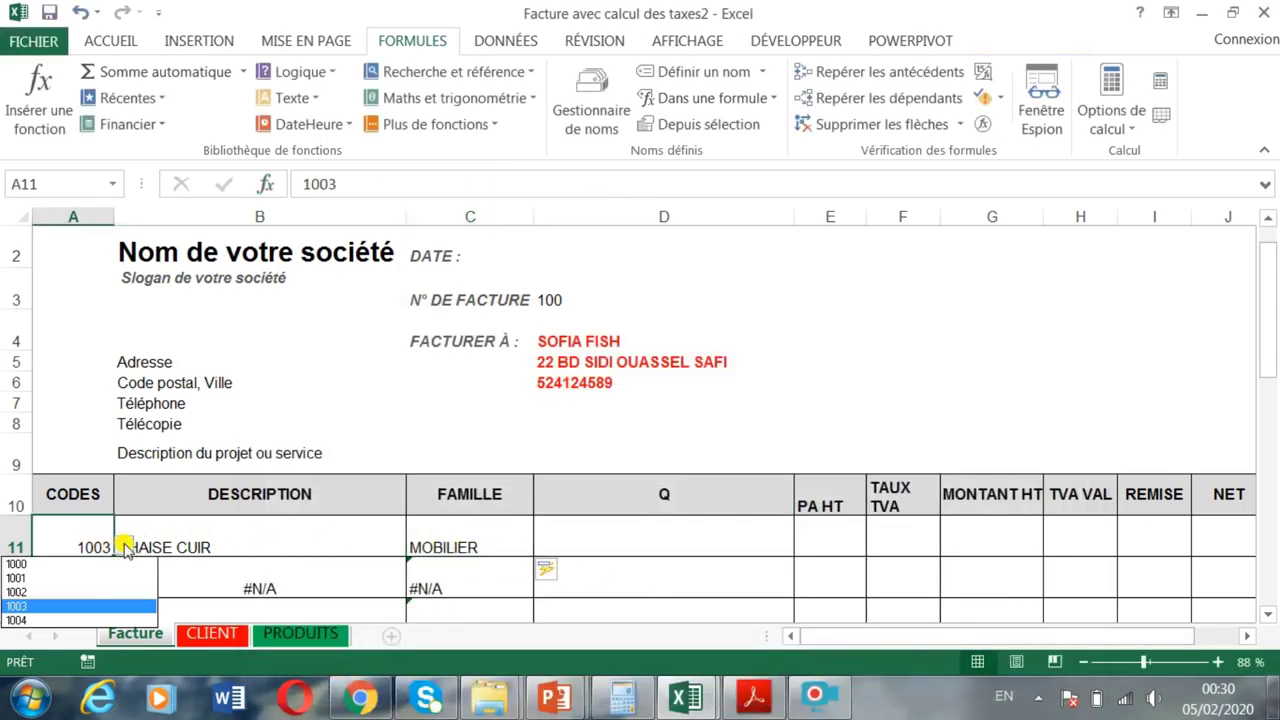
click(40, 619)
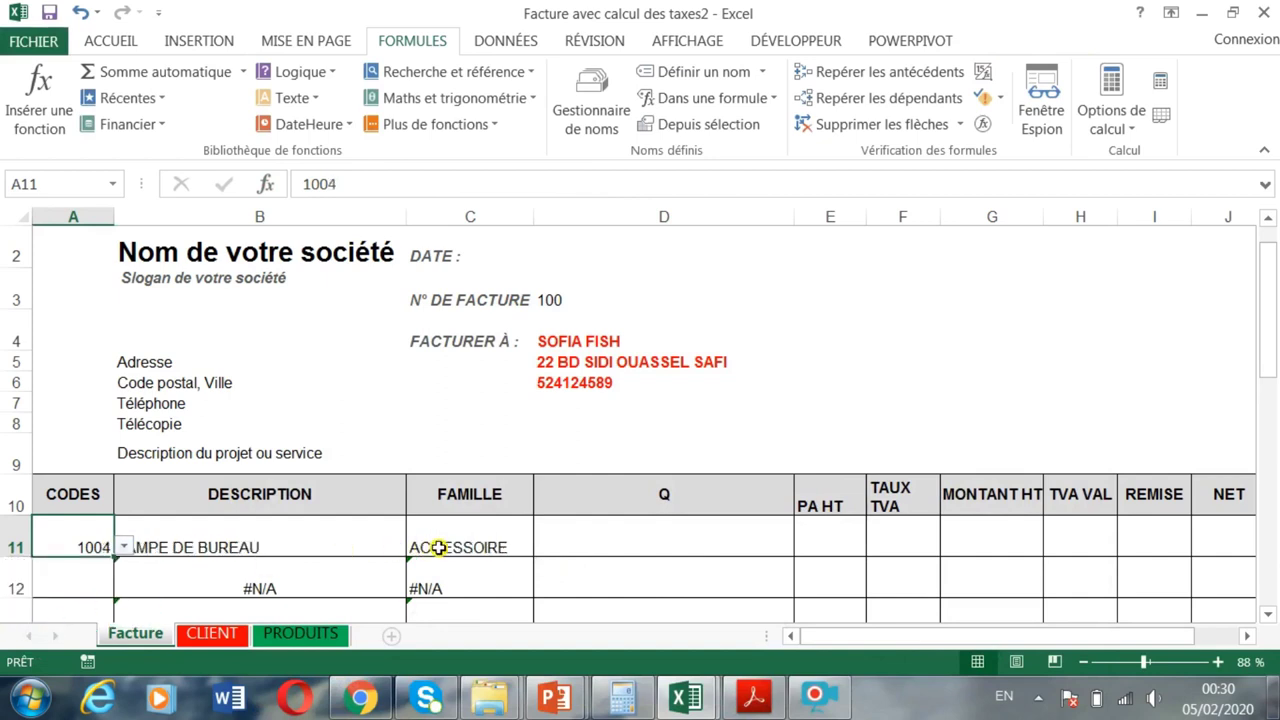
click(671, 542)
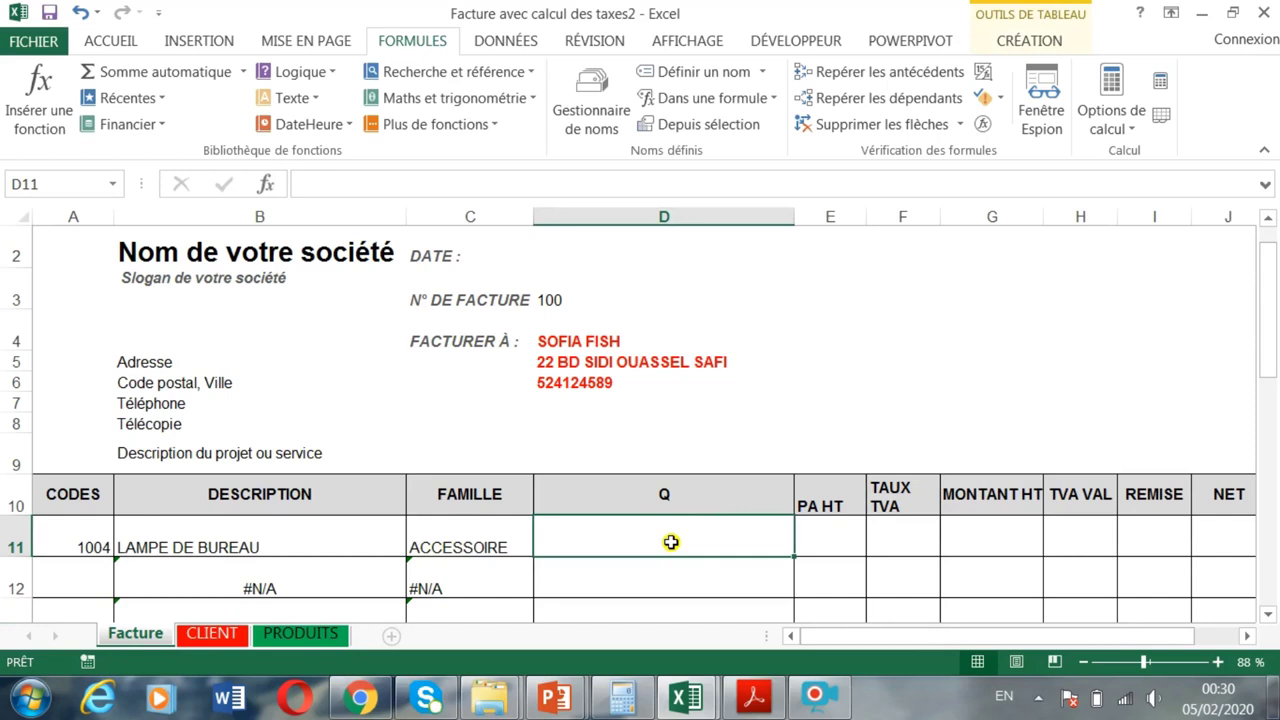
Step: Start a RECHERCHEV in E11 with lookup value A11 and table PRODUITS!A1:E6
click(814, 541)
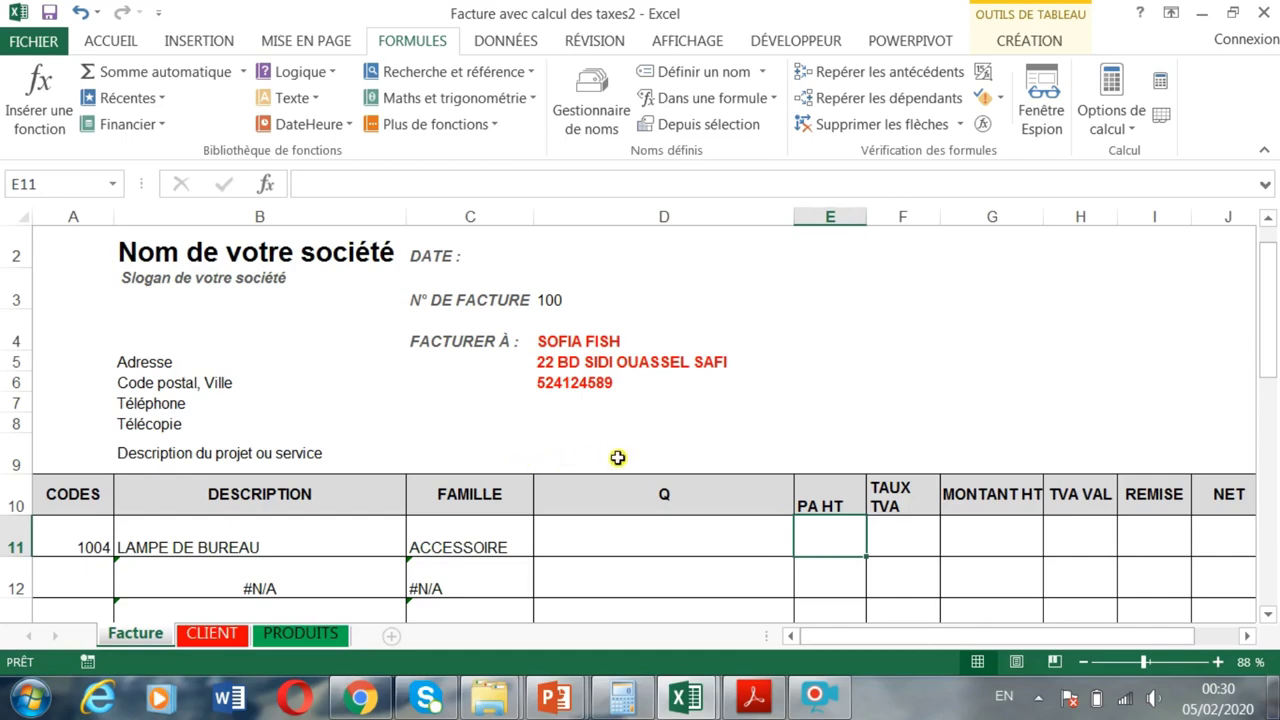
click(42, 98)
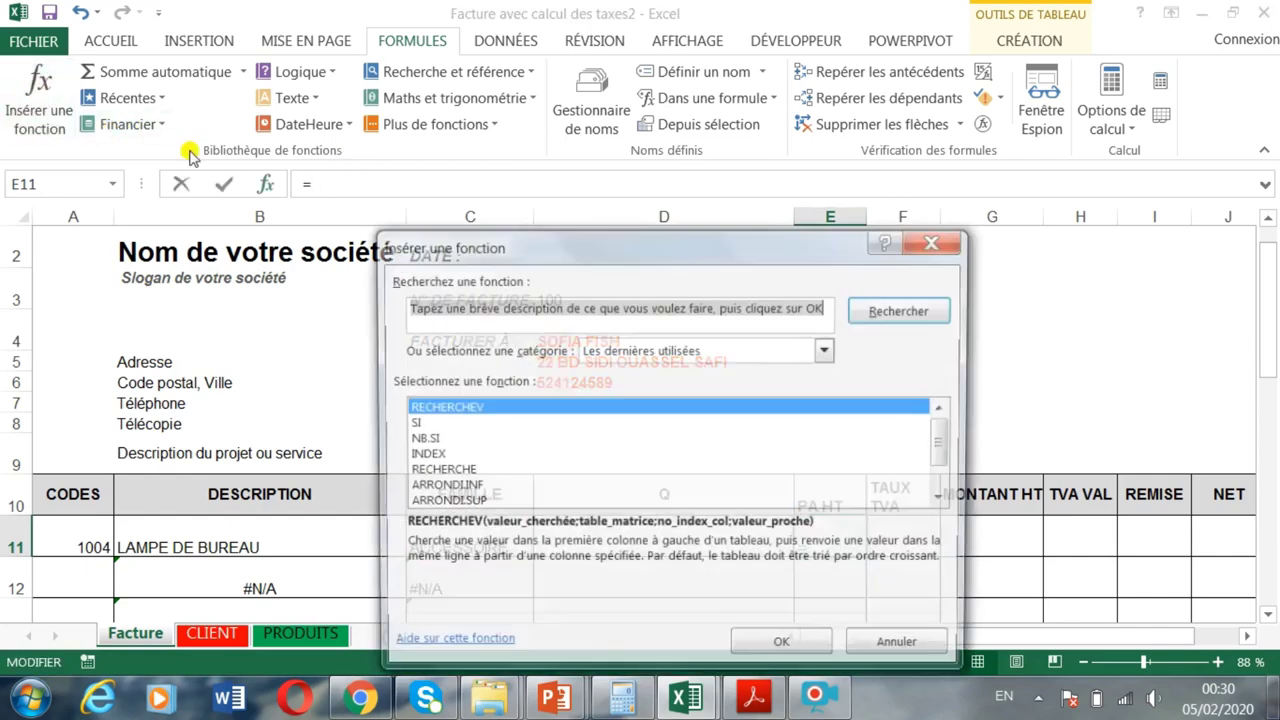
click(783, 648)
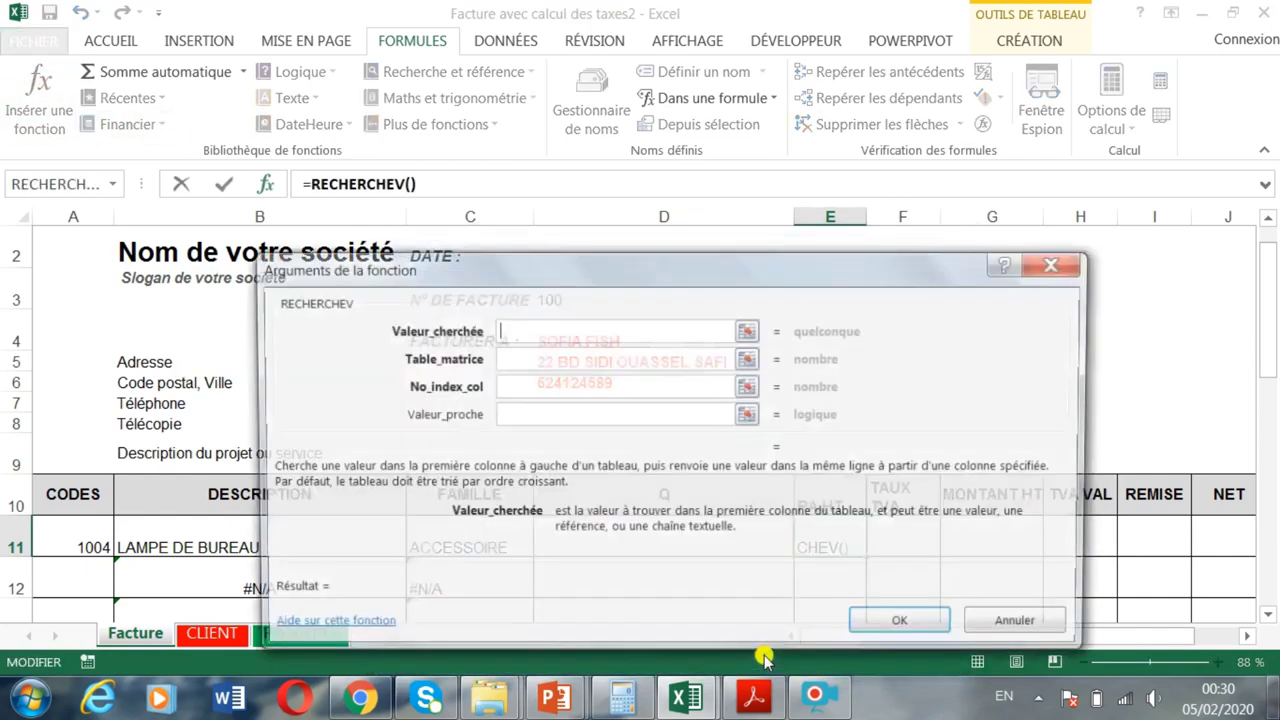
click(54, 543)
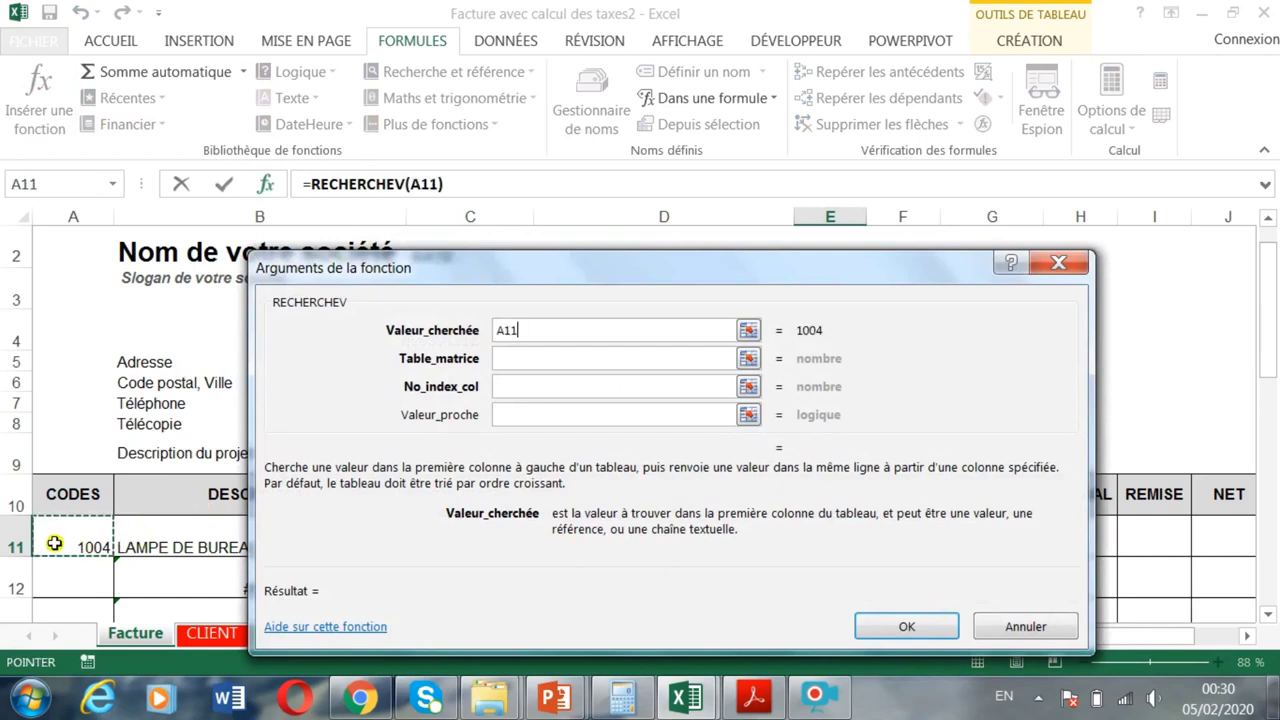
click(518, 358)
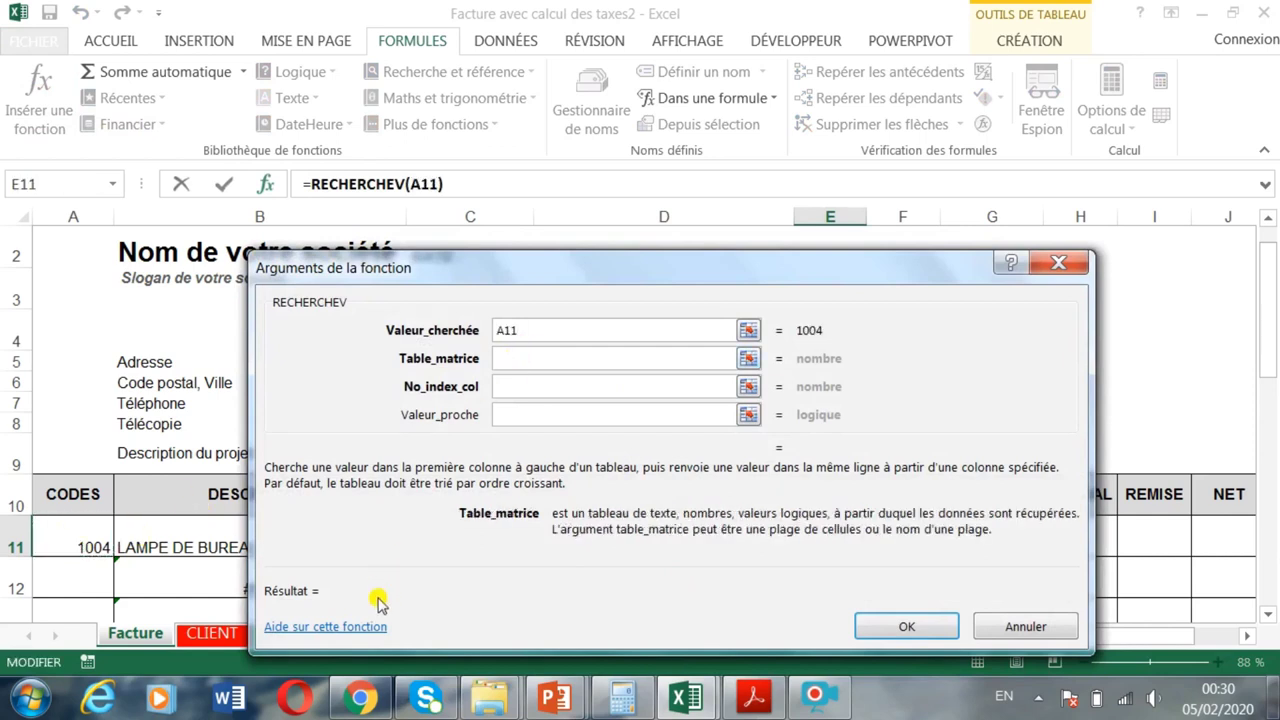
drag(546, 260, 549, 188)
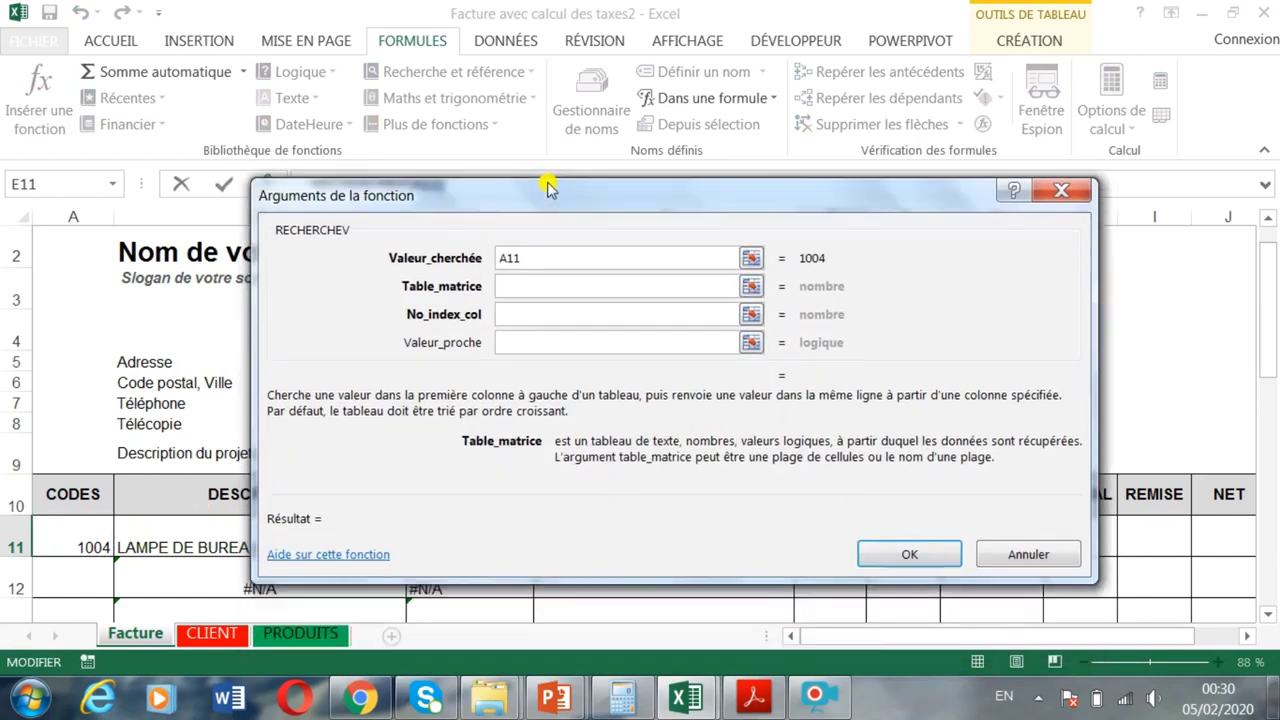
click(298, 633)
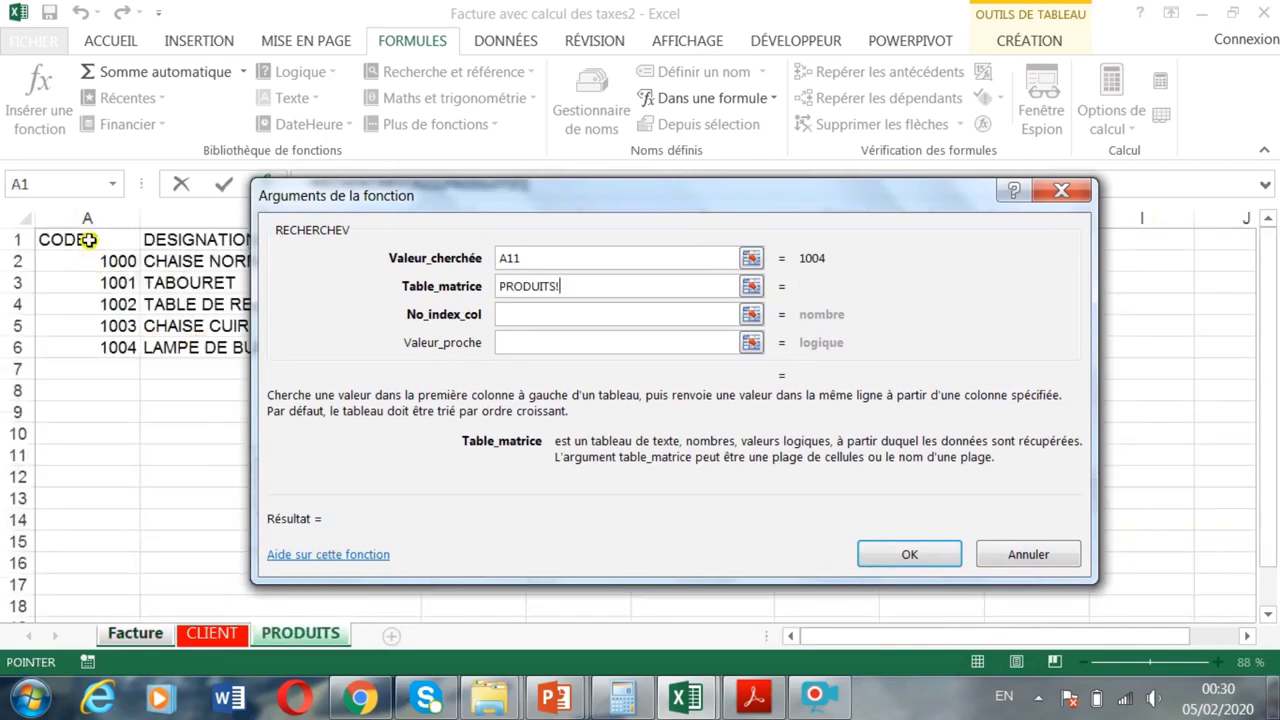
drag(90, 240, 664, 354)
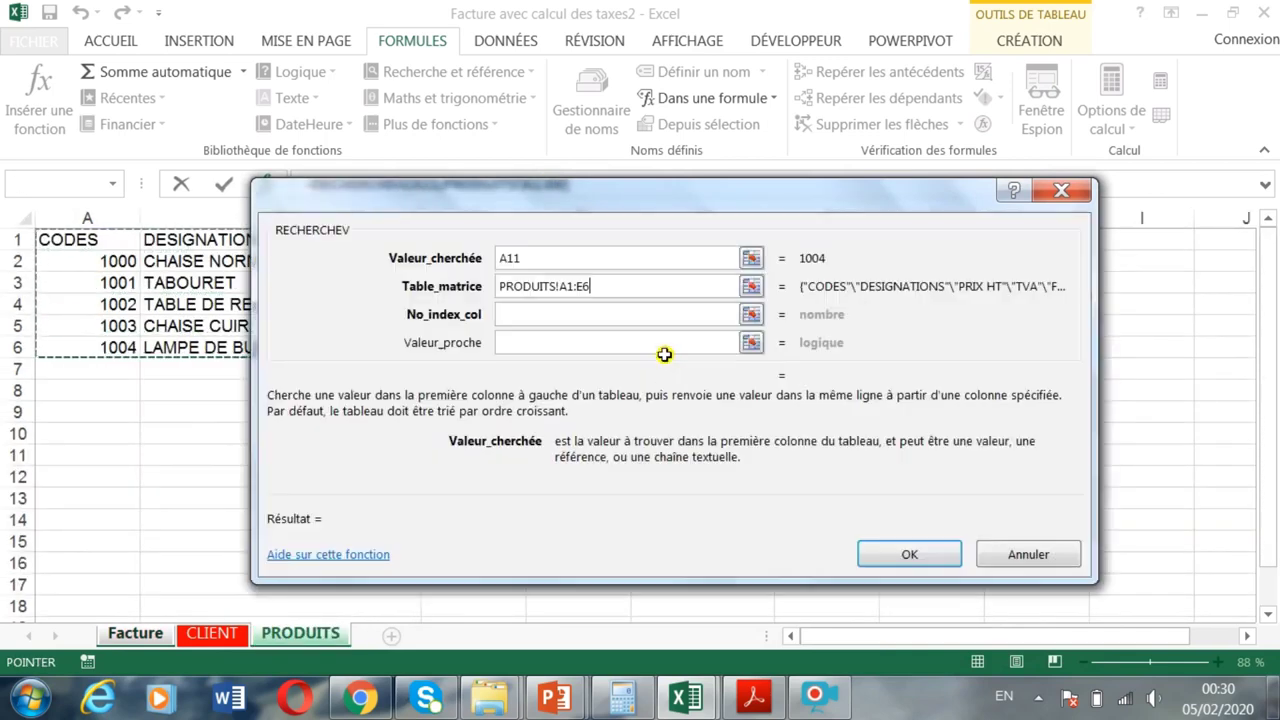
drag(651, 200, 590, 463)
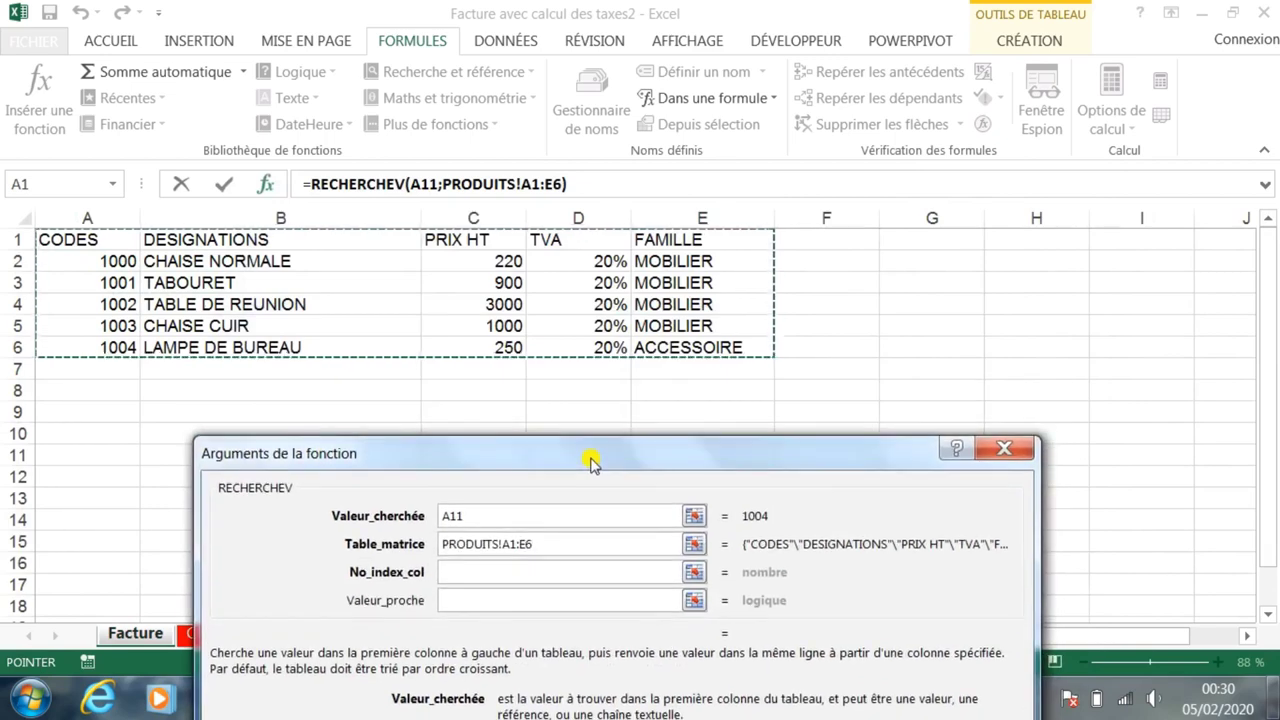
Step: Finish the PA HT lookup with column 3 and FAUX, showing 250
click(474, 571)
text(3)
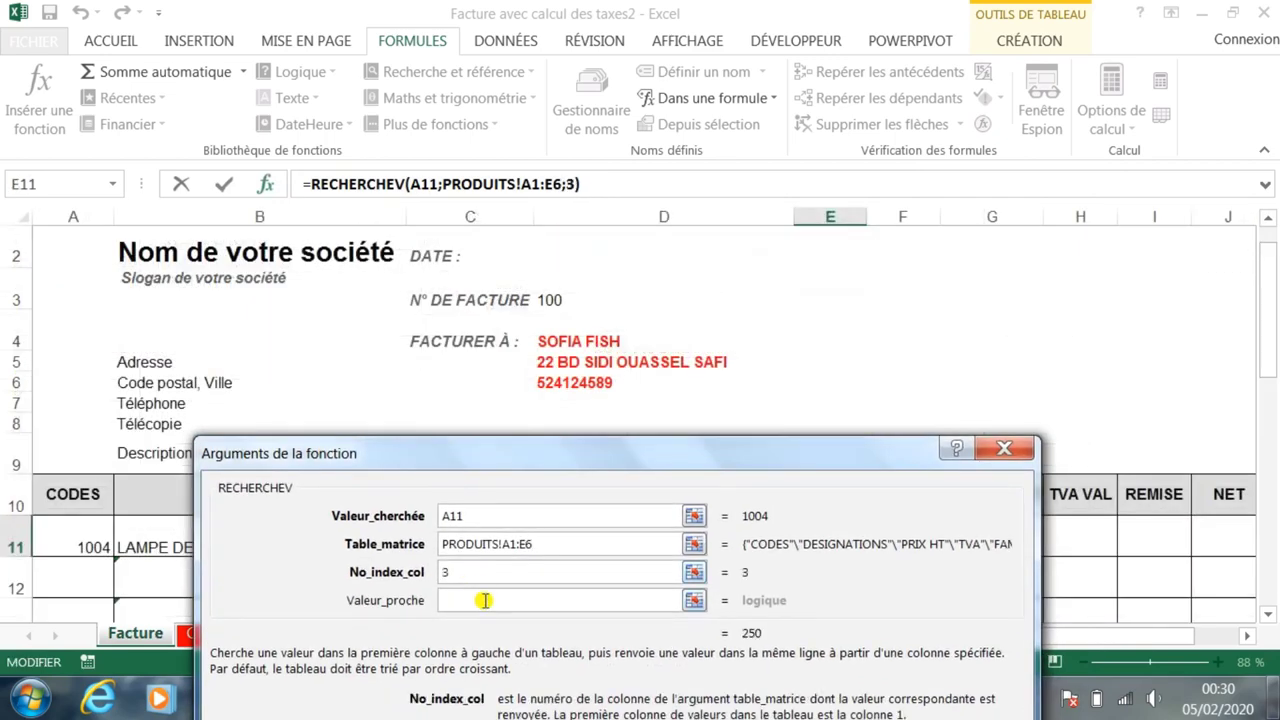
click(484, 600)
text(FAUX)
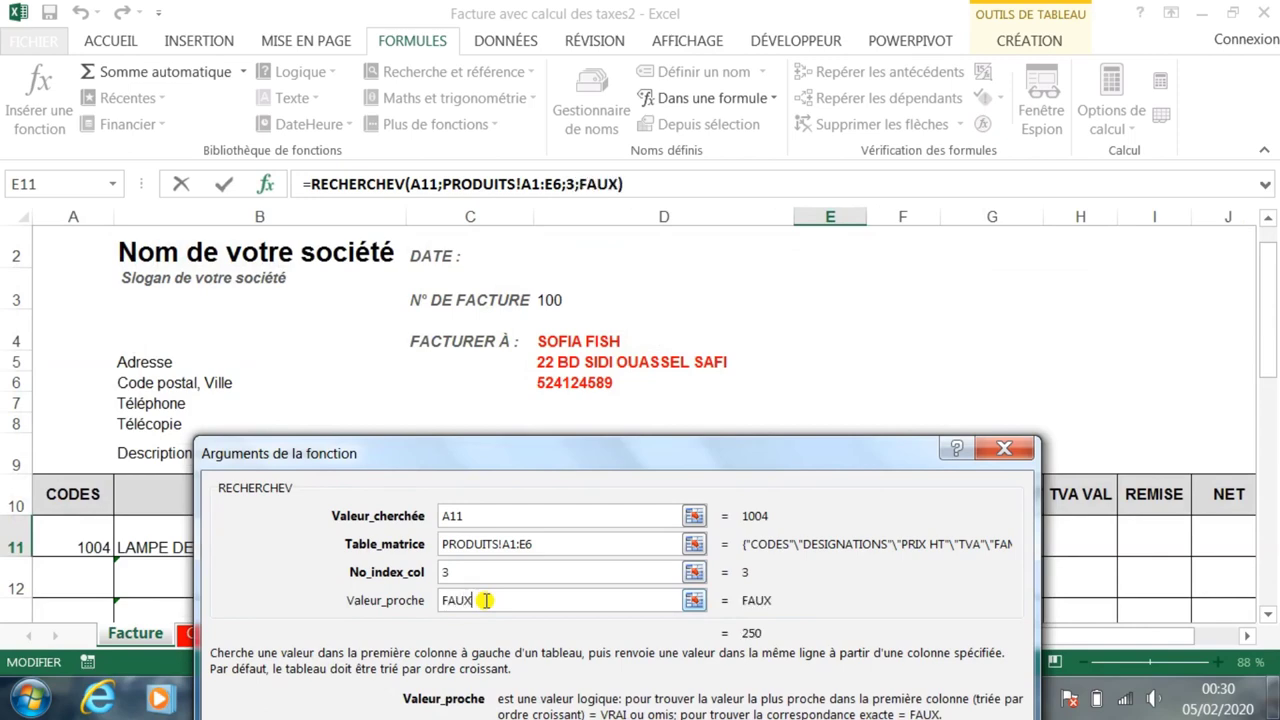
key(Return)
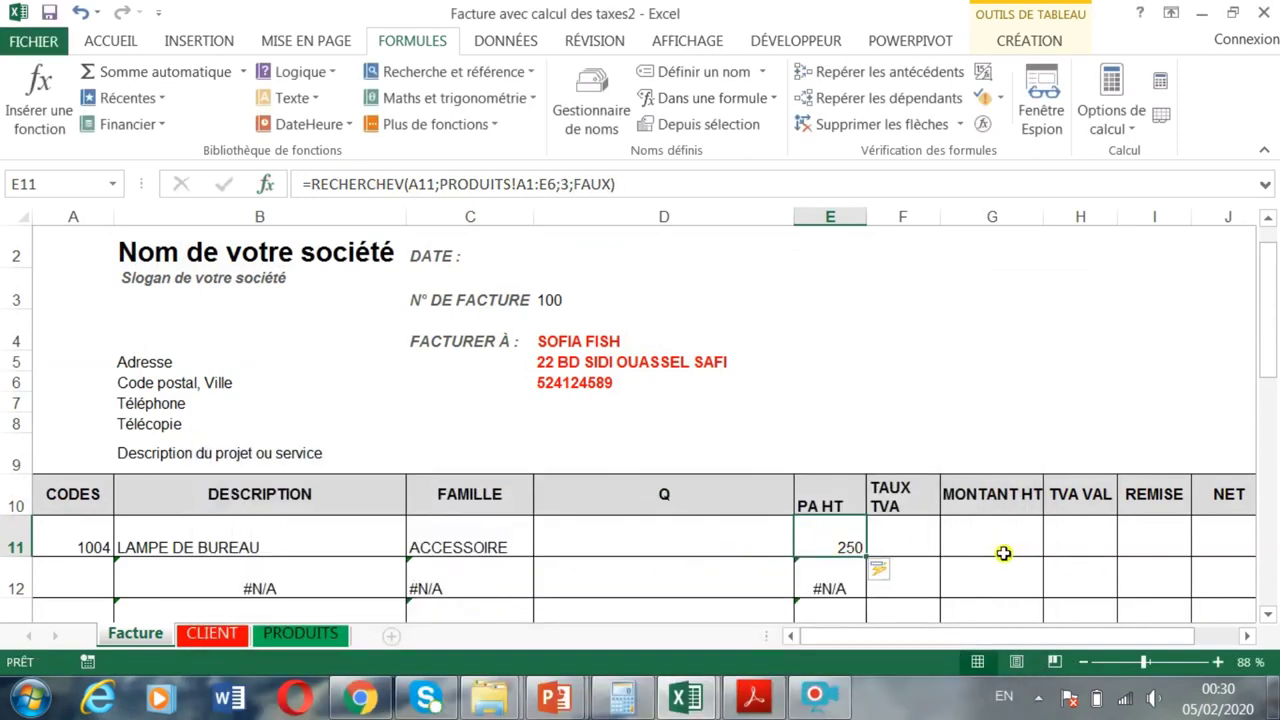
click(915, 542)
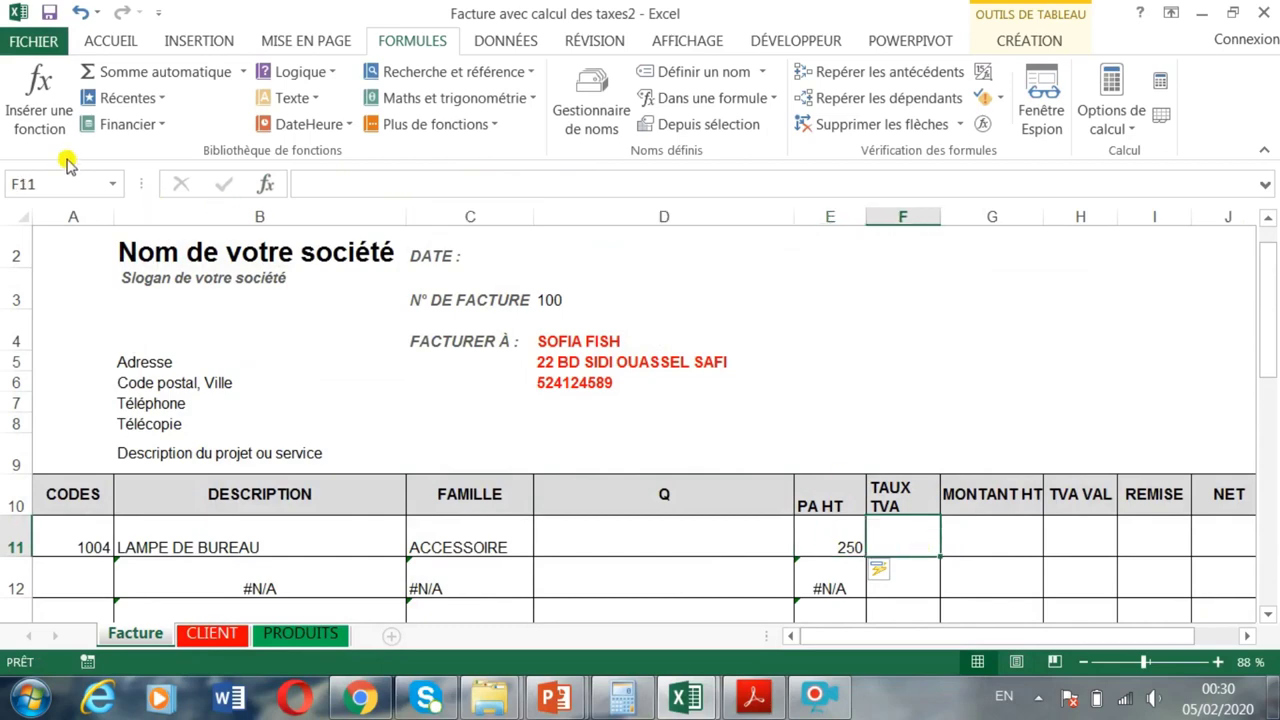
Step: Start a RECHERCHEV in F11 with lookup value A11 and table PRODUITS!A1:E6
click(40, 110)
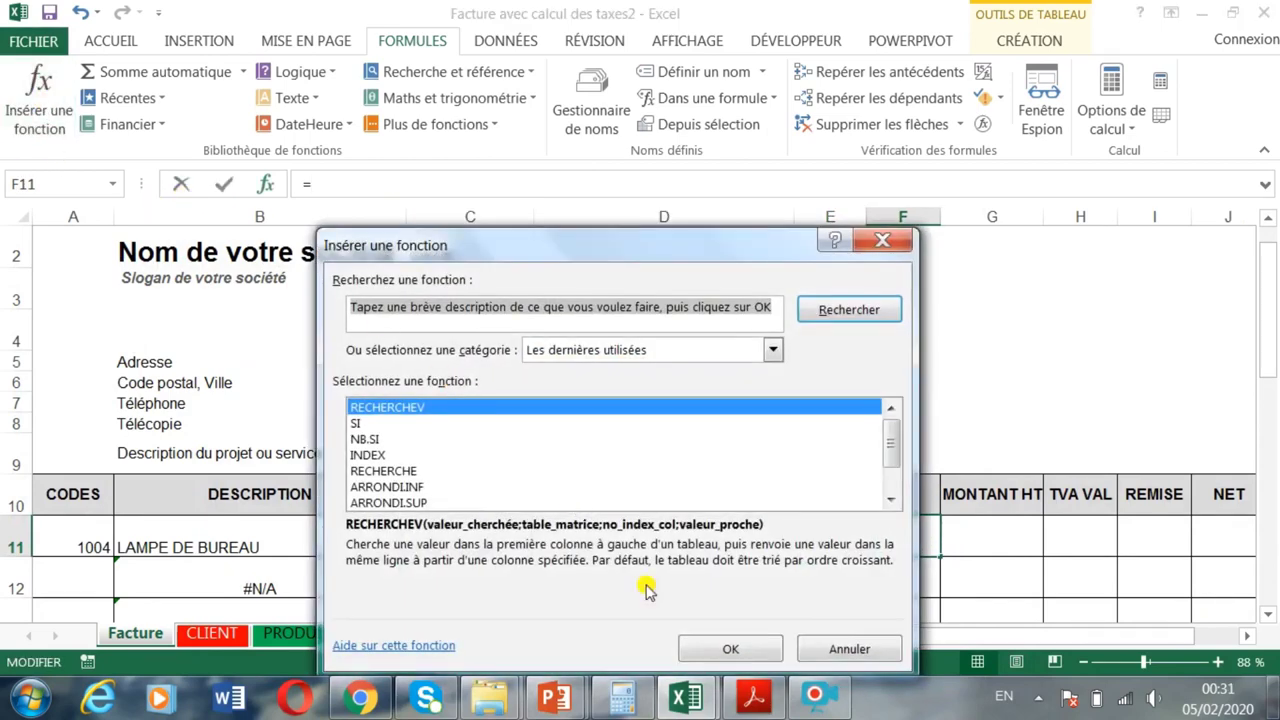
click(722, 650)
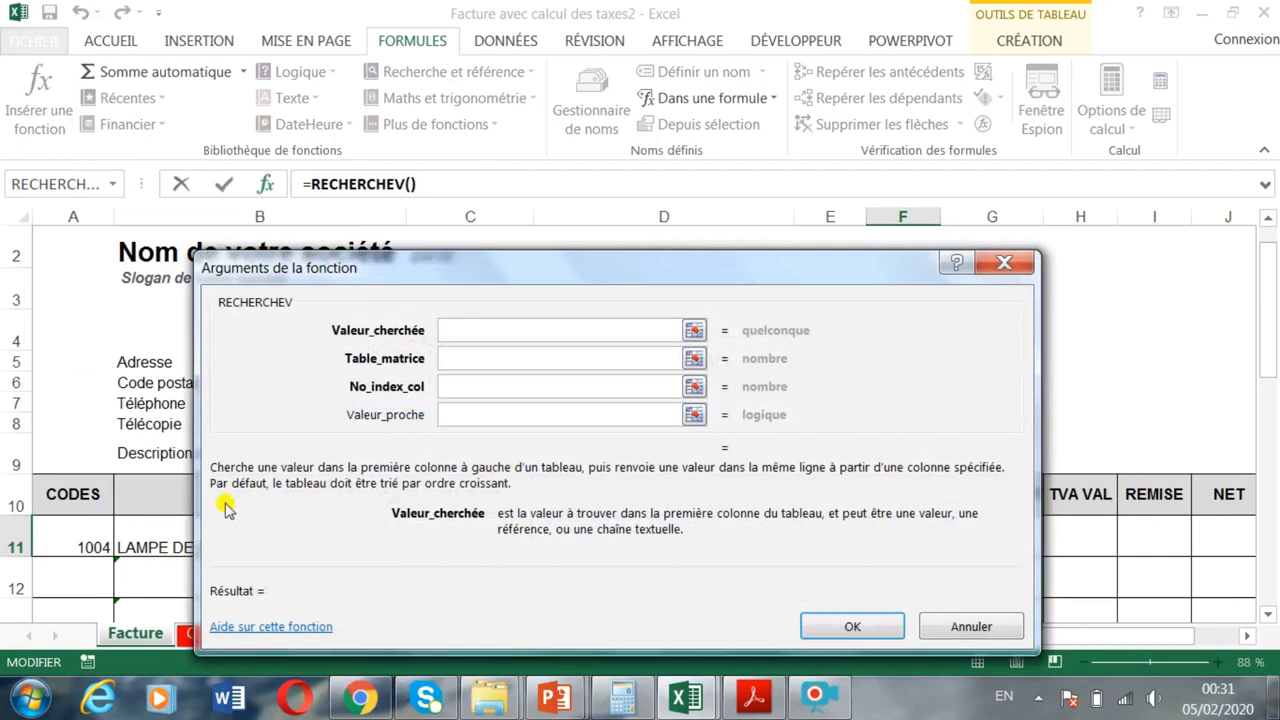
click(93, 531)
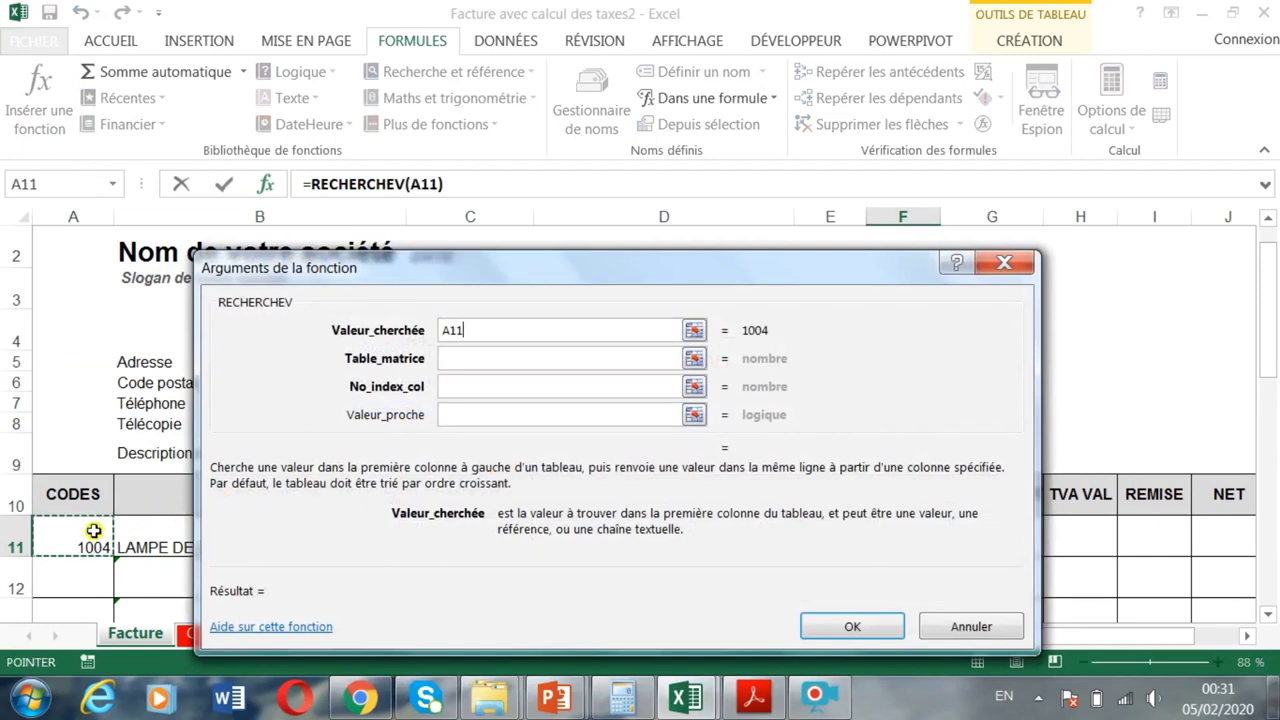
click(443, 360)
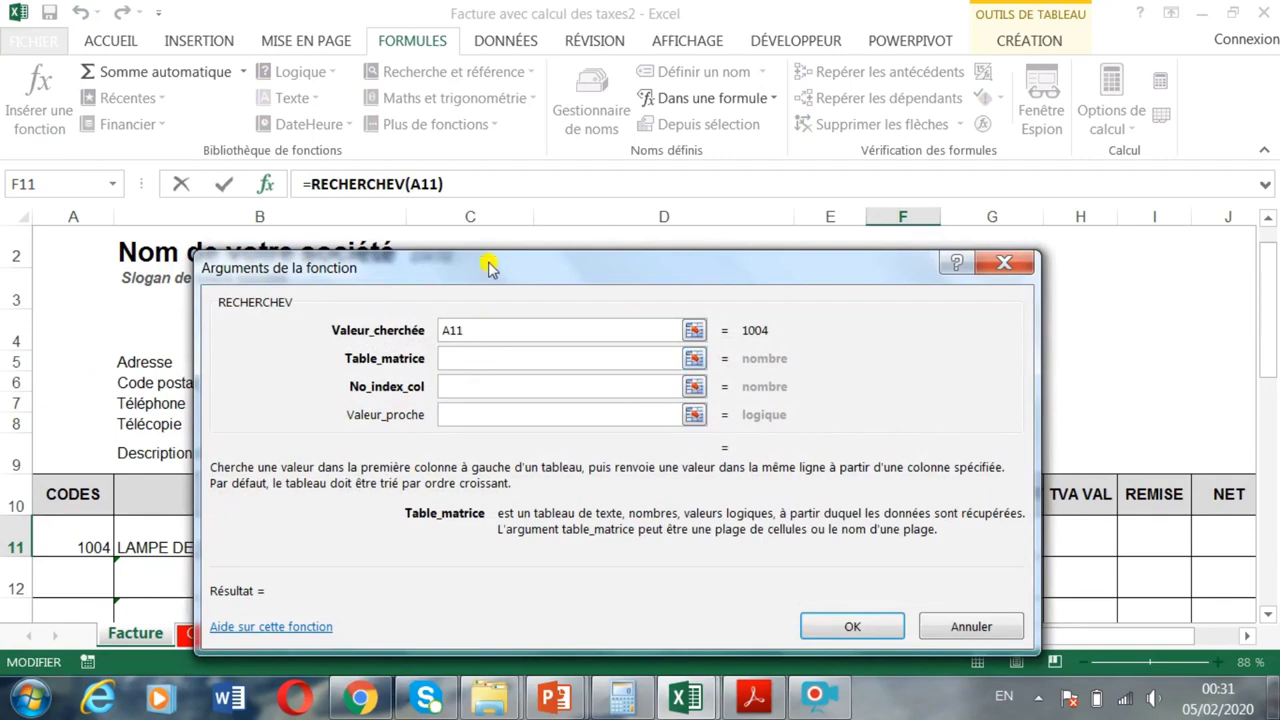
drag(490, 265, 494, 137)
click(302, 633)
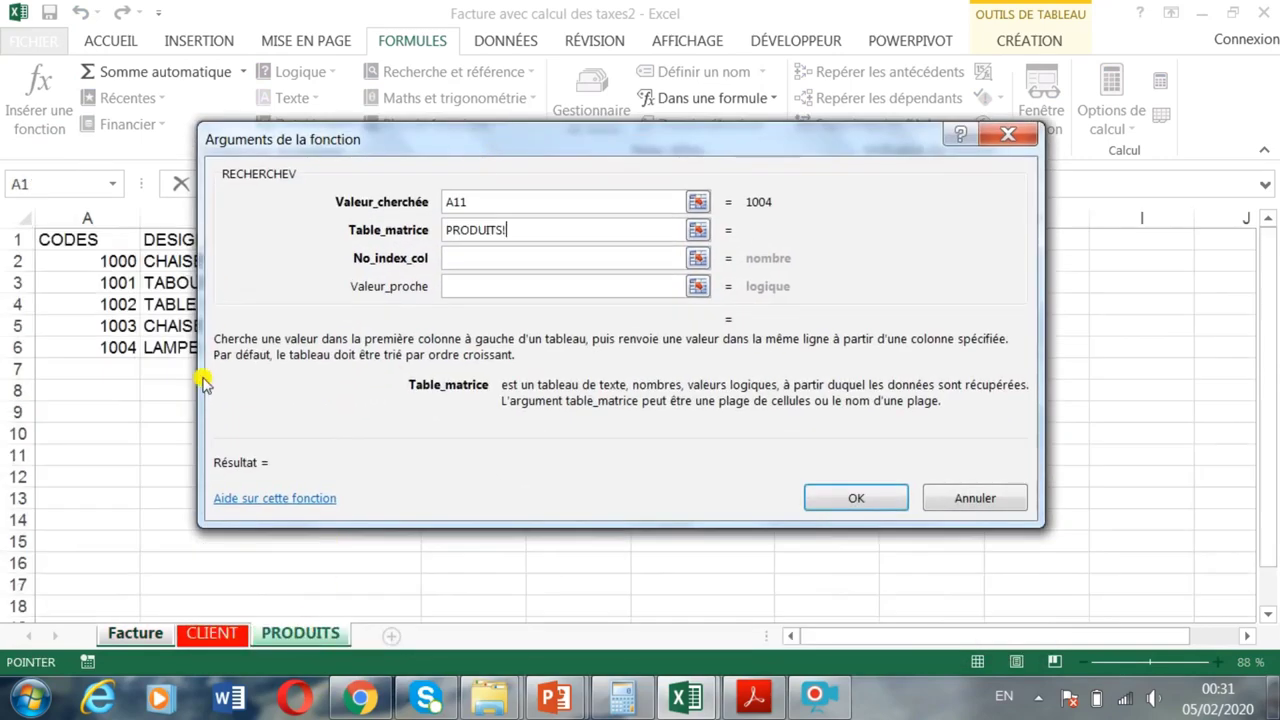
drag(80, 242, 697, 349)
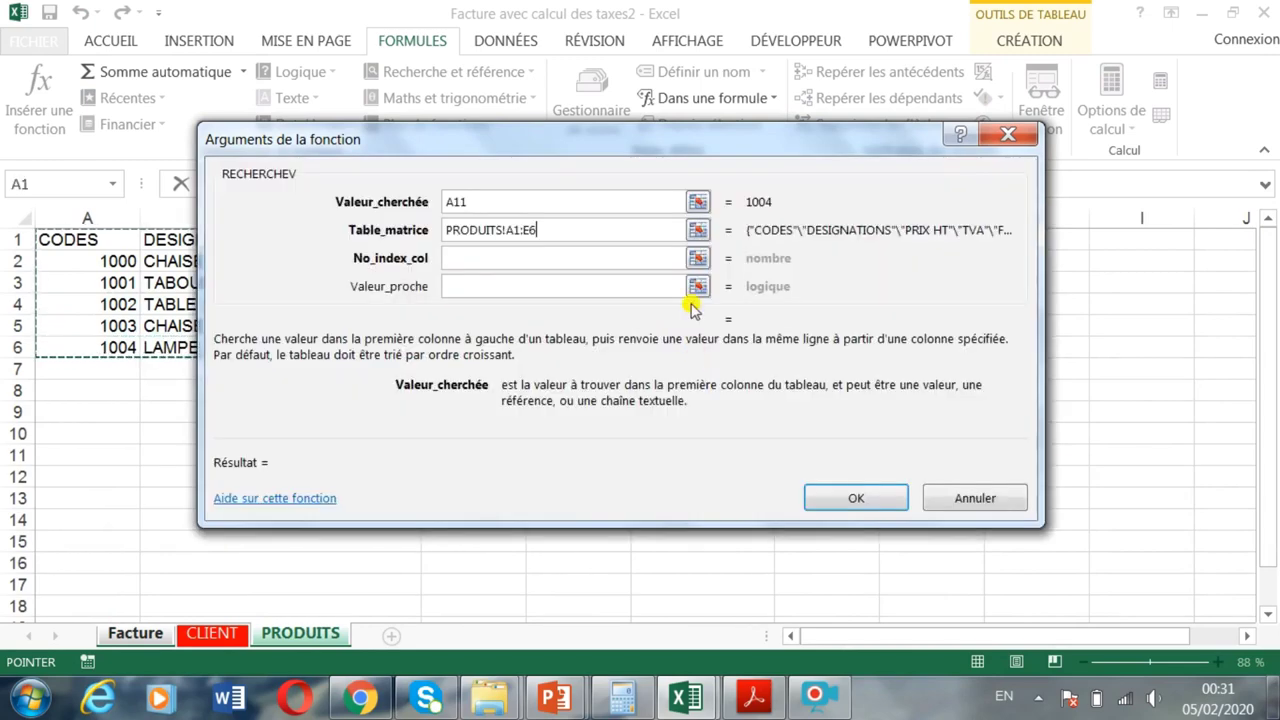
drag(640, 139, 612, 436)
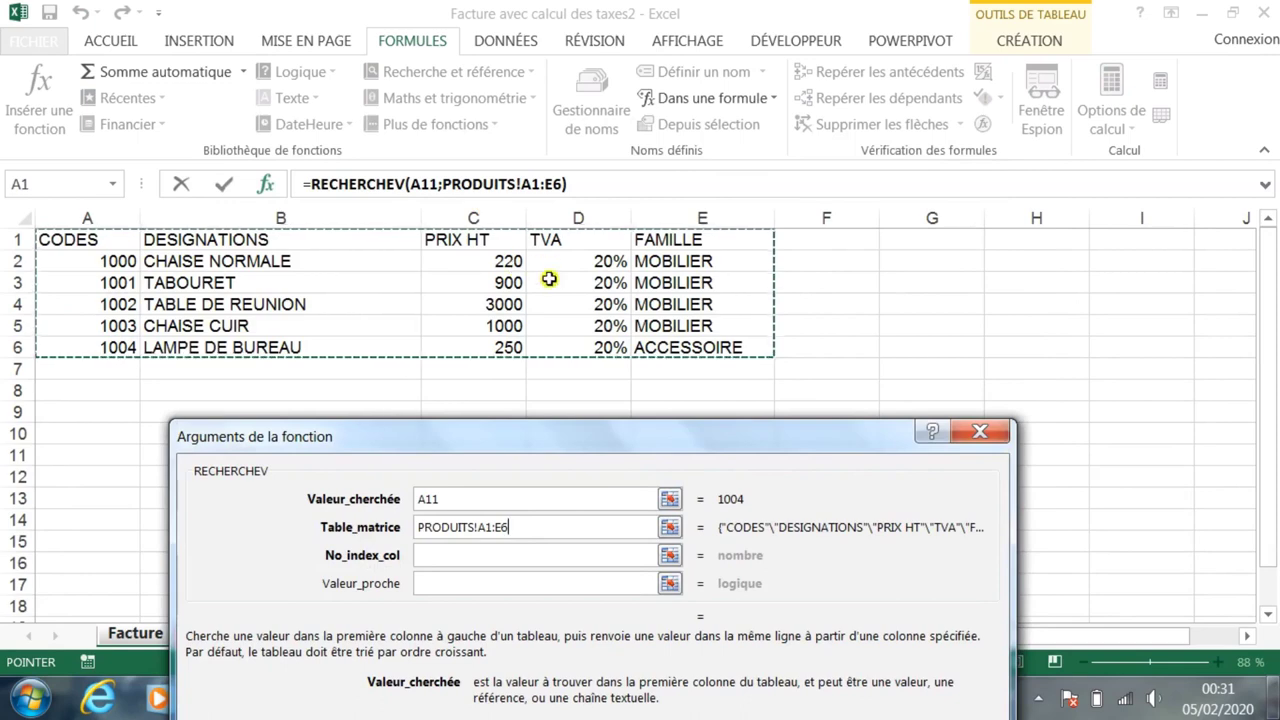
Step: Finish the TVA rate lookup with column 4 and FAUX, showing 0.2
click(493, 560)
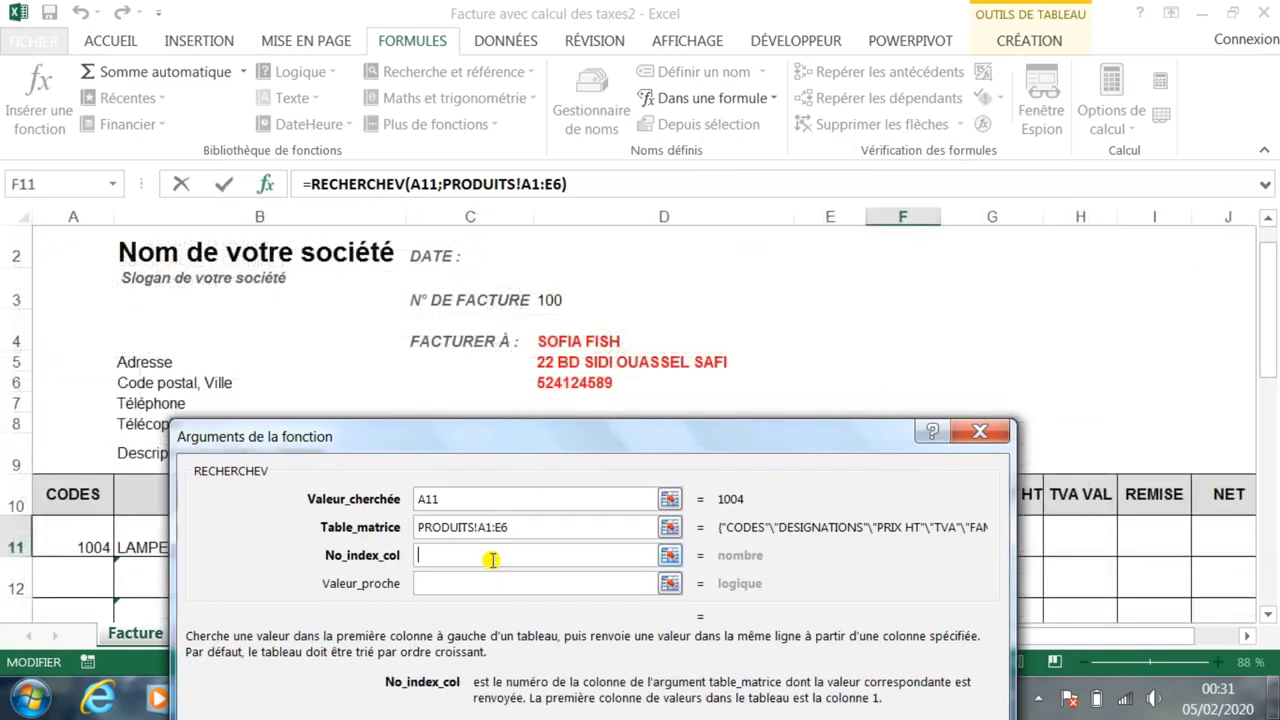
text(4)
click(493, 583)
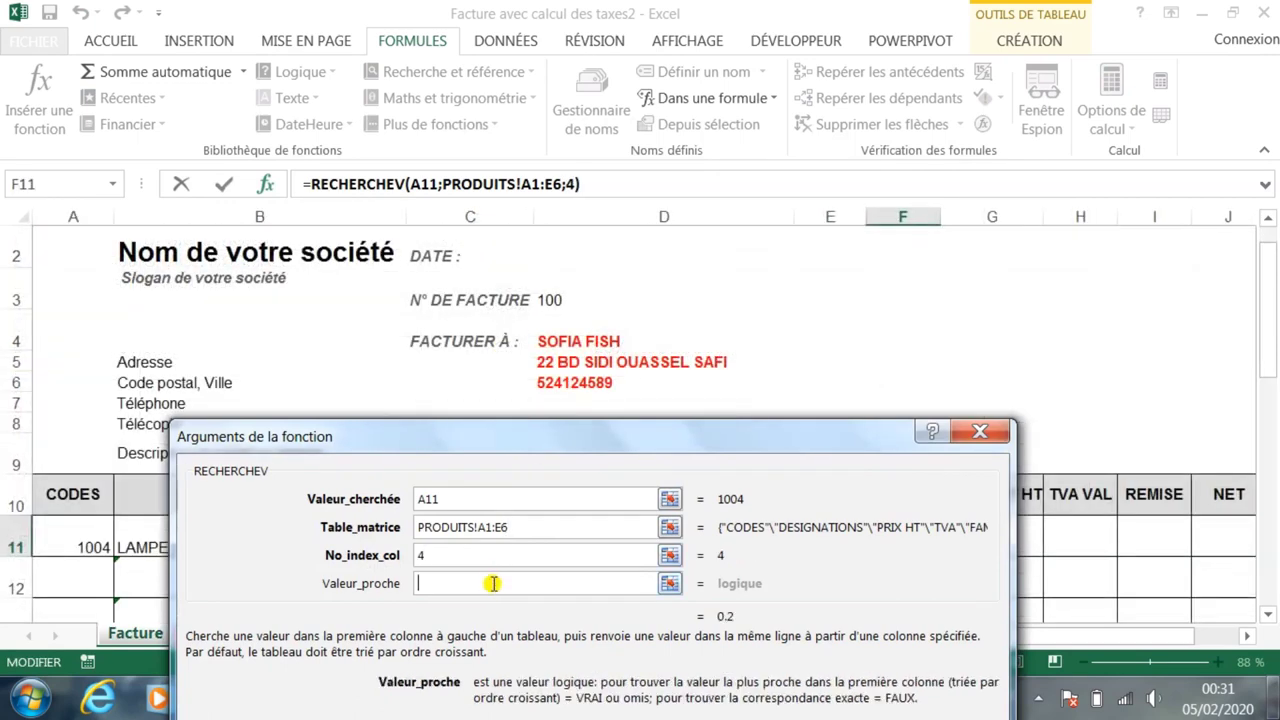
text(FAUX)
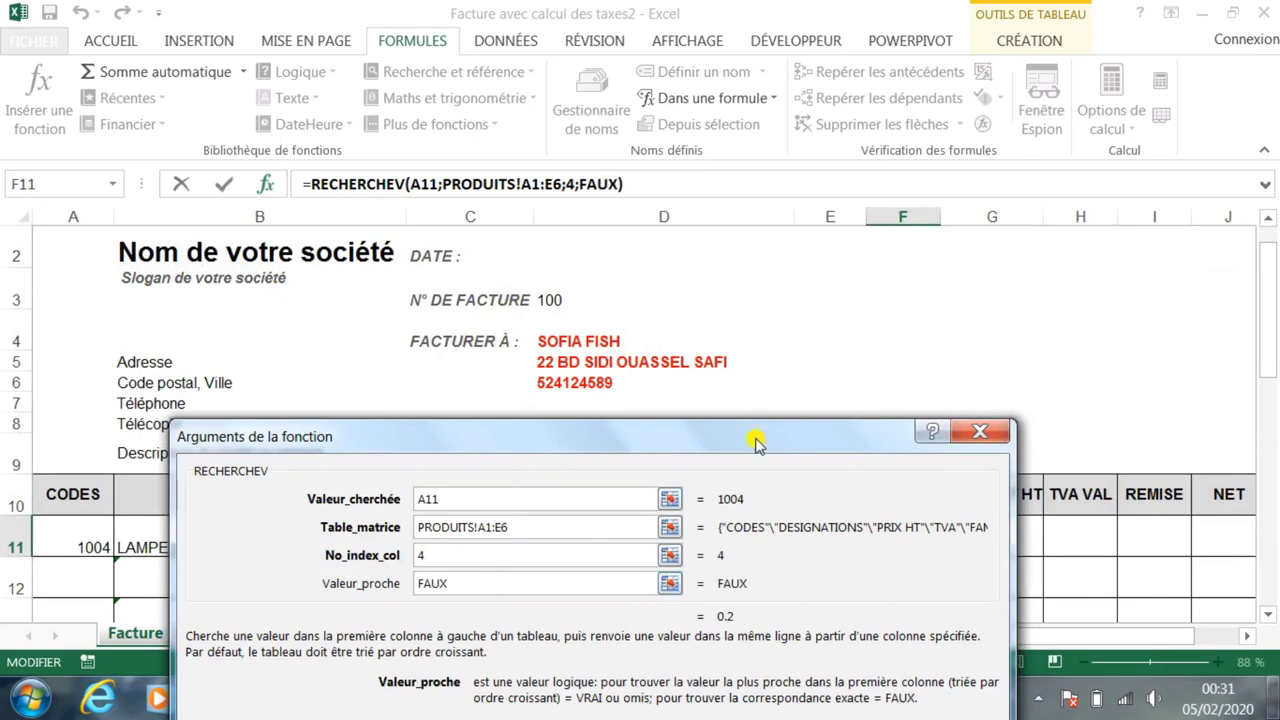
drag(757, 443, 760, 280)
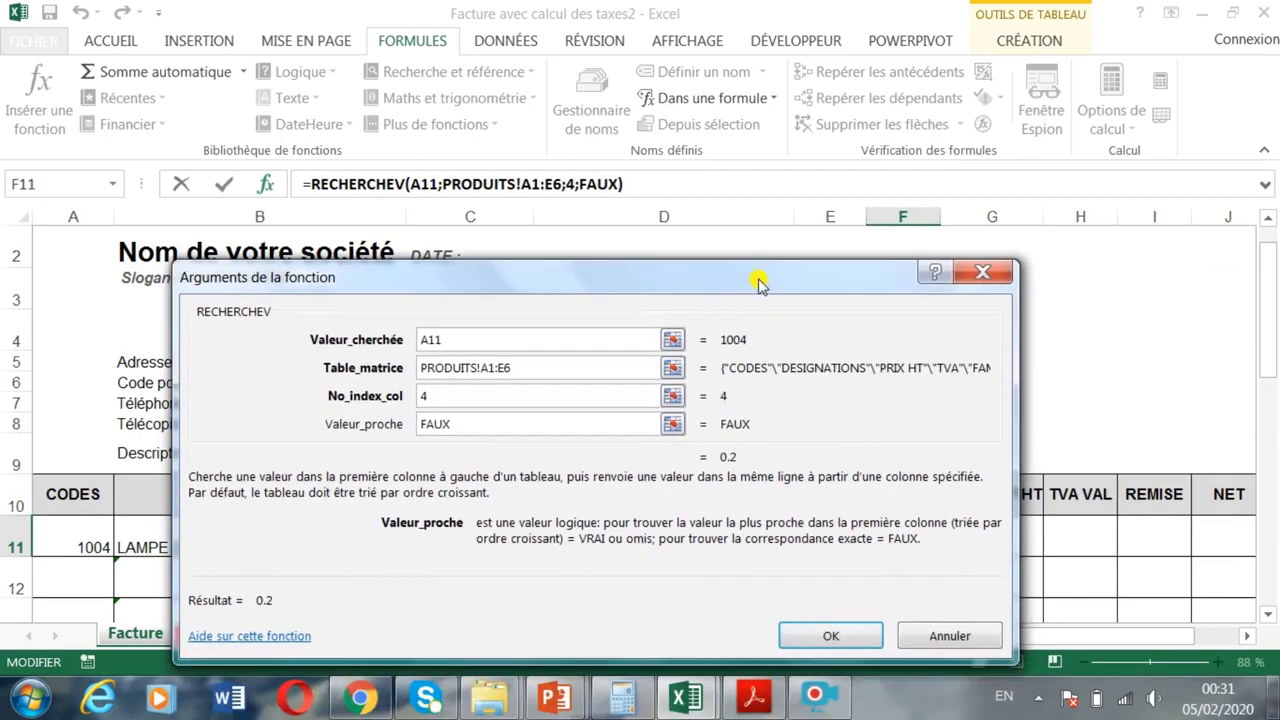
click(816, 638)
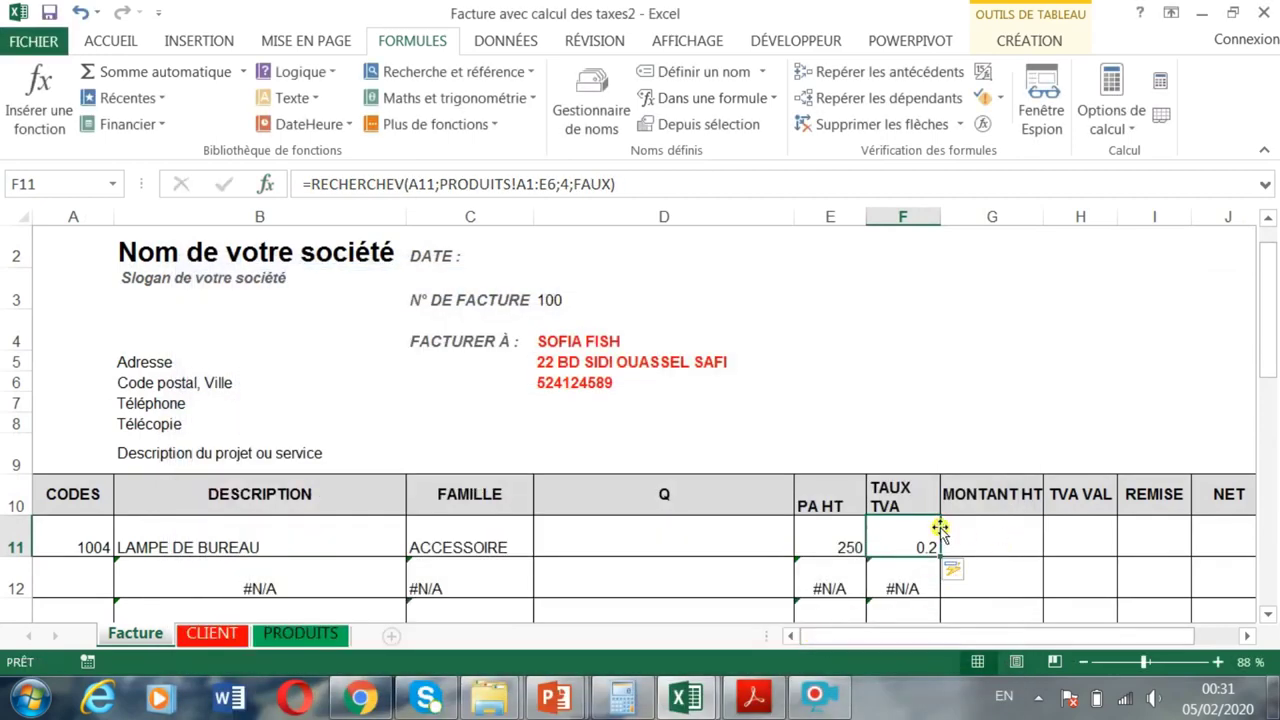
Step: Apply percentage style to F11 so the TVA rate reads 20.00%
click(110, 40)
click(585, 117)
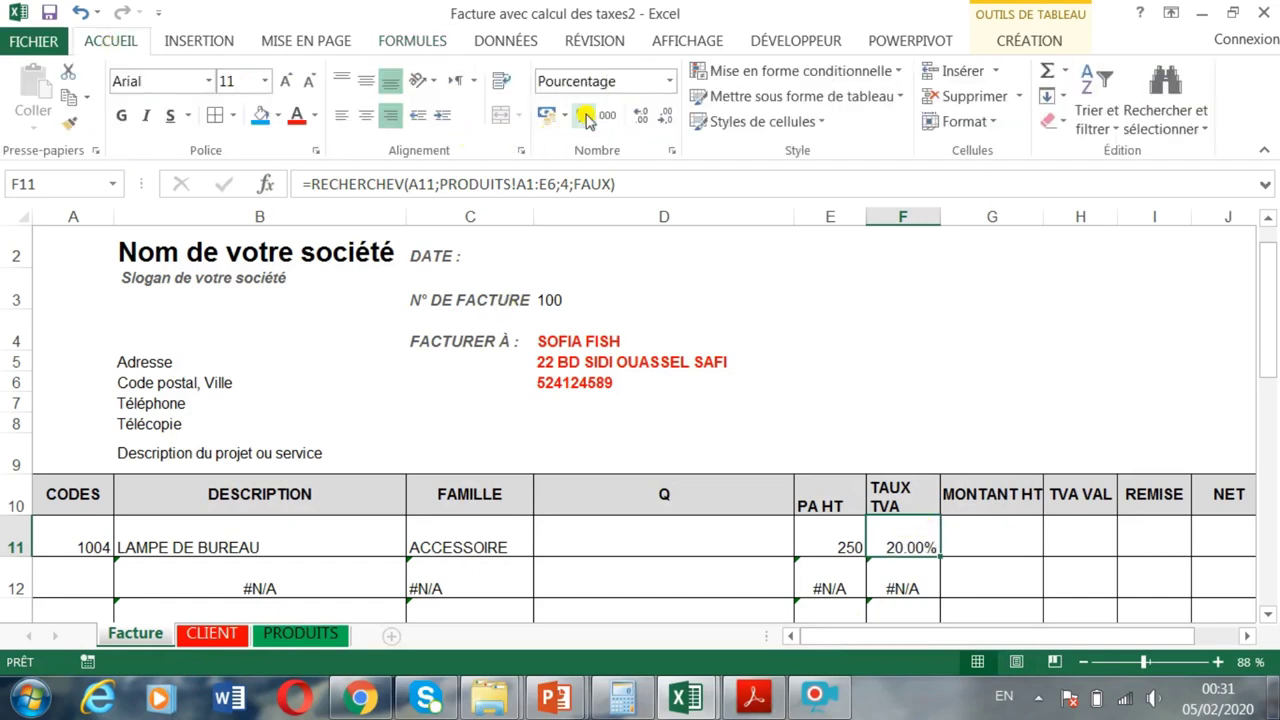
click(963, 525)
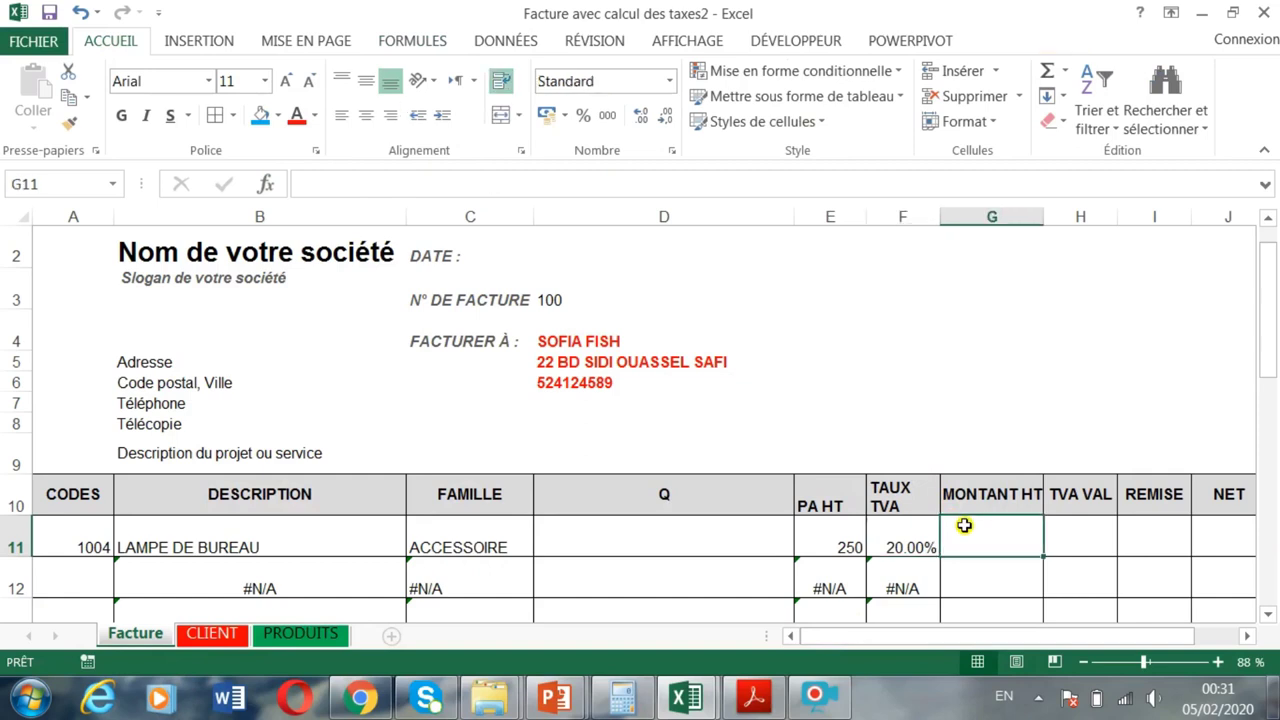
click(1247, 636)
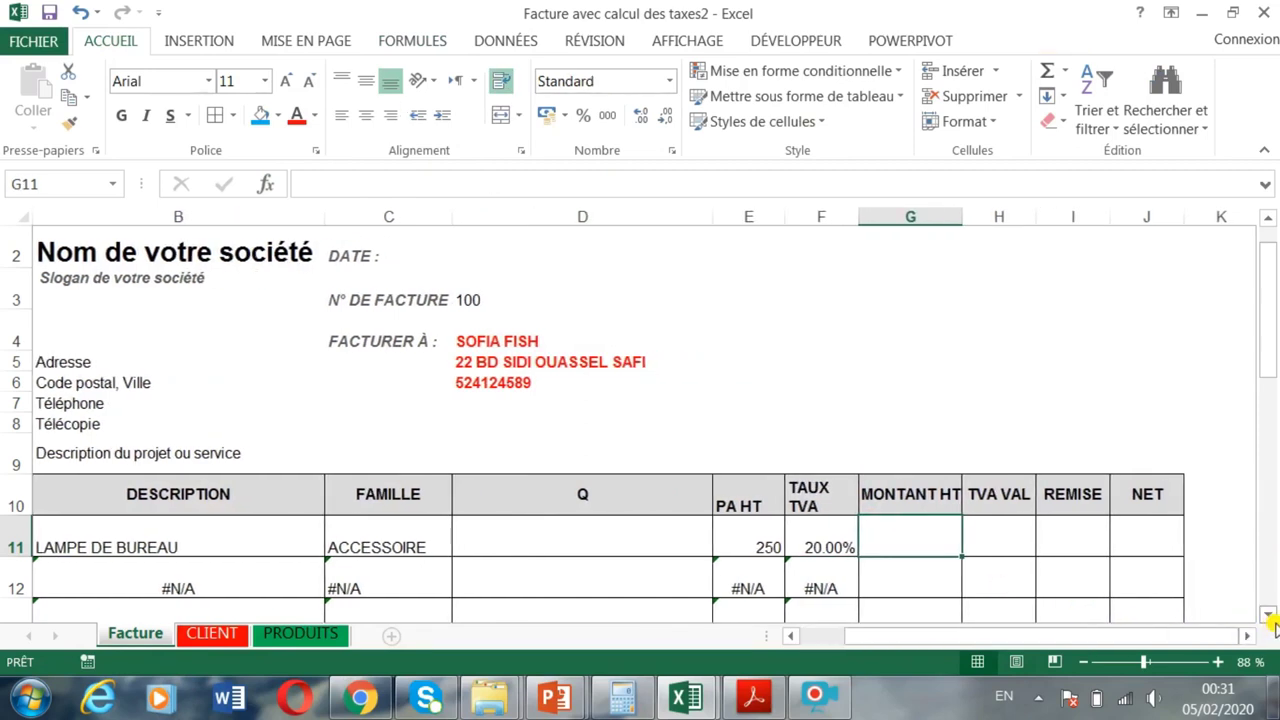
click(1268, 614)
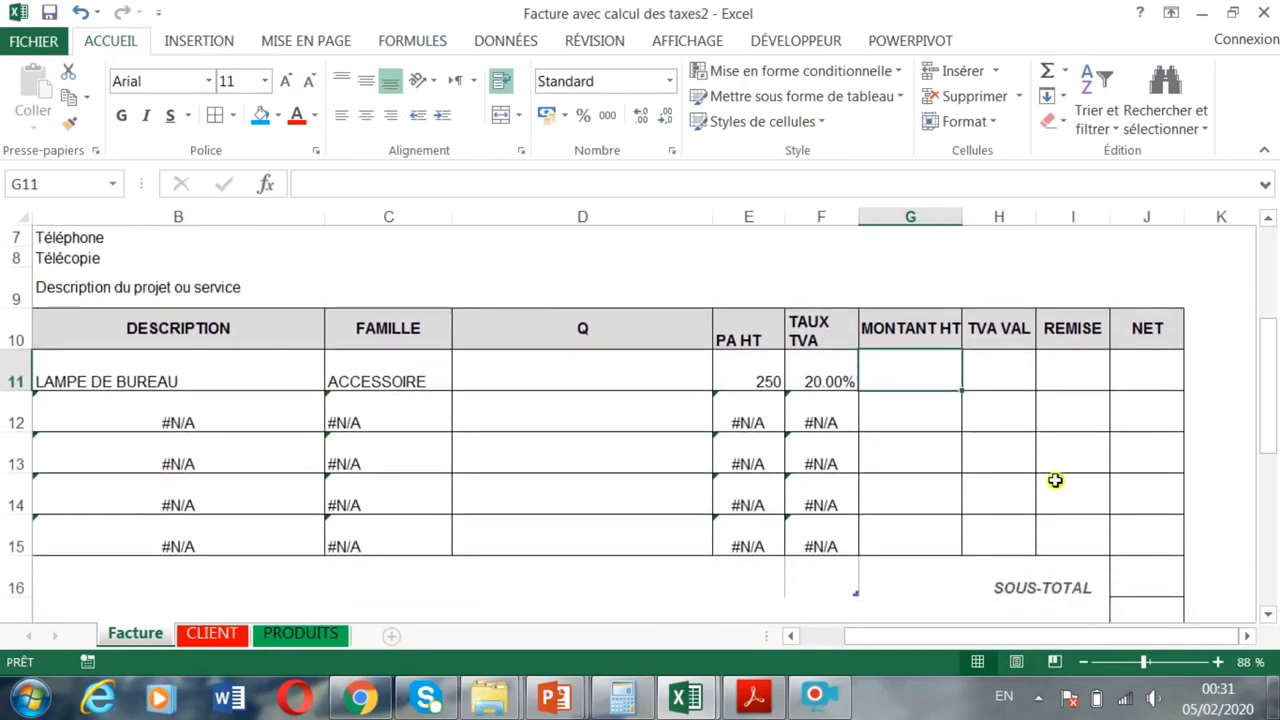
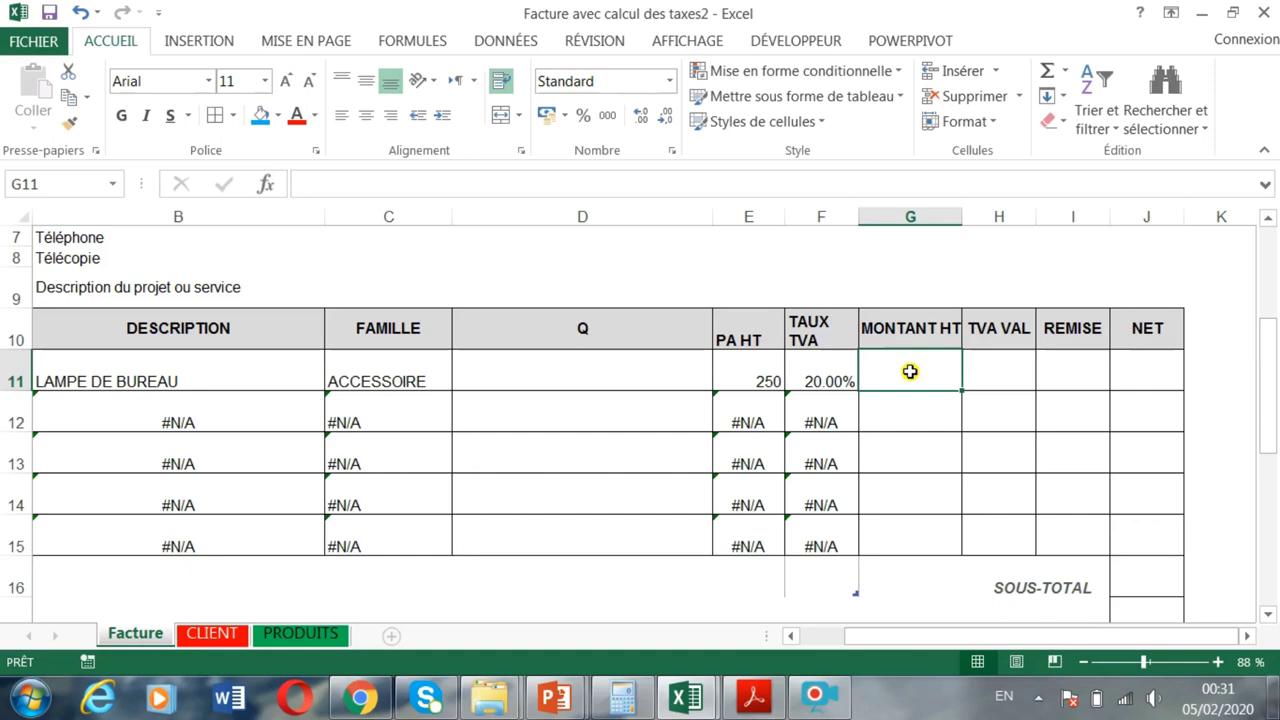
Step: Enter quantities 50, 100, 150, 100 and 100 in D11:D15
click(622, 373)
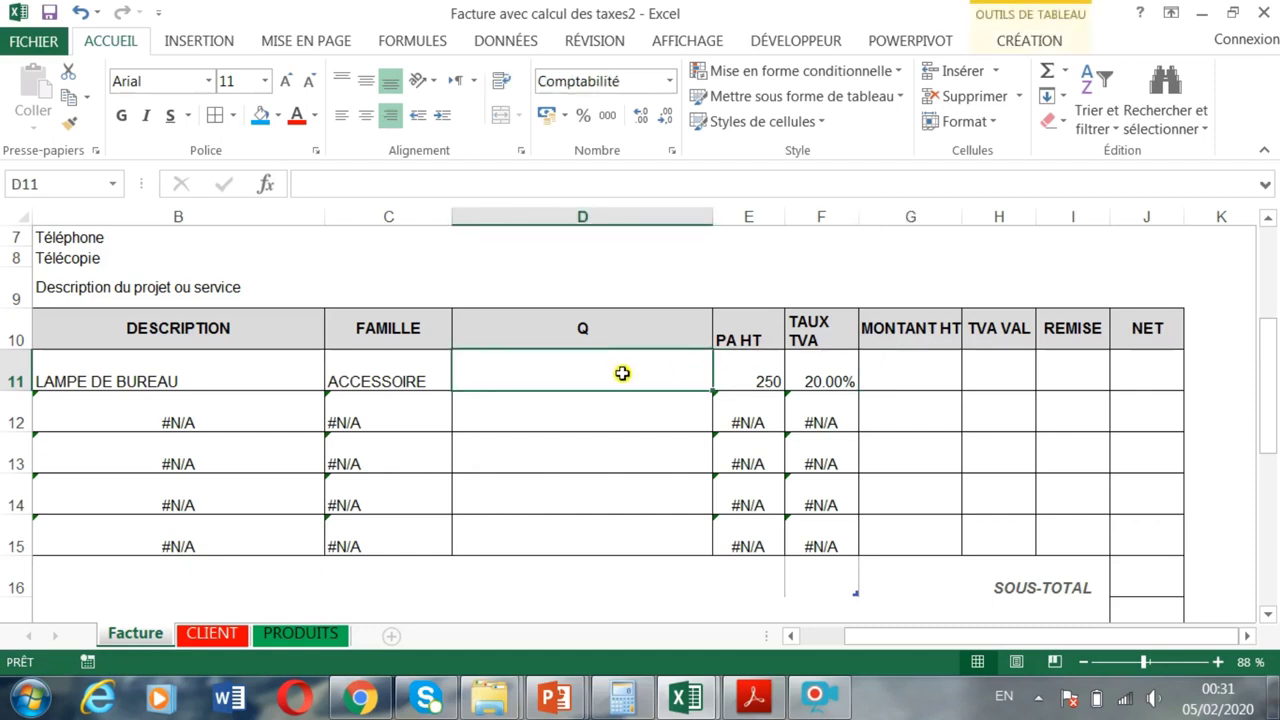
click(741, 377)
click(612, 375)
text(50)
key(Return)
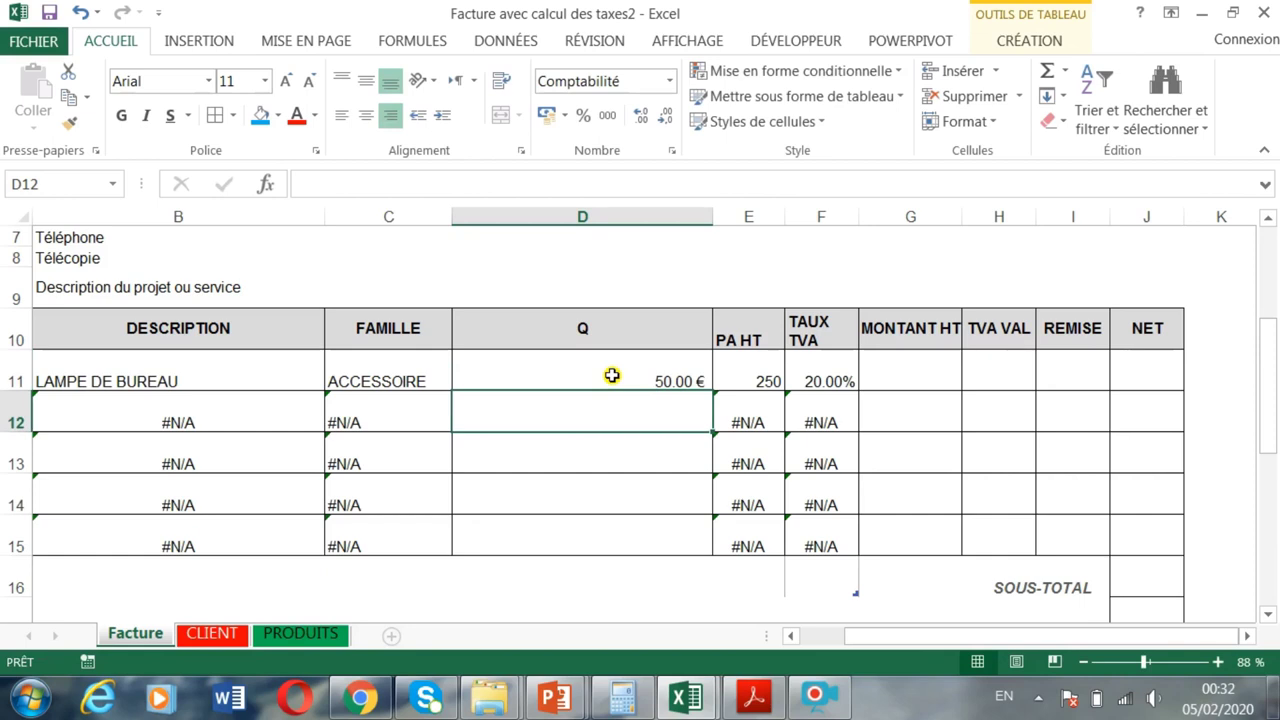
text(100)
key(Return)
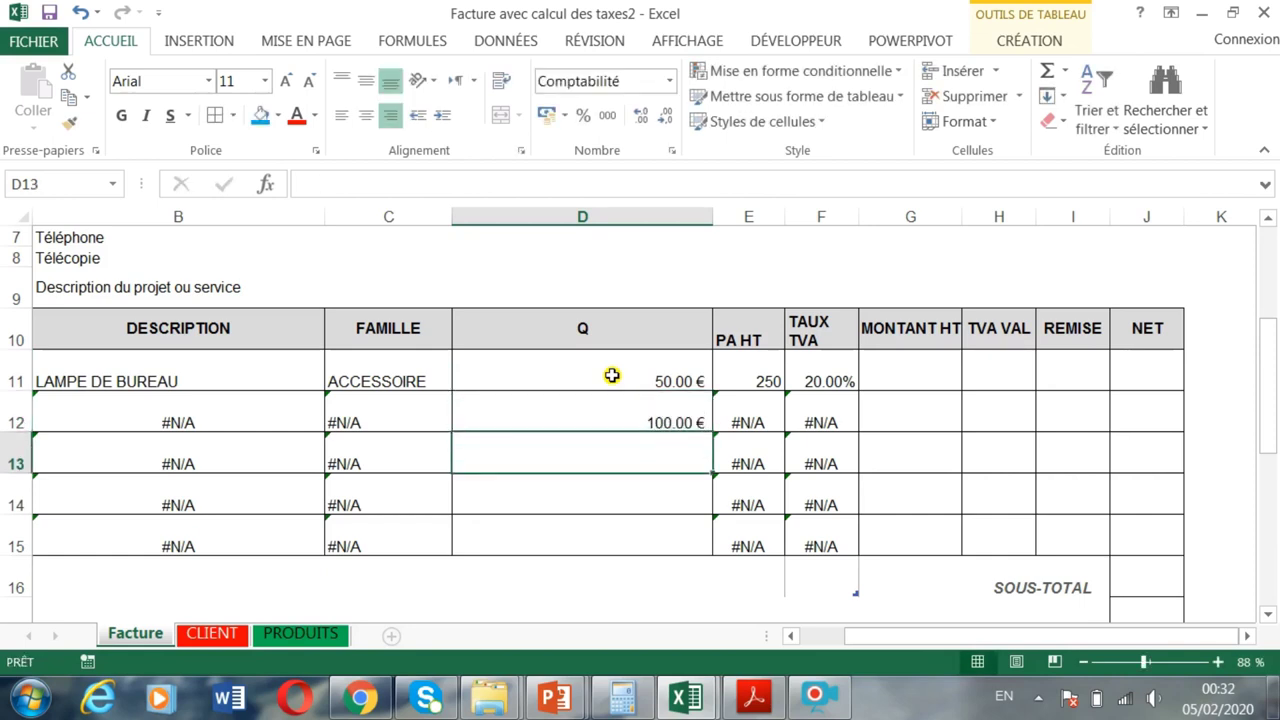
text(150)
key(Return)
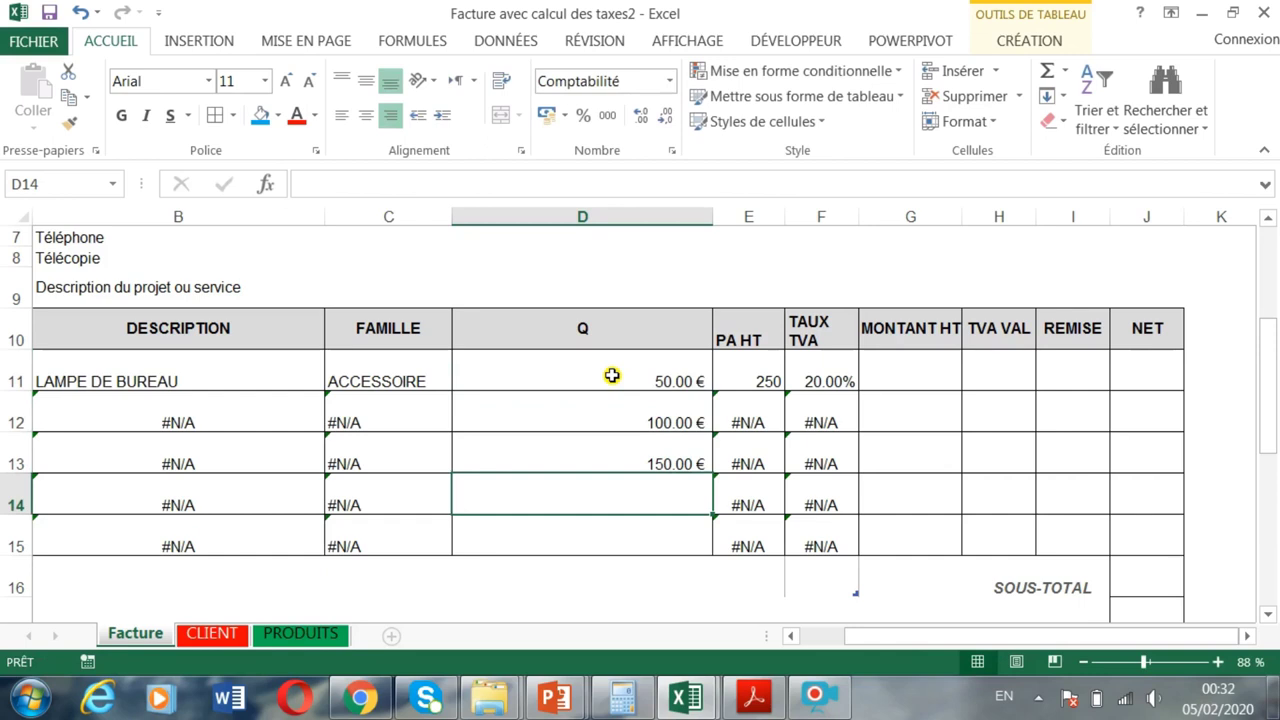
text(100)
key(Return)
text(100)
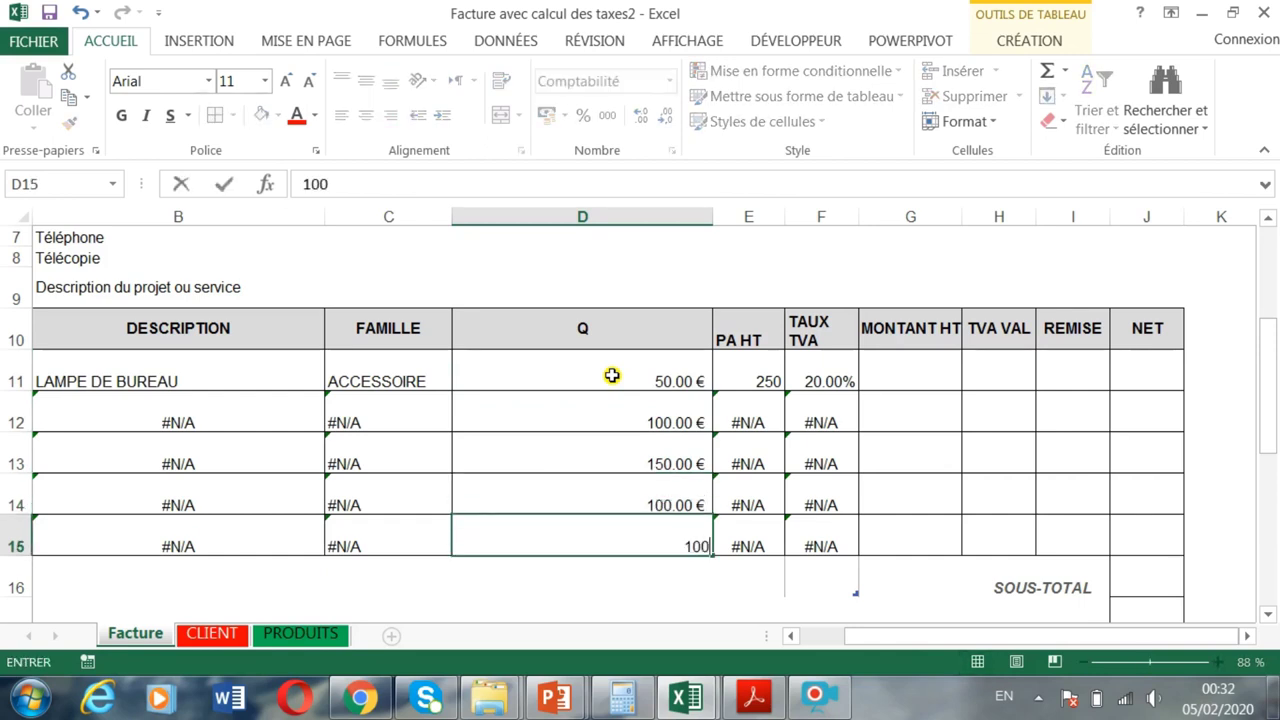
key(Return)
Step: Format D11:D15 as Monétaire with Symbole set to Aucune
drag(612, 375, 610, 538)
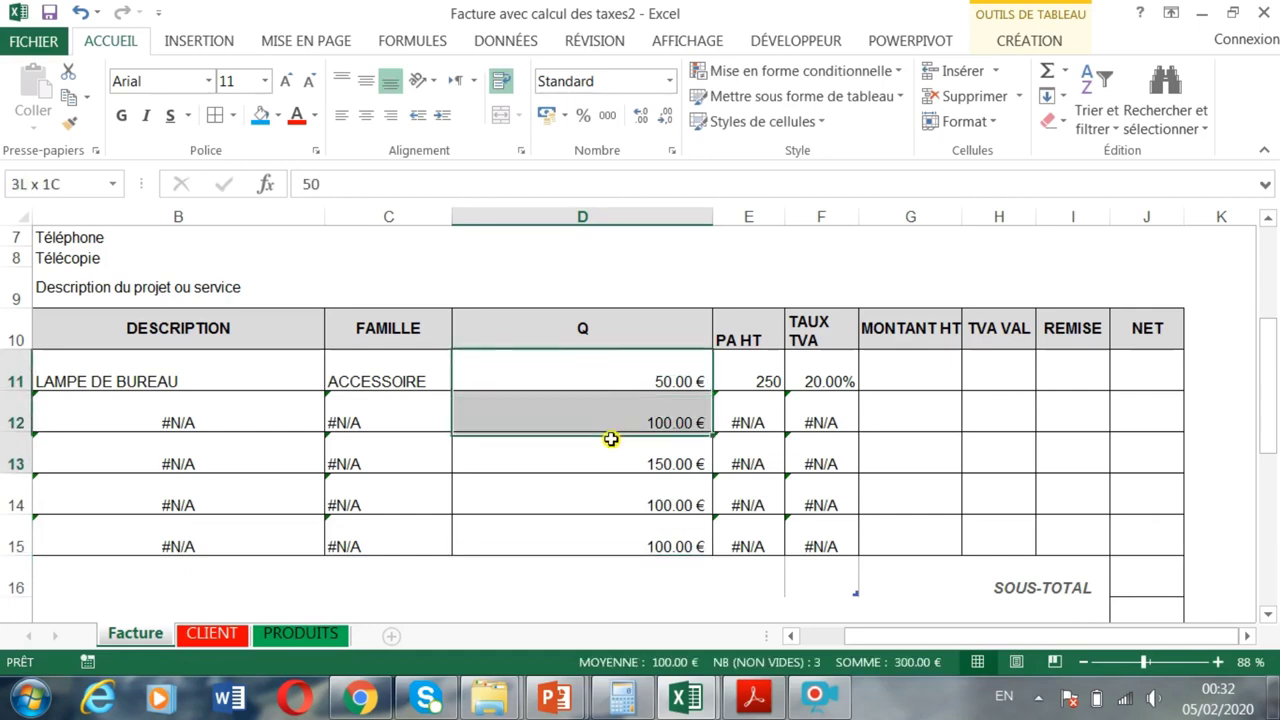
right_click(612, 540)
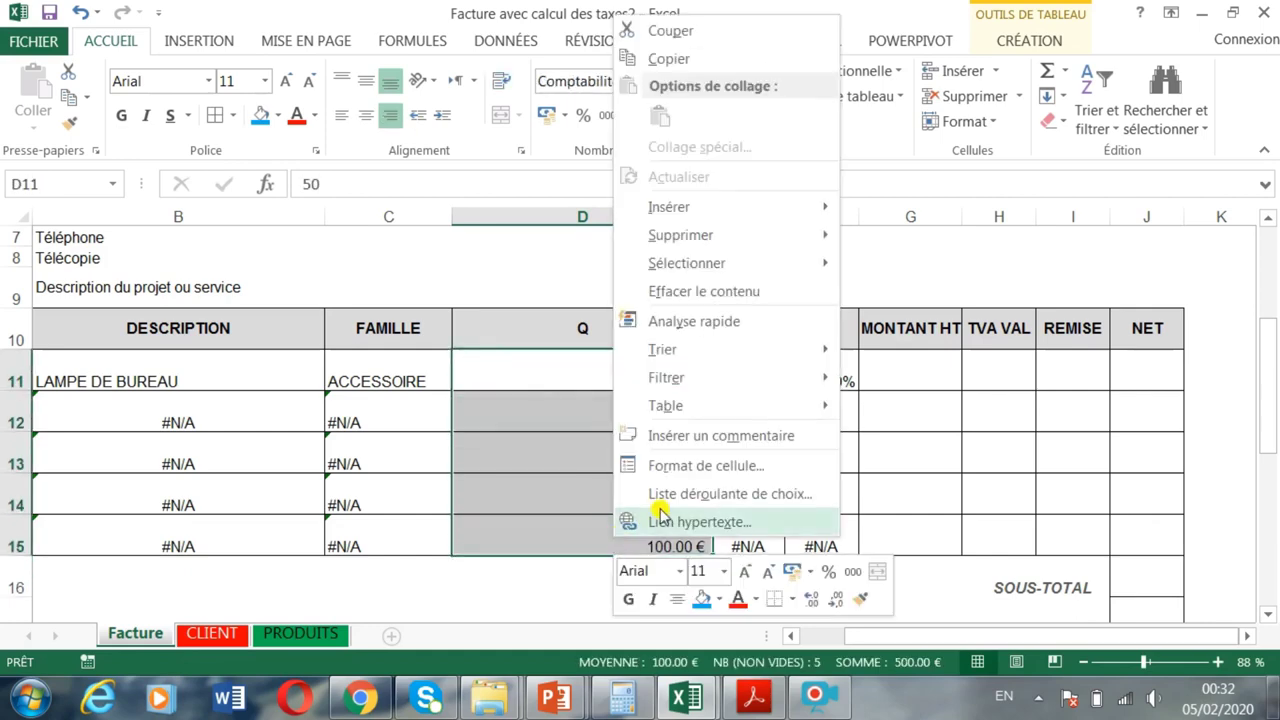
click(663, 466)
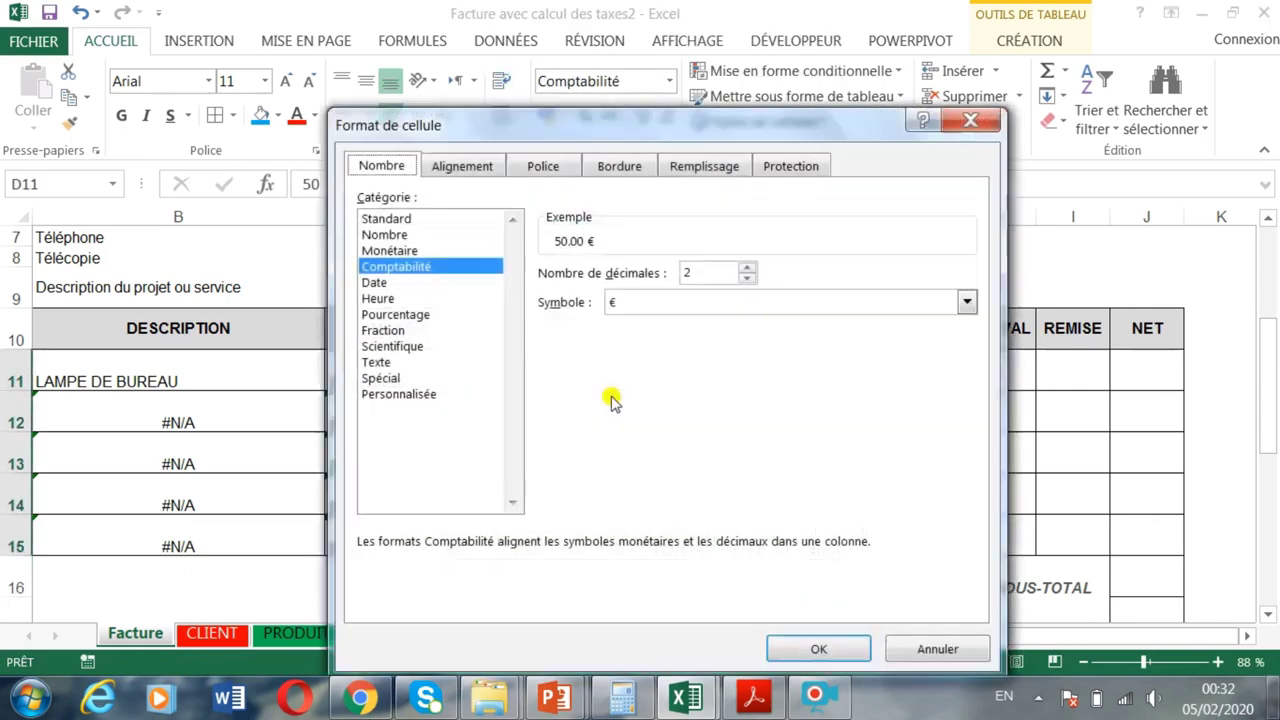
click(422, 251)
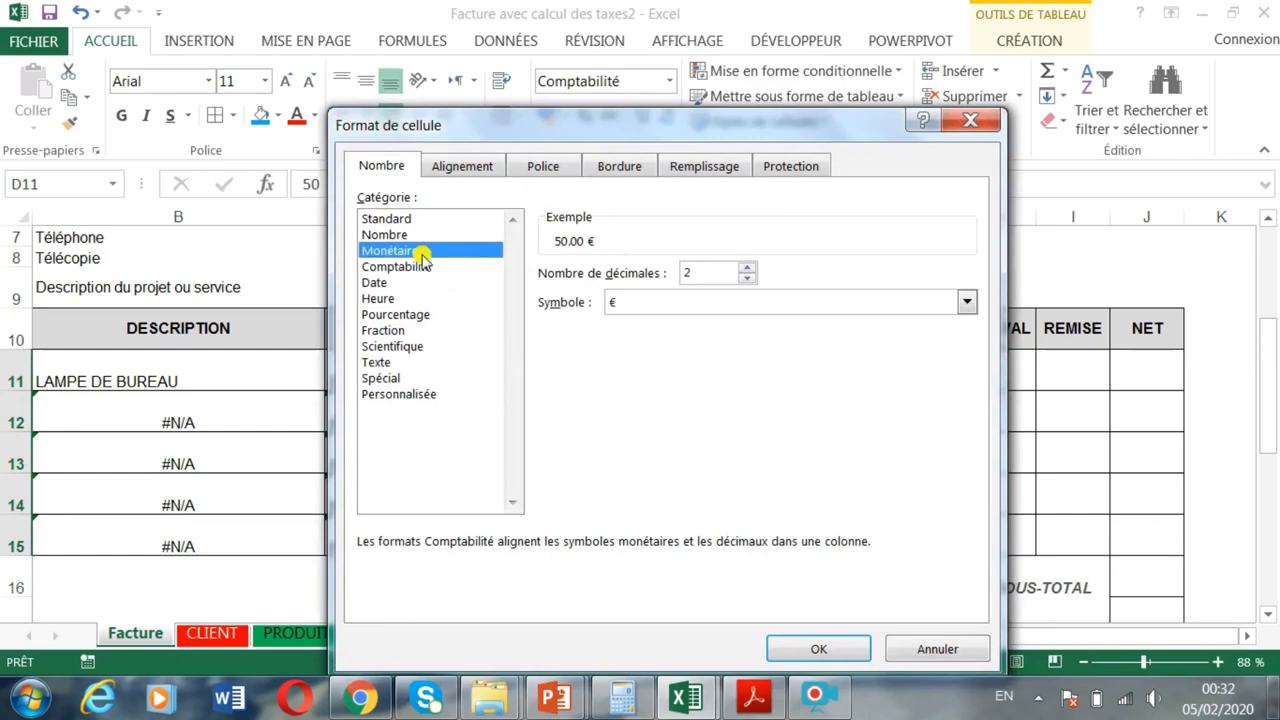
click(660, 306)
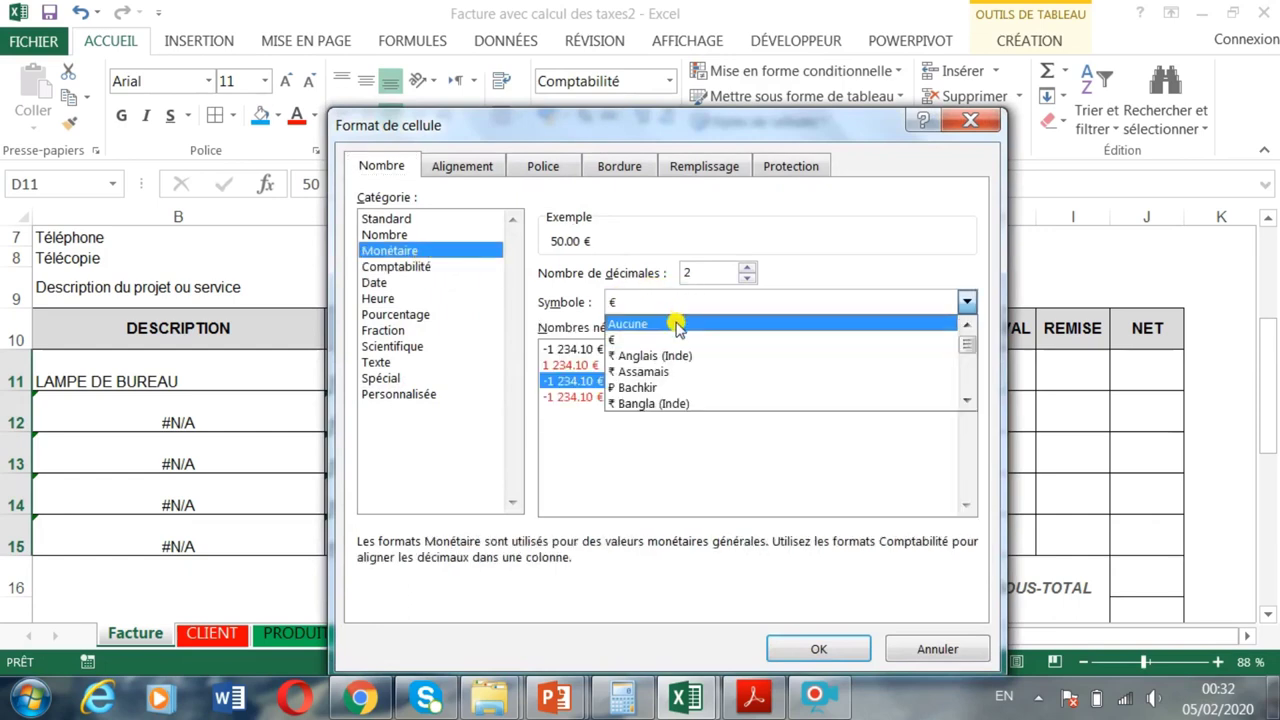
click(677, 325)
click(797, 649)
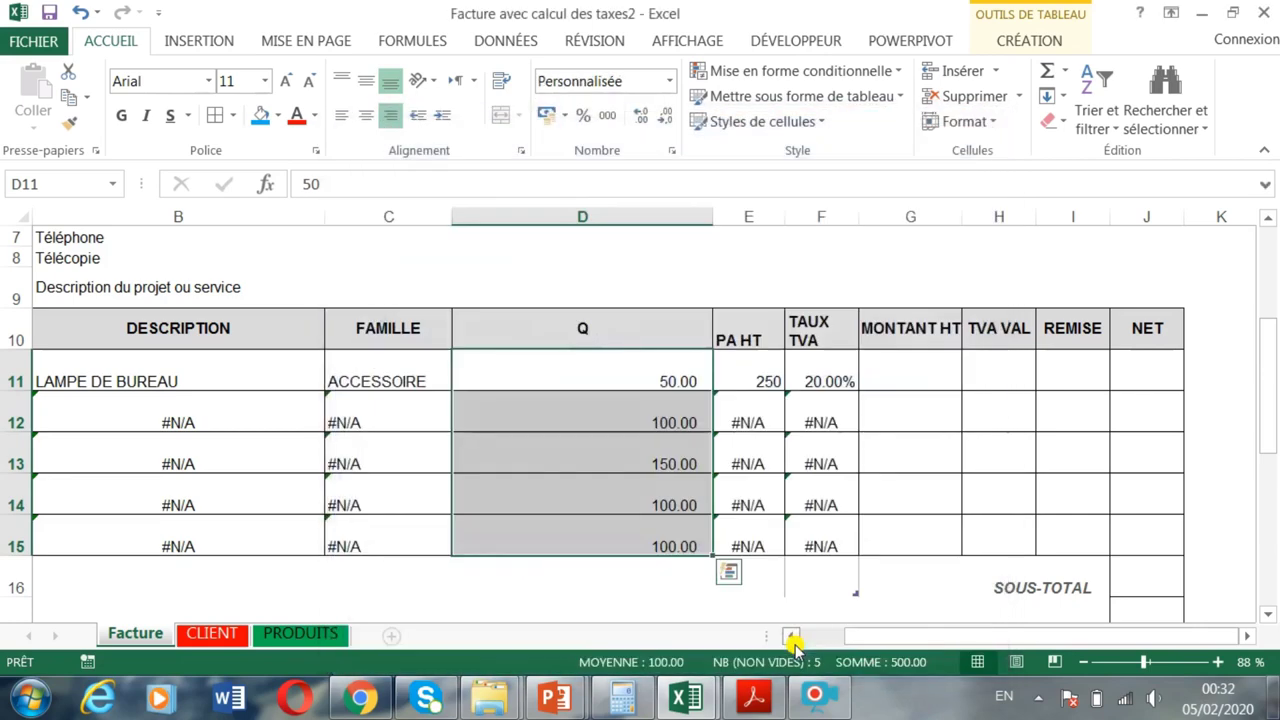
click(594, 455)
Step: Enter Q times PA HT in G11 and fill it to G15, giving 12500 for the lamp
click(903, 371)
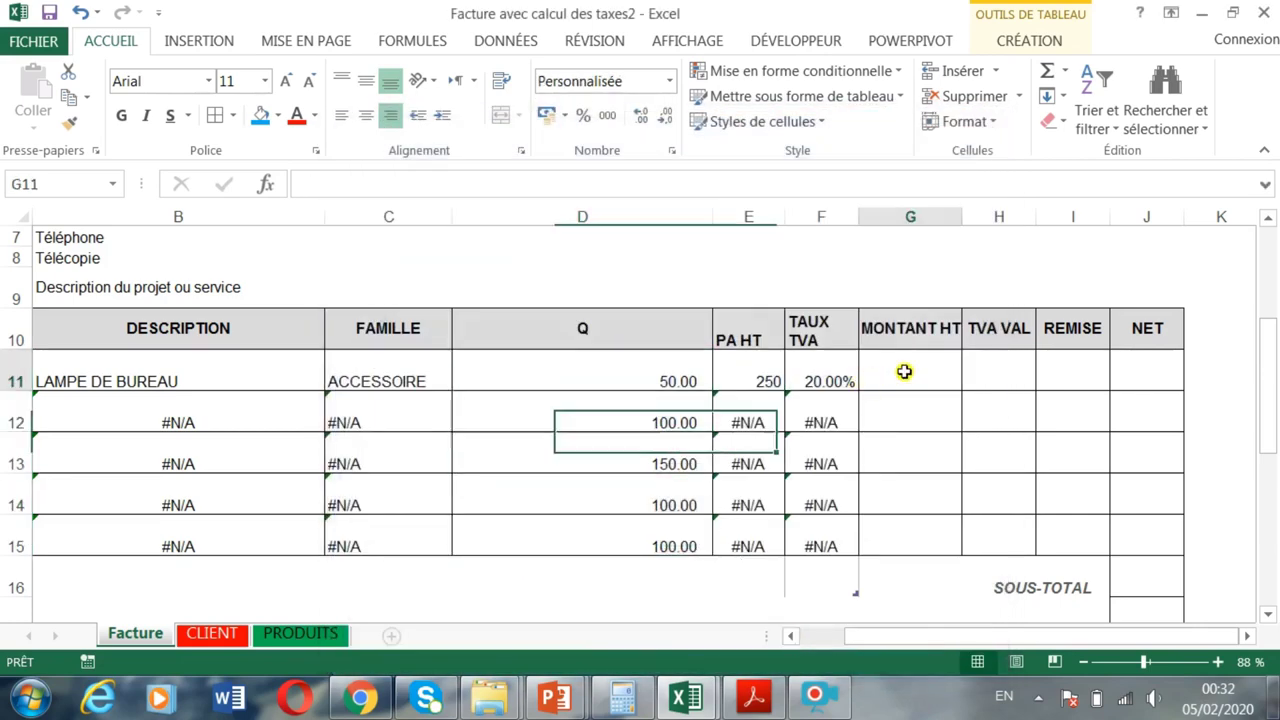
text(=)
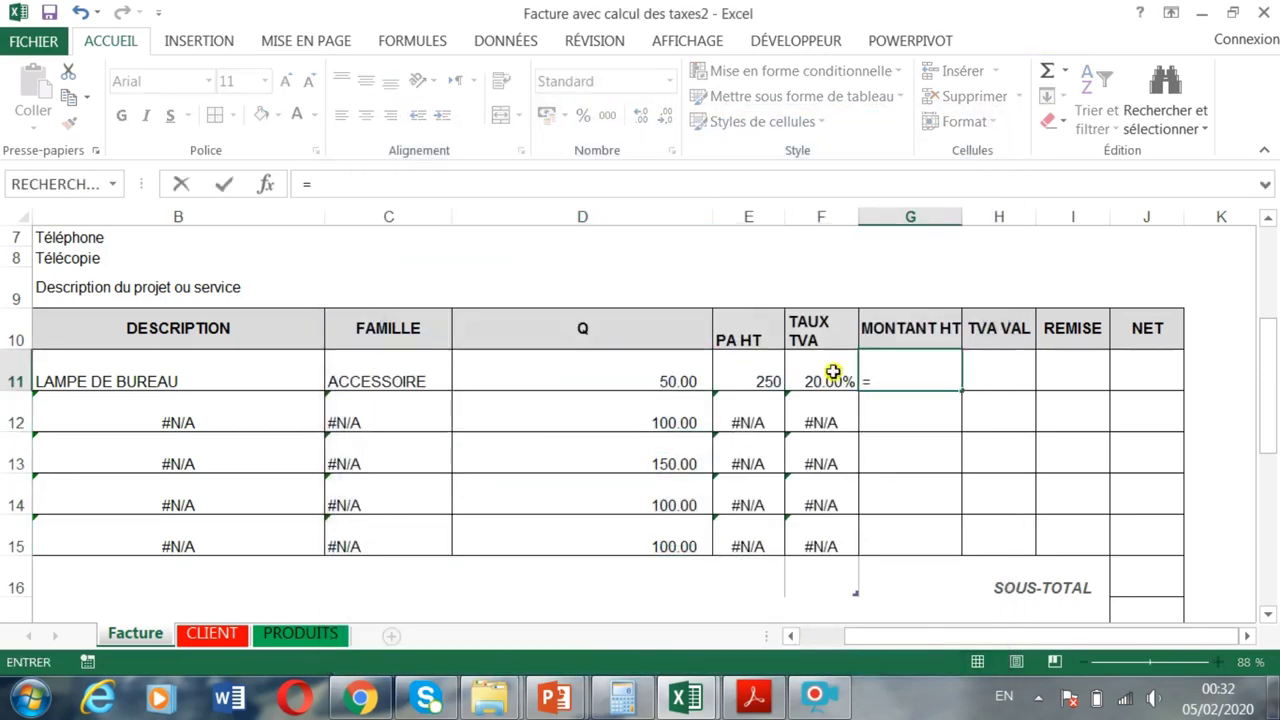
click(661, 373)
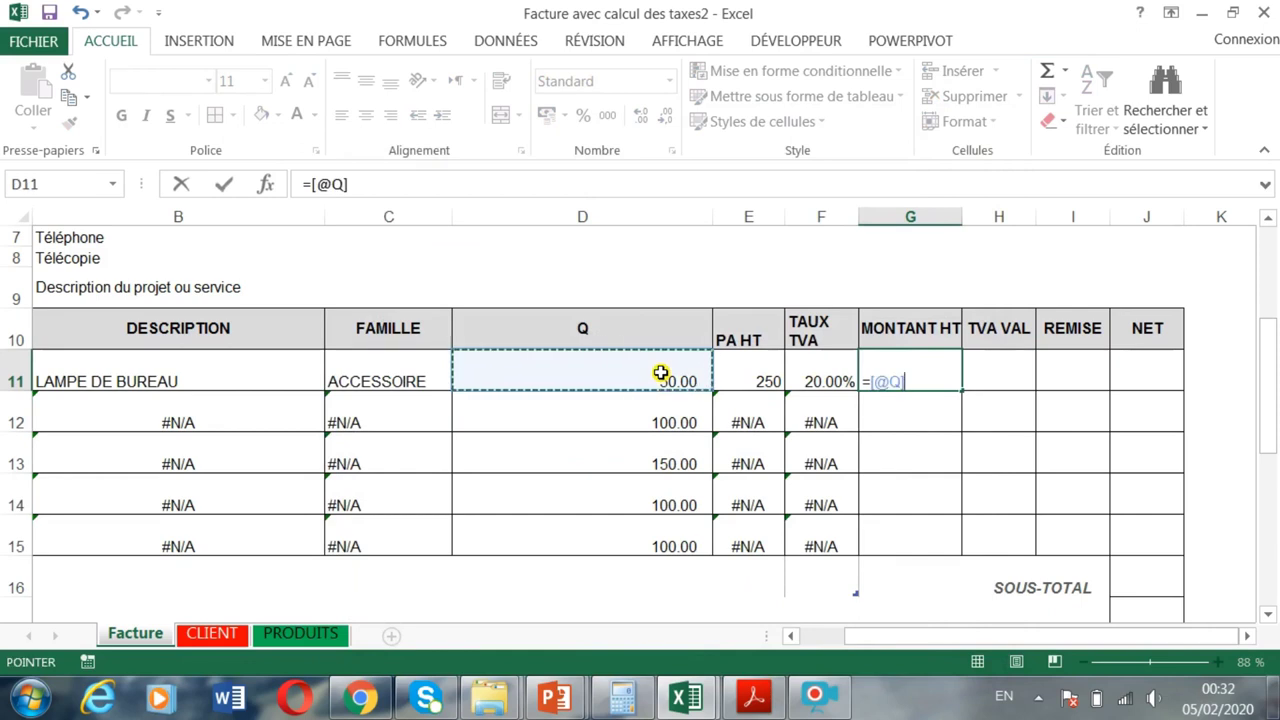
text(*)
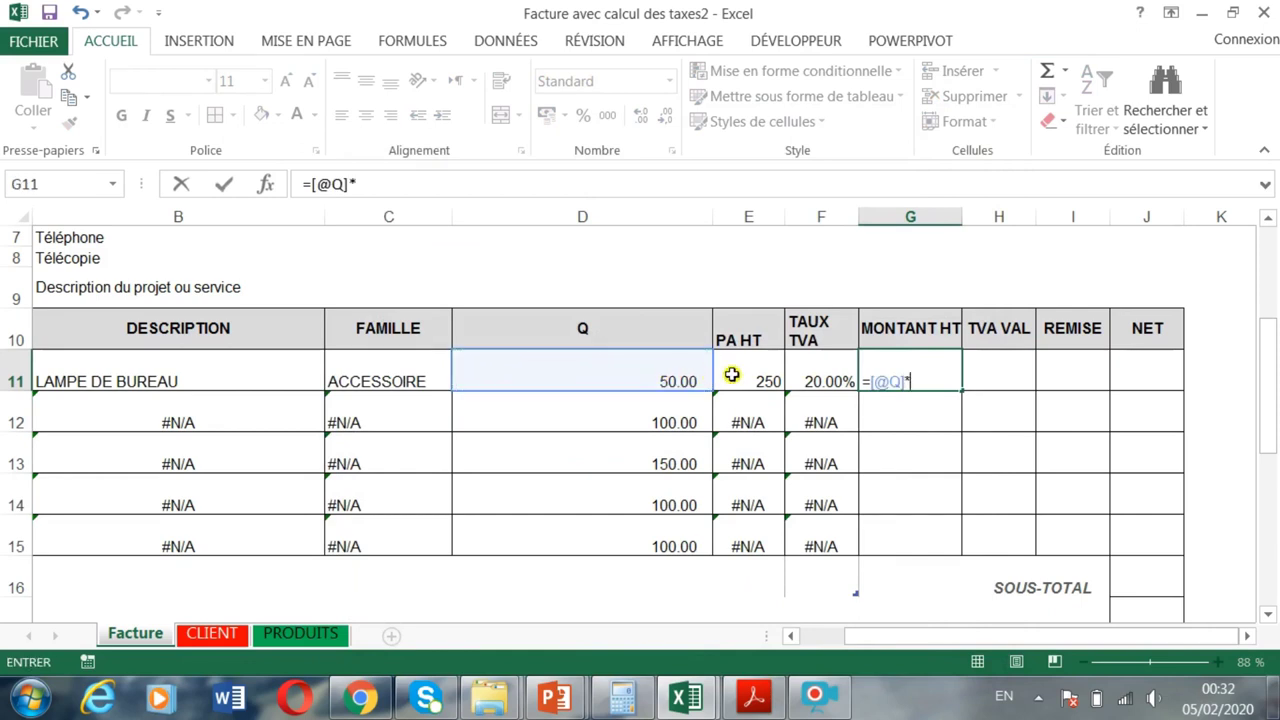
click(742, 375)
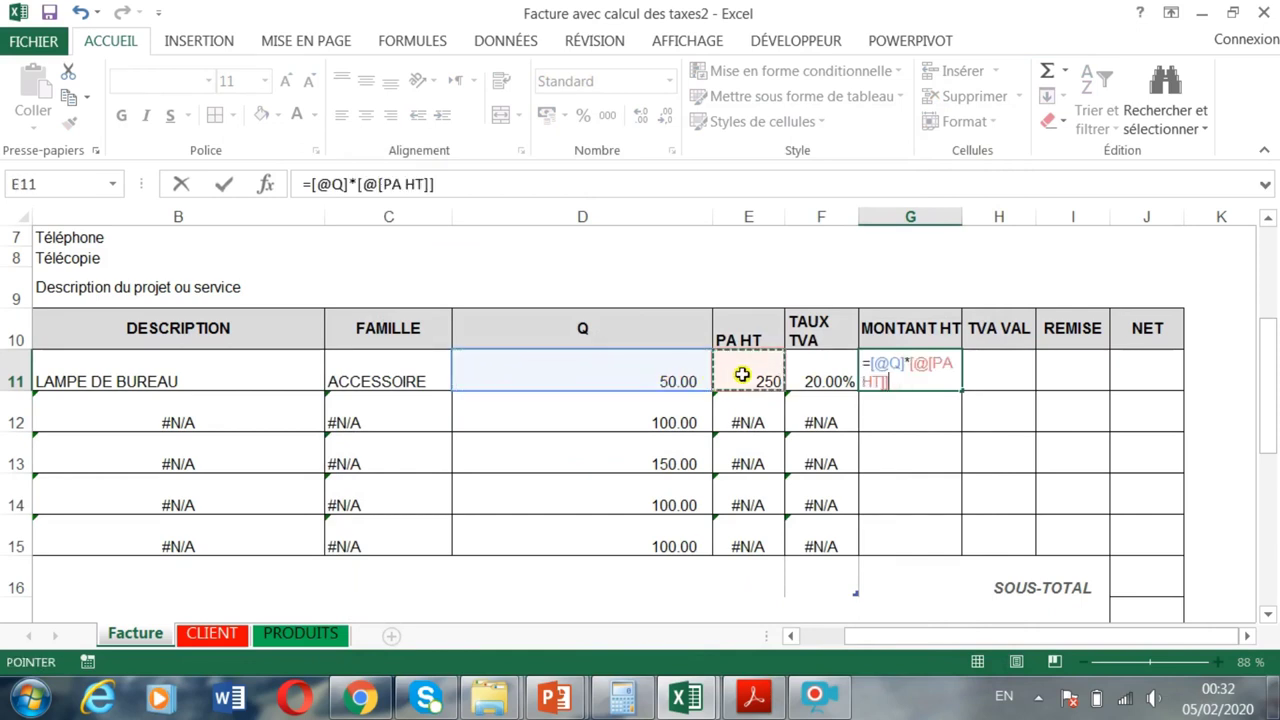
key(Return)
click(931, 371)
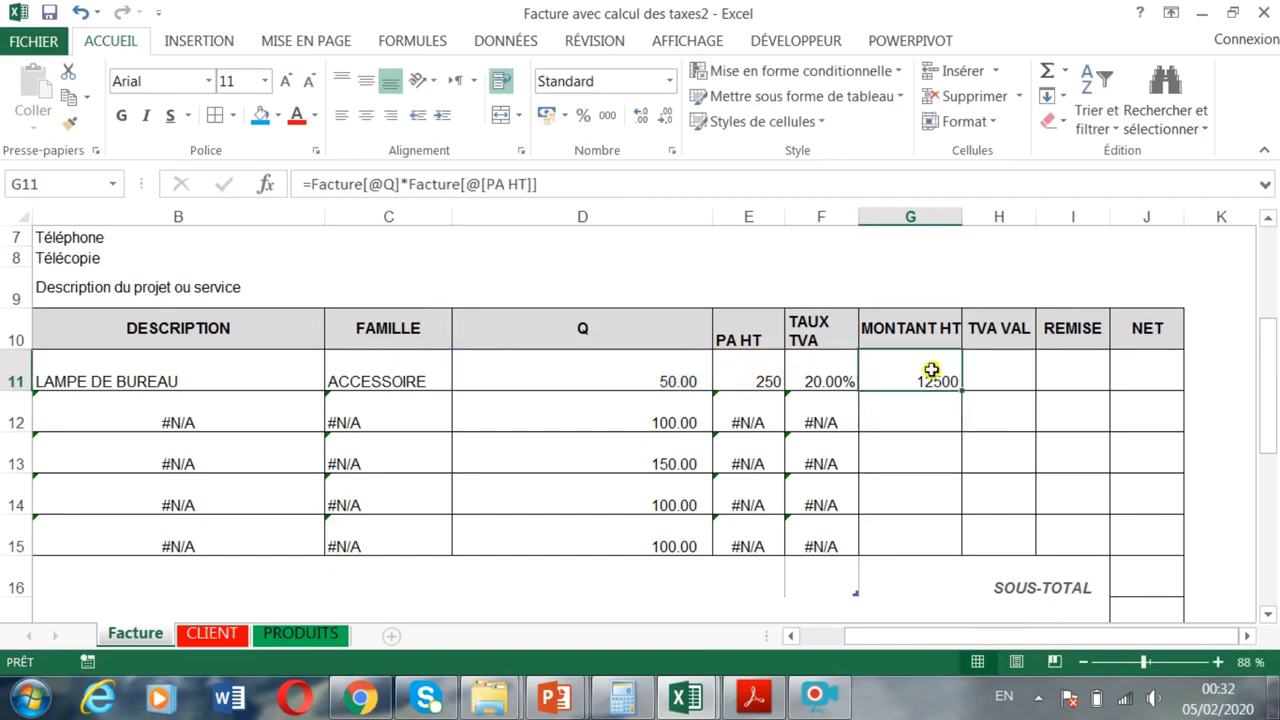
drag(962, 392, 949, 543)
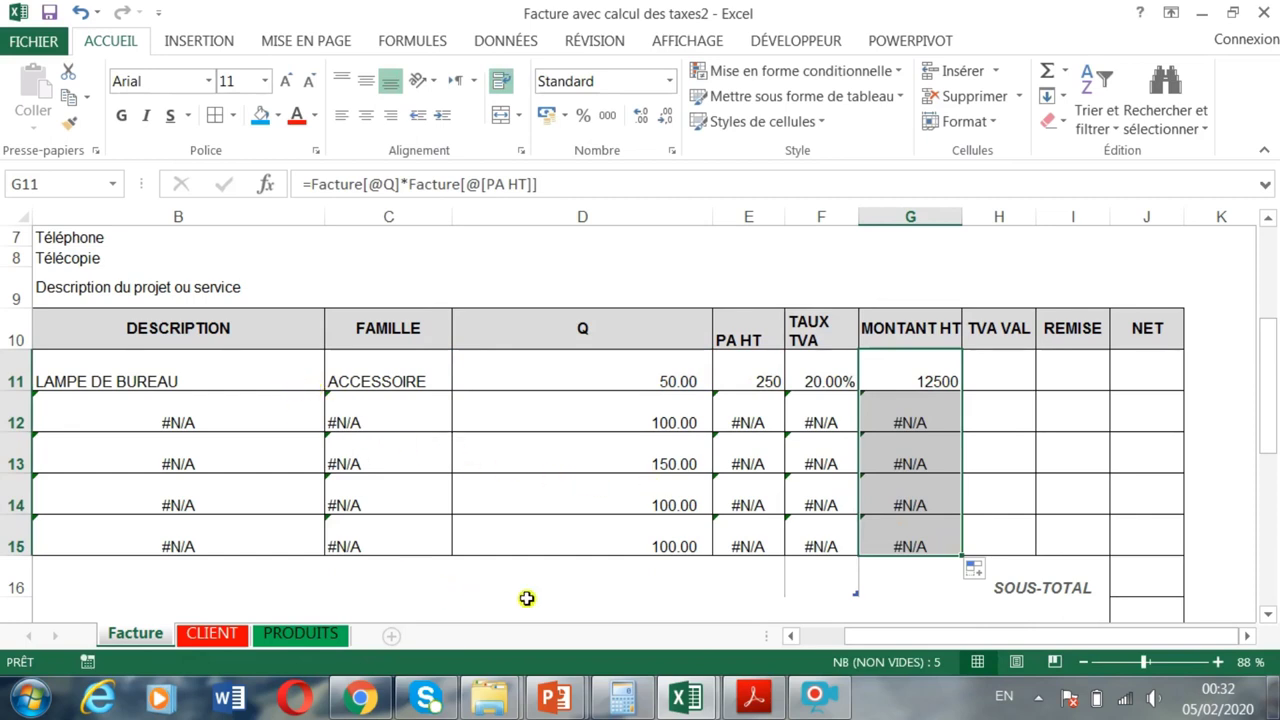
click(790, 640)
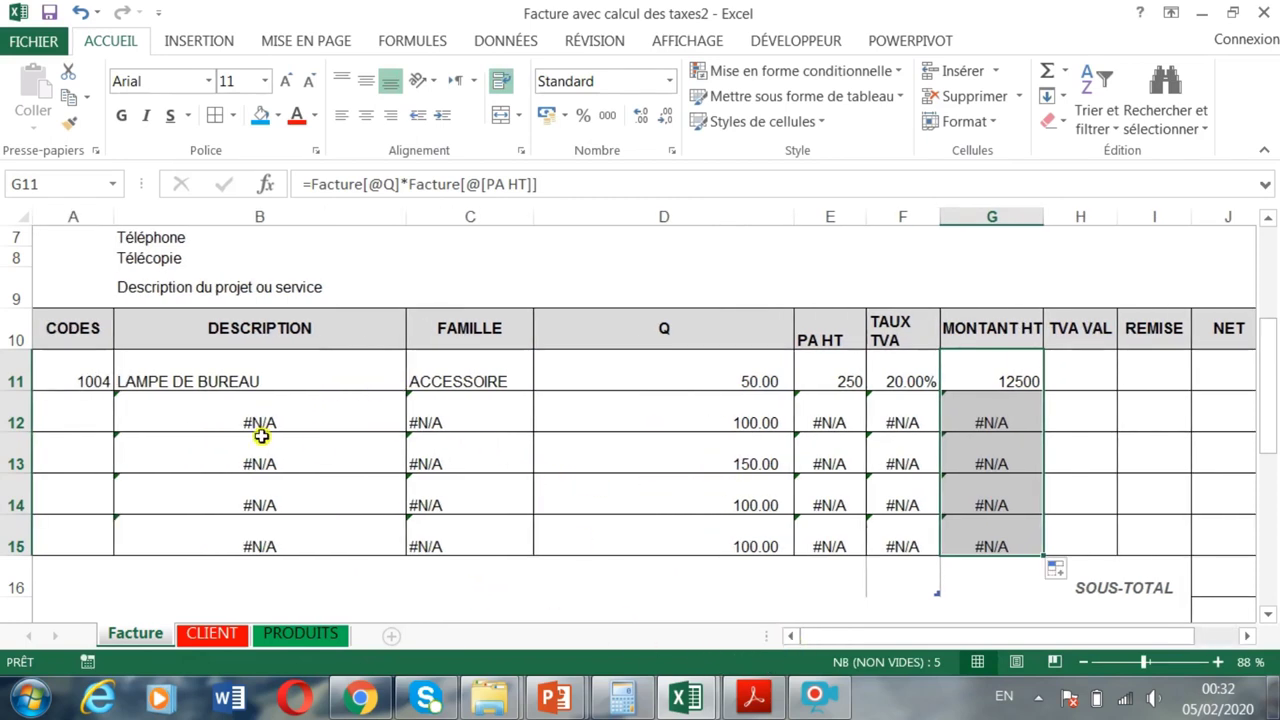
click(55, 410)
click(83, 382)
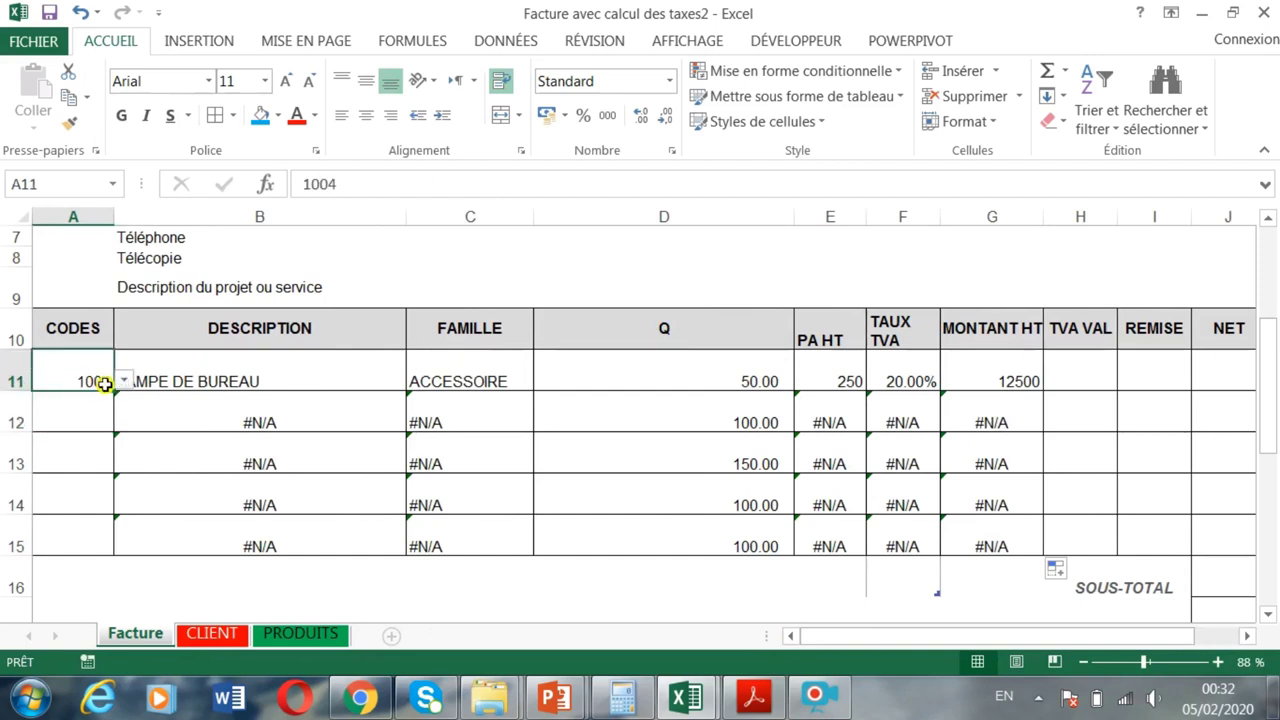
drag(113, 390, 94, 543)
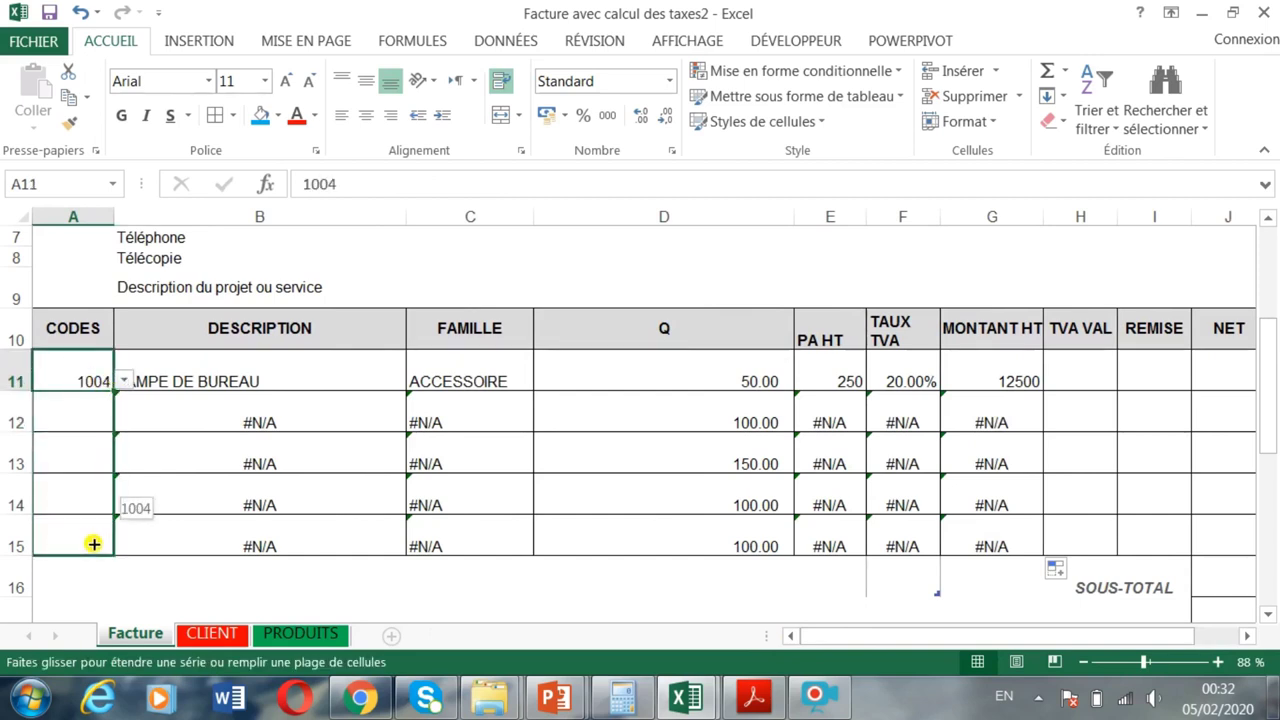
click(90, 420)
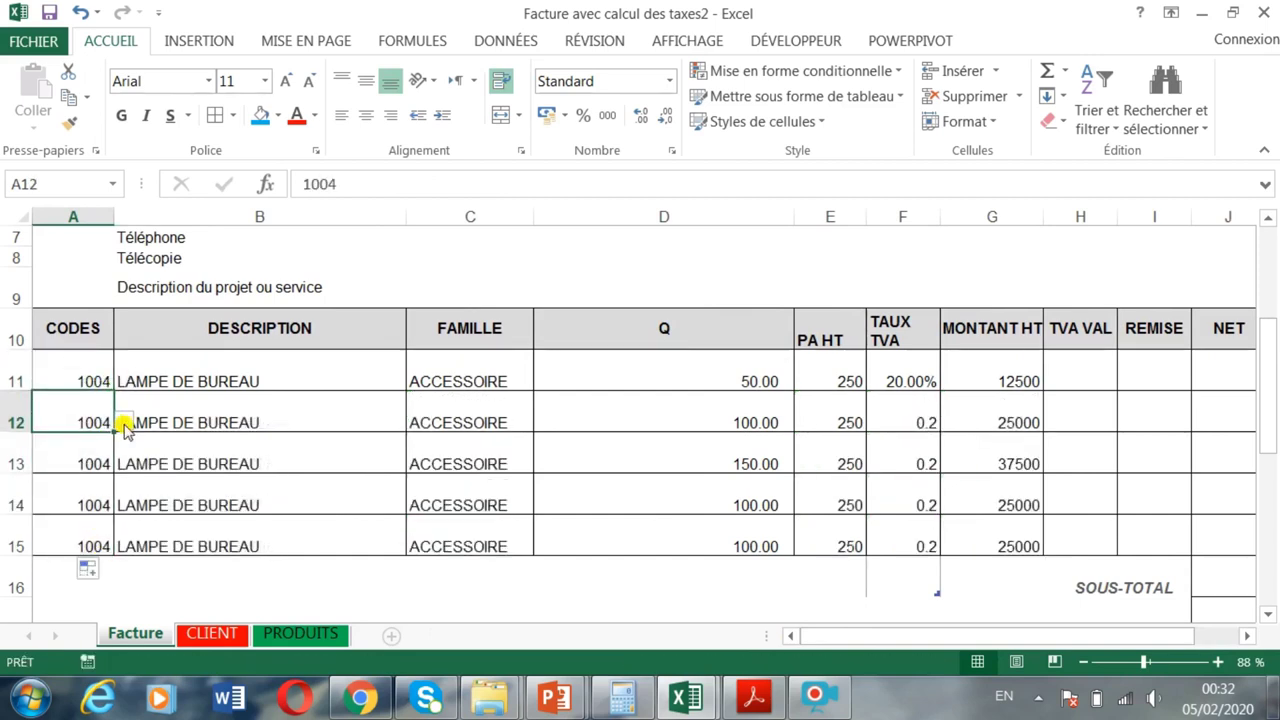
click(124, 422)
click(72, 455)
click(83, 460)
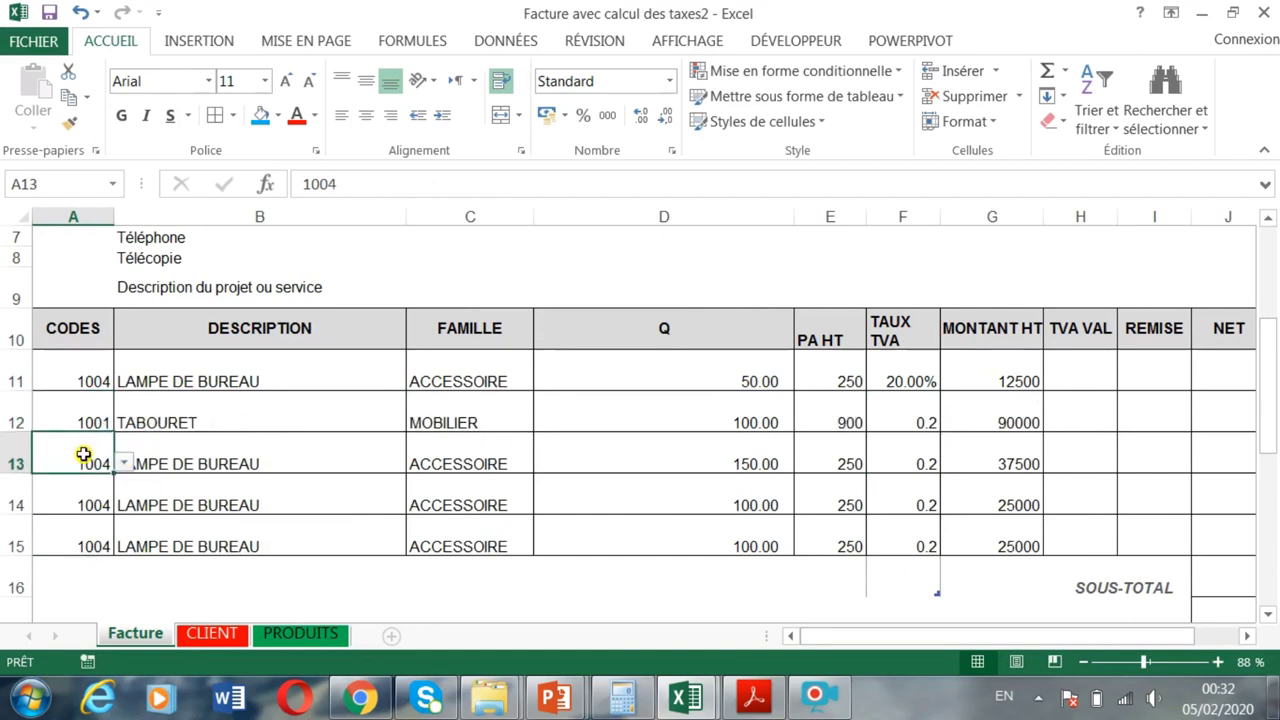
click(124, 464)
click(57, 508)
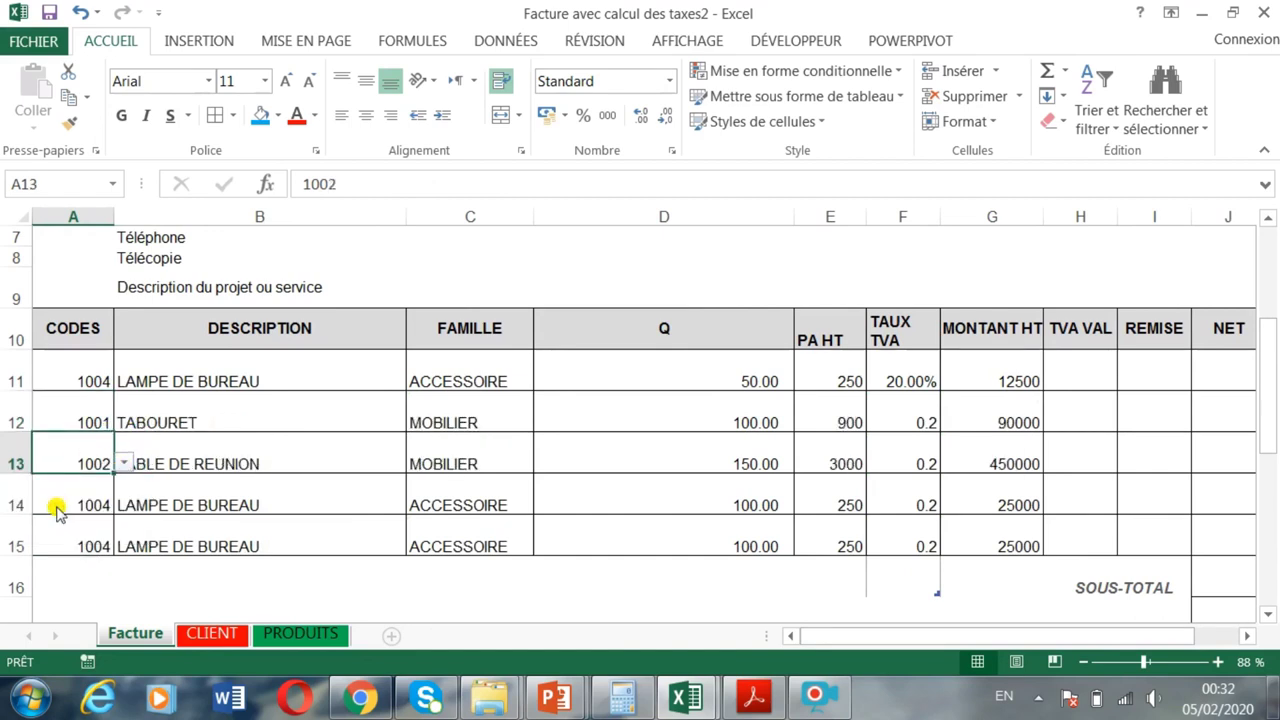
click(62, 505)
click(124, 504)
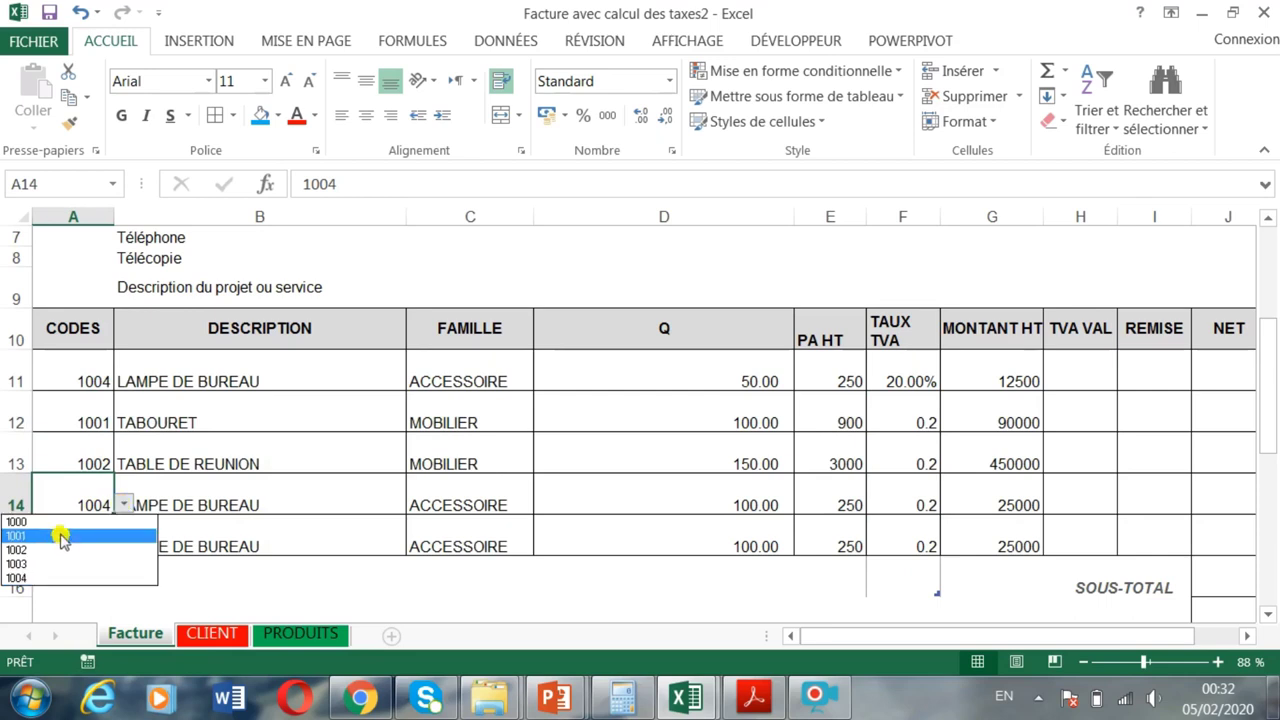
click(43, 562)
click(70, 545)
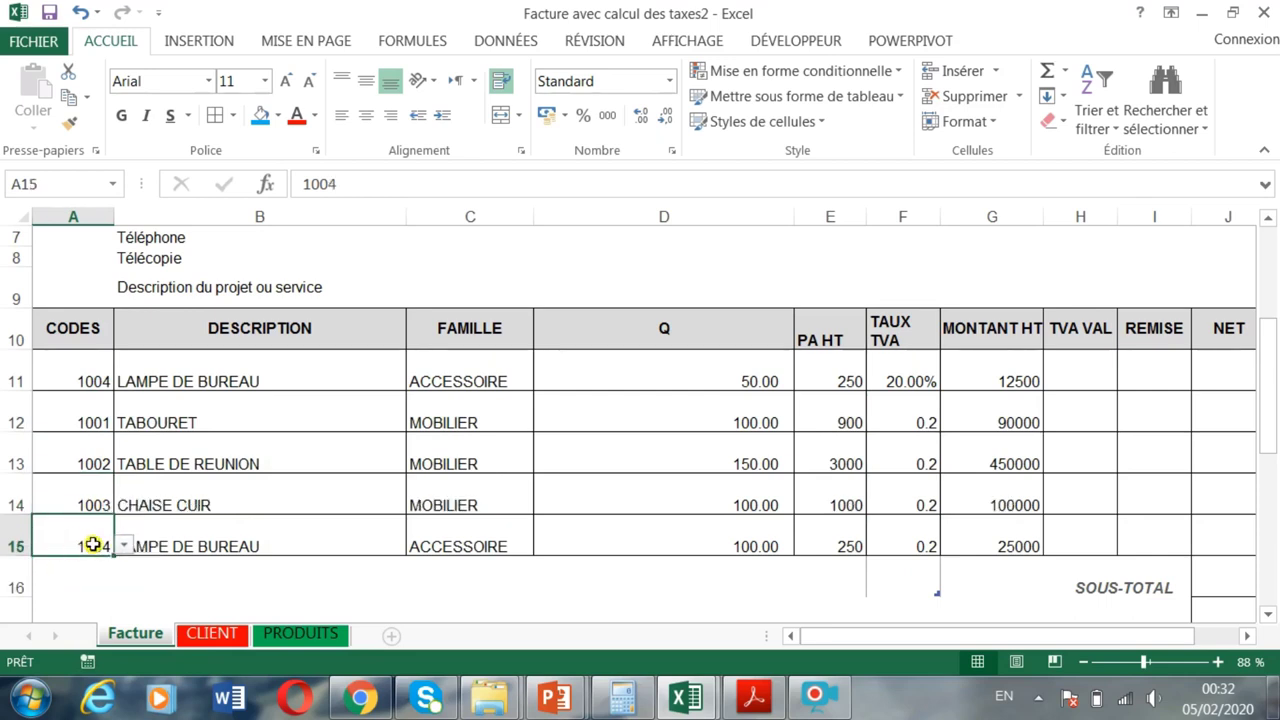
click(124, 545)
click(38, 618)
click(572, 616)
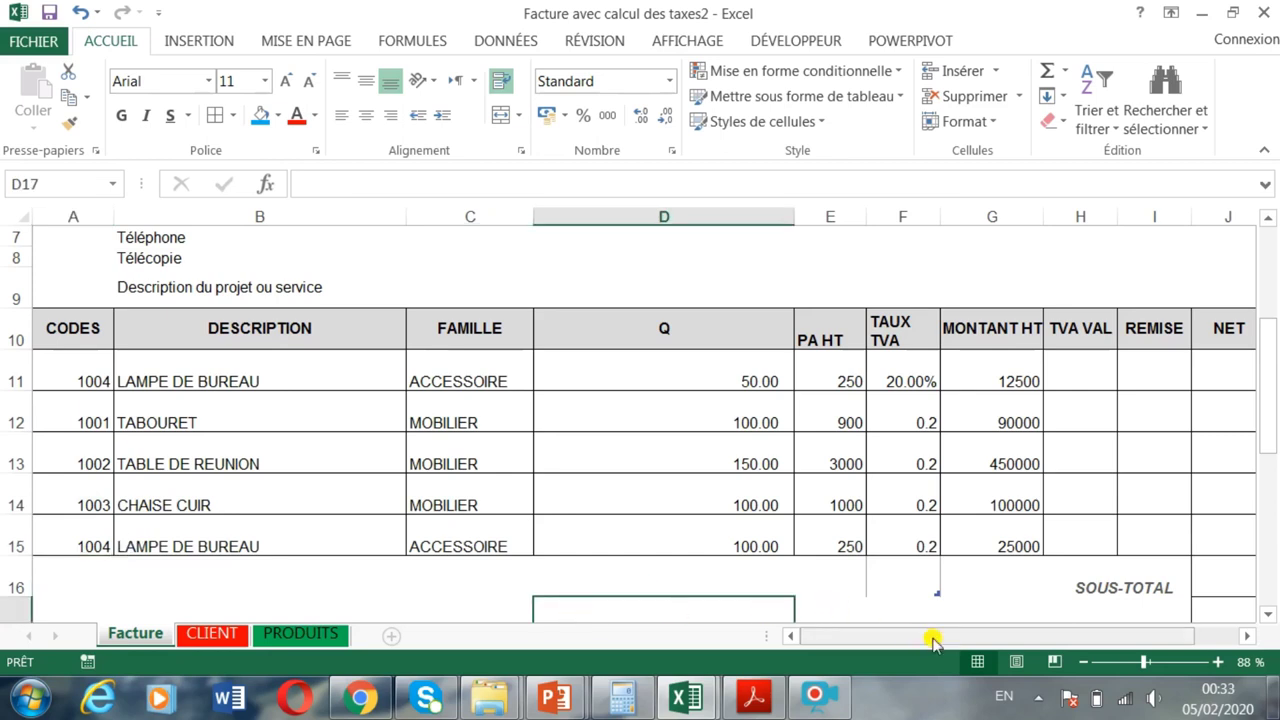
drag(934, 640, 1000, 643)
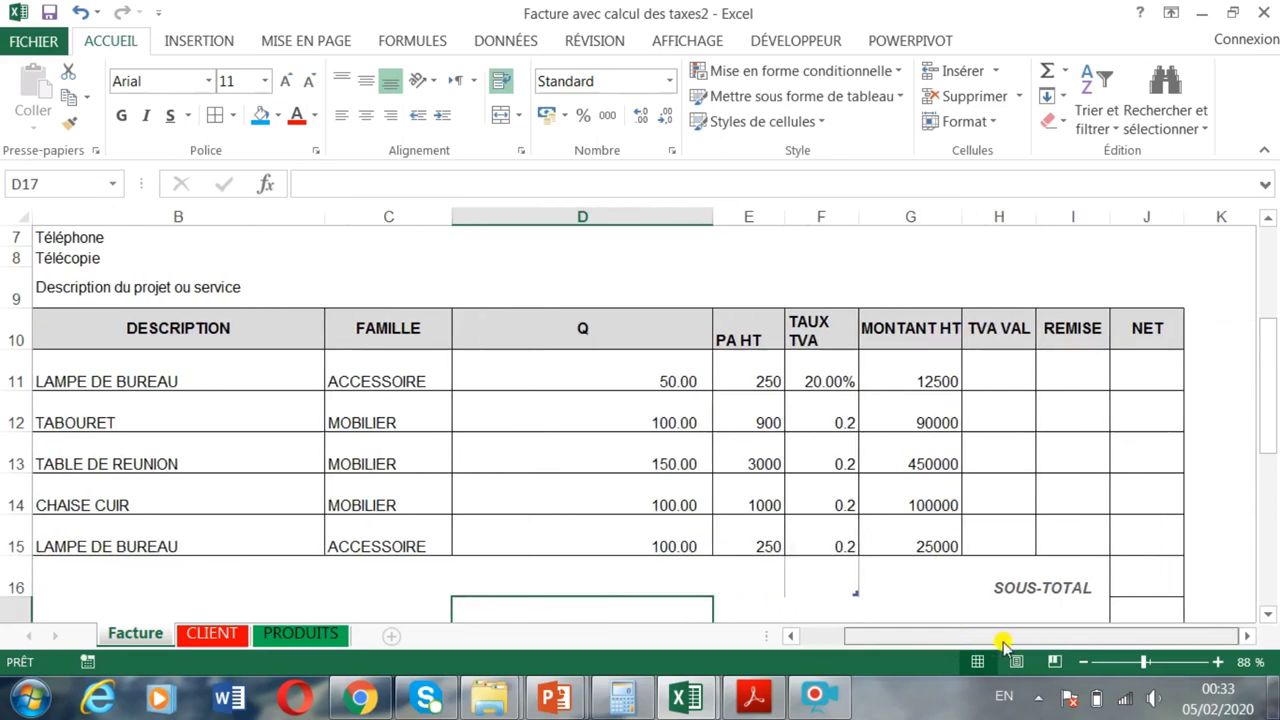
click(992, 375)
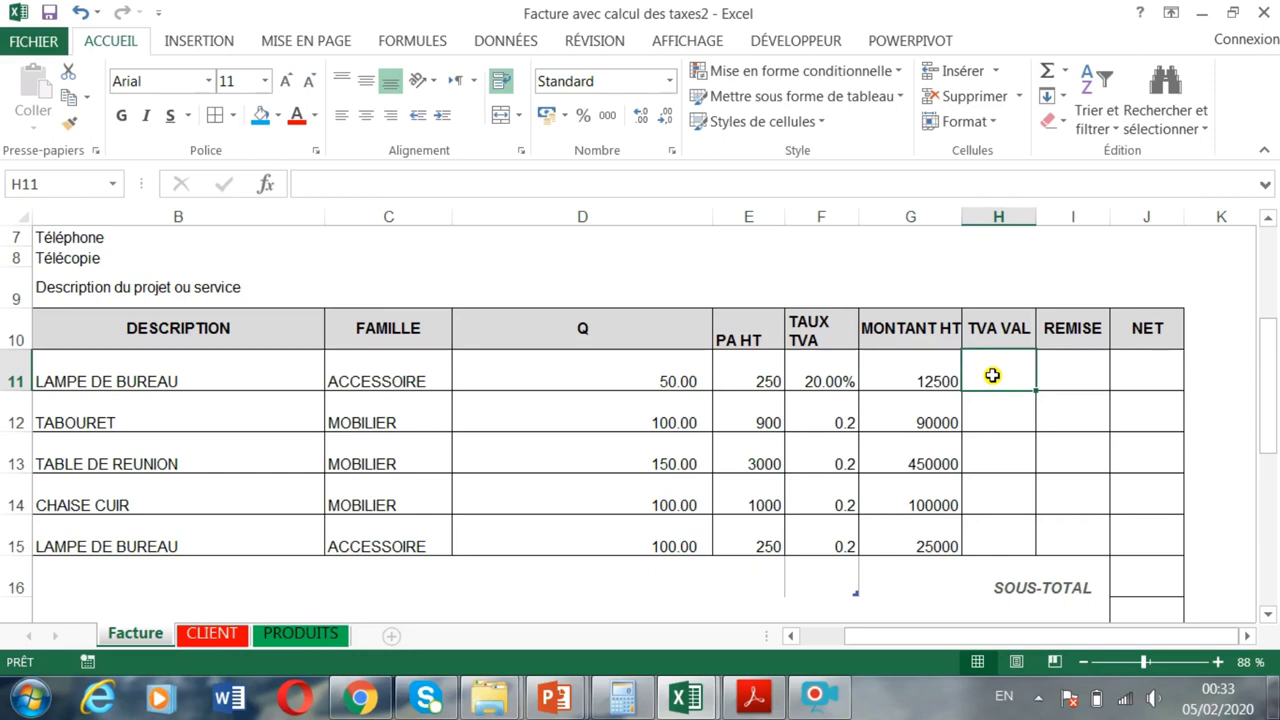
click(1071, 372)
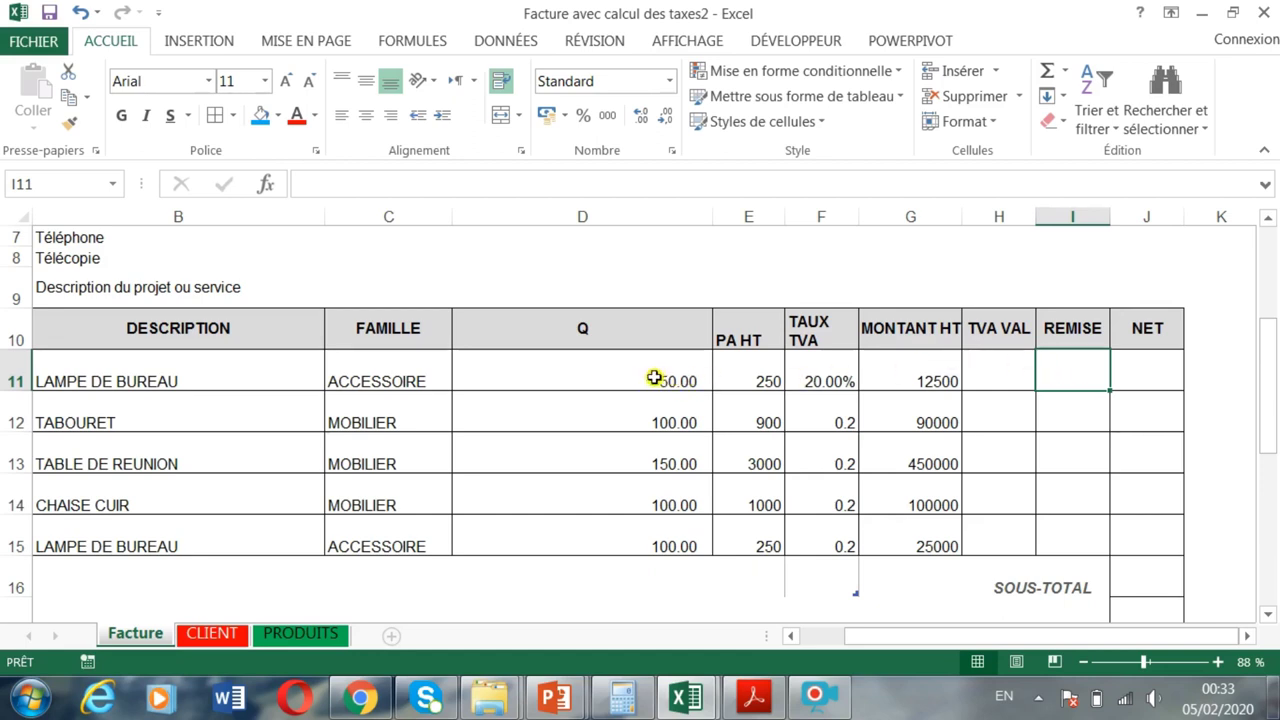
click(654, 377)
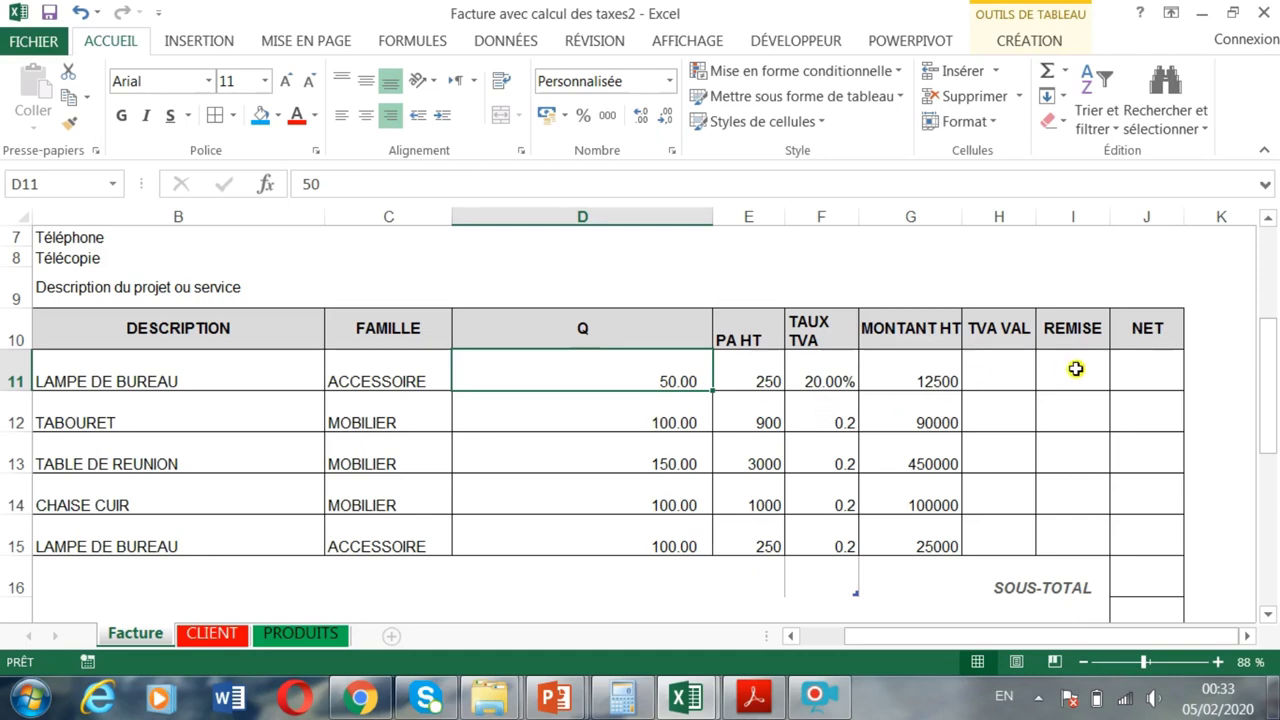
click(1076, 369)
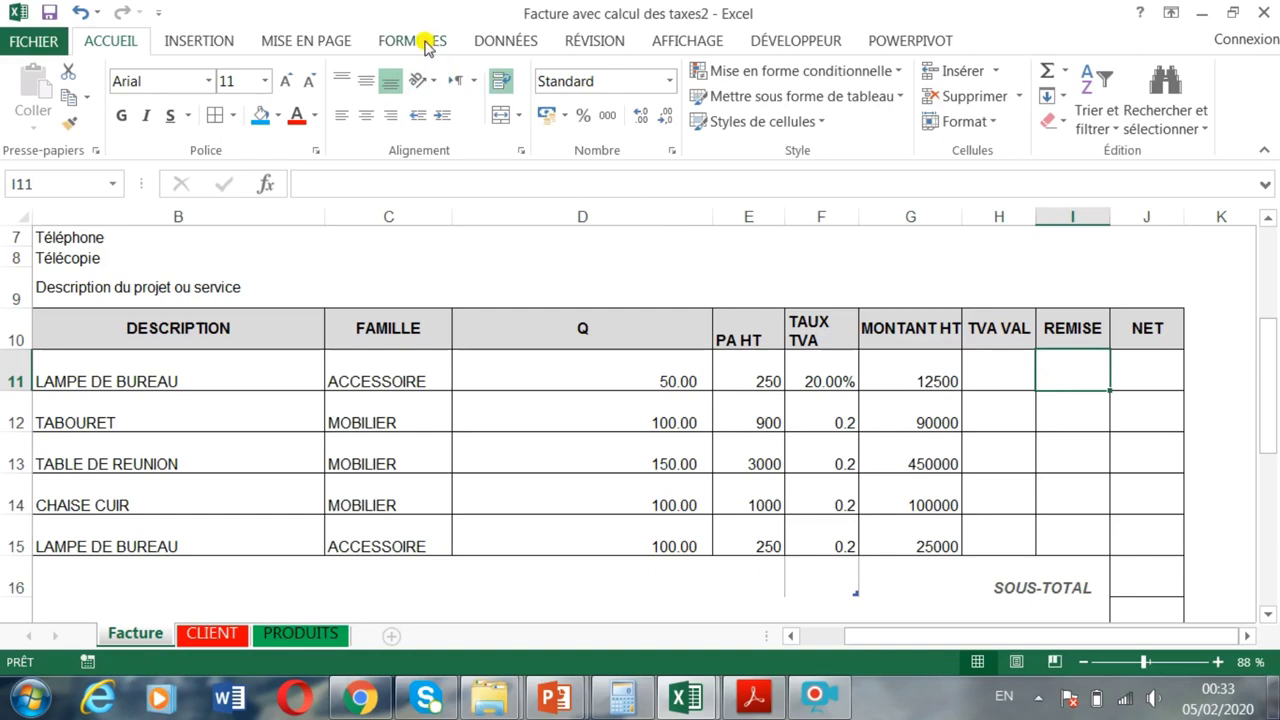
Step: Insert an SI function in I11 testing whether Facture[@Q] is greater than 50
click(418, 40)
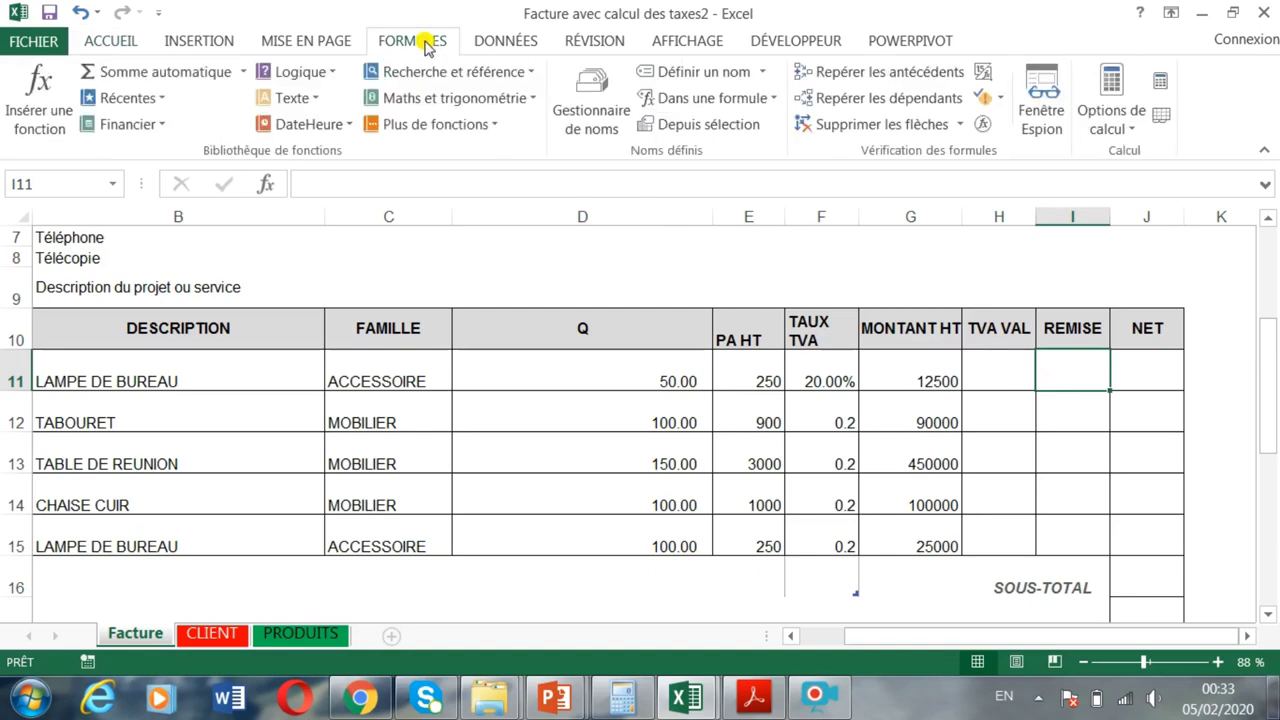
click(62, 108)
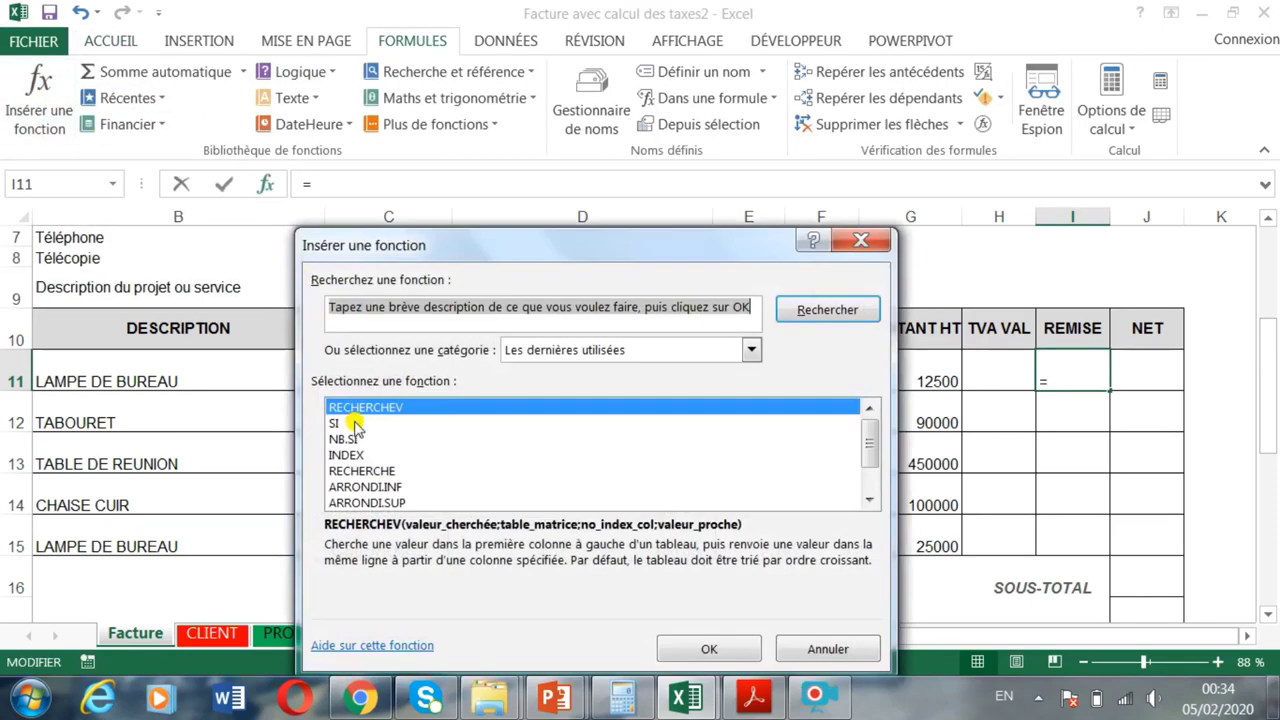
click(352, 423)
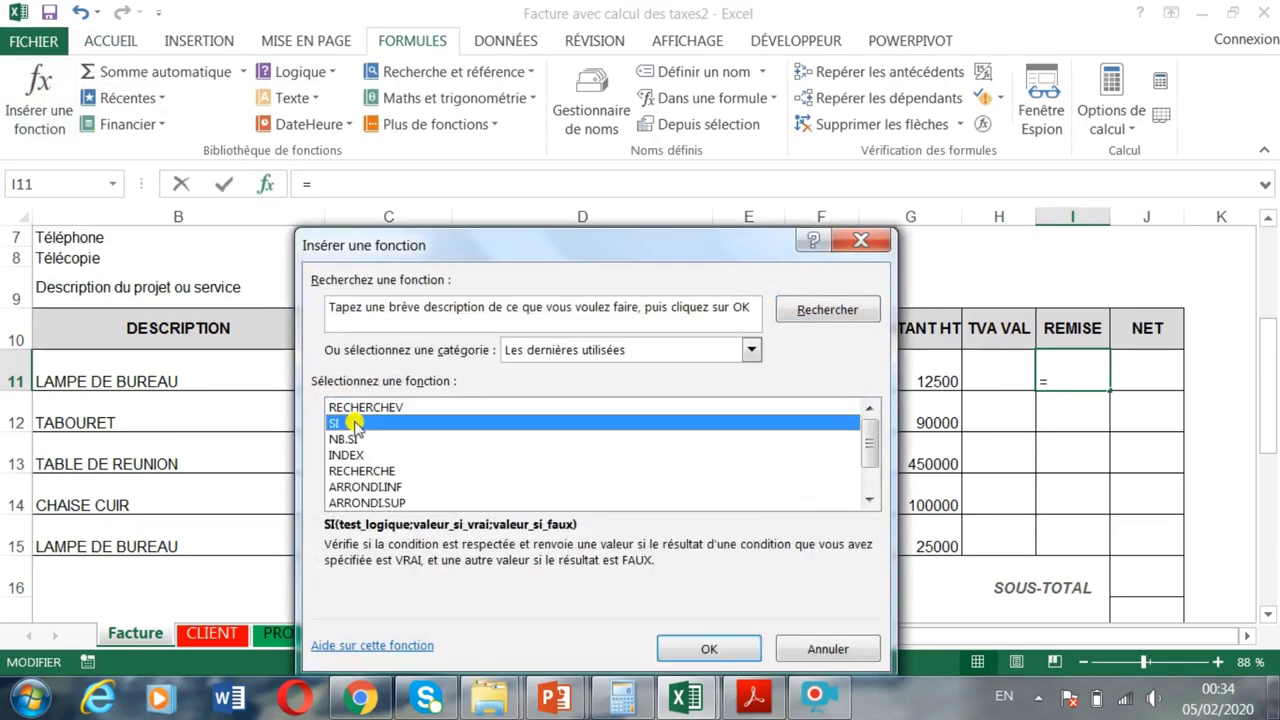
click(692, 647)
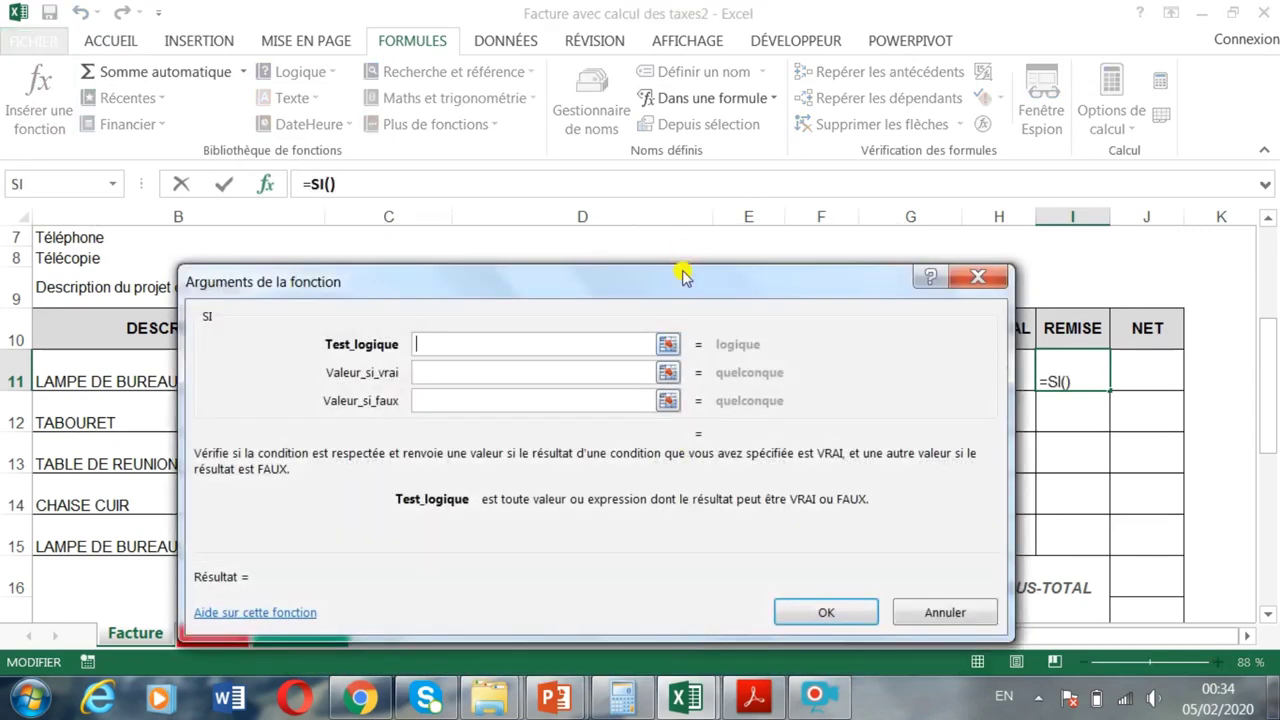
drag(683, 290, 648, 143)
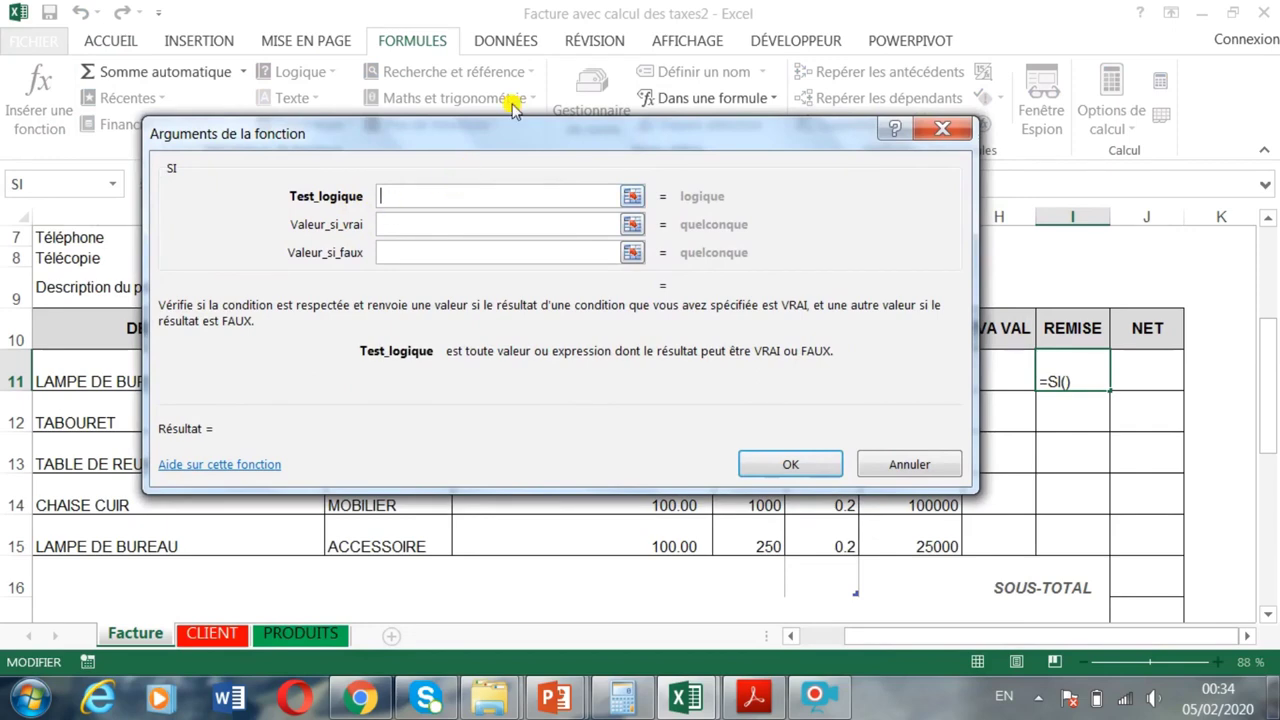
drag(505, 143, 317, 23)
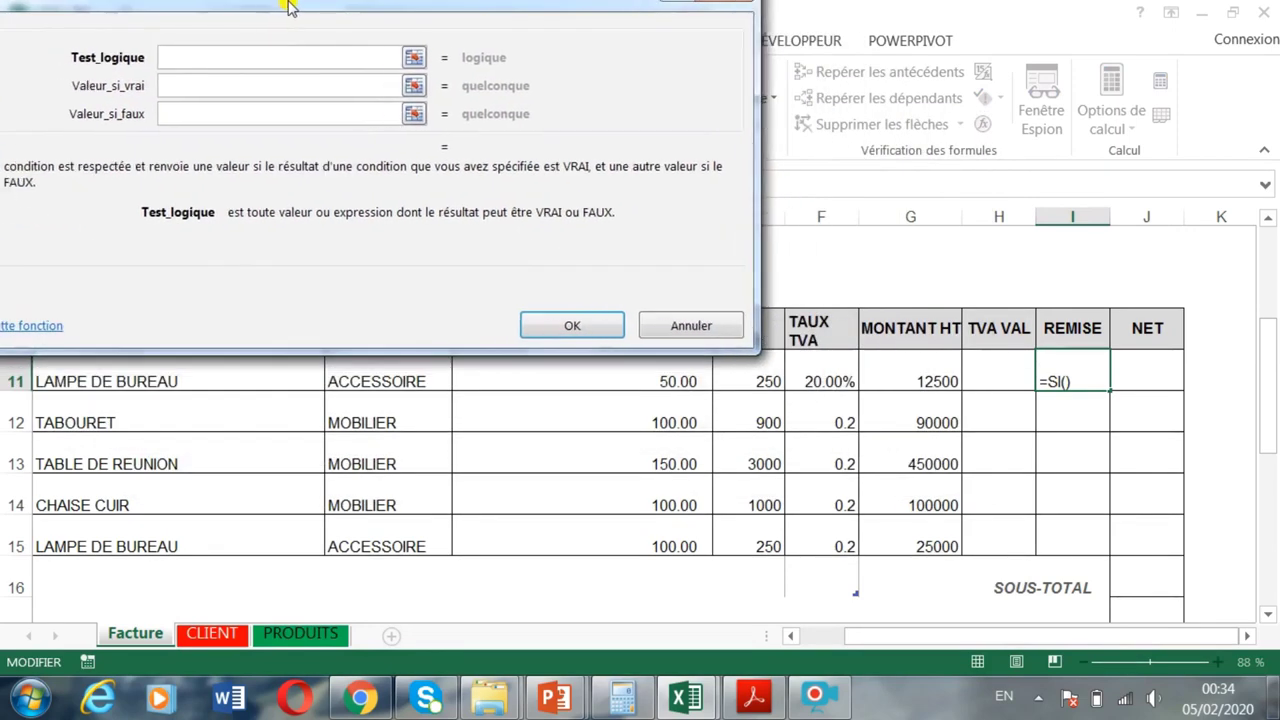
click(604, 383)
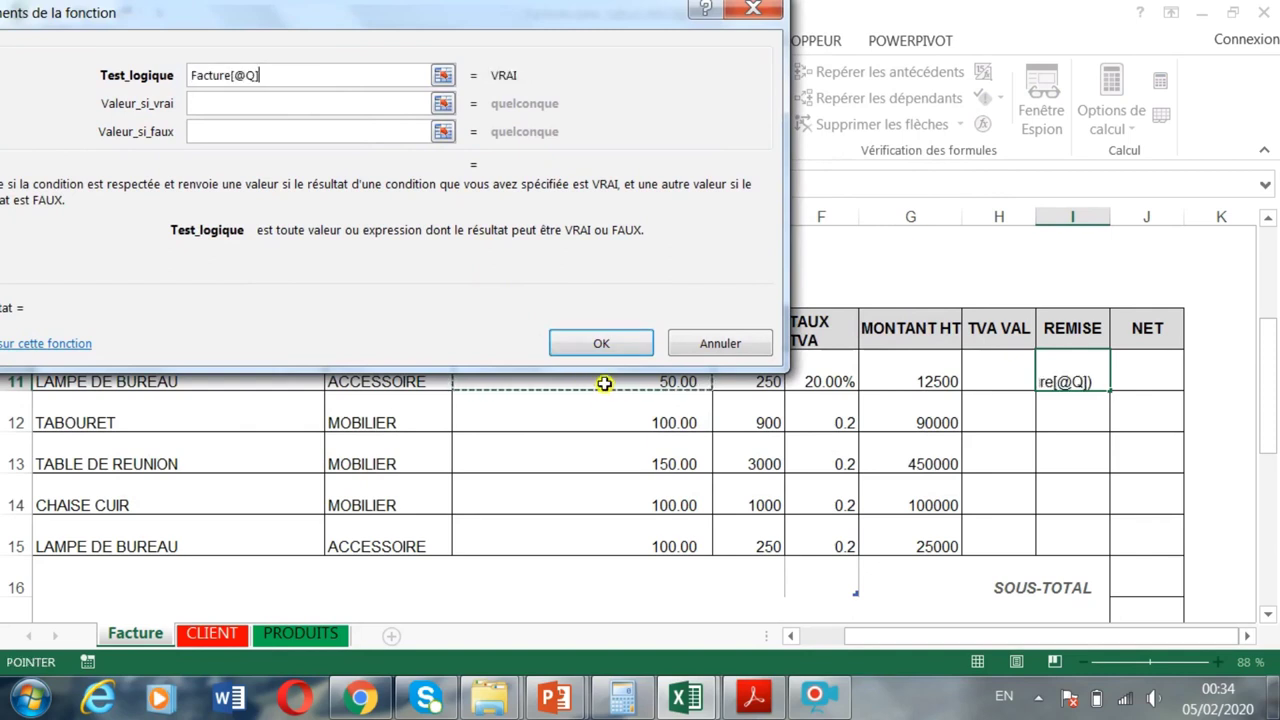
text(>)
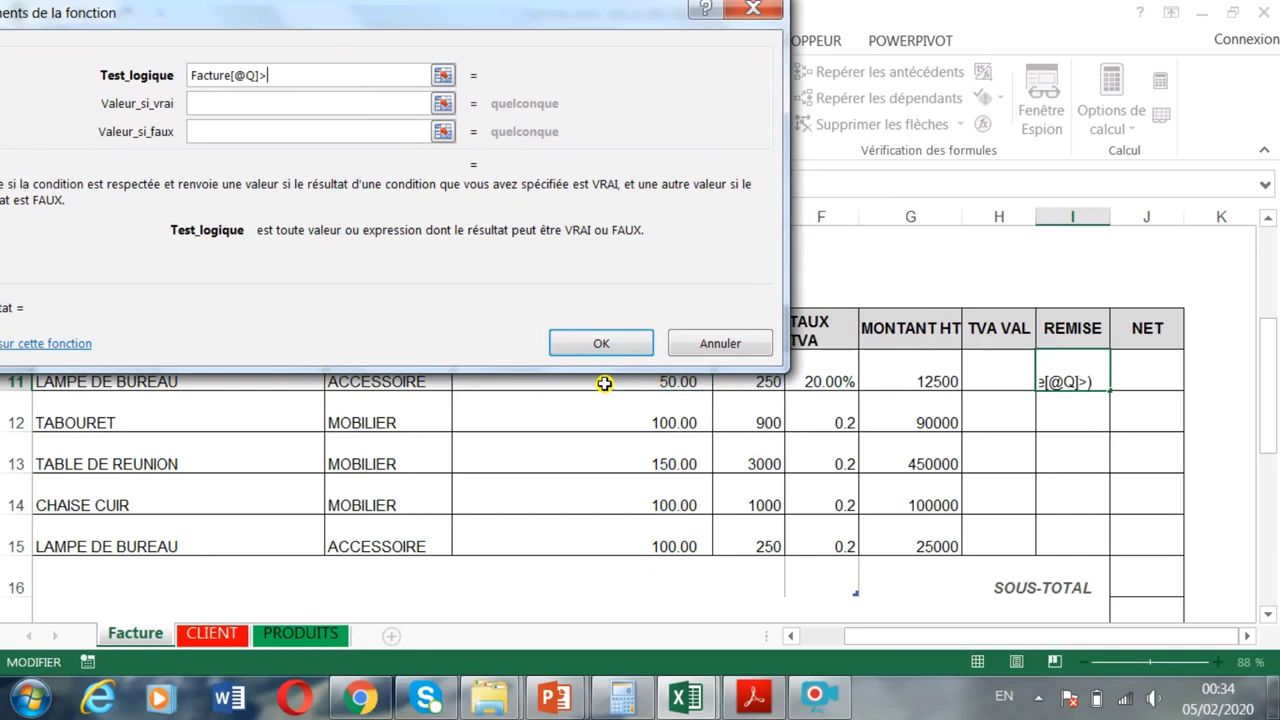
text(50)
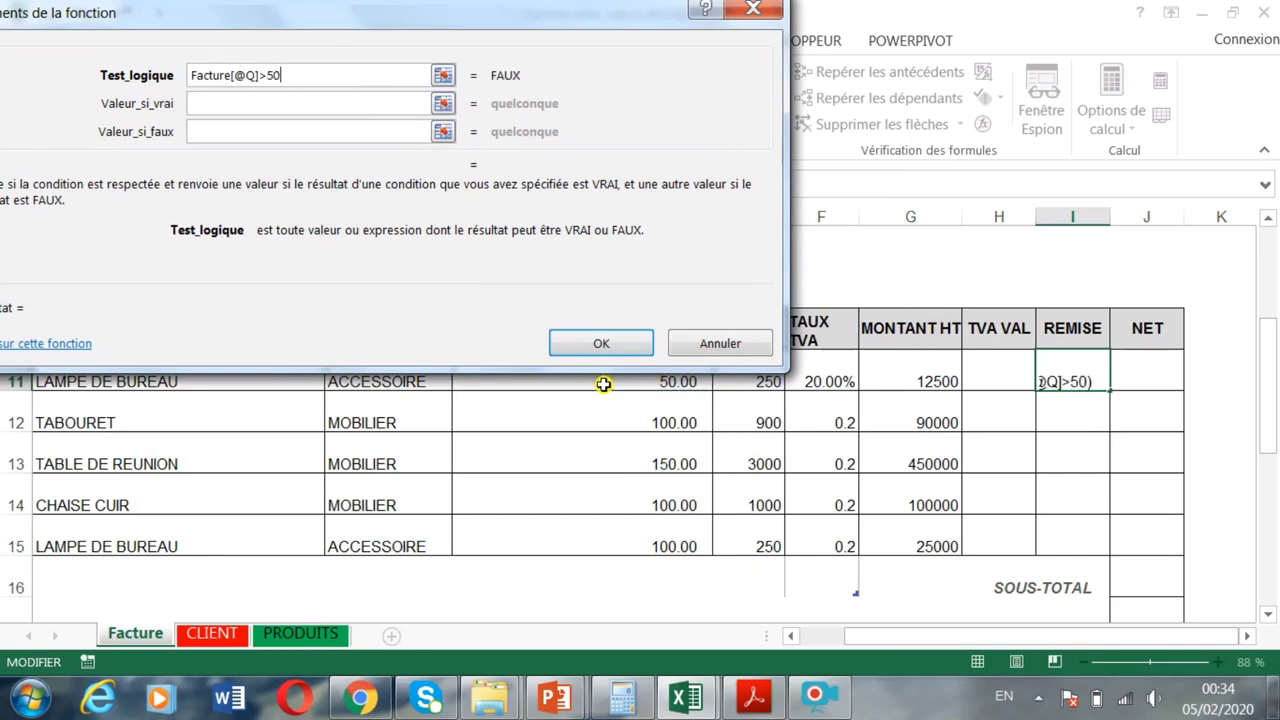
Step: Have the SI formula return 5% when true and 0% otherwise
click(292, 101)
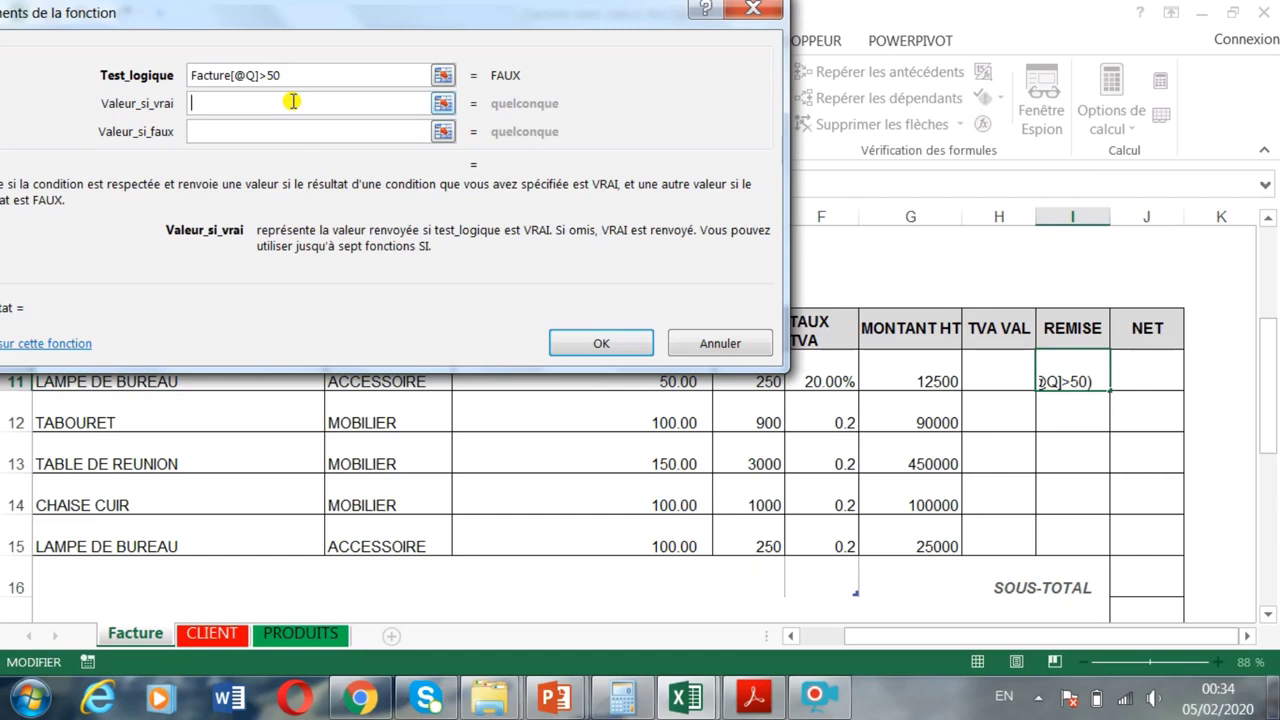
text(5)
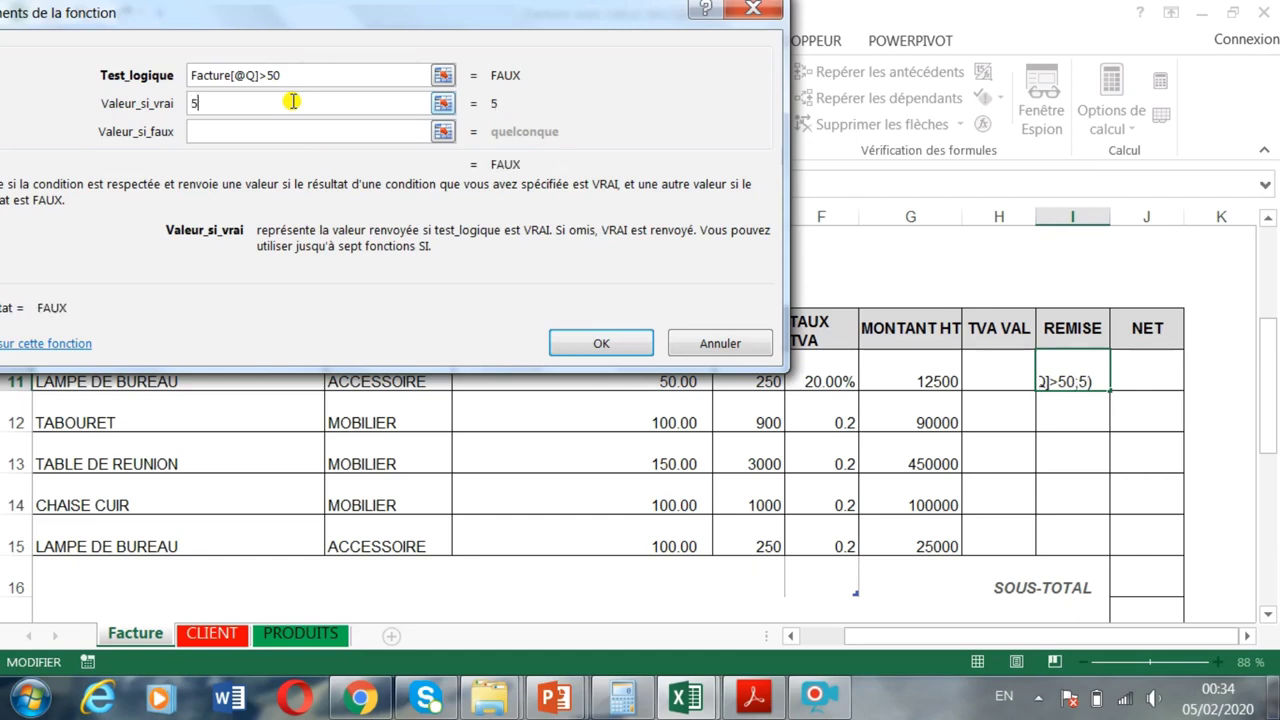
text(%)
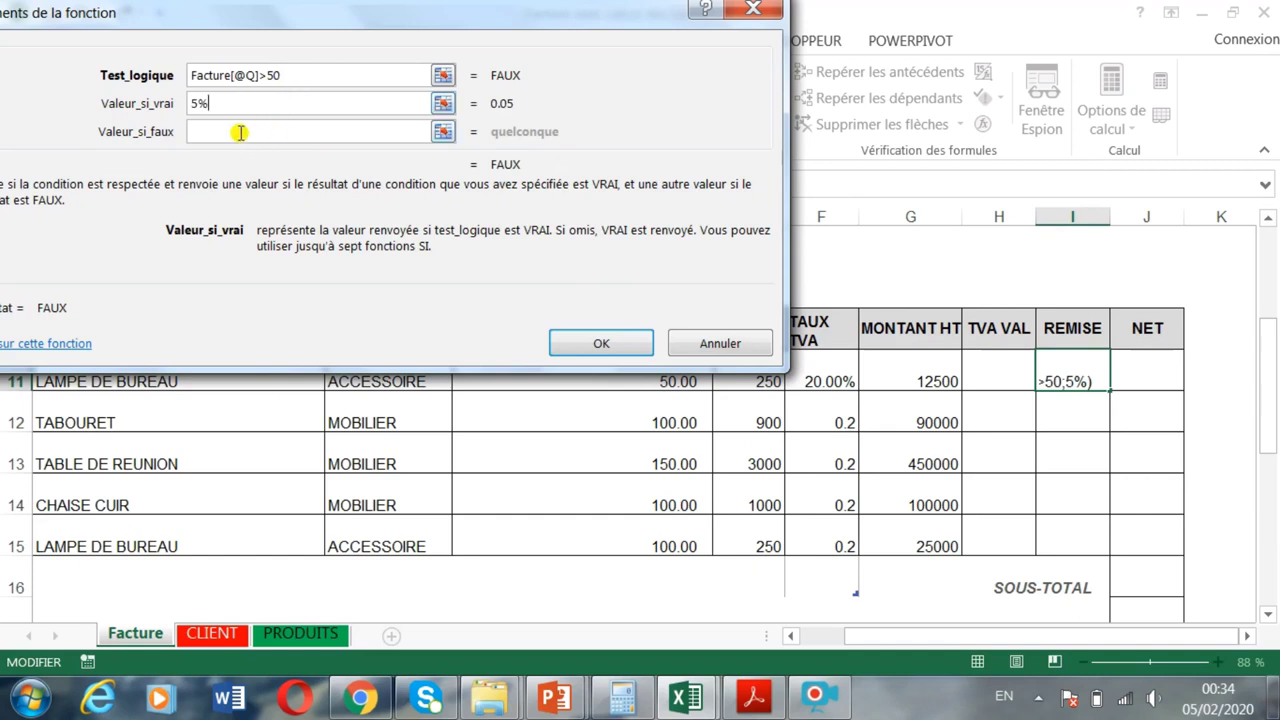
click(240, 132)
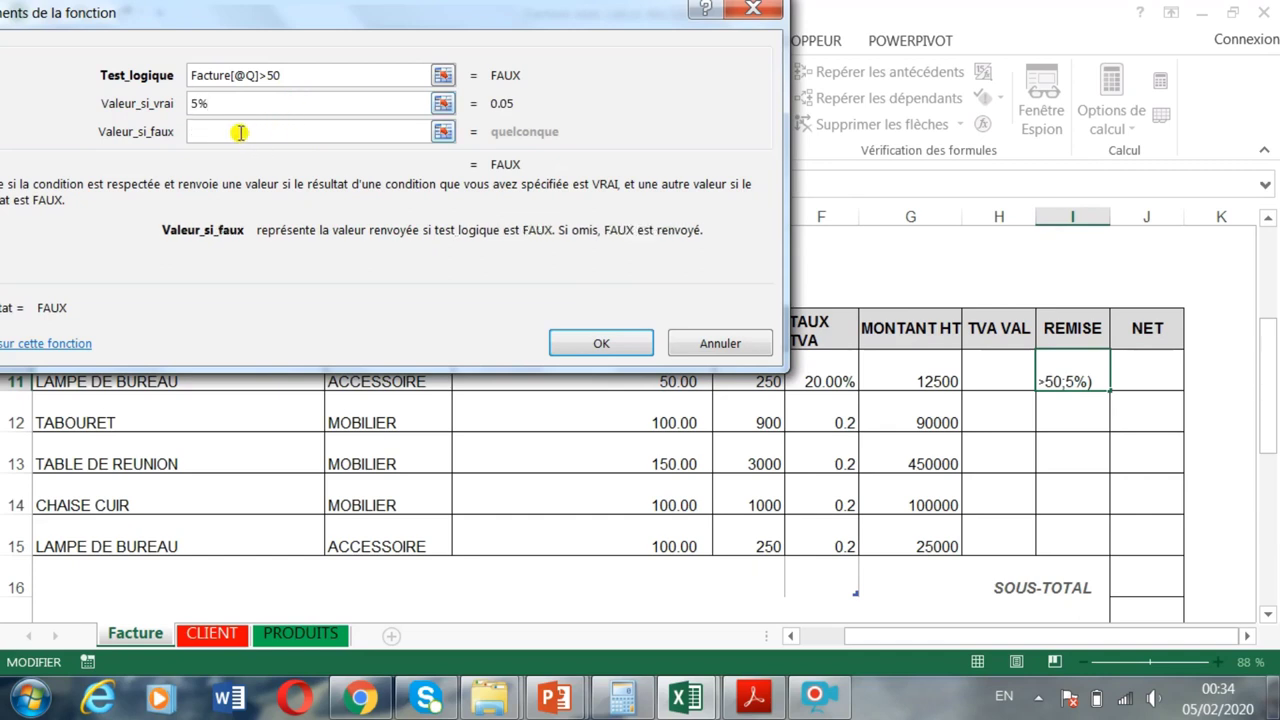
text(0)
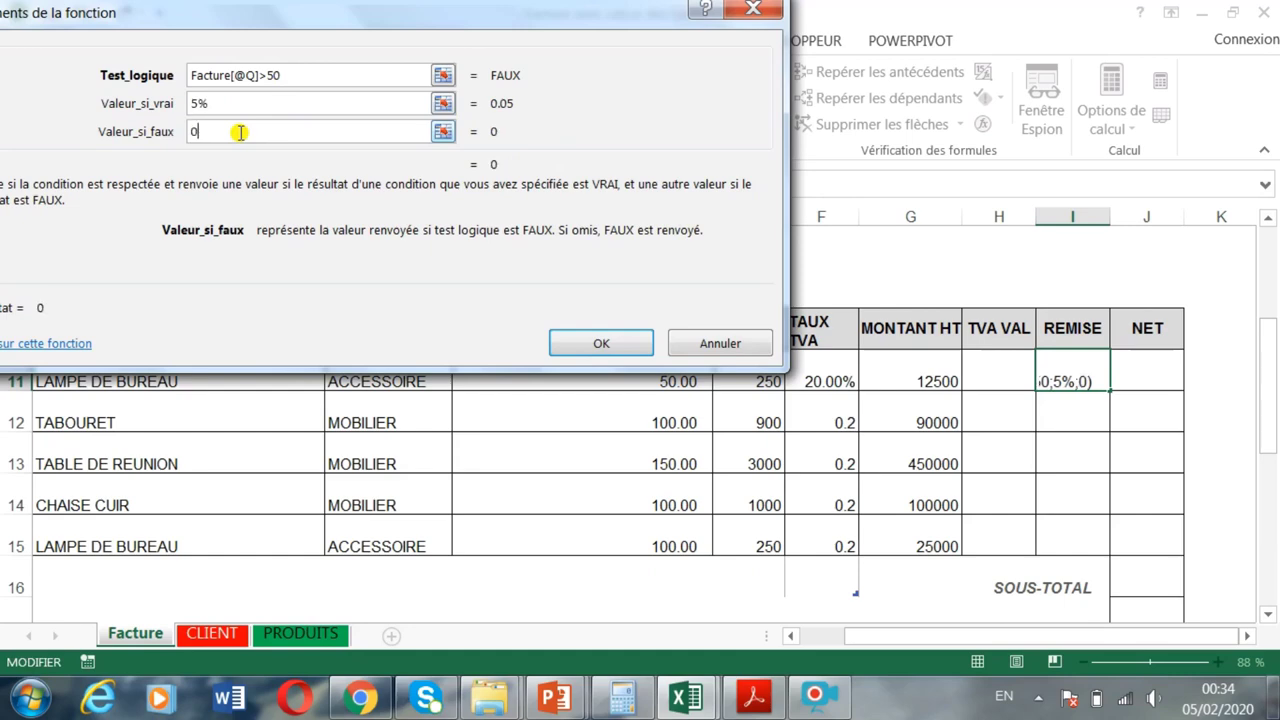
text(%)
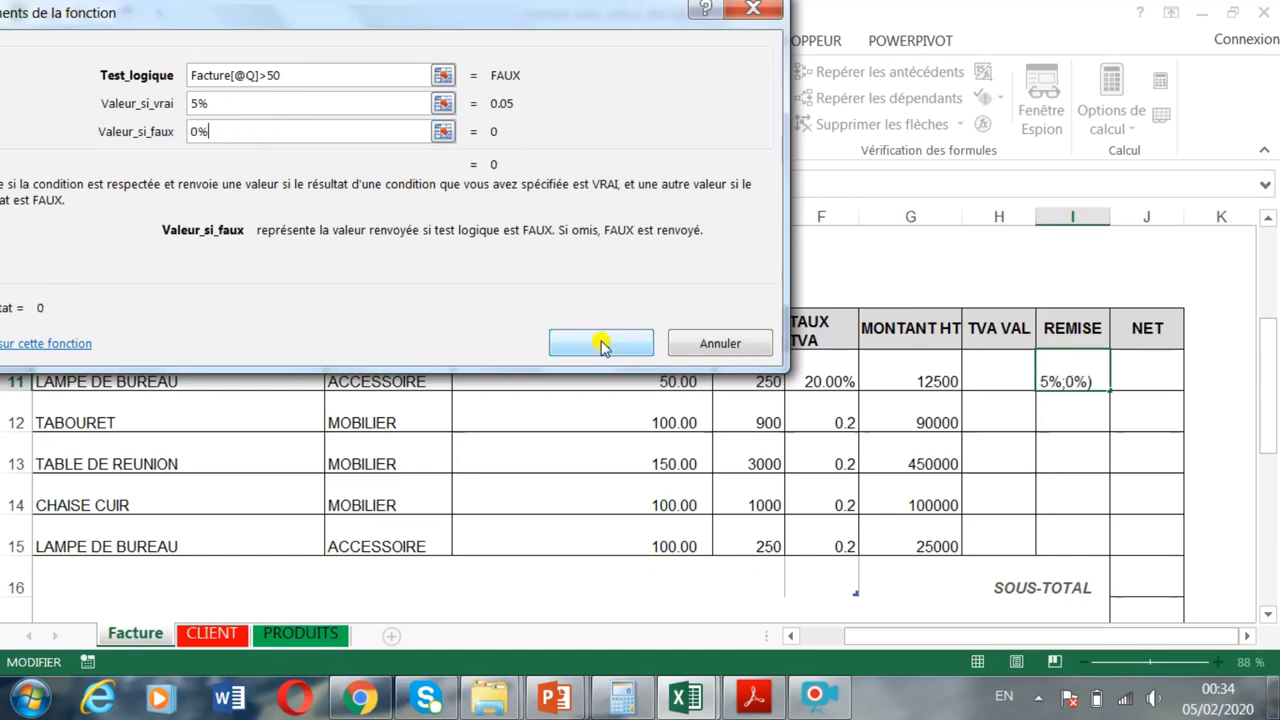
click(600, 344)
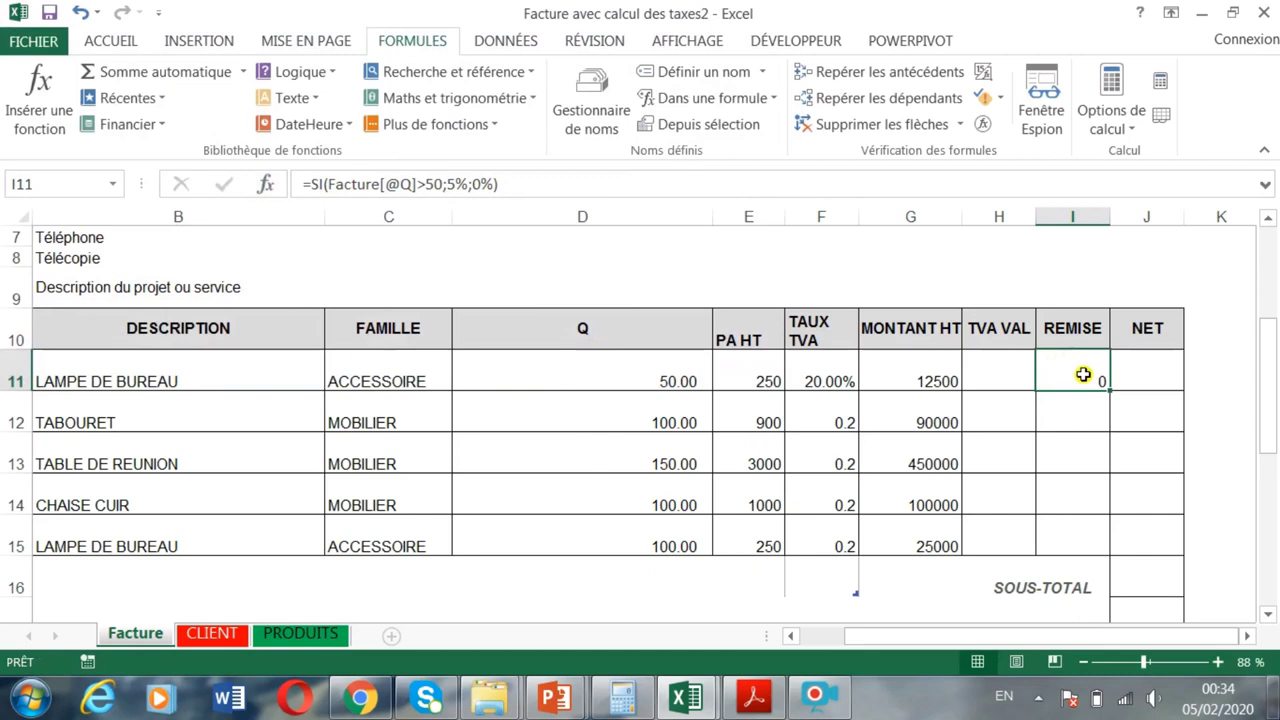
drag(1110, 393, 1101, 548)
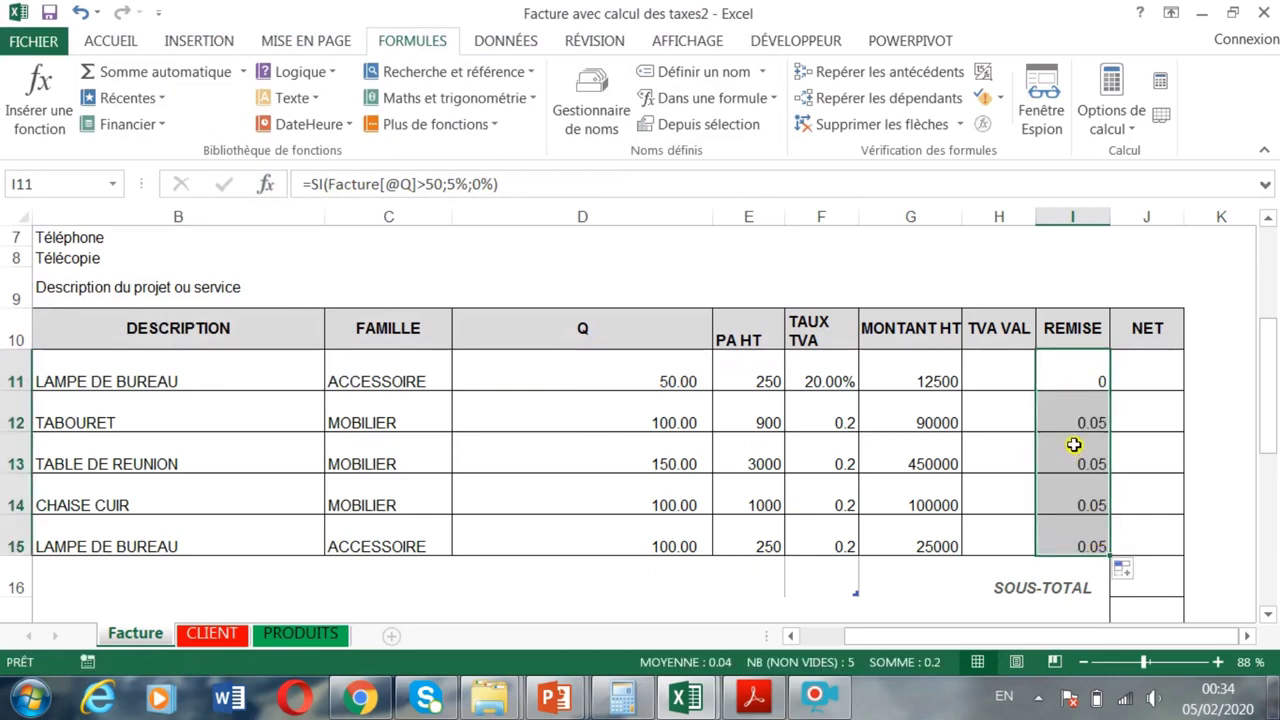
click(148, 45)
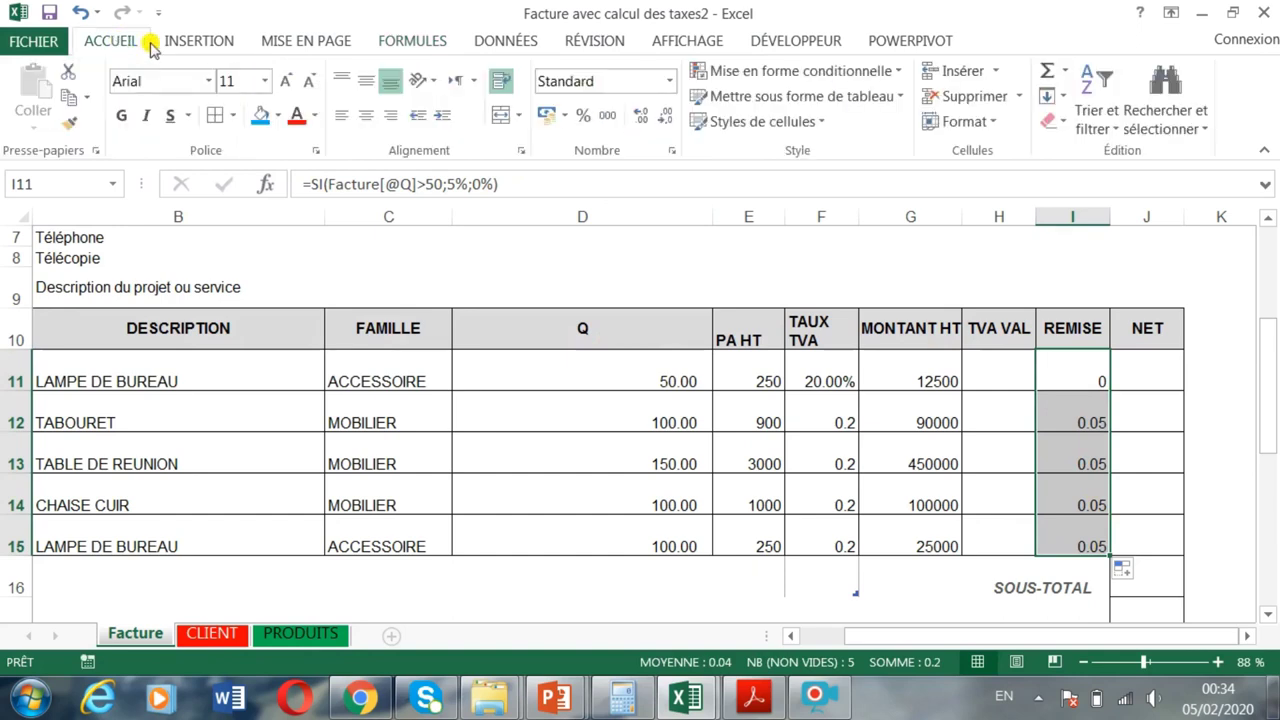
click(583, 116)
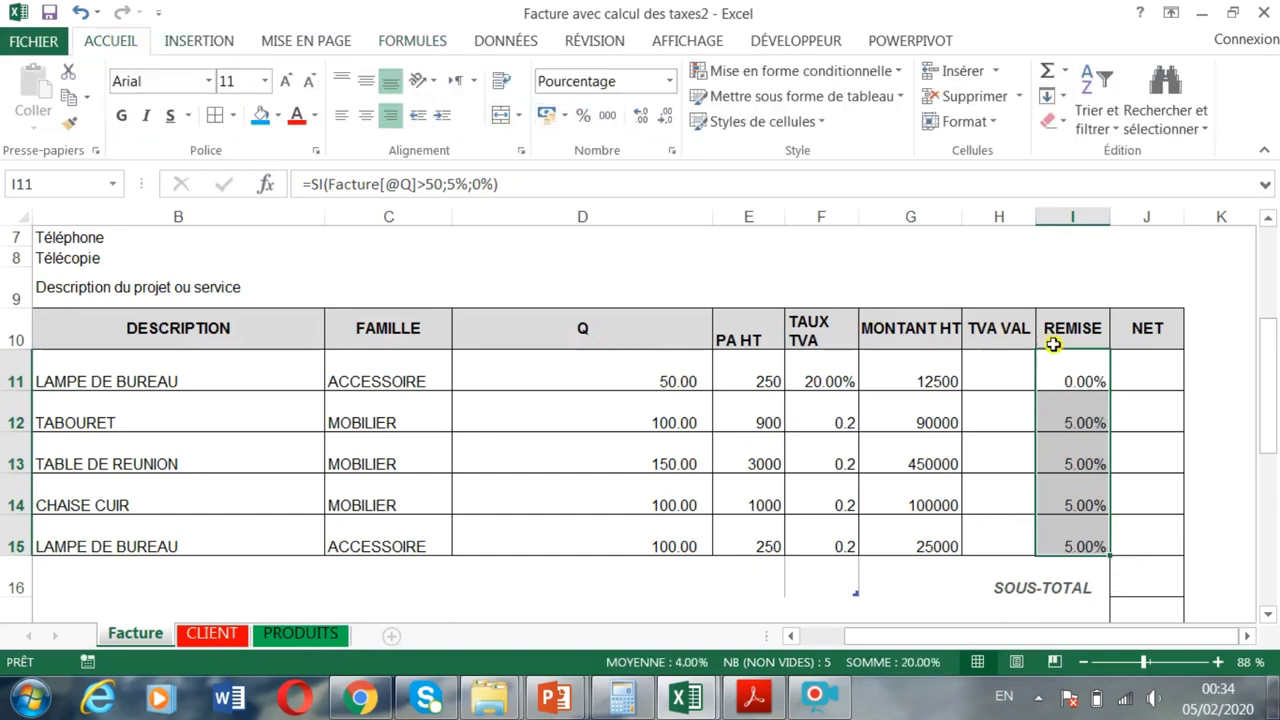
click(1078, 371)
click(674, 380)
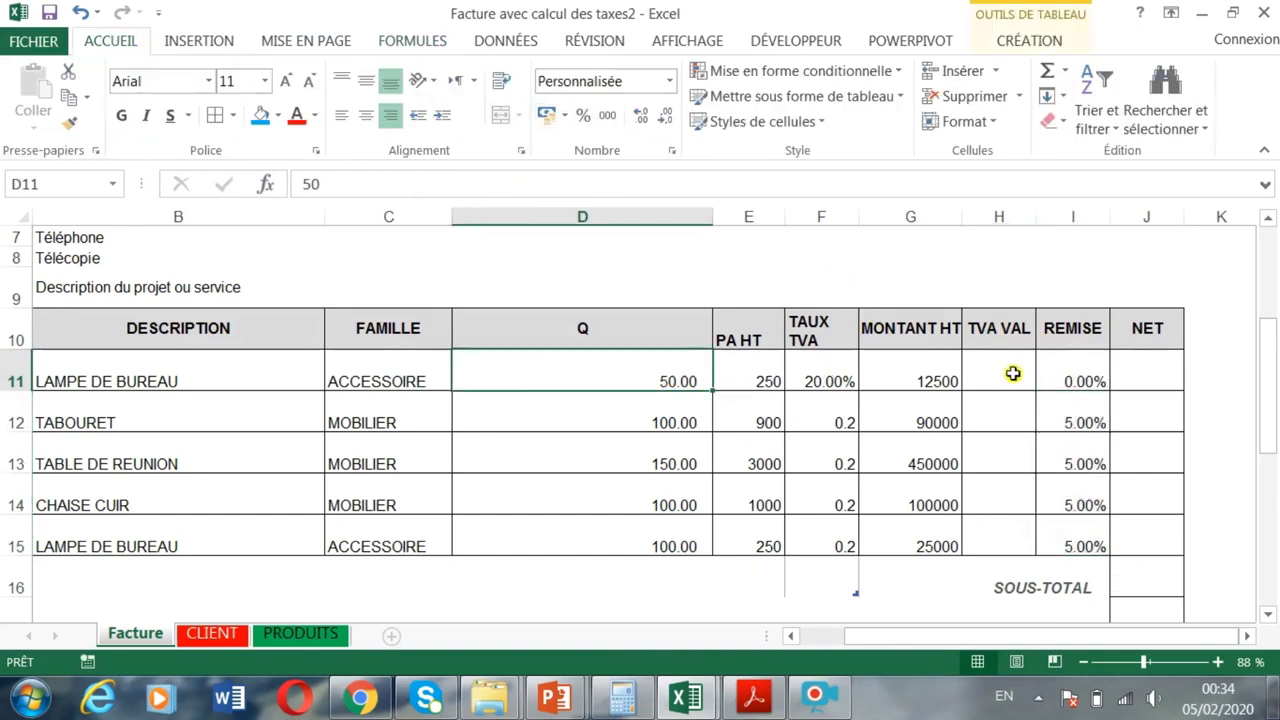
click(1068, 371)
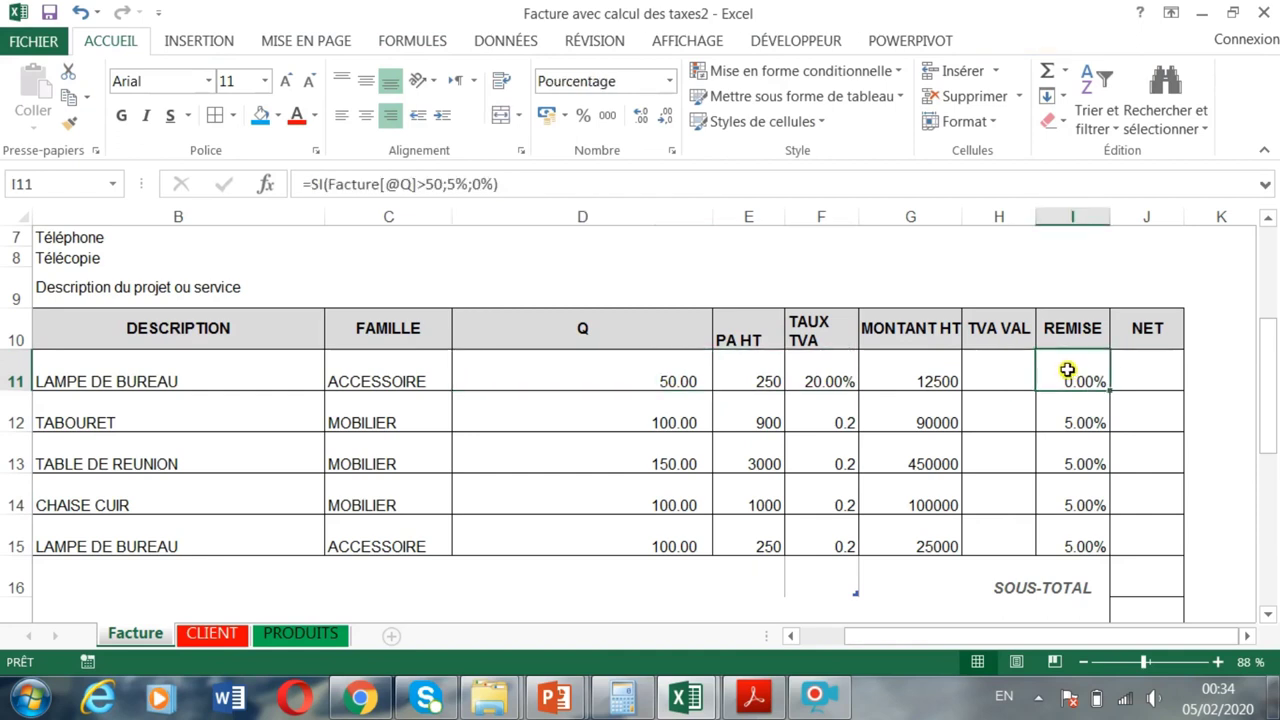
click(675, 379)
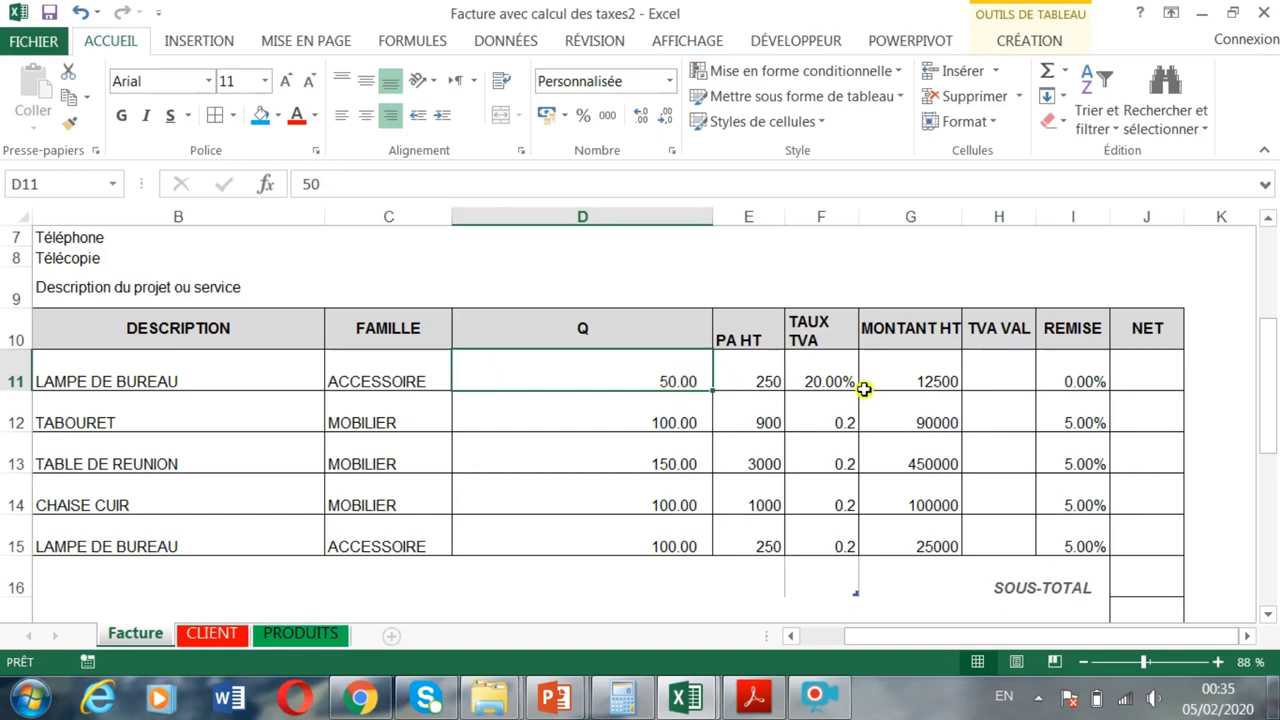
click(1077, 376)
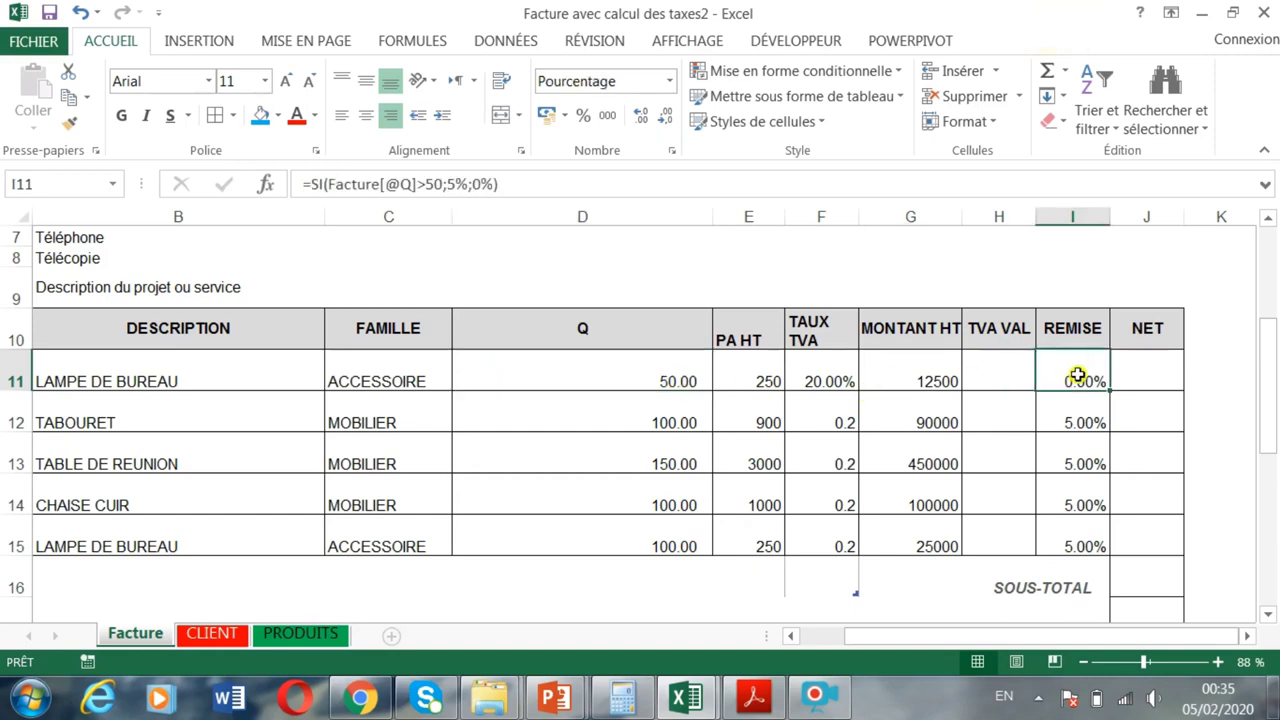
click(684, 418)
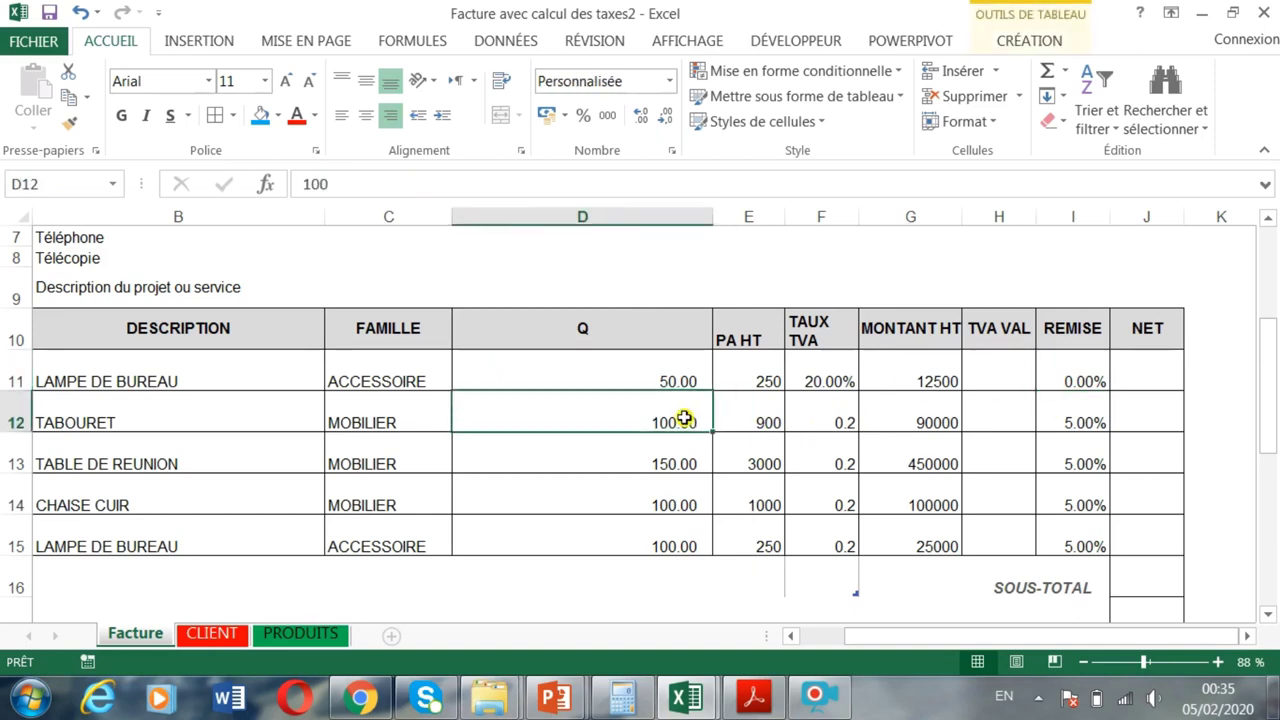
click(1066, 420)
click(664, 475)
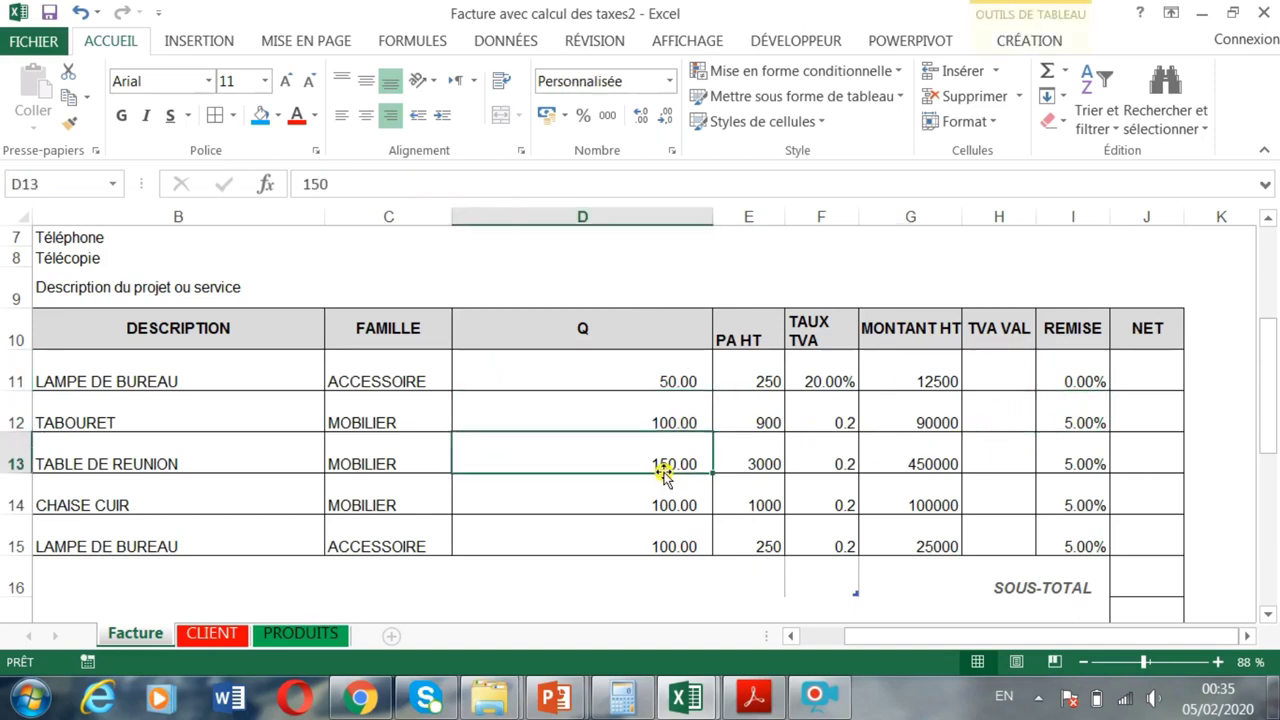
click(1074, 462)
click(676, 510)
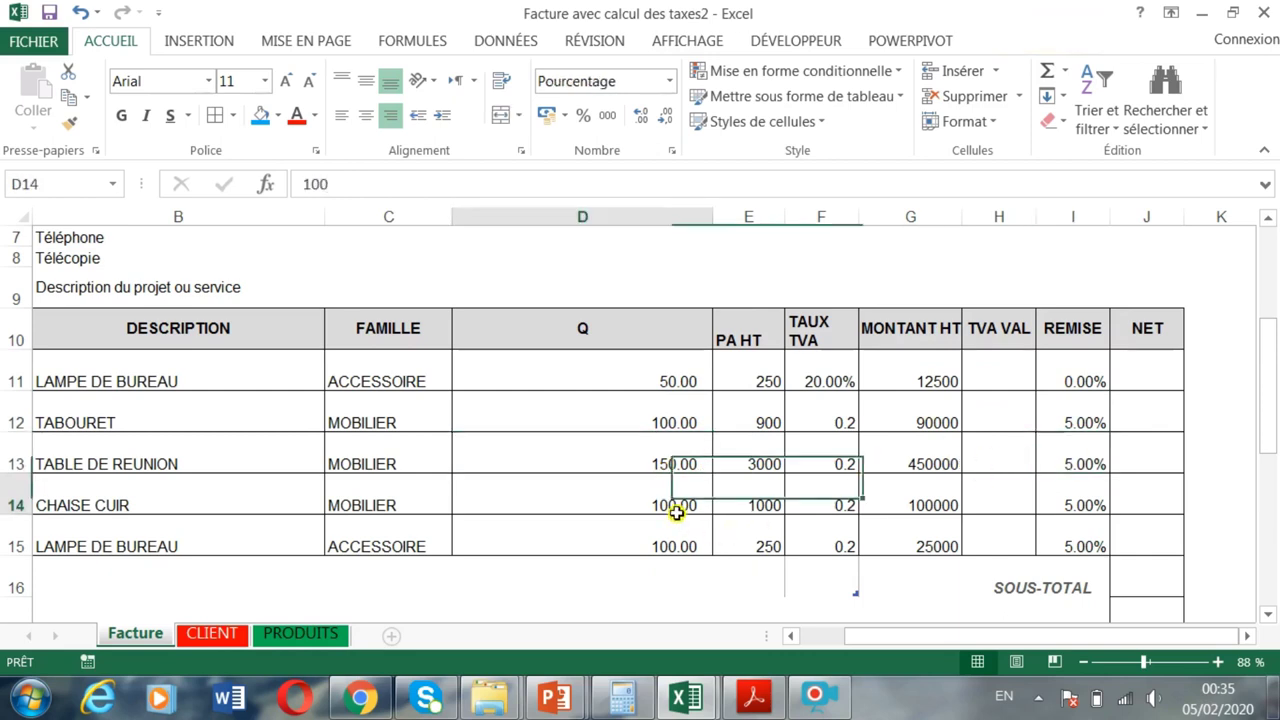
click(1074, 500)
click(676, 560)
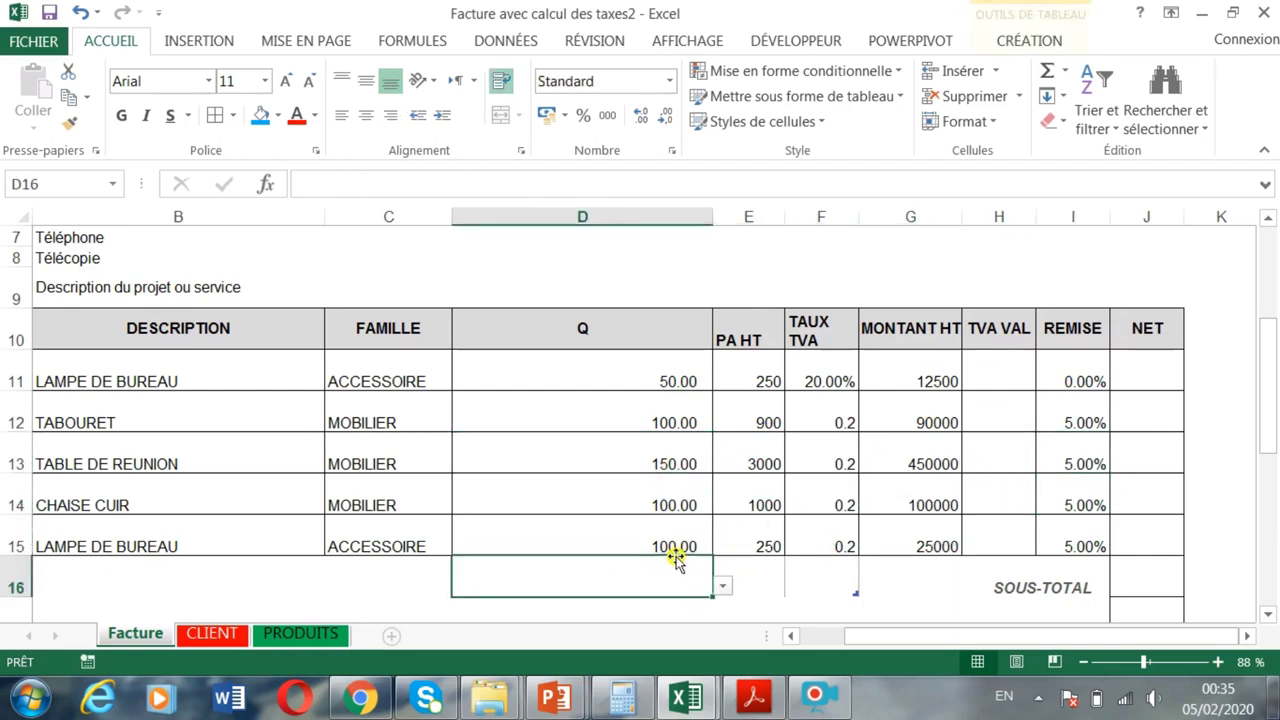
click(1103, 540)
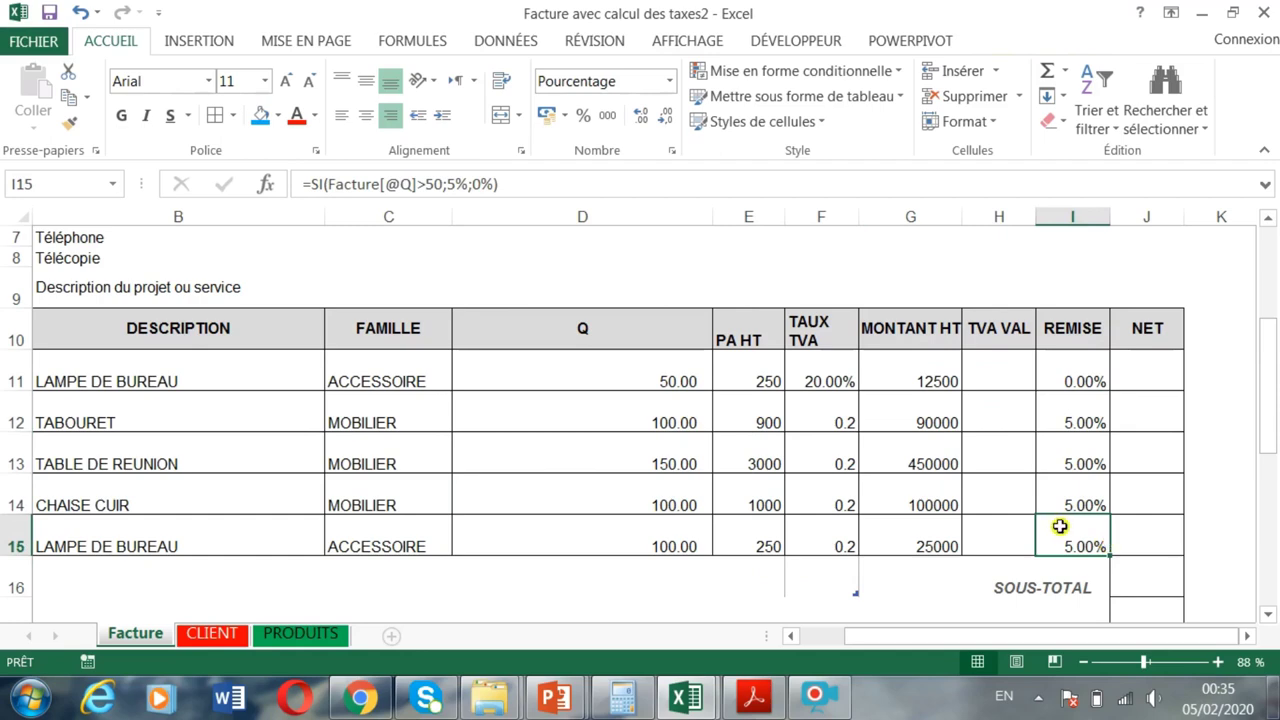
click(1246, 636)
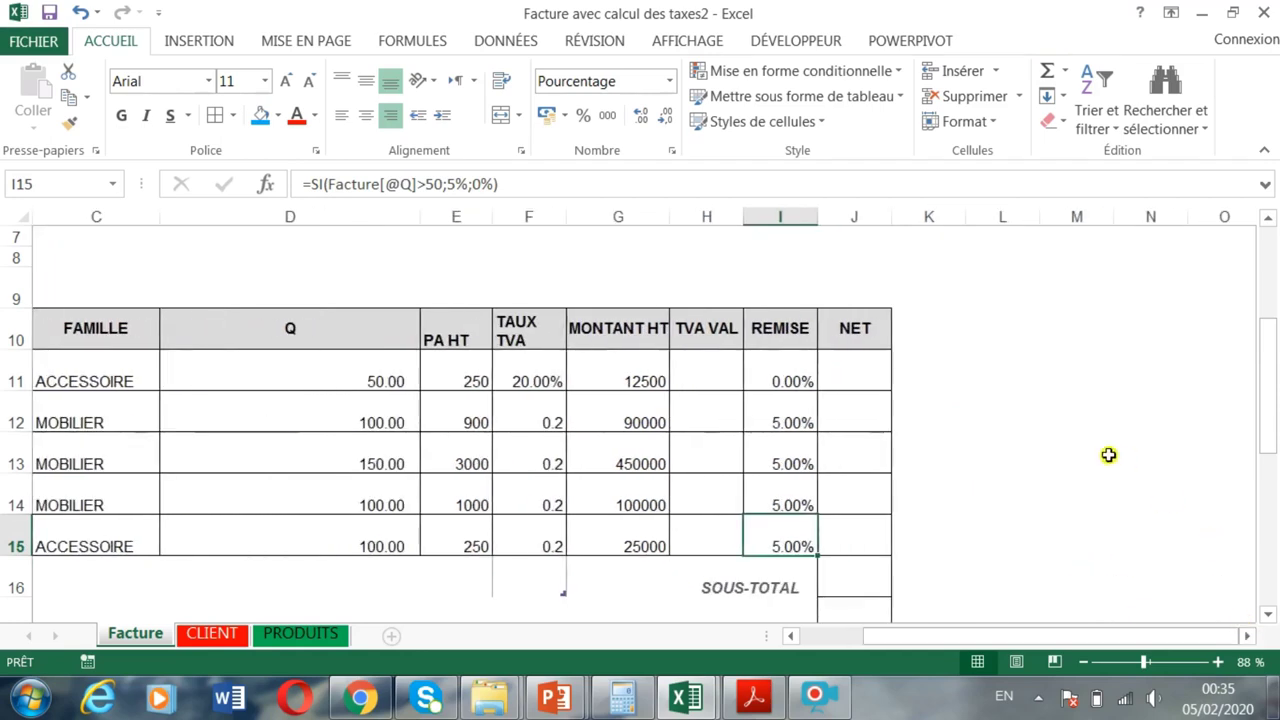
click(790, 636)
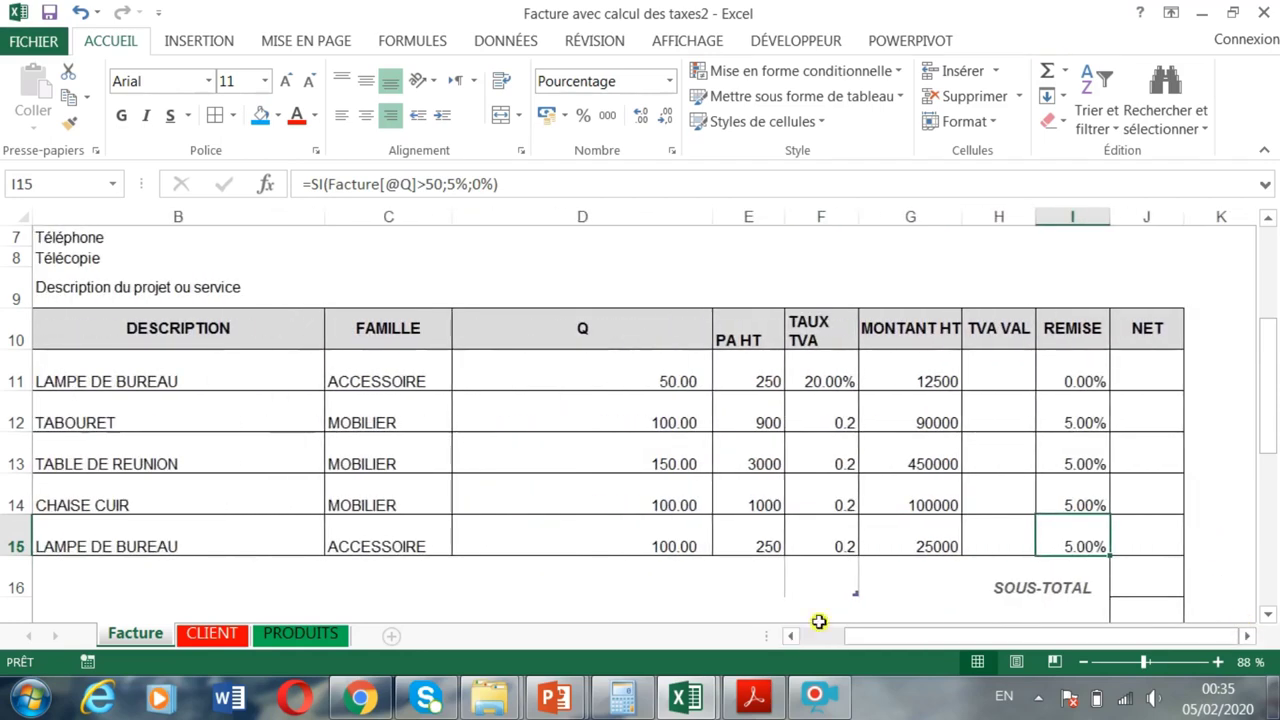
click(1150, 372)
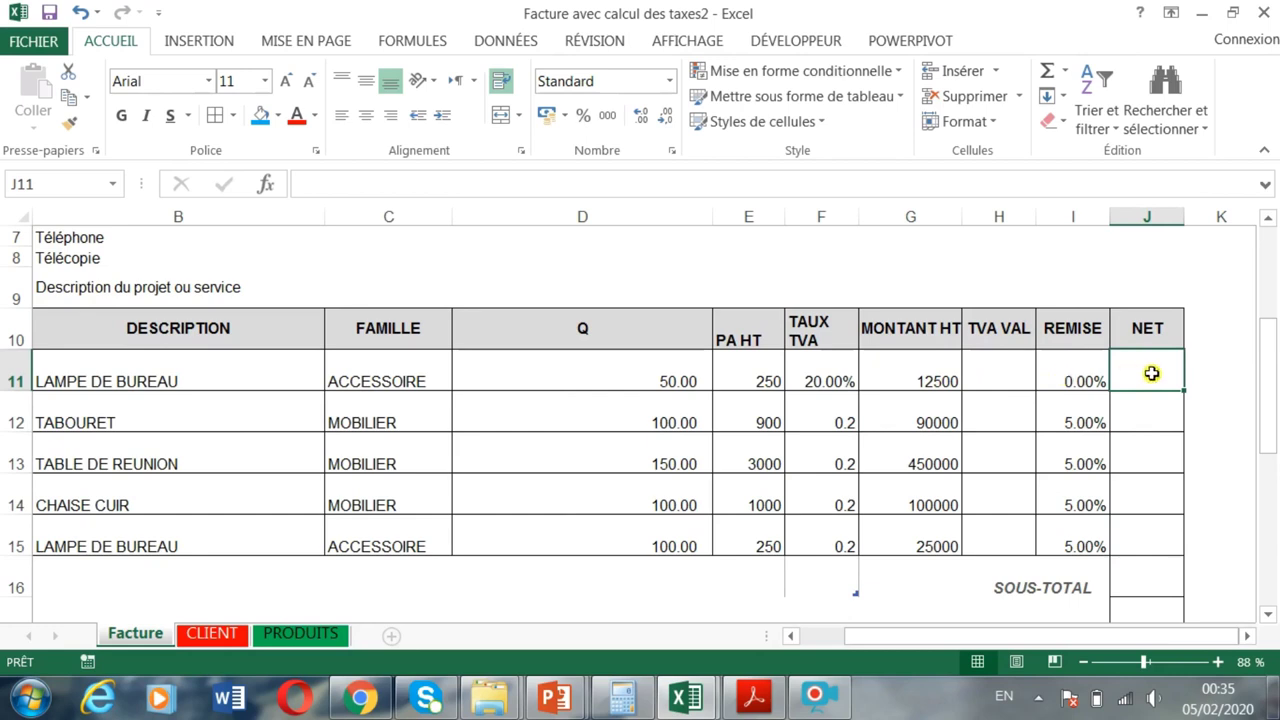
Step: Enter =G11(1-I11) in J11, which returns a #REF! error
text(=)
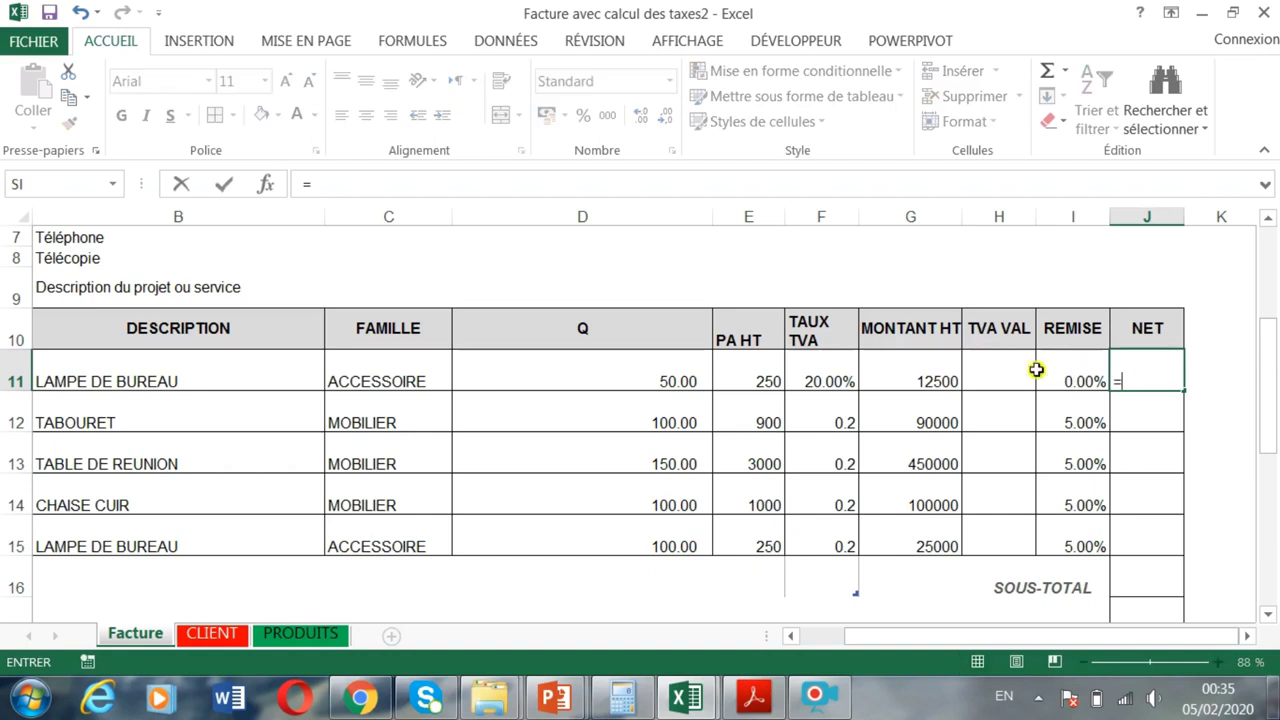
click(940, 369)
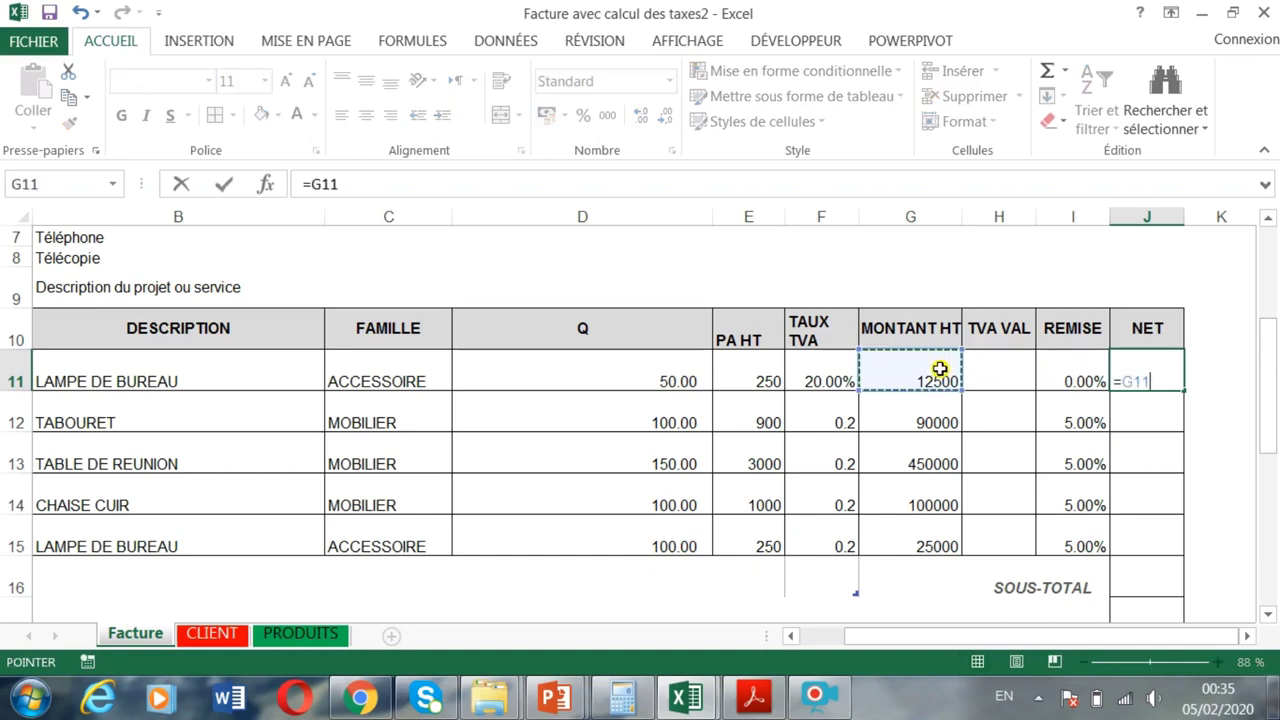
text((1-)
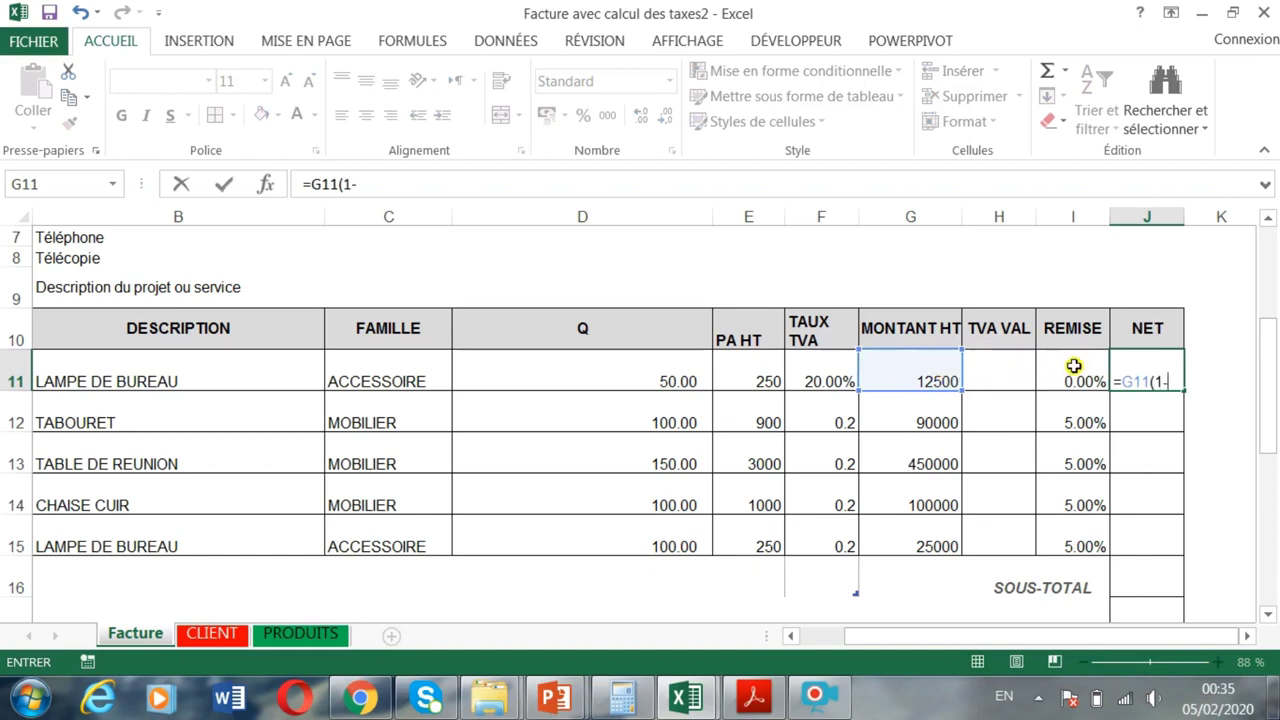
click(1072, 366)
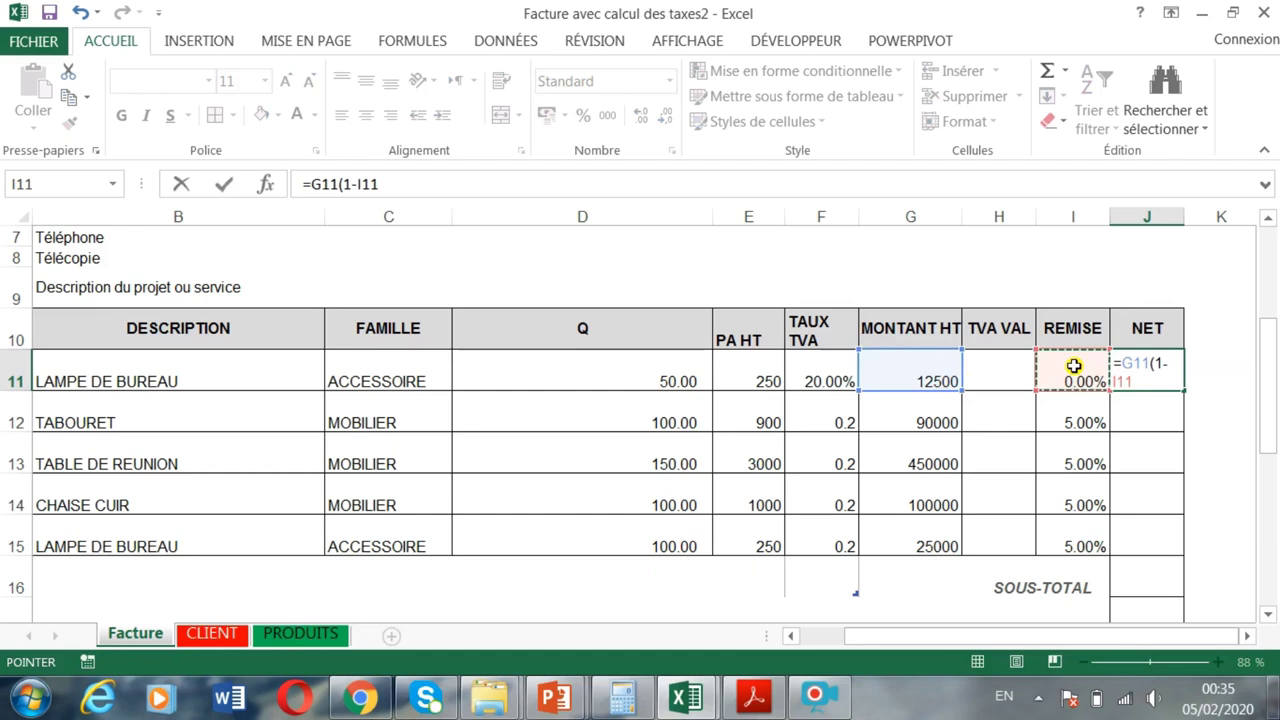
text())
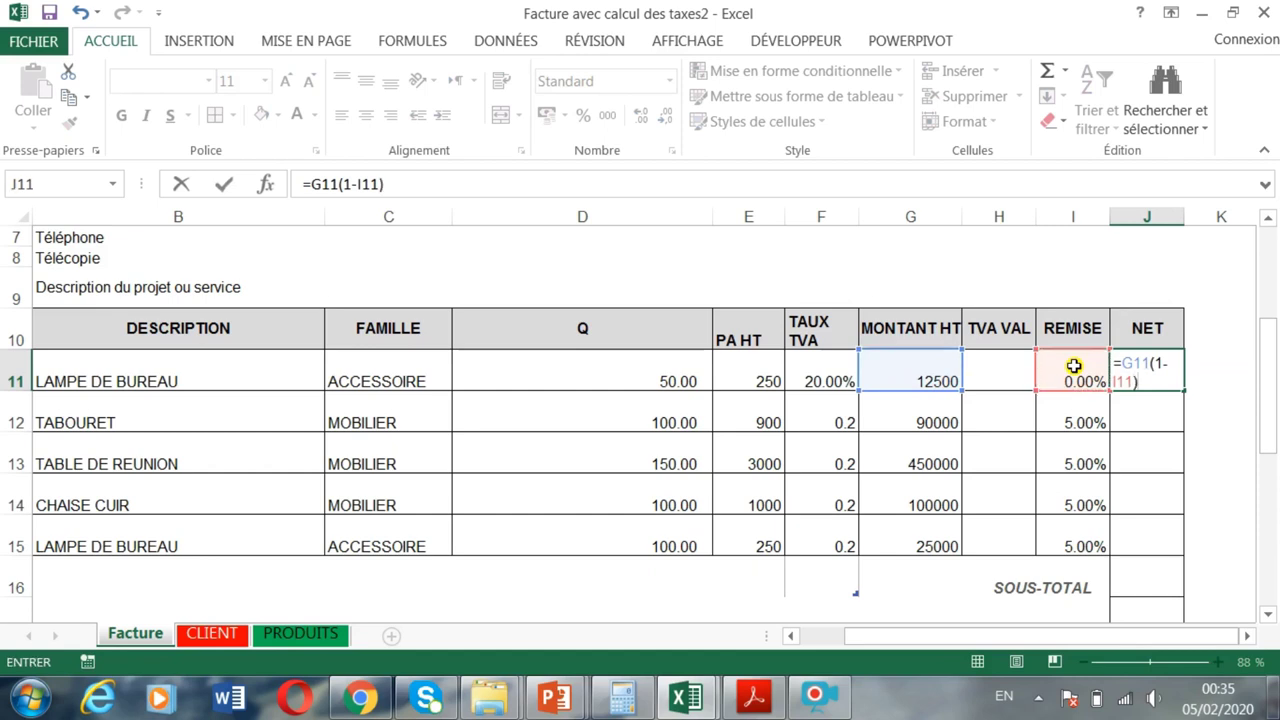
key(Return)
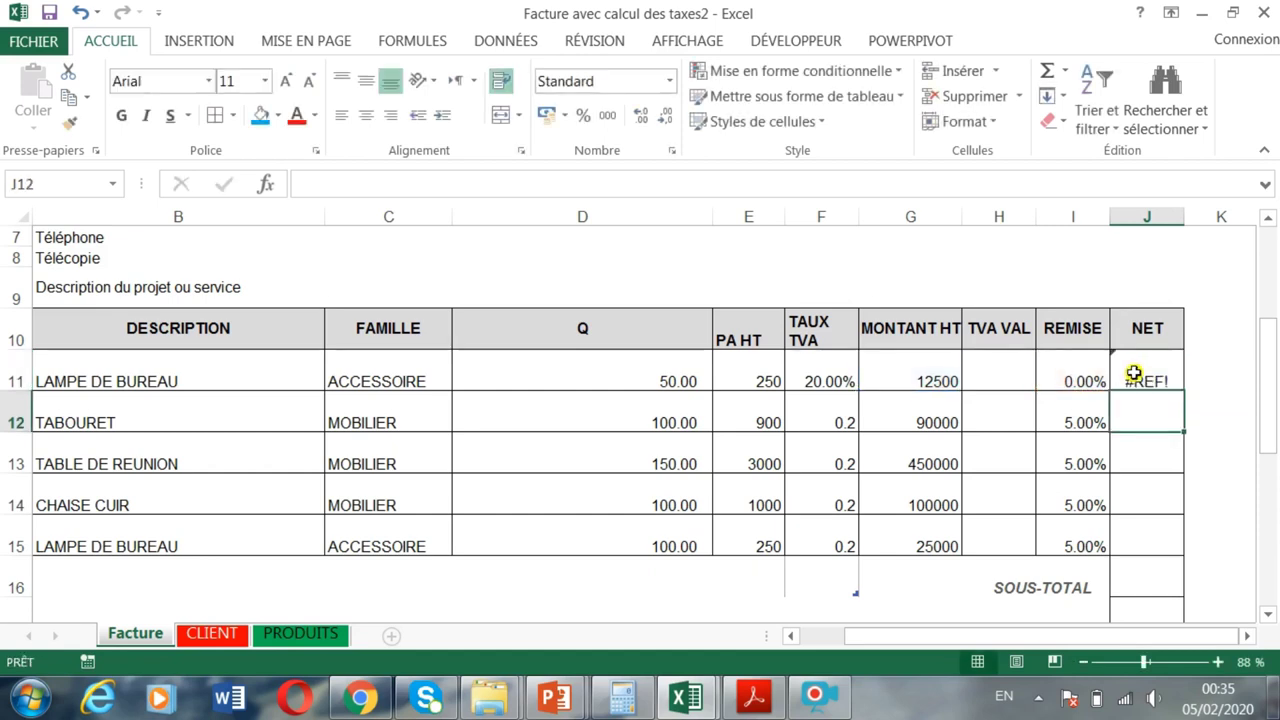
click(1134, 374)
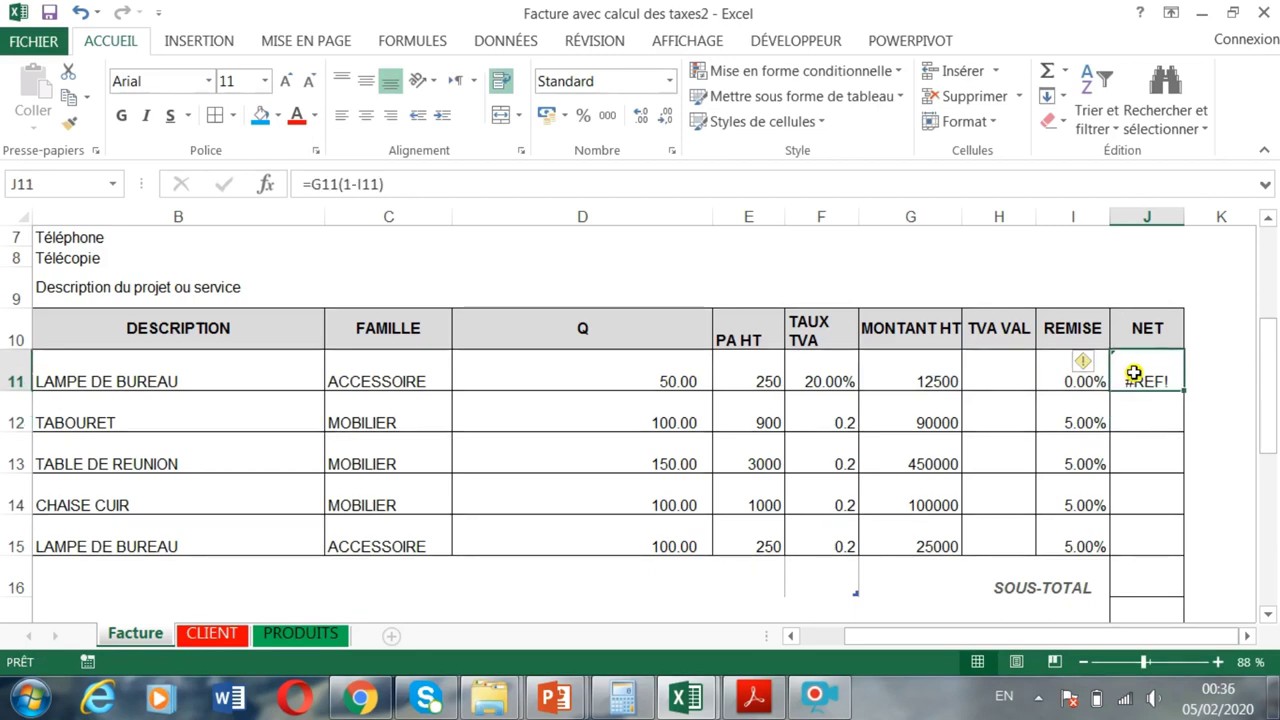
Step: Rewrite J11 as =G11*(1-I11) and fill it down to J15
text(=)
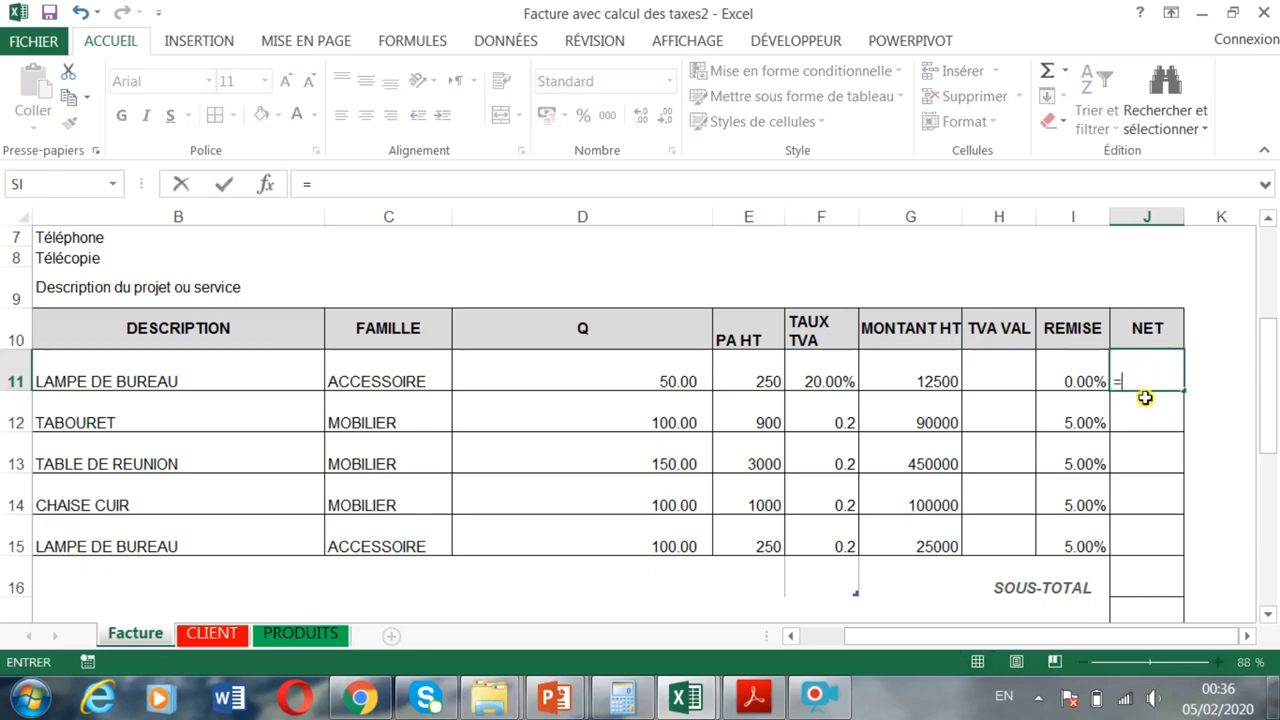
click(897, 373)
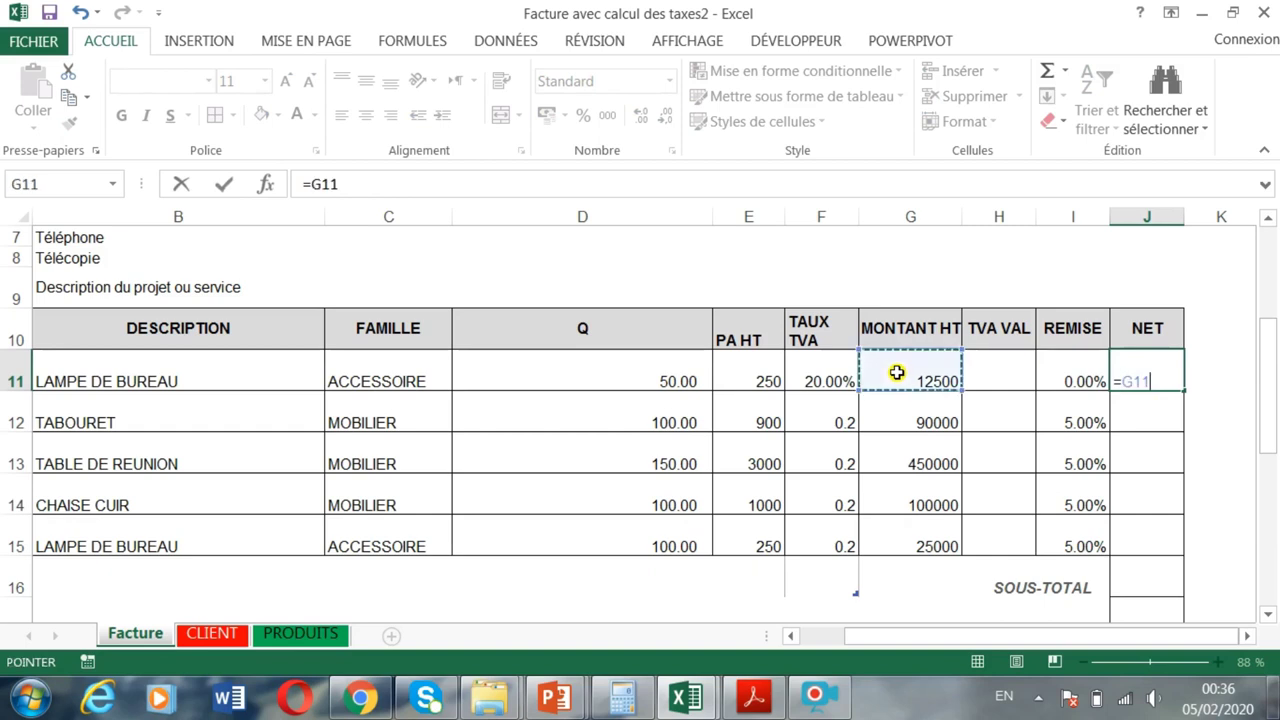
text(*)
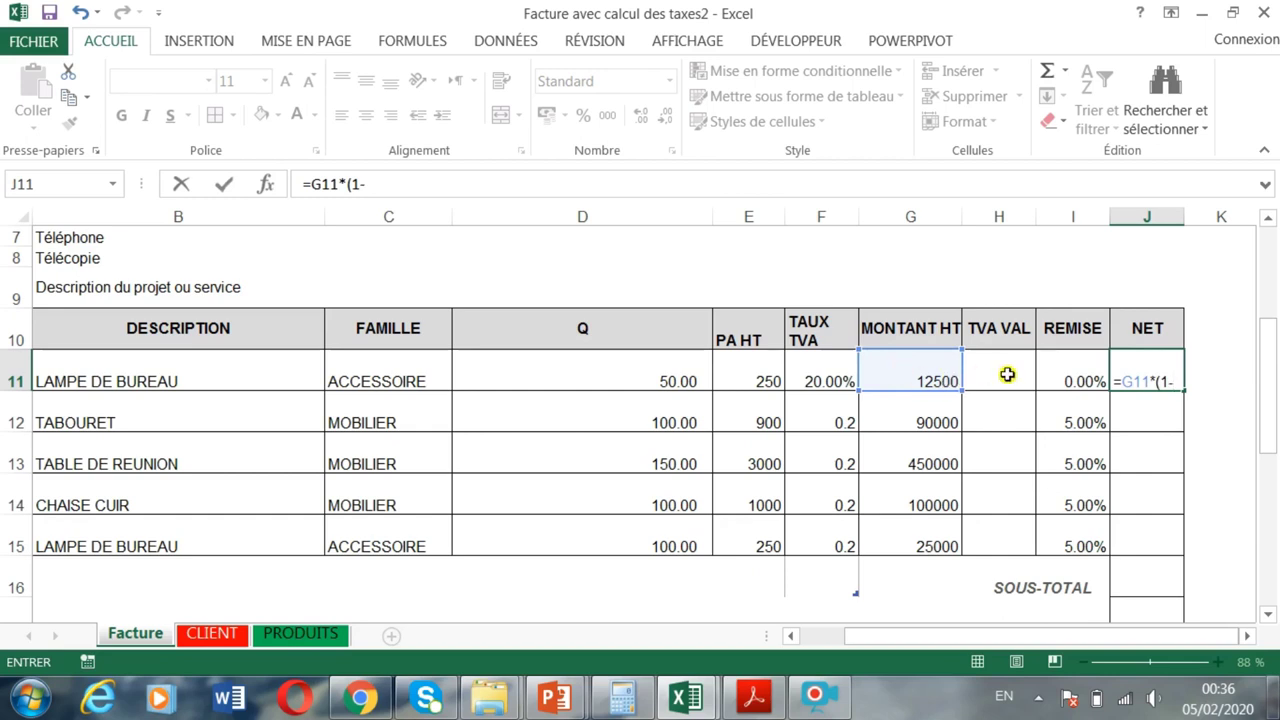
click(1066, 378)
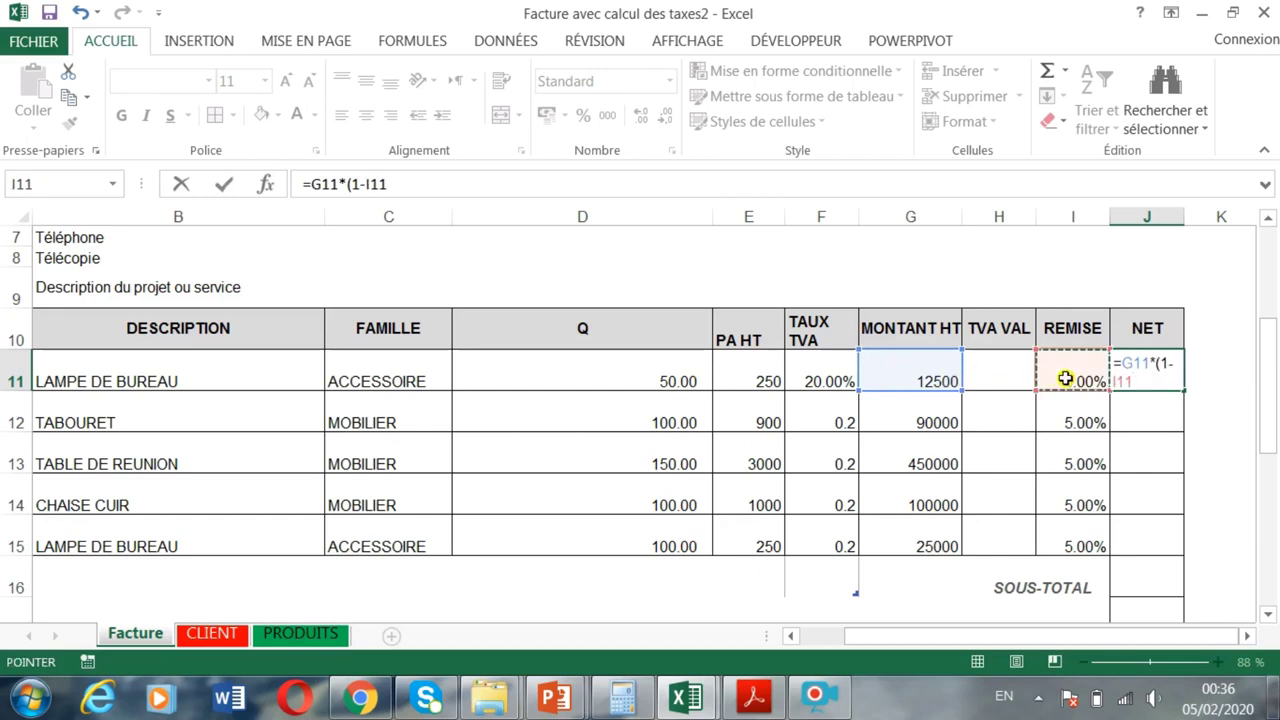
text())
key(Return)
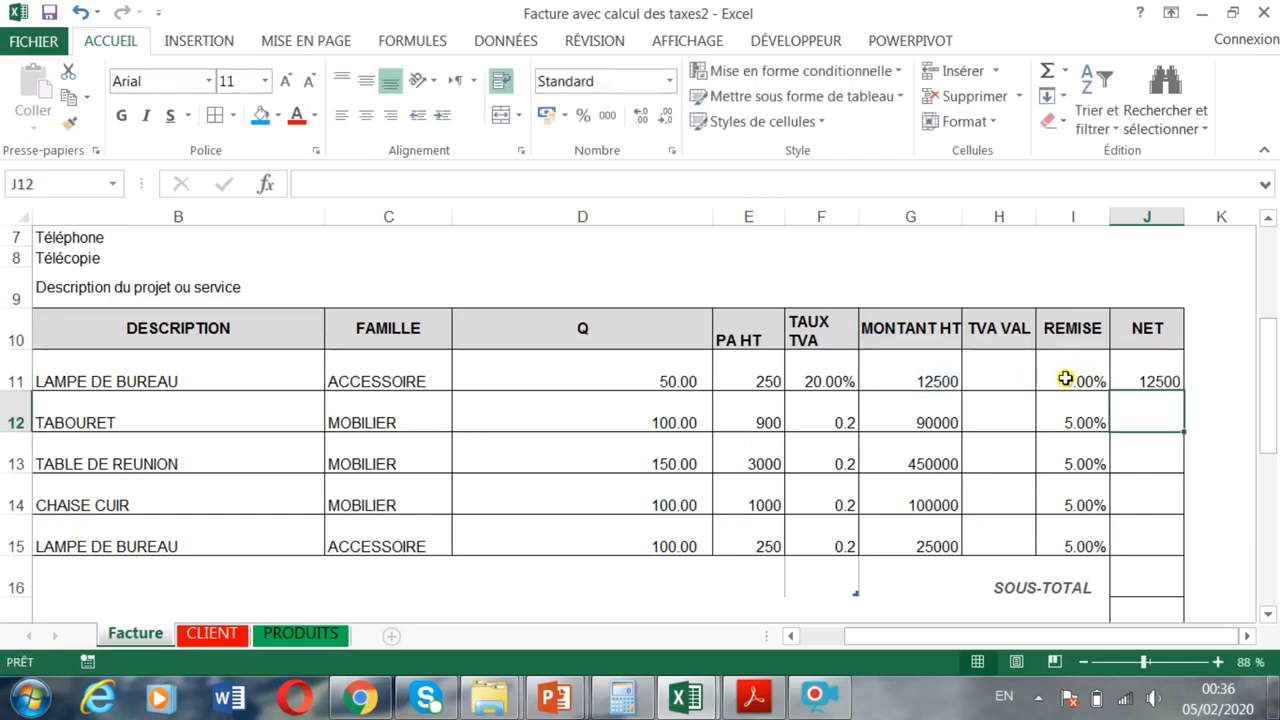
click(1157, 382)
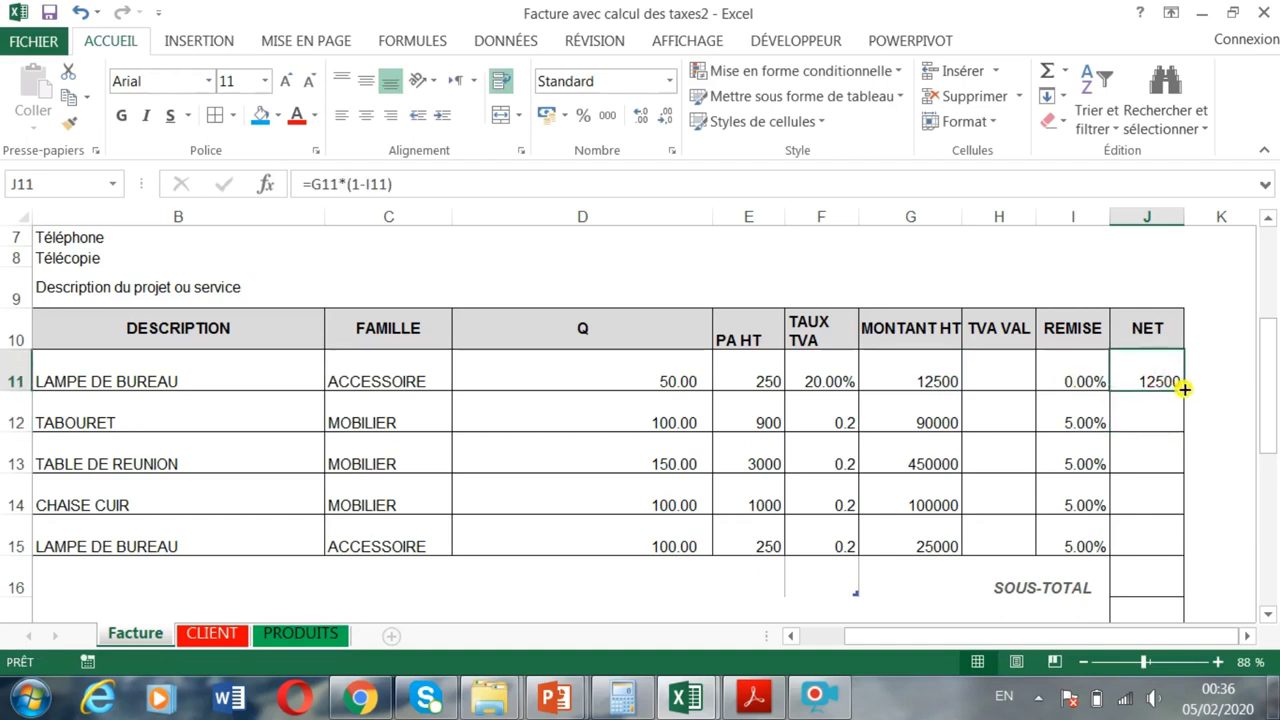
drag(1181, 390, 1180, 545)
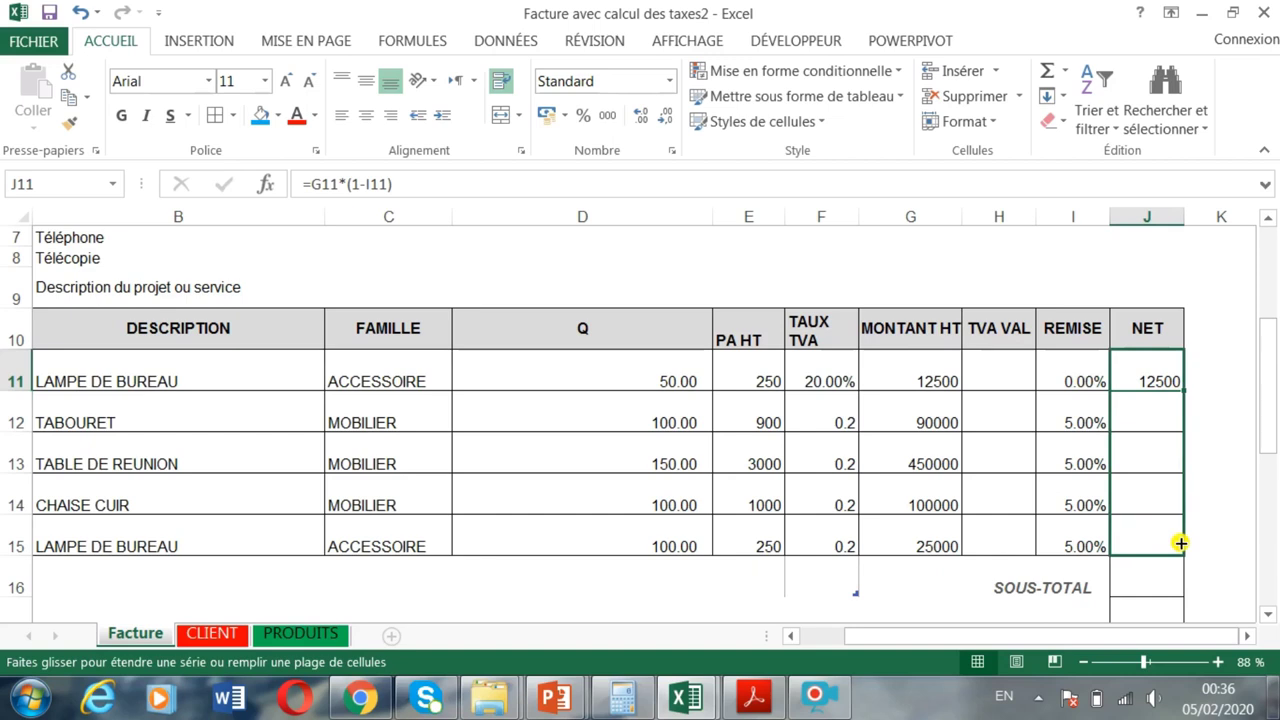
drag(1180, 543, 1180, 543)
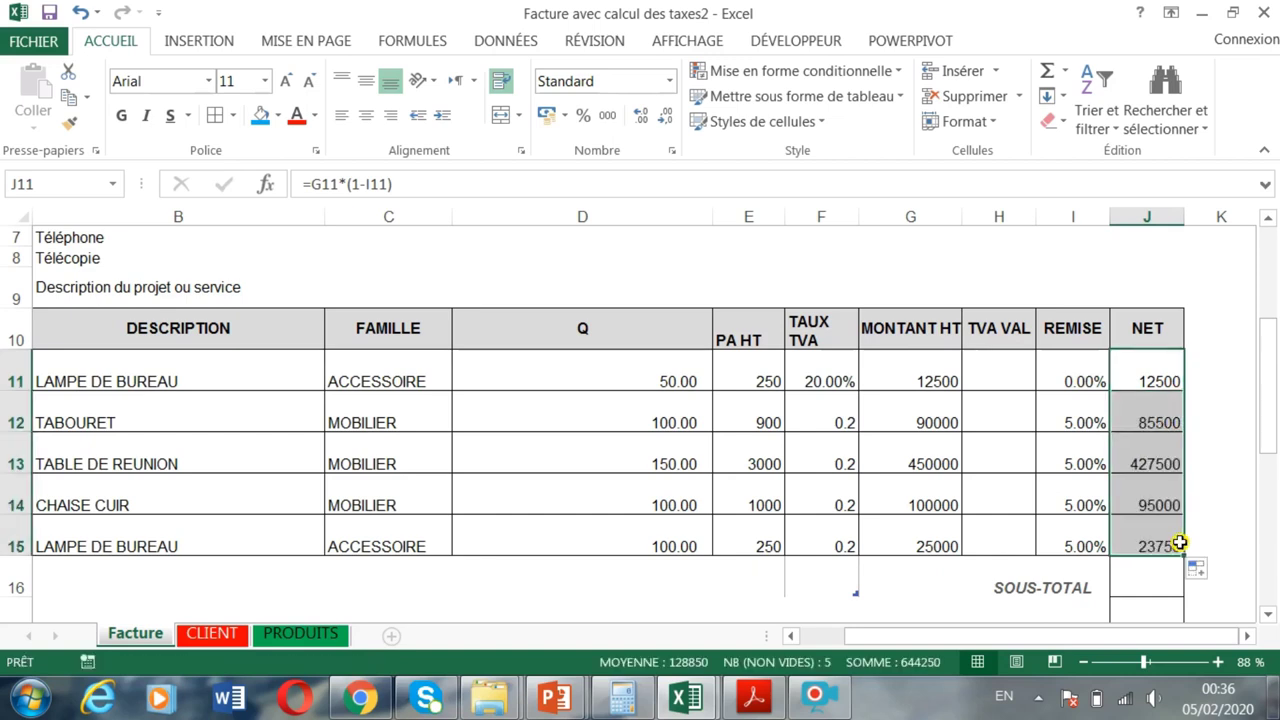
click(1078, 380)
click(934, 381)
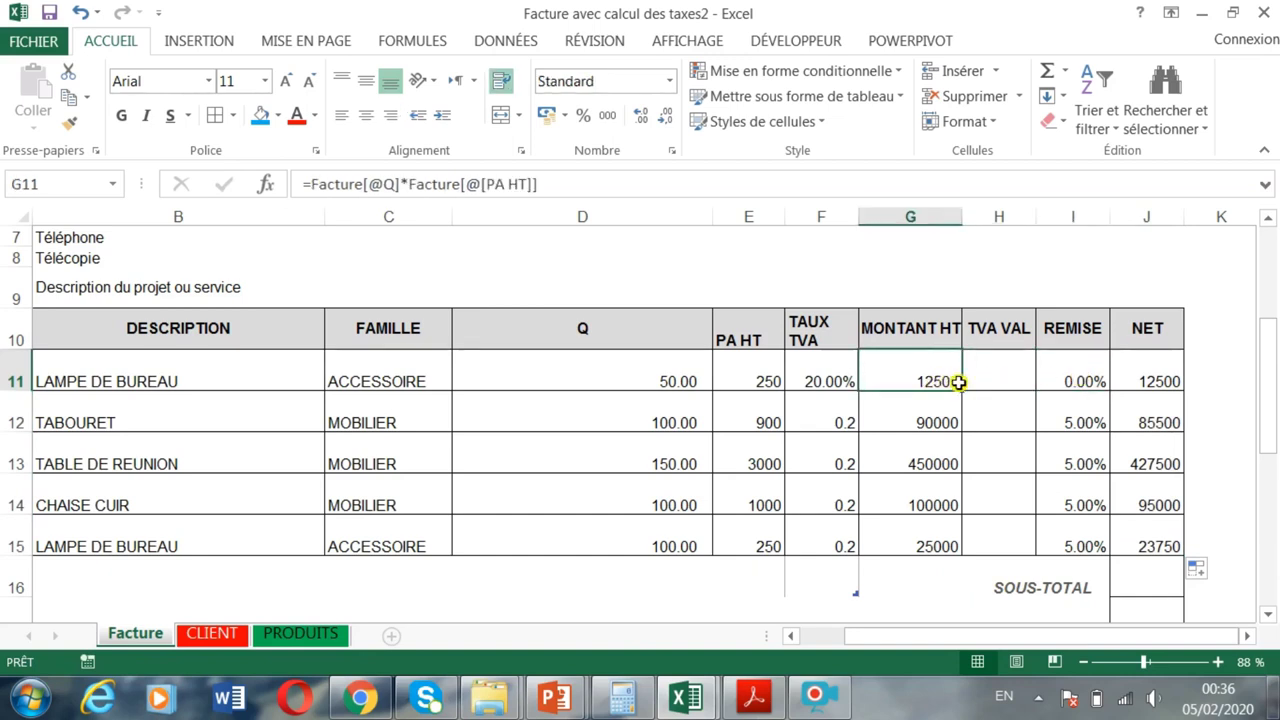
click(1137, 381)
click(890, 381)
click(1150, 379)
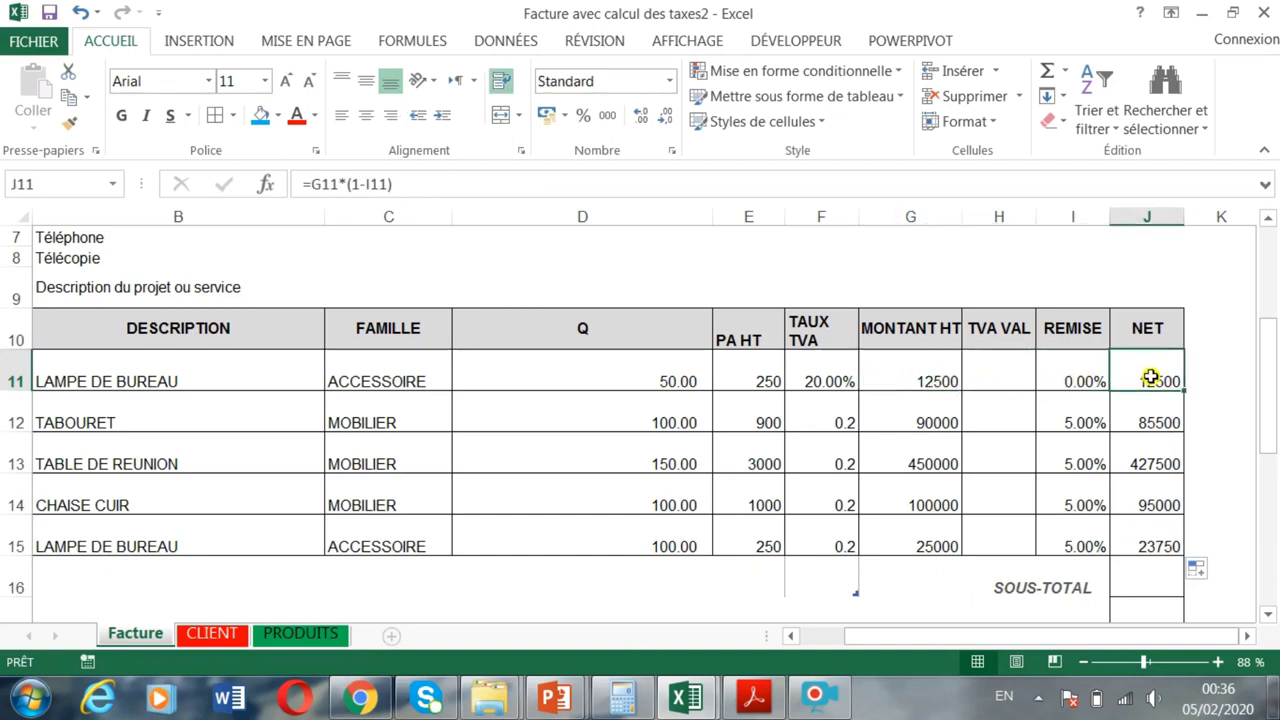
click(1085, 423)
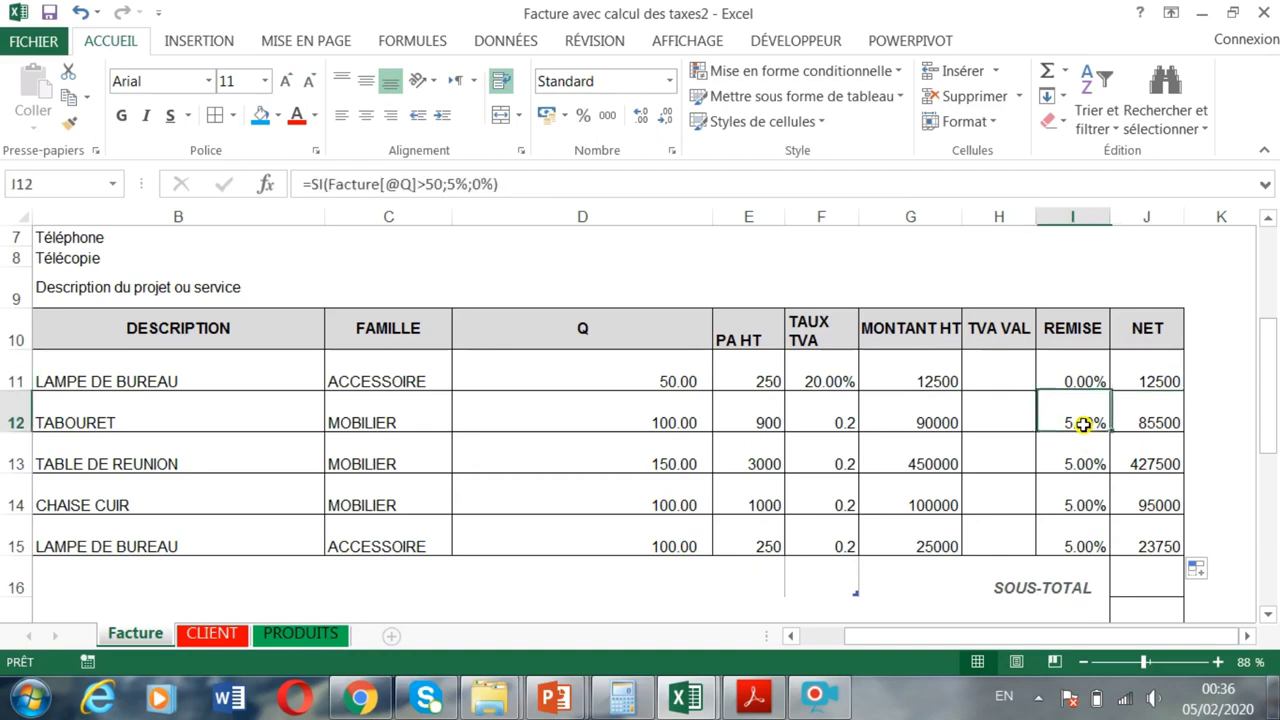
click(939, 425)
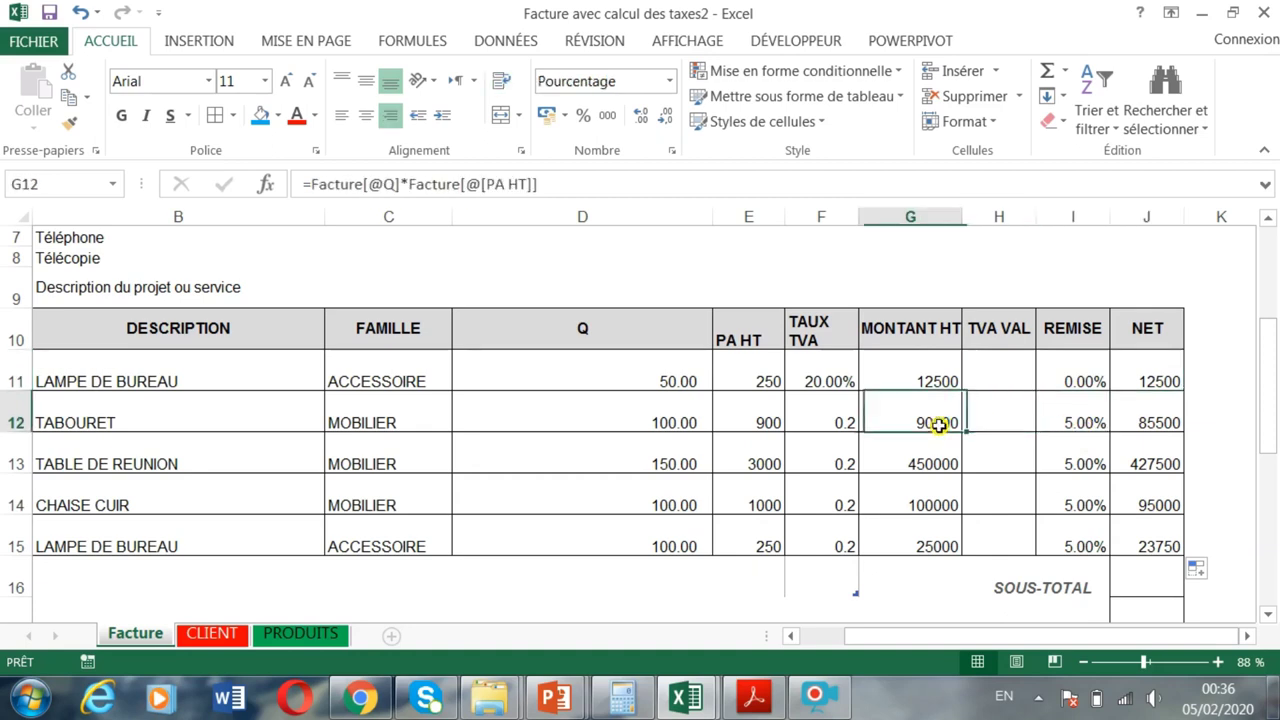
click(1073, 419)
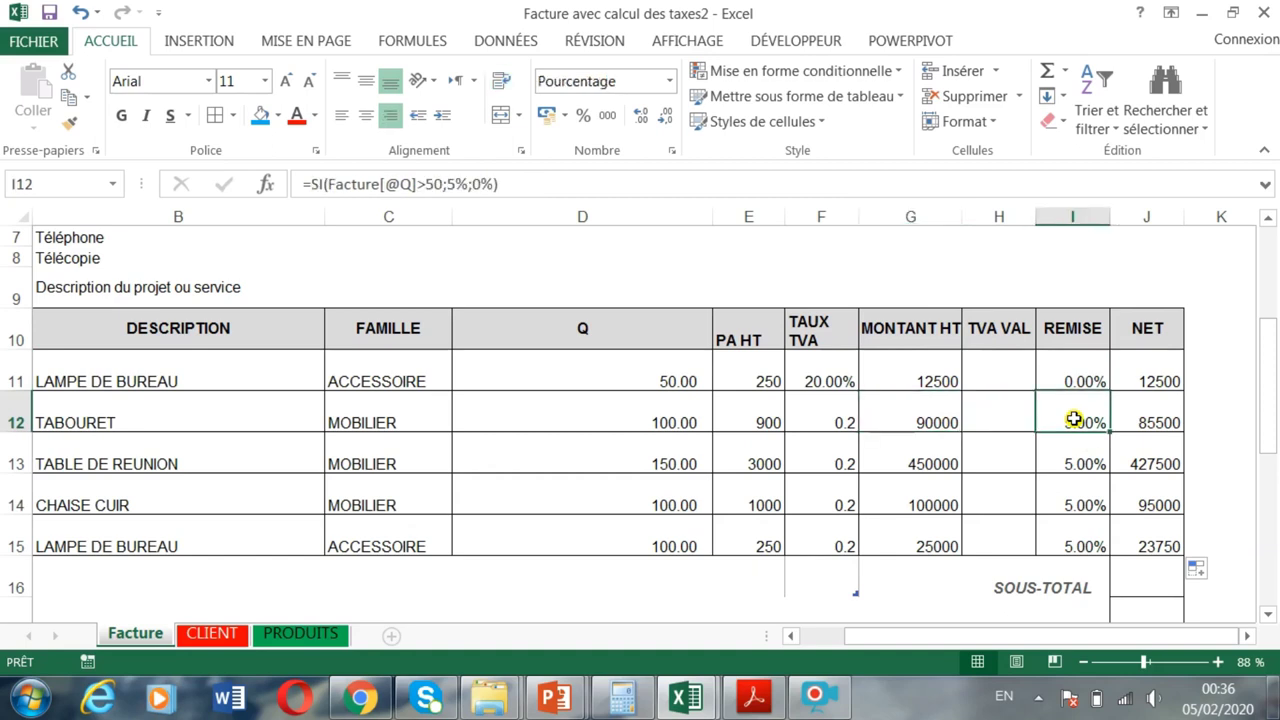
click(1136, 419)
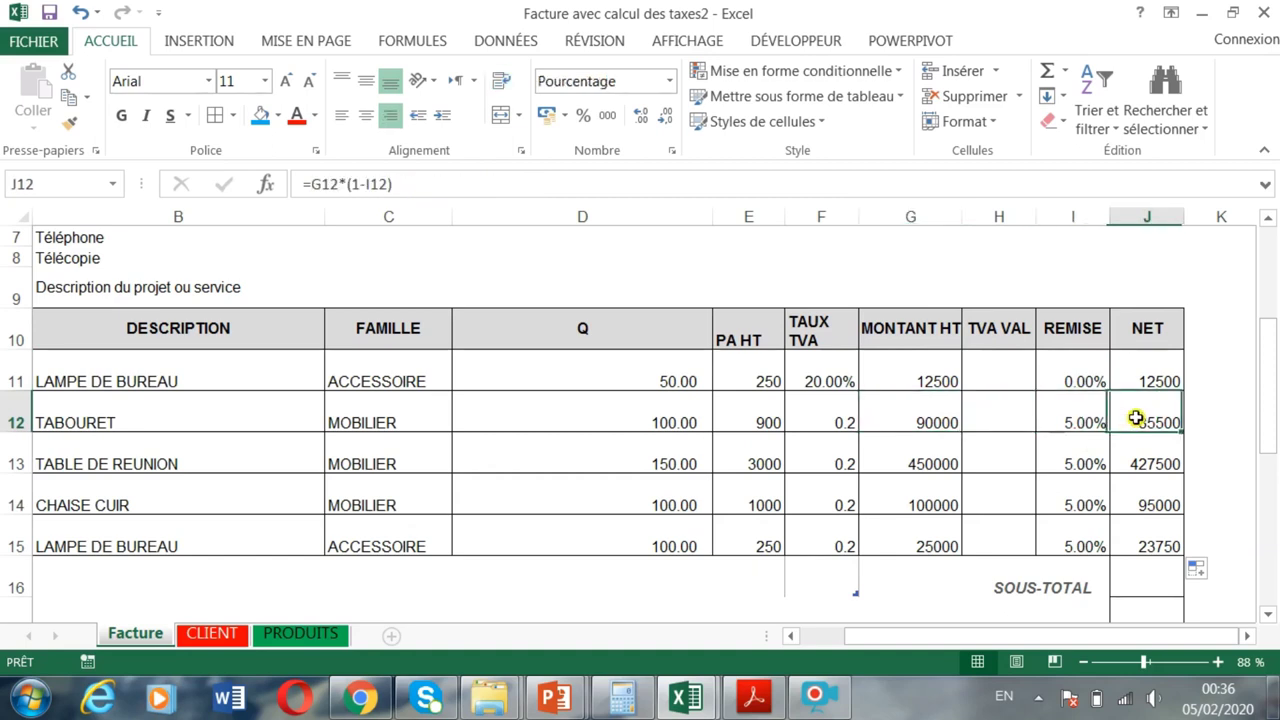
click(925, 458)
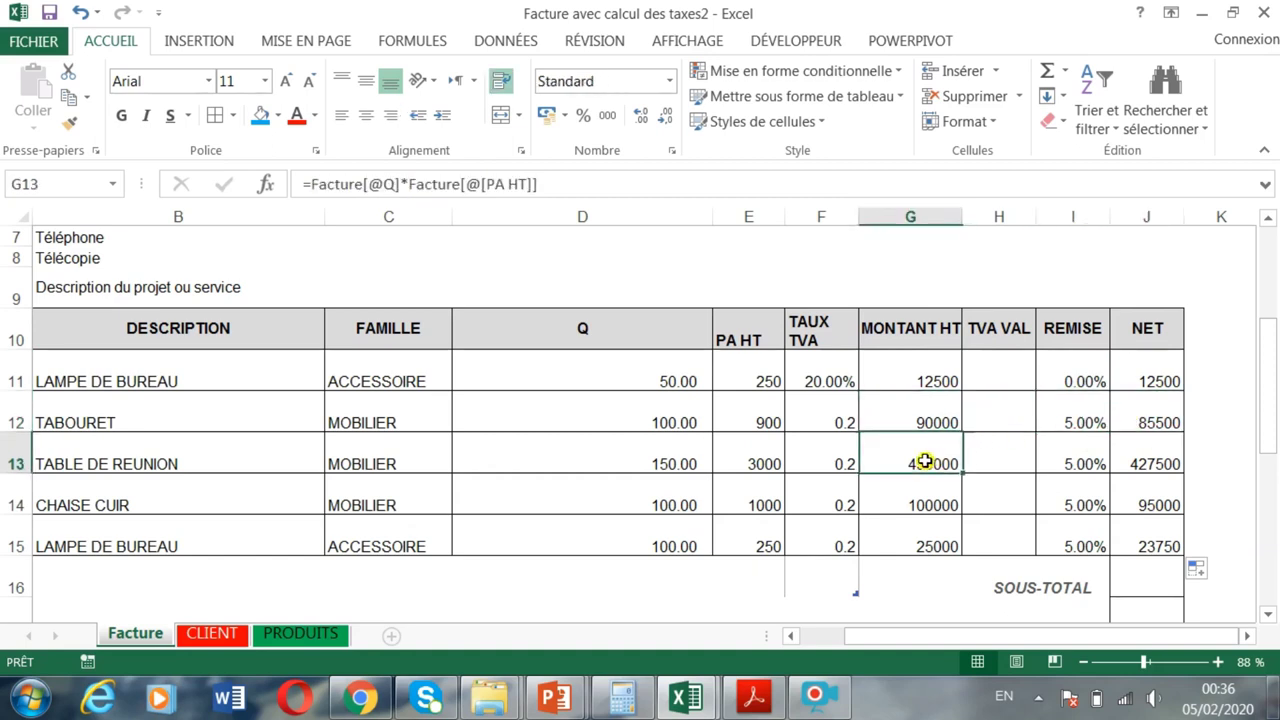
click(1128, 482)
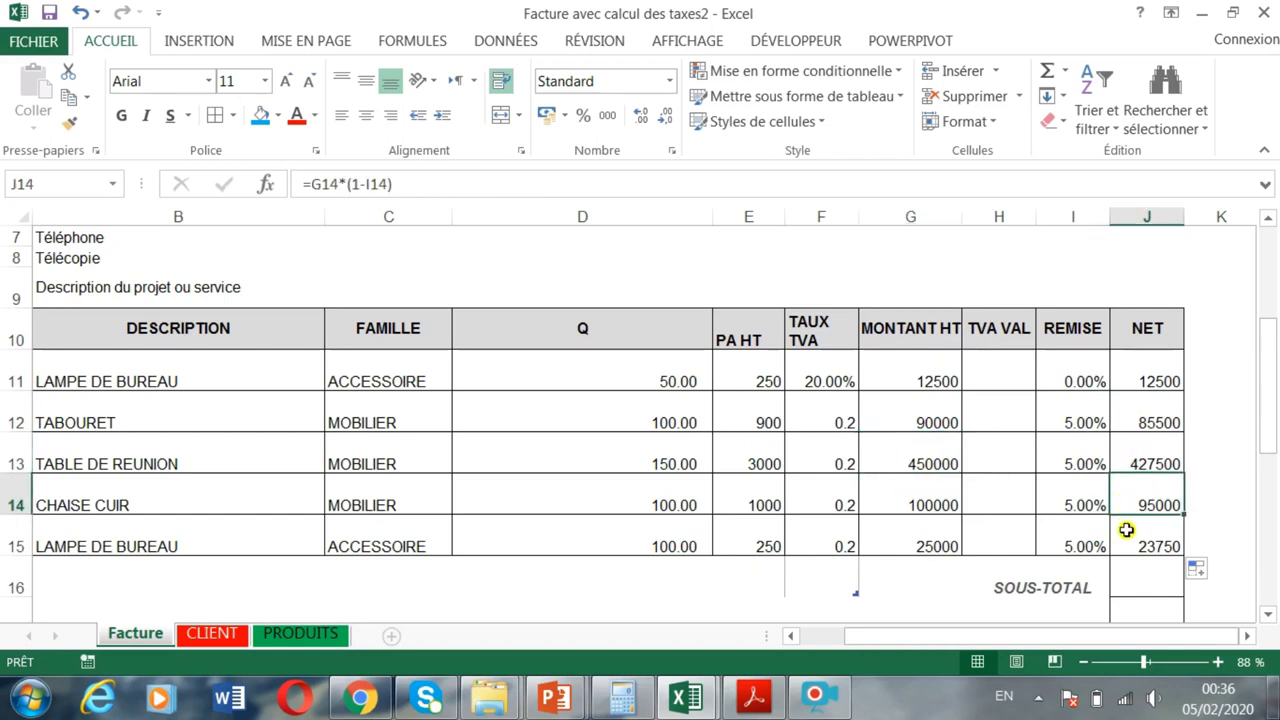
click(1127, 530)
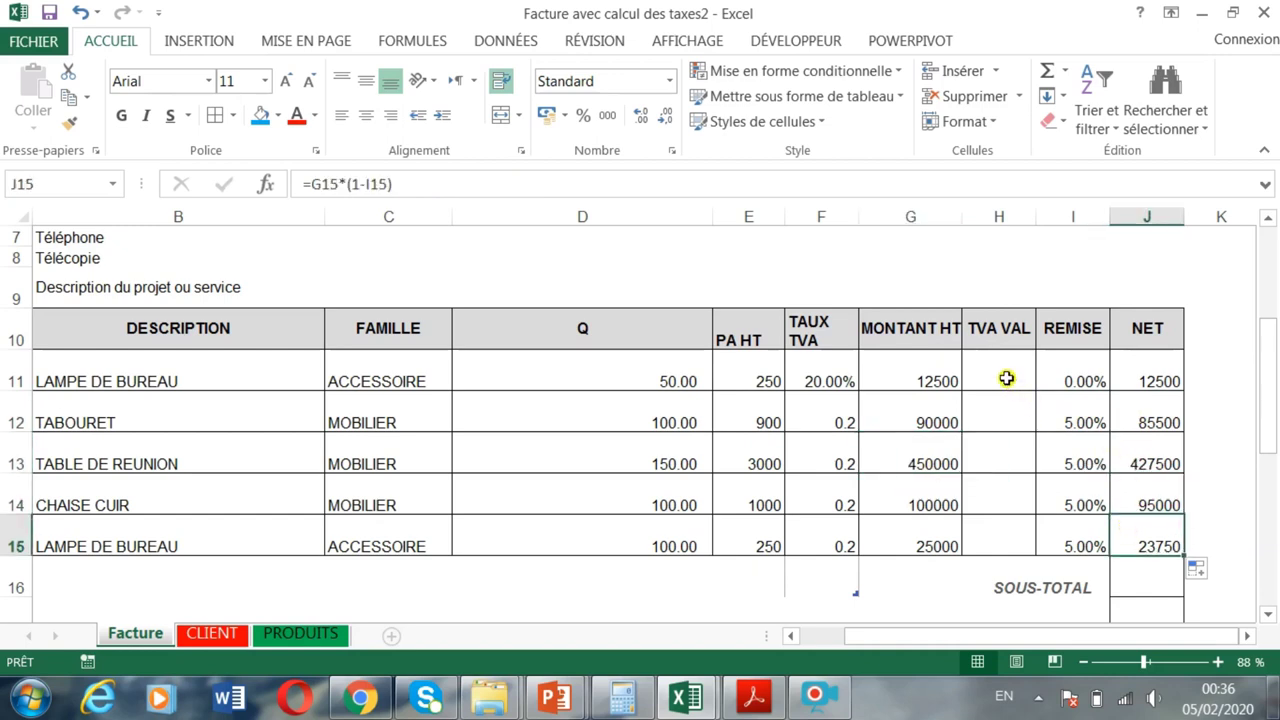
click(1006, 378)
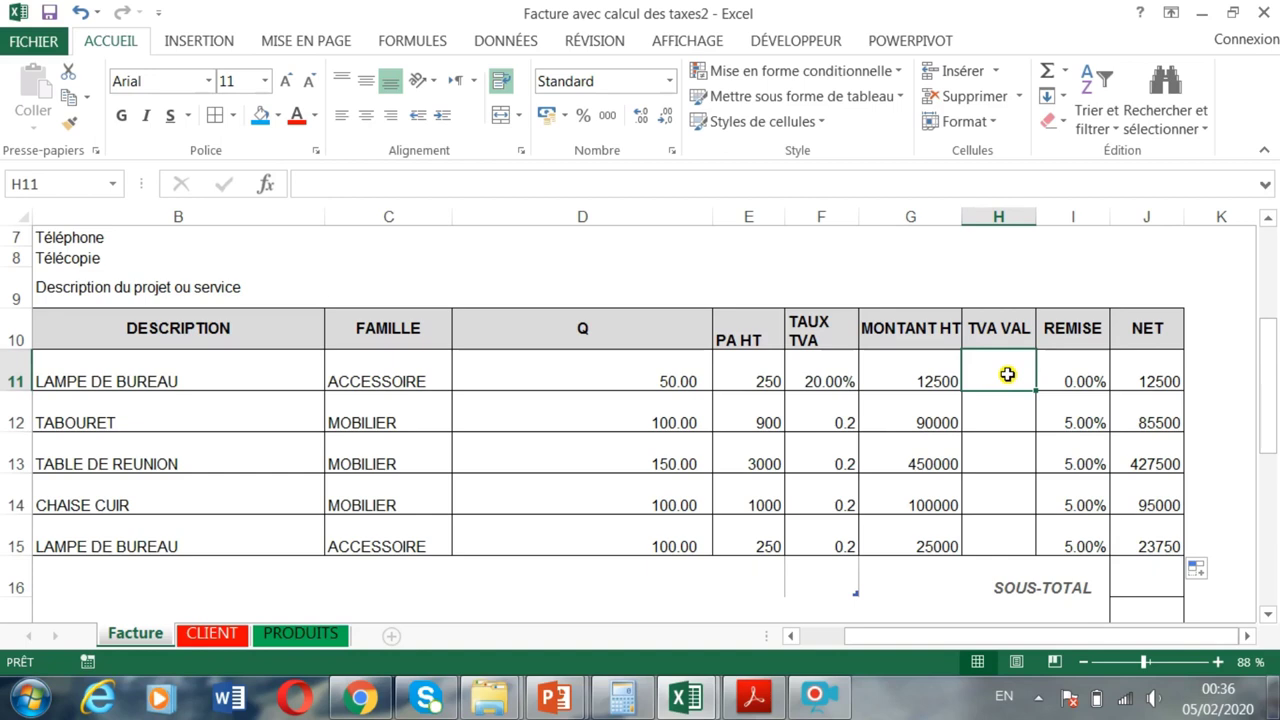
Step: Enter =J11*Facture[@[TAUX TVA]] in H11 and fill it down to H15
text(=)
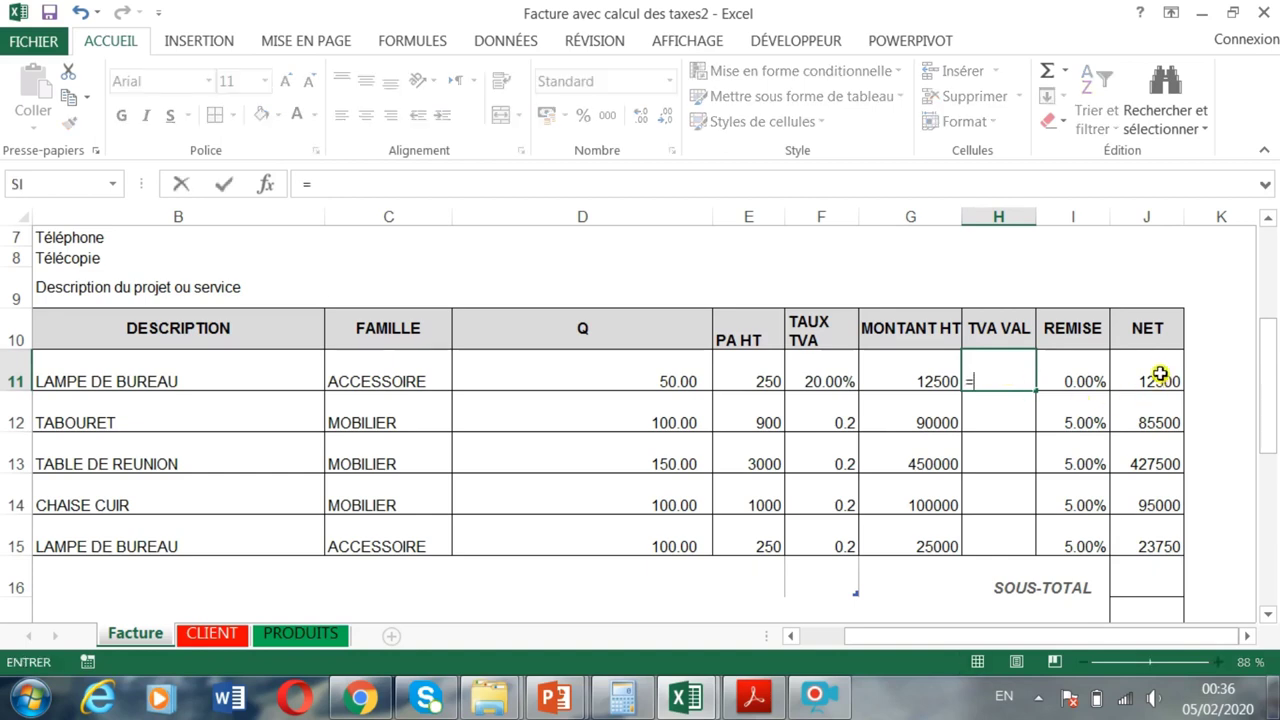
click(1160, 374)
text(*)
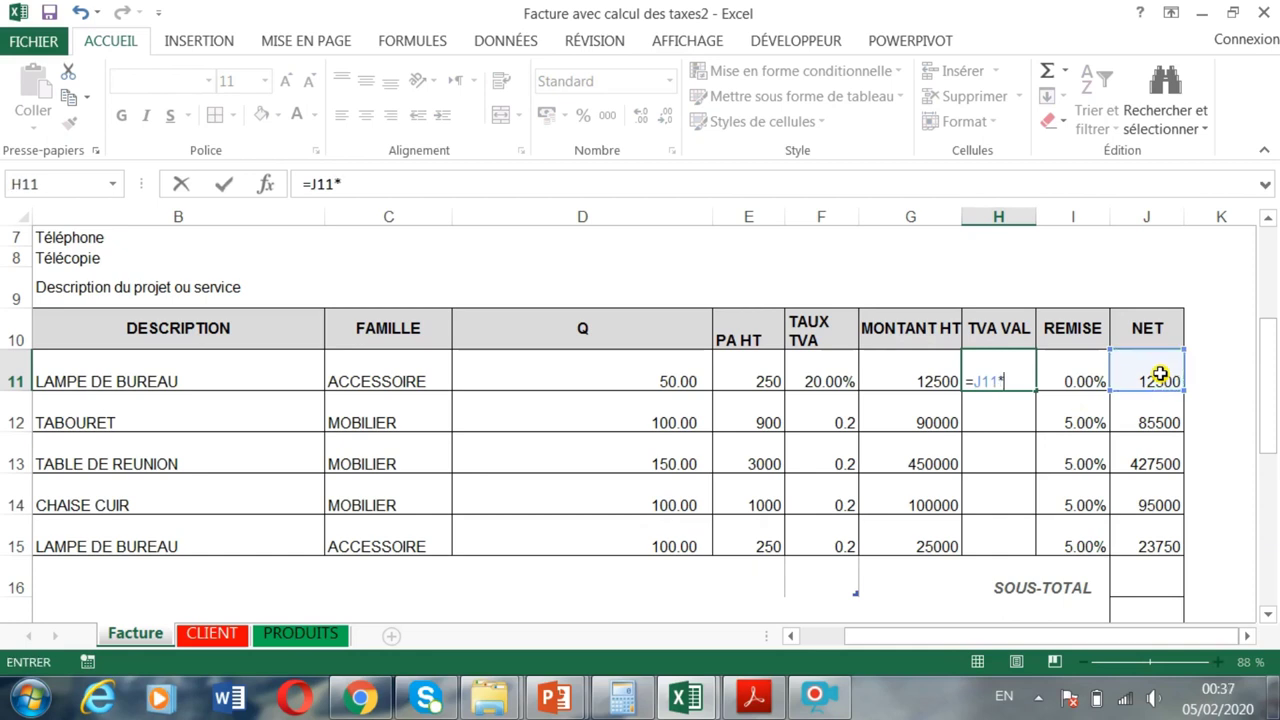
click(831, 377)
key(Return)
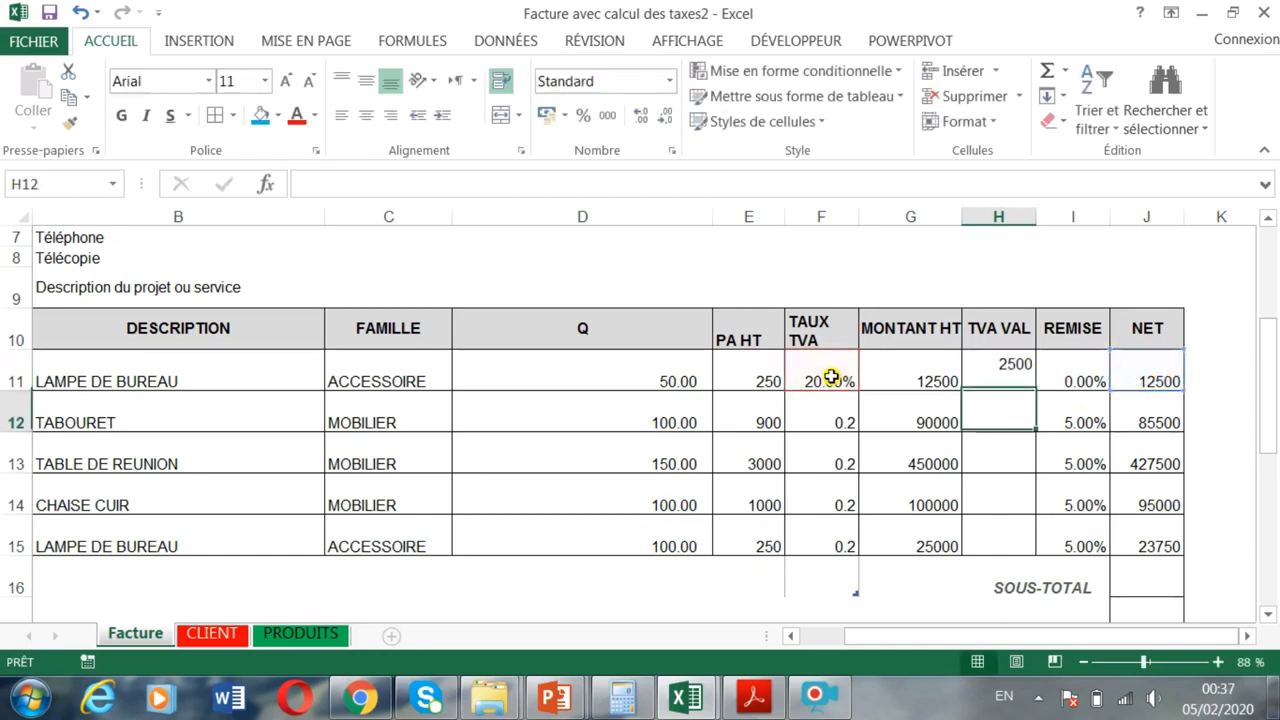
click(1007, 380)
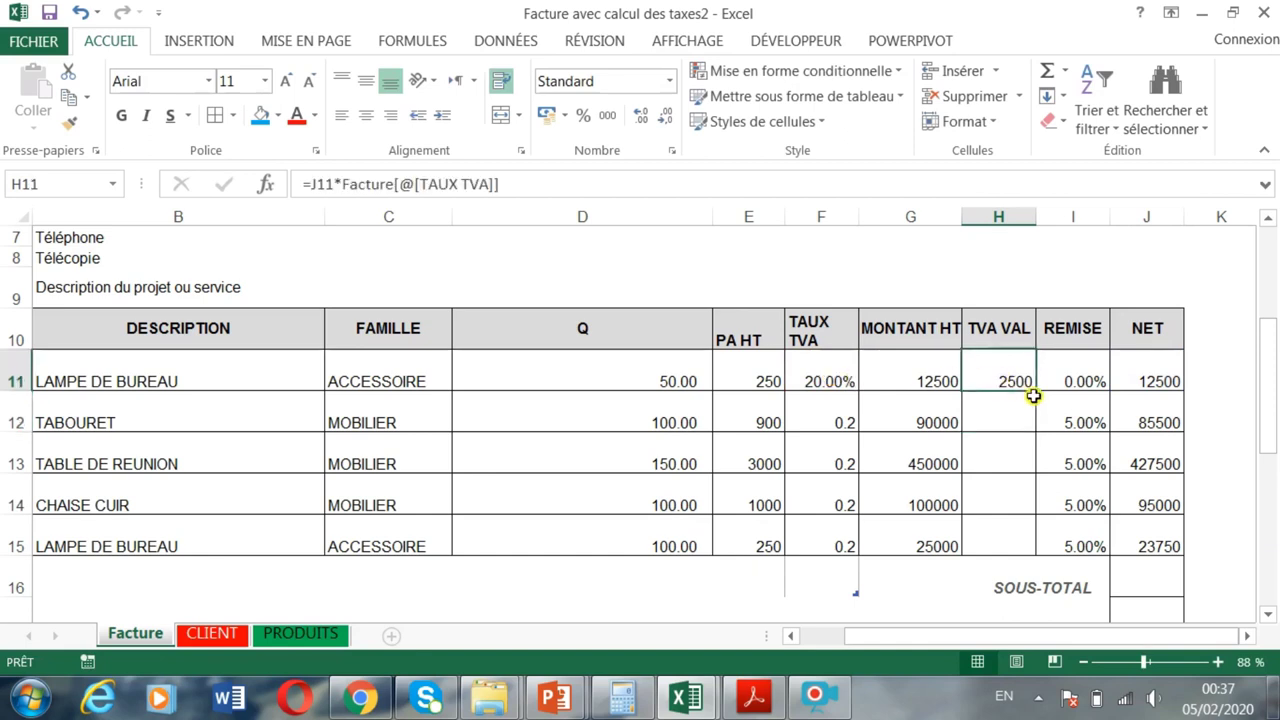
drag(1036, 393, 1012, 542)
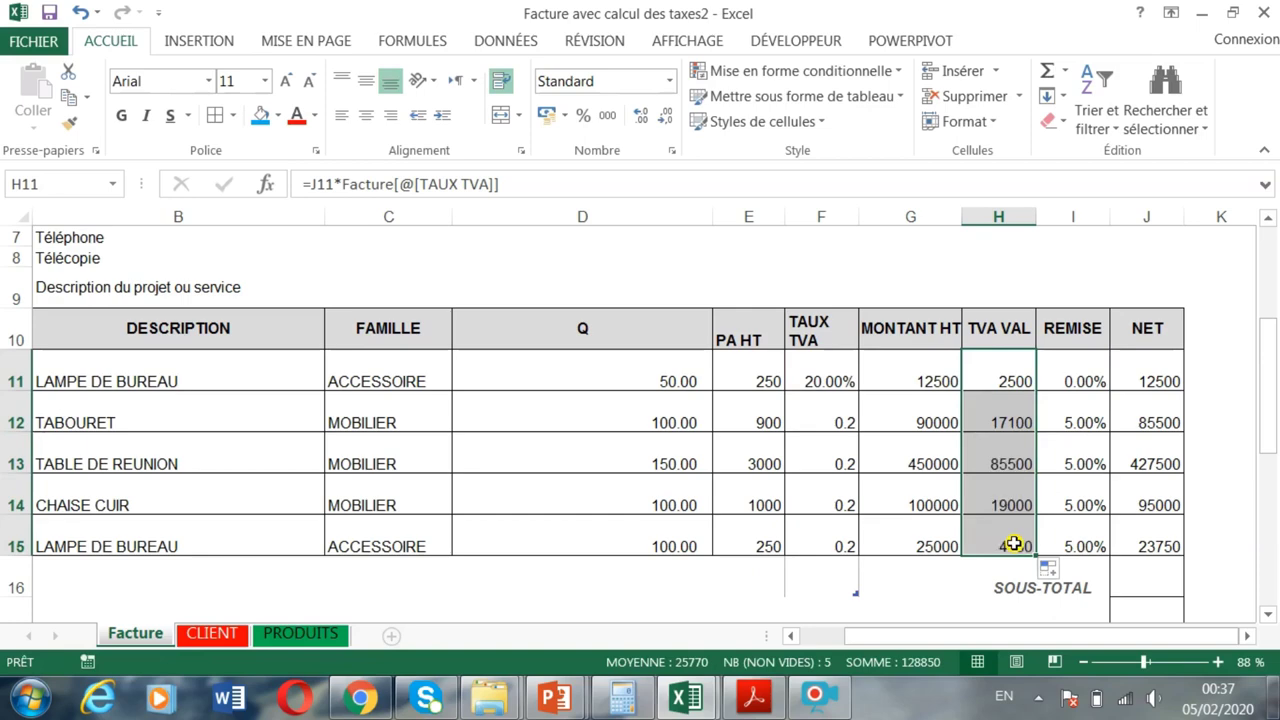
click(680, 586)
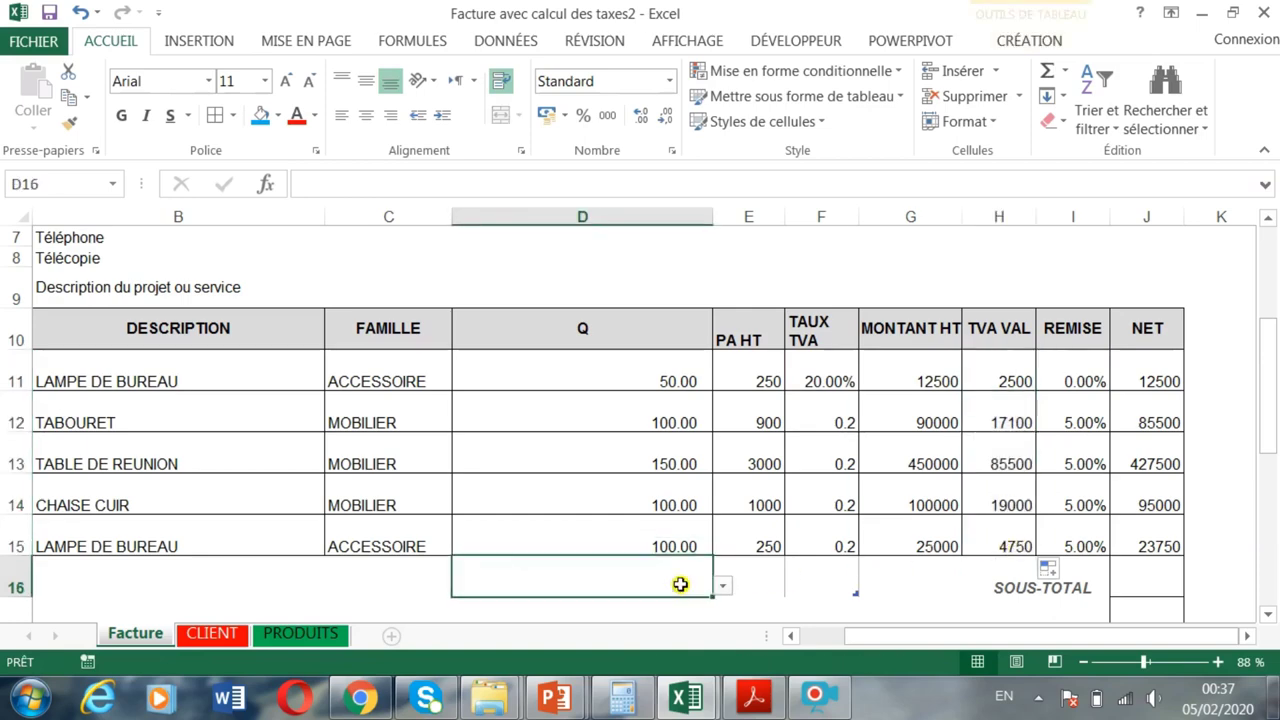
Step: Scroll down and start a SOMME formula in the SOUS-TOTAL cell J16
click(795, 641)
drag(795, 641, 958, 648)
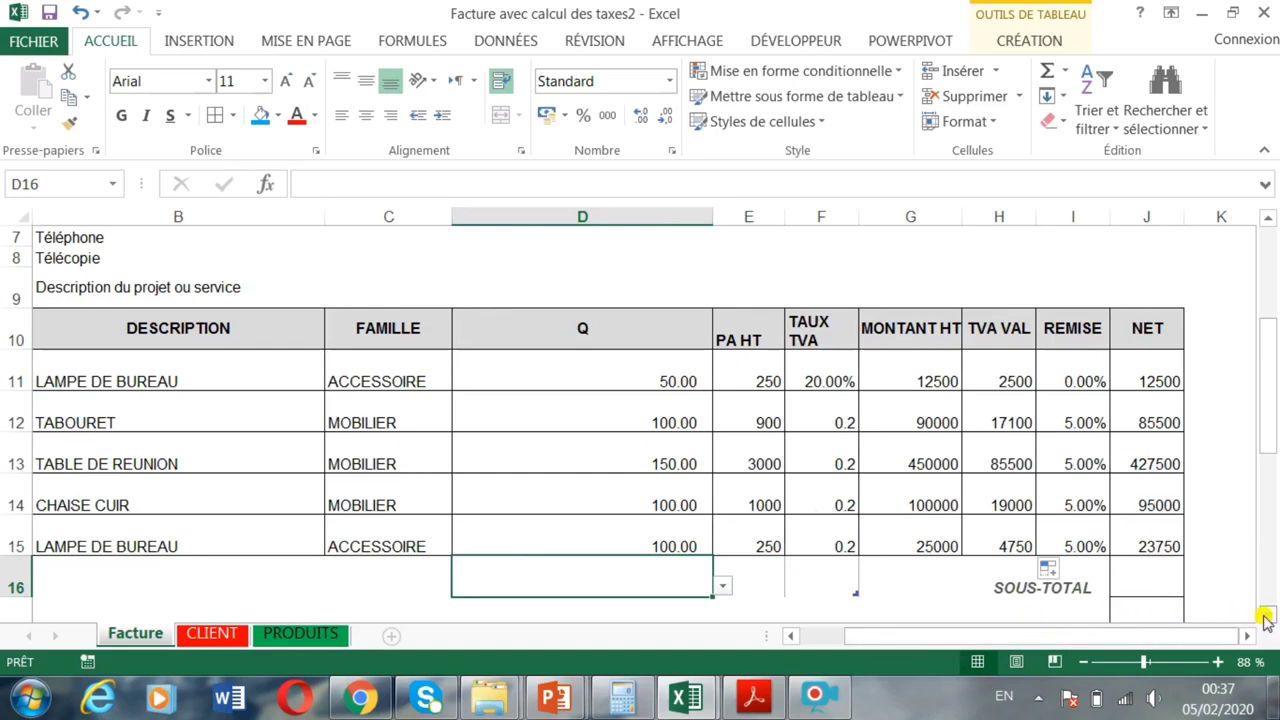
click(1267, 614)
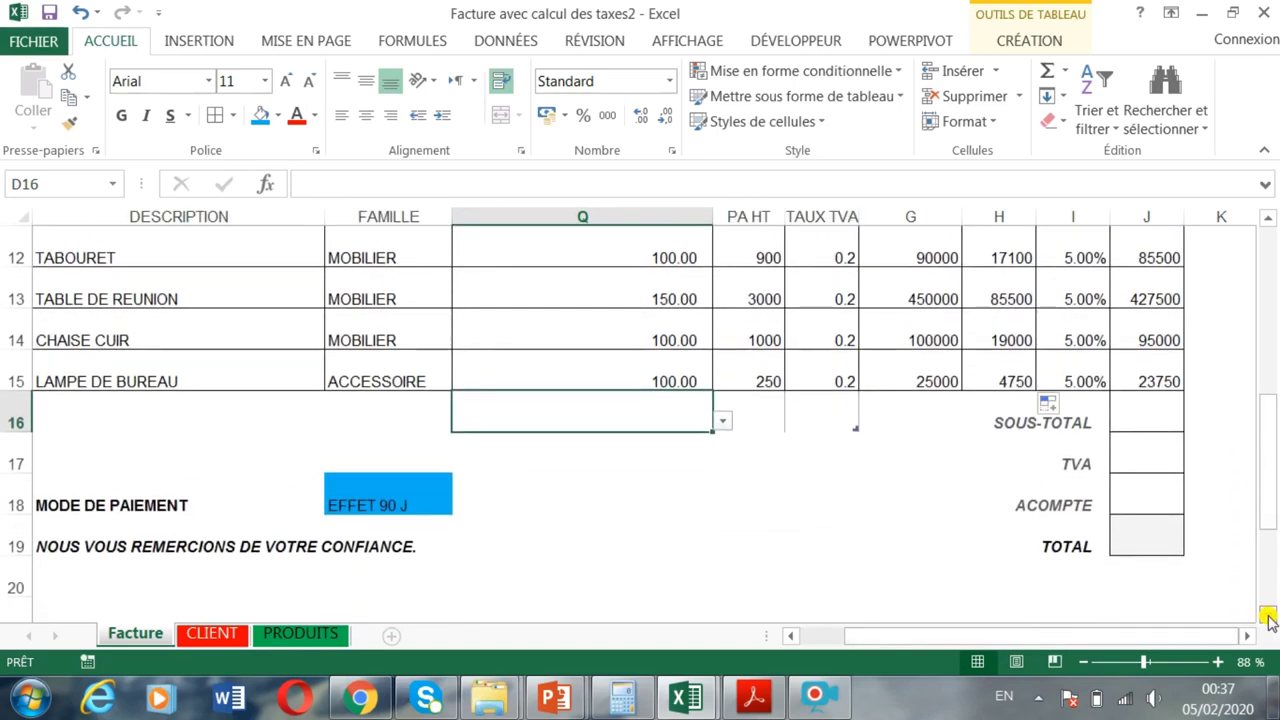
click(1148, 417)
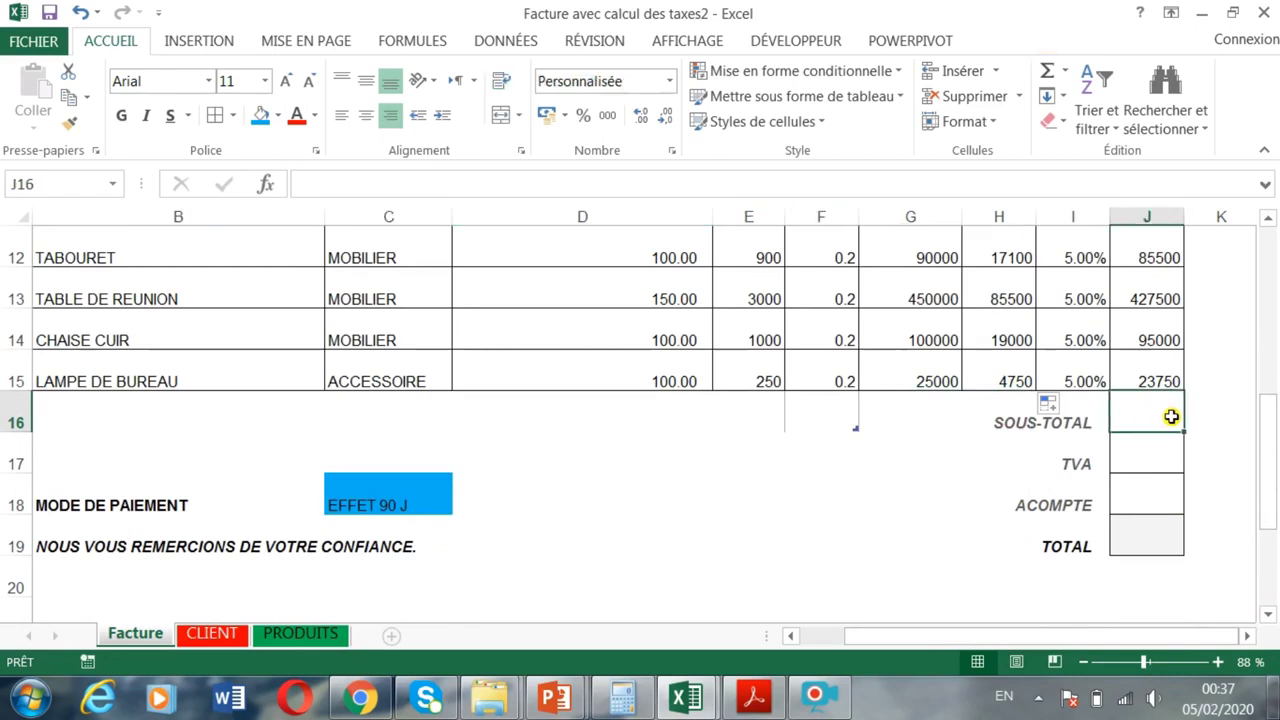
drag(1268, 428, 1266, 393)
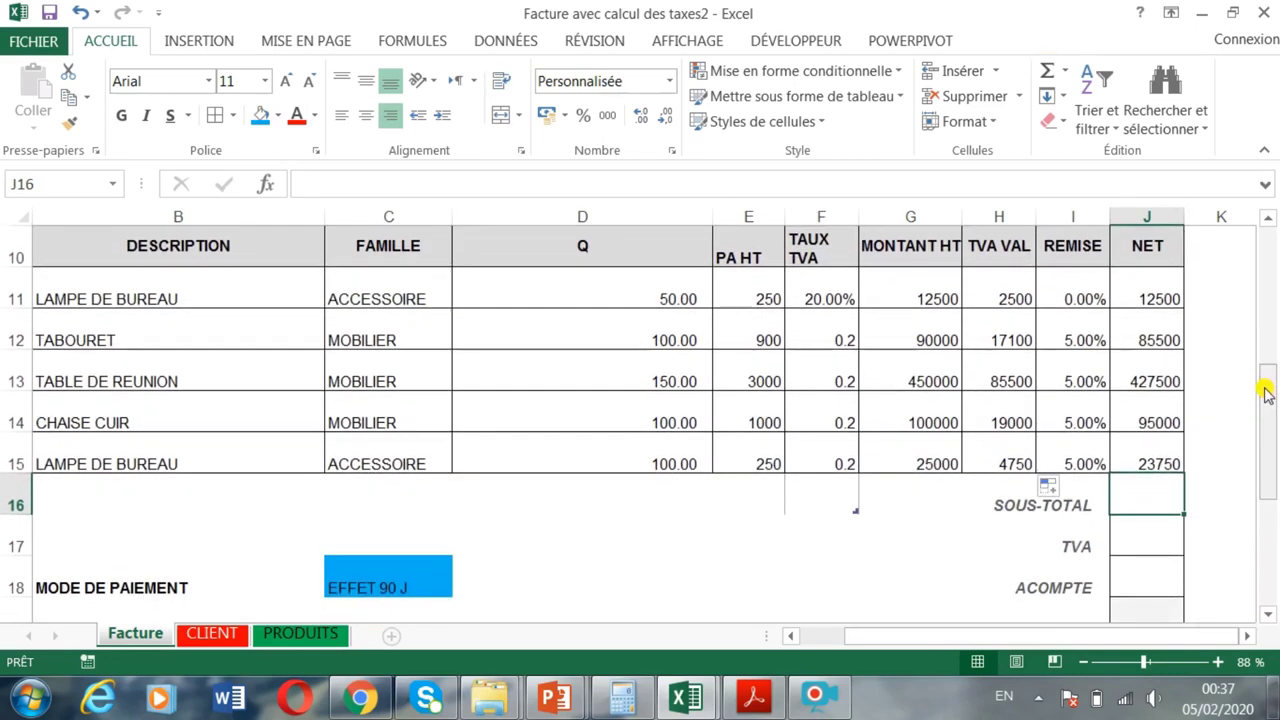
text(=)
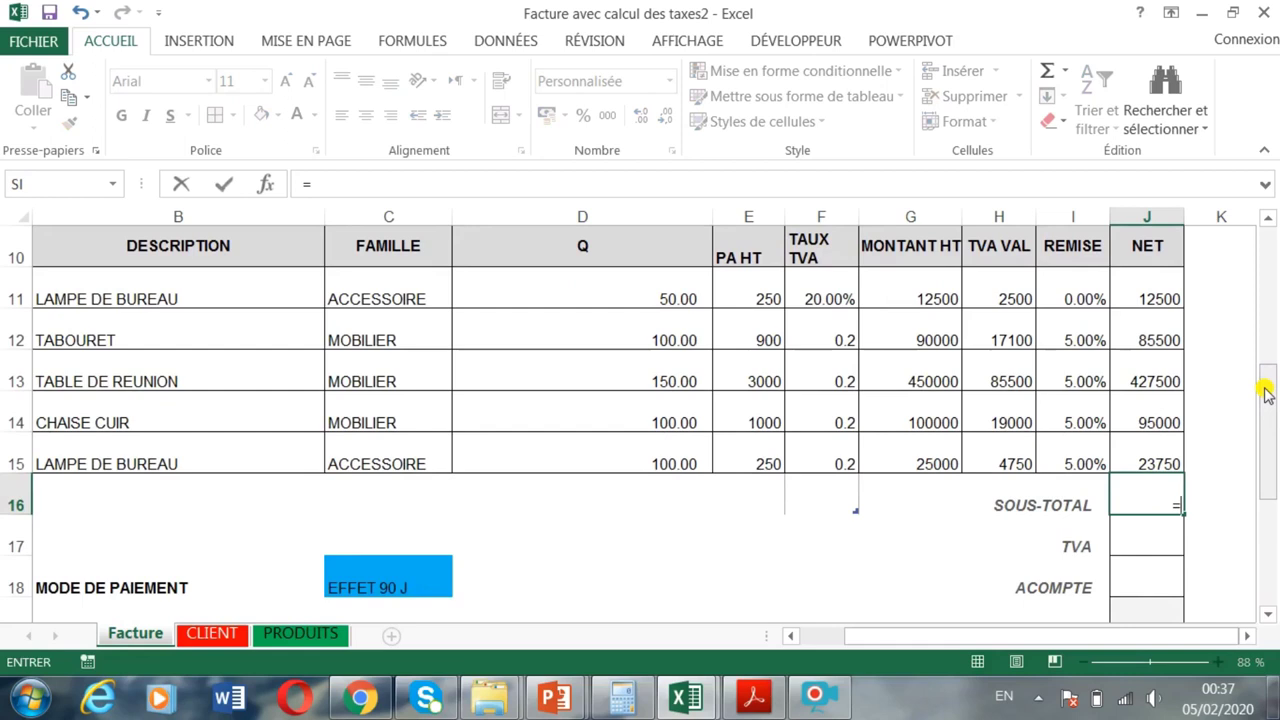
text(SOMM)
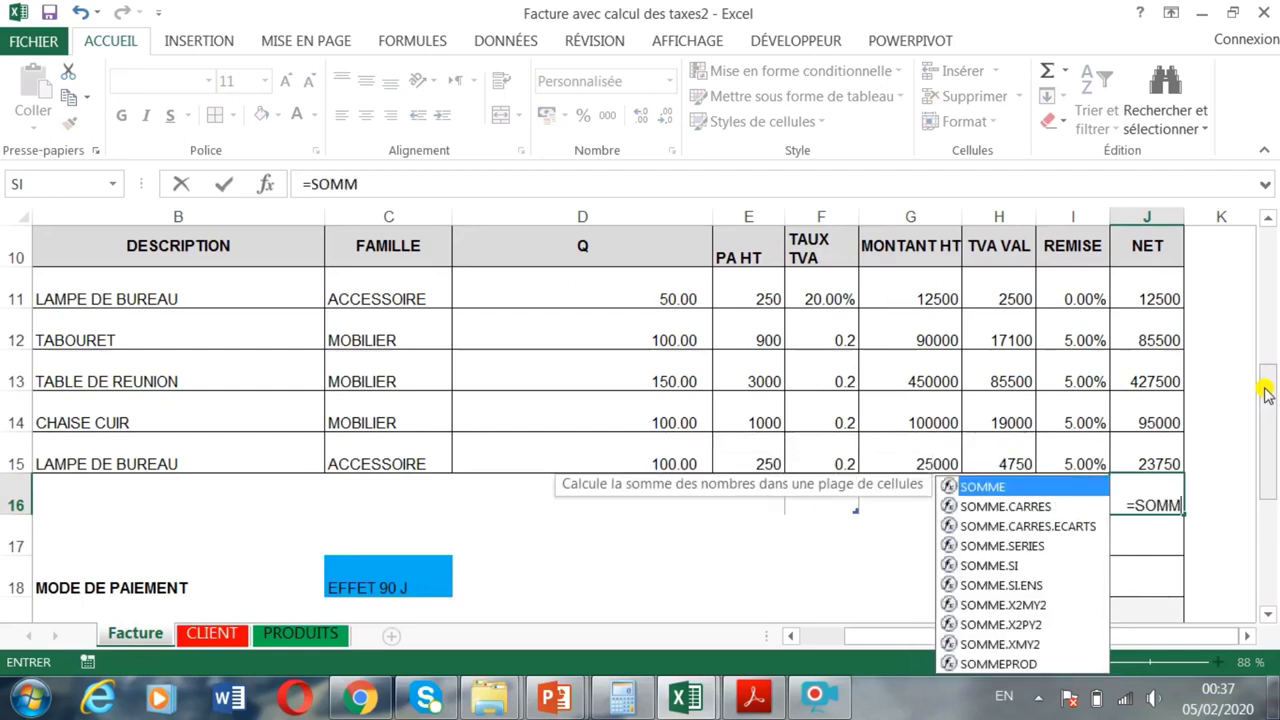
double_click(1041, 485)
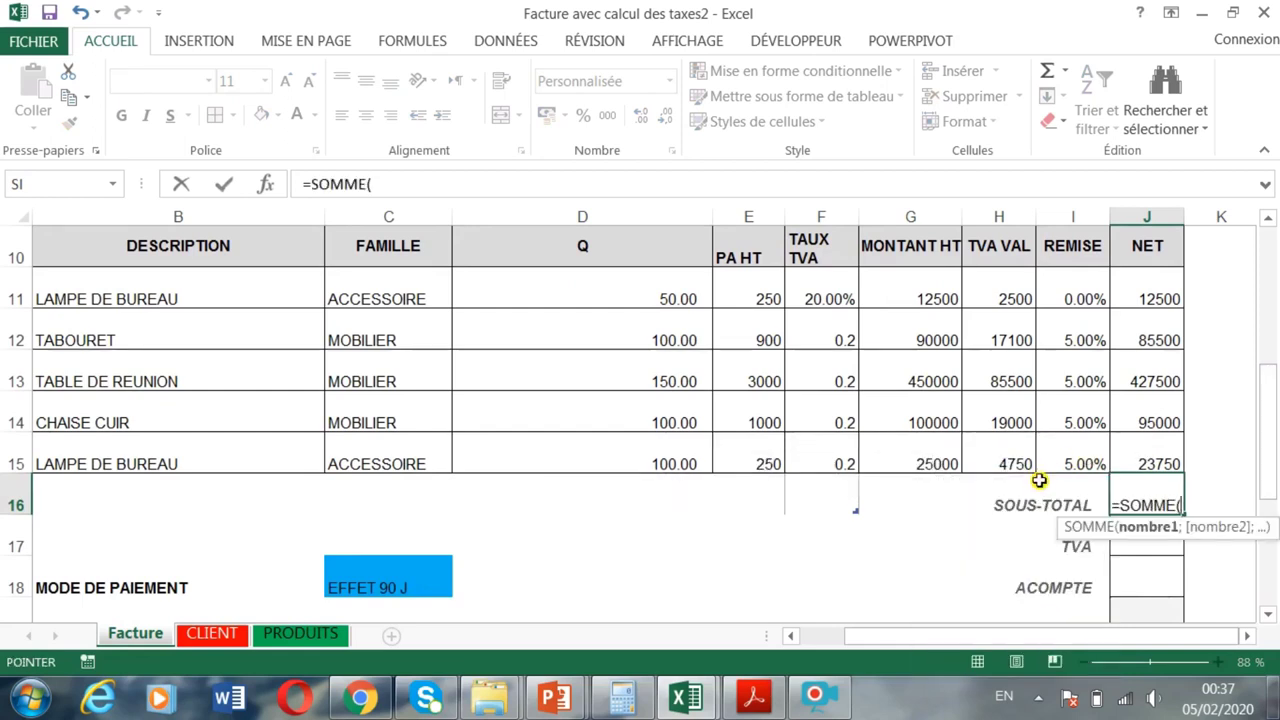
click(1040, 481)
Step: Replace the wrong reference with J11:J15 so J16 shows 644 250.00
key(BackSpace)
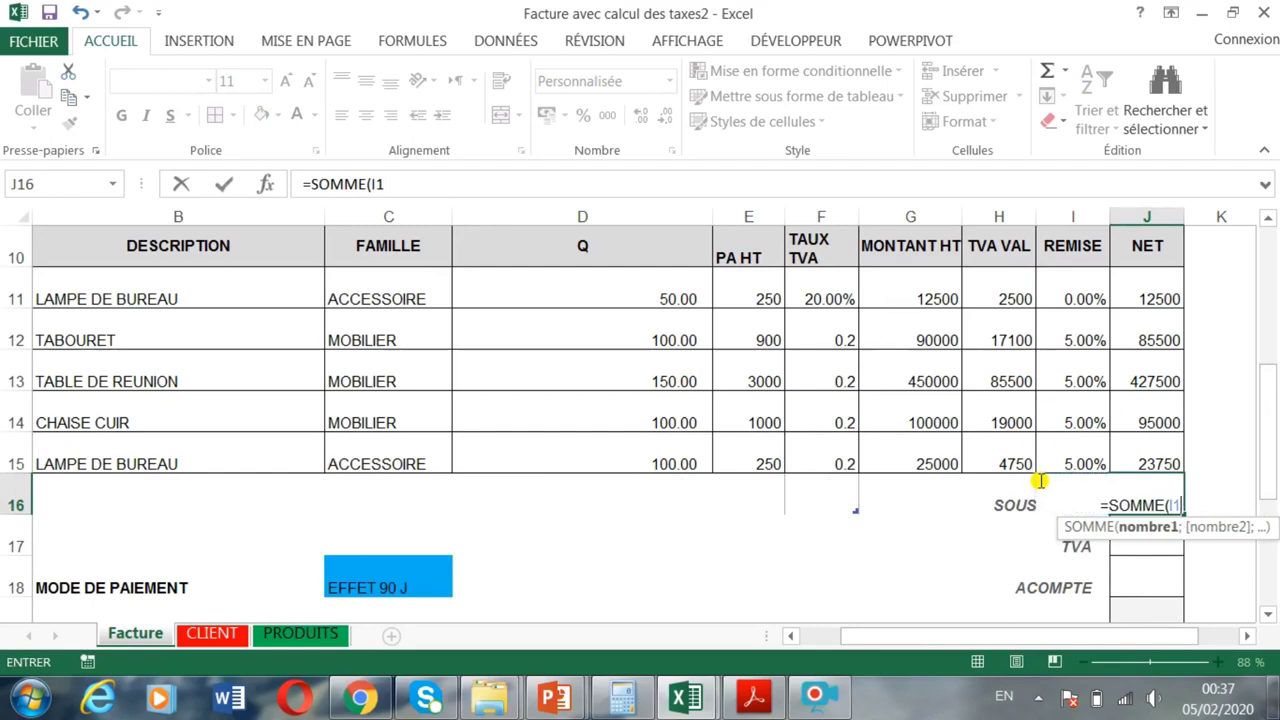
key(BackSpace)
key(BackSpace)
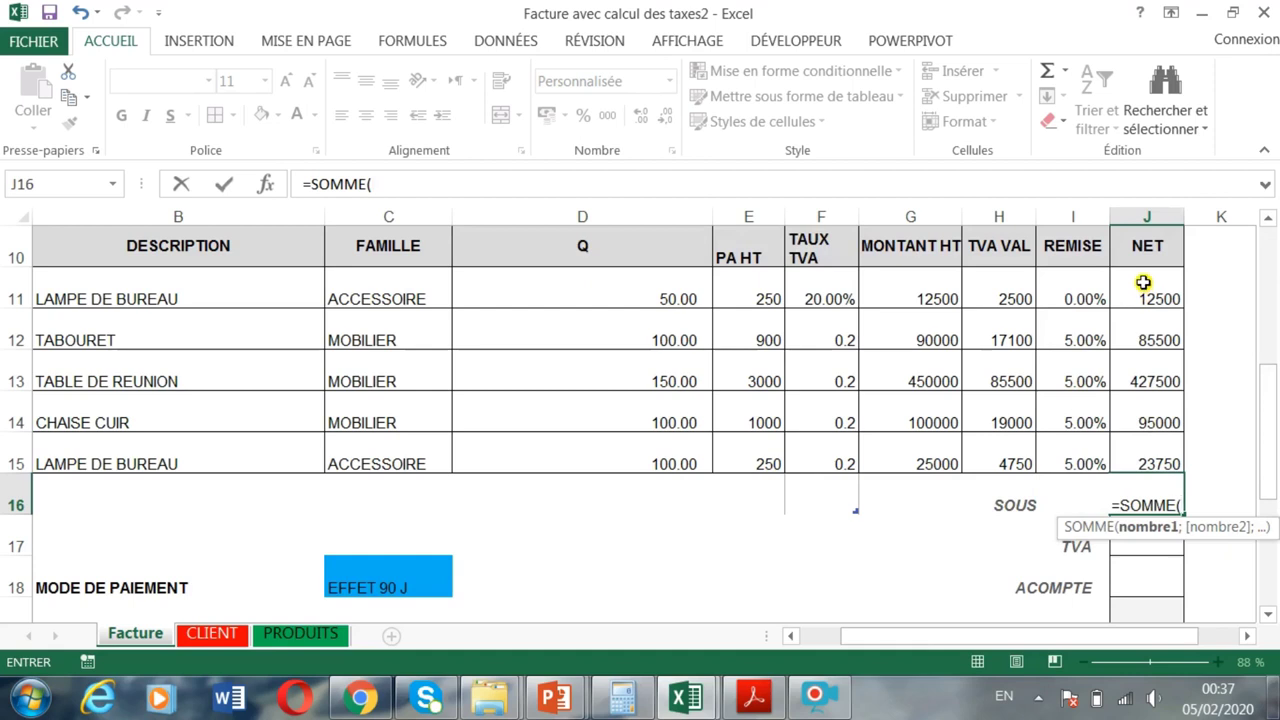
drag(1143, 283, 1144, 458)
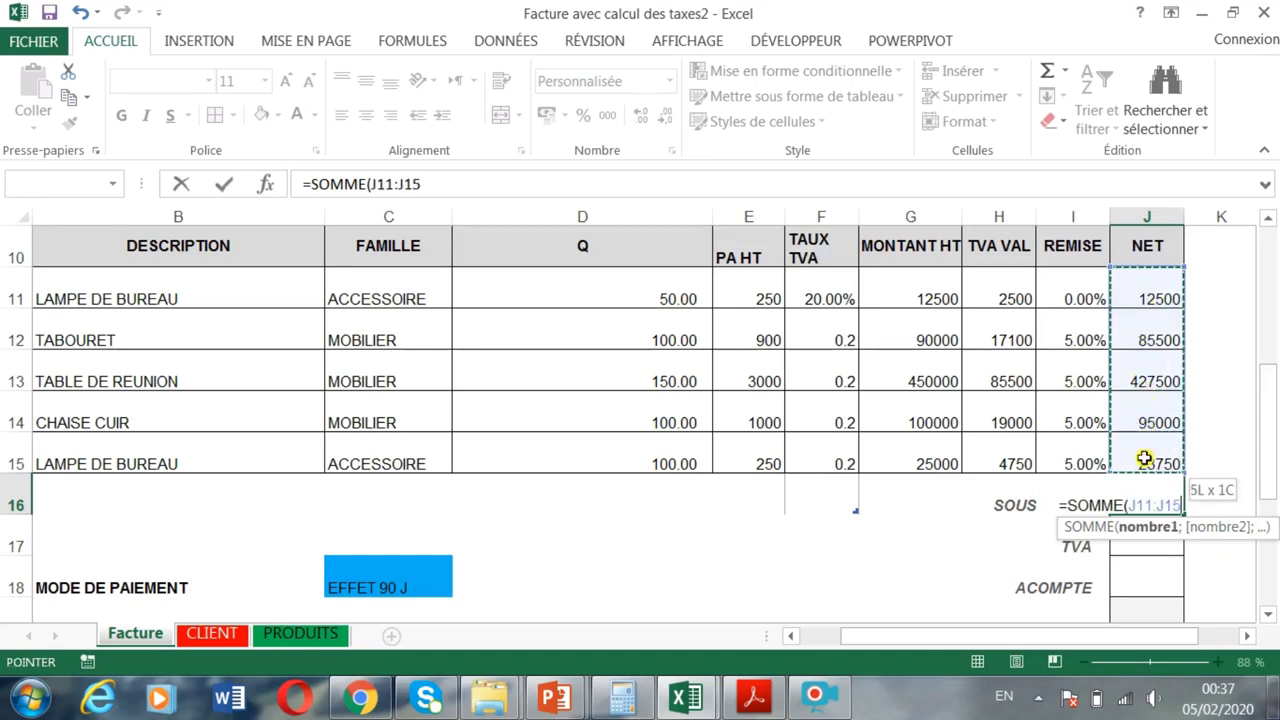
key(Return)
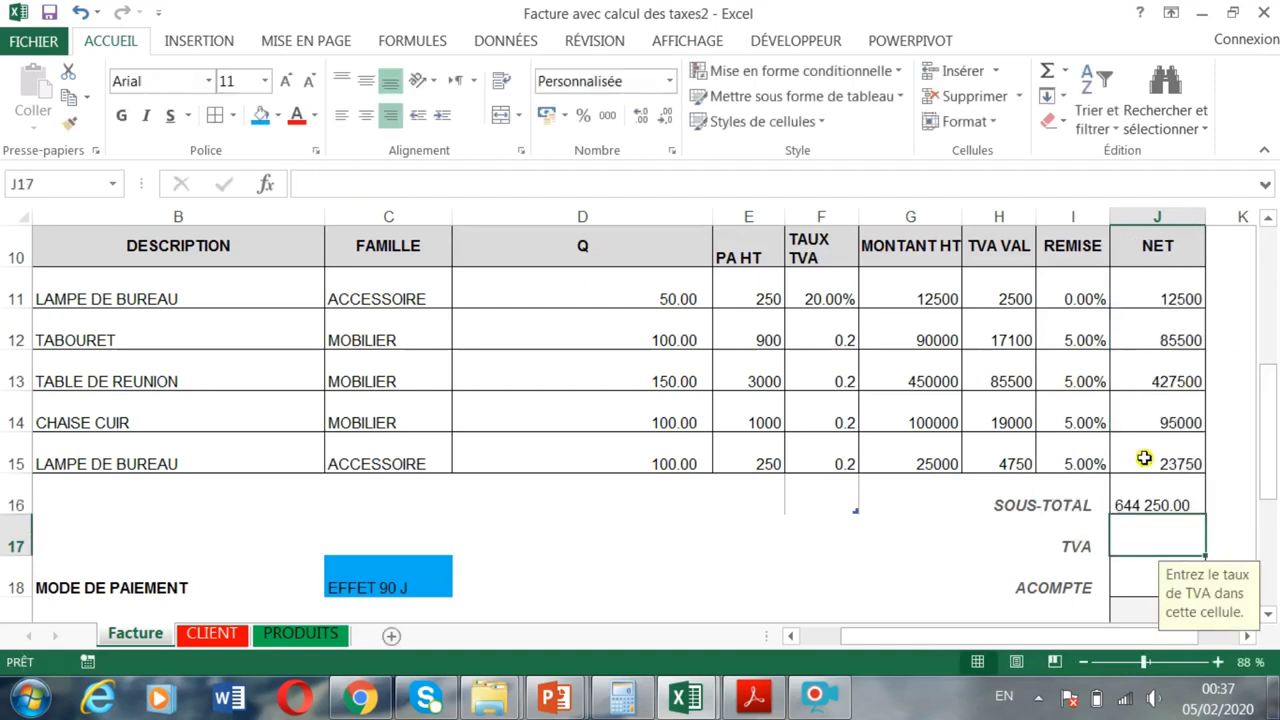
drag(1143, 285, 1150, 456)
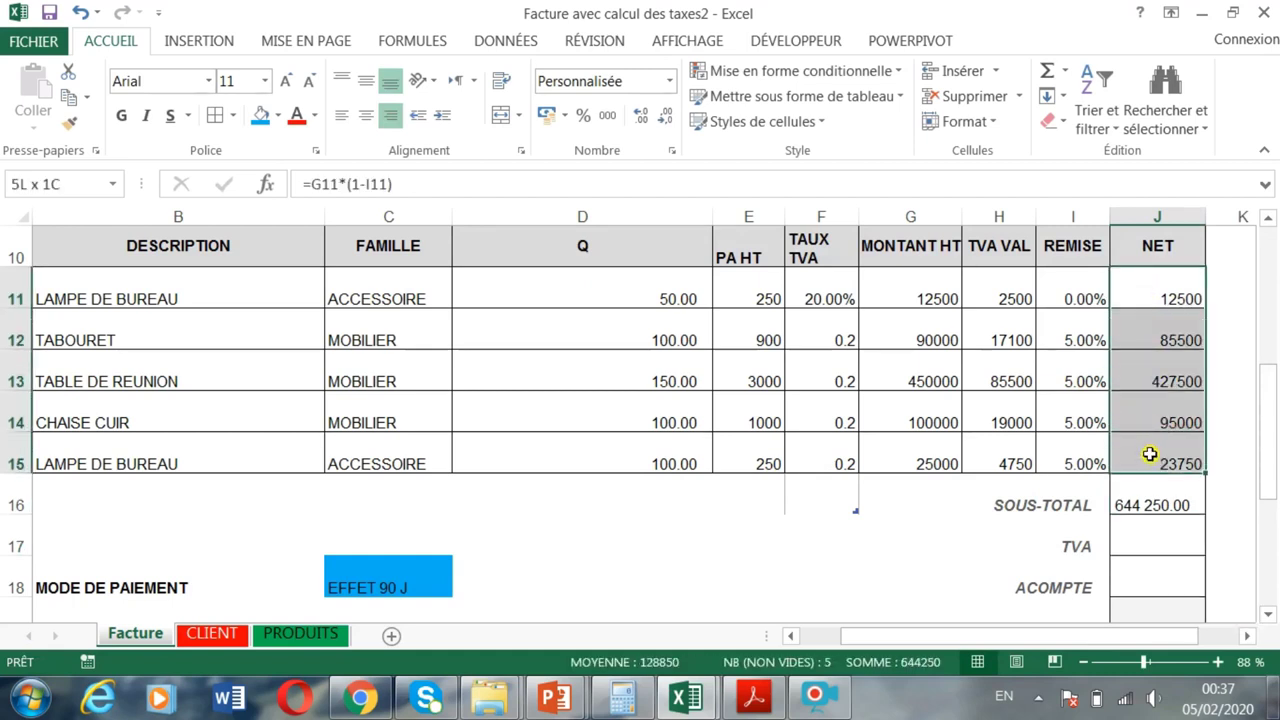
click(1150, 492)
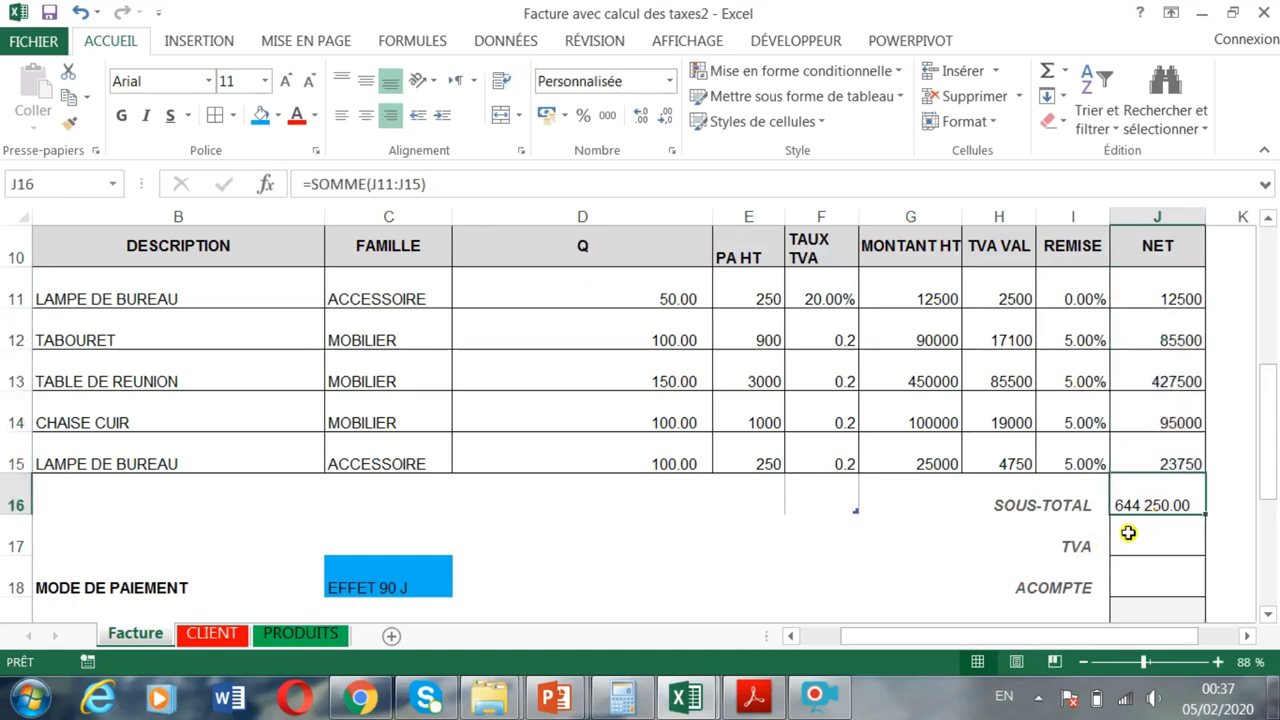
Step: Enter =SOMME(H11:H15) in J17, totalling the VAT at 128 850.00
click(1130, 535)
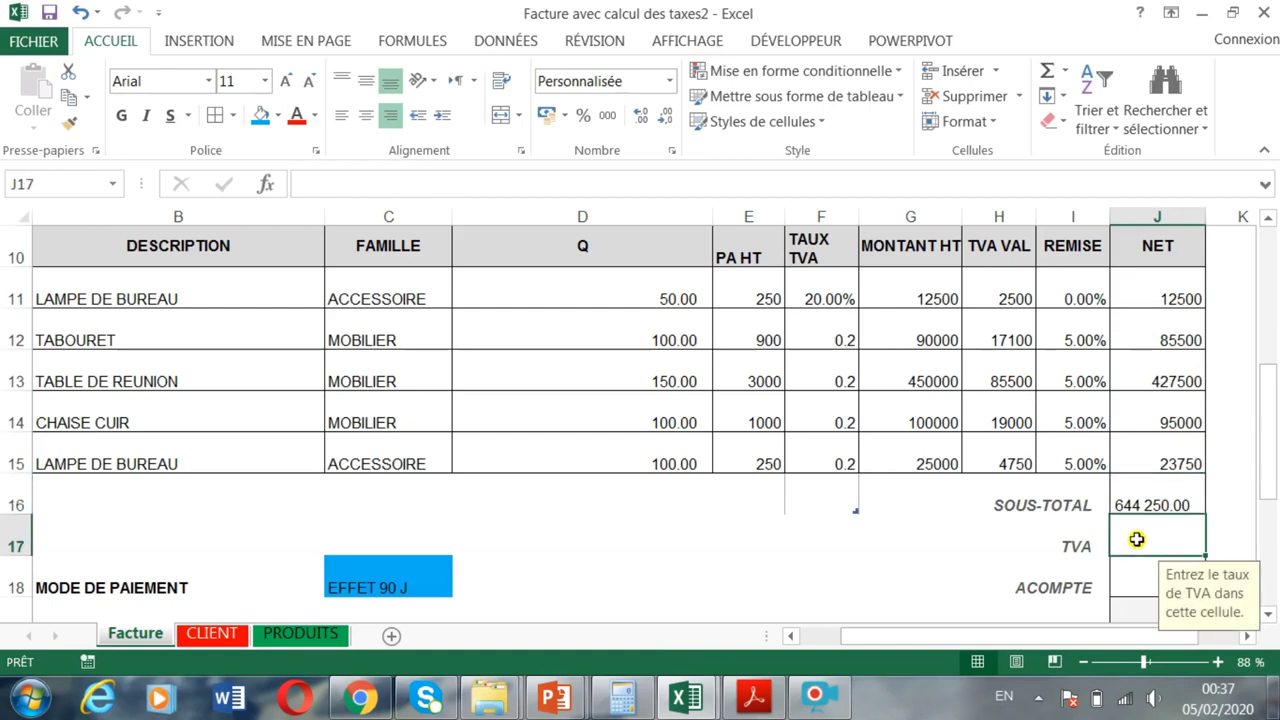
text(=)
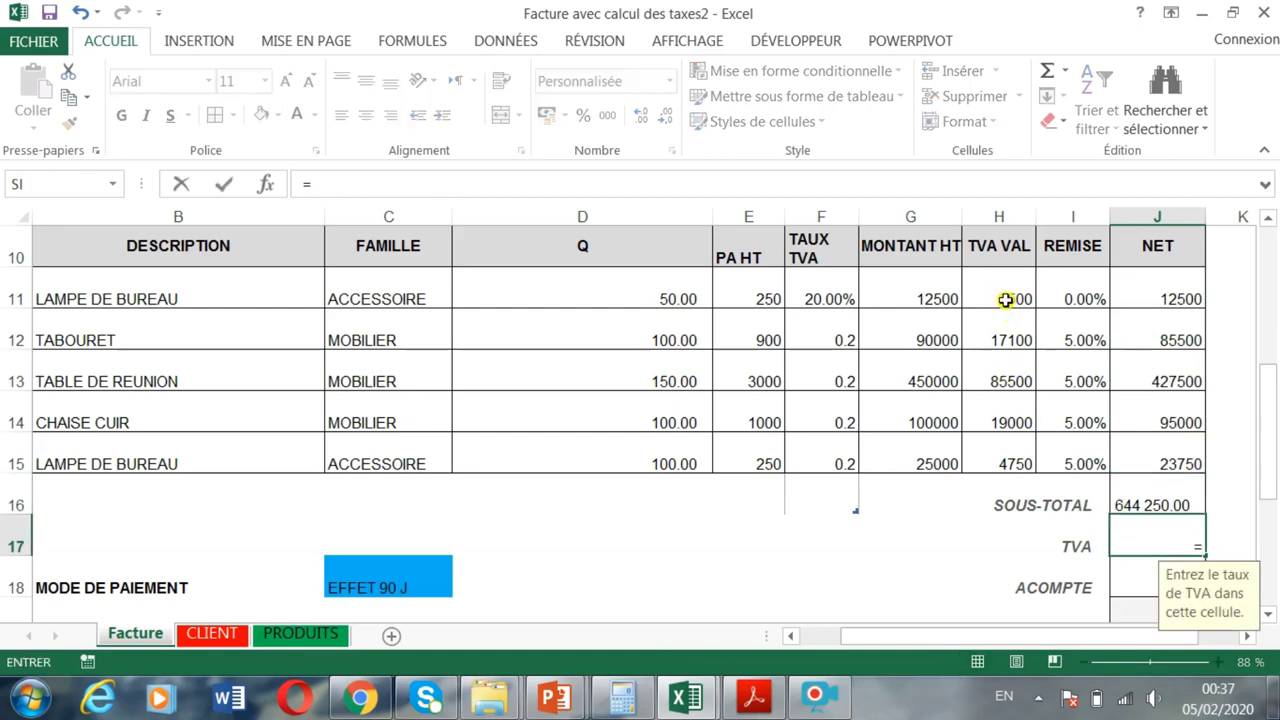
text(SOMM)
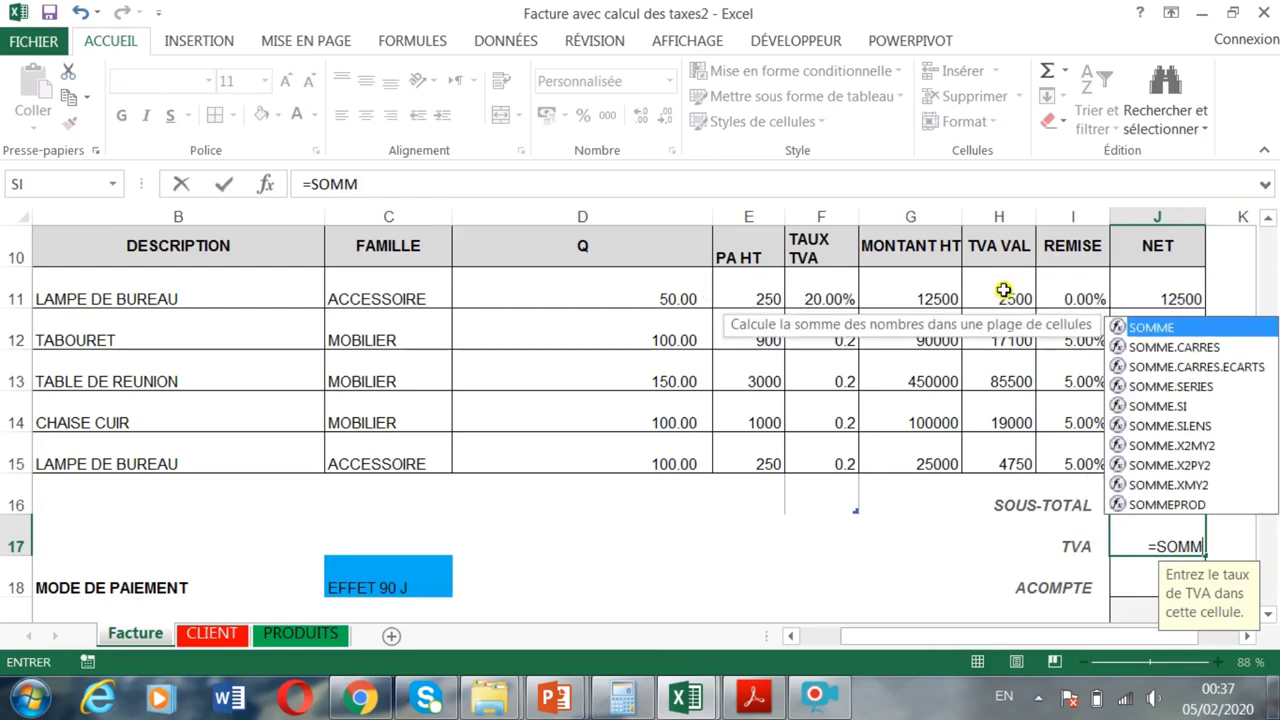
double_click(1208, 329)
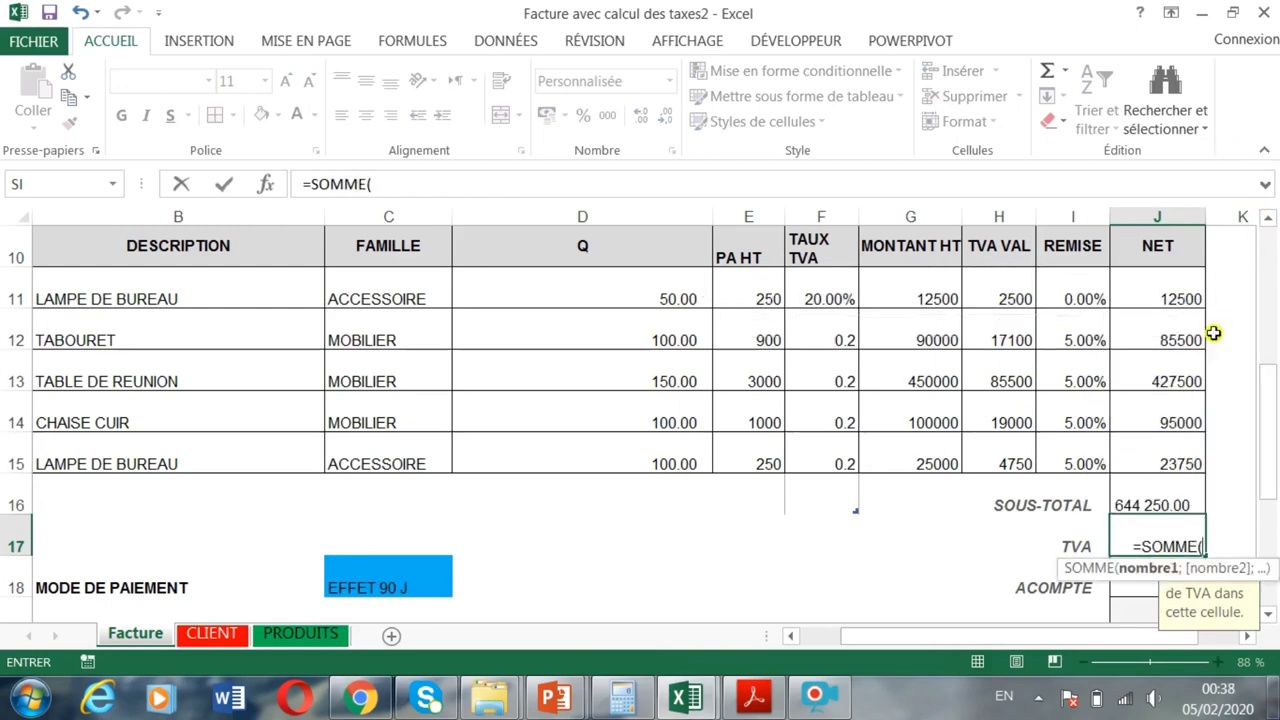
drag(1002, 282, 996, 469)
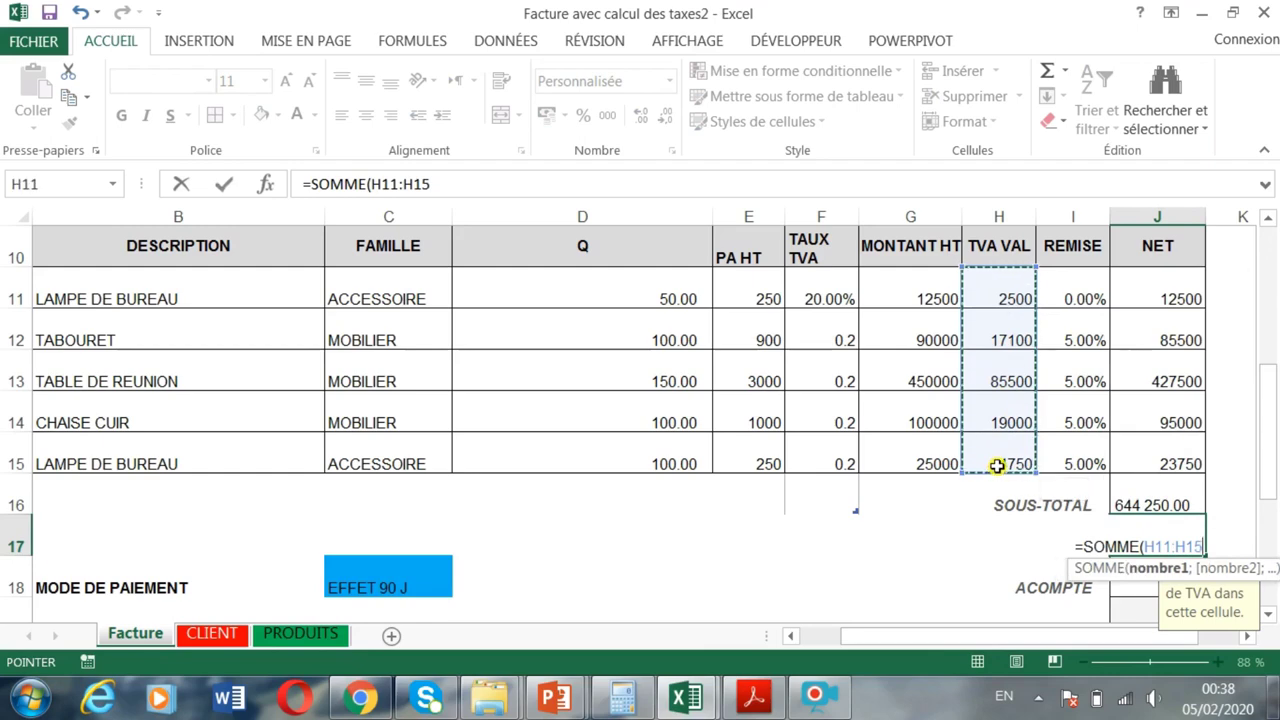
key(Return)
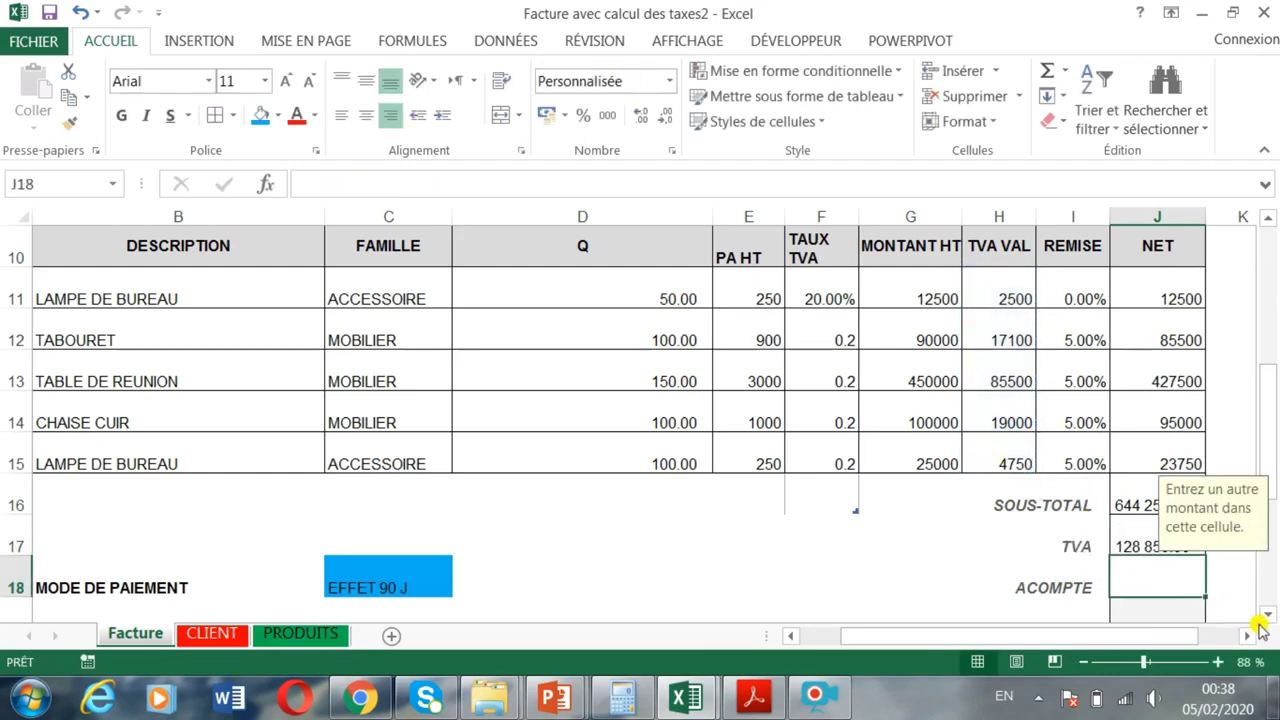
click(1267, 615)
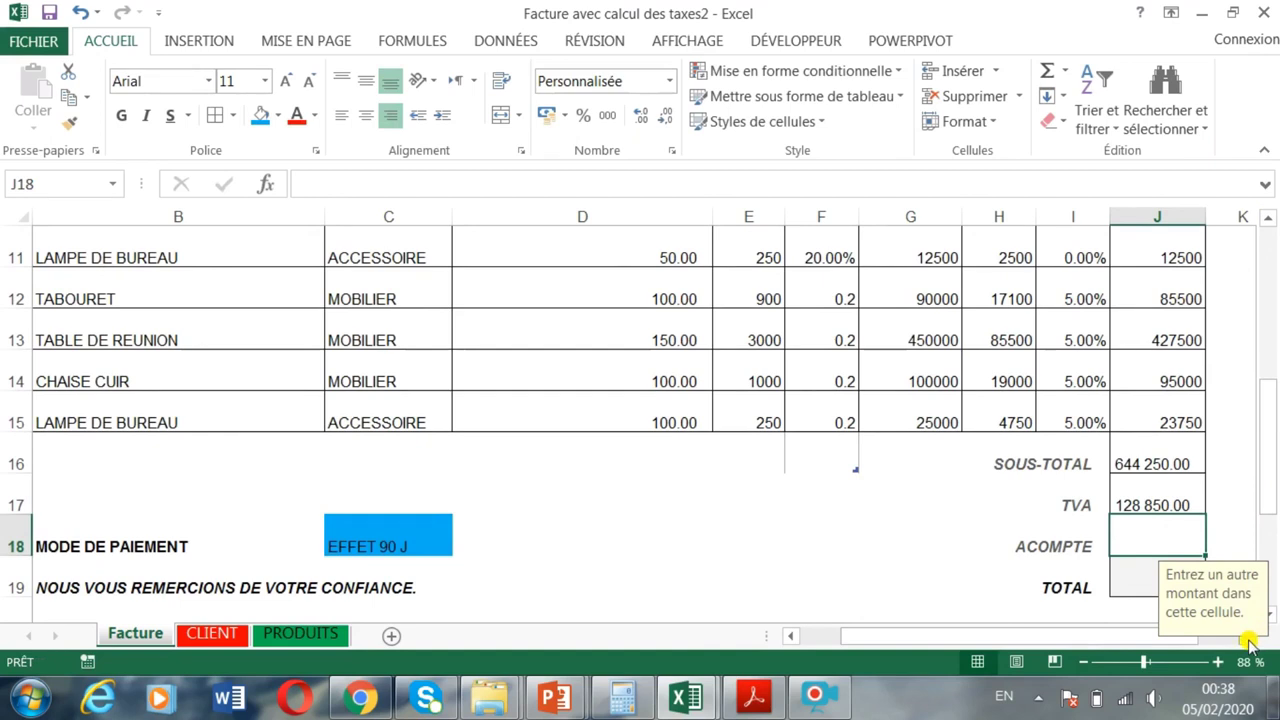
Step: Enter =J16+J17-J18 in the TOTAL cell J19, showing 773 100.00
click(1136, 578)
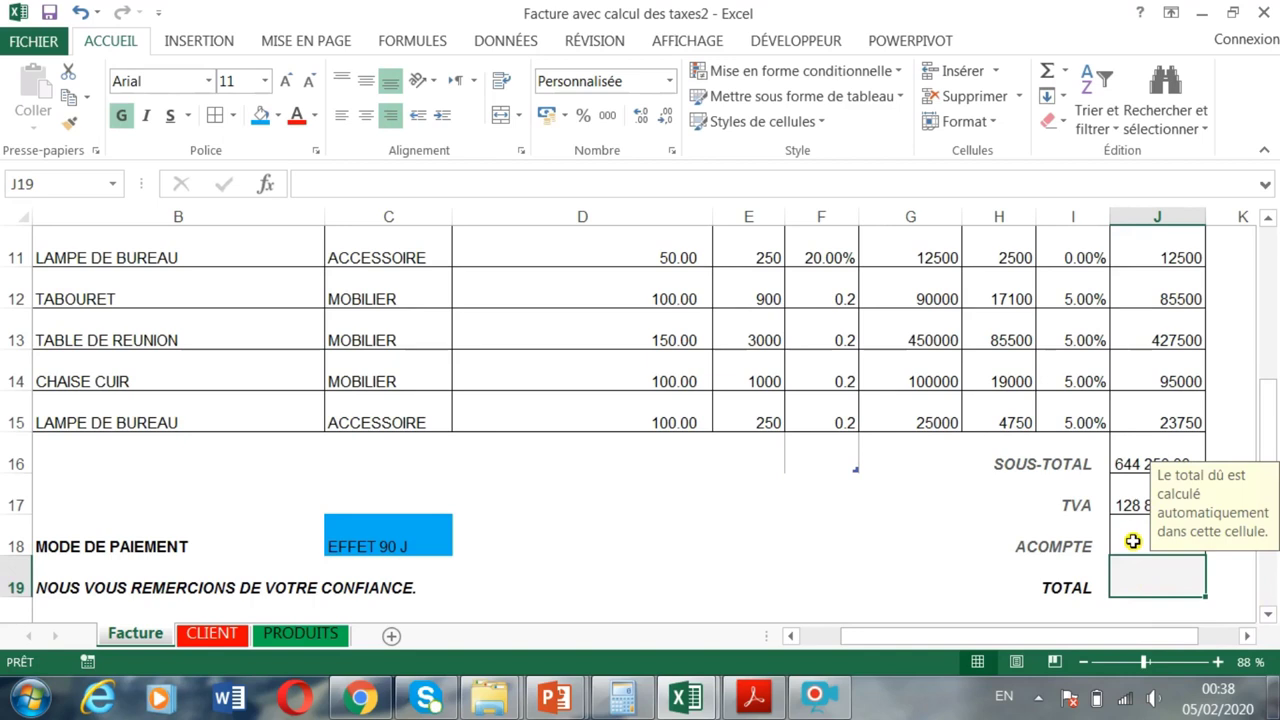
text(=)
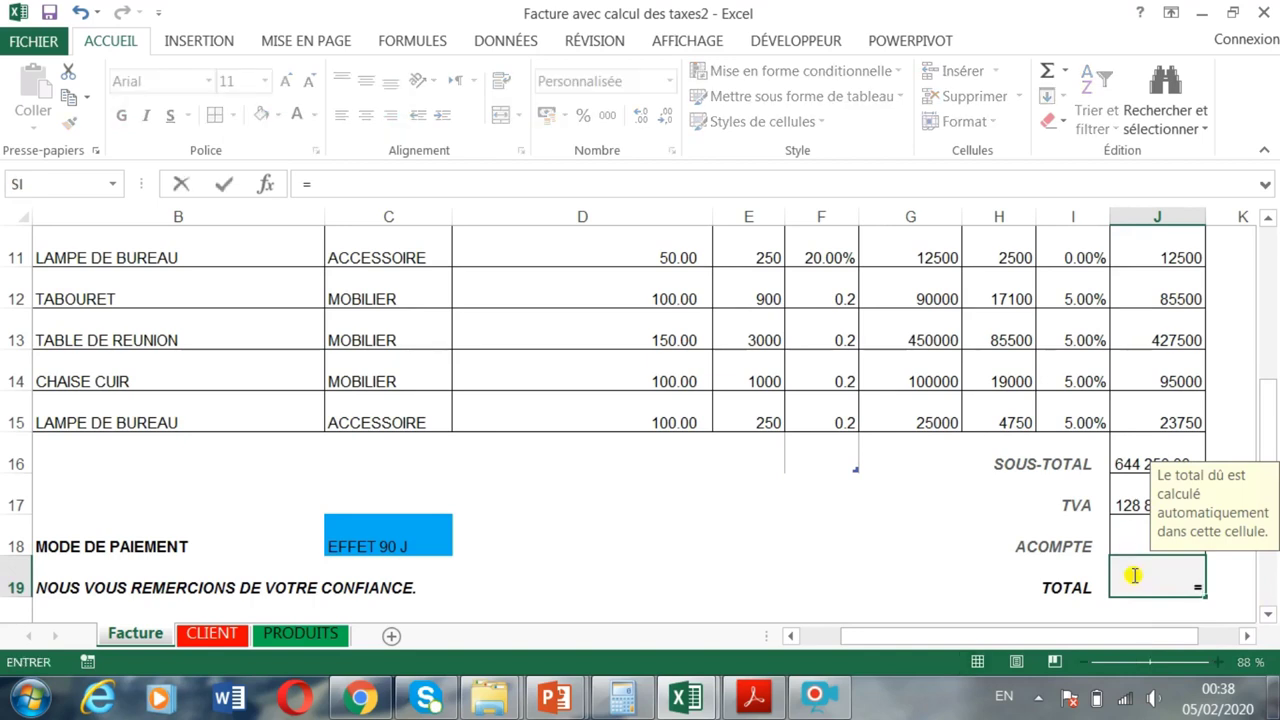
click(1246, 636)
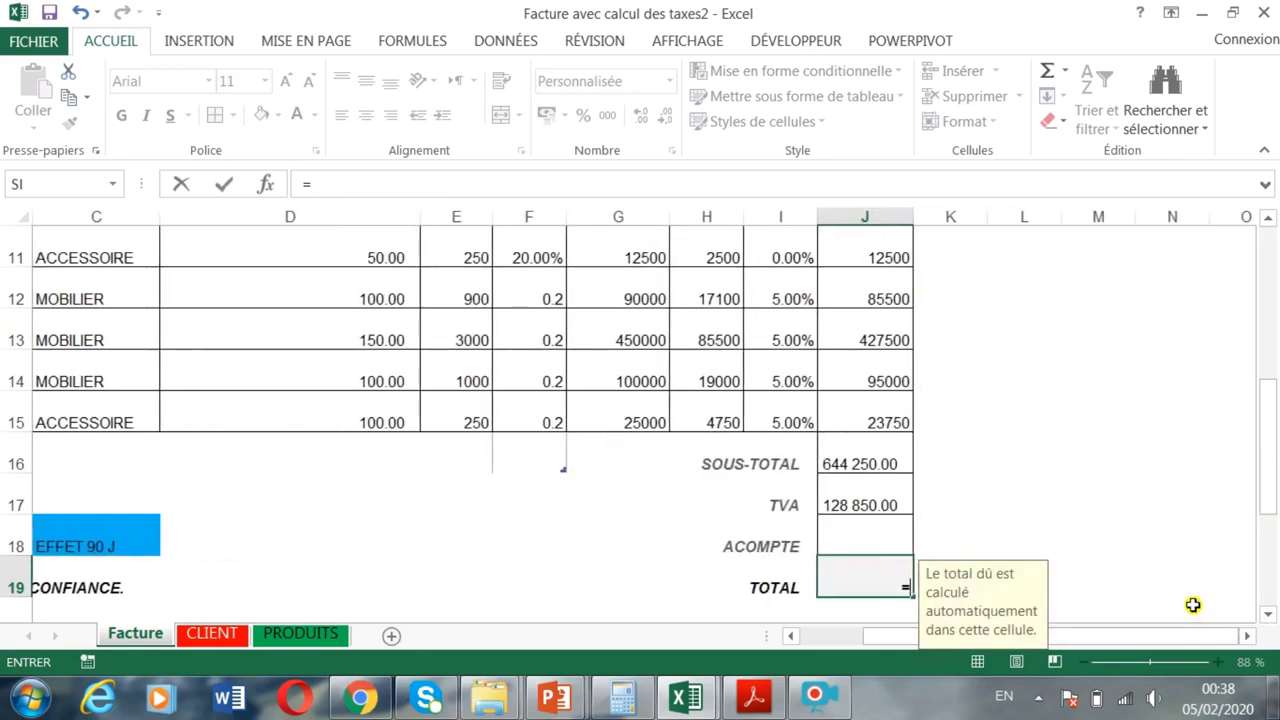
click(862, 458)
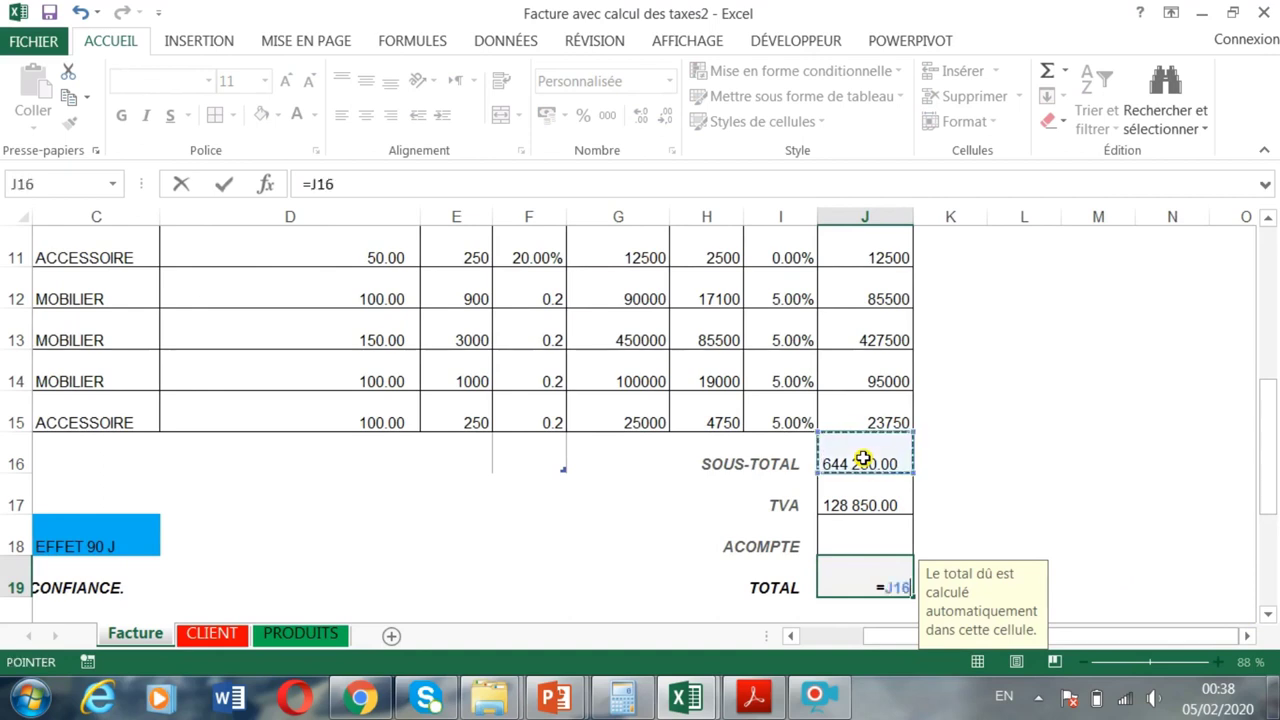
text(+)
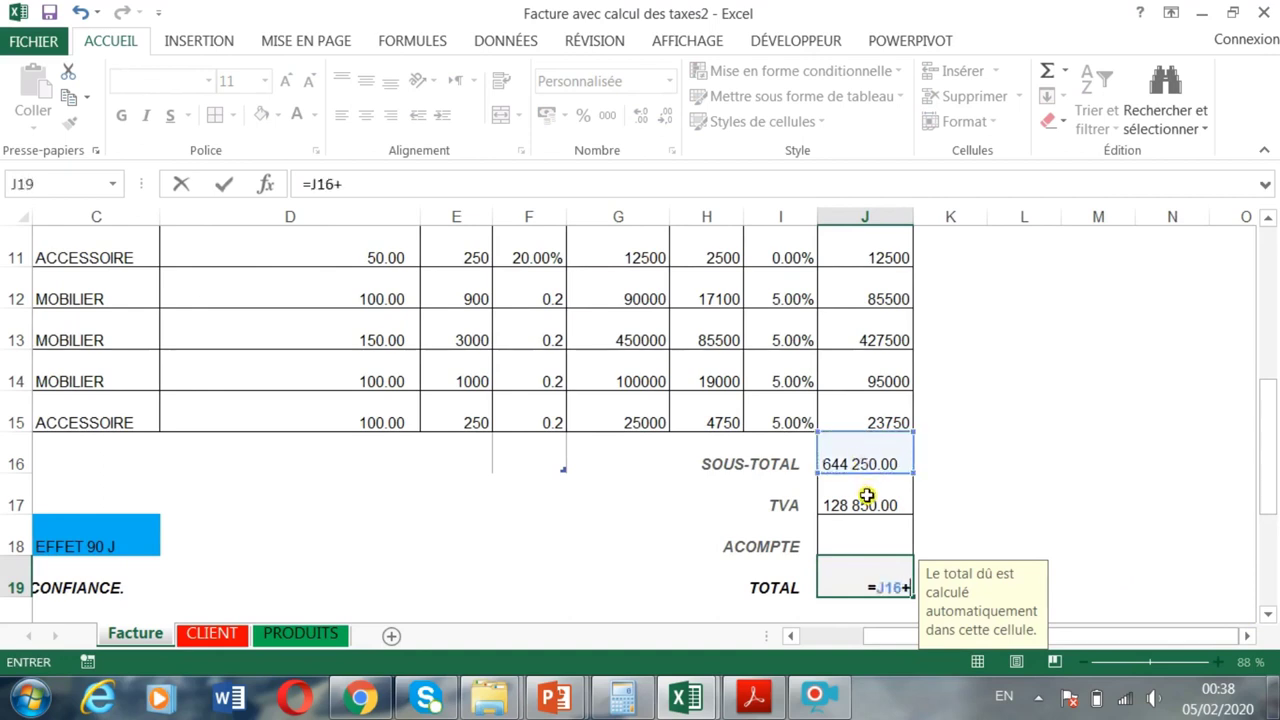
click(867, 496)
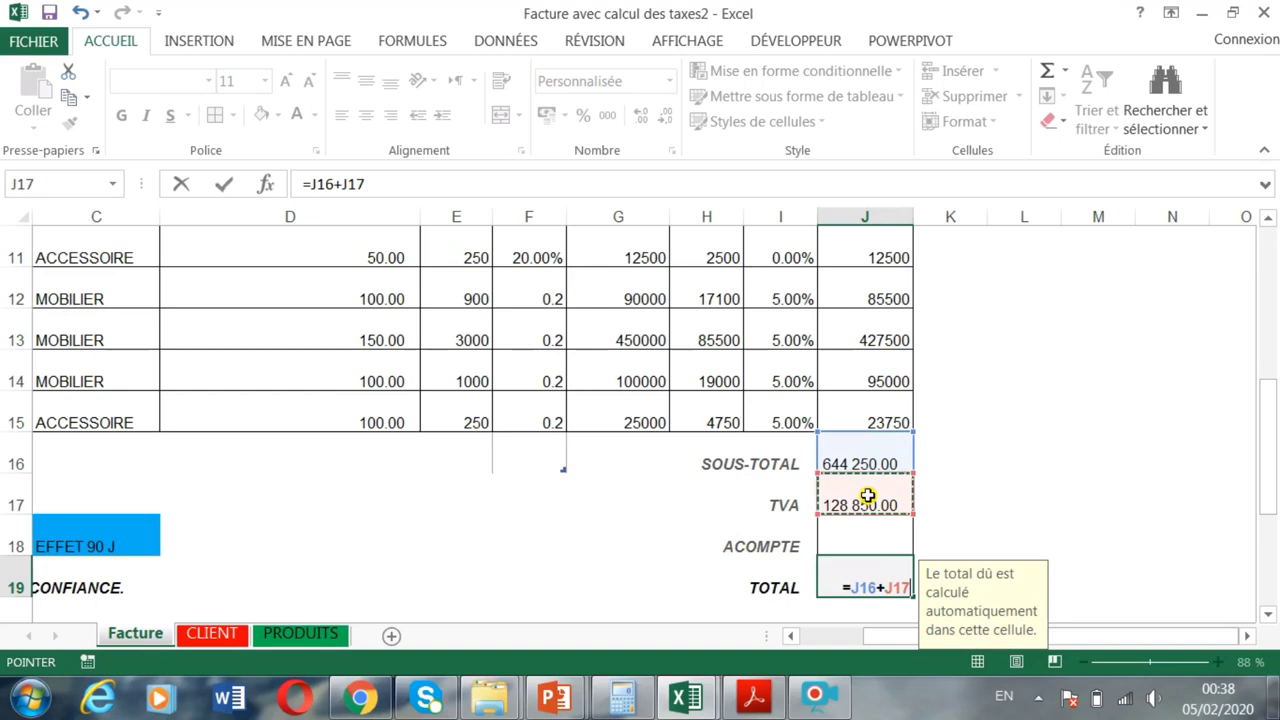
text(-)
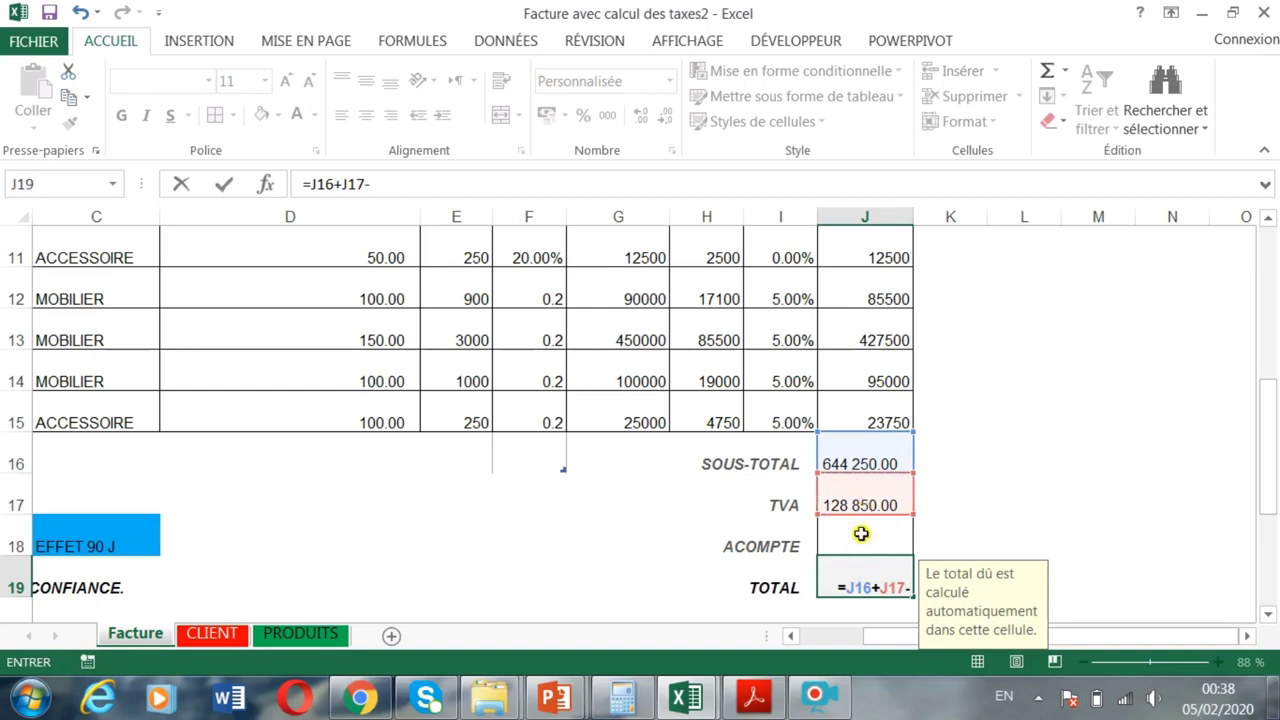
click(861, 534)
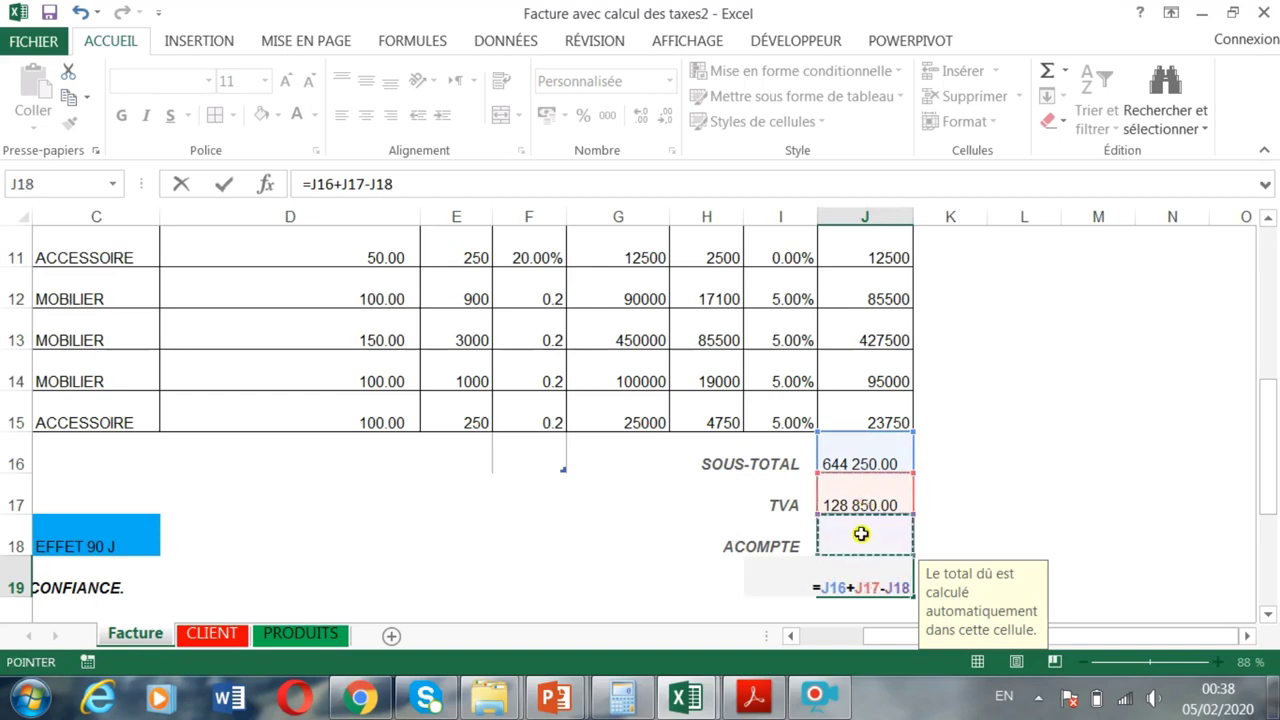
key(Return)
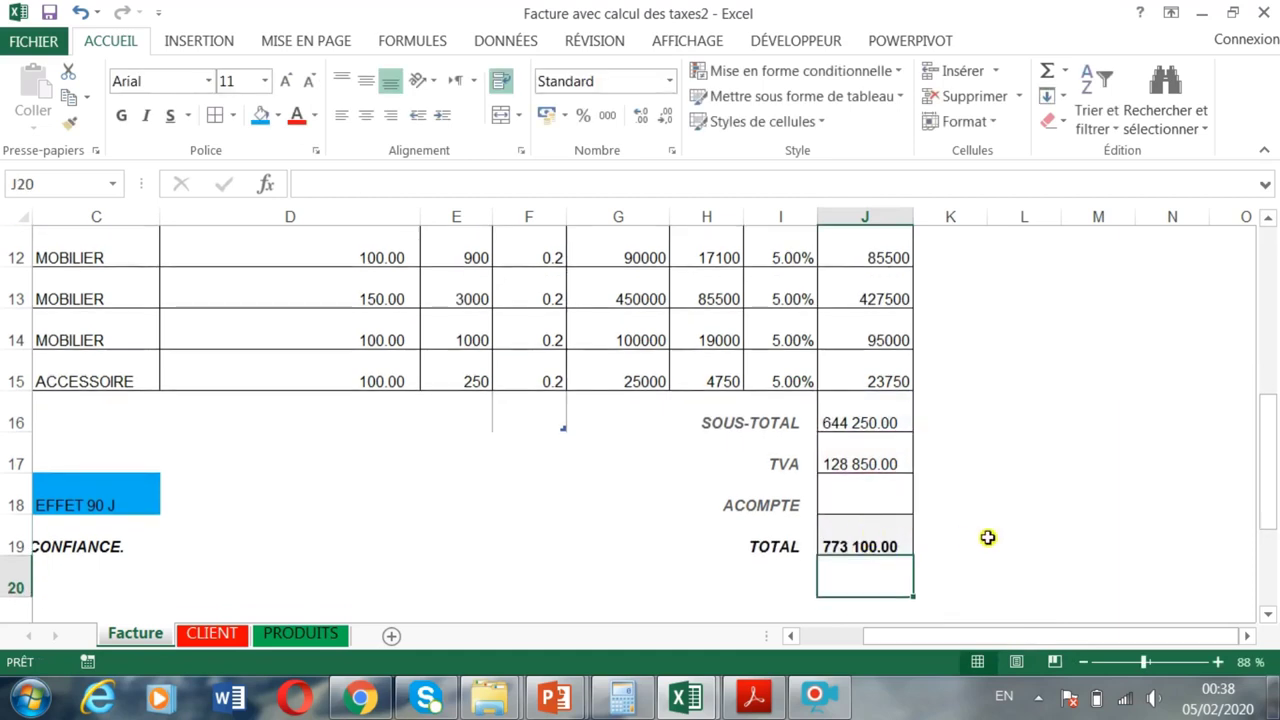
Step: Enter 73100 as the ACOMPTE in J18, bringing the TOTAL to 700 000.00
click(869, 498)
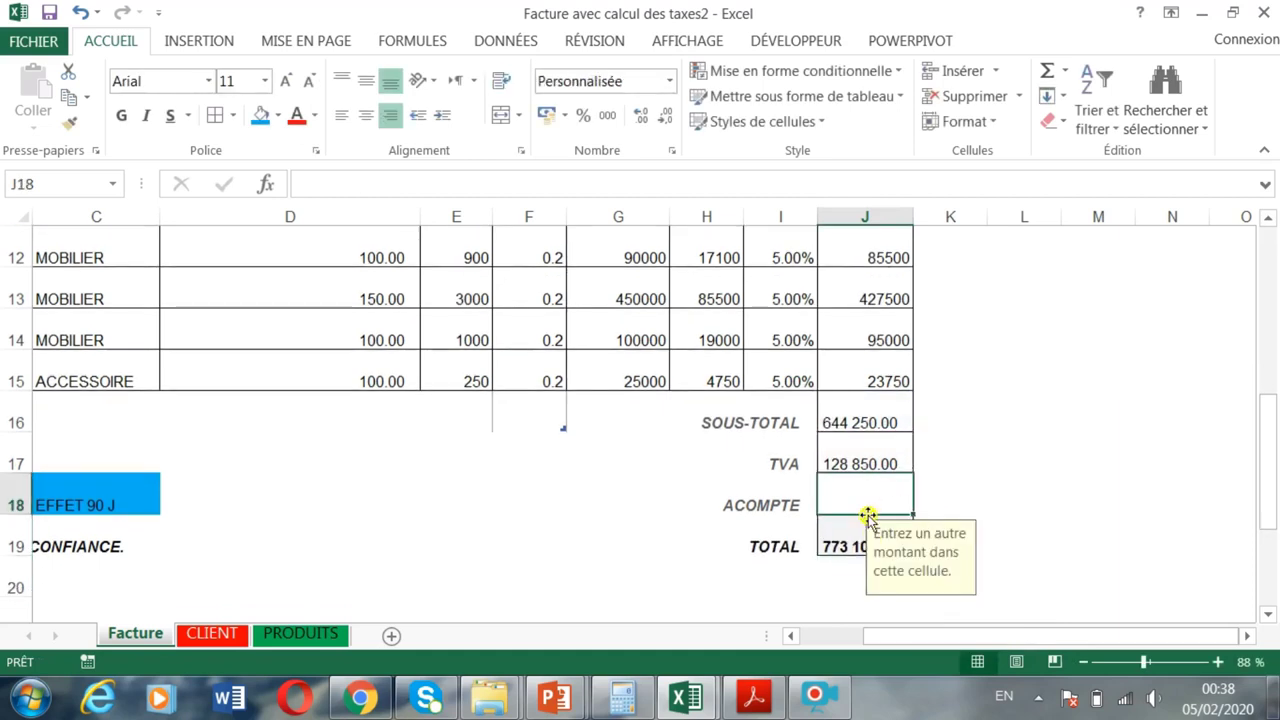
click(850, 421)
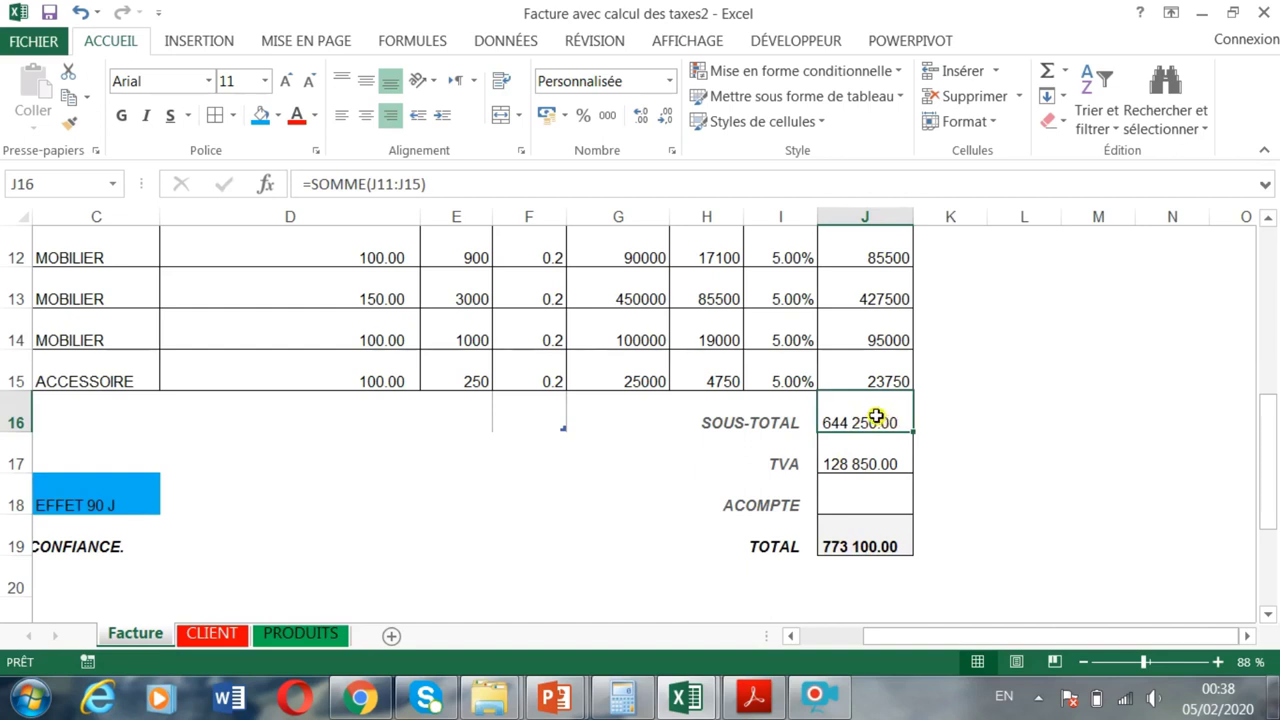
drag(848, 420, 850, 454)
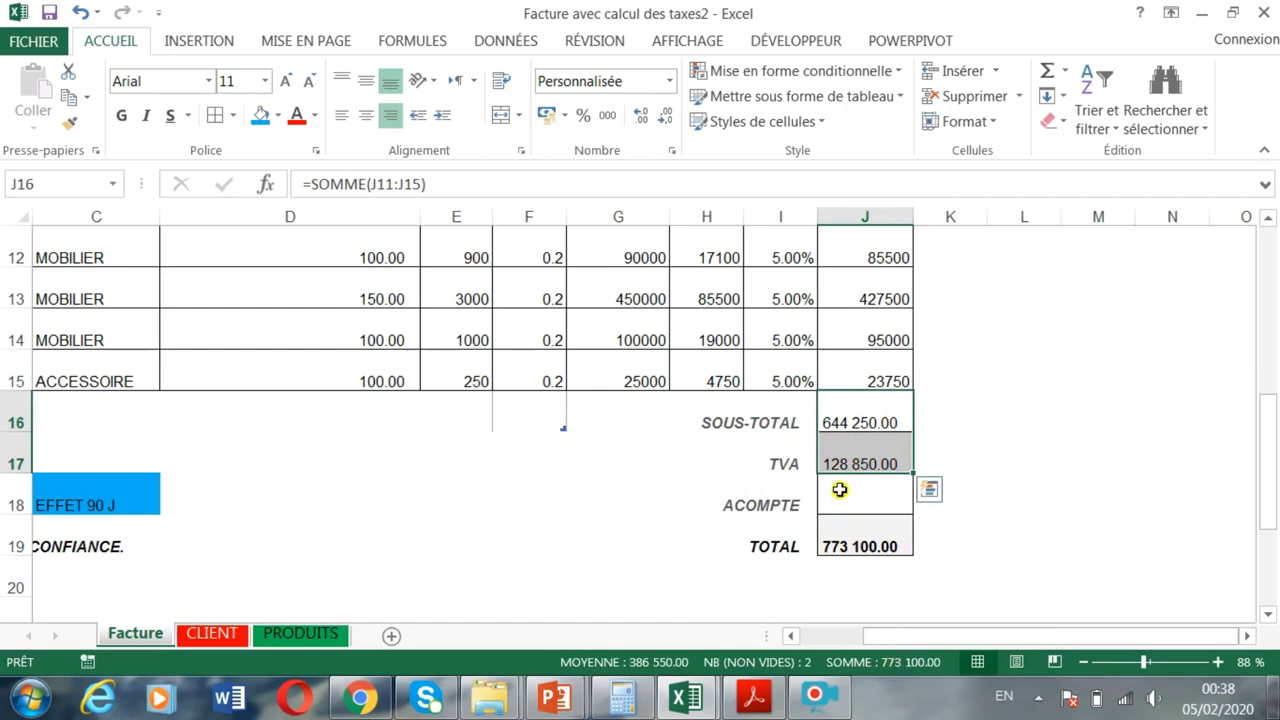
click(840, 489)
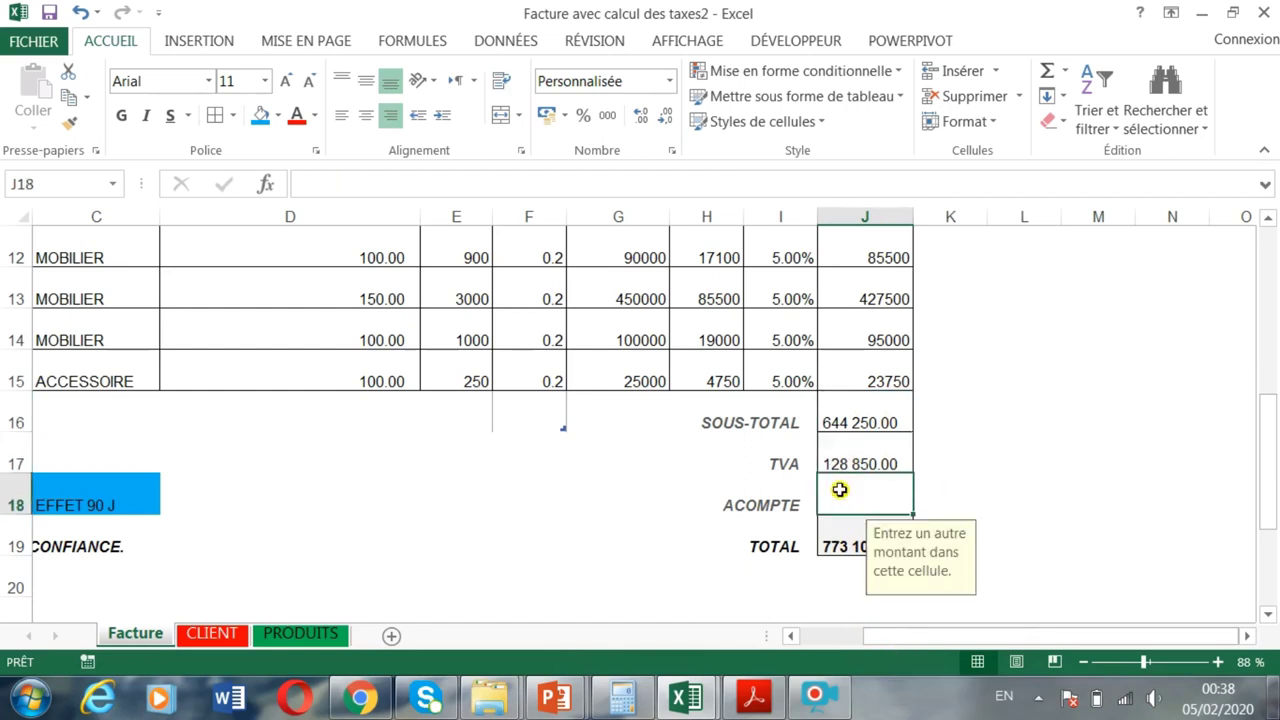
text(73100)
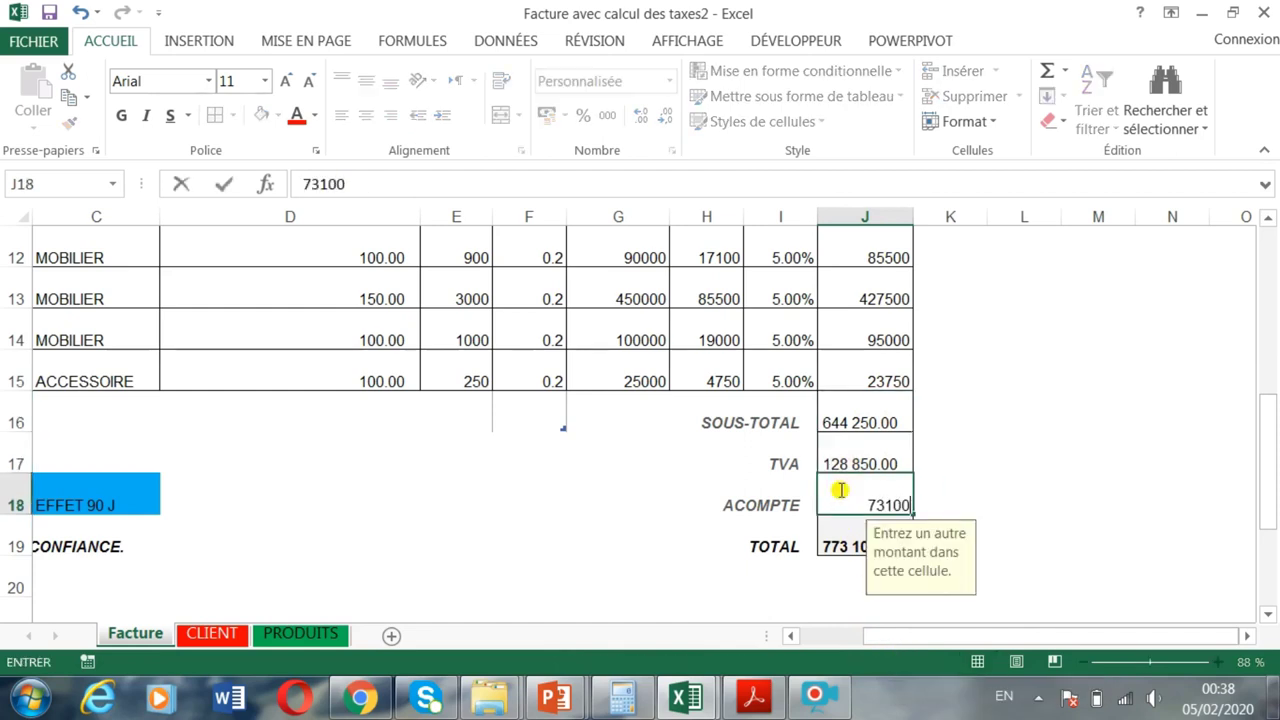
key(Return)
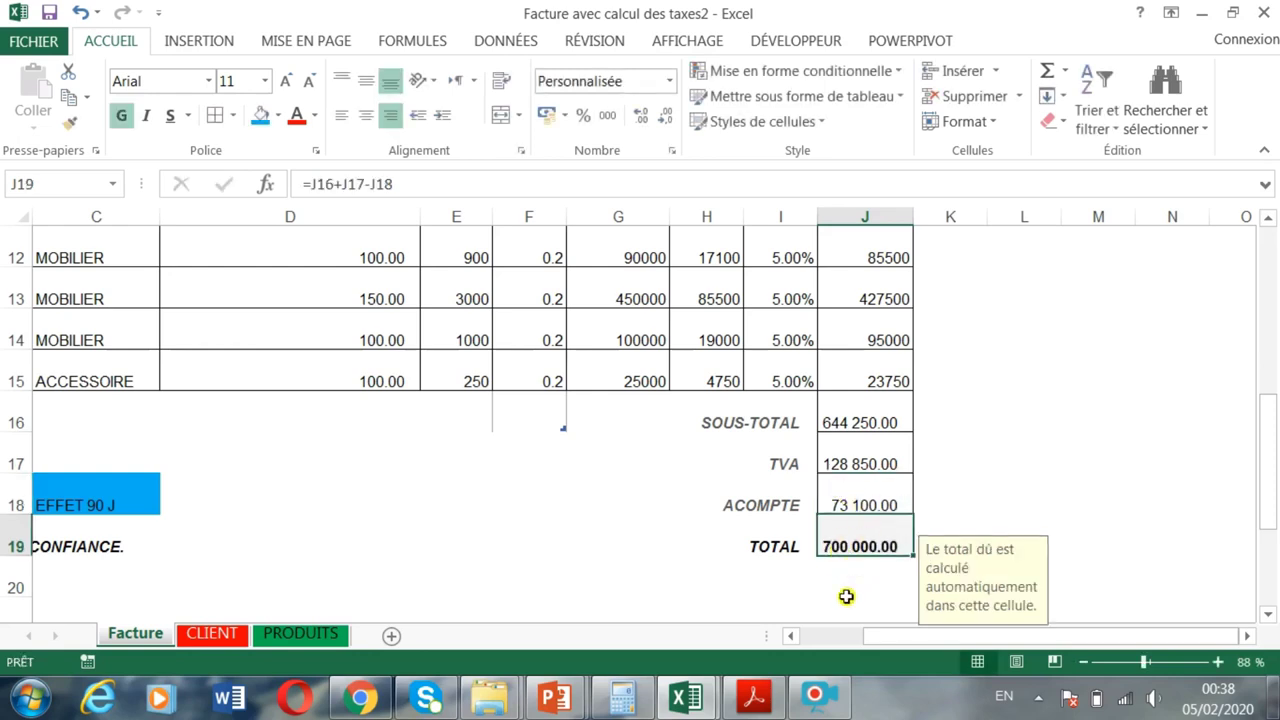
click(790, 636)
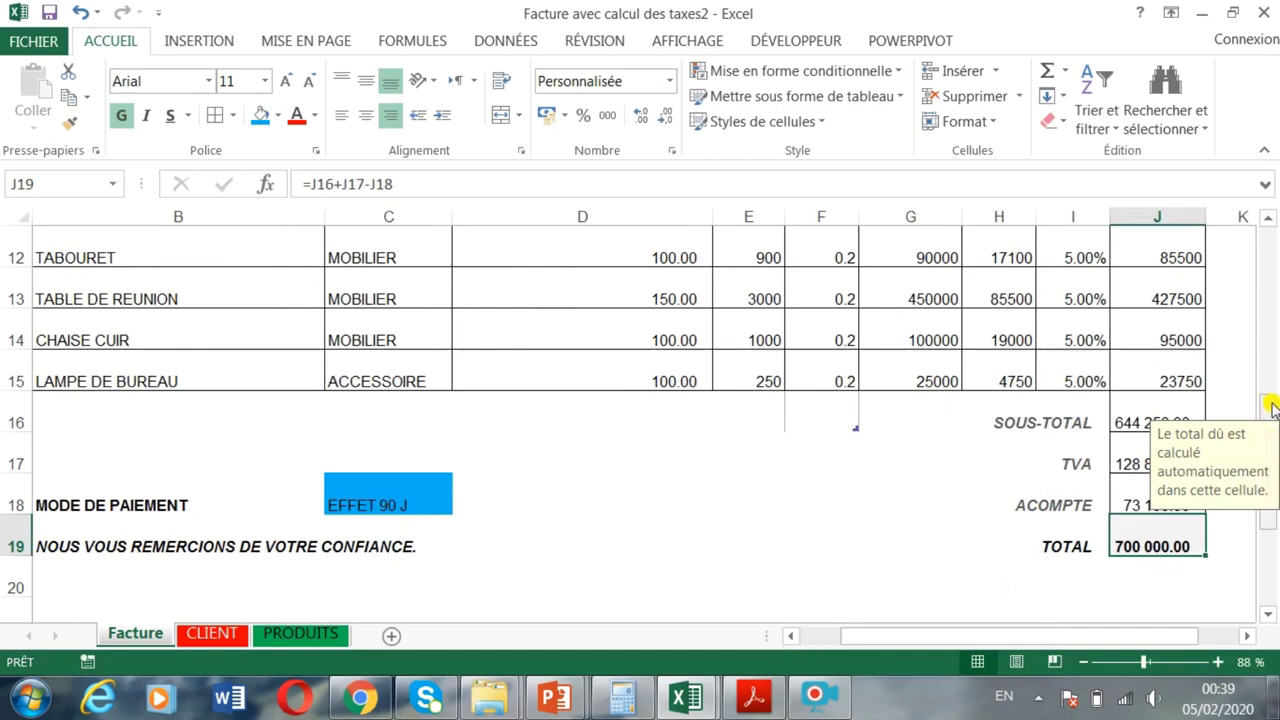
Step: Clear the existing product codes from cells A11 to A15
drag(1273, 383, 1273, 350)
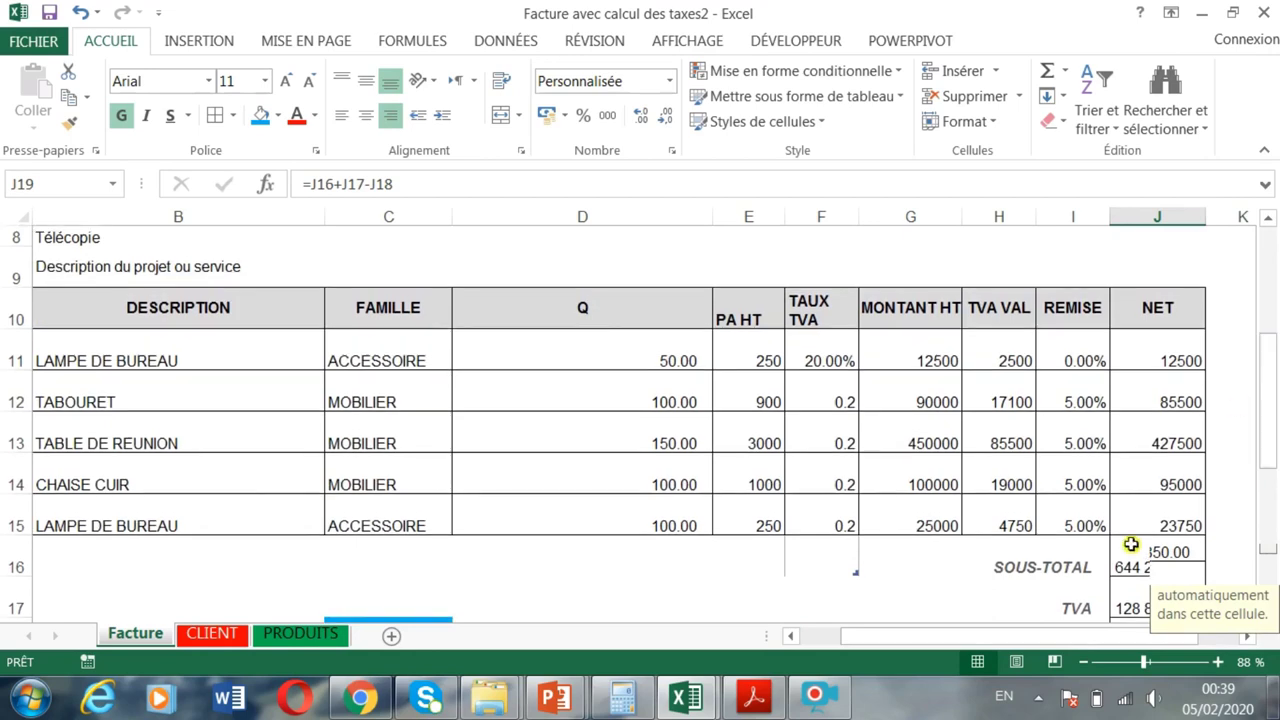
click(810, 640)
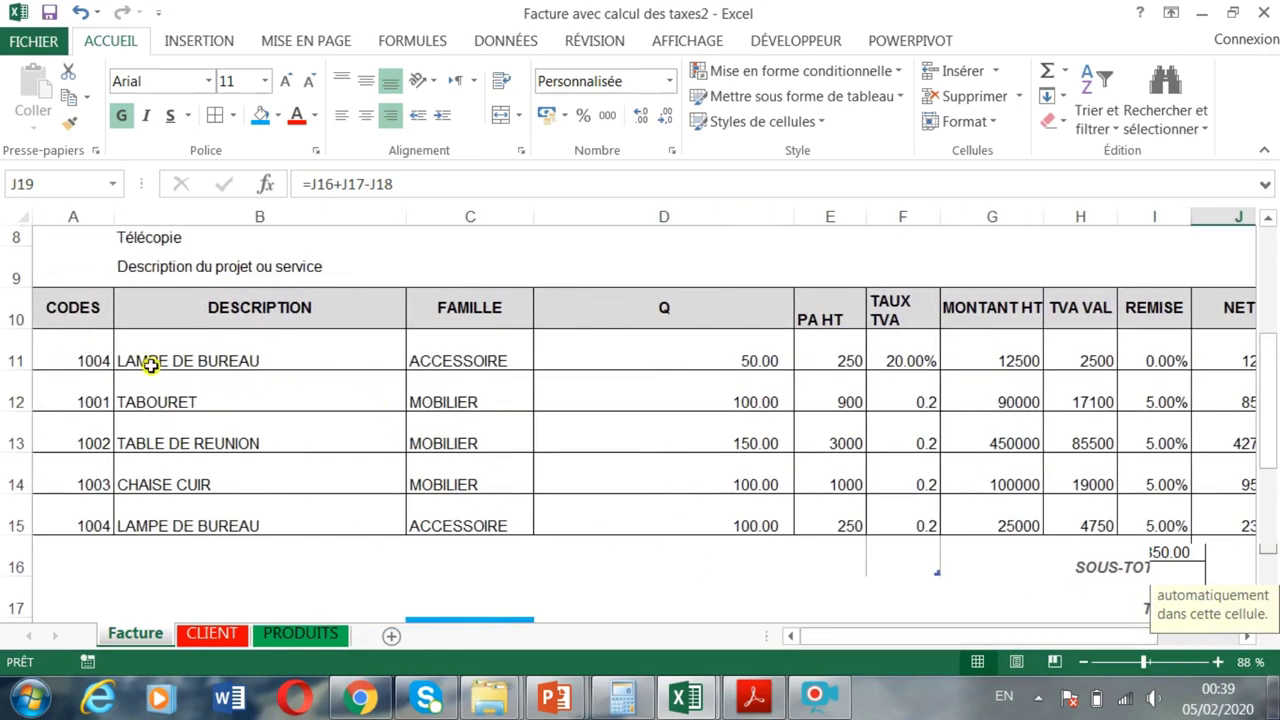
click(101, 356)
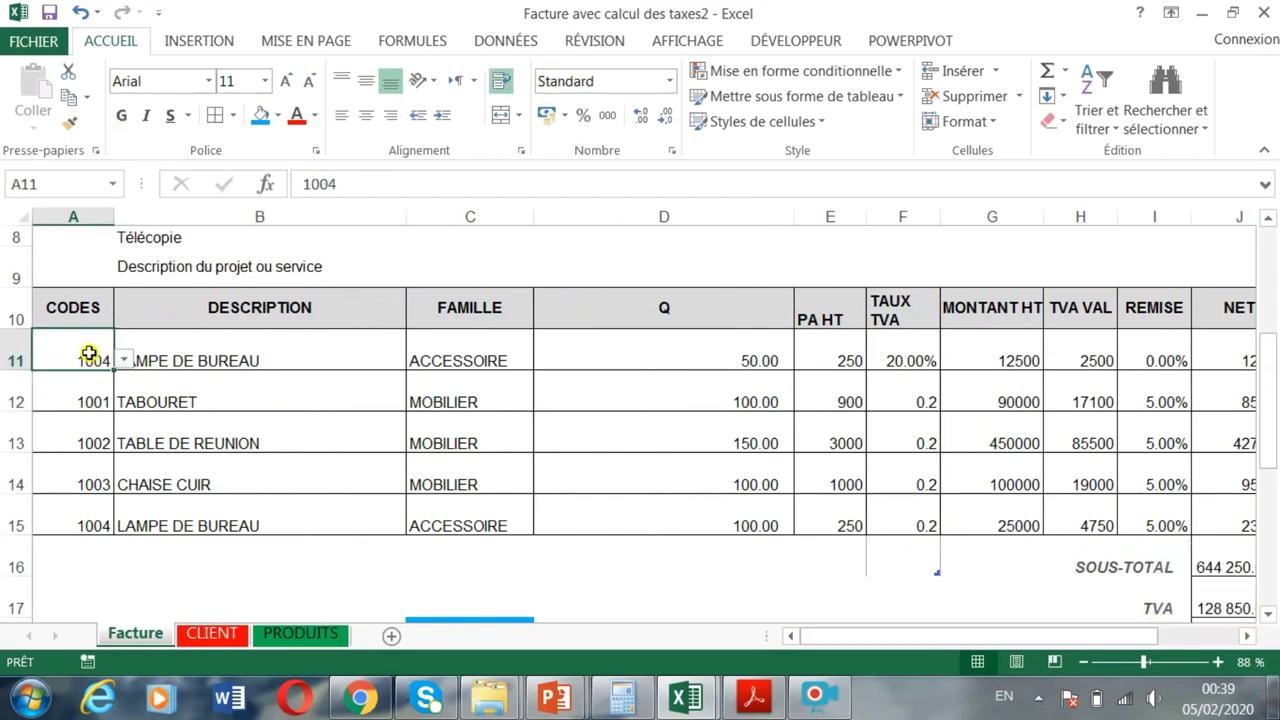
drag(89, 354, 87, 526)
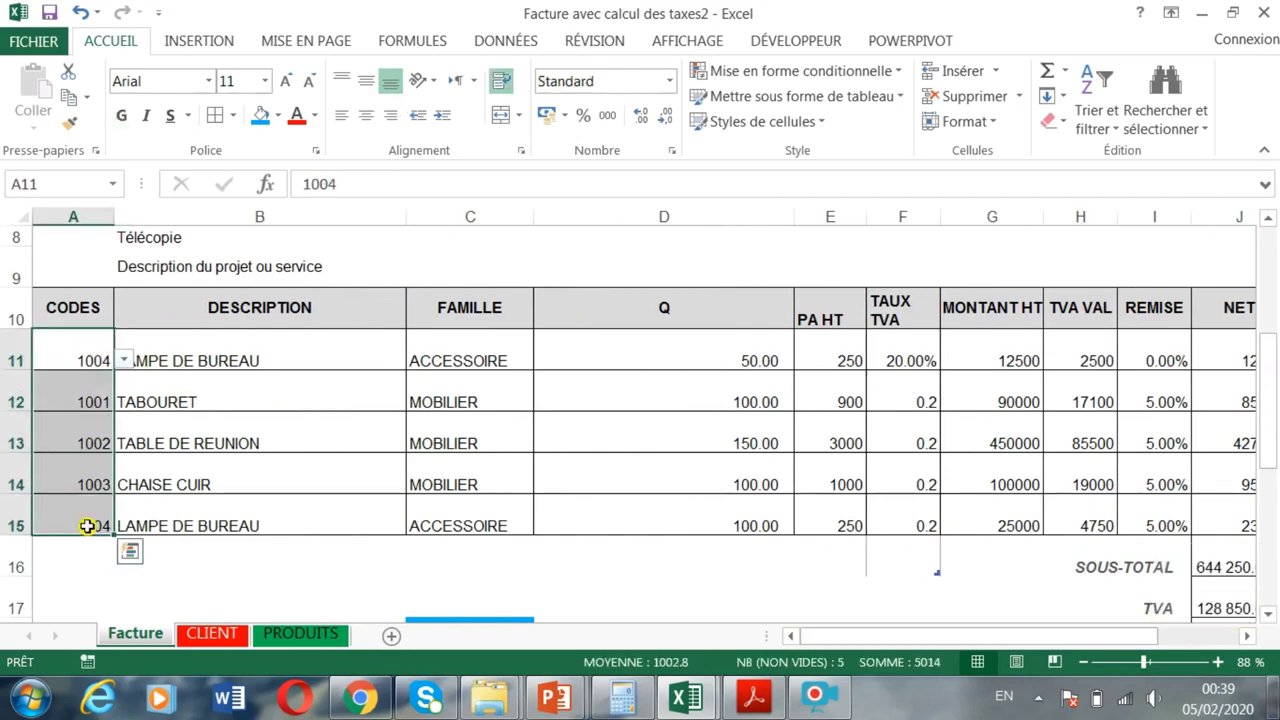
key(Delete)
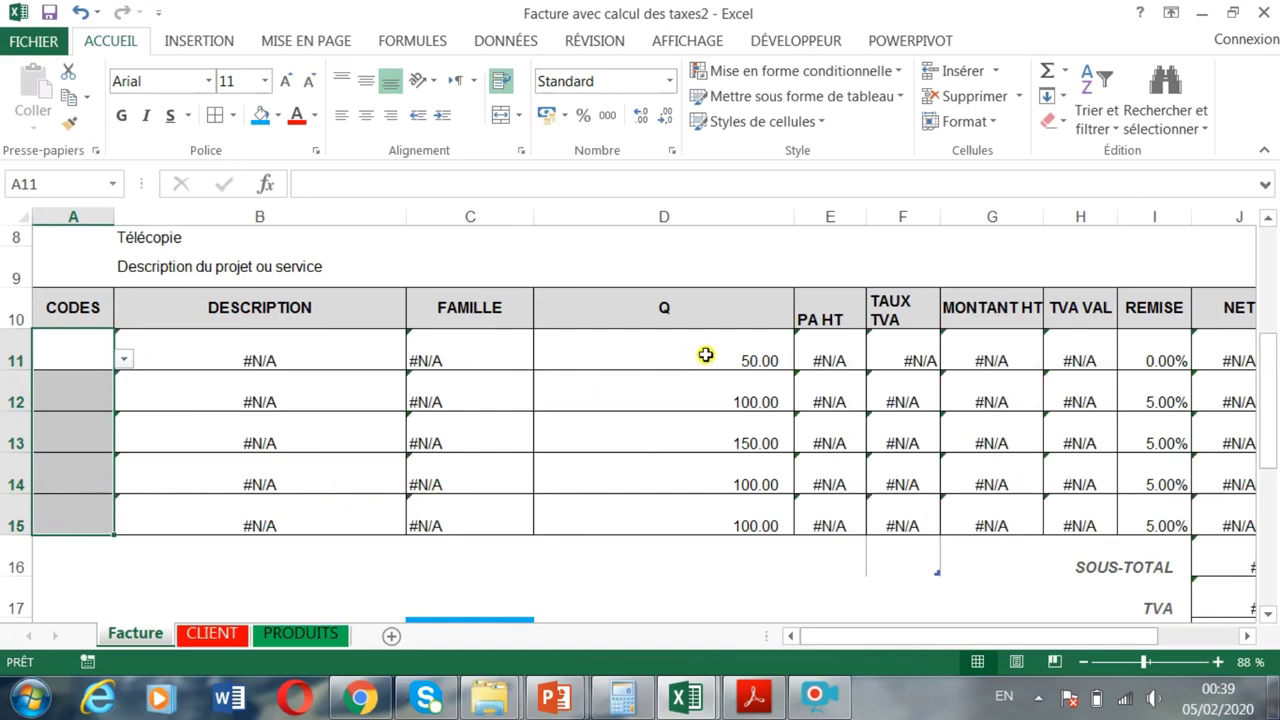
Step: Choose code 1000 for A11 and 1001 for A12 from the dropdown lists
click(100, 357)
click(123, 359)
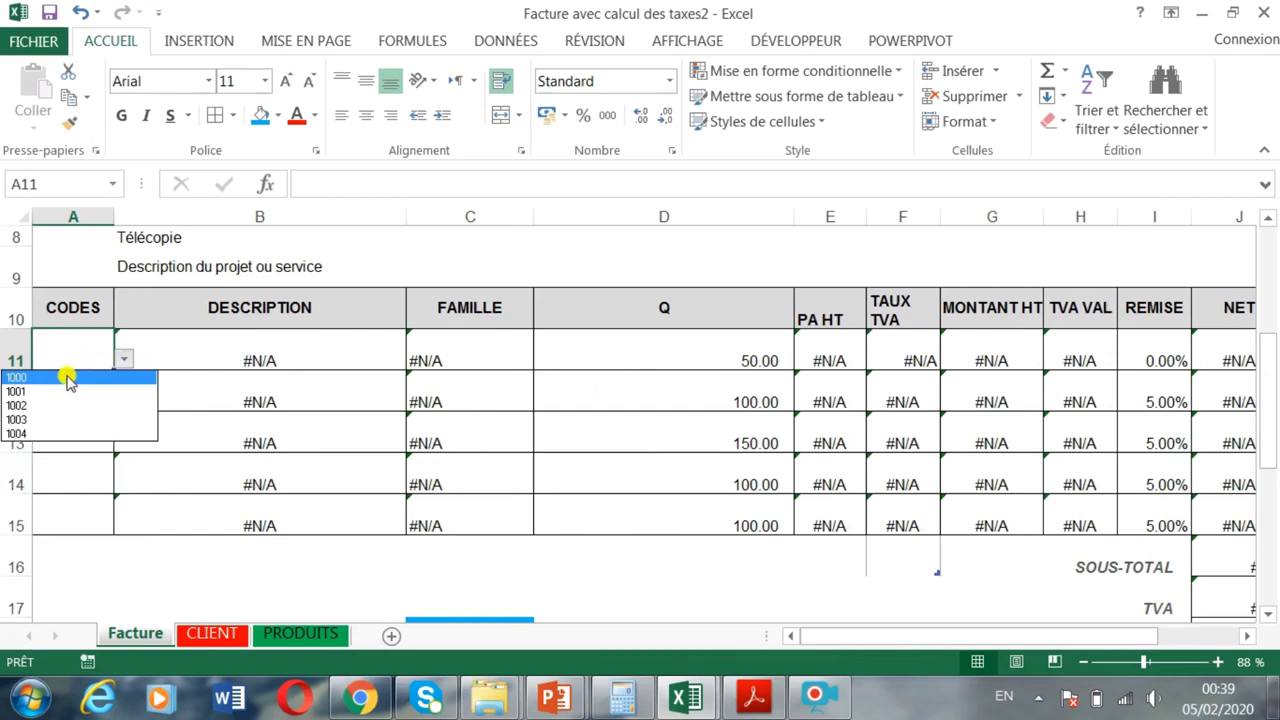
click(64, 375)
click(112, 390)
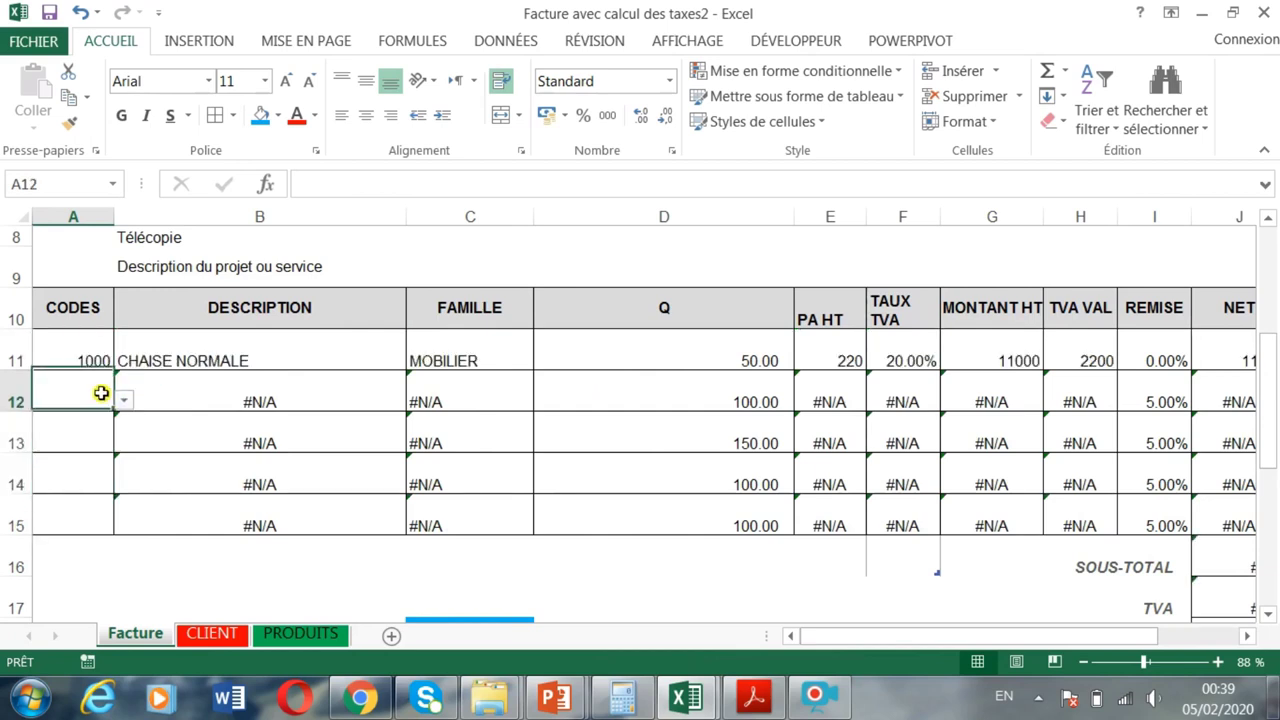
click(122, 401)
click(50, 433)
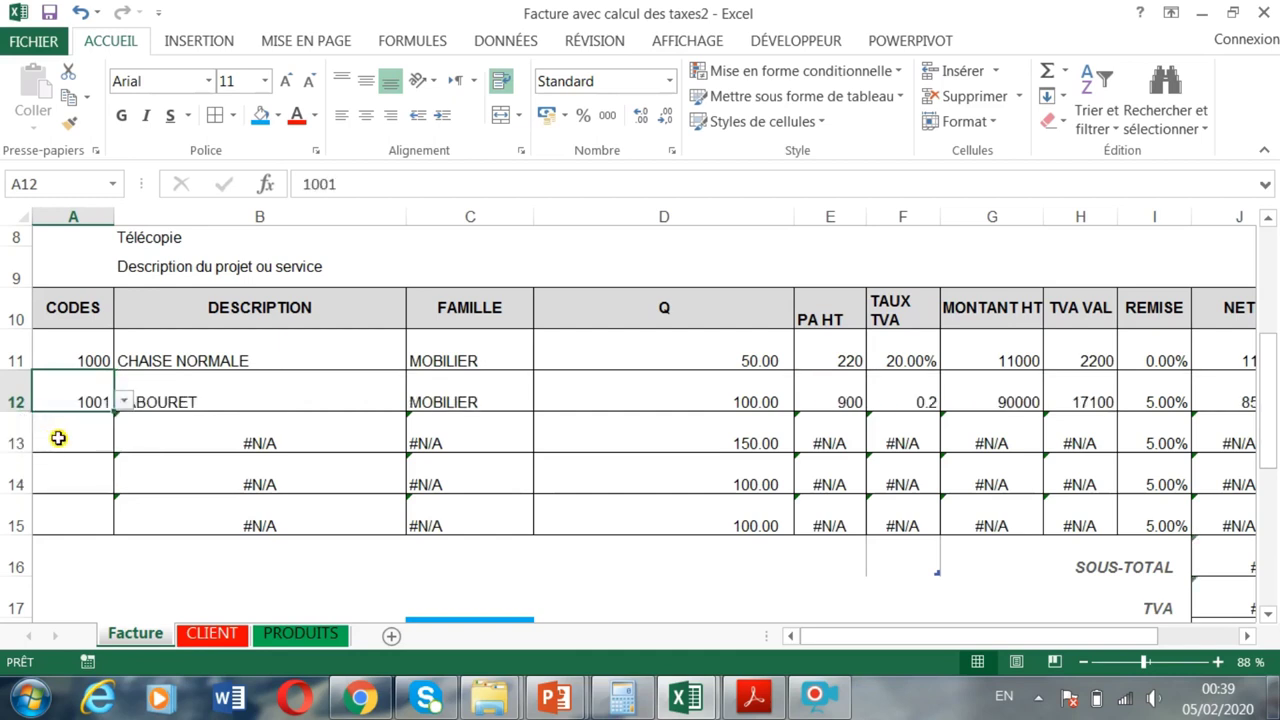
Step: Choose codes 1002, 1003 and 1004 for A13, A14 and A15
click(75, 437)
click(122, 443)
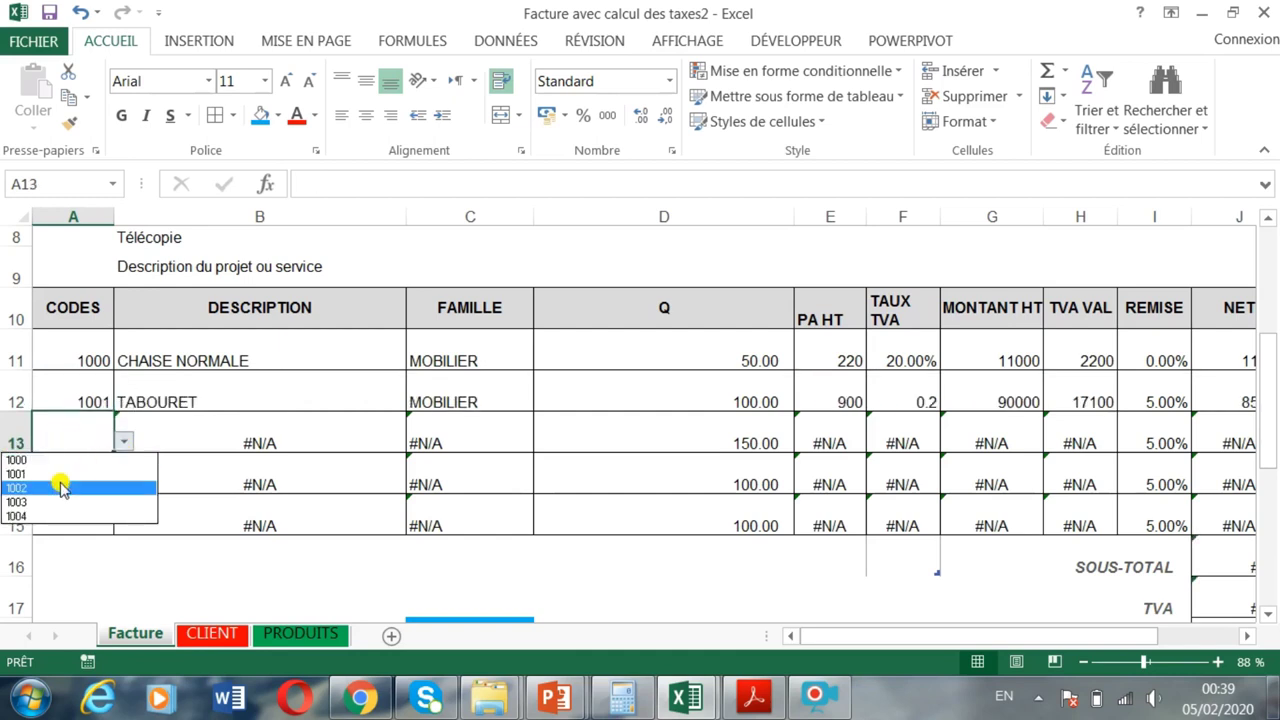
click(57, 485)
click(112, 485)
click(120, 485)
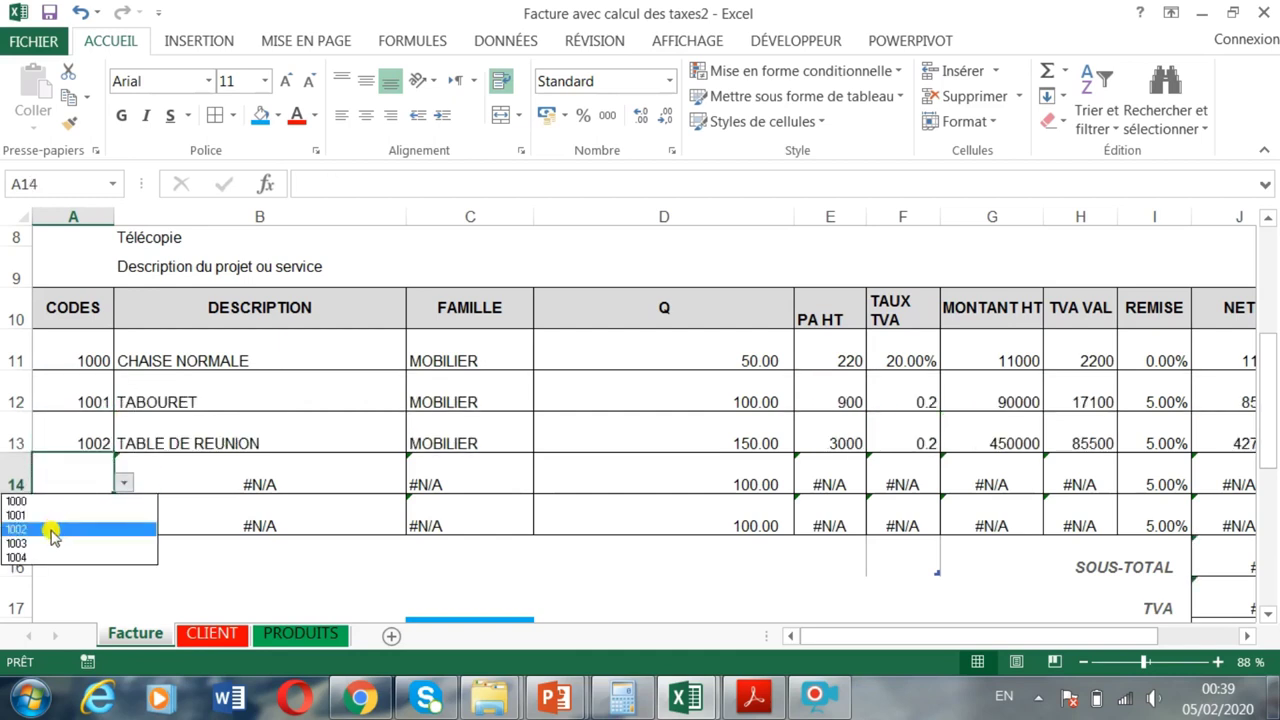
click(49, 545)
click(70, 517)
click(122, 524)
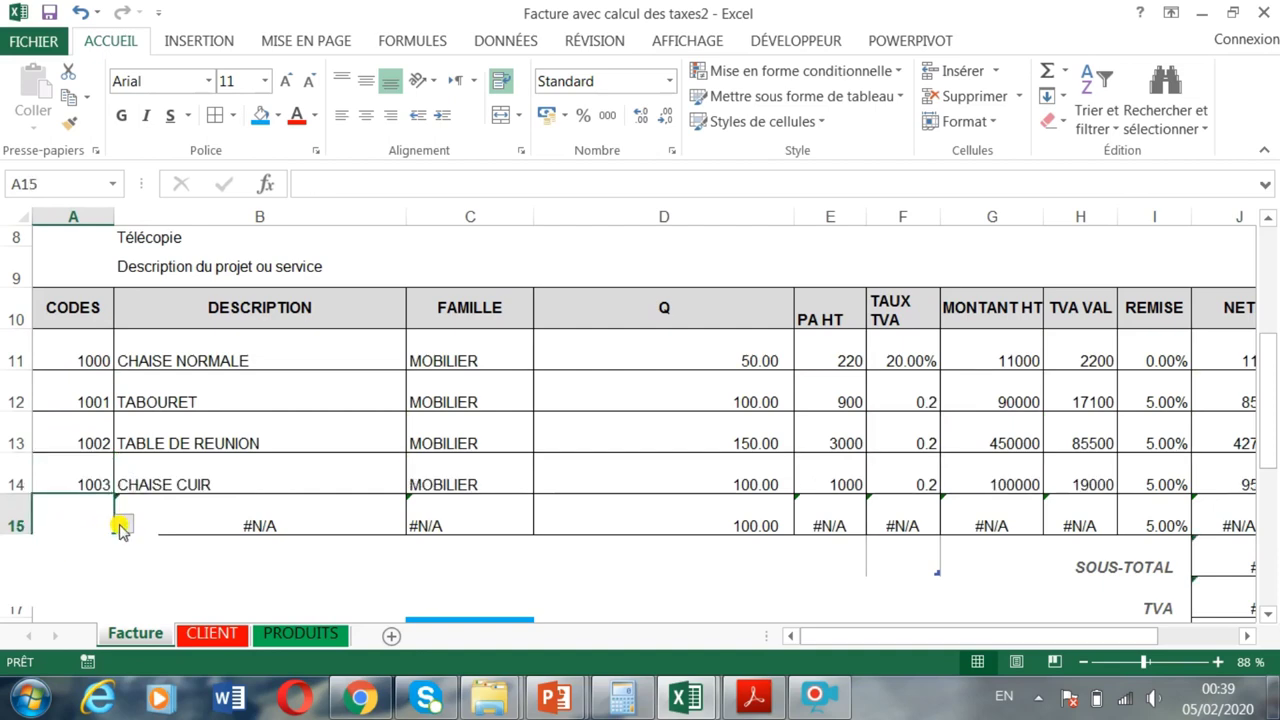
click(49, 597)
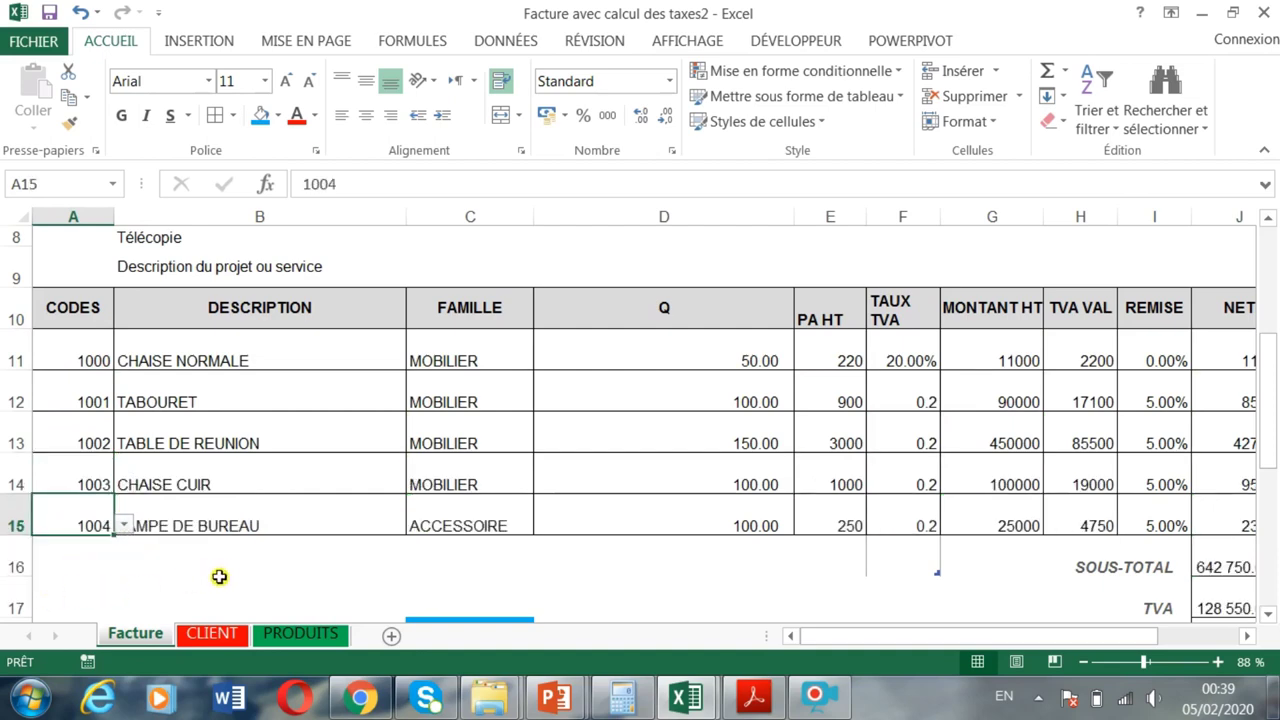
click(220, 572)
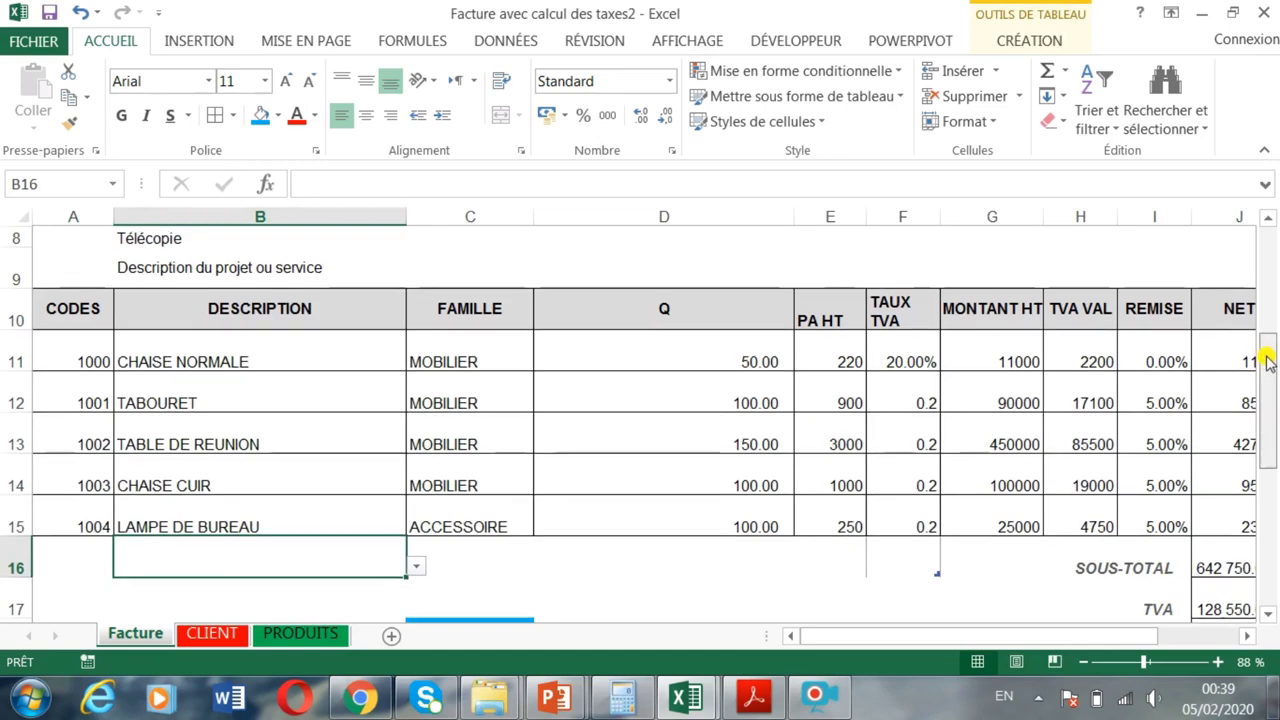
mouse_move(1267, 348)
mouse_down()
mouse_move(1270, 255)
mouse_move(1275, 405)
mouse_move(1275, 285)
mouse_move(1275, 312)
mouse_up()
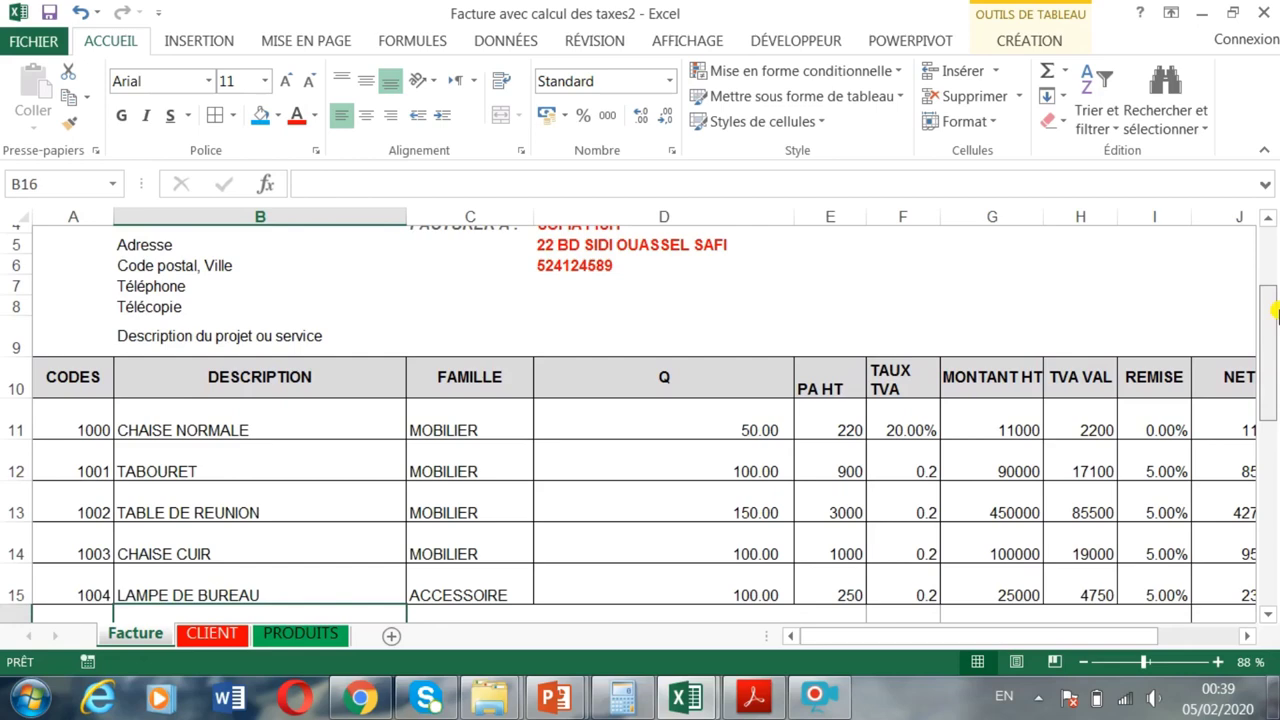
drag(1275, 312, 1275, 318)
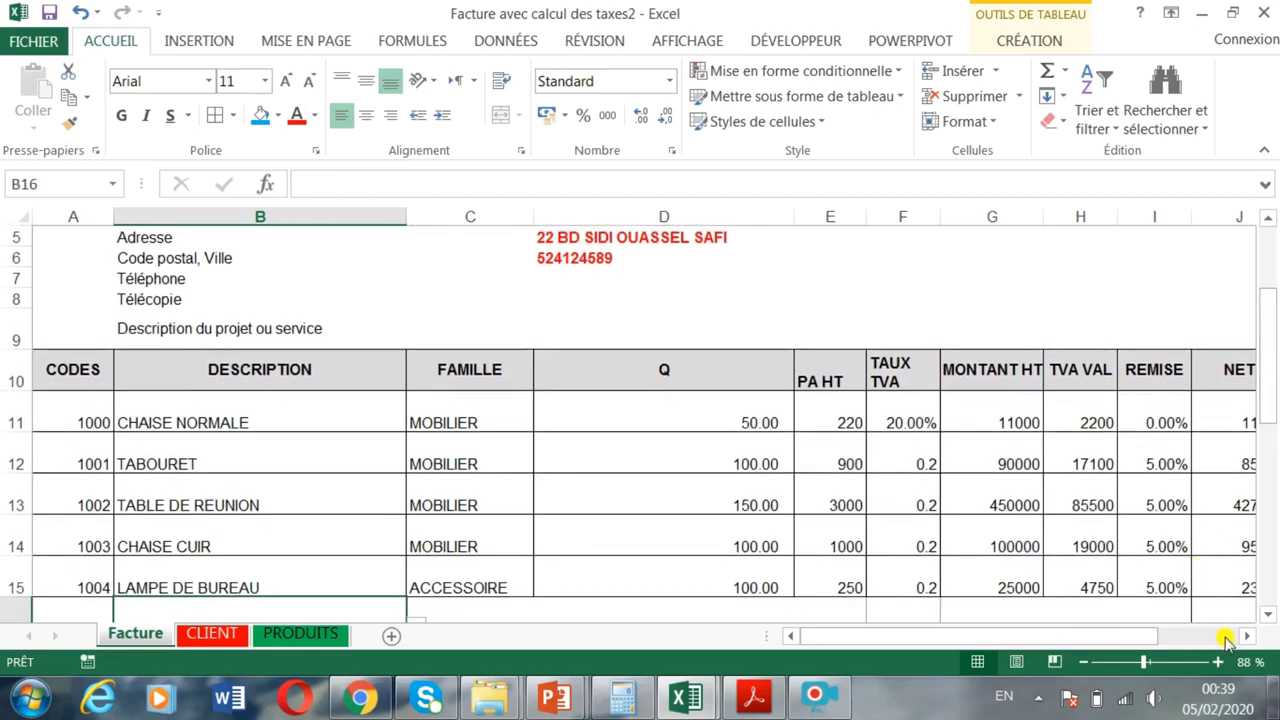
click(1245, 637)
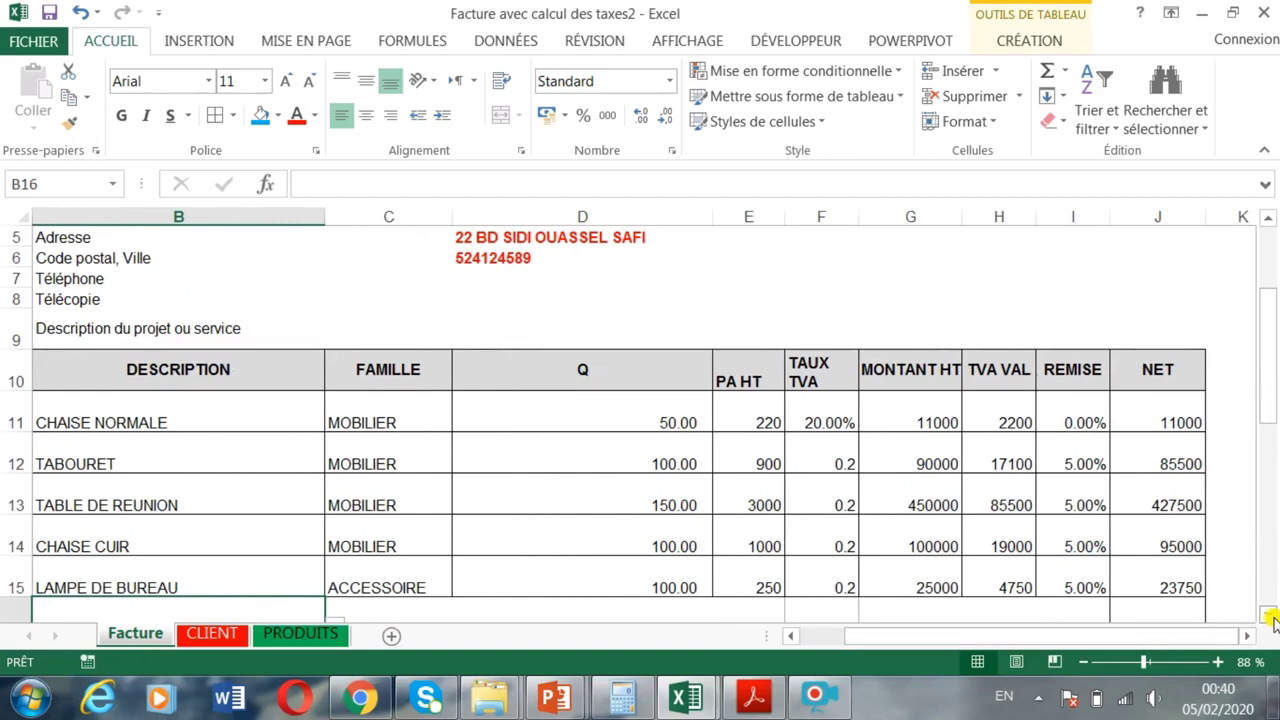
Step: Turn on Filtrer from the DONNÉES tab for the FAMILLE and MONTANT HT headers
click(25, 372)
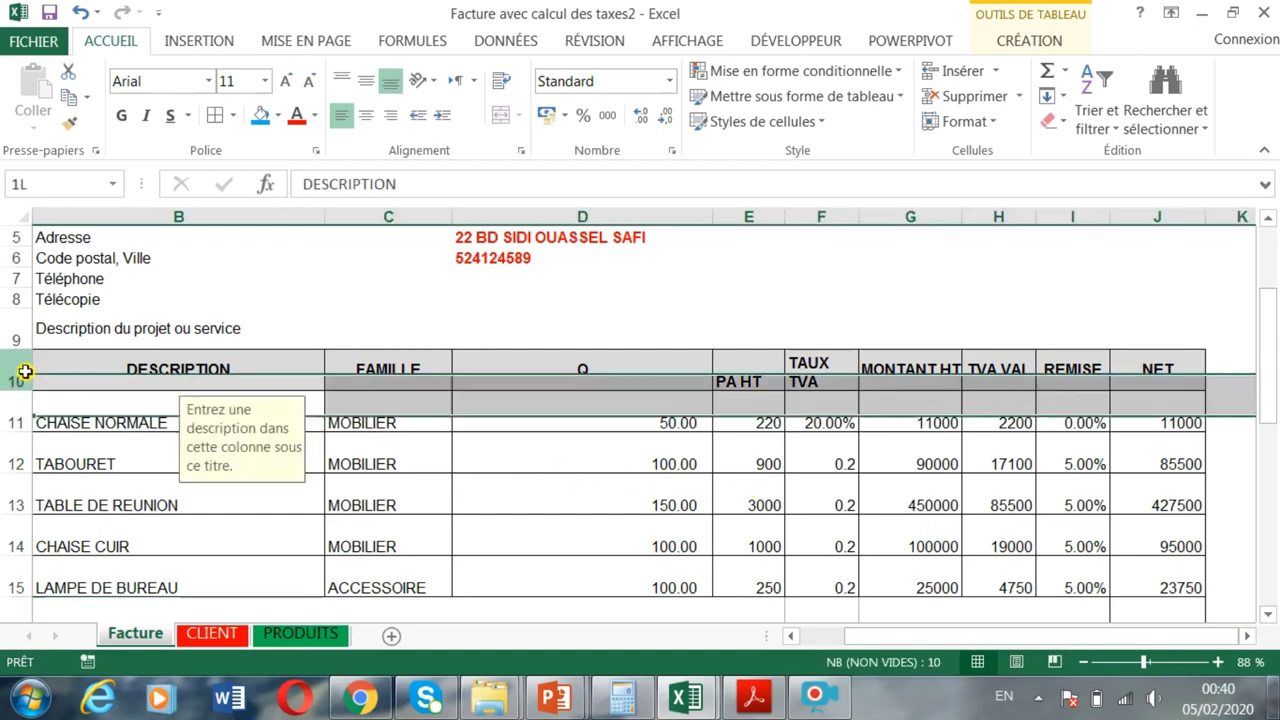
click(516, 44)
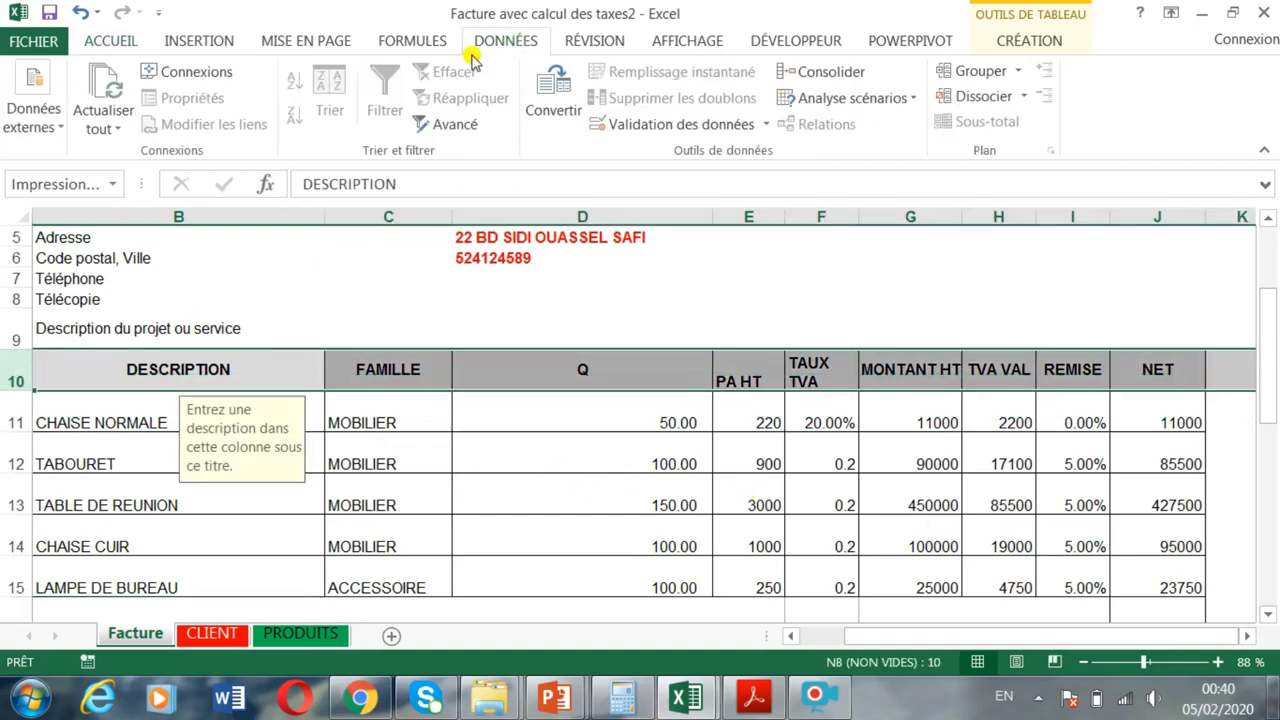
click(414, 360)
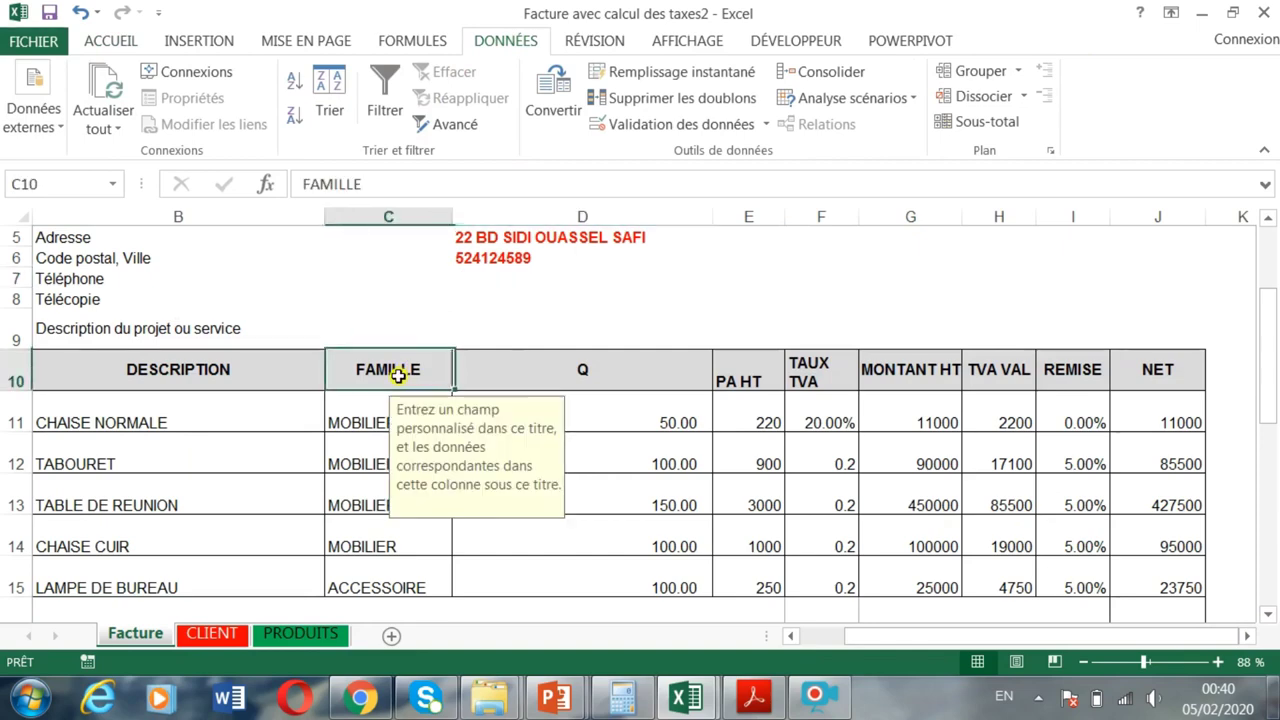
click(386, 95)
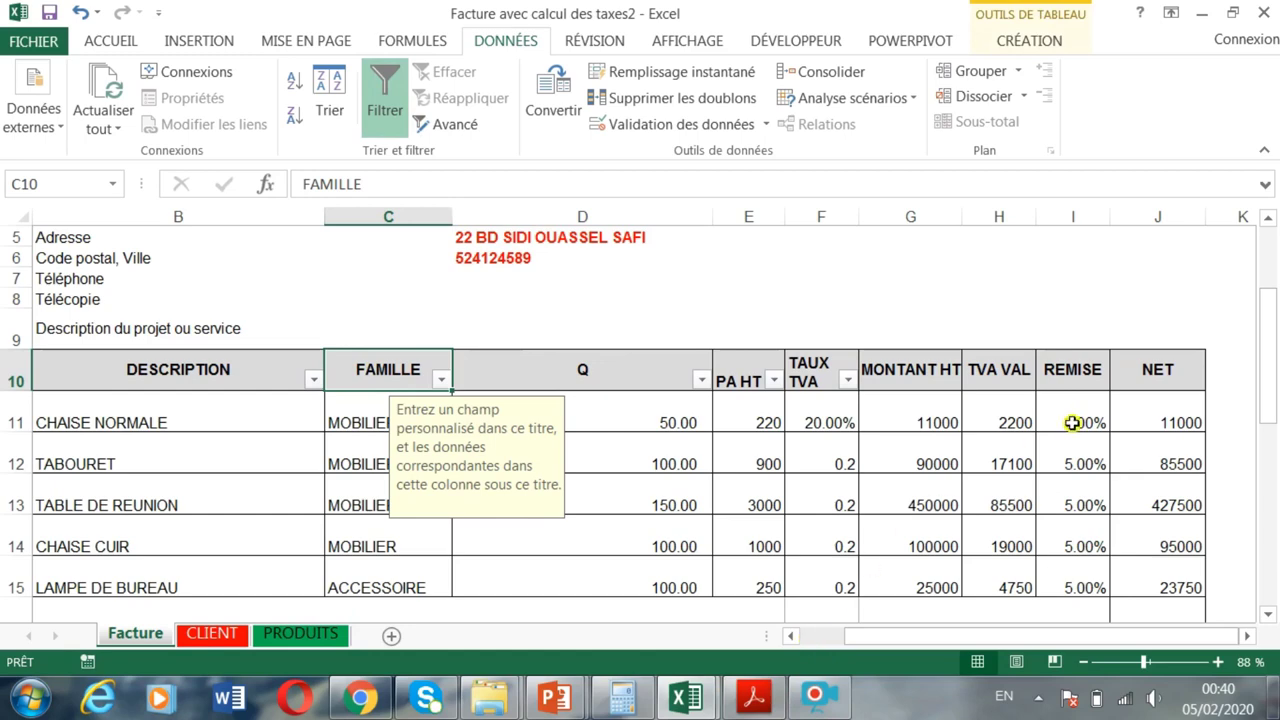
click(926, 369)
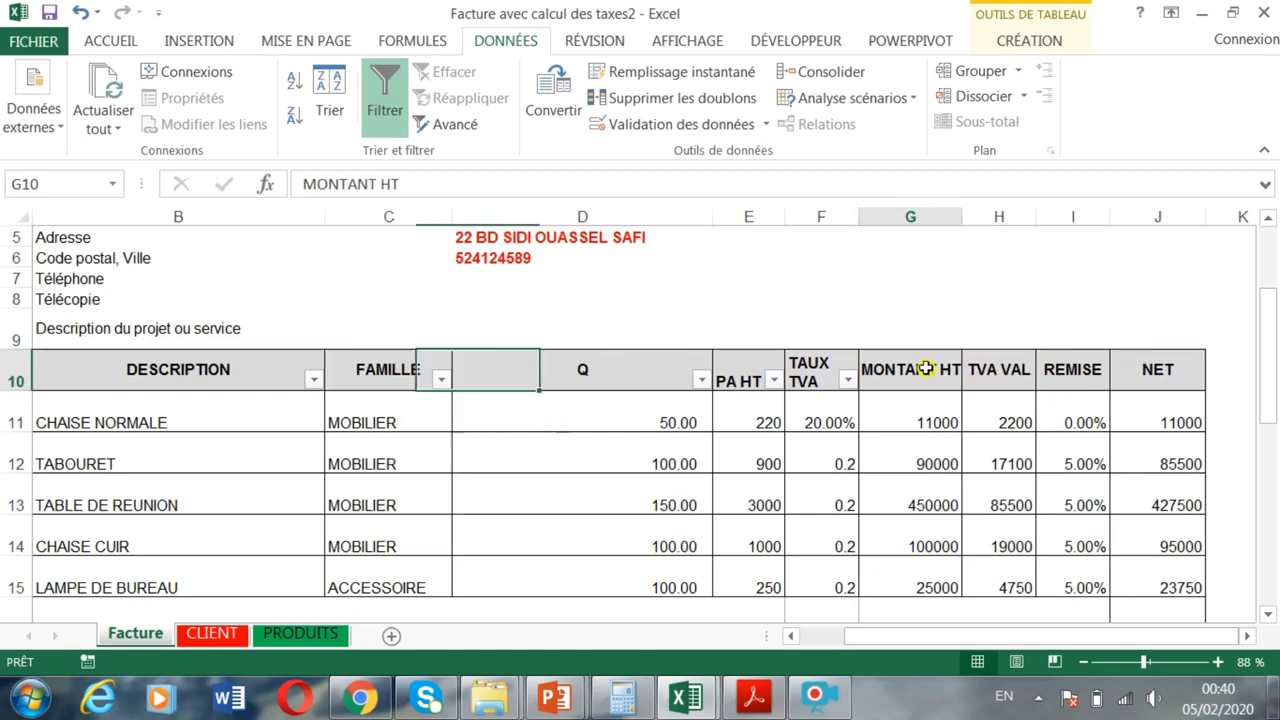
click(384, 95)
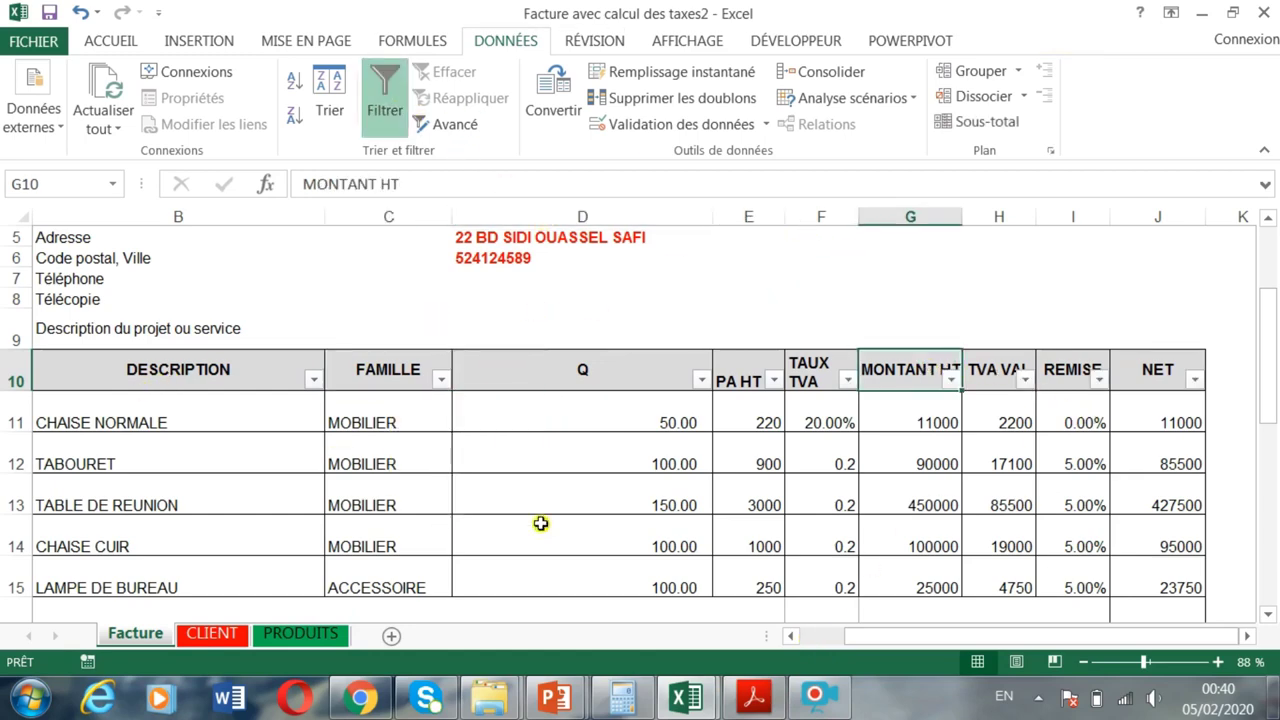
click(816, 636)
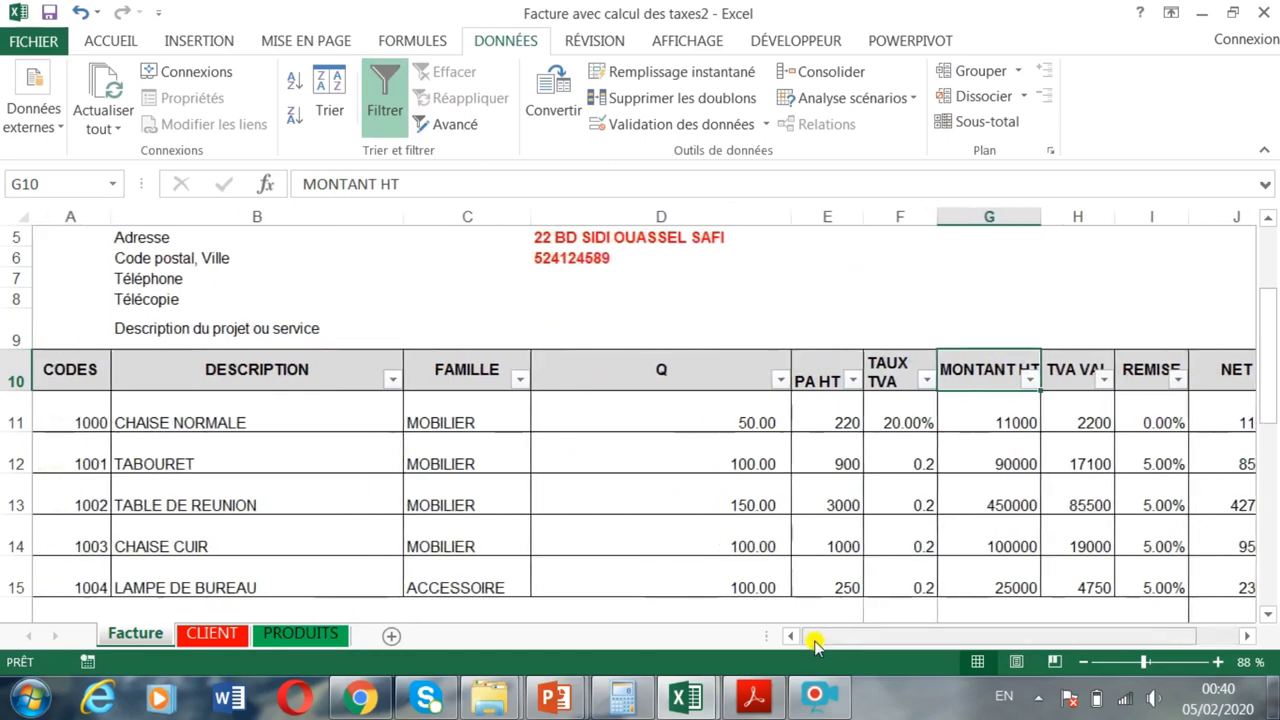
Step: Reapply the filter from the CODES header so arrows span CODES through NET
click(83, 372)
click(385, 118)
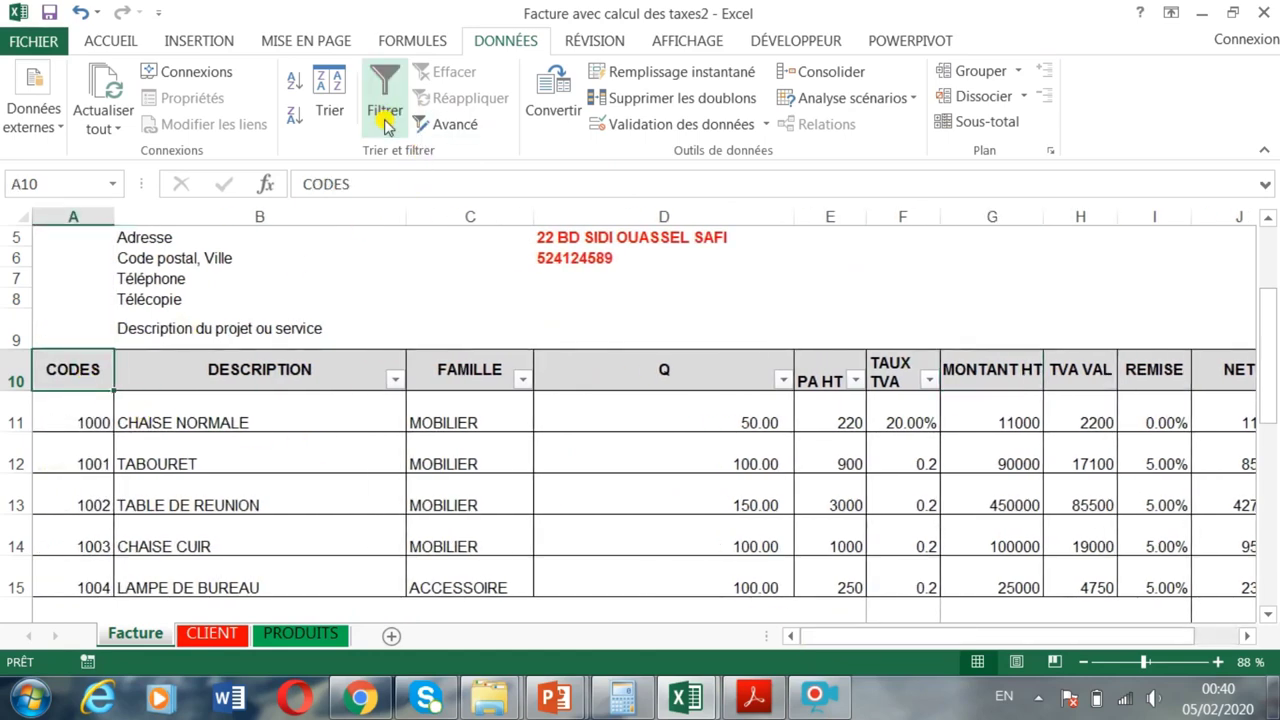
click(387, 122)
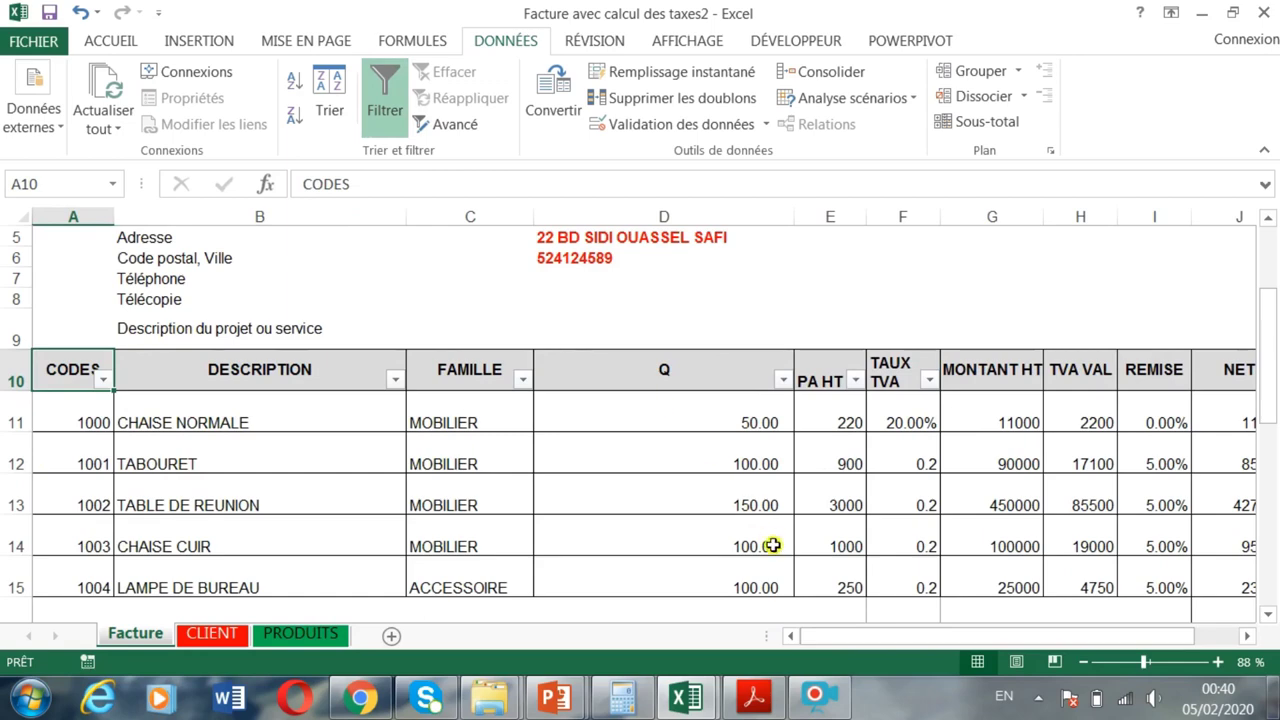
drag(832, 637, 900, 648)
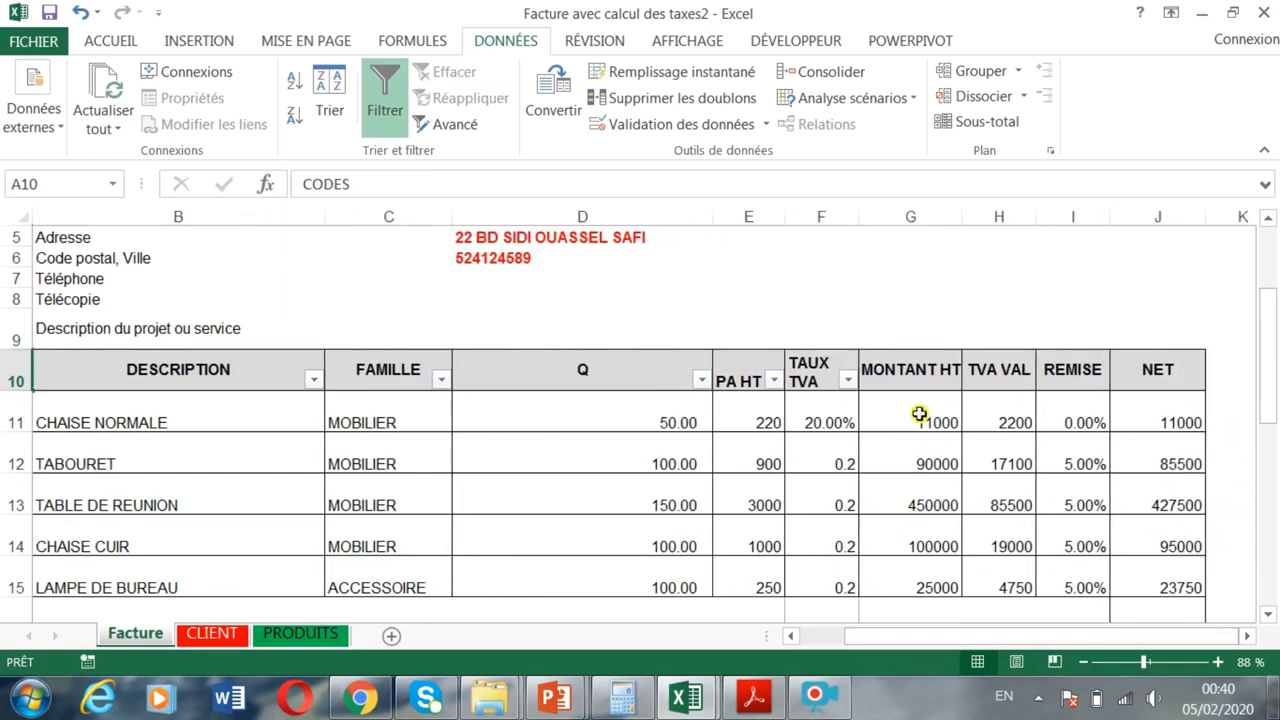
click(915, 378)
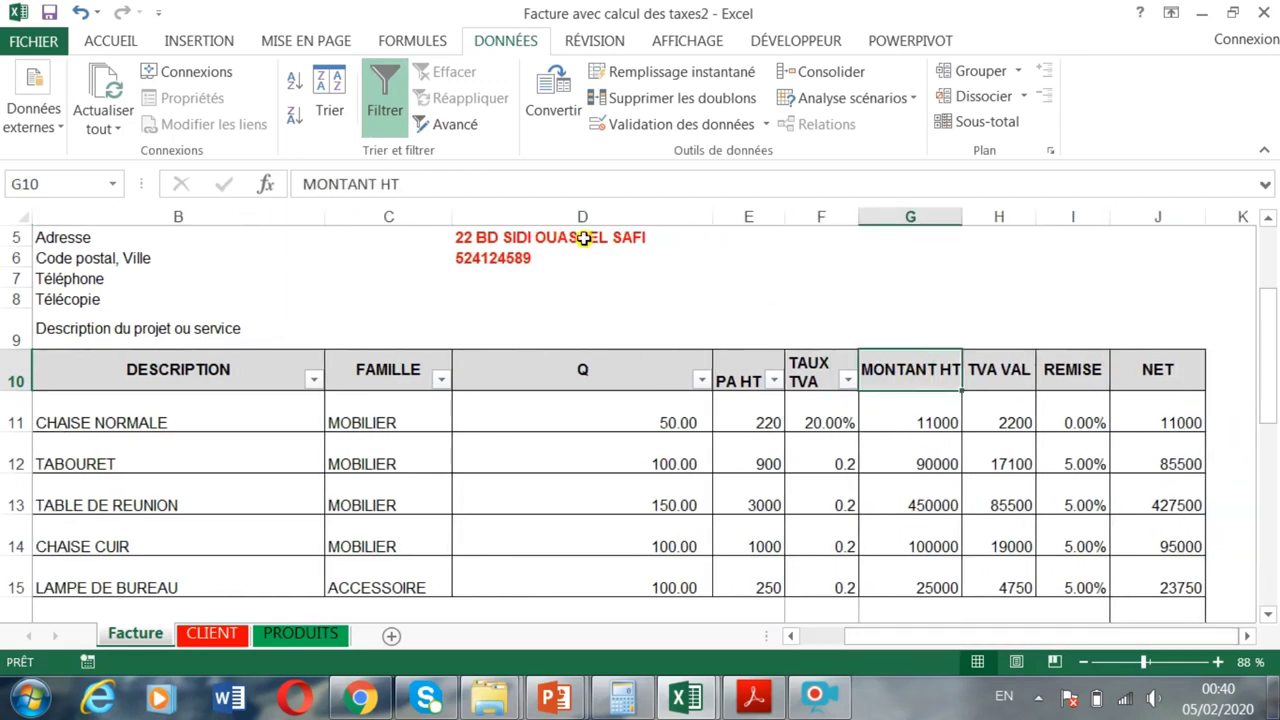
click(380, 90)
click(574, 485)
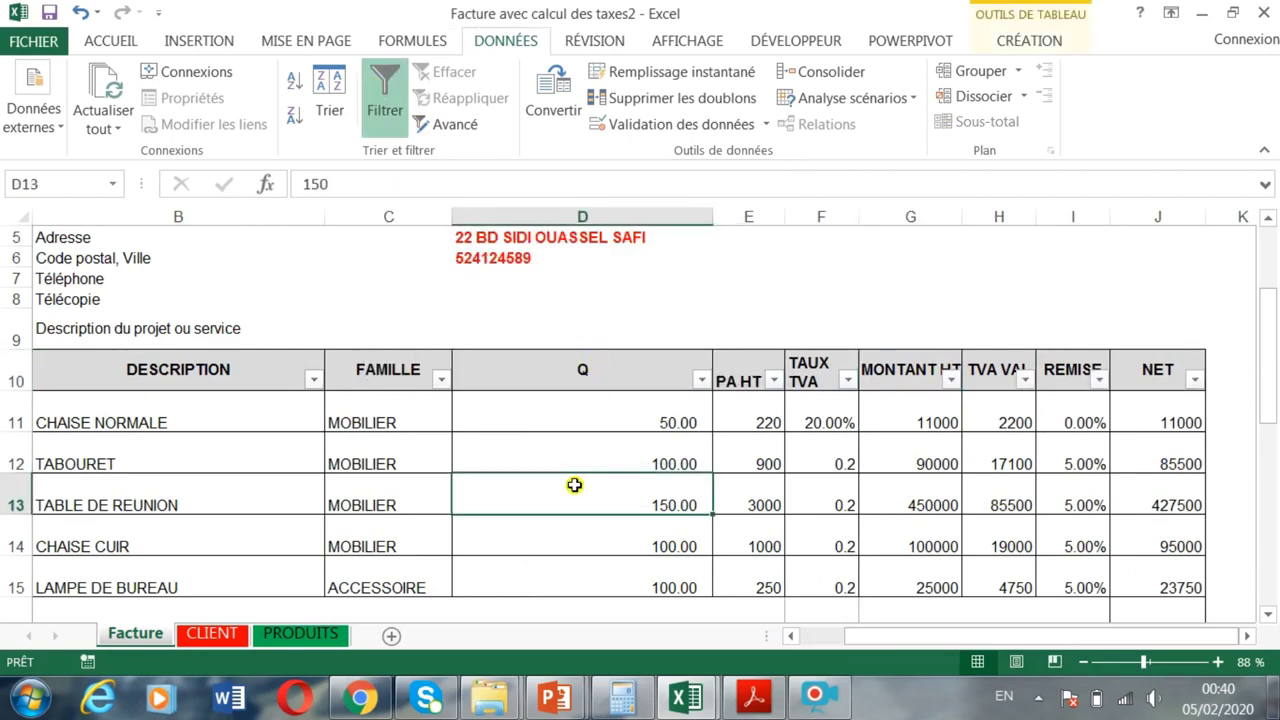
click(1269, 614)
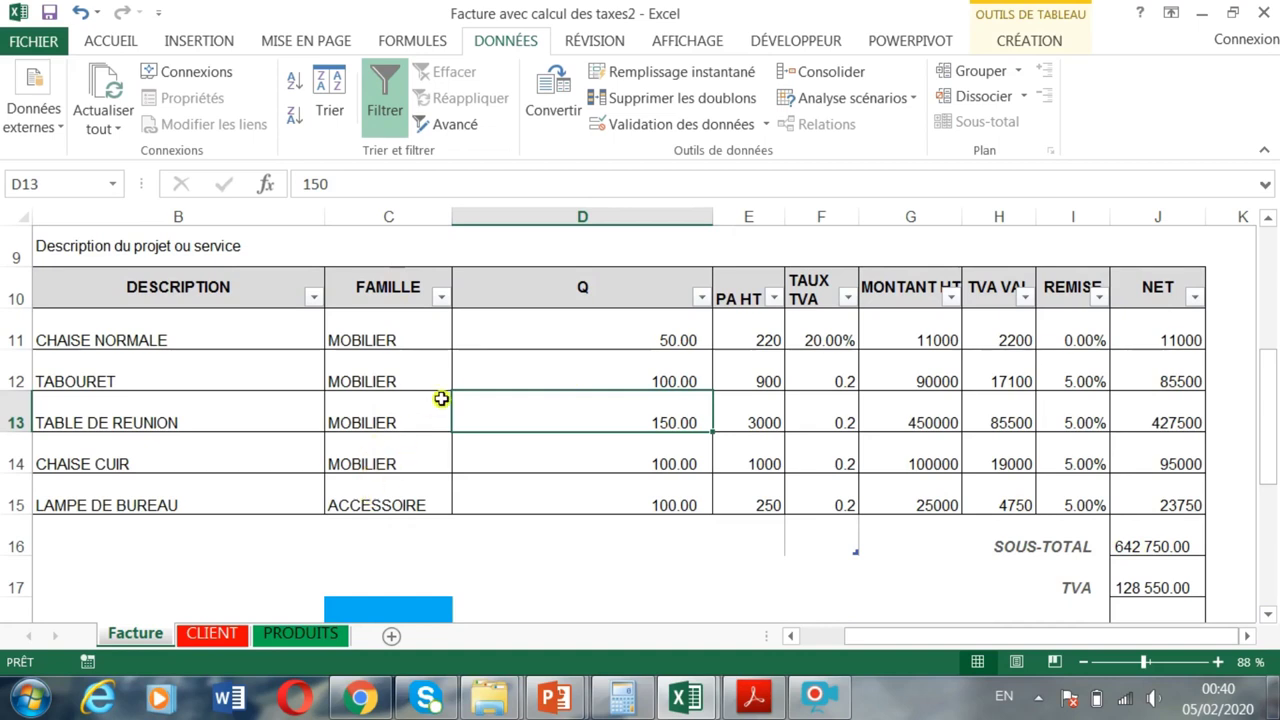
click(441, 298)
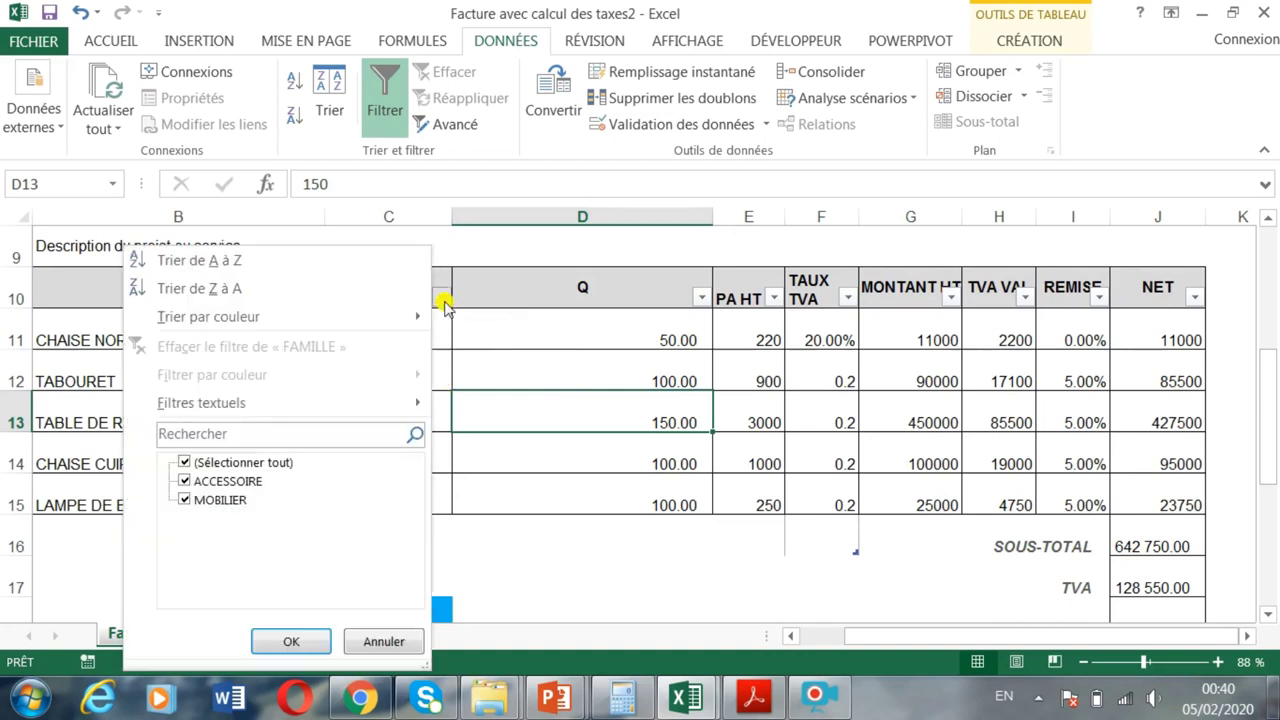
click(288, 463)
click(212, 499)
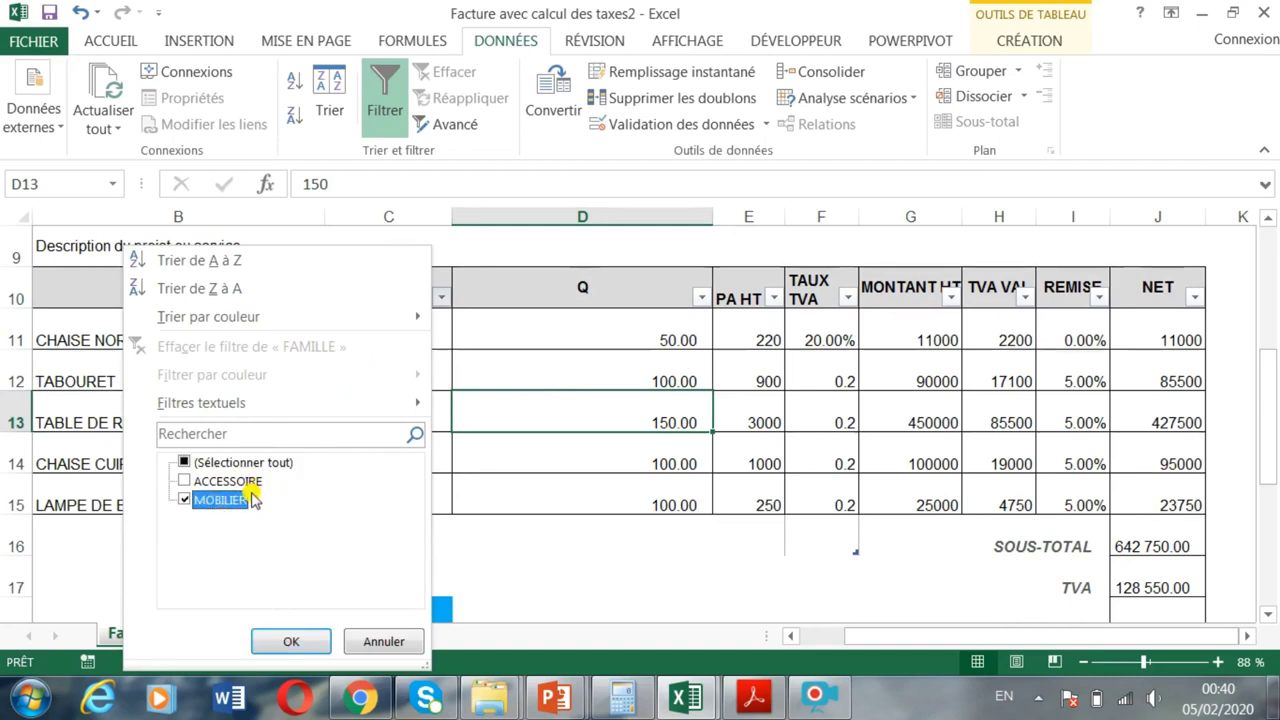
click(287, 642)
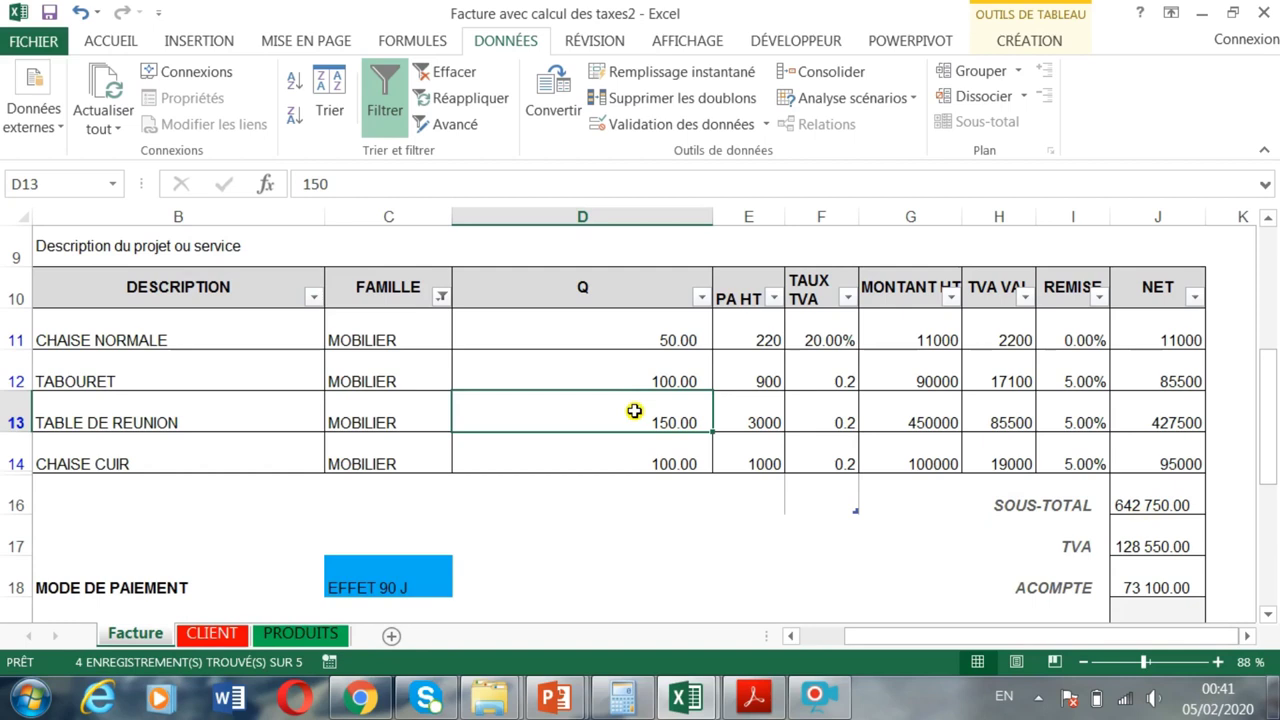
click(441, 296)
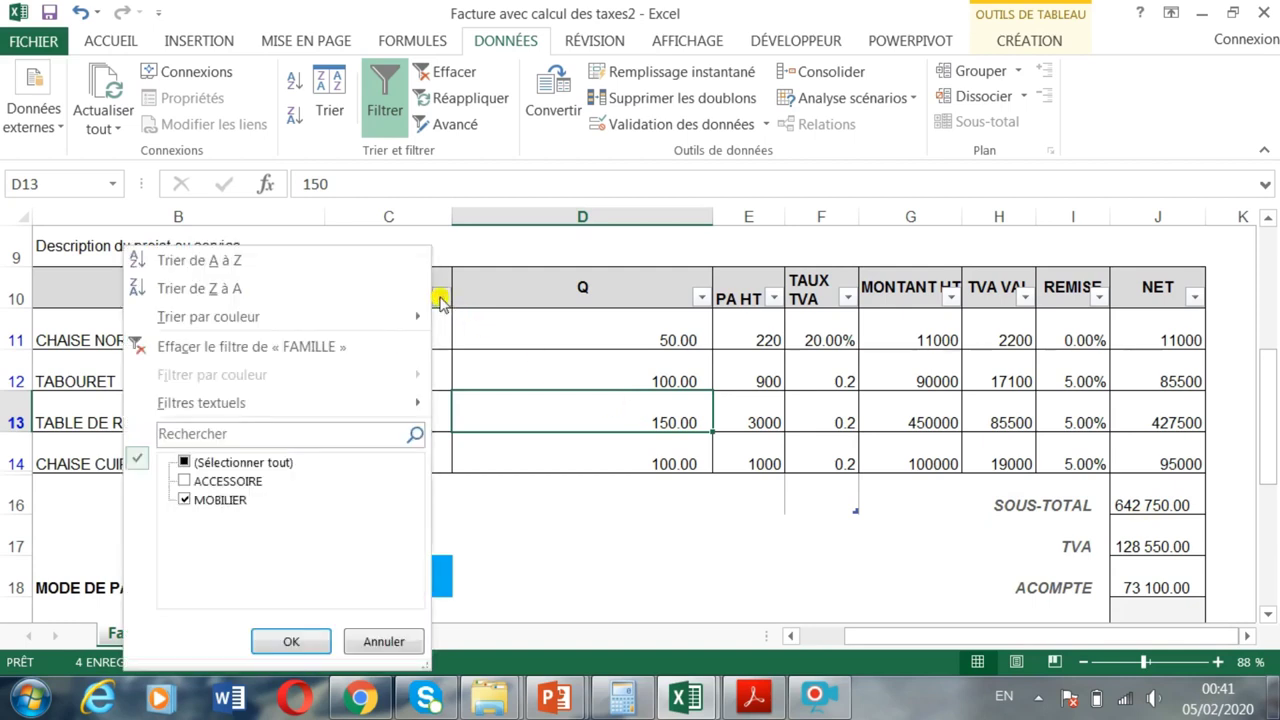
click(217, 498)
click(217, 481)
click(266, 641)
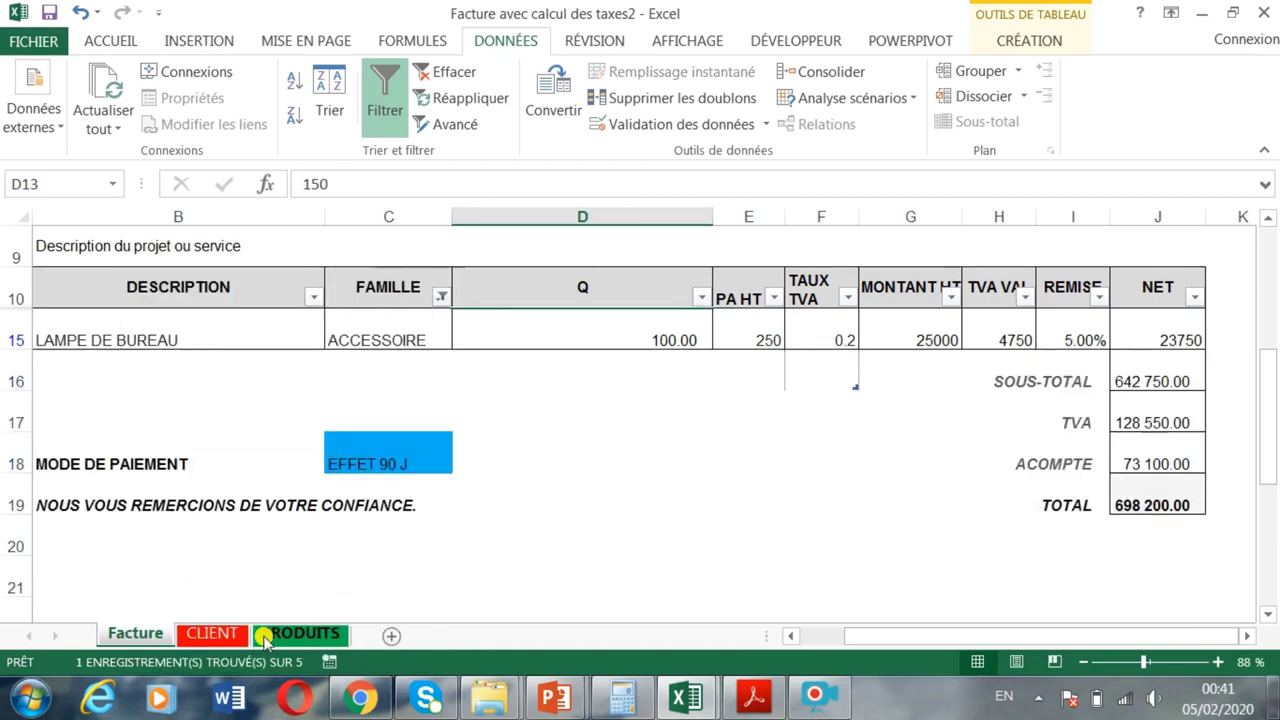
click(1137, 383)
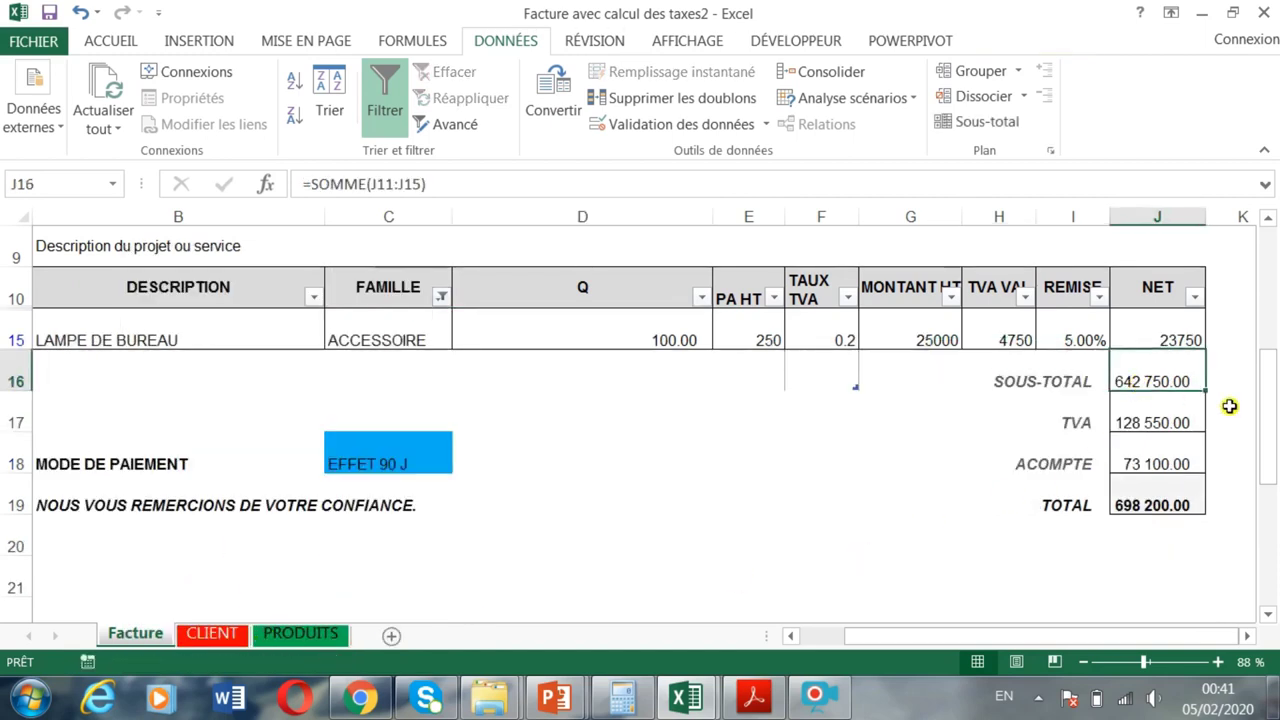
drag(1266, 400, 1263, 338)
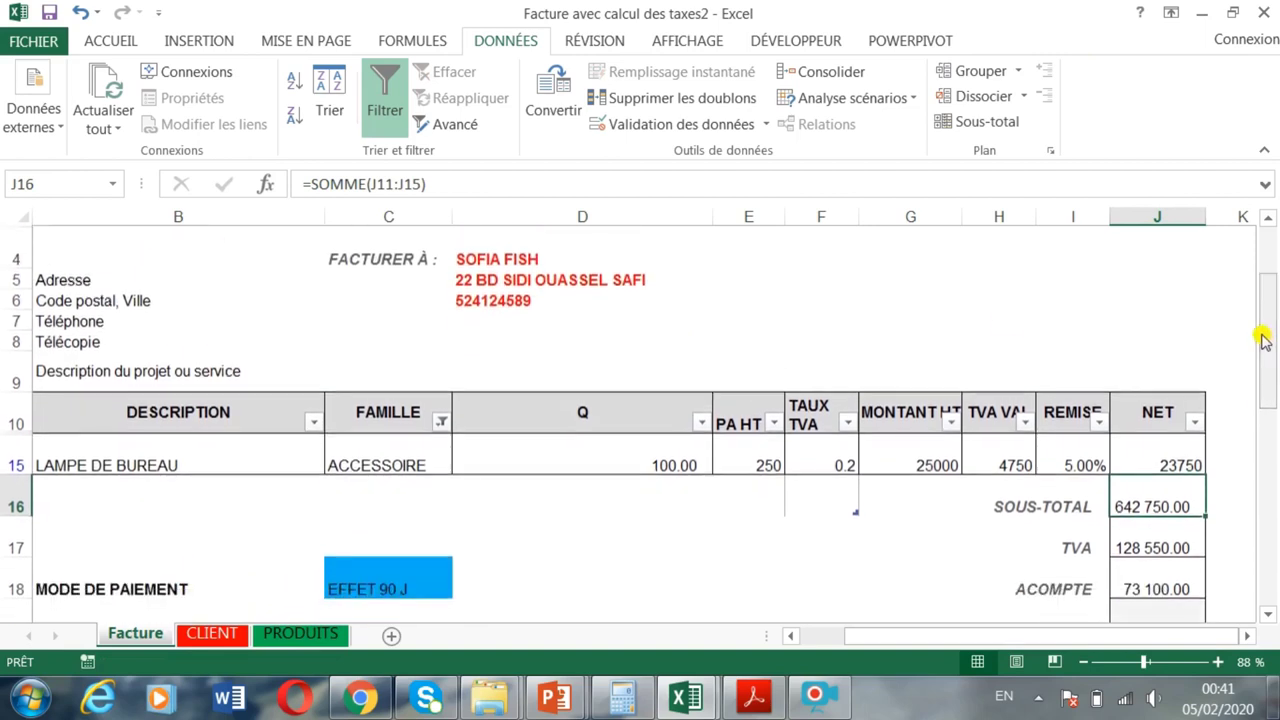
click(441, 422)
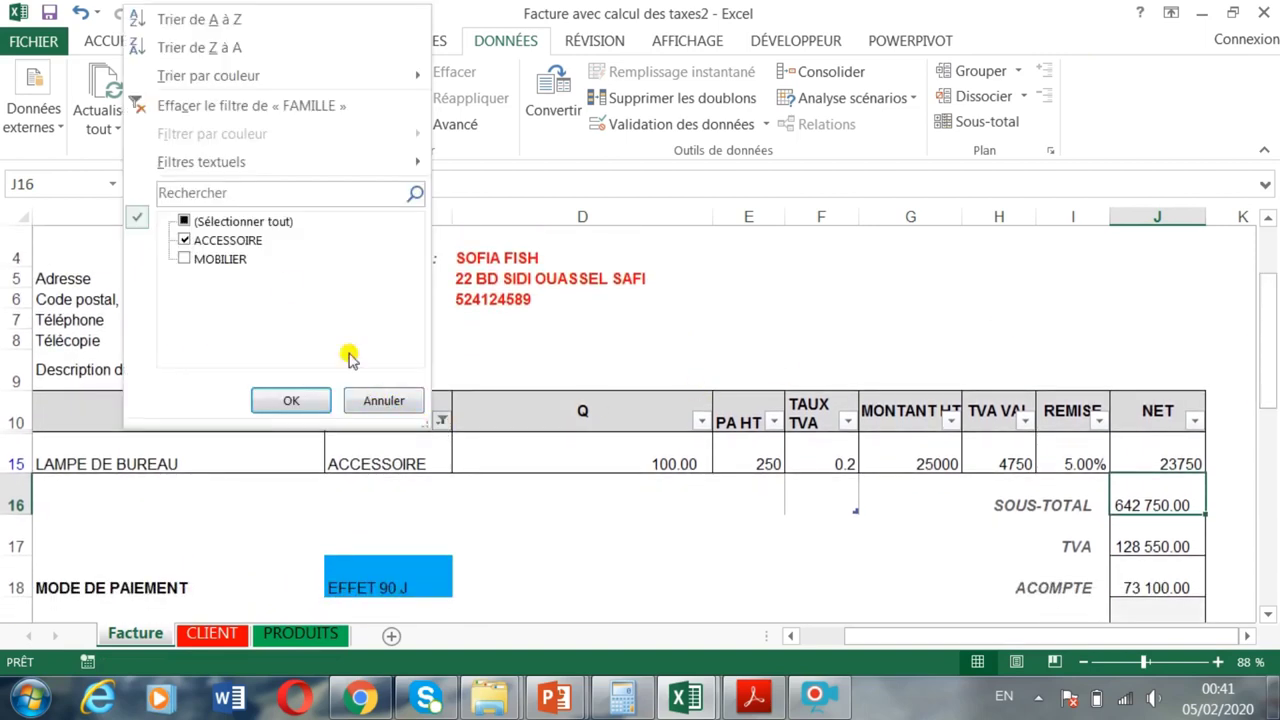
click(232, 259)
click(272, 393)
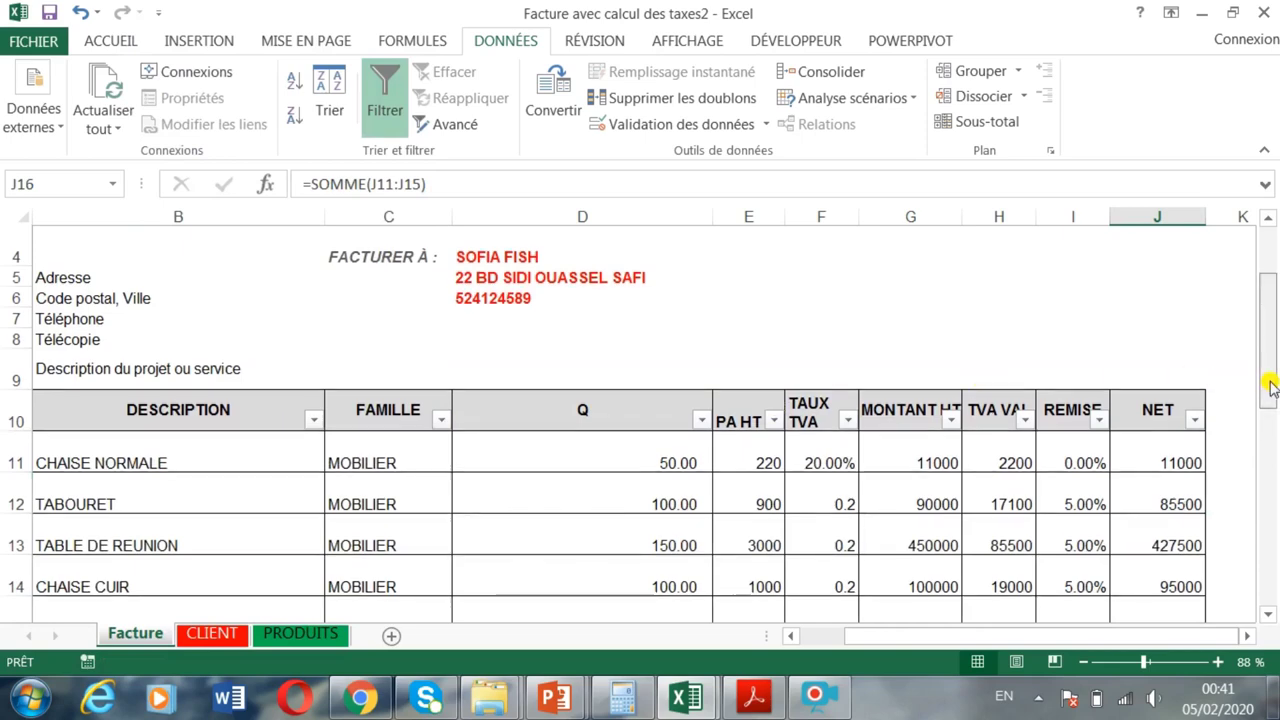
mouse_move(1272, 388)
mouse_down()
mouse_move(1272, 370)
mouse_move(1272, 415)
mouse_move(1268, 358)
mouse_up()
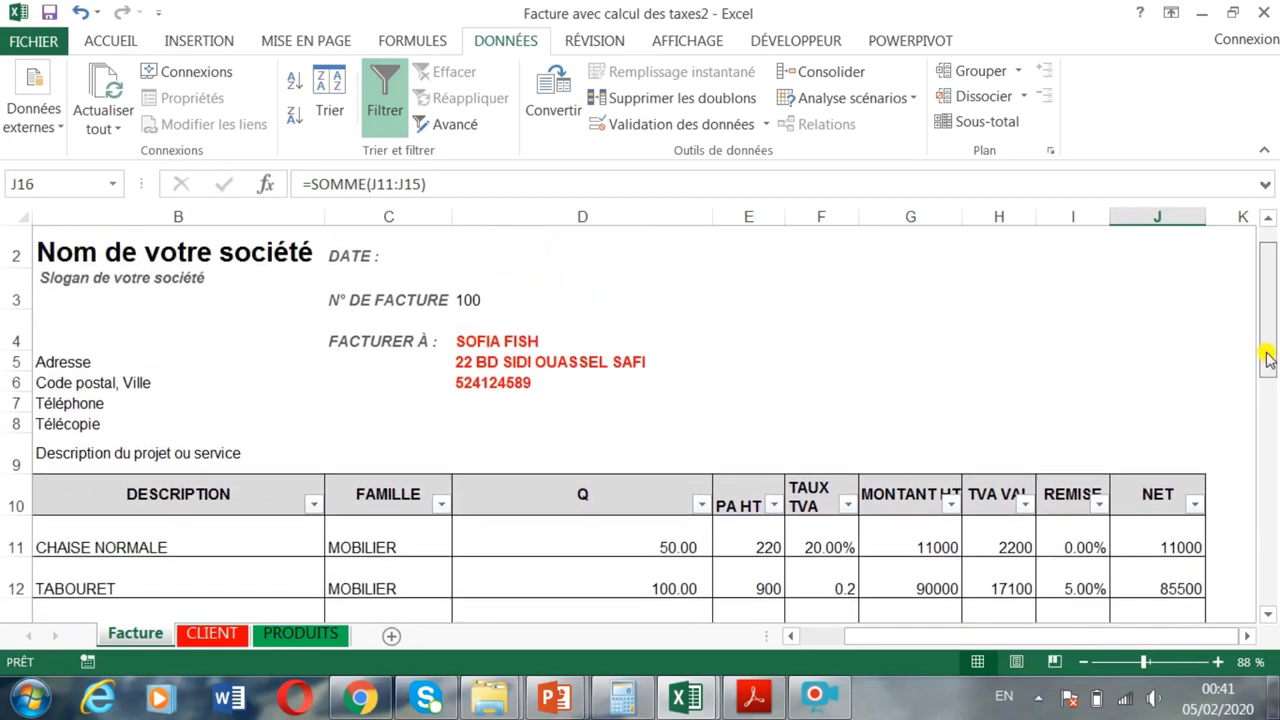
click(990, 250)
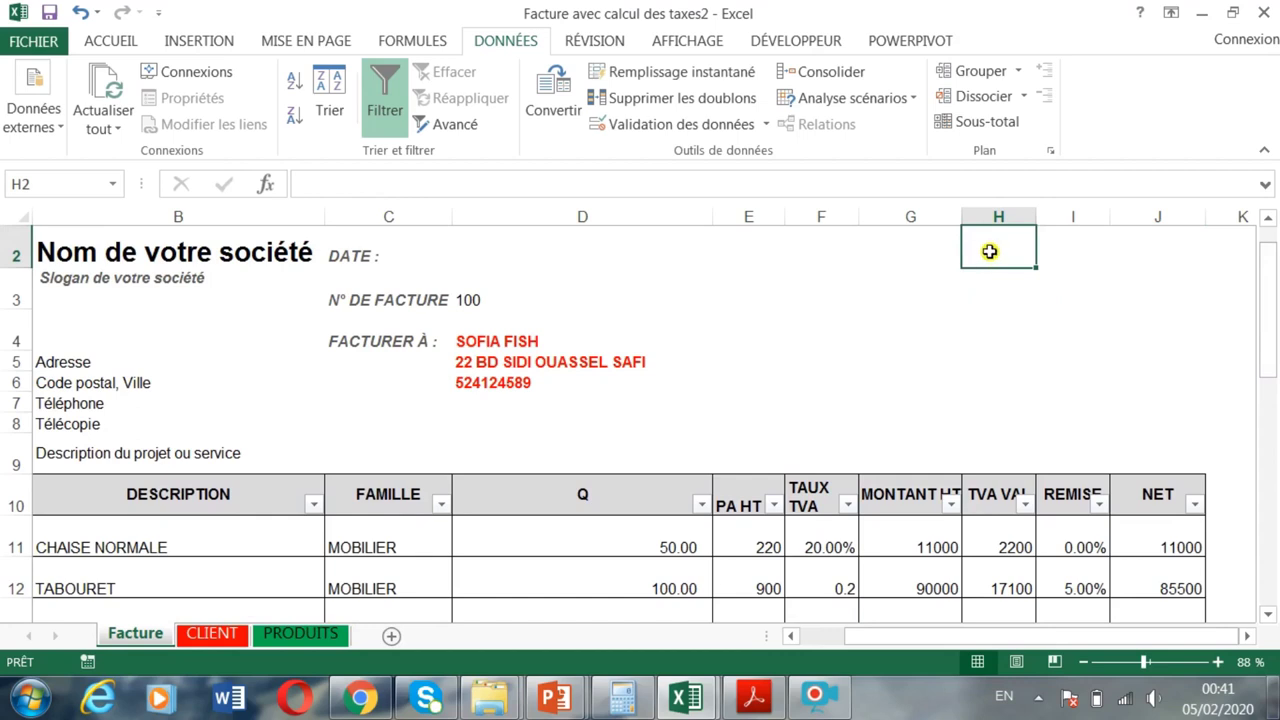
Step: Start the formula =SOUS.TOTAL(9; in H2 using function number 9 - SOMME
text(=)
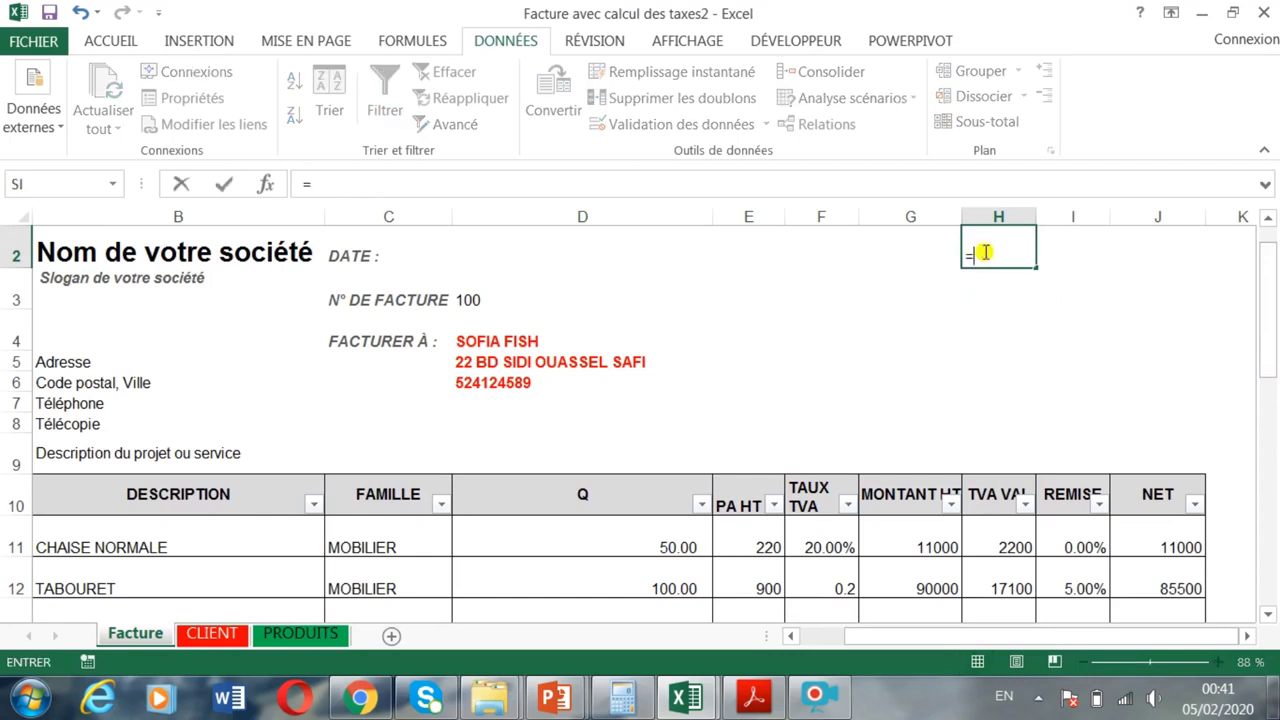
text(SOUS)
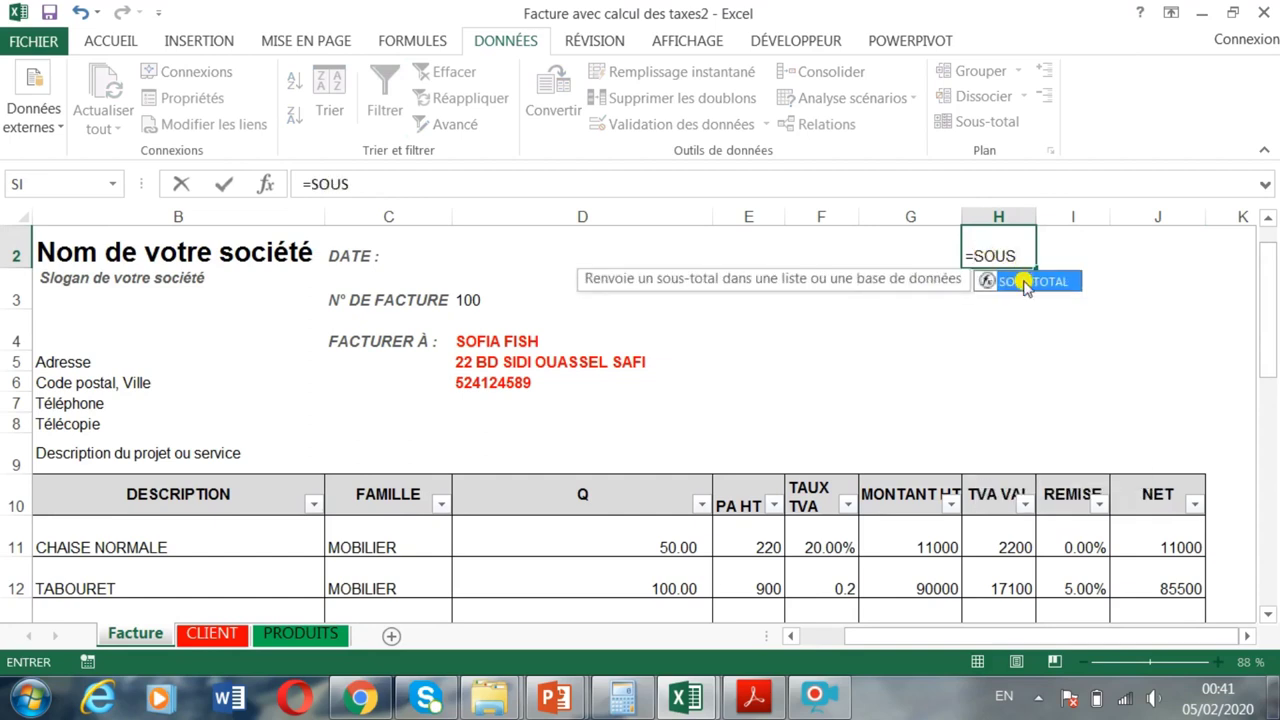
double_click(1025, 283)
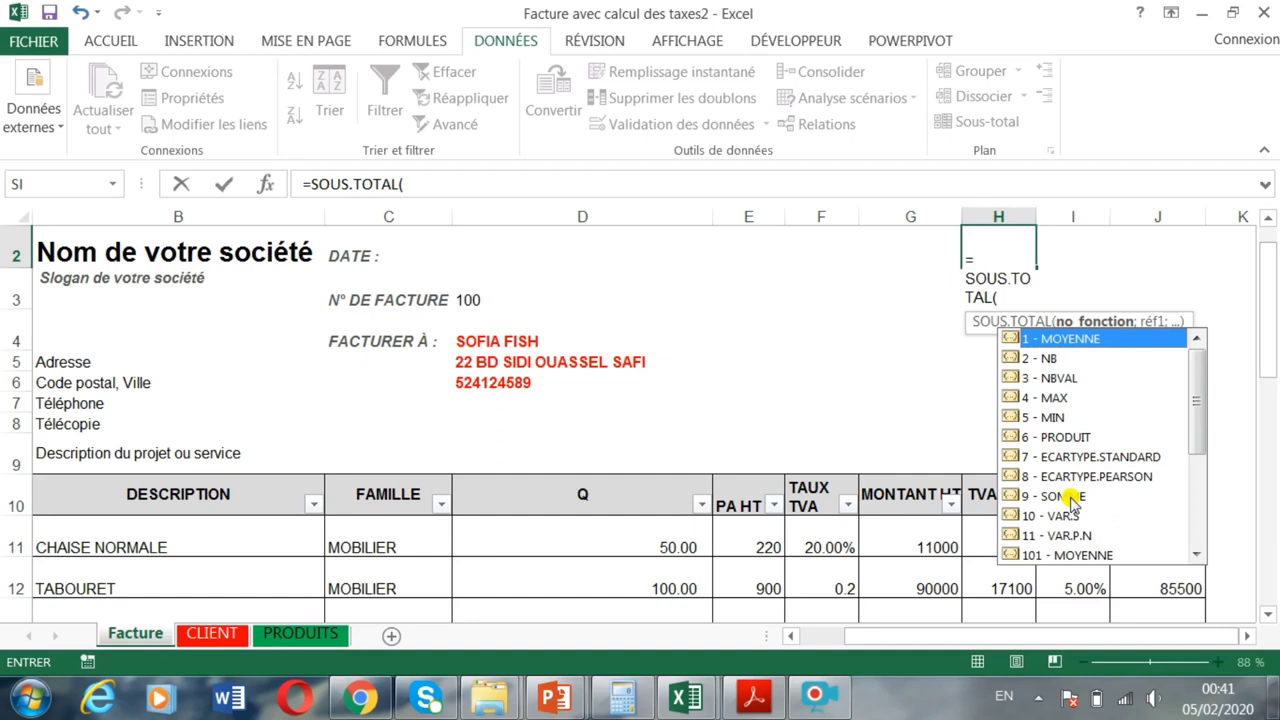
double_click(1069, 497)
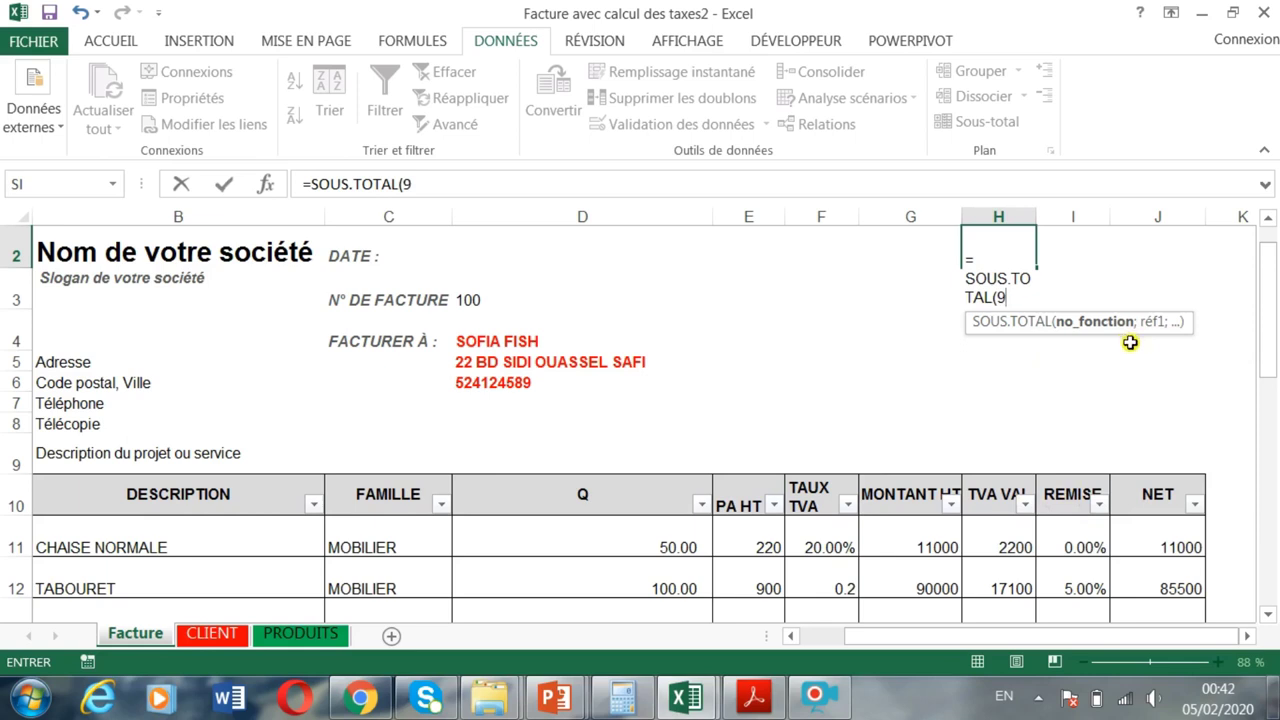
text(;)
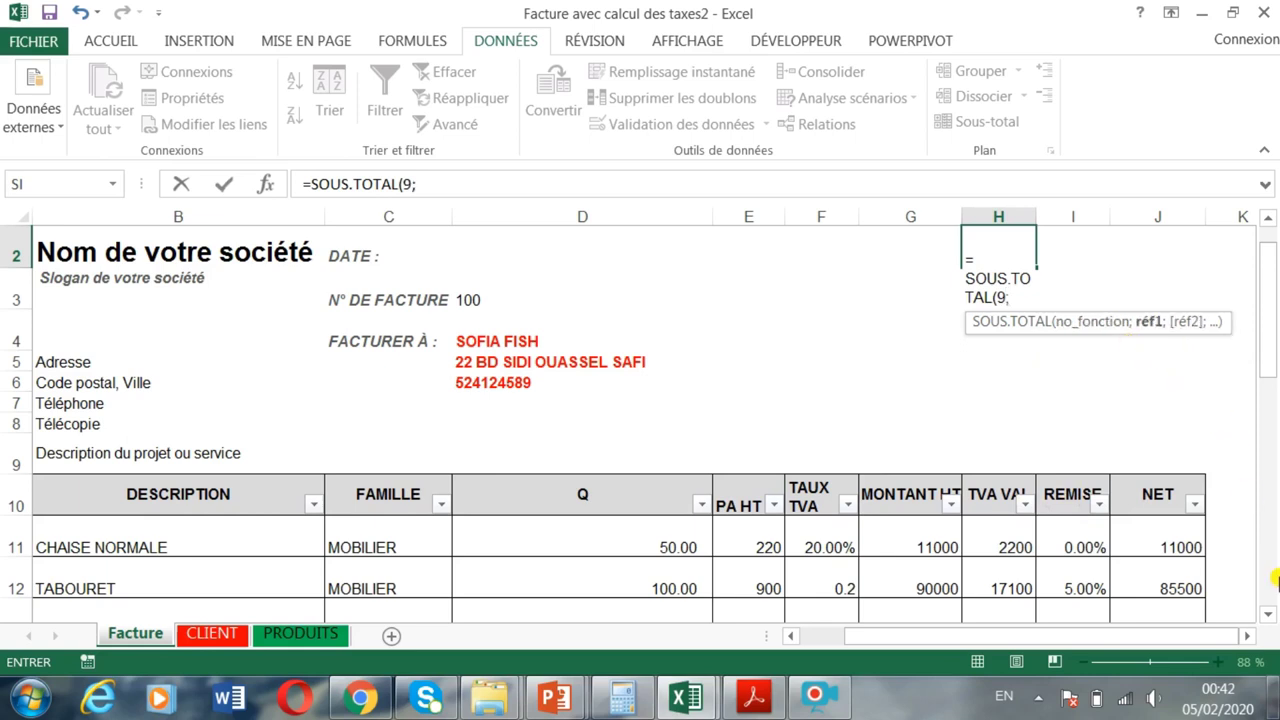
Step: Complete the formula with range J11:J15, commit it, and verify H2's formula
click(1268, 614)
click(1268, 614)
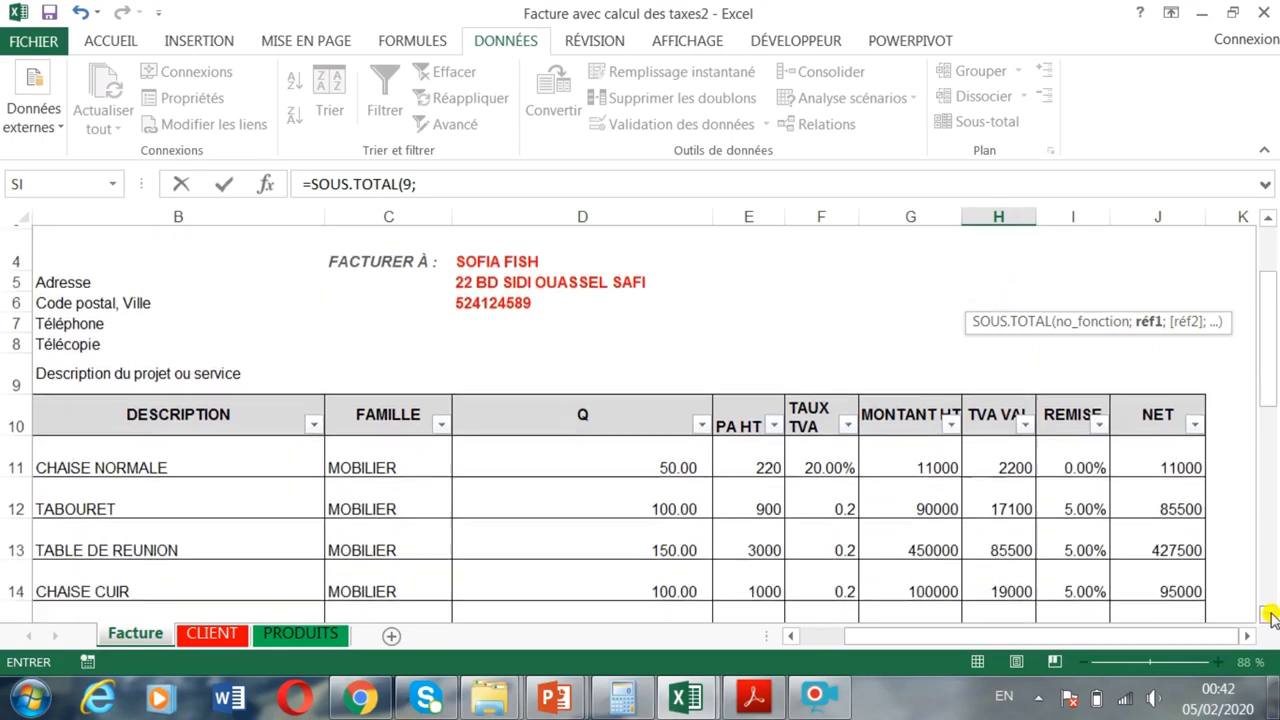
click(1268, 614)
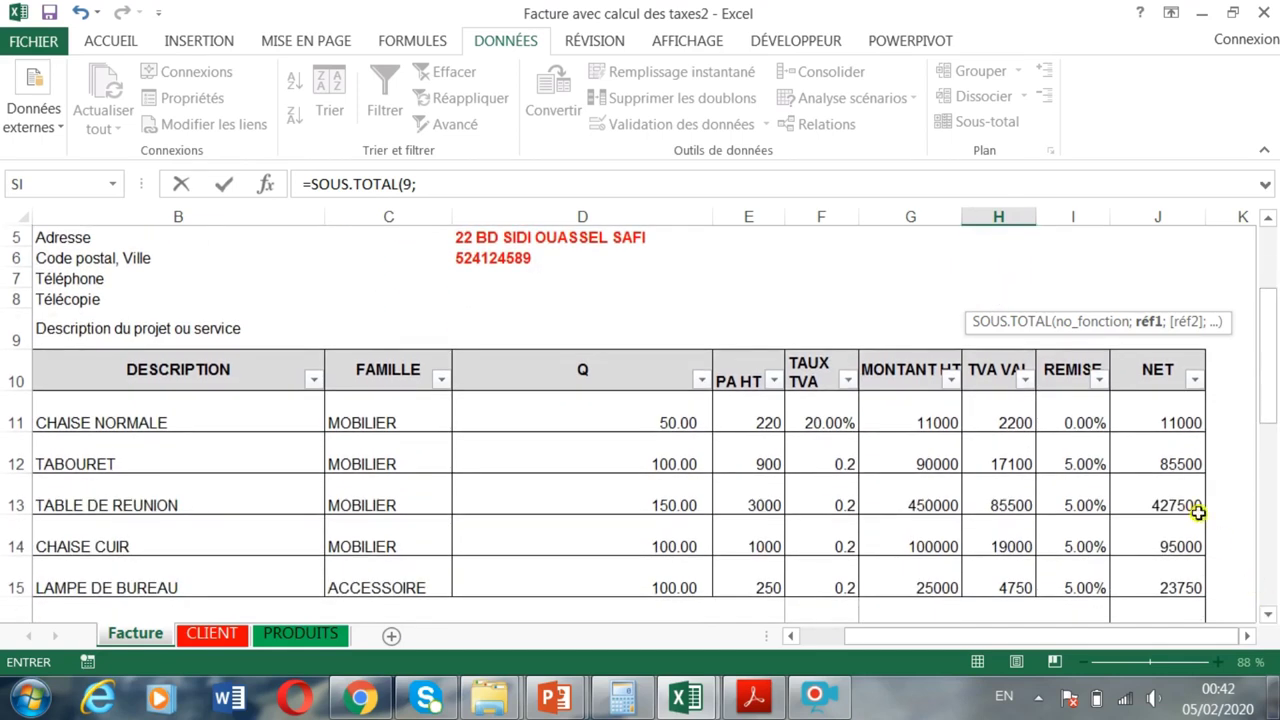
drag(1165, 403, 1165, 573)
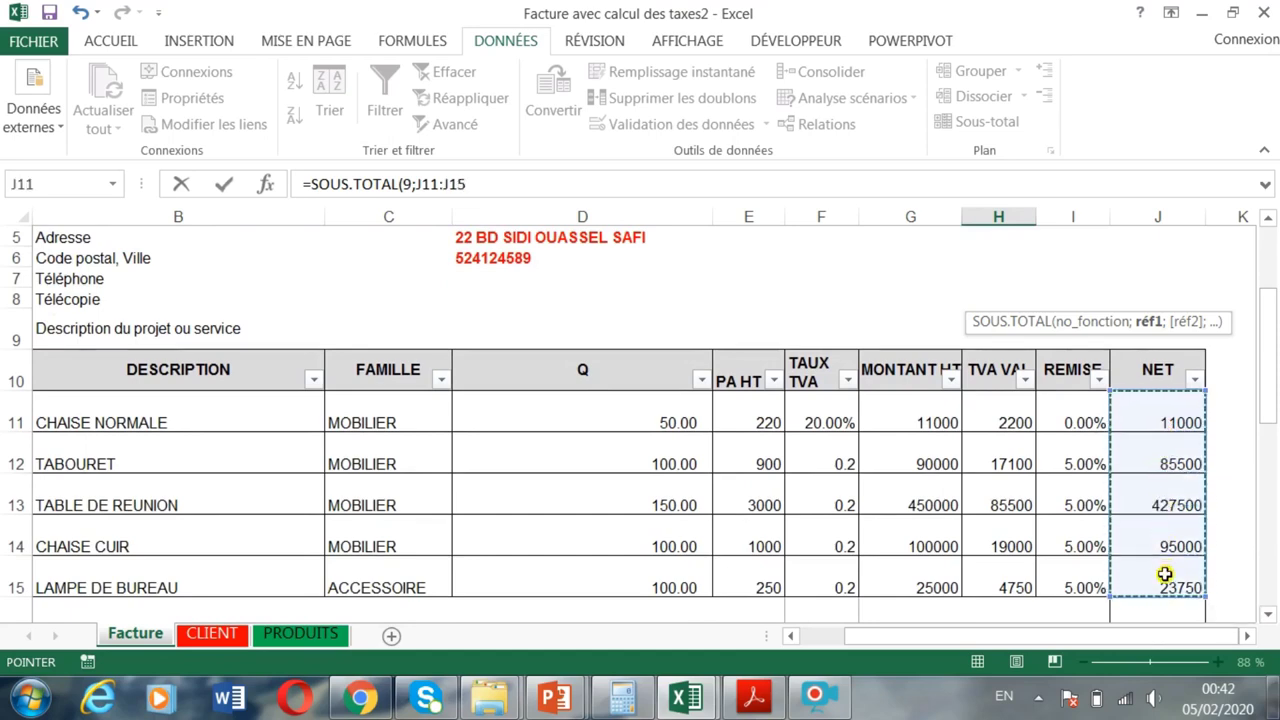
text())
key(Escape)
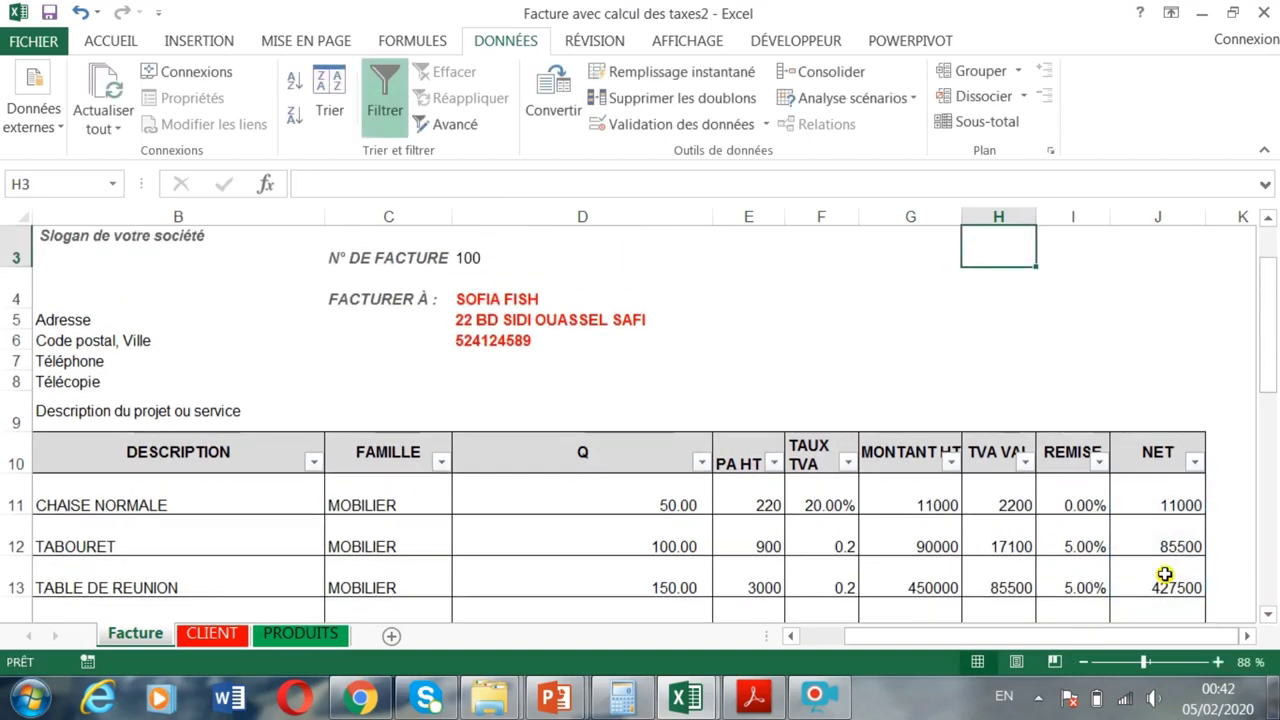
scroll(1273, 393, up, 1)
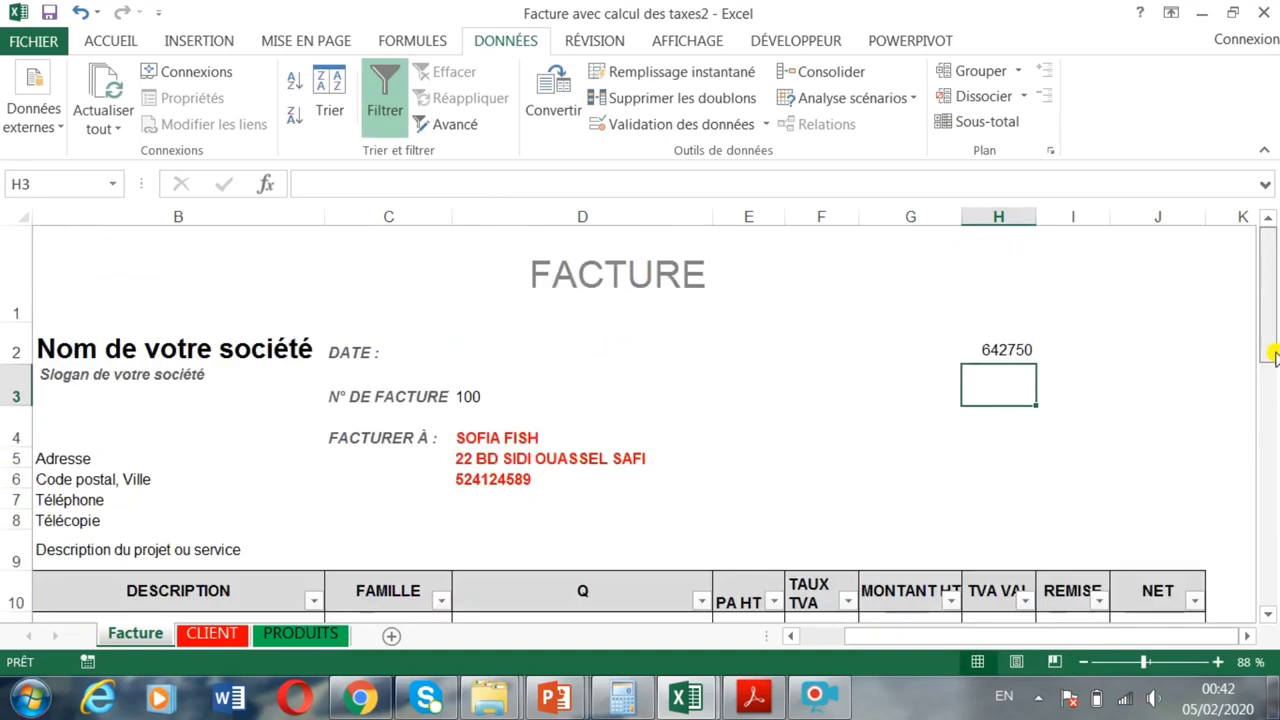
click(1022, 349)
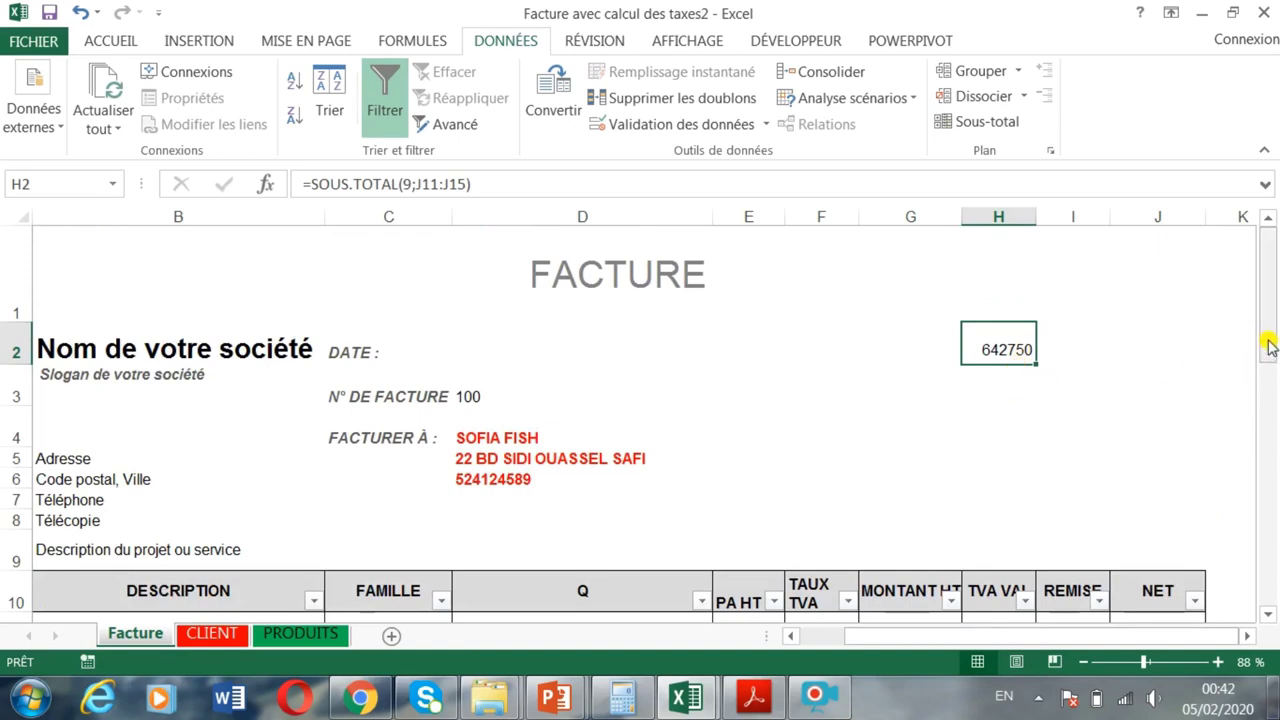
mouse_move(1268, 349)
mouse_down()
mouse_move(1273, 390)
mouse_move(1271, 362)
mouse_up()
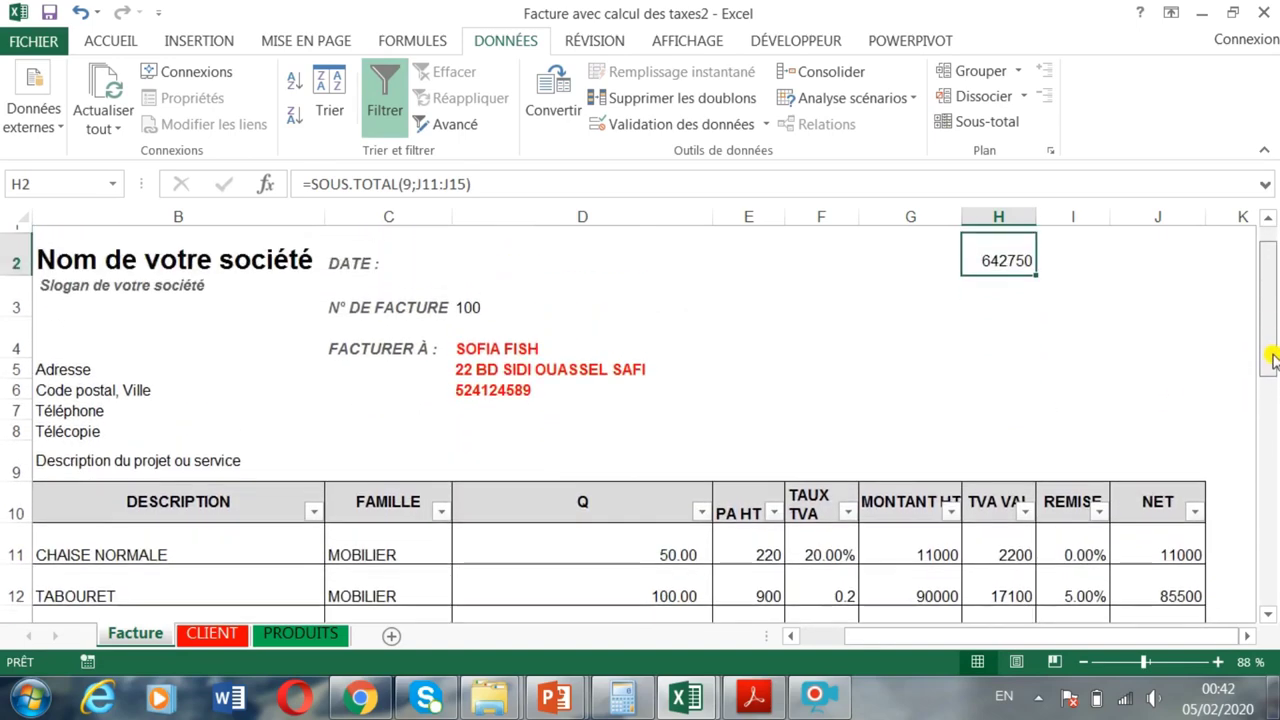
Step: Filter the FAMILLE column to show only MOBILIER items
click(444, 508)
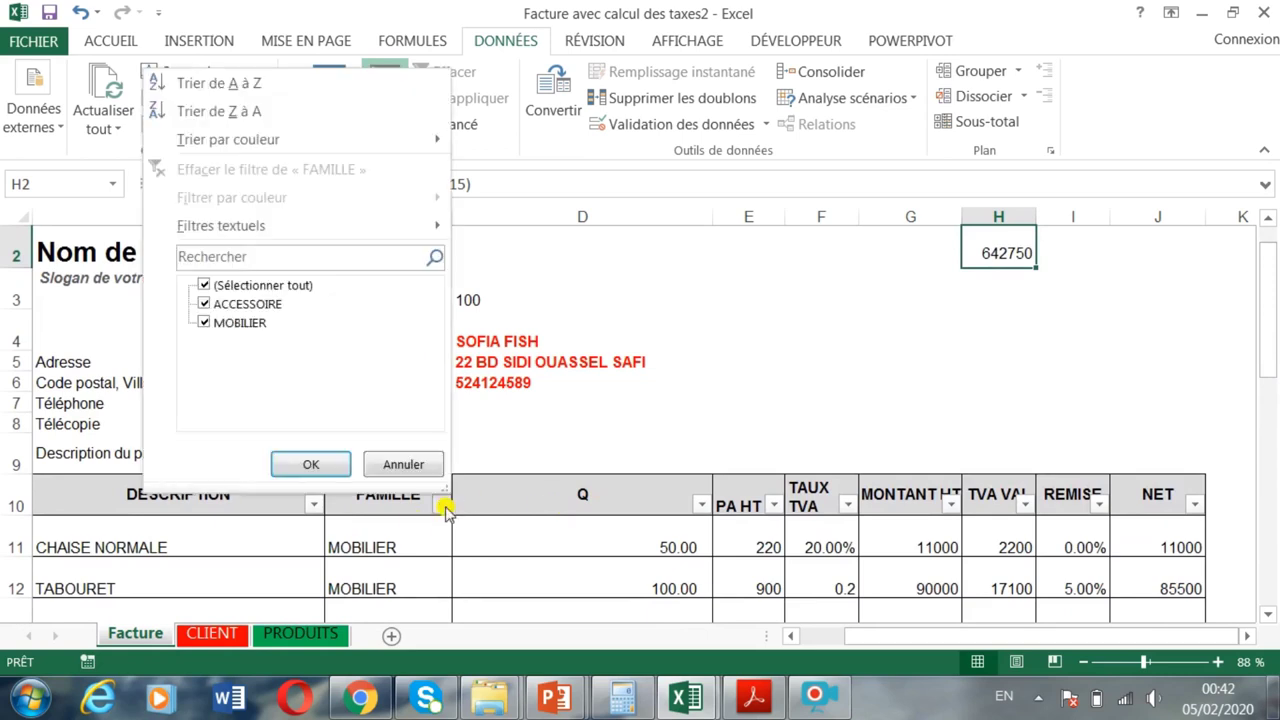
click(258, 287)
click(240, 322)
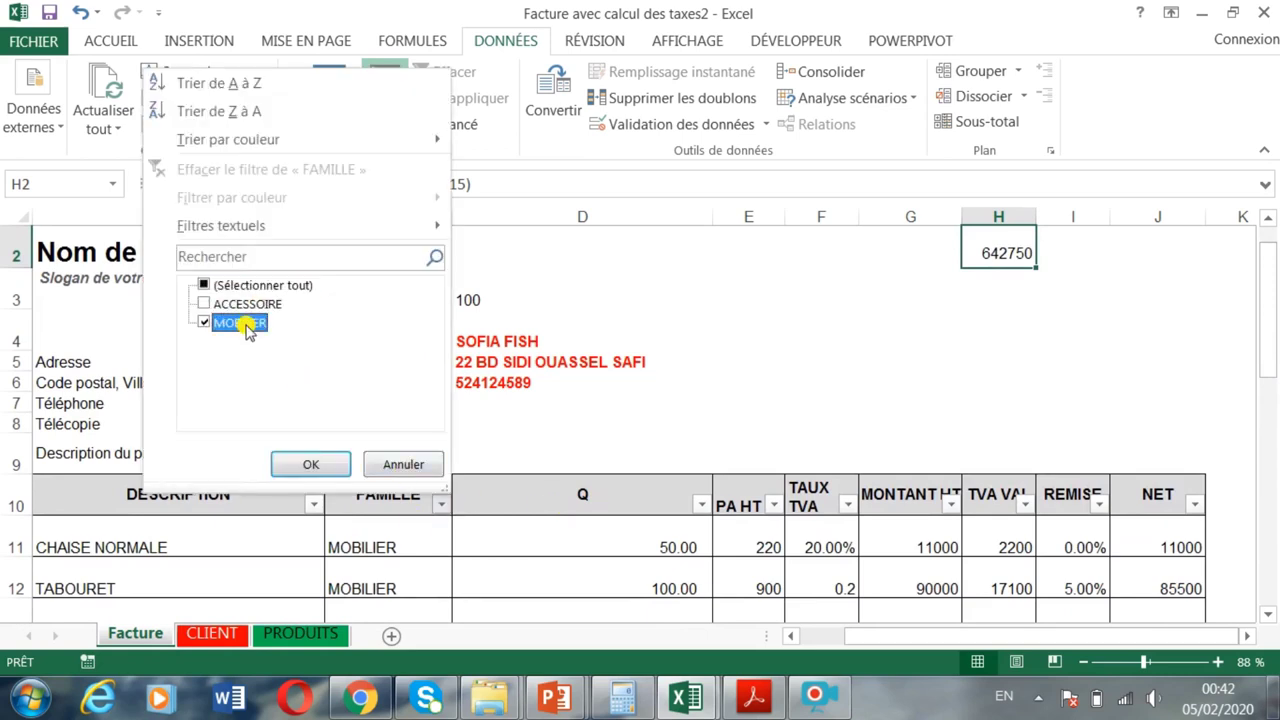
click(305, 465)
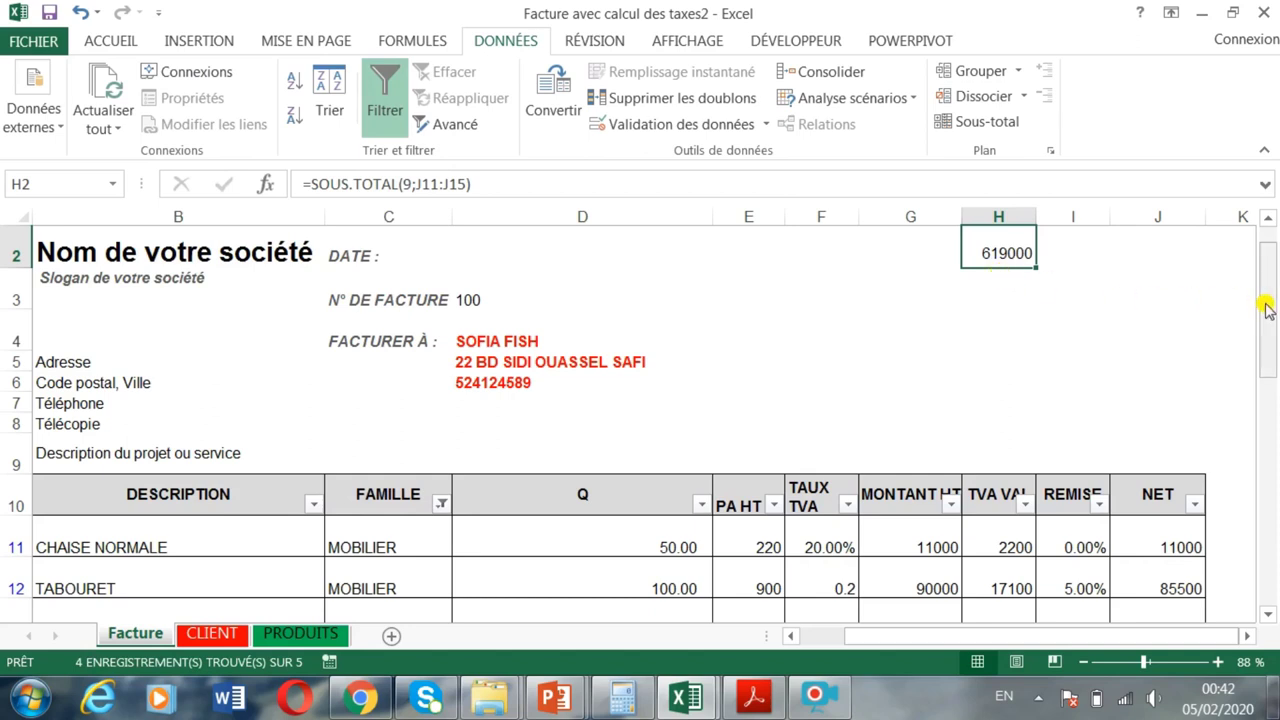
drag(1268, 308, 1268, 342)
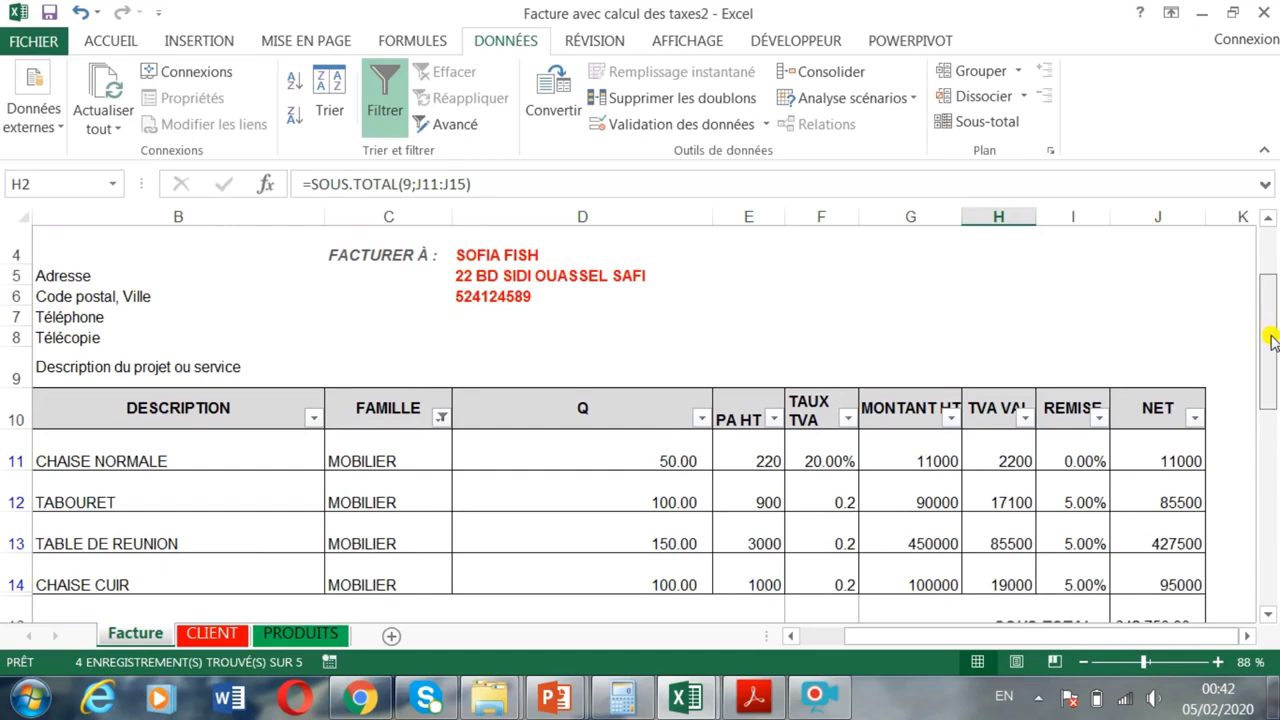
mouse_move(1271, 337)
mouse_down()
mouse_move(1271, 286)
mouse_move(1271, 320)
mouse_up()
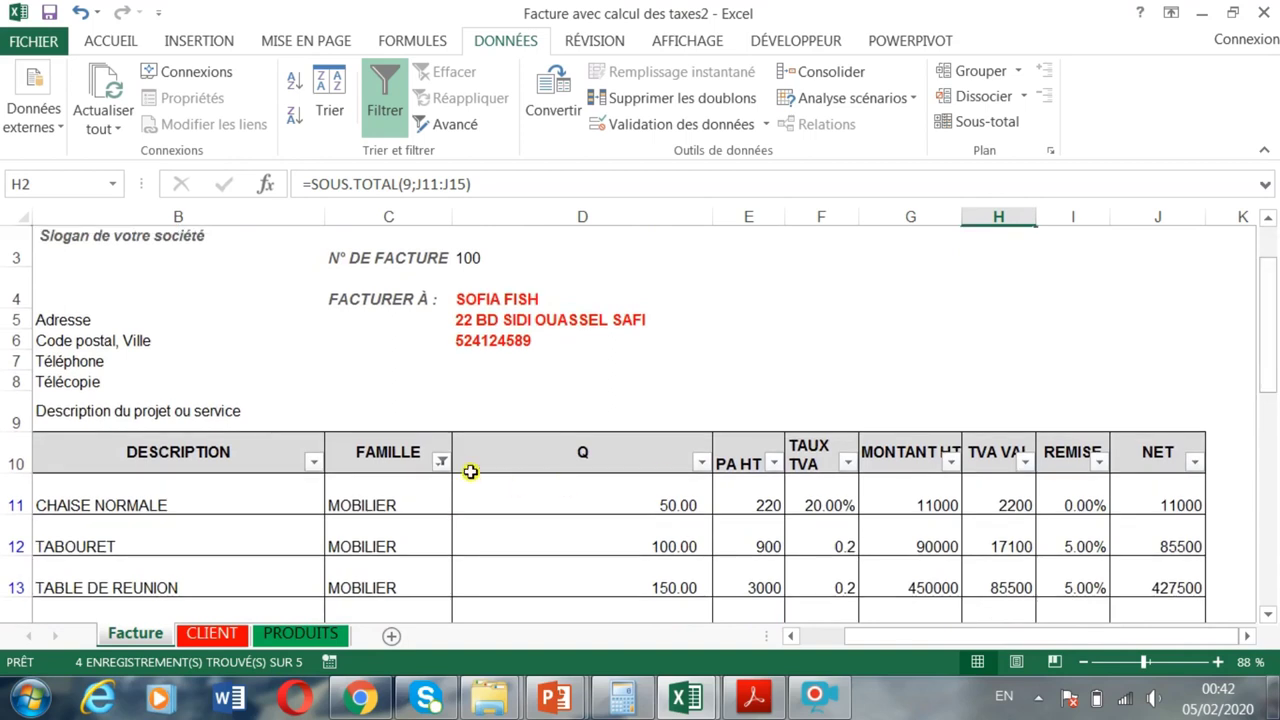
Step: Switch the FAMILLE filter from MOBILIER to only ACCESSOIRE
click(441, 454)
click(240, 281)
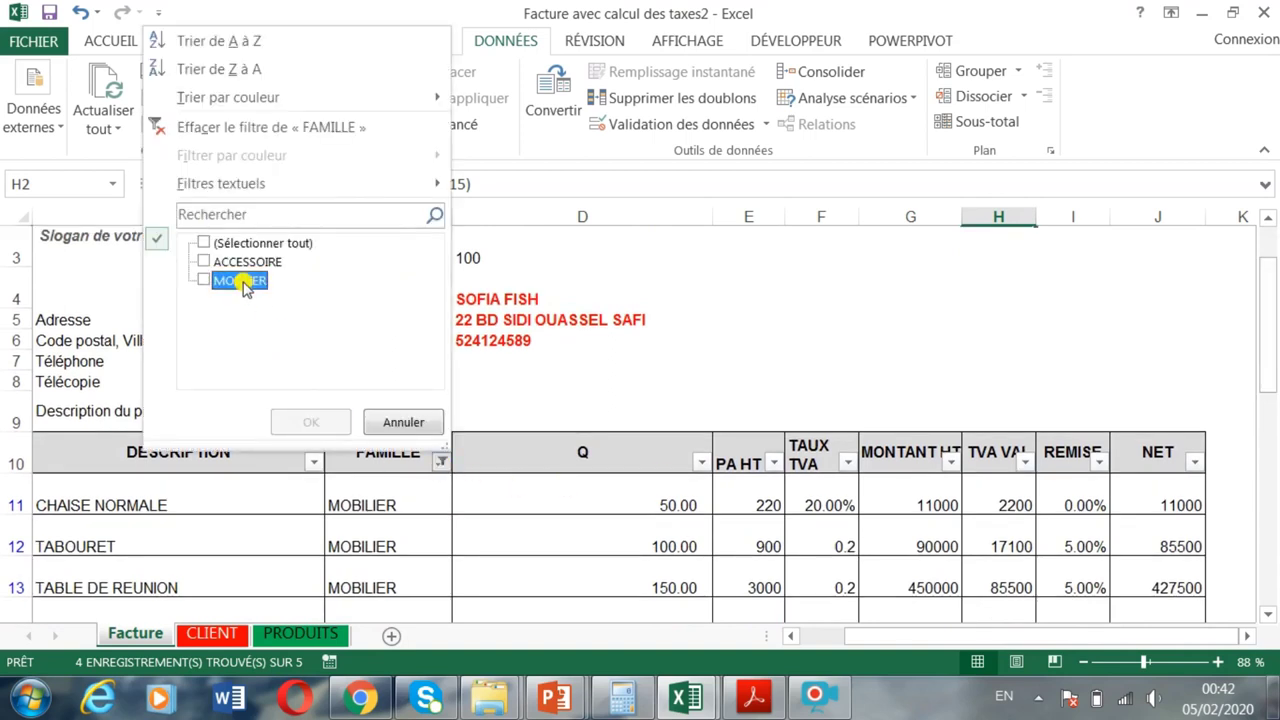
click(245, 262)
click(307, 421)
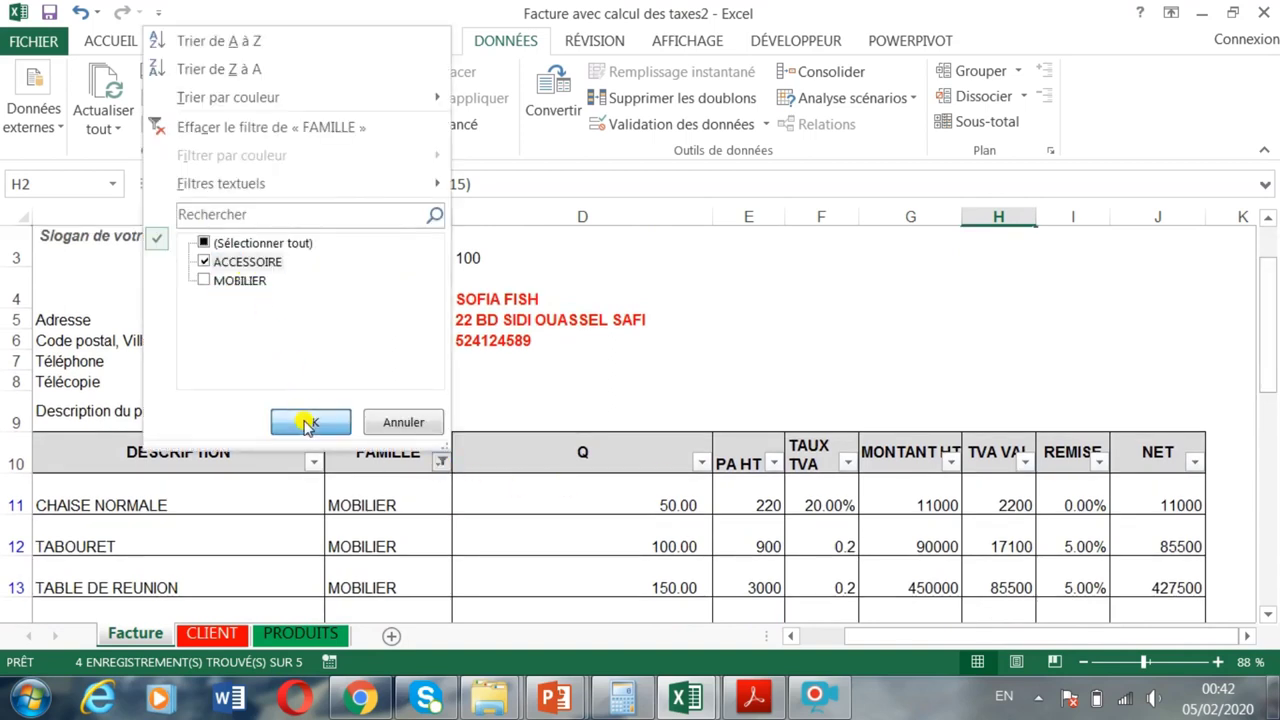
drag(1276, 306, 1226, 266)
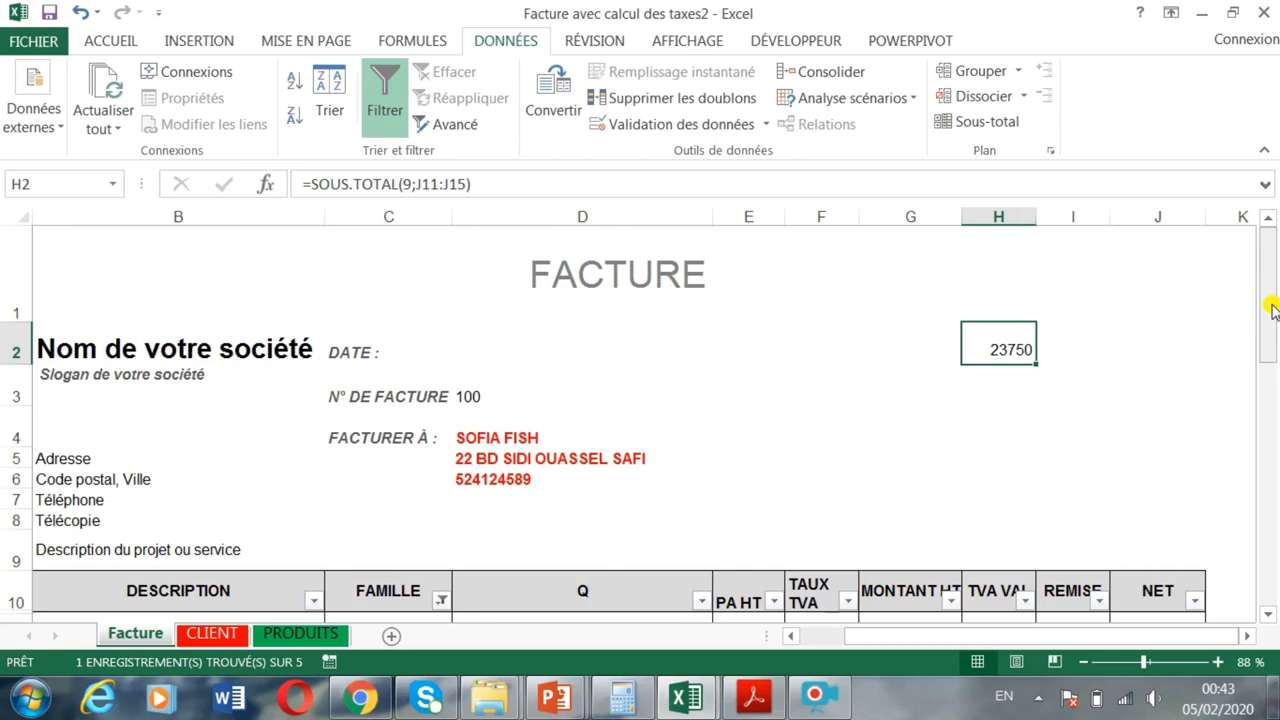
scroll(1272, 308, down, 1)
scroll(1273, 298, up, 1)
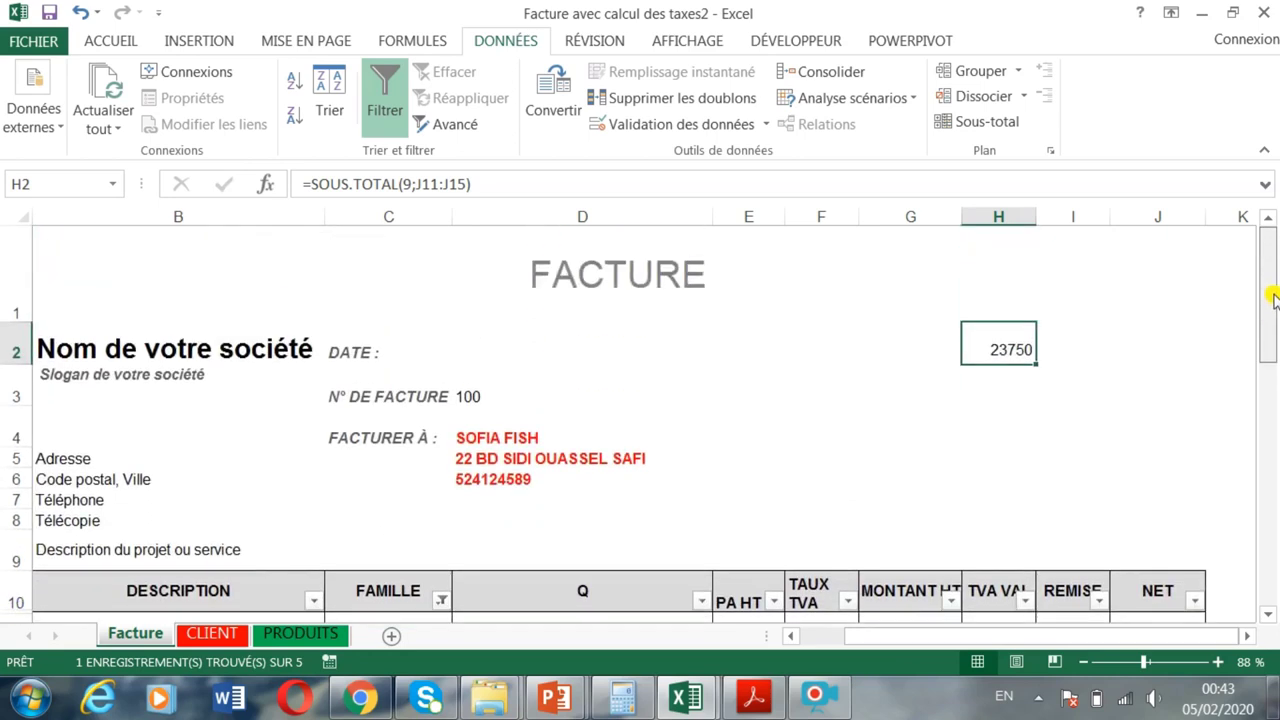
mouse_move(1273, 298)
mouse_down()
mouse_move(1274, 372)
mouse_move(1275, 298)
mouse_up()
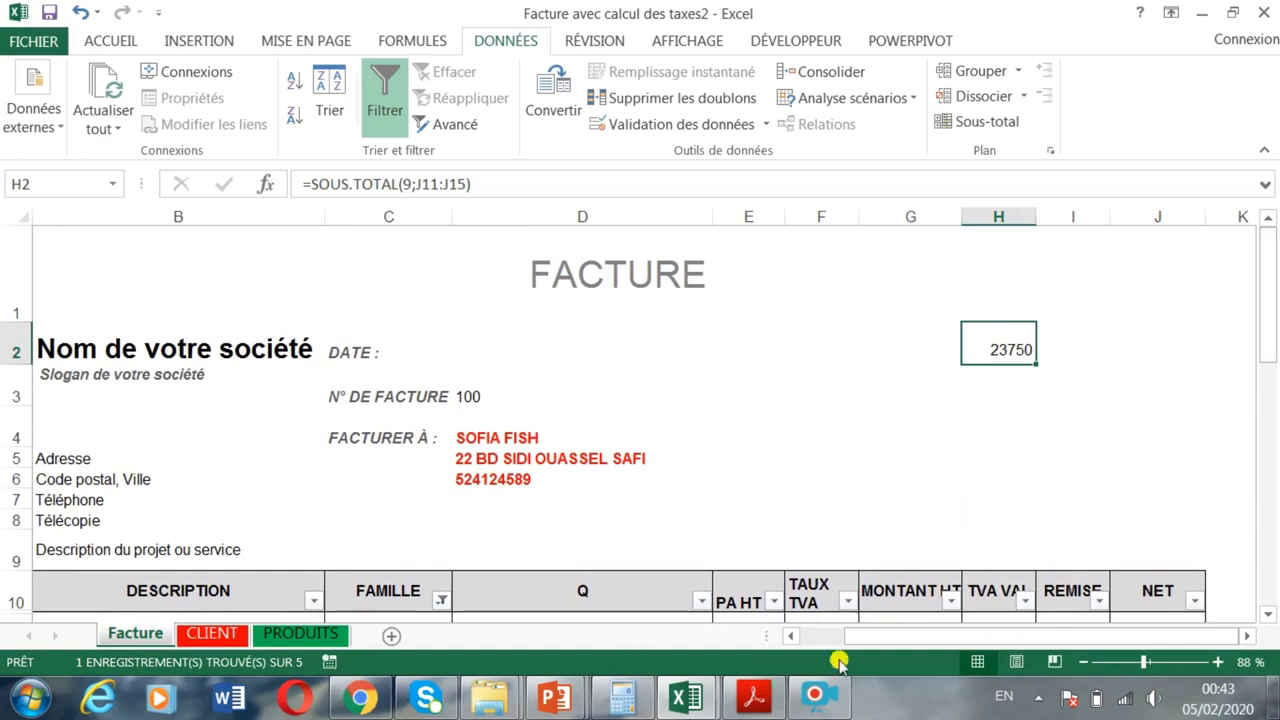
click(815, 705)
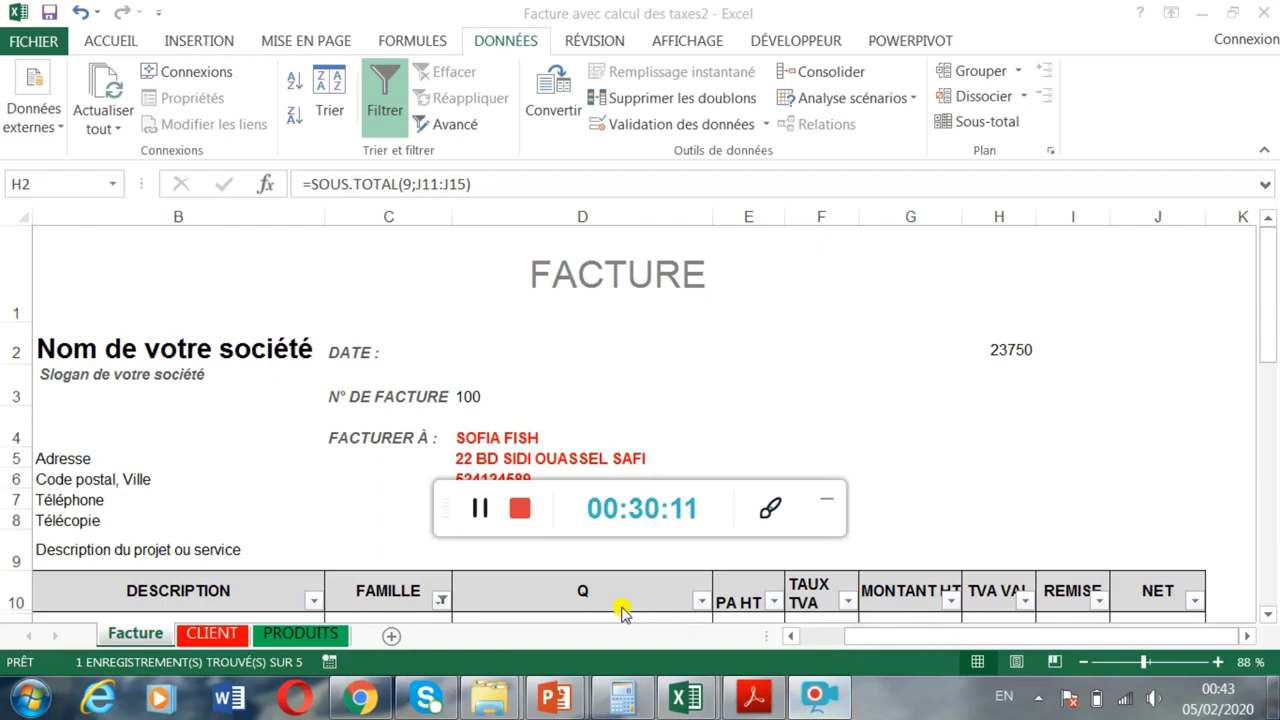